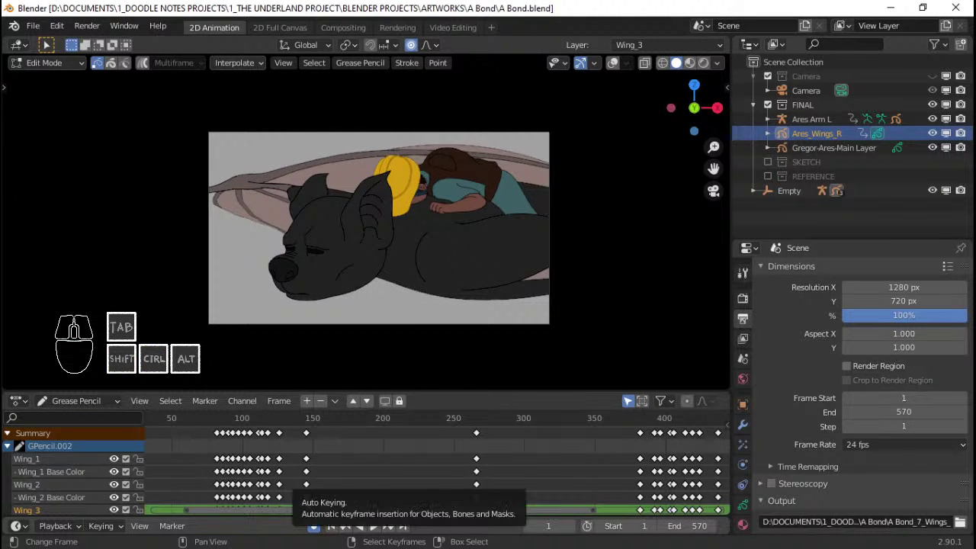
Step: Fit all keyframes in the timeline and play the opening of the wing animation from frame 1, returning to the start each time
scroll(364, 159, up, 1)
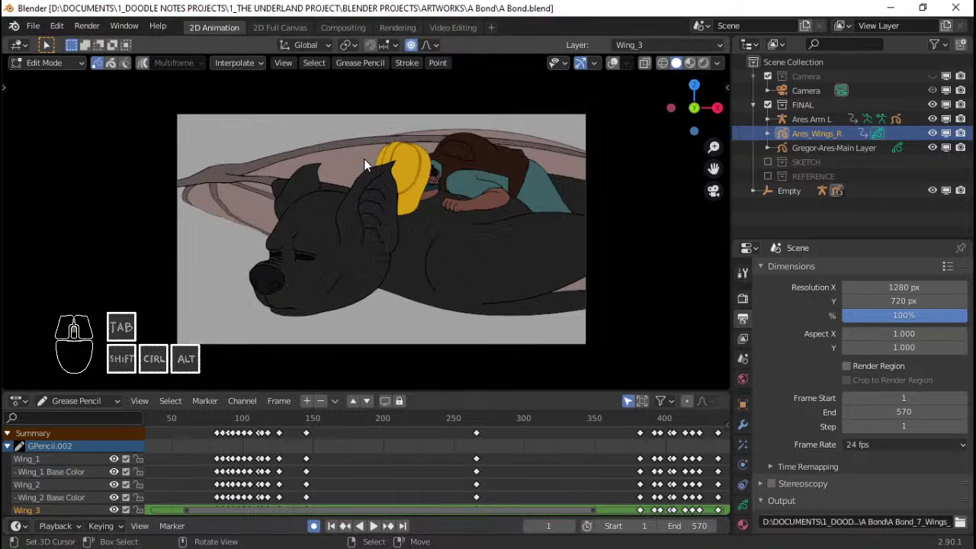
ctrl+middle_drag(401, 178, 407, 177)
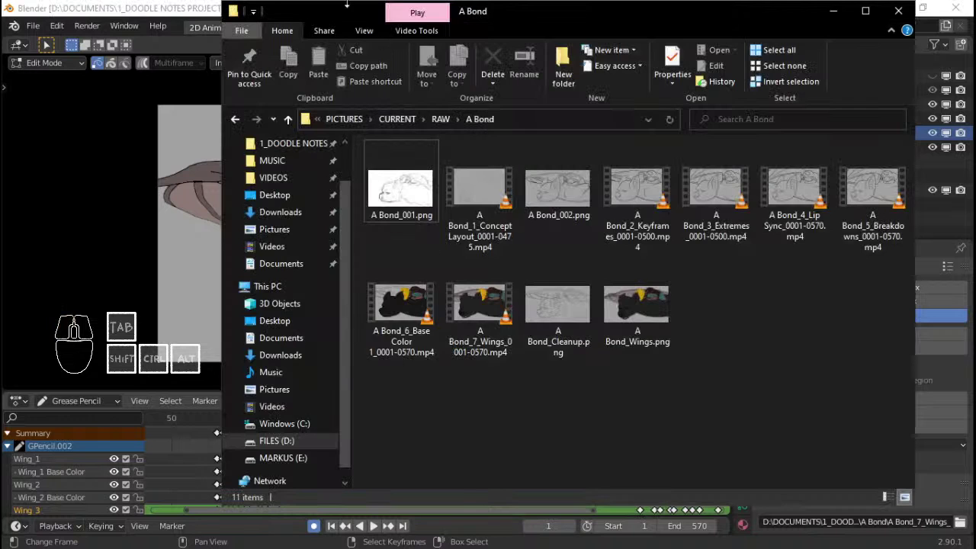
click(204, 439)
key(Home)
key(space)
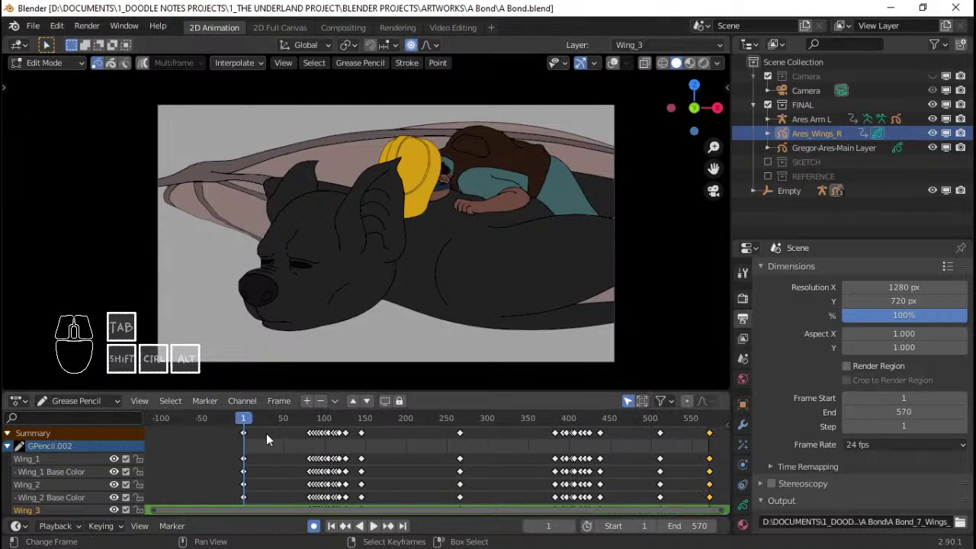
click(232, 449)
drag(231, 443, 211, 443)
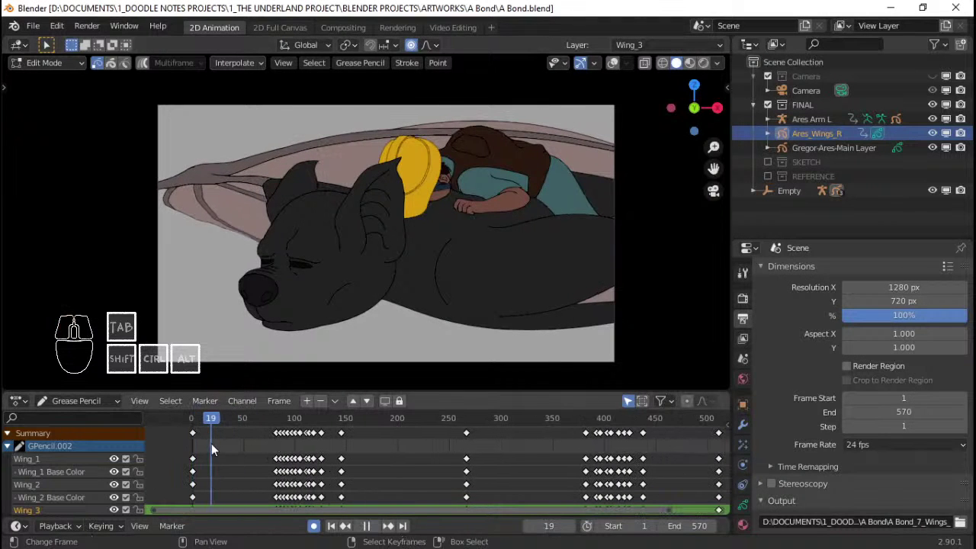
key(space)
key(shift+Left)
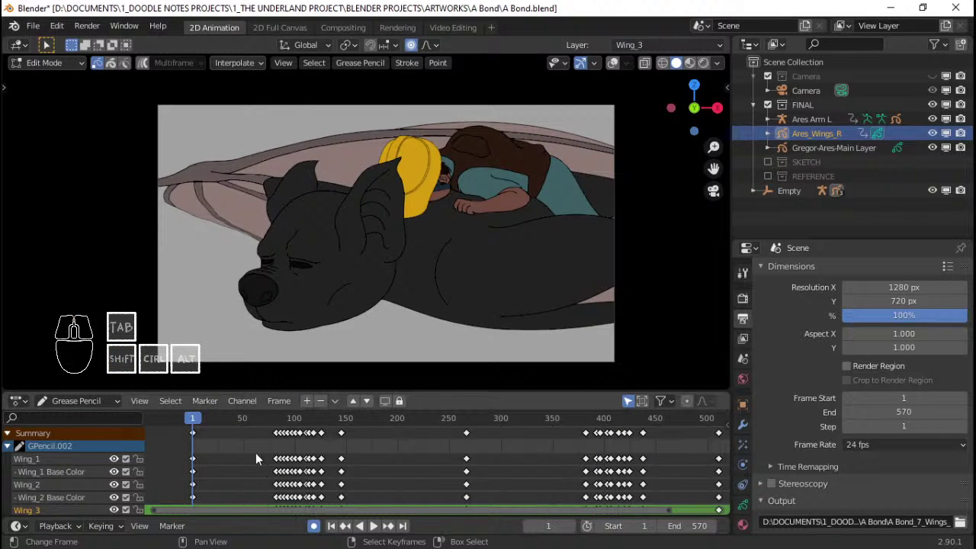
key(space)
key(space)
key(shift+Left)
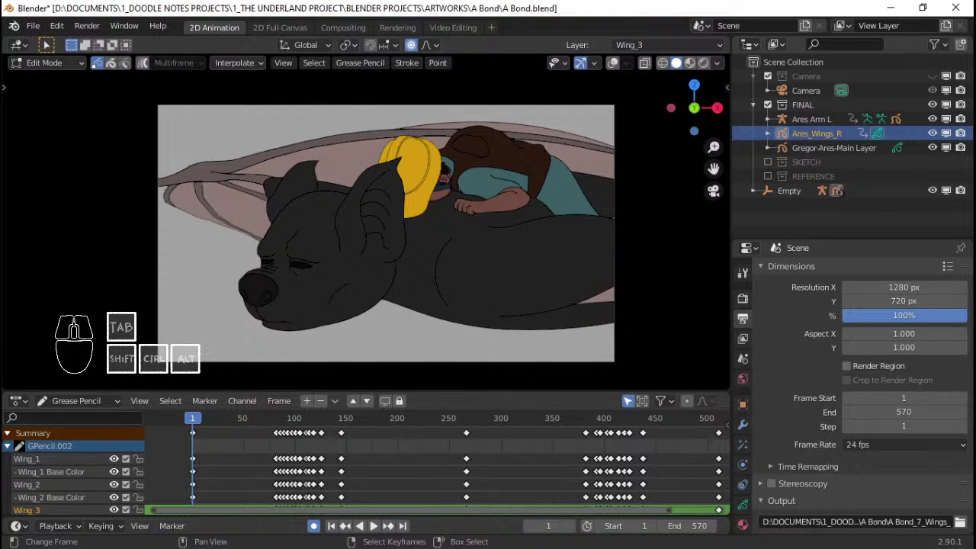
Step: Switch to the A Bond folder, play A Bond_7_Wings_0001-0570.mp4 in VLC to review its first seconds, and rewind it to the start
key(alt+Tab)
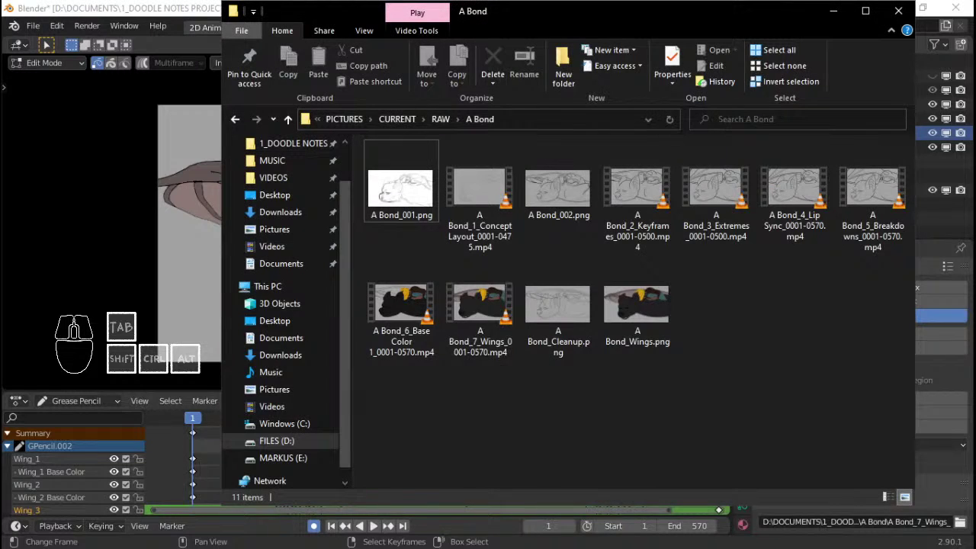
click(478, 309)
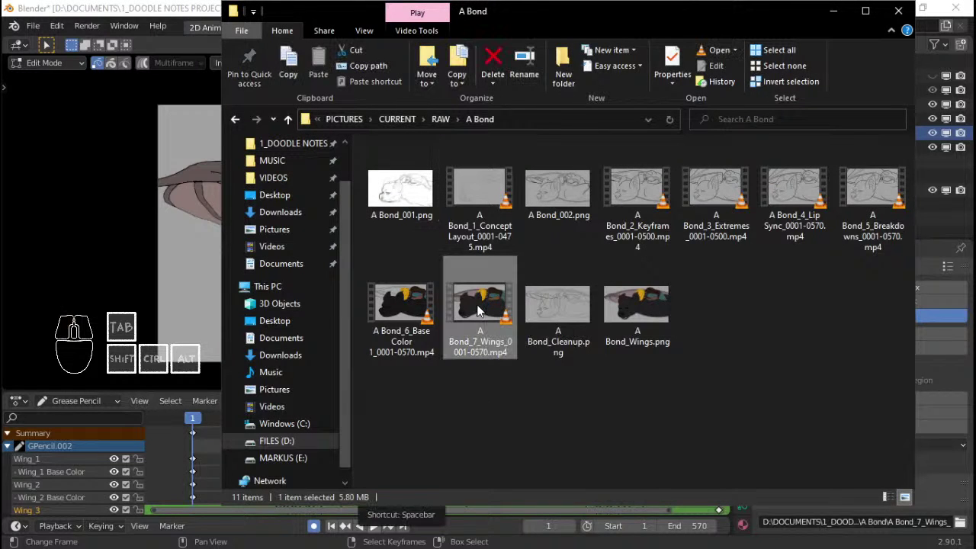
double_click(479, 309)
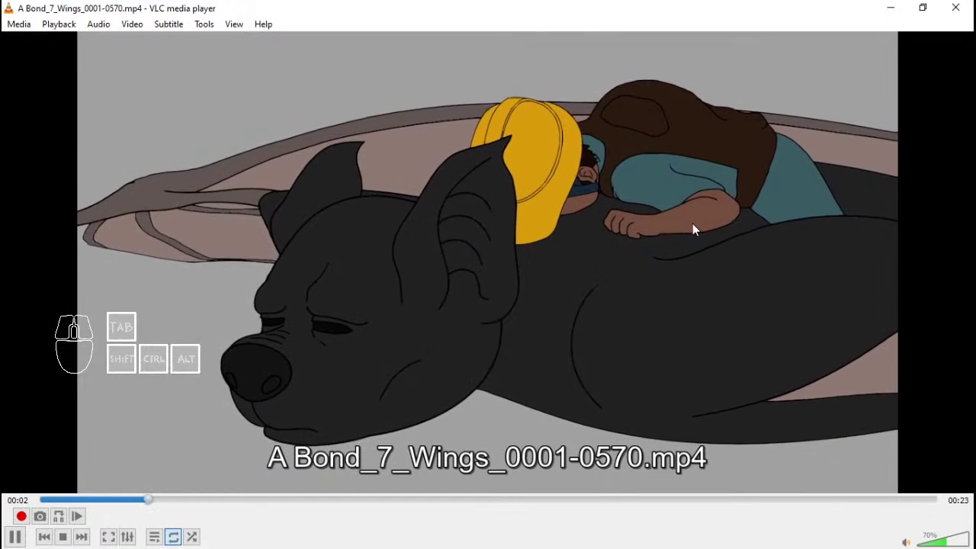
key(space)
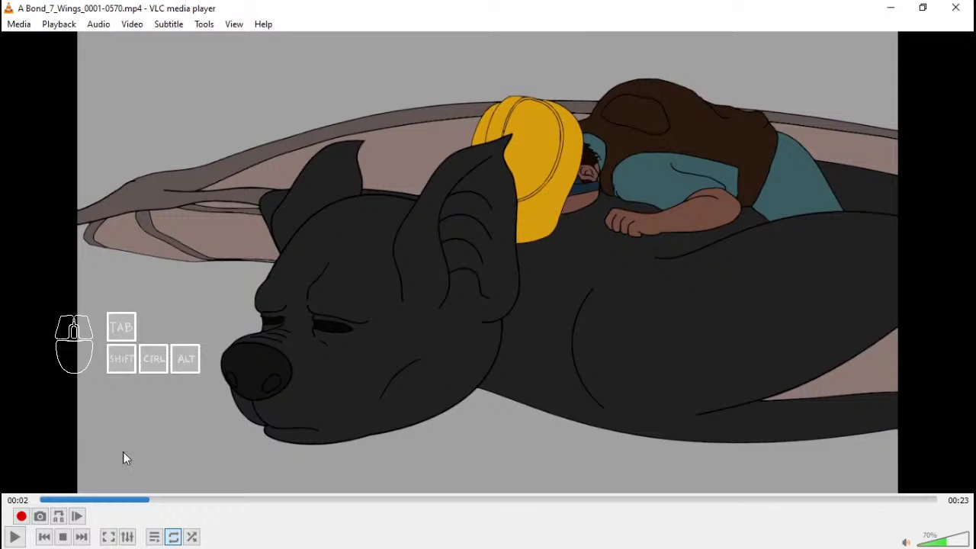
click(76, 500)
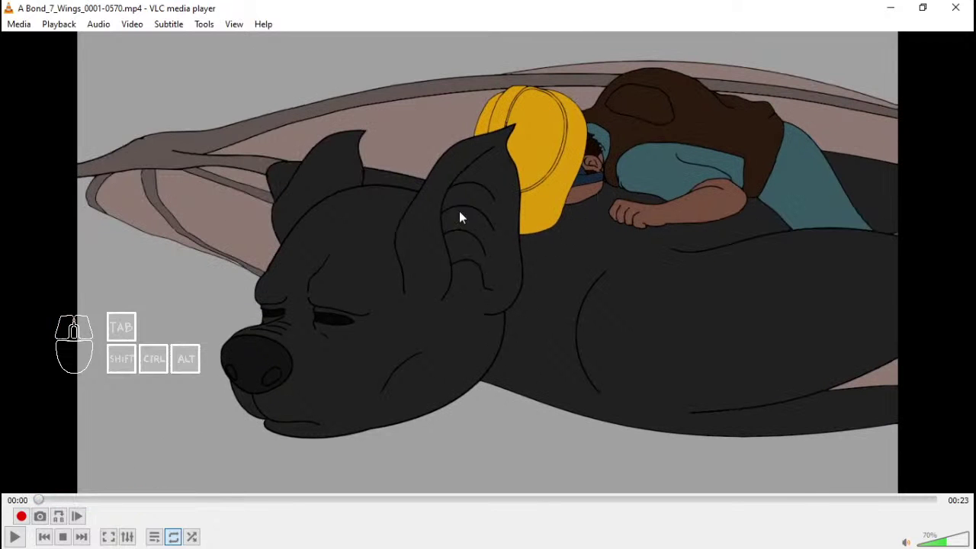
key(space)
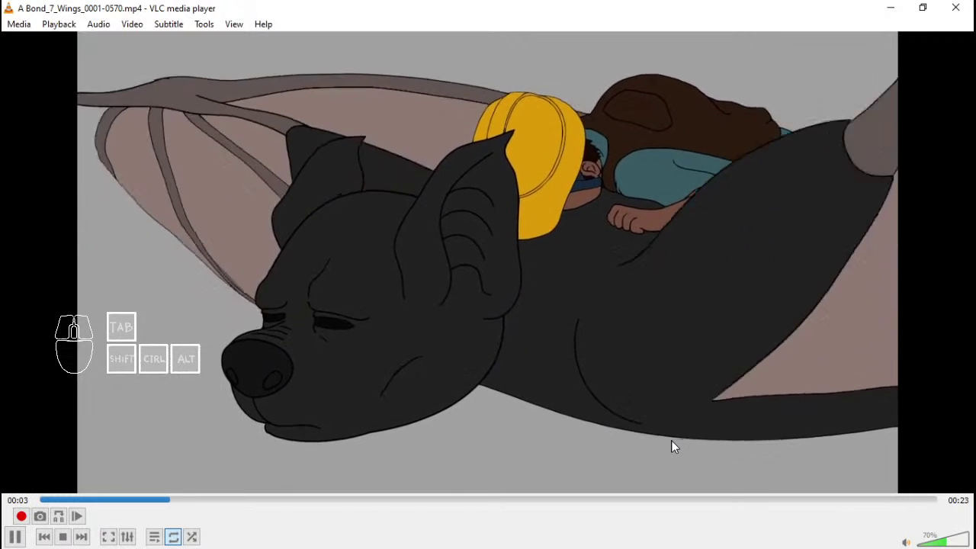
key(space)
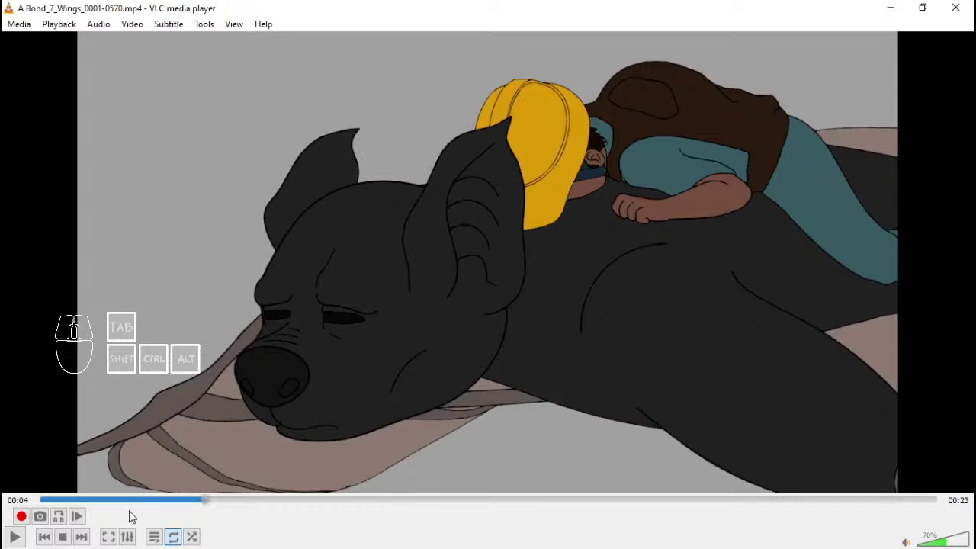
click(44, 499)
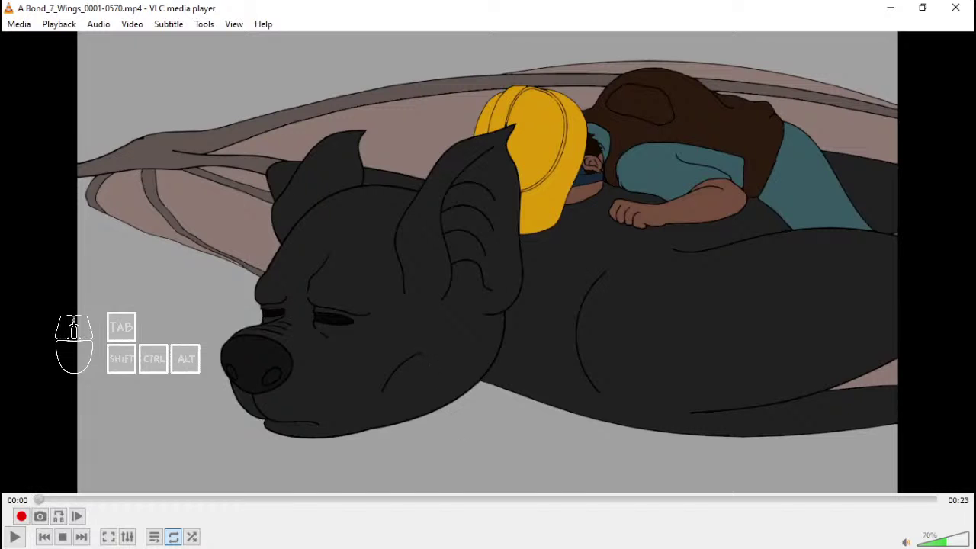
Step: Watch the rendered wings video in full screen from the beginning, and close the player
click(305, 548)
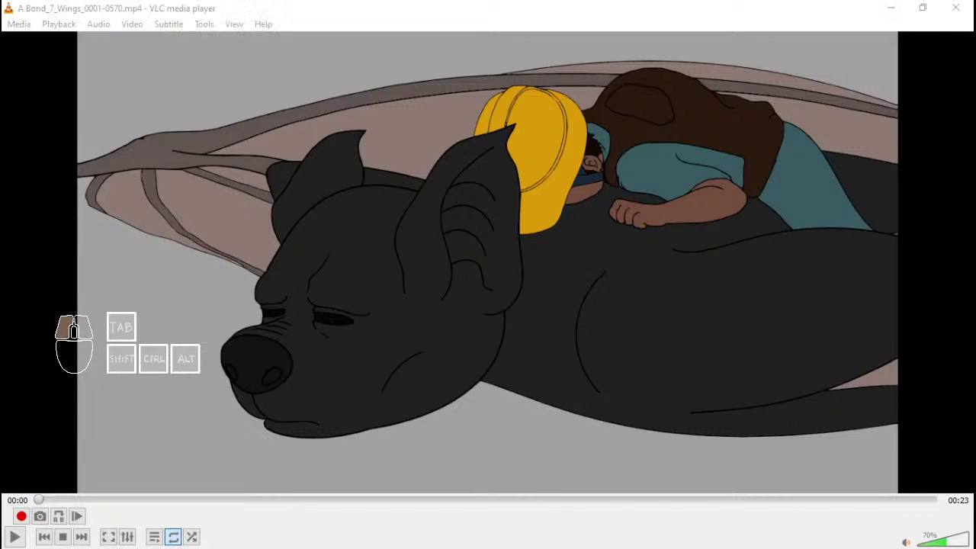
click(628, 237)
double_click(696, 227)
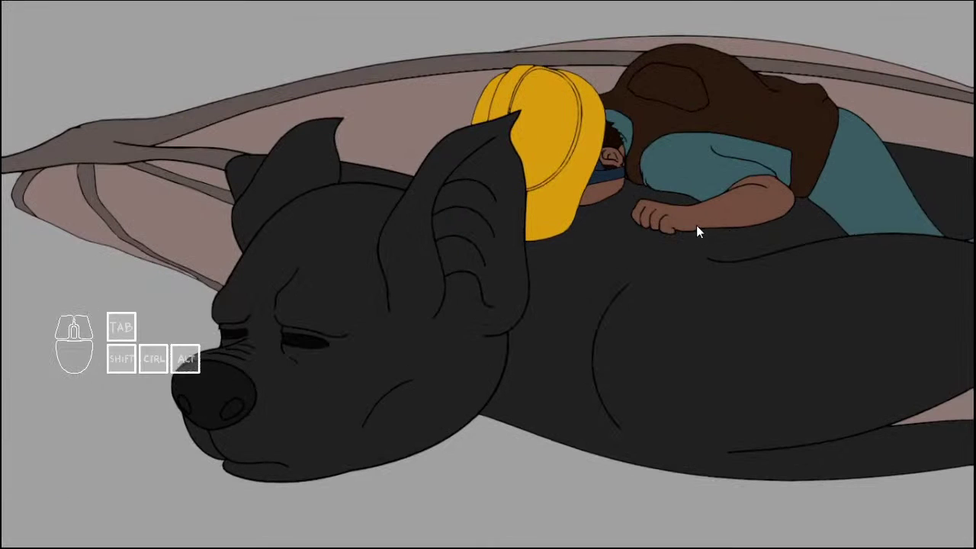
key(space)
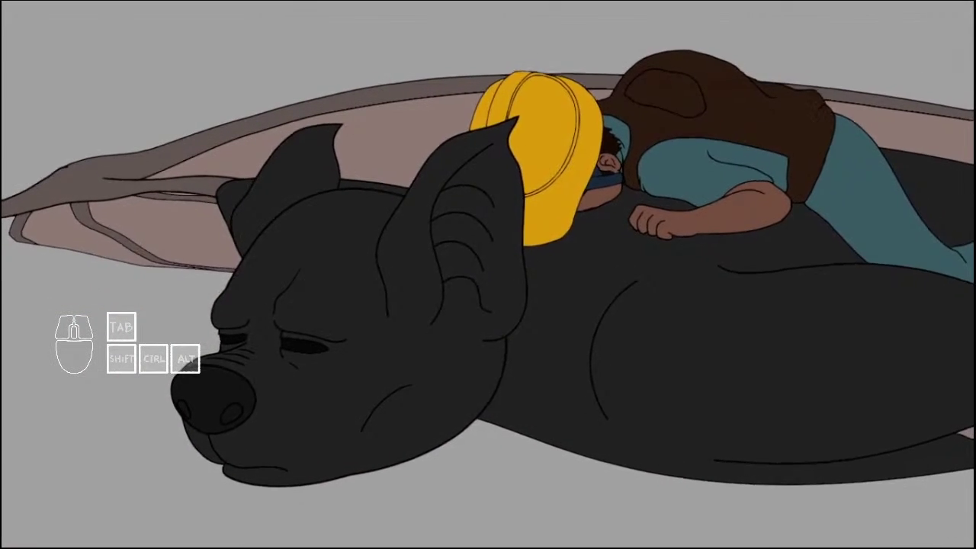
key(Escape)
key(space)
click(955, 9)
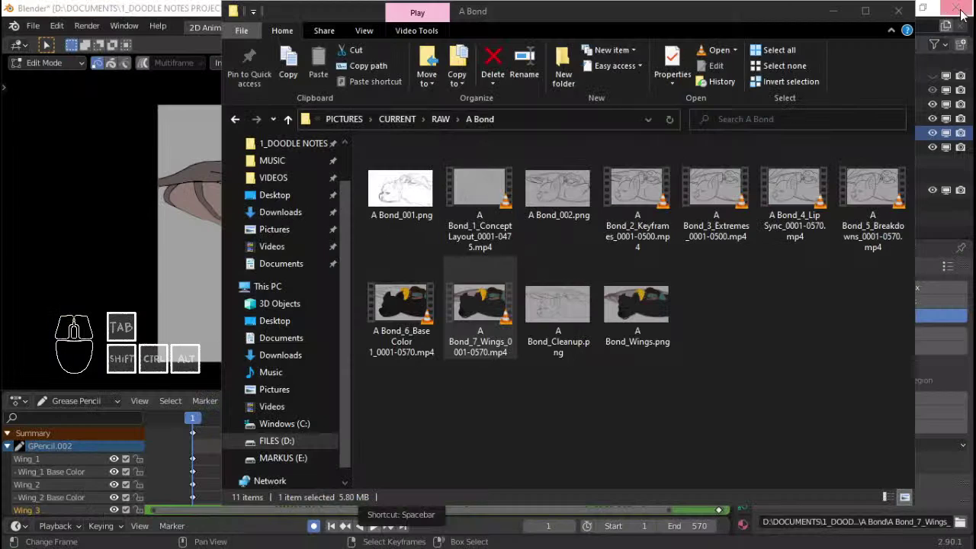
Step: Switch back to Blender and examine the boy's face up close while moving through the animation to frame 372
click(129, 6)
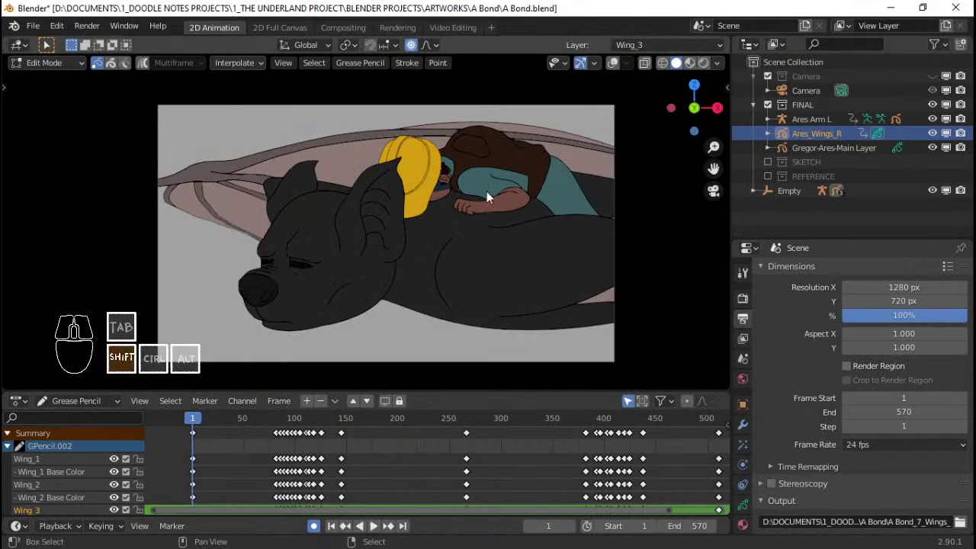
scroll(417, 223, up, 5)
scroll(417, 224, up, 4)
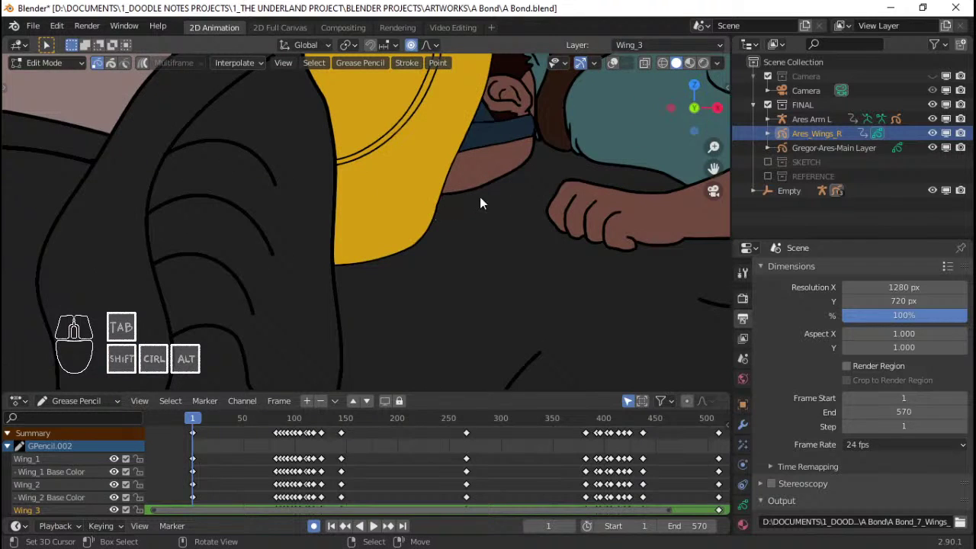
drag(305, 458, 577, 443)
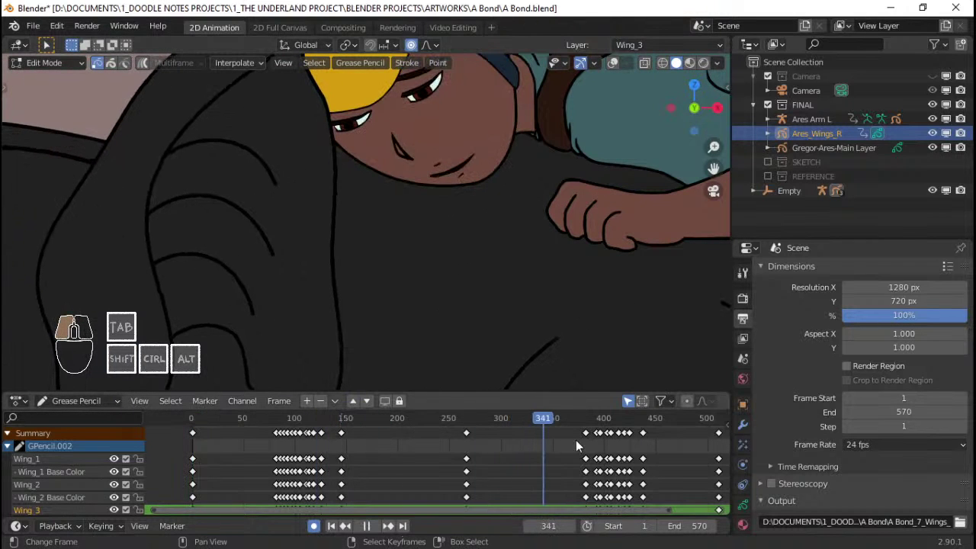
scroll(473, 207, down, 8)
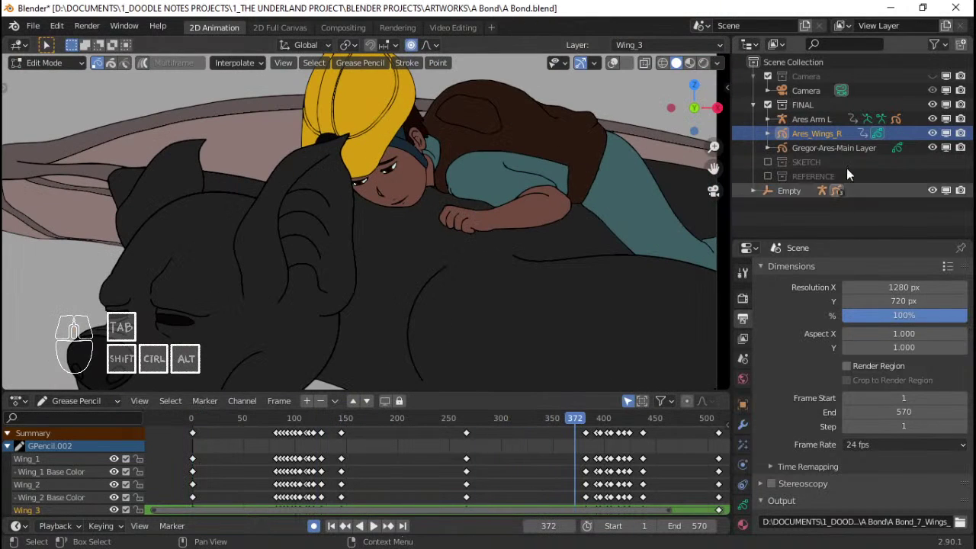
Step: Select the Gregor-Ares-Main Layer object to show its keyframes, and save the file
click(851, 147)
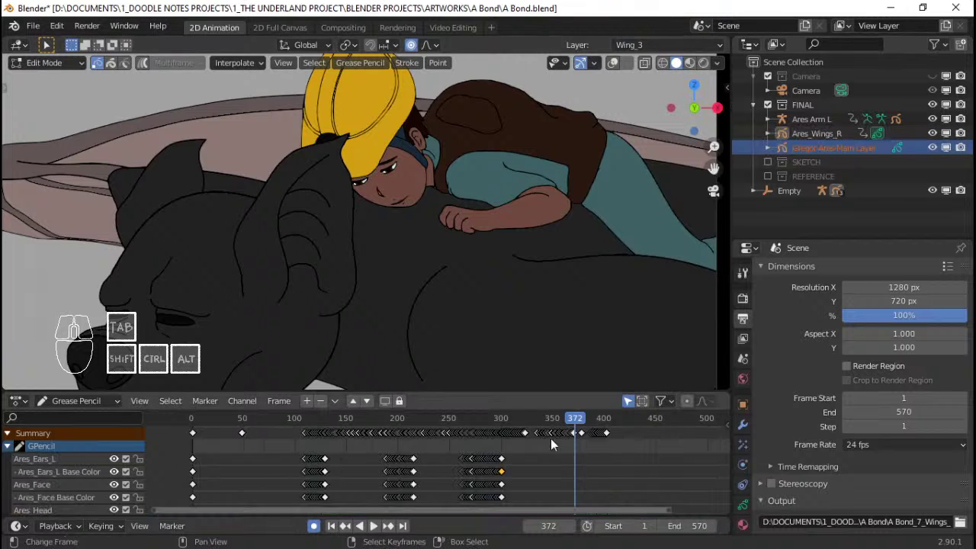
scroll(545, 450, up, 5)
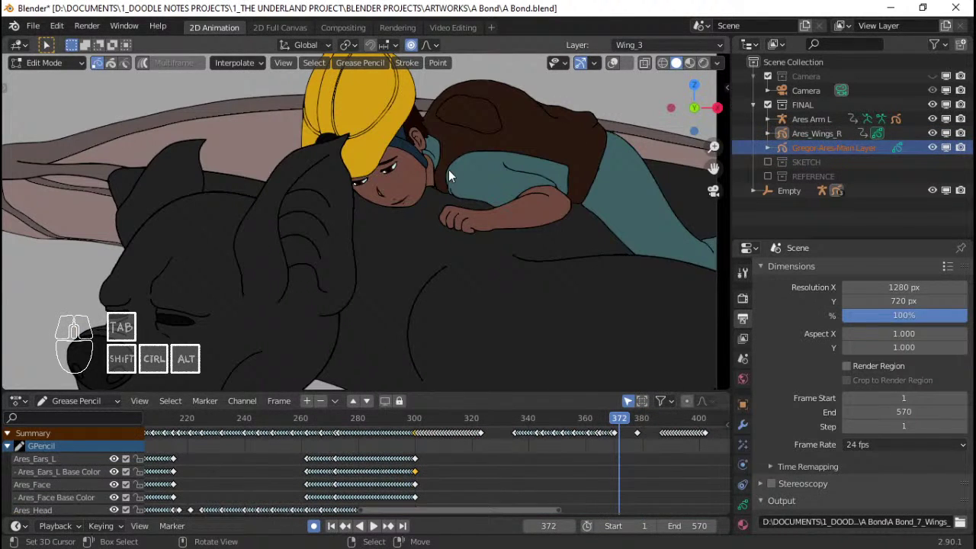
key(KP_0)
key(ctrl+s)
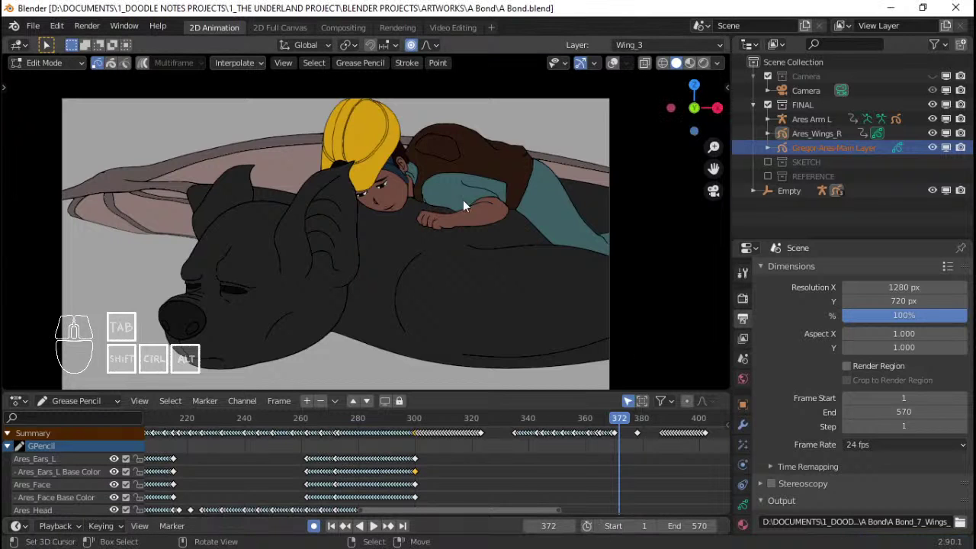
Step: Enlarge the viewport and examine how the wings are placed in 3D space from the side, top and front angles
drag(467, 390, 465, 411)
shift+middle_drag(260, 245, 451, 360)
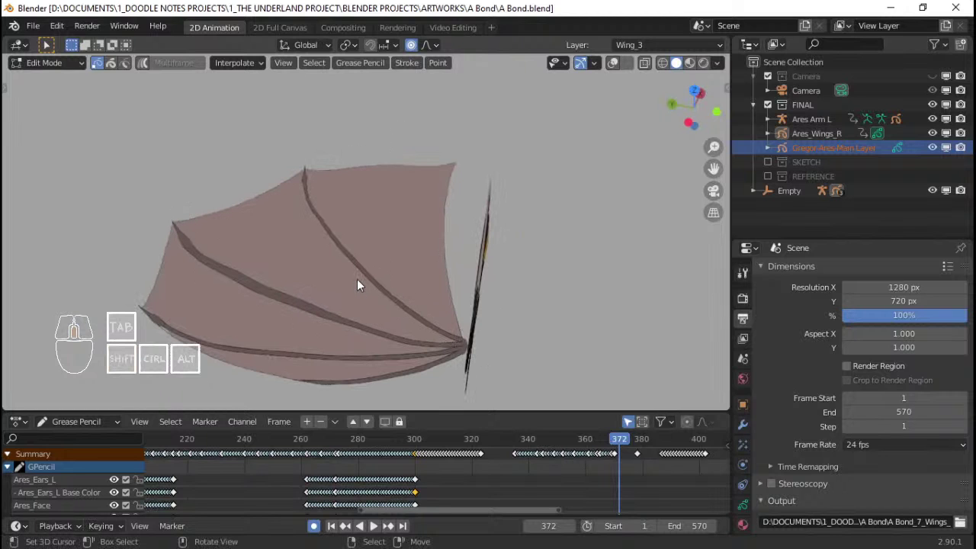
key(KP_7)
shift+middle_drag(358, 282, 245, 269)
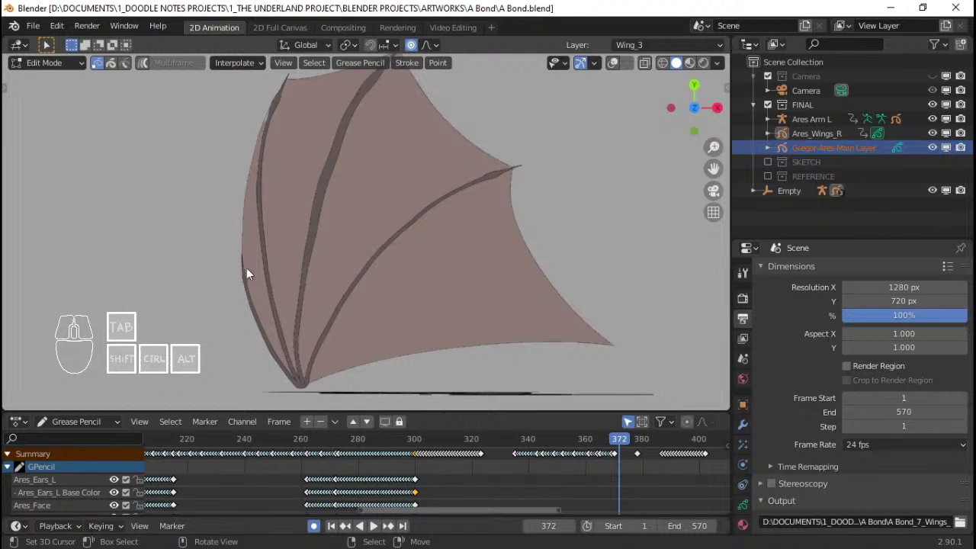
middle_drag(445, 118, 376, 121)
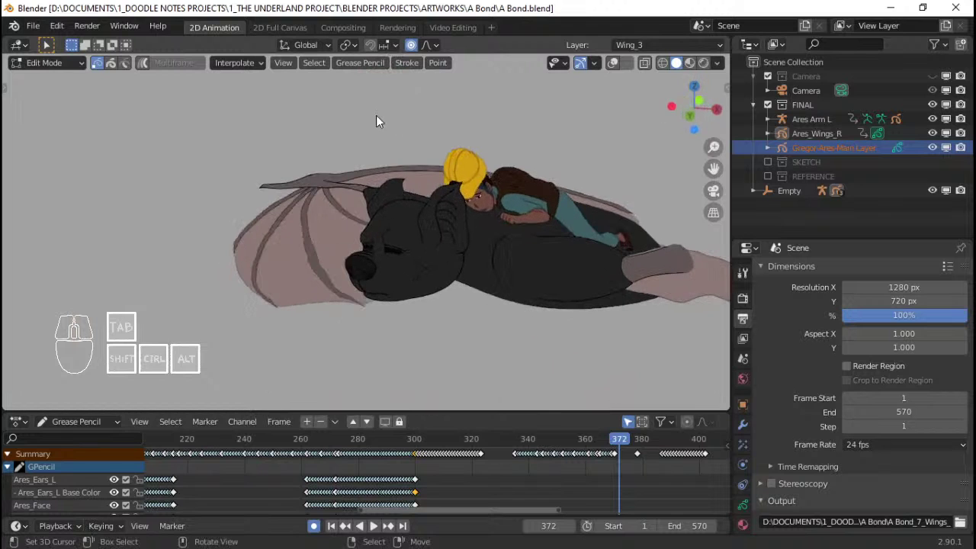
Step: Return to the camera view and check the animation at frames 228 and 93
key(Home)
key(KP_0)
drag(308, 445, 207, 462)
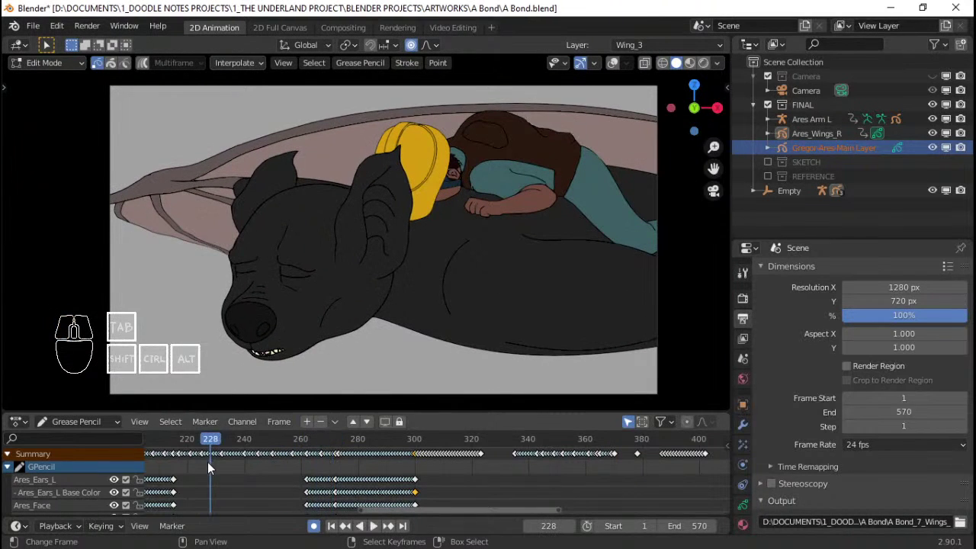
scroll(207, 464, down, 4)
scroll(212, 461, down, 2)
middle_drag(217, 460, 346, 455)
mouse_move(346, 455)
mouse_down()
mouse_move(370, 456)
mouse_move(343, 450)
mouse_up()
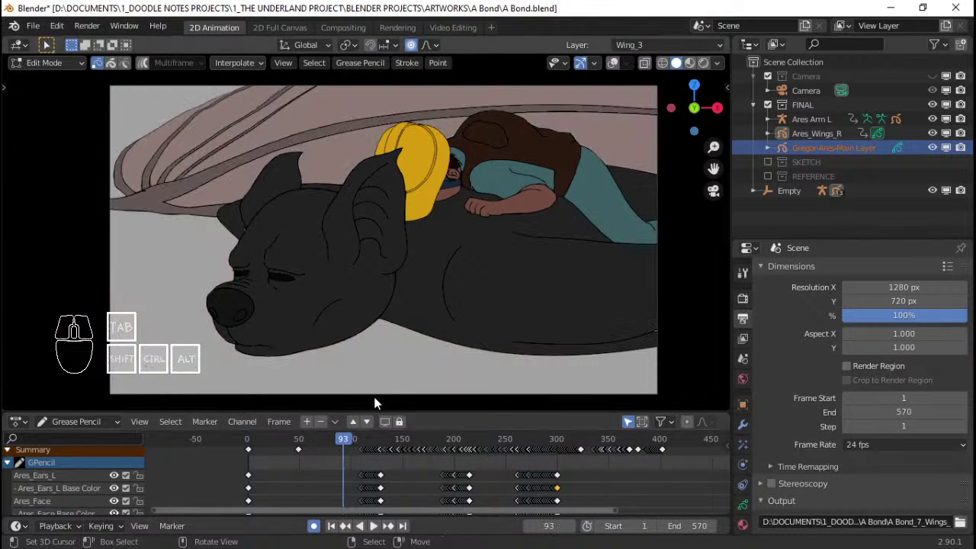
Step: Go to frame 1 and examine the line art and base colours of both characters up close
click(249, 461)
scroll(465, 213, up, 1)
shift+middle_drag(487, 199, 427, 216)
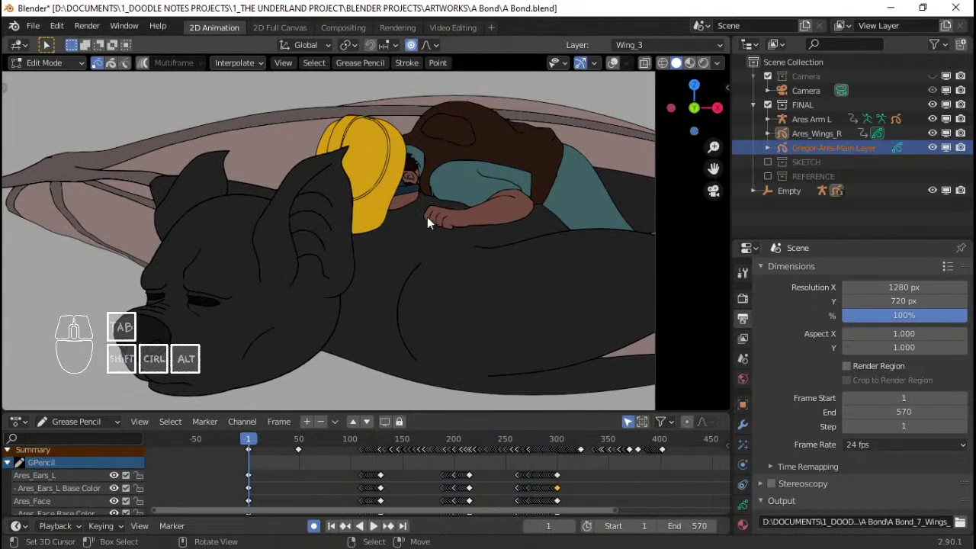
shift+middle_drag(478, 236, 373, 242)
scroll(452, 242, up, 1)
shift+middle_drag(441, 269, 449, 246)
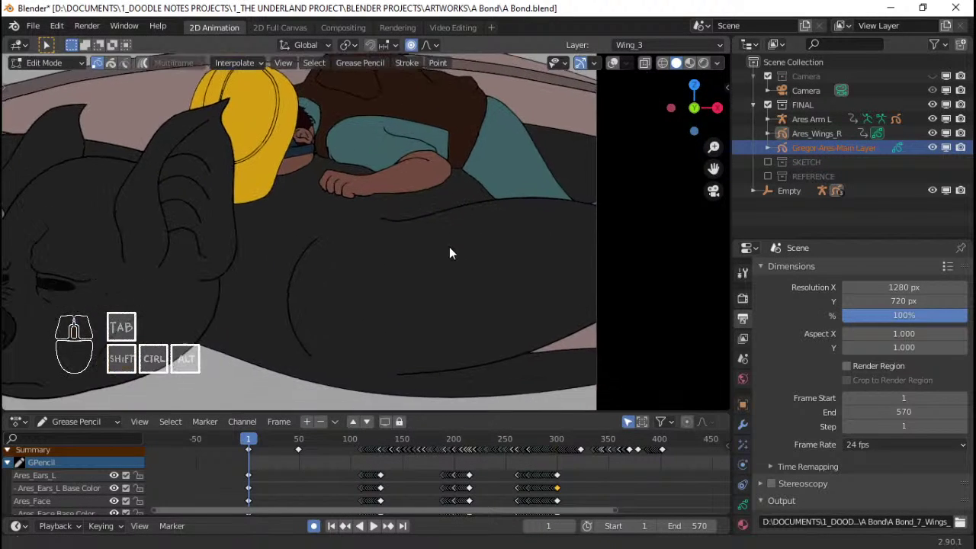
shift+middle_drag(532, 240, 441, 235)
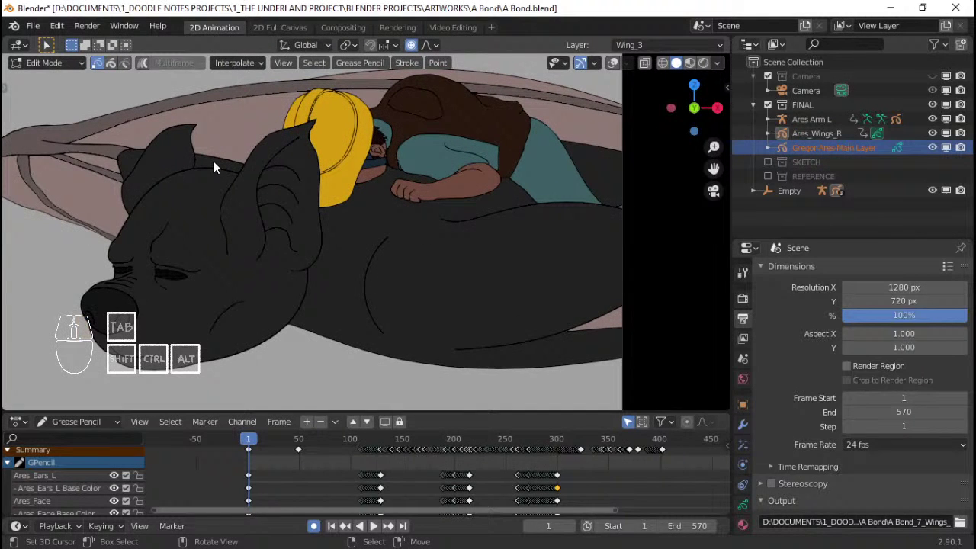
Step: Show the viewport overlays and select the Ares_Wings_R object in Object Mode
key(q)
scroll(214, 164, down, 3)
shift+middle_drag(214, 168, 263, 183)
scroll(263, 183, up, 2)
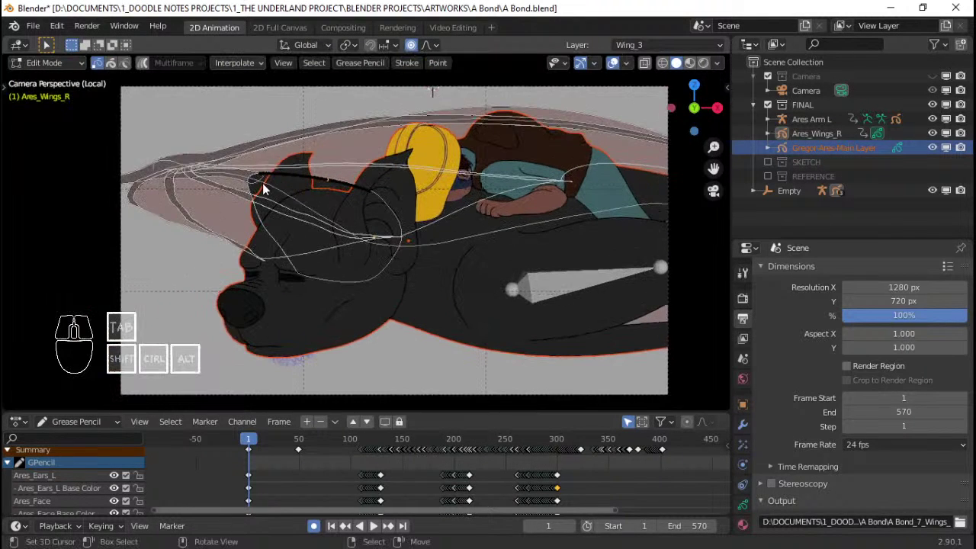
key(Tab)
right_click(253, 176)
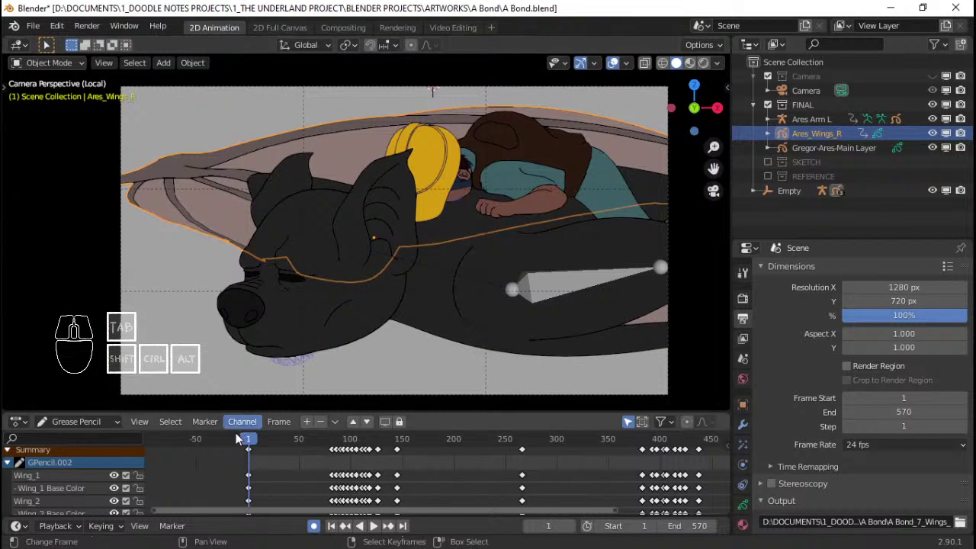
Step: Select the Ares Arm L armature, switch to the front view and select the left wing attached to it to inspect both
right_click(543, 281)
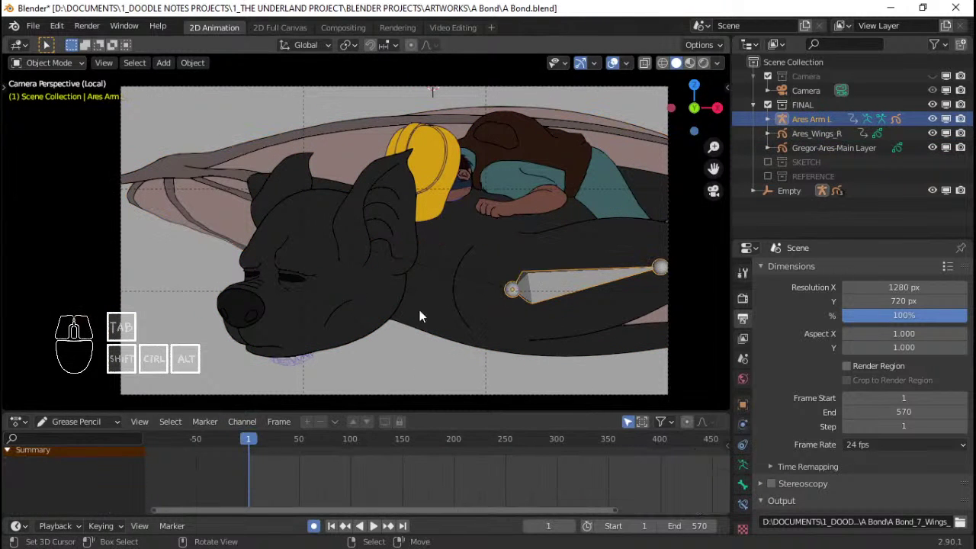
shift+middle_drag(557, 279, 436, 281)
key(KP_1)
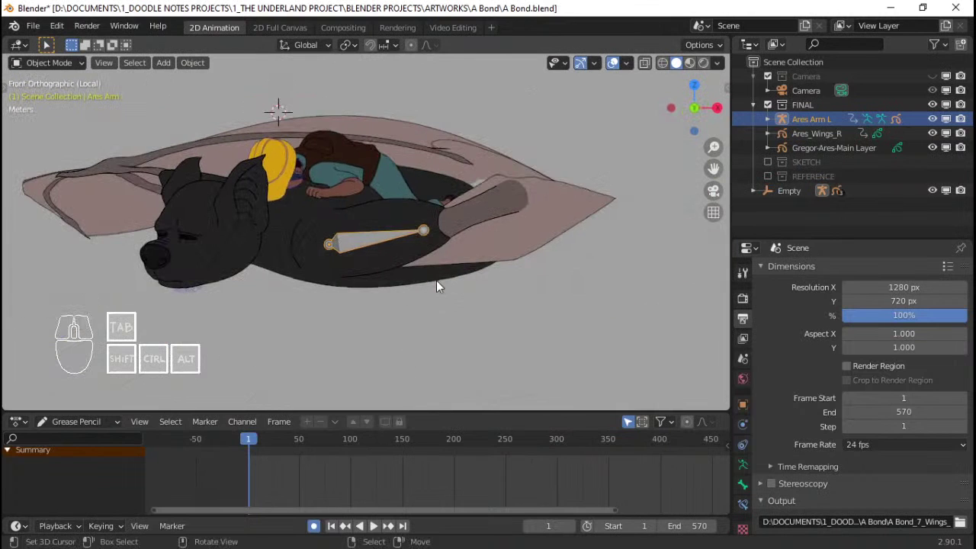
click(508, 255)
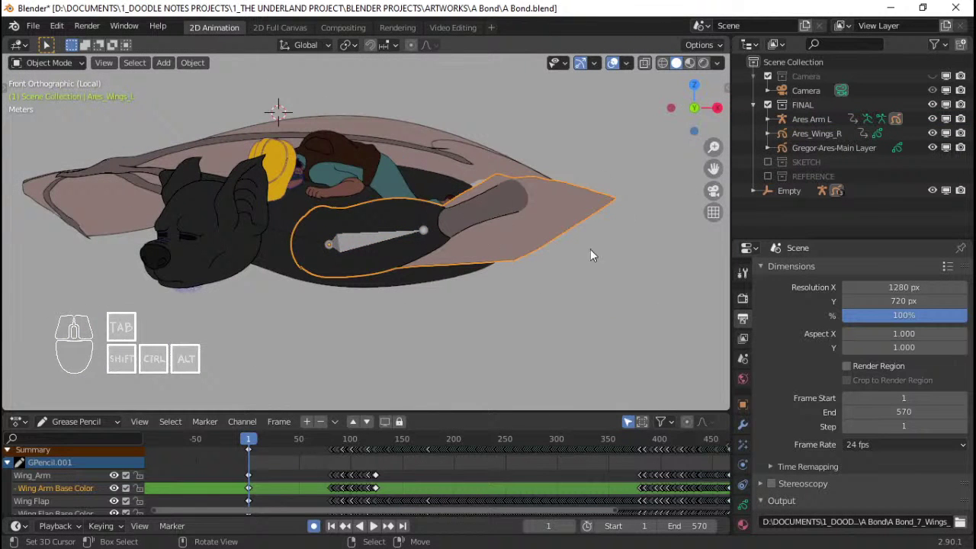
scroll(533, 217, up, 4)
shift+middle_drag(385, 177, 289, 168)
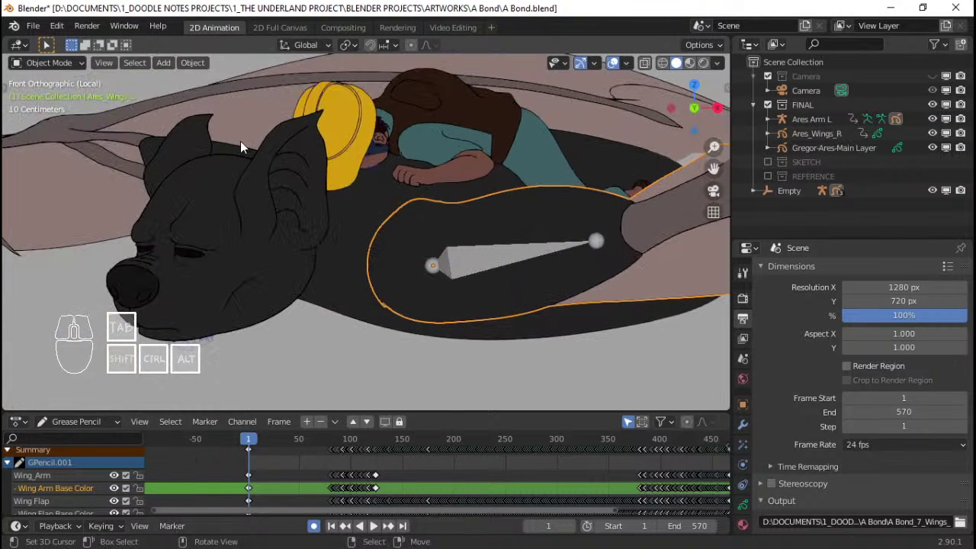
Step: Return to the camera view and select the Ares_Wings_R object to view it closer
key(KP_0)
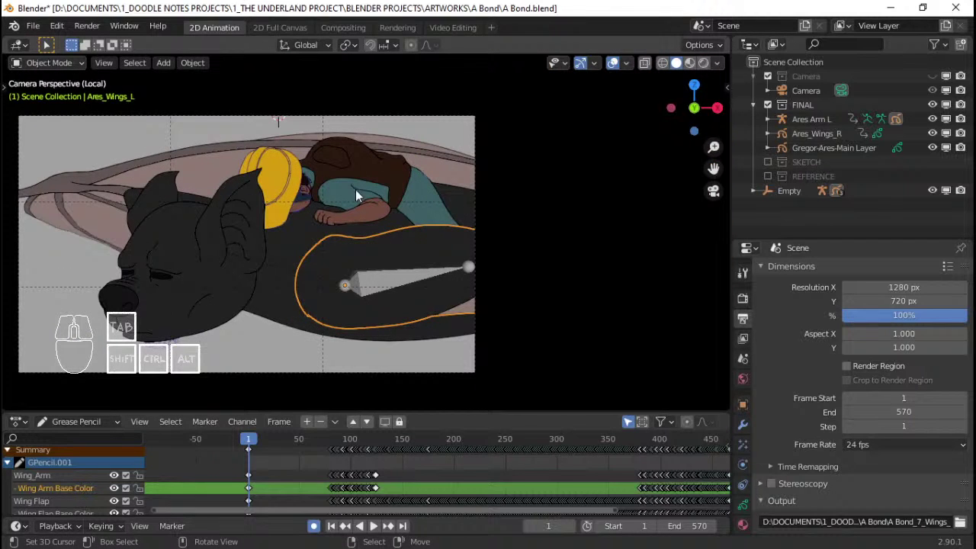
click(194, 194)
shift+middle_drag(194, 195, 333, 250)
scroll(333, 251, up, 2)
shift+middle_drag(247, 250, 318, 250)
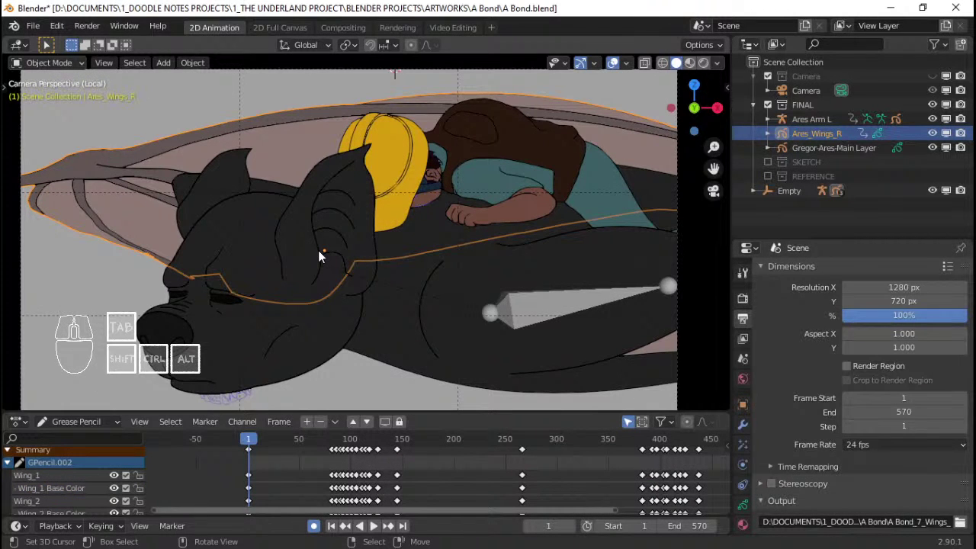
Step: Select the Ares Arm L armature and examine its bone on the bat's arm up close
click(573, 300)
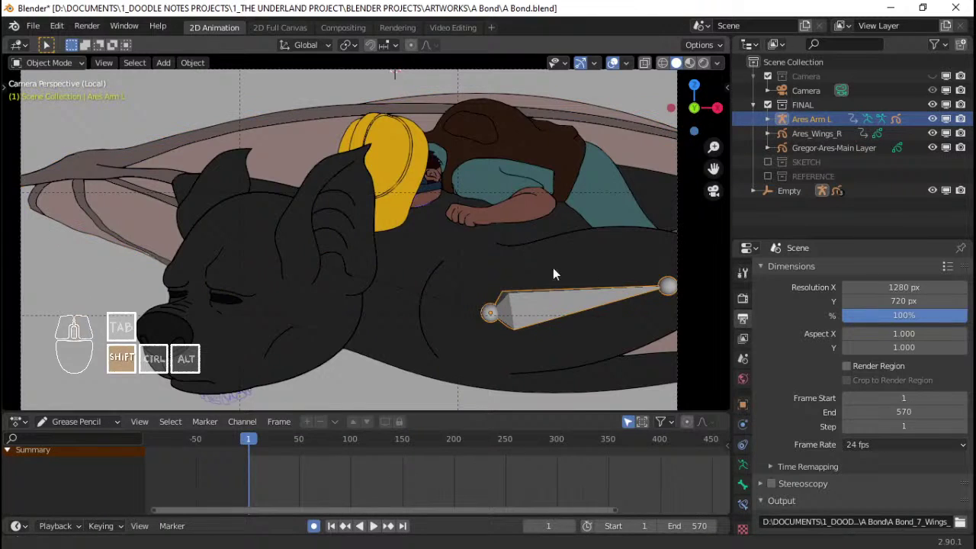
shift+middle_drag(553, 267, 475, 264)
scroll(475, 264, up, 2)
key(ctrl+Tab)
key(ctrl+Tab)
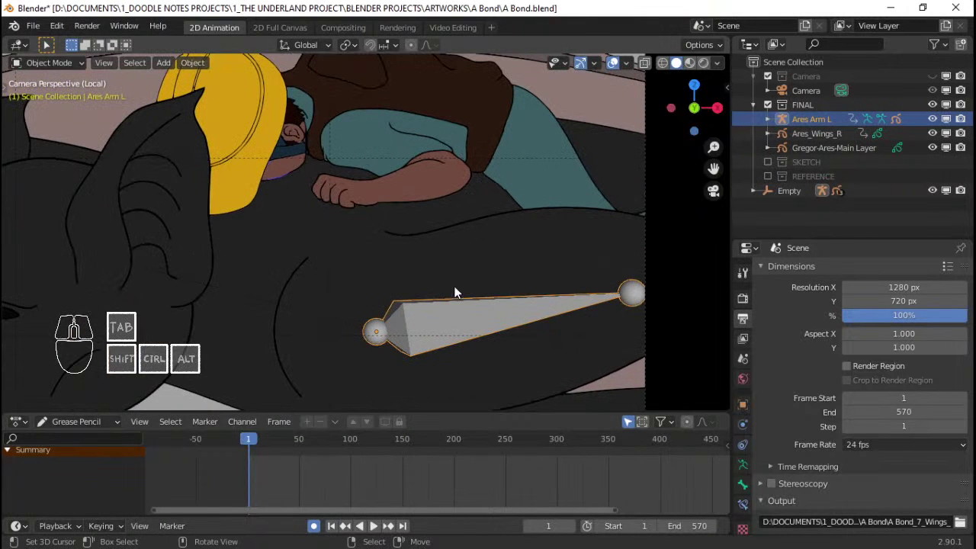
scroll(468, 312, down, 2)
shift+middle_drag(341, 281, 407, 282)
Step: Select the Gregor-Ares-Main Layer object and examine how it covers the bat's head and the rider
right_click(350, 252)
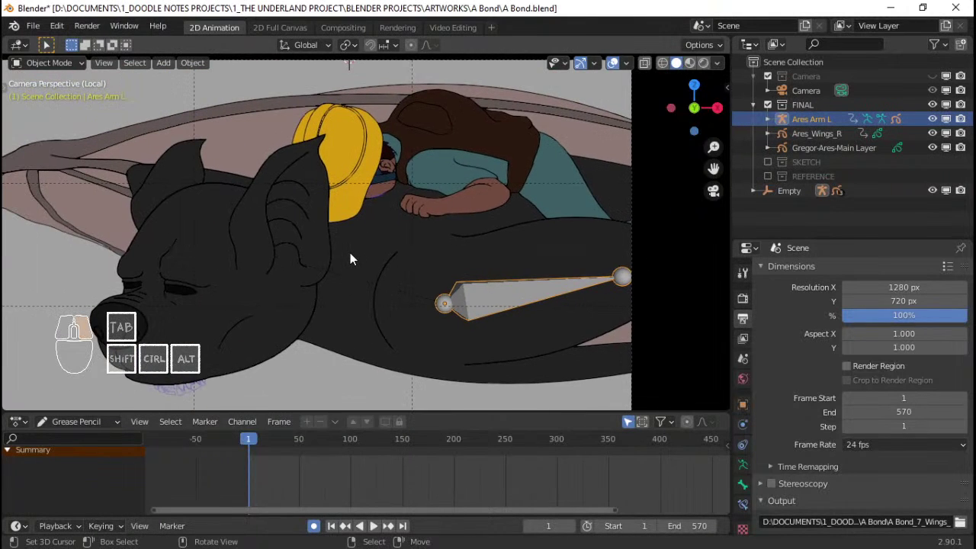
shift+middle_drag(446, 245, 418, 257)
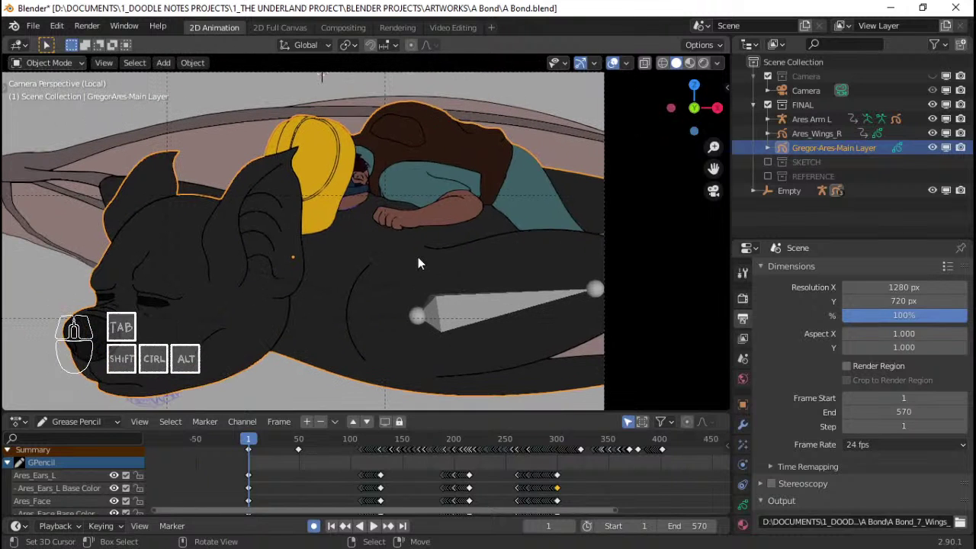
scroll(301, 257, up, 2)
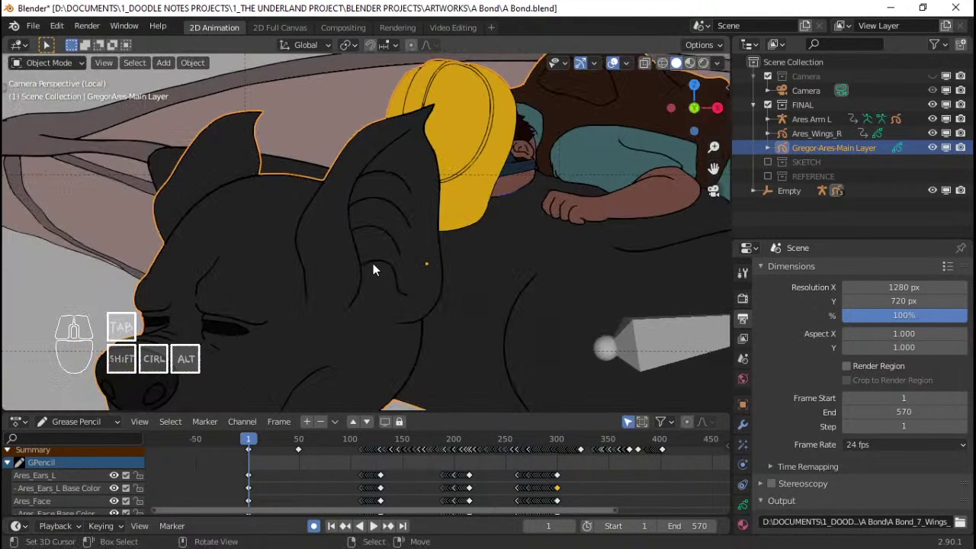
scroll(373, 268, down, 3)
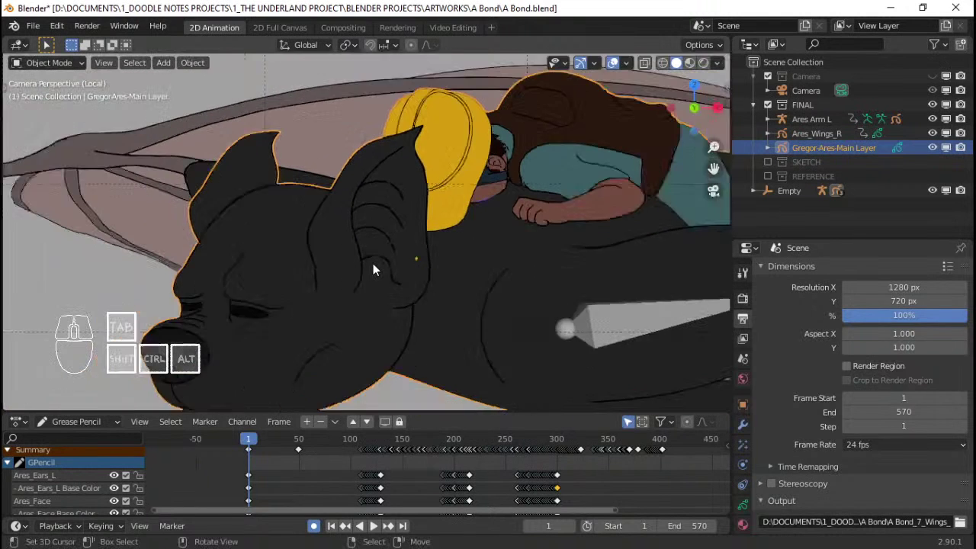
scroll(372, 269, down, 2)
scroll(373, 268, up, 4)
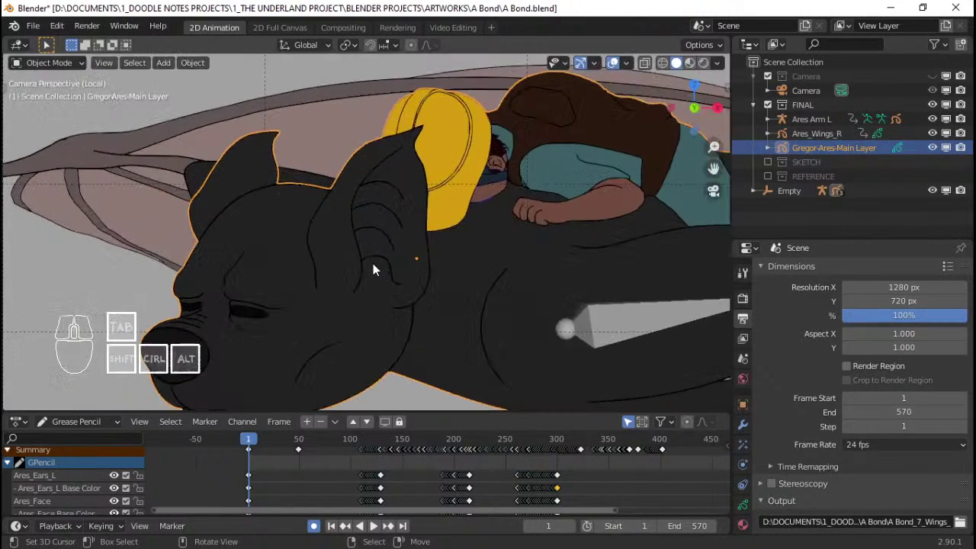
ctrl+middle_drag(390, 248, 413, 267)
scroll(413, 267, up, 2)
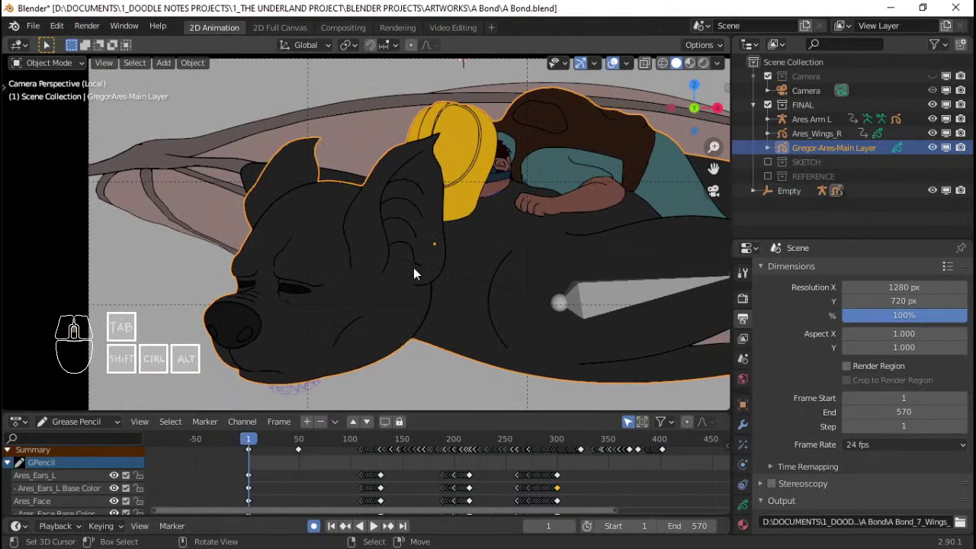
Step: Examine the rider's helmet, ear and face up close where they rest on the bat's fur
scroll(412, 268, up, 4)
scroll(455, 278, up, 2)
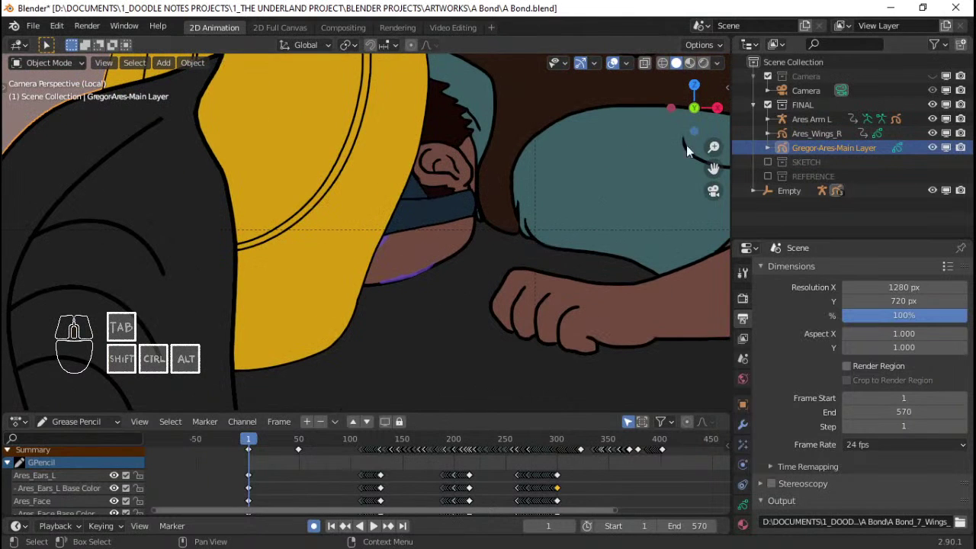
scroll(480, 213, down, 5)
shift+middle_drag(424, 259, 463, 222)
mouse_move(462, 223)
ctrl+middle_down()
mouse_move(462, 211)
mouse_move(476, 228)
ctrl+middle_up()
ctrl+middle_drag(476, 227, 438, 264)
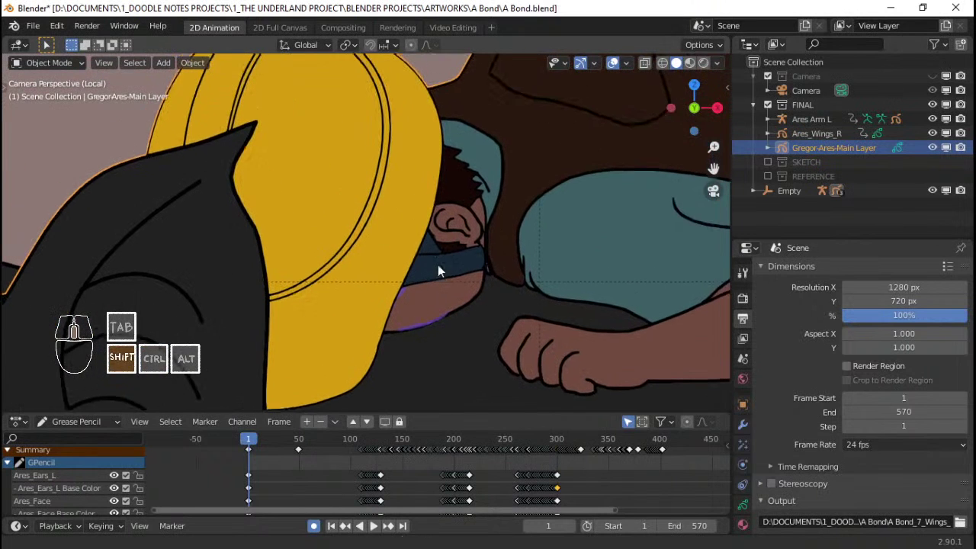
Step: Display the Grease Pencil layers of the main layer object and go to frame 333 to view the rider's face
click(742, 505)
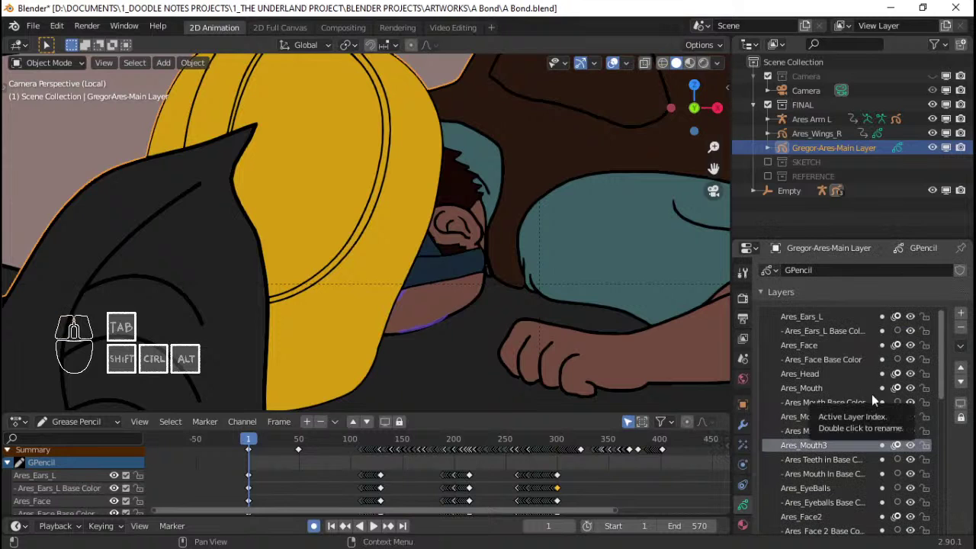
shift+middle_drag(449, 308, 457, 324)
scroll(814, 362, down, 2)
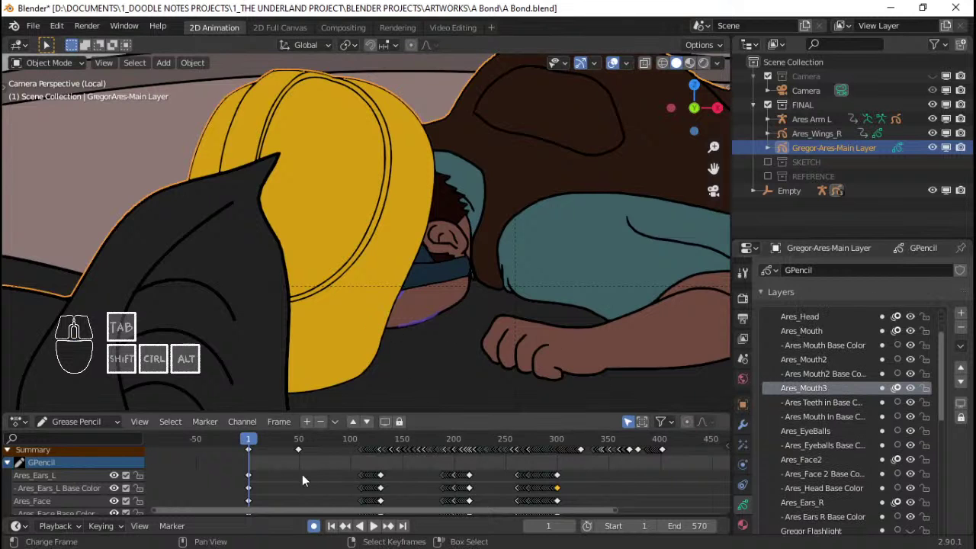
drag(305, 471, 590, 456)
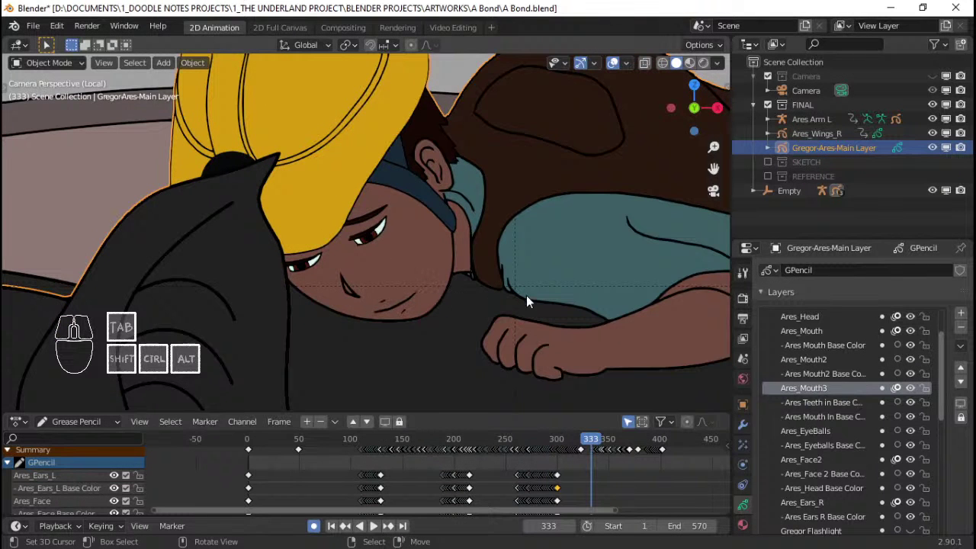
scroll(491, 304, down, 5)
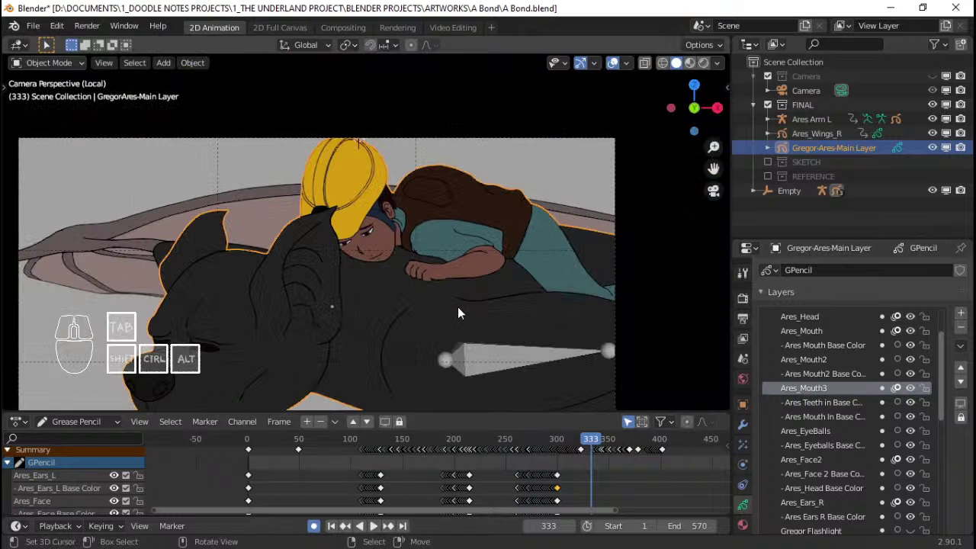
scroll(457, 307, up, 6)
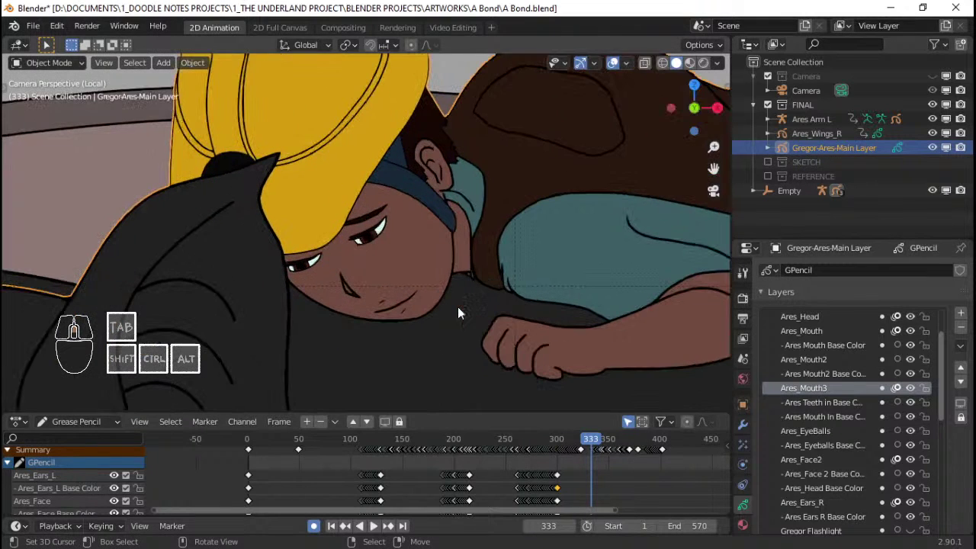
Step: Look through the main layer object's list of Ares and Gregor line and base colour layers
scroll(865, 413, down, 1)
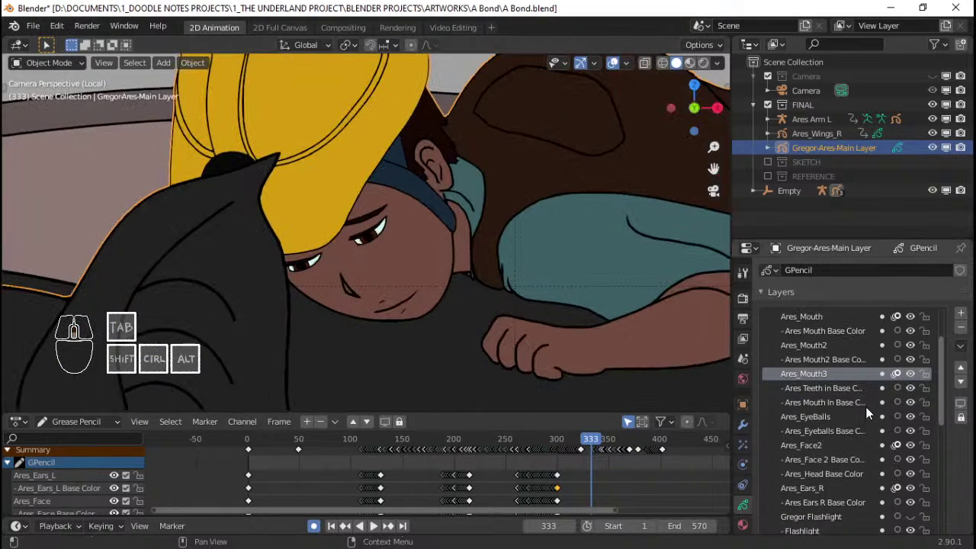
scroll(839, 413, down, 3)
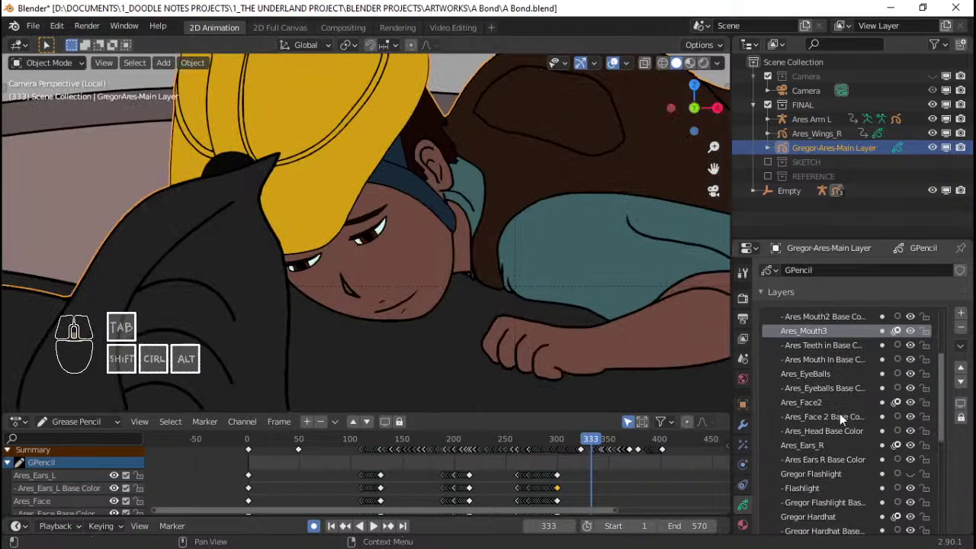
scroll(839, 413, up, 8)
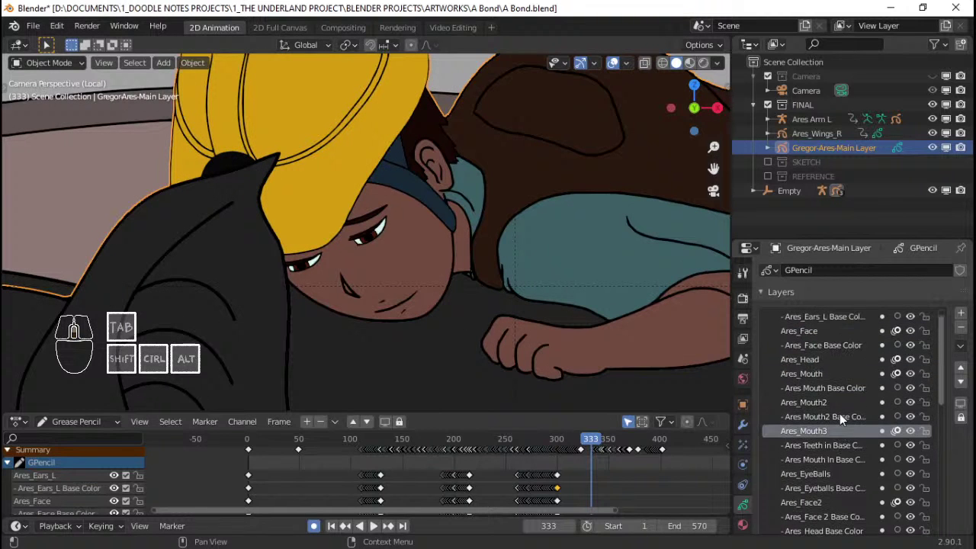
scroll(839, 413, down, 12)
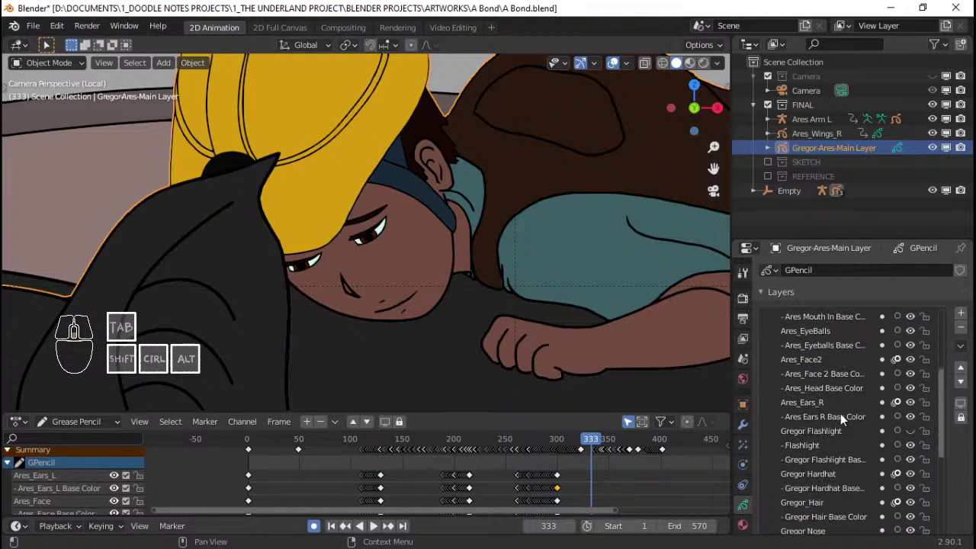
scroll(828, 433, down, 4)
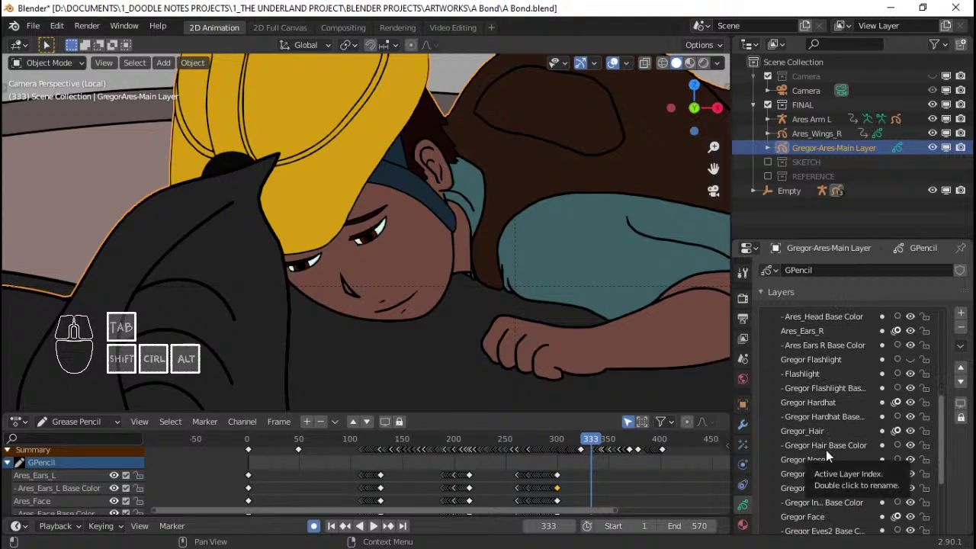
Step: Add a new Grease Pencil layer directly above the Gregor_Hair layer
click(821, 416)
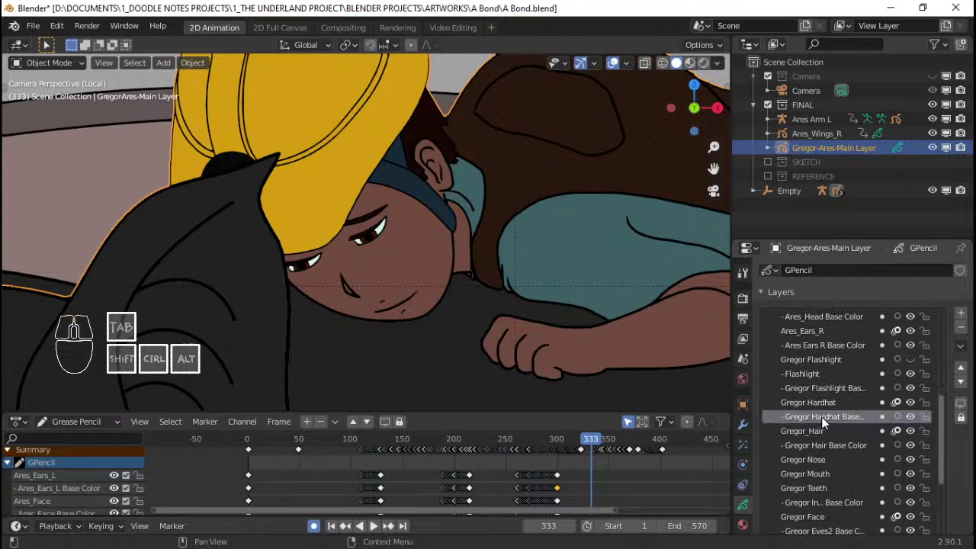
click(818, 430)
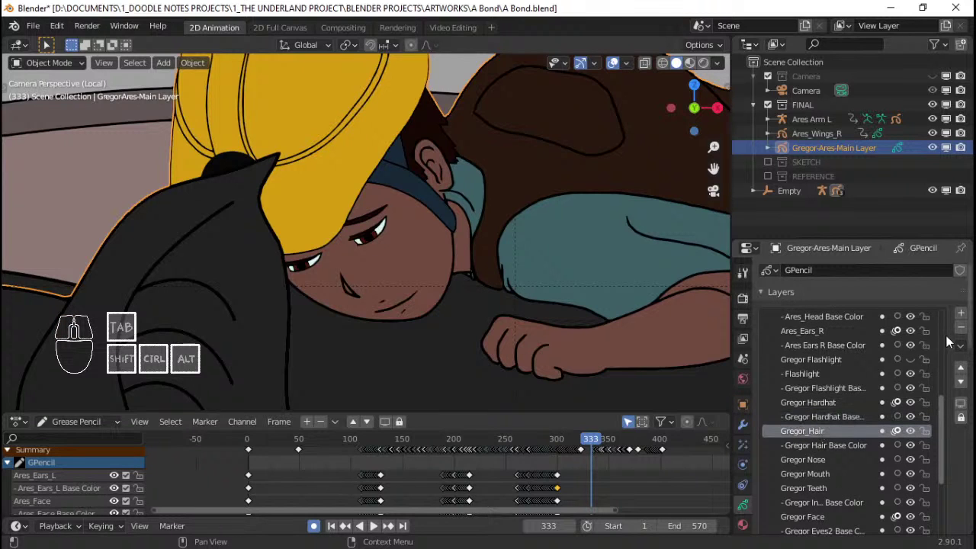
click(960, 314)
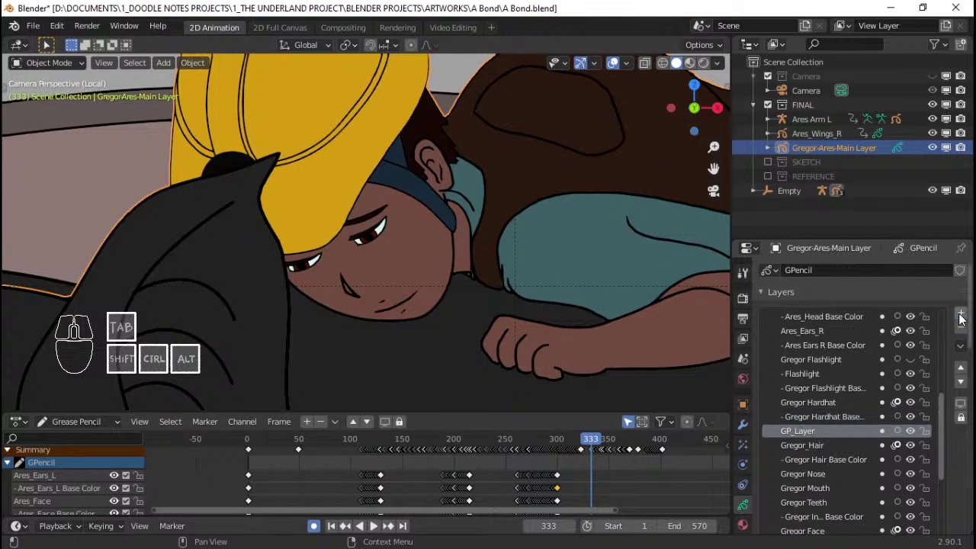
Step: Rename the new layer as **Ares Fur Gregor
double_click(819, 431)
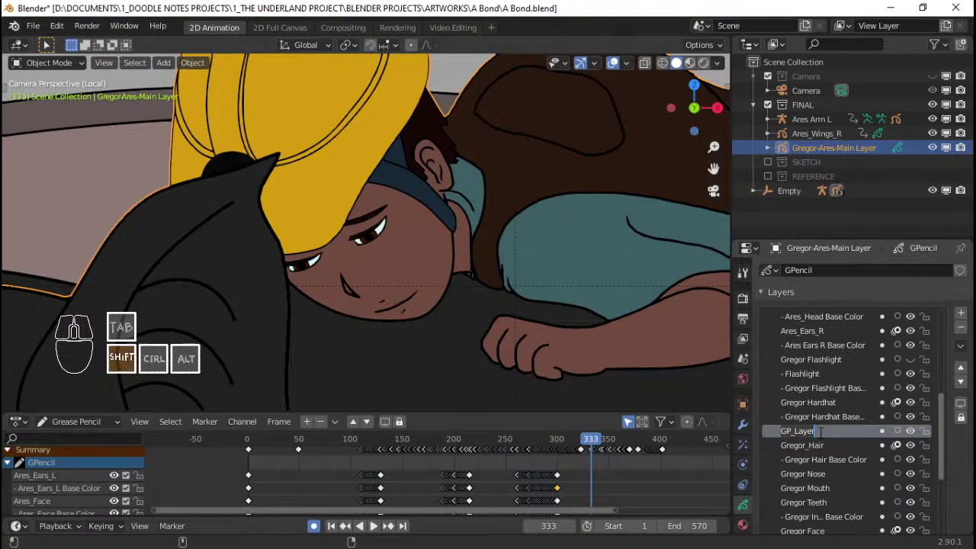
text(A)
key(BackSpace)
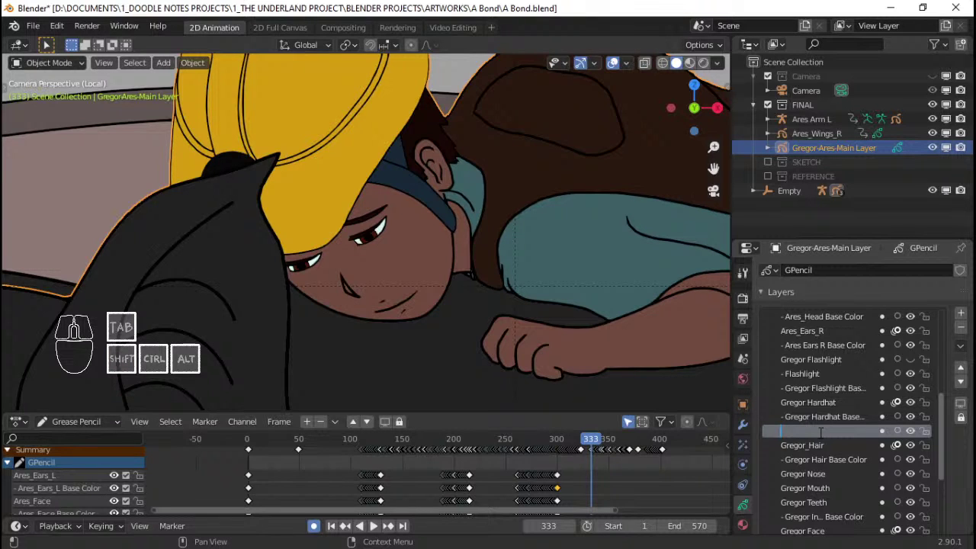
text(G)
text(R)
text(Ares)
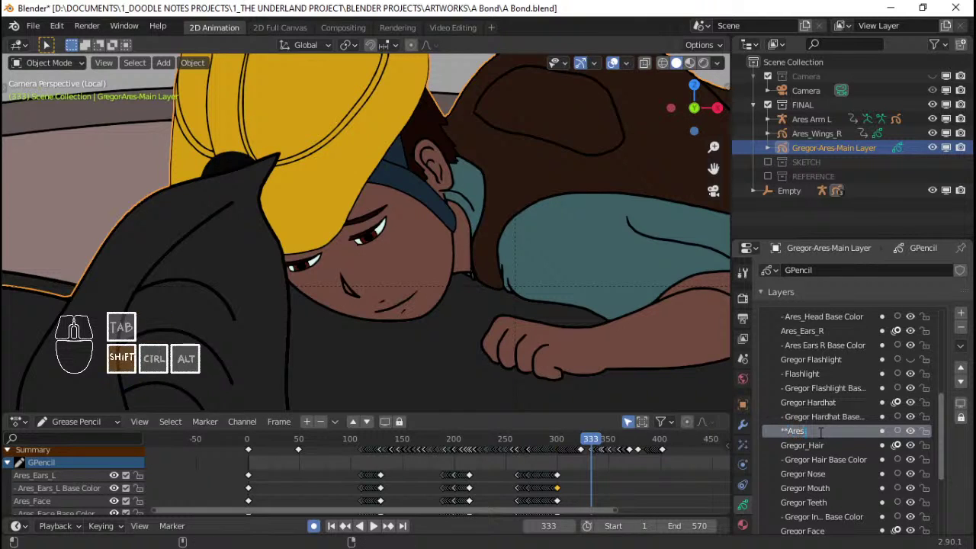
text( Fur)
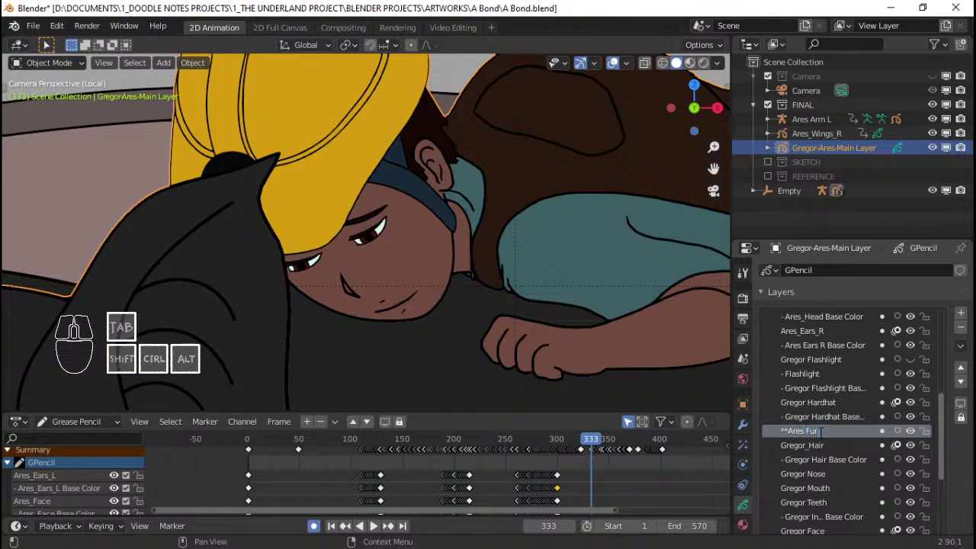
text( Gregor)
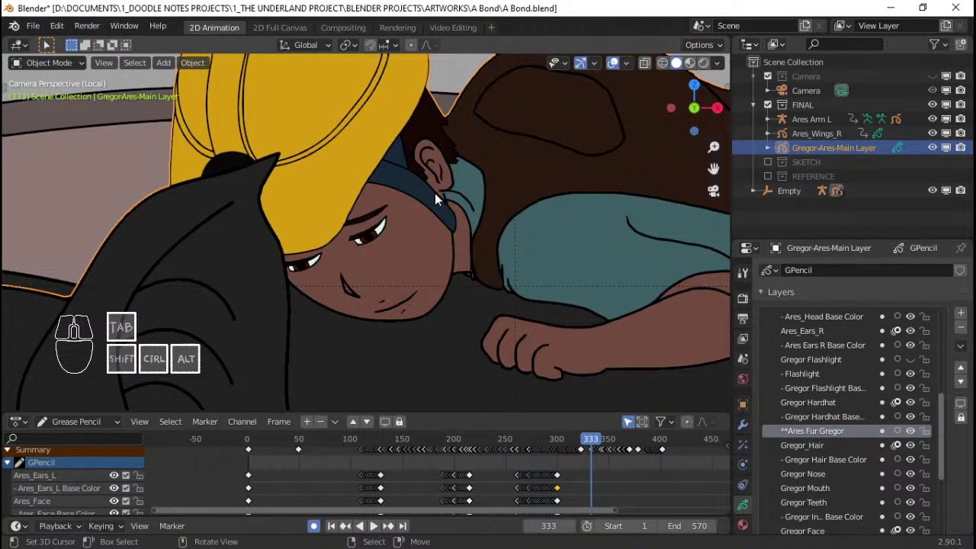
scroll(435, 192, up, 3)
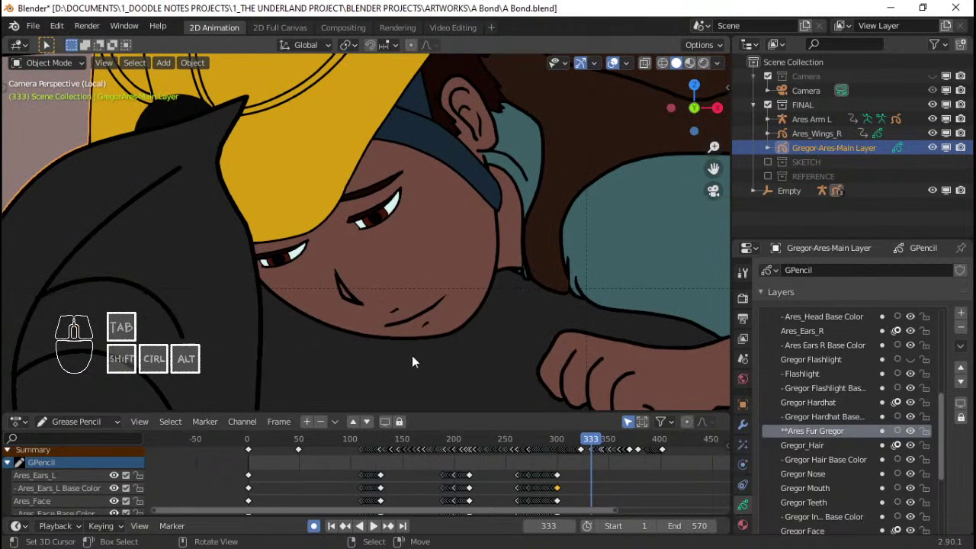
Step: Examine the area where the rider's face and hand rest on the bat's body at frame 333
scroll(412, 355, down, 5)
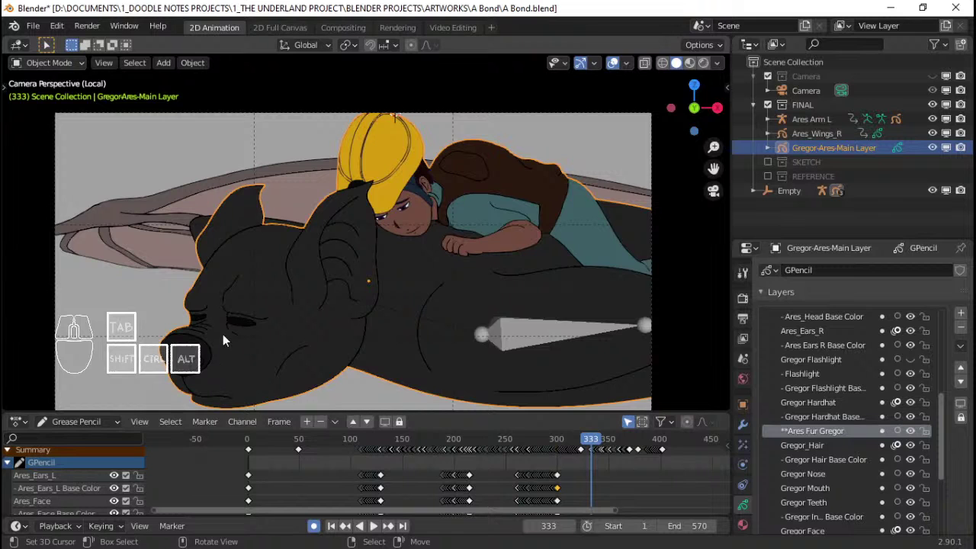
scroll(222, 340, up, 4)
shift+middle_drag(163, 240, 524, 244)
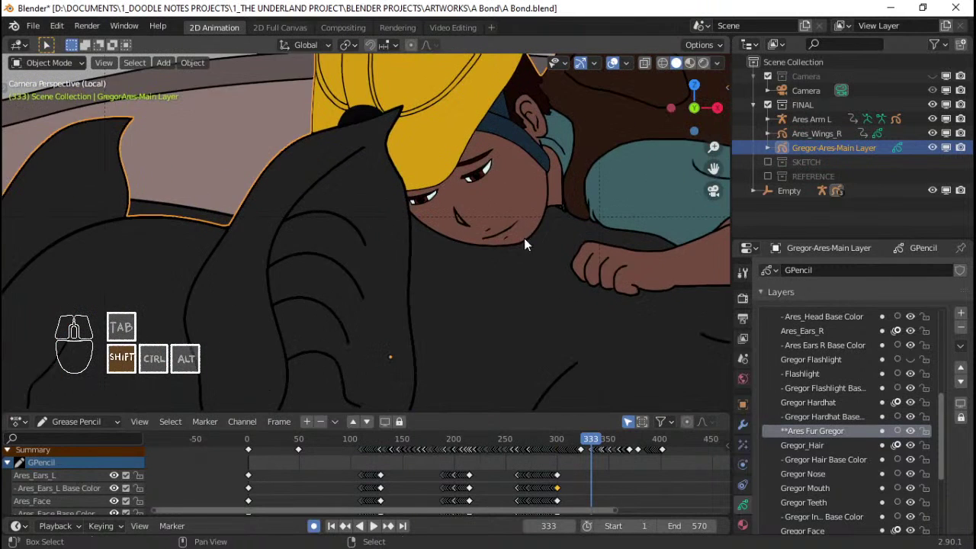
scroll(384, 268, up, 4)
scroll(457, 267, up, 2)
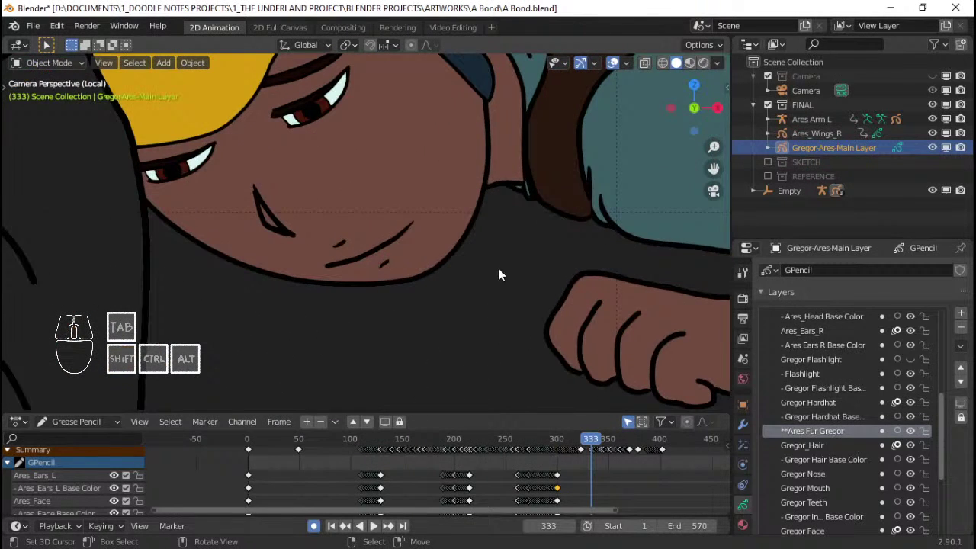
scroll(444, 274, down, 3)
scroll(443, 273, up, 4)
mouse_move(443, 274)
shift+middle_down()
mouse_move(356, 278)
mouse_move(459, 274)
shift+middle_up()
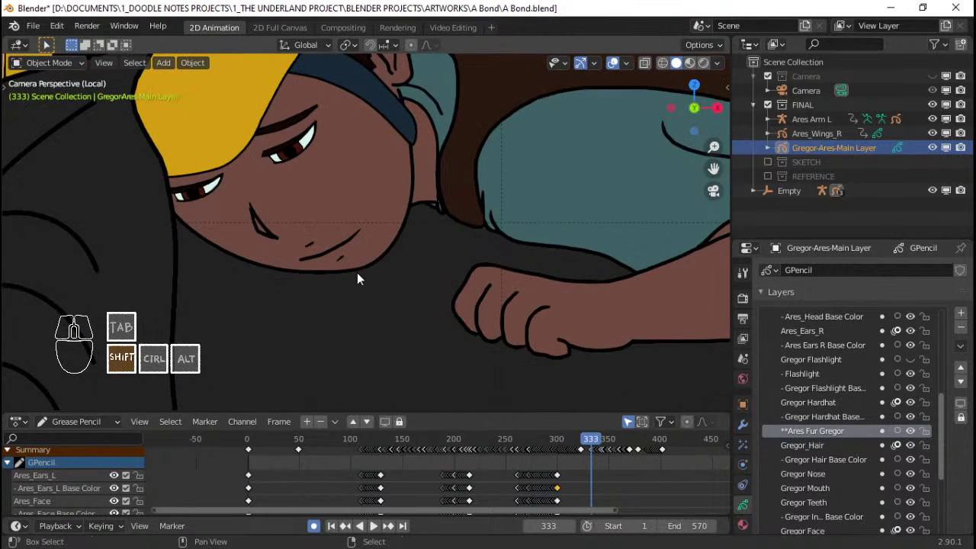
scroll(460, 273, up, 2)
scroll(465, 275, down, 3)
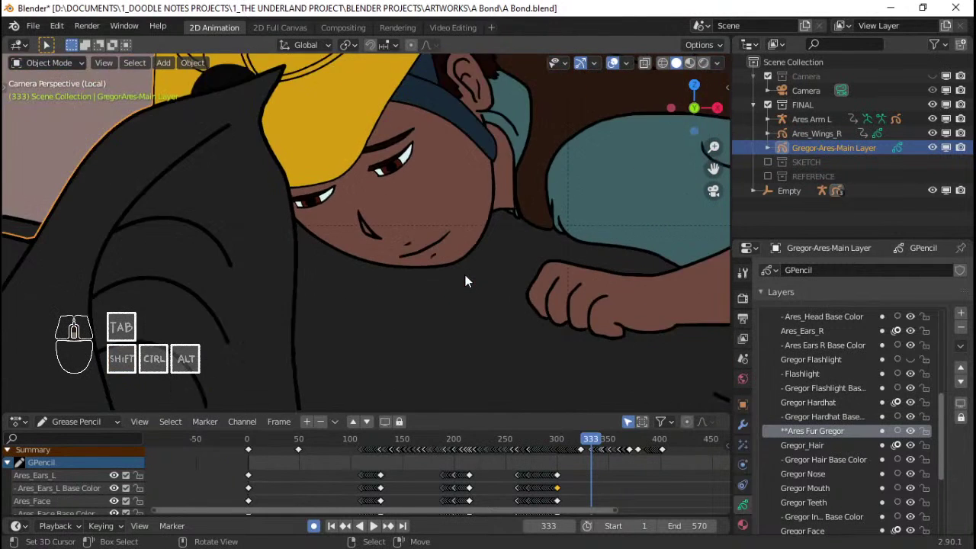
scroll(465, 281, down, 4)
scroll(465, 281, up, 3)
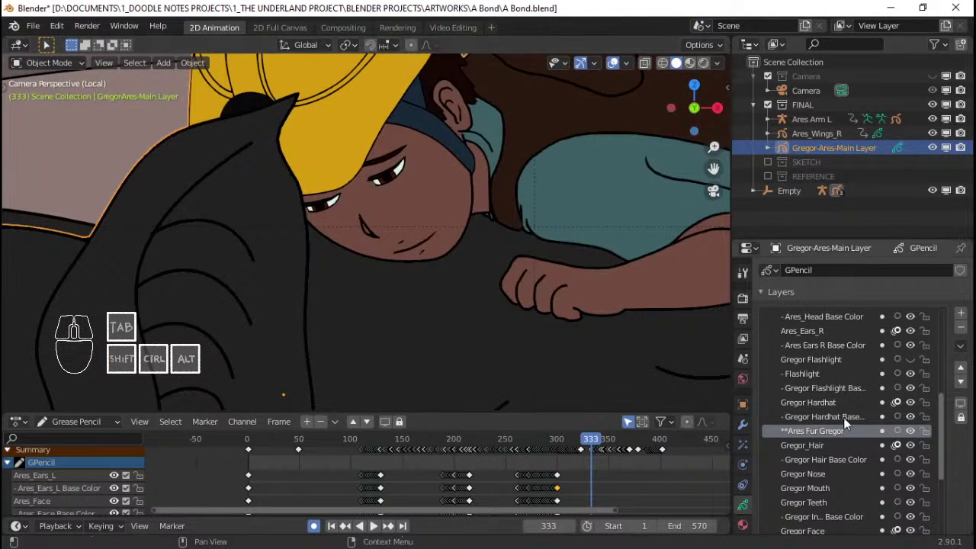
Step: Create a new Grease Pencil material named Ares Fur on the main layer object and enable its fill
click(744, 524)
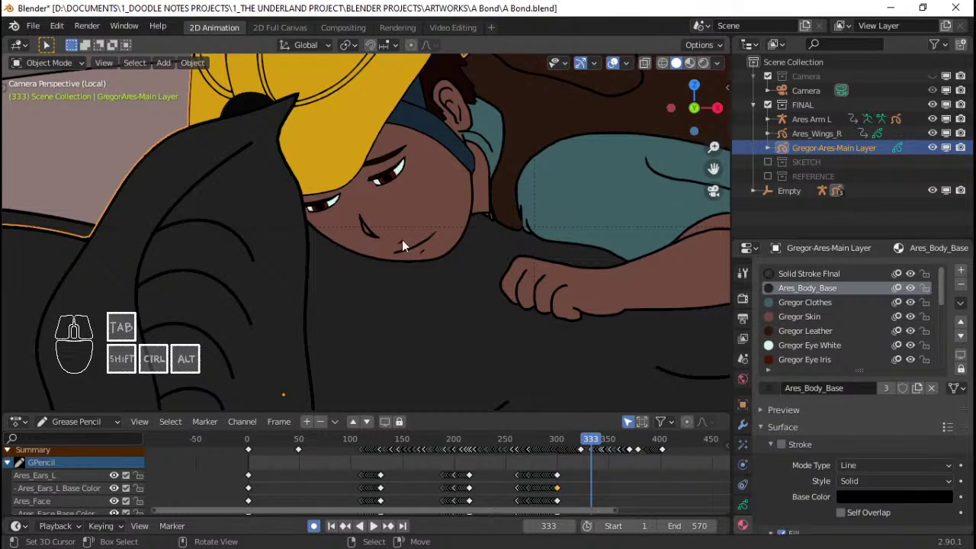
click(960, 270)
click(830, 388)
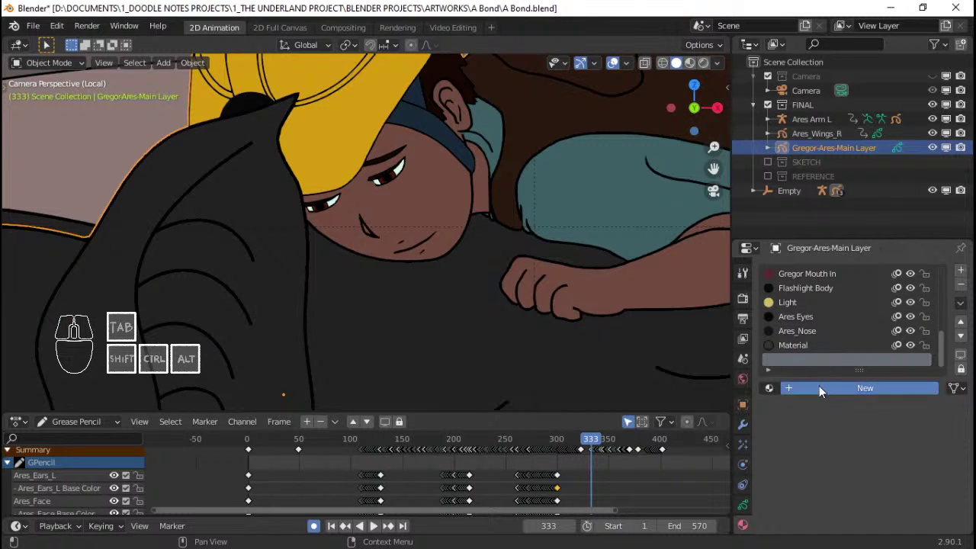
double_click(816, 387)
text(Ares Fur)
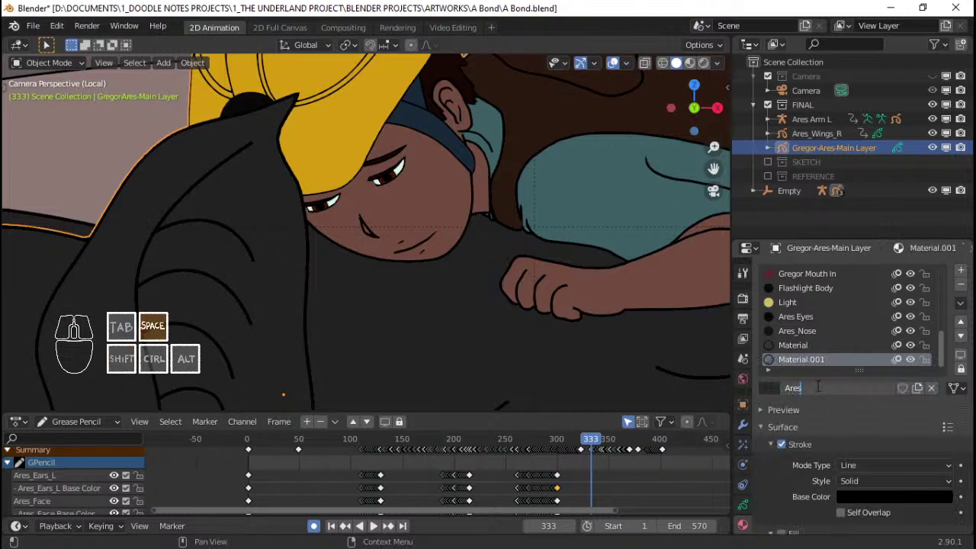
key(Return)
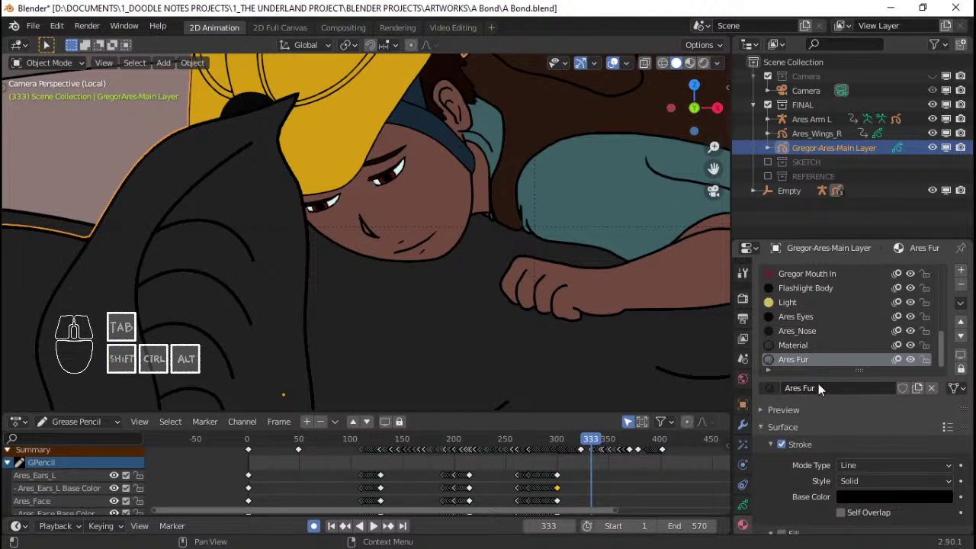
scroll(838, 404, down, 2)
scroll(792, 425, down, 1)
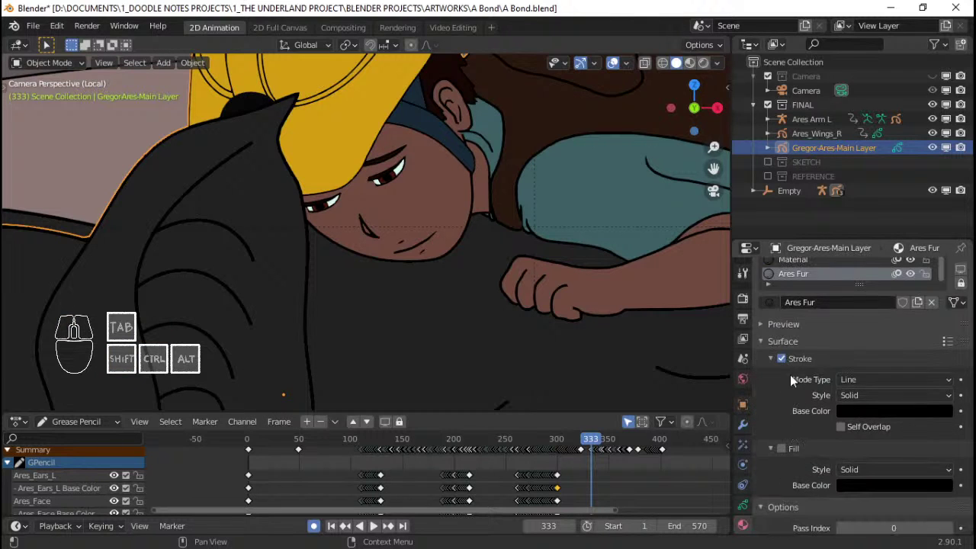
click(781, 449)
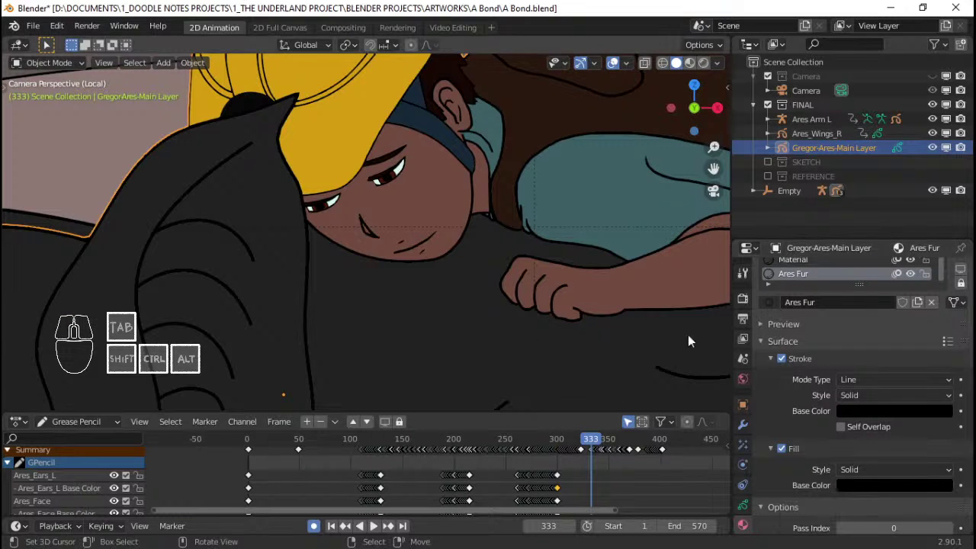
Step: Copy the hex value of the Ares_Body_Base material's fill base colour
drag(835, 284, 831, 341)
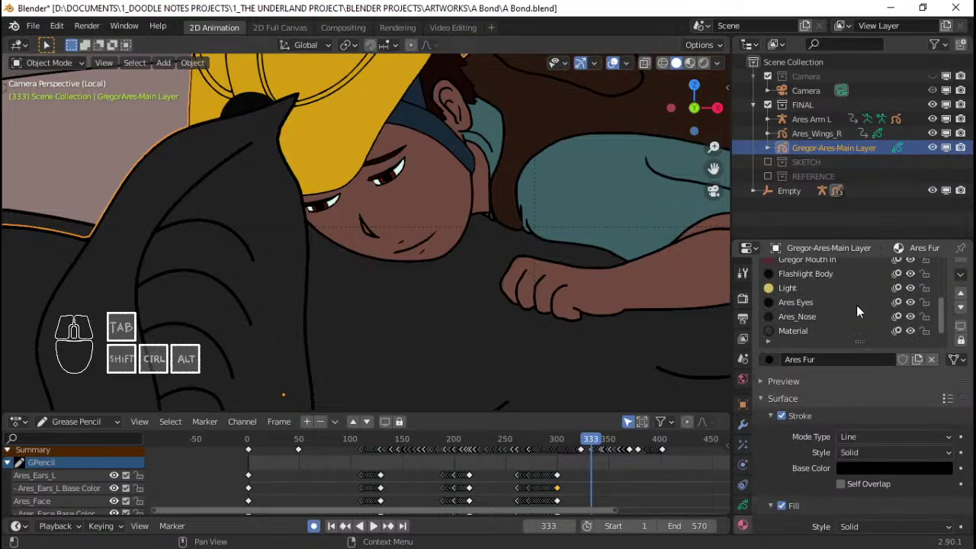
scroll(860, 308, up, 1)
scroll(875, 315, up, 5)
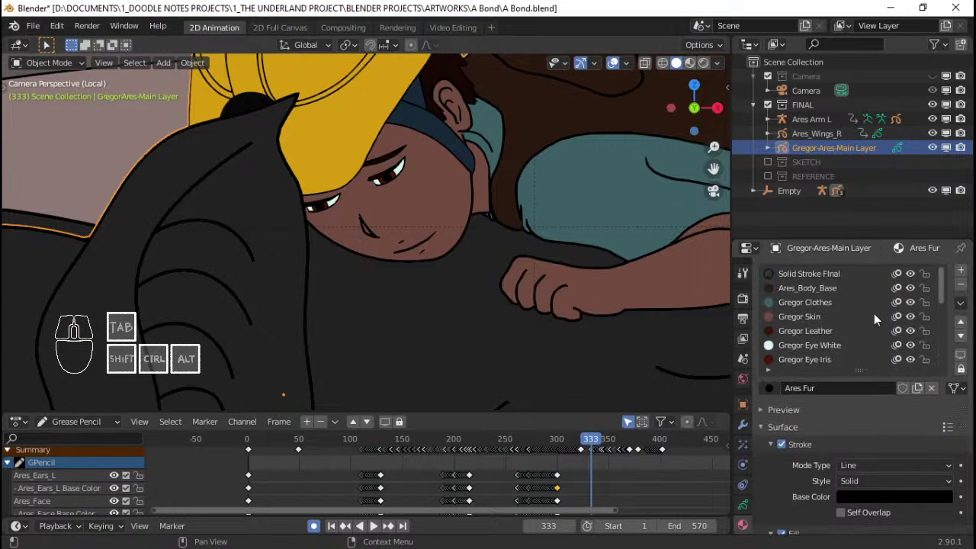
click(830, 273)
click(830, 289)
scroll(878, 440, down, 4)
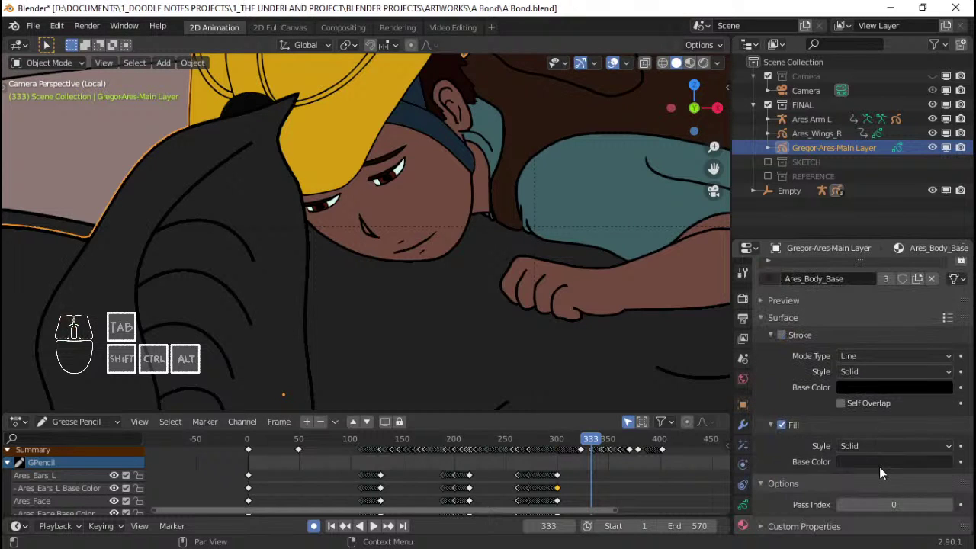
click(879, 461)
click(916, 375)
click(900, 398)
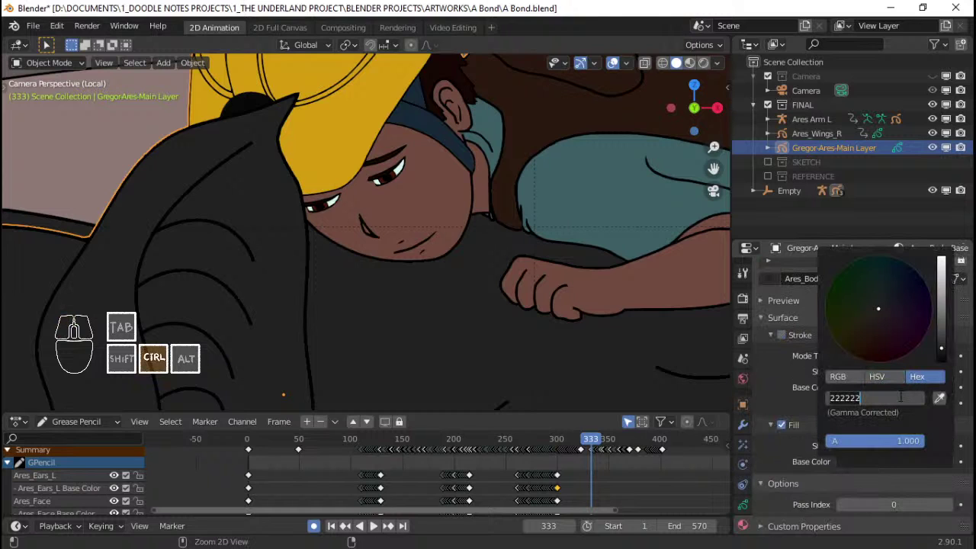
key(ctrl+c)
key(Return)
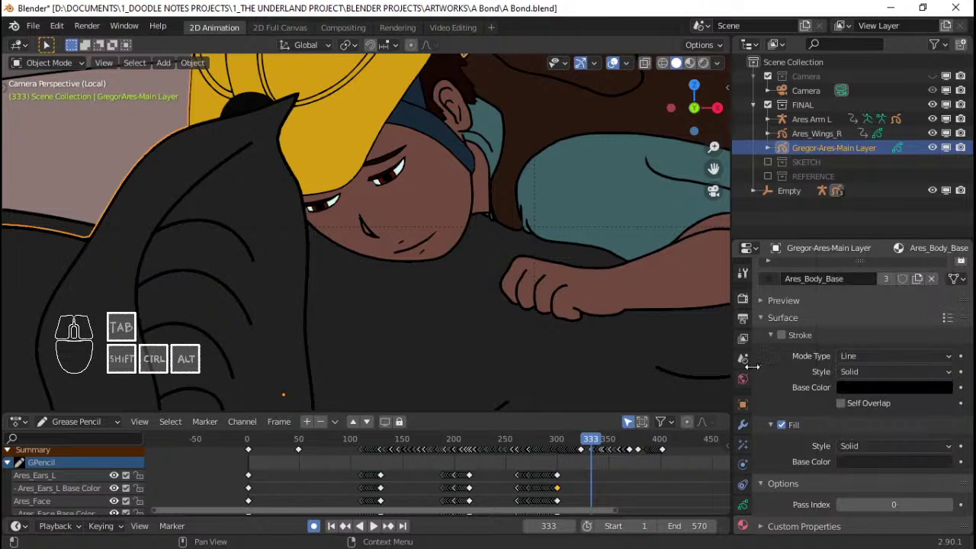
Step: Paste hex 222222 as the Ares Fur material's fill base colour and save the file
scroll(819, 328, up, 3)
scroll(810, 304, down, 4)
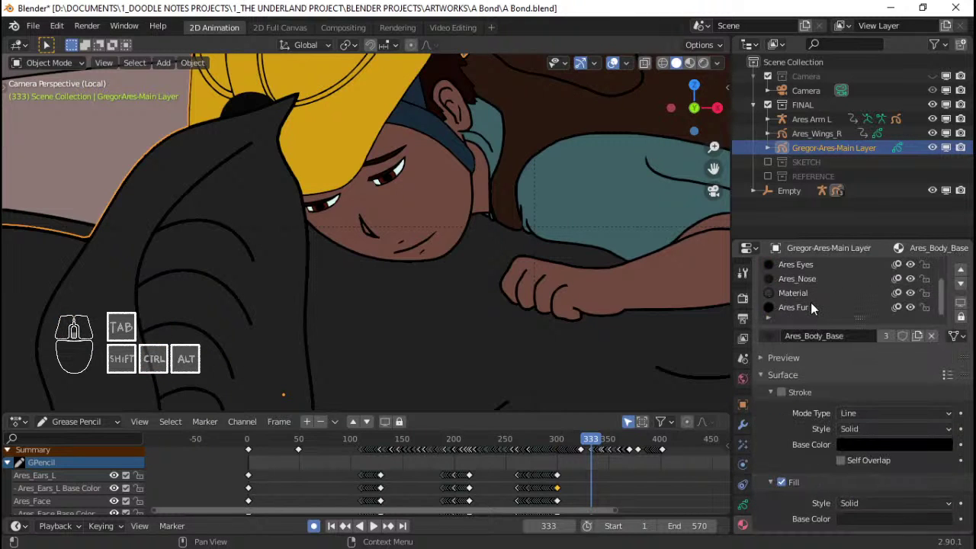
click(811, 305)
scroll(873, 434, down, 3)
click(885, 462)
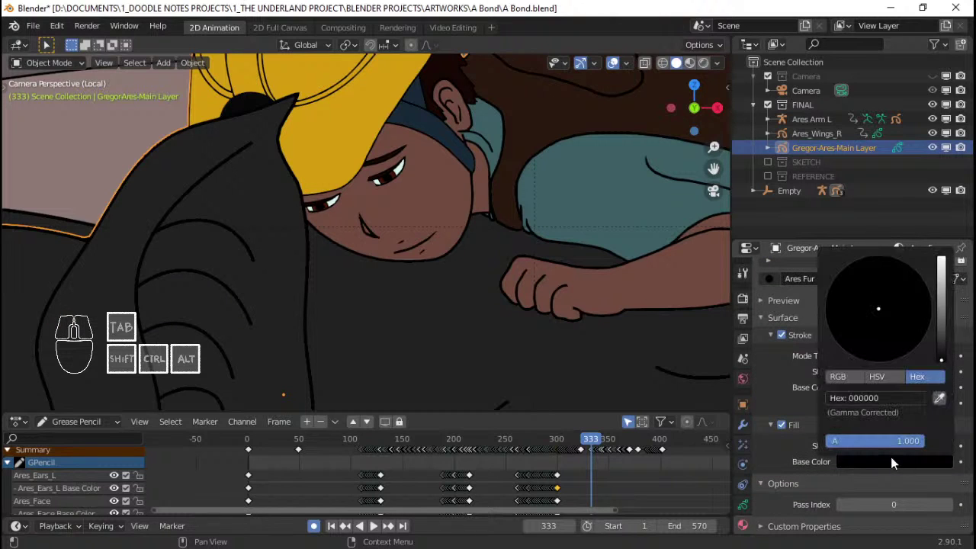
click(877, 397)
key(ctrl+v)
key(Return)
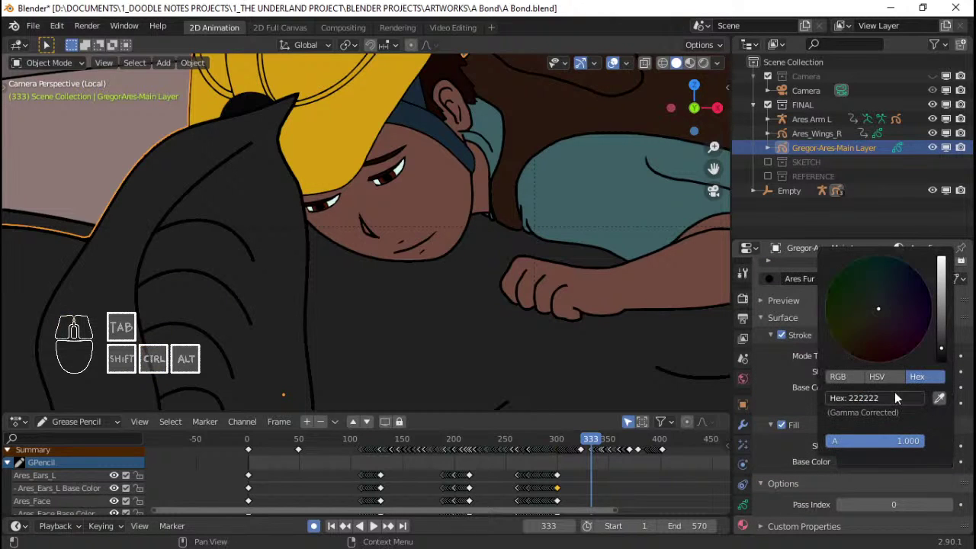
scroll(804, 366, up, 3)
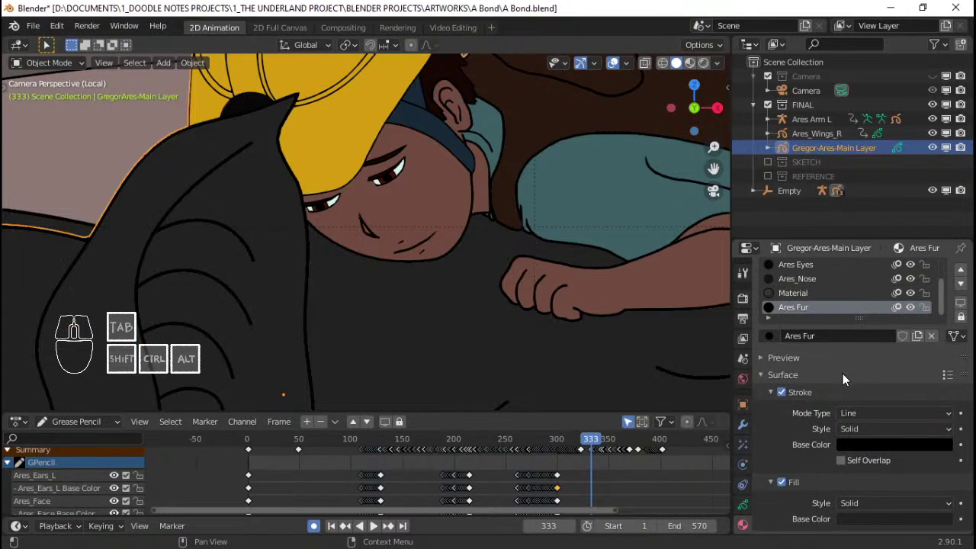
key(ctrl+s)
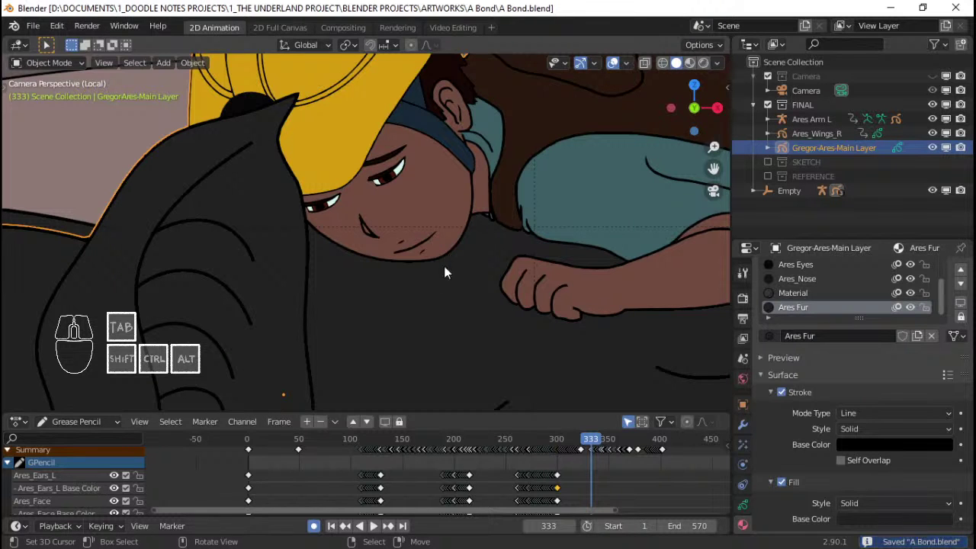
Step: Switch the main layer object to Draw mode, framing the rider's face closely
scroll(442, 263, up, 5)
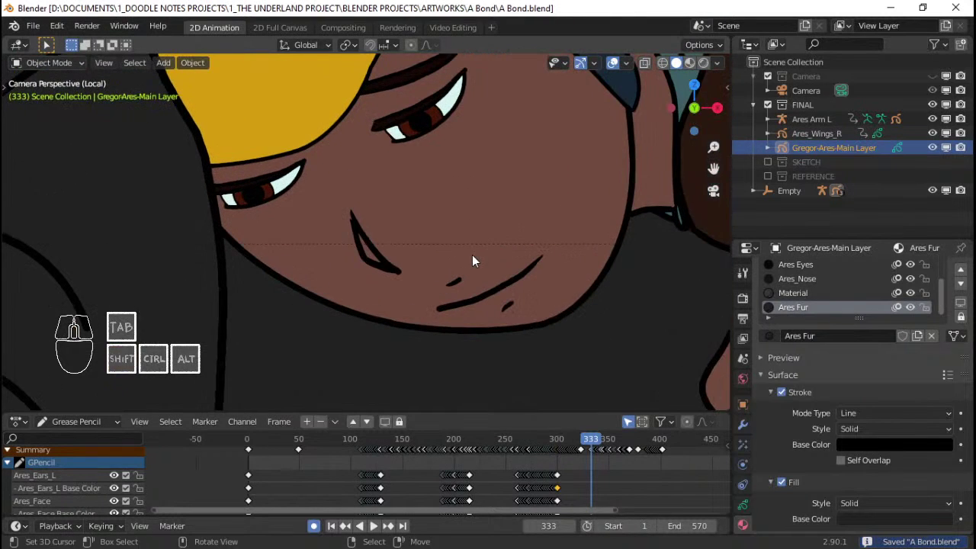
scroll(471, 255, down, 1)
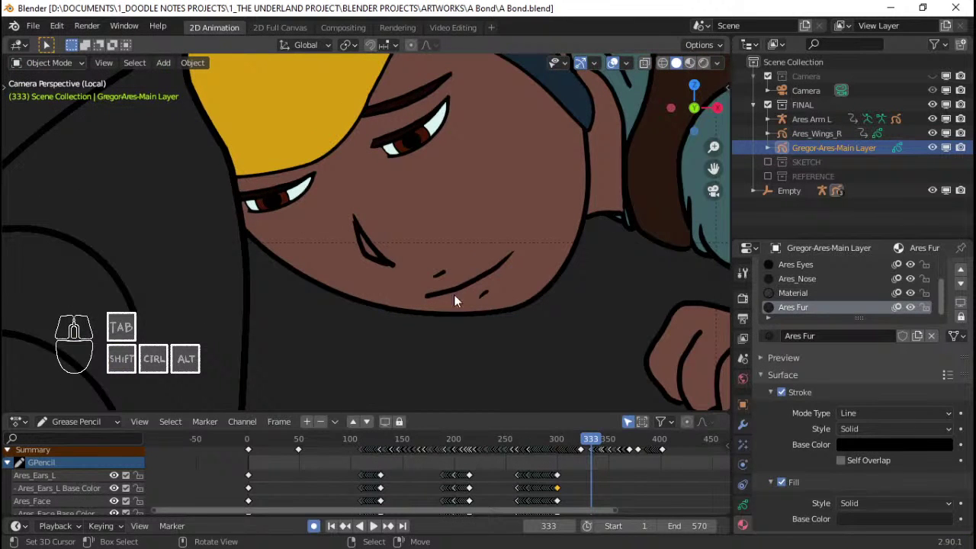
scroll(454, 313, down, 2)
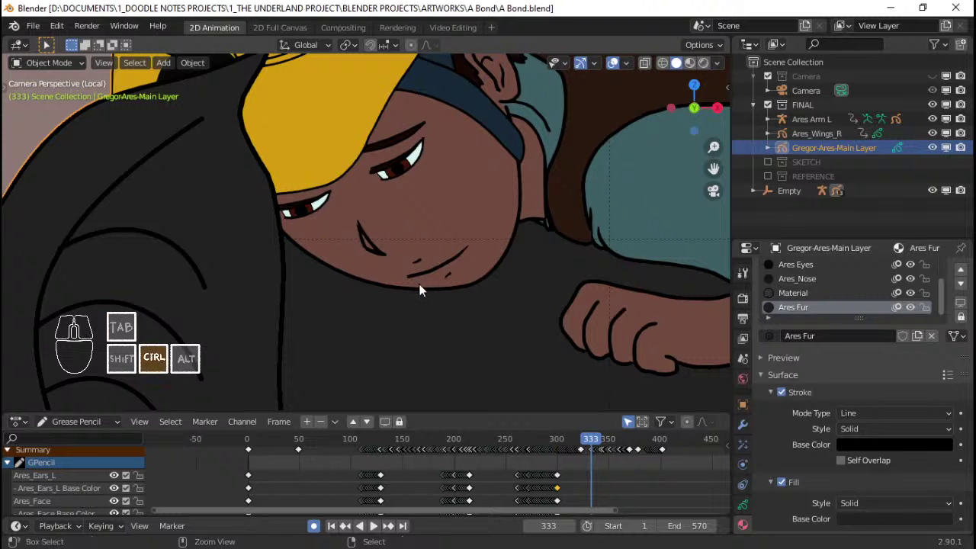
key(ctrl+Tab)
click(423, 218)
Step: Try the Fill tool with the Ares Fur material along the lower edge of the rider's face, and undo the fill
mouse_move(372, 293)
ctrl+middle_down()
mouse_move(374, 280)
mouse_move(358, 293)
ctrl+middle_up()
ctrl+middle_drag(358, 294, 375, 268)
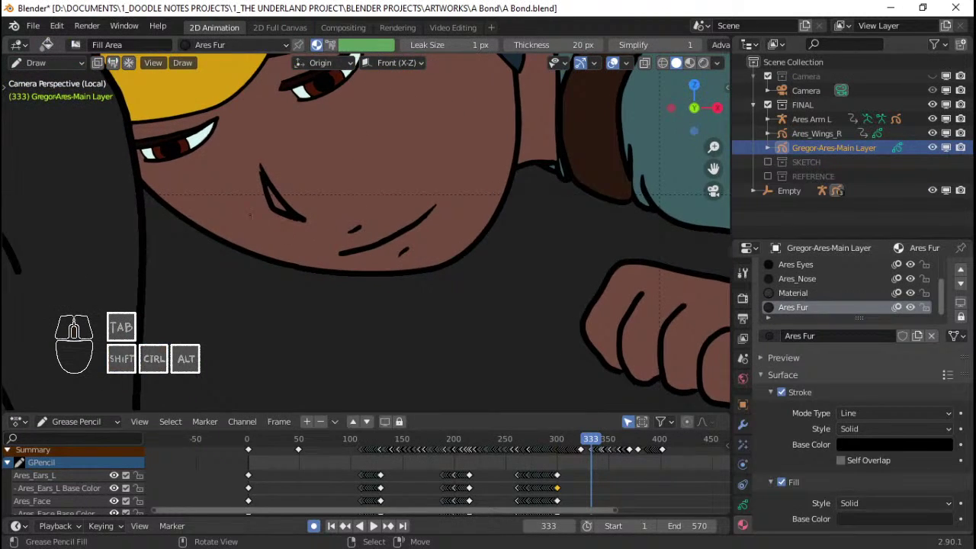
ctrl+middle_drag(171, 274, 241, 234)
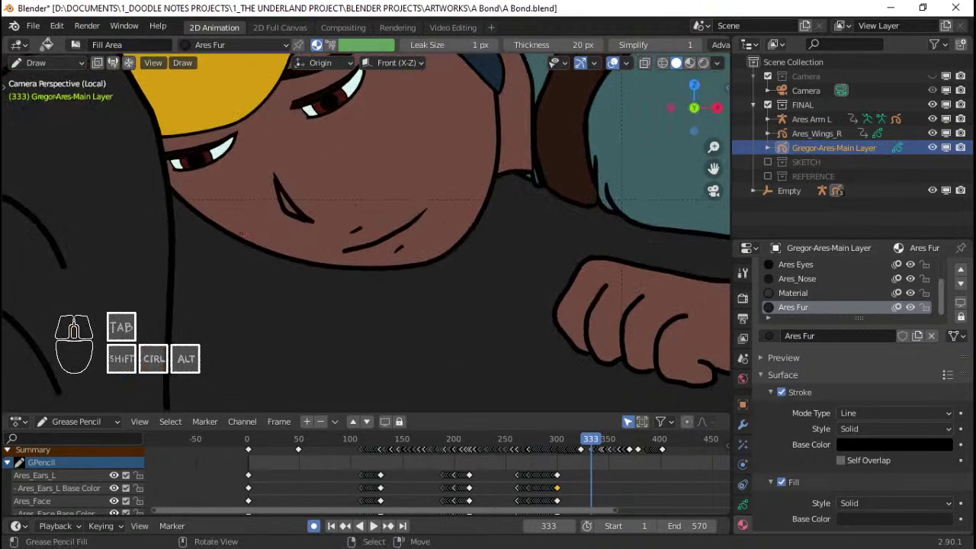
click(186, 267)
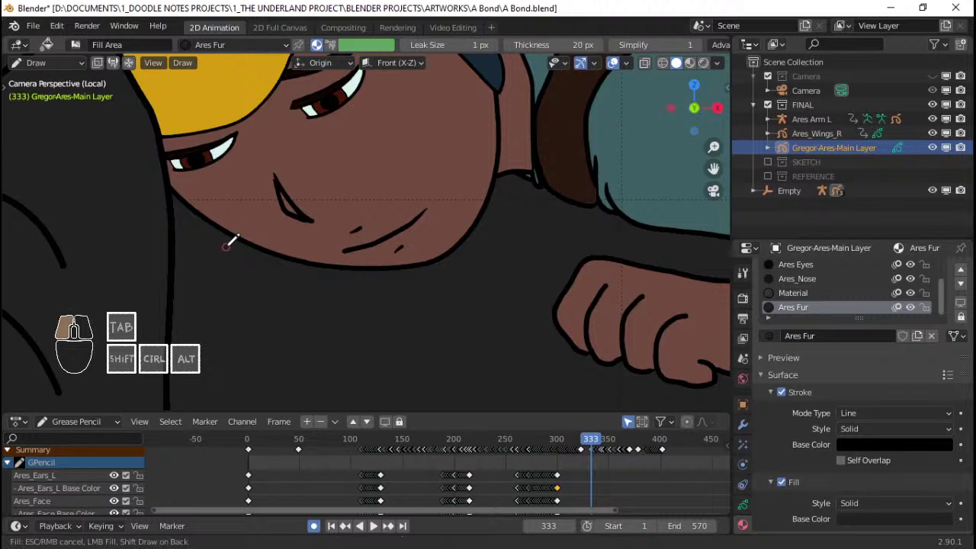
click(241, 236)
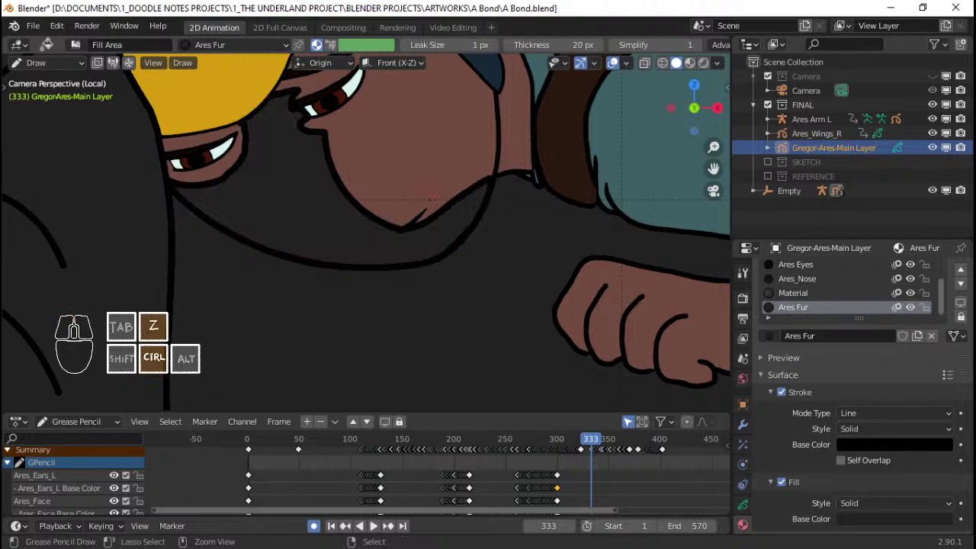
key(ctrl+z)
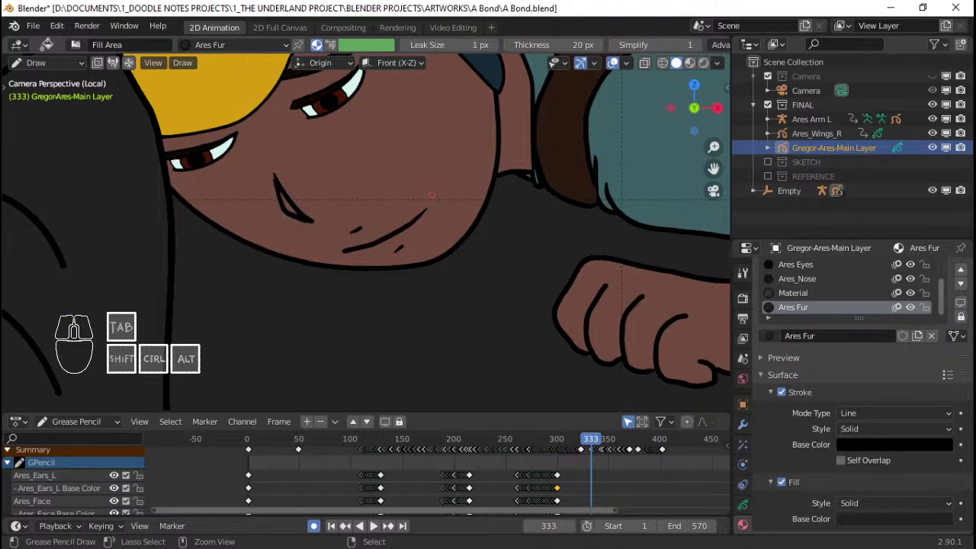
key(ctrl+shift+z)
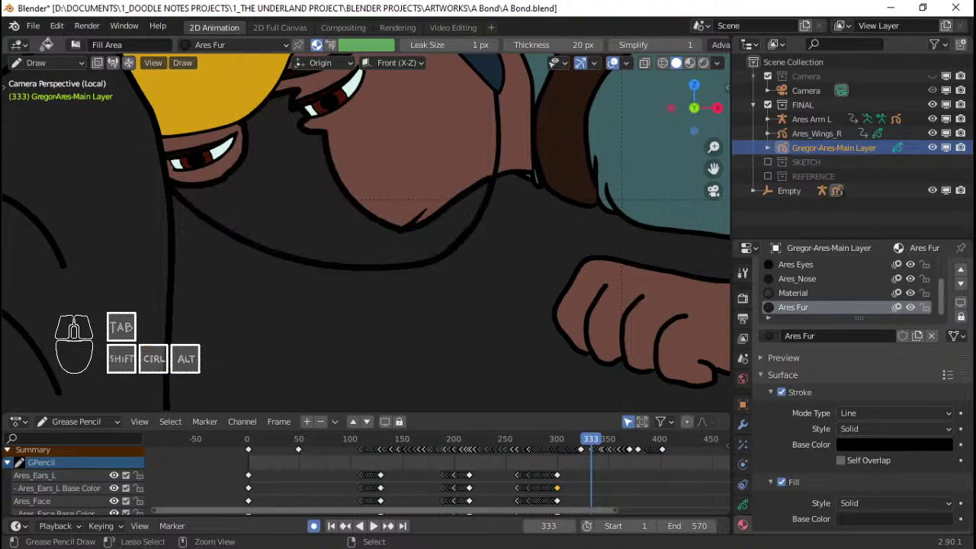
key(ctrl+z)
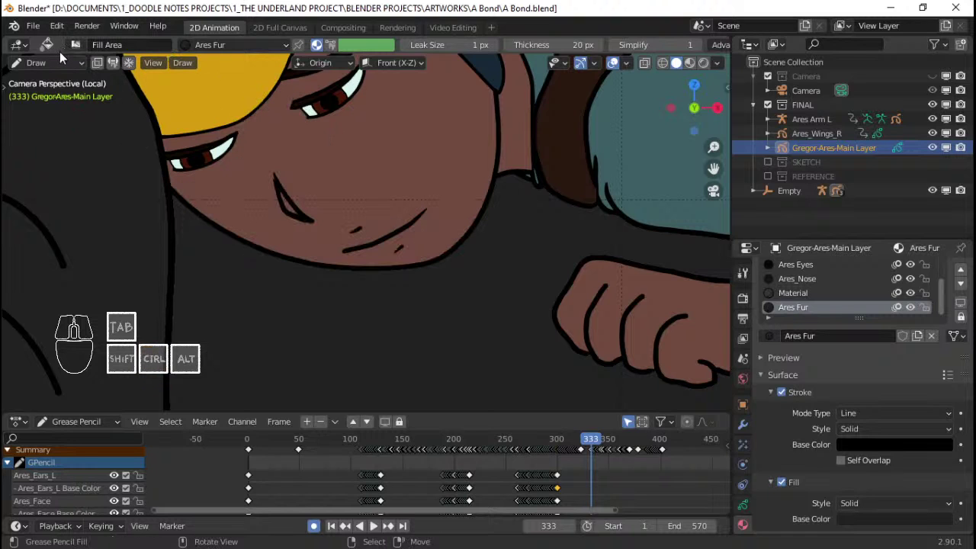
Step: Draw a pointed fur tuft over the lower edge of the rider's cheek with the Draw tool's Pen brush and the Ares Fur material
key(t)
click(21, 116)
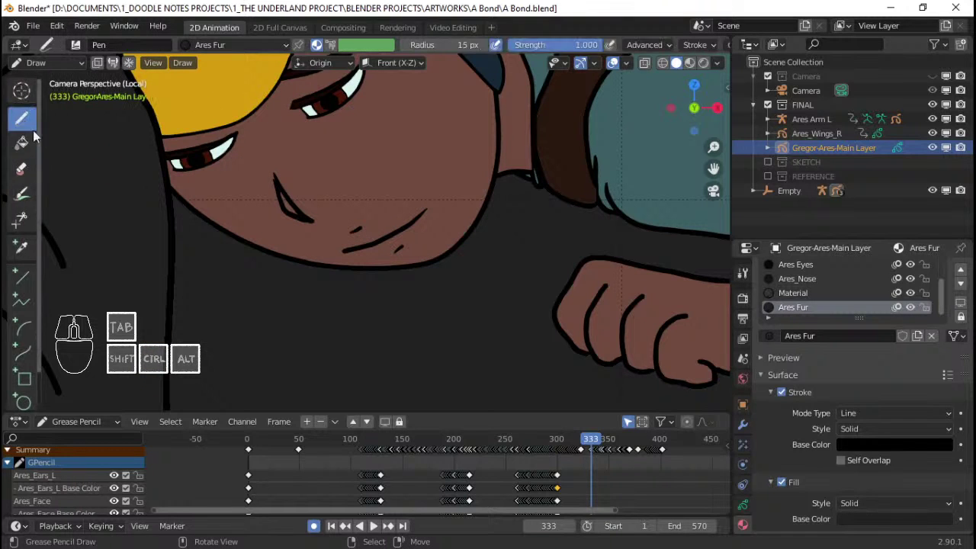
ctrl+middle_drag(327, 228, 449, 31)
scroll(458, 186, up, 1)
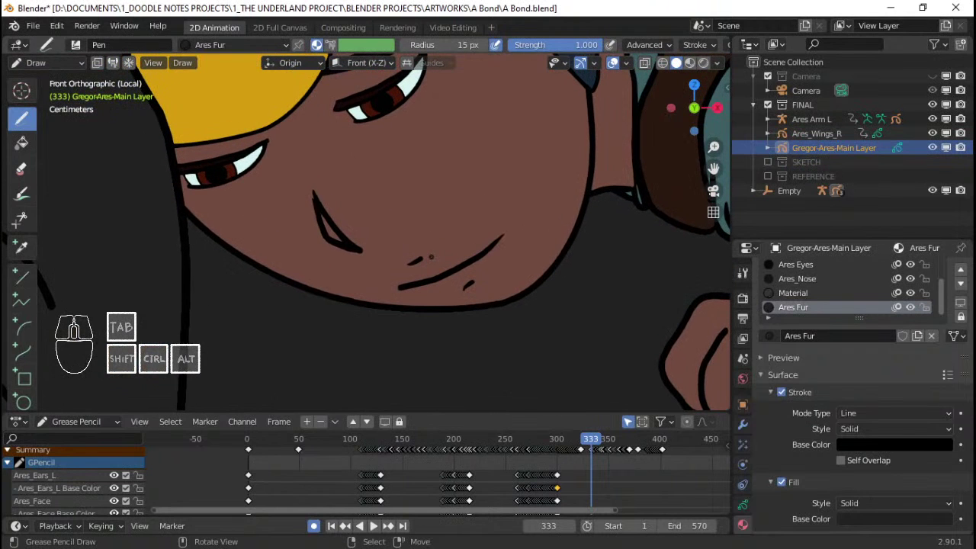
mouse_move(200, 305)
mouse_down()
mouse_move(331, 253)
mouse_move(385, 245)
mouse_move(357, 306)
mouse_up()
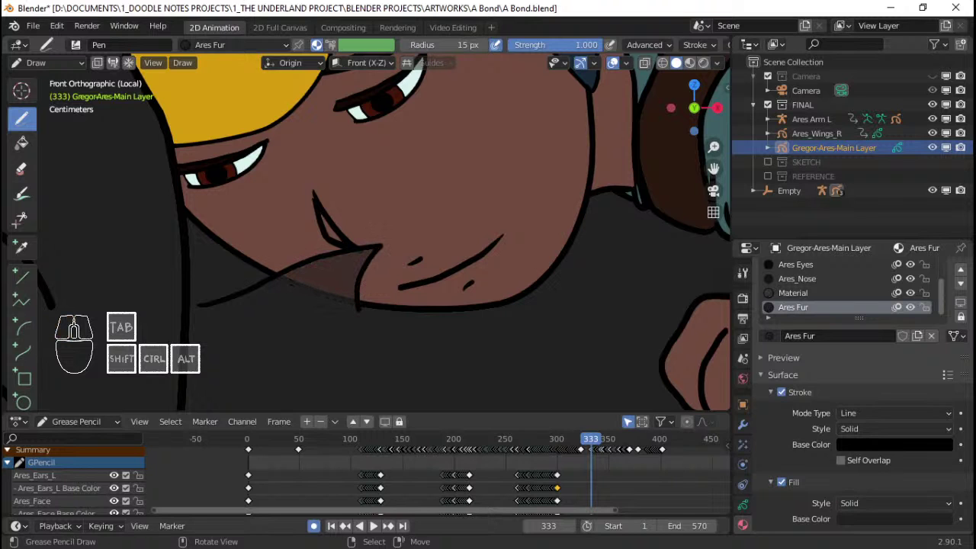
Step: Undo the small cheek tuft and draw a longer jagged fur stroke across the rider's lower face with the Pen brush
mouse_move(357, 306)
ctrl+middle_down()
mouse_move(427, 400)
mouse_move(423, 223)
ctrl+middle_up()
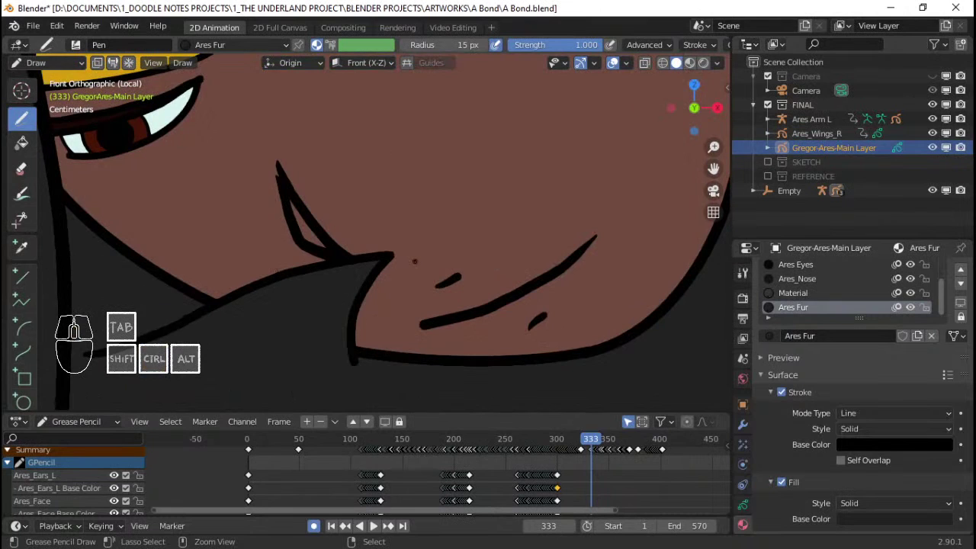
key(ctrl+z)
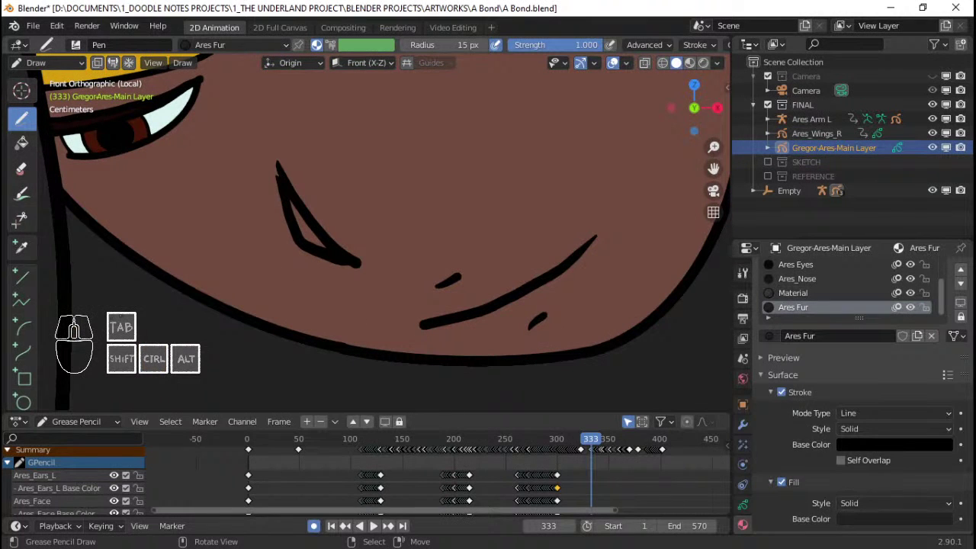
mouse_move(109, 320)
mouse_down()
mouse_move(268, 257)
mouse_move(329, 252)
mouse_move(455, 272)
mouse_move(358, 311)
mouse_move(521, 275)
mouse_move(451, 272)
mouse_move(527, 311)
mouse_move(674, 276)
mouse_move(564, 304)
mouse_move(656, 309)
mouse_move(728, 288)
mouse_move(711, 363)
mouse_up()
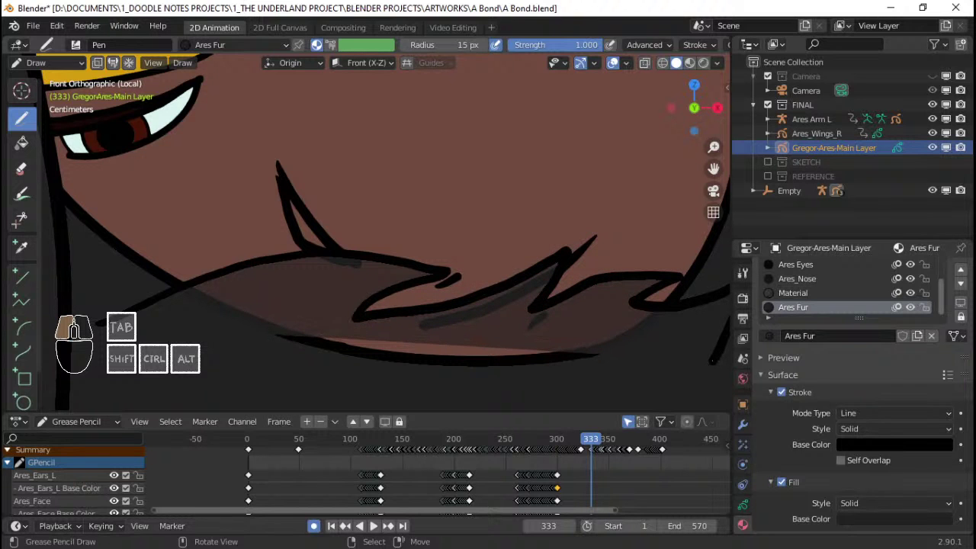
ctrl+middle_drag(320, 233, 320, 313)
ctrl+middle_drag(459, 408, 458, 347)
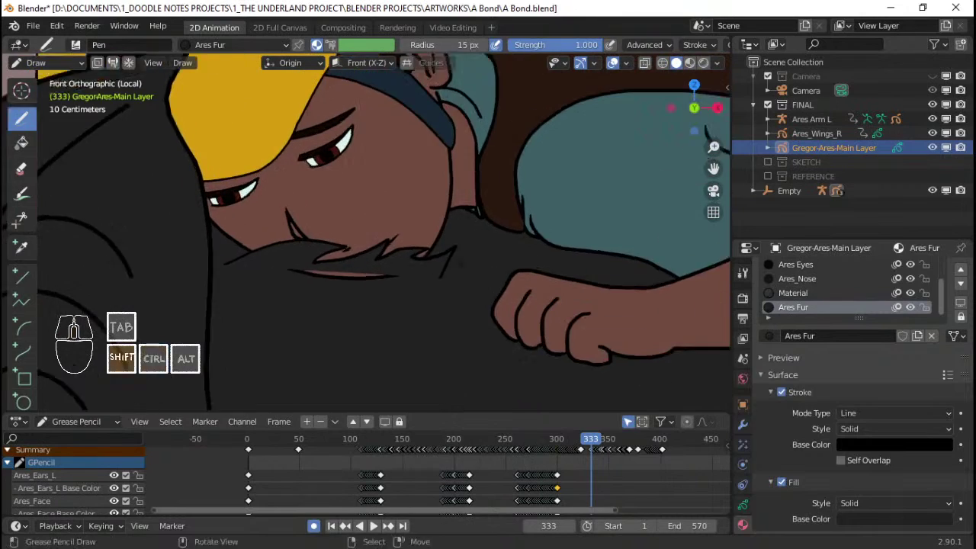
shift+middle_drag(427, 251, 489, 215)
mouse_move(489, 215)
shift+middle_down()
mouse_move(539, 213)
mouse_move(499, 314)
mouse_move(494, 221)
shift+middle_up()
Step: Show the layer list, add another fur spike beside the rider's cheek, and draw a second jagged fur row beneath the face
click(742, 504)
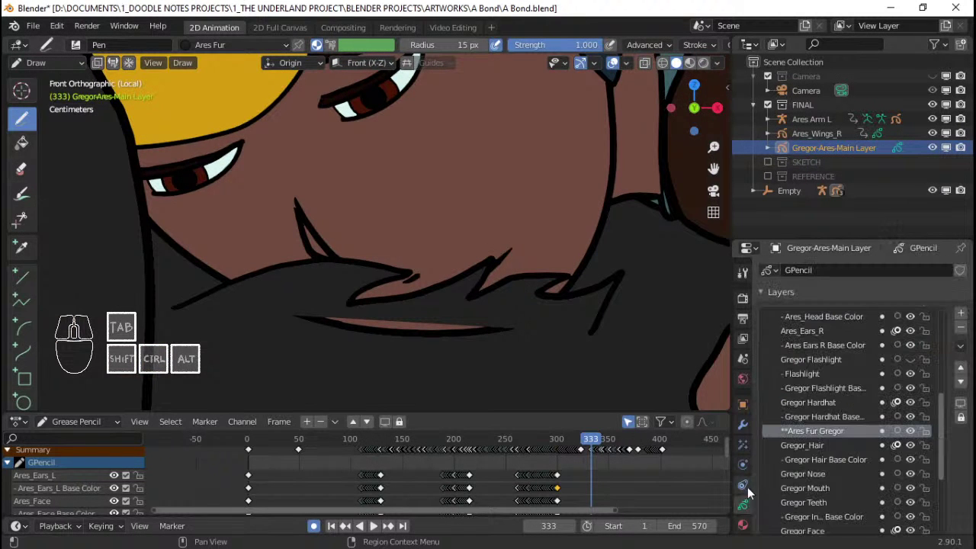
mouse_move(446, 268)
ctrl+middle_down()
mouse_move(402, 302)
mouse_move(452, 227)
mouse_move(482, 245)
ctrl+middle_up()
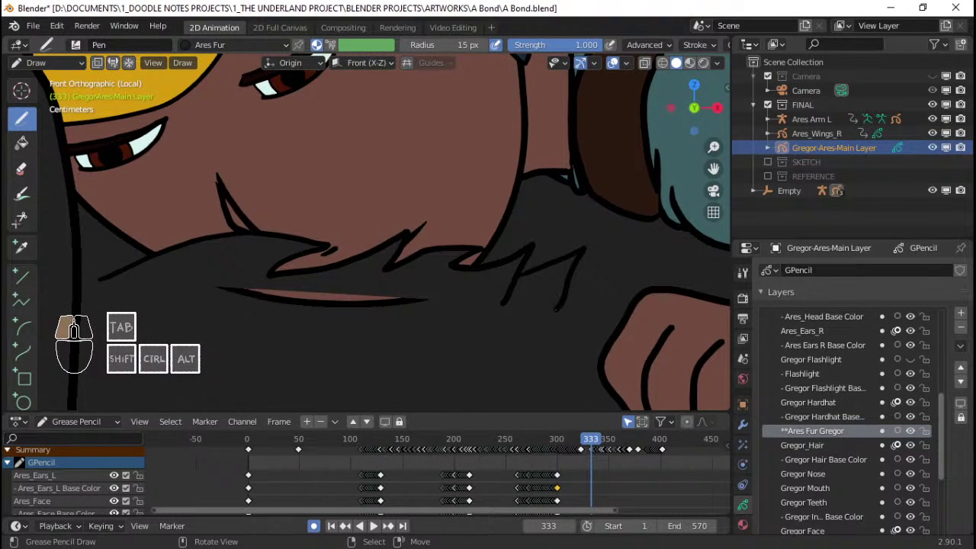
shift+middle_drag(502, 346, 559, 347)
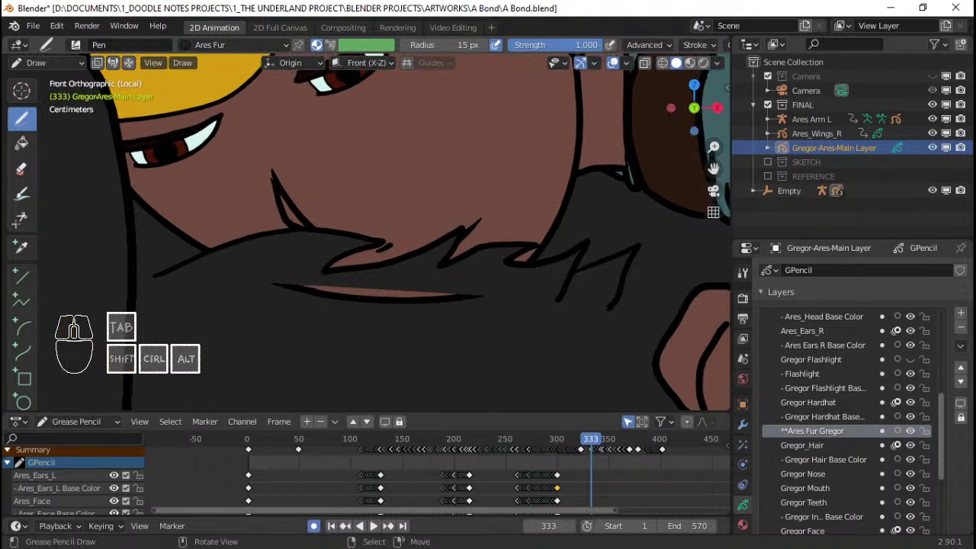
drag(209, 299, 210, 304)
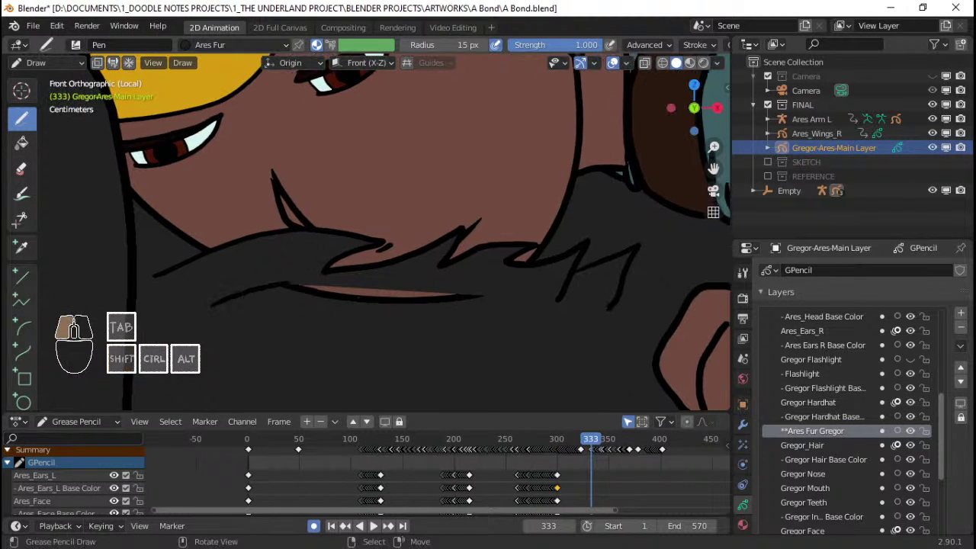
mouse_move(312, 289)
mouse_down()
mouse_move(423, 261)
mouse_move(410, 294)
mouse_up()
drag(481, 296, 515, 278)
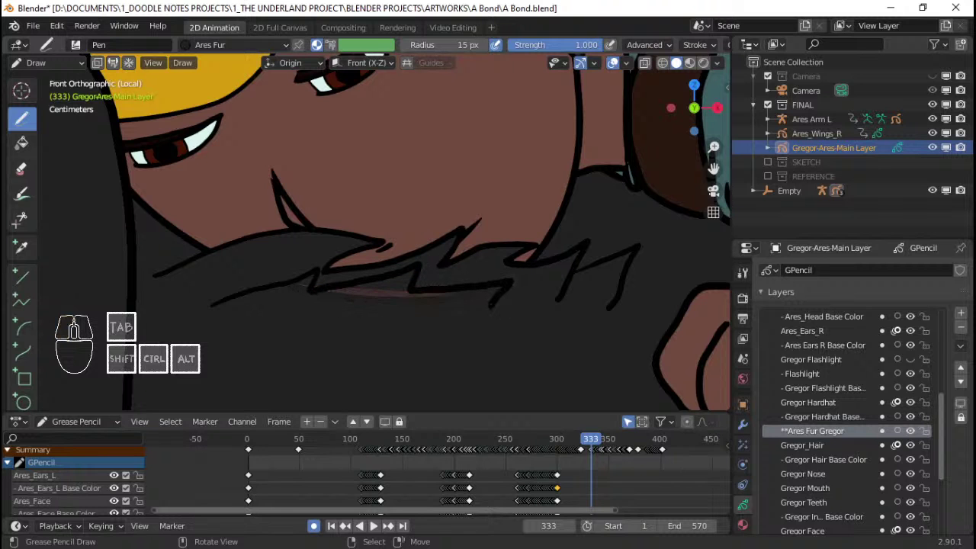
mouse_move(488, 286)
ctrl+middle_down()
mouse_move(471, 303)
mouse_move(467, 249)
mouse_move(466, 301)
ctrl+middle_up()
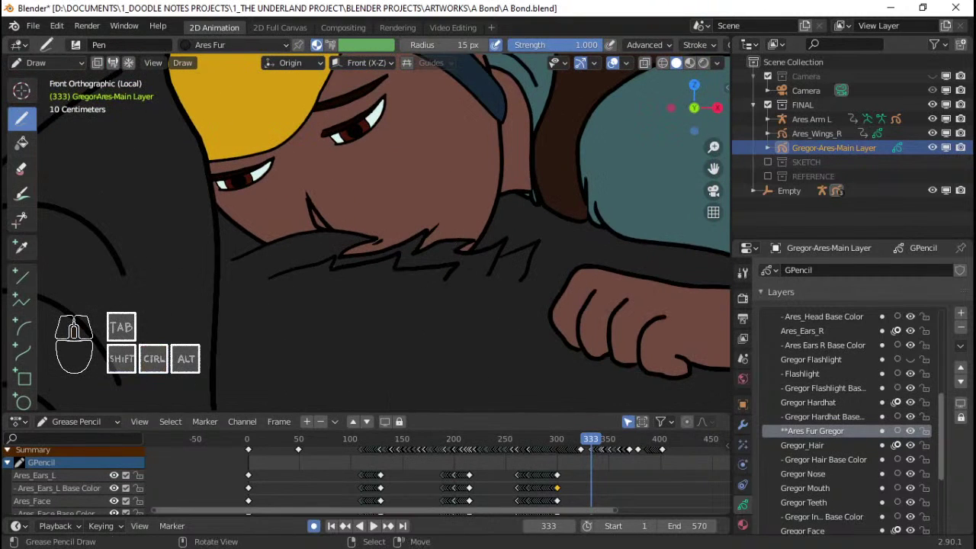
scroll(446, 264, up, 5)
scroll(446, 265, down, 4)
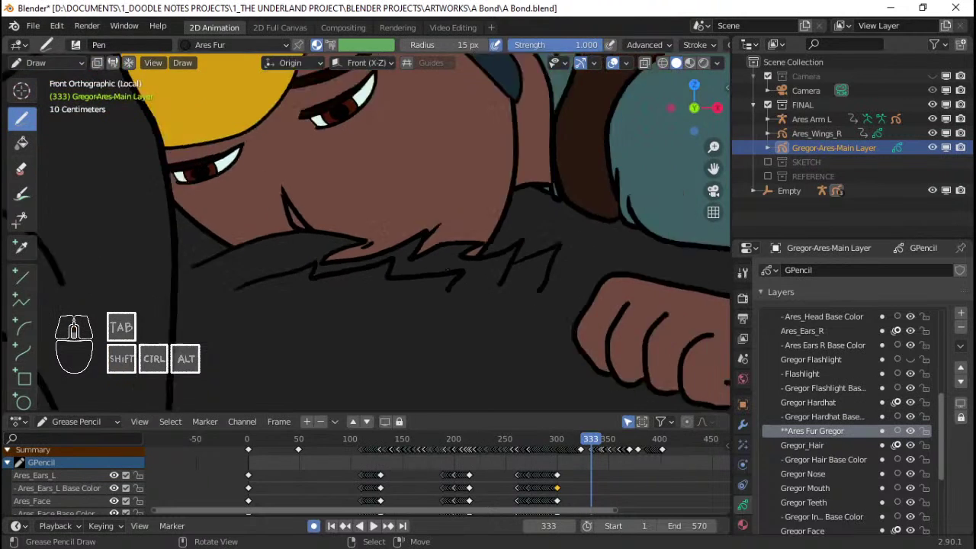
Step: Switch the main layer object to Edit Mode and lock the layers directly above **Ares Fur Gregor, up through Ares_Face2
key(Tab)
key(x)
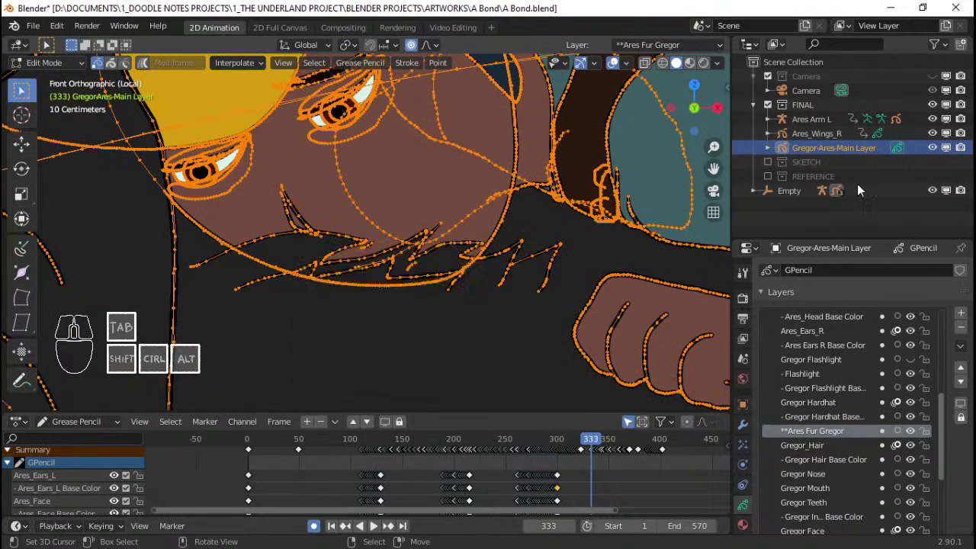
mouse_move(924, 410)
mouse_down()
mouse_move(925, 321)
mouse_move(928, 333)
mouse_move(933, 315)
mouse_up()
scroll(930, 328, up, 3)
scroll(930, 330, up, 3)
scroll(926, 381, down, 6)
scroll(925, 361, up, 13)
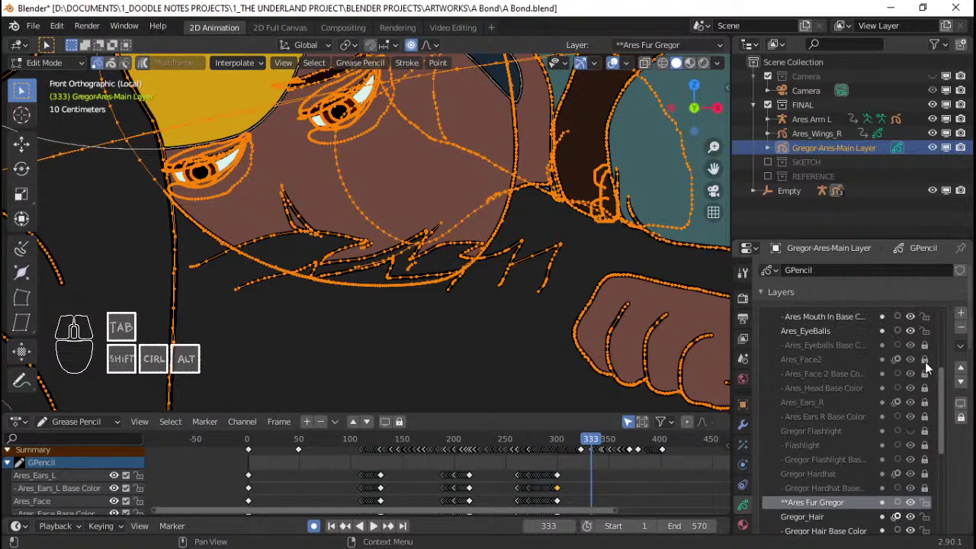
Step: Lock the remaining Ares layers one by one, from Ares_EyeBalls up to Ares_Ears_L
click(925, 444)
click(926, 416)
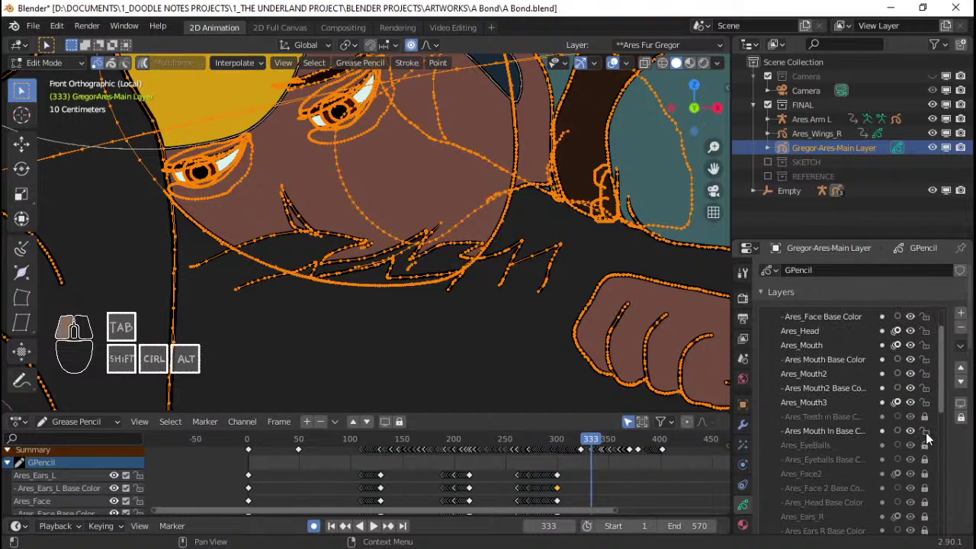
click(925, 431)
click(926, 402)
click(926, 388)
click(926, 372)
click(925, 359)
click(925, 344)
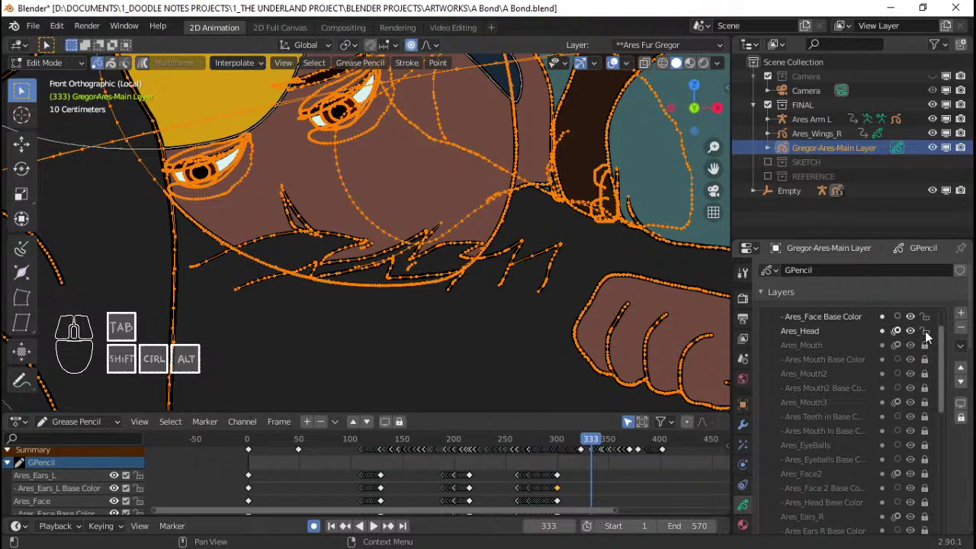
click(924, 330)
click(924, 315)
scroll(925, 314, up, 2)
click(924, 330)
click(925, 317)
scroll(927, 319, up, 1)
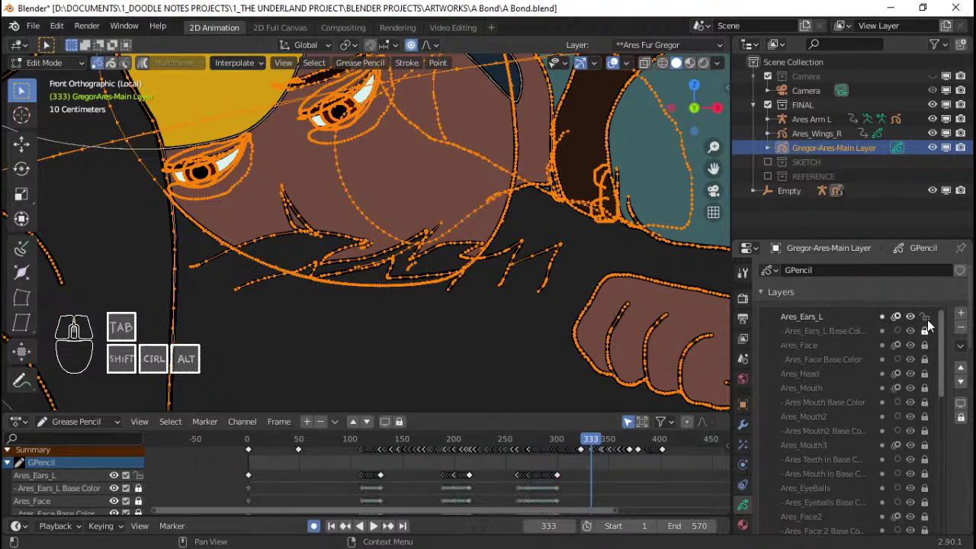
click(925, 316)
Step: Lock the layers below **Ares Fur Gregor one by one, from Gregor_Hair down to Gregor Pupil Base Color
scroll(931, 327, down, 10)
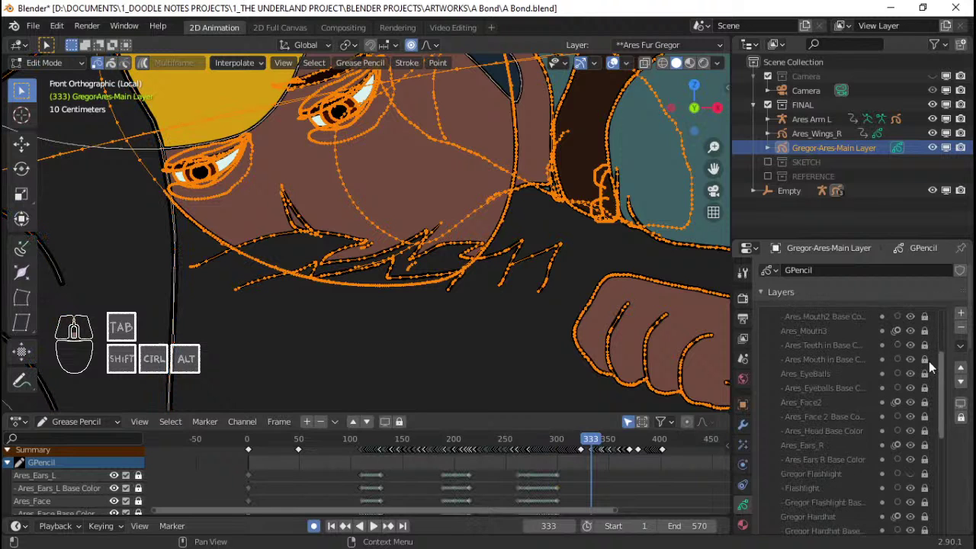
click(925, 430)
click(924, 416)
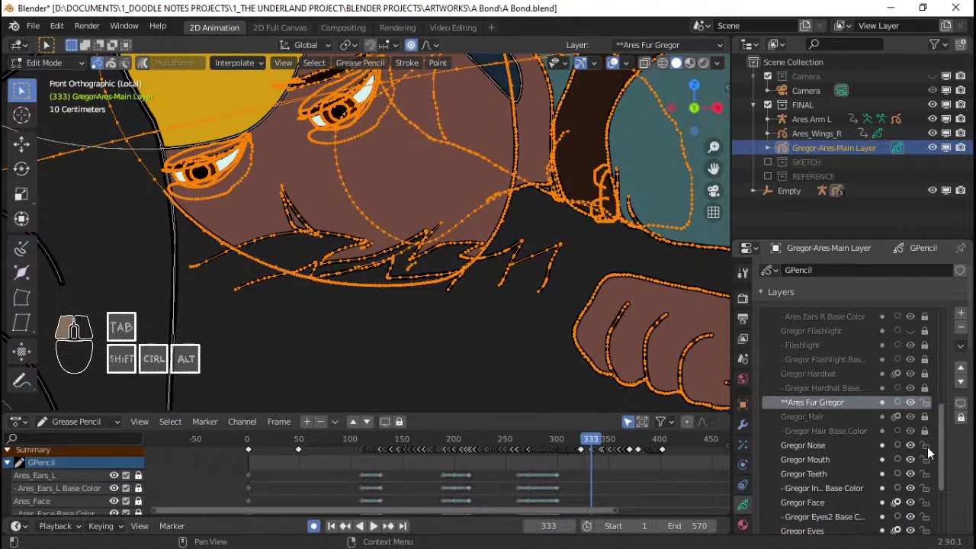
click(925, 445)
scroll(926, 449, down, 4)
click(925, 401)
click(924, 431)
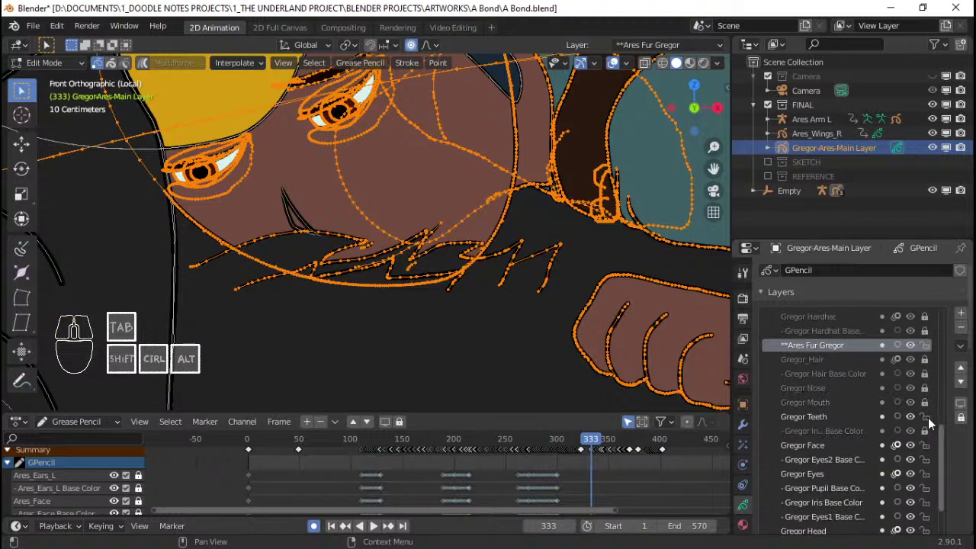
click(925, 416)
click(924, 446)
click(924, 459)
scroll(931, 450, down, 3)
click(925, 432)
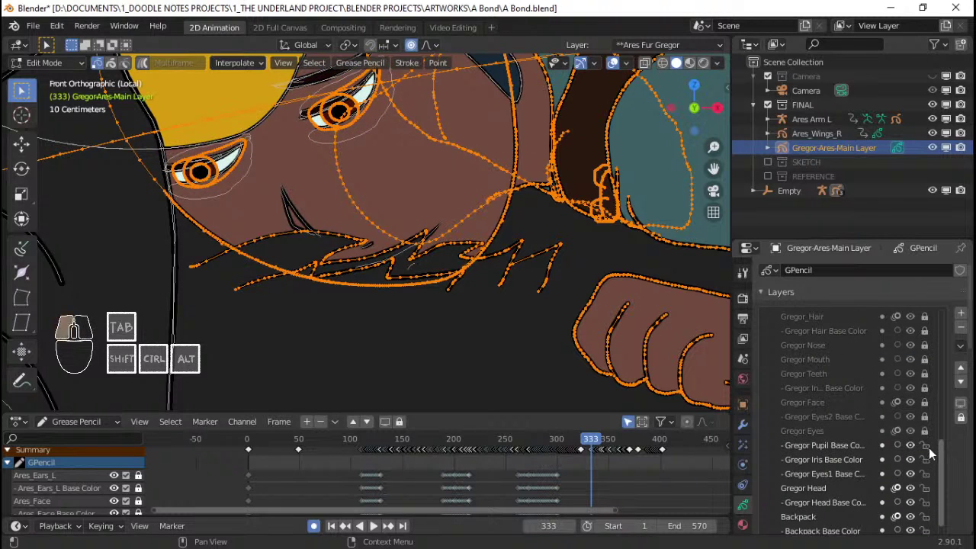
click(925, 445)
scroll(932, 454, down, 2)
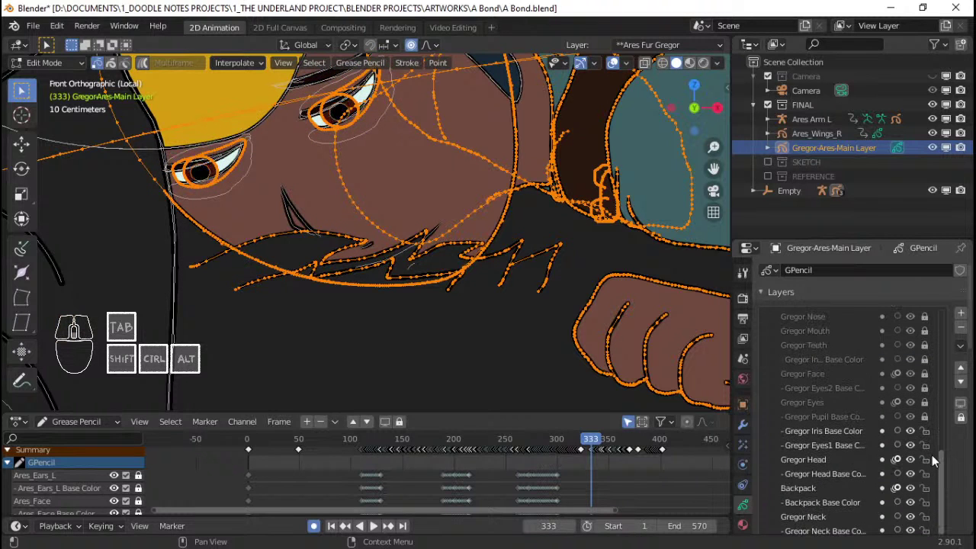
Step: Lock all layers at once except the active **Ares Fur Gregor layer
click(960, 418)
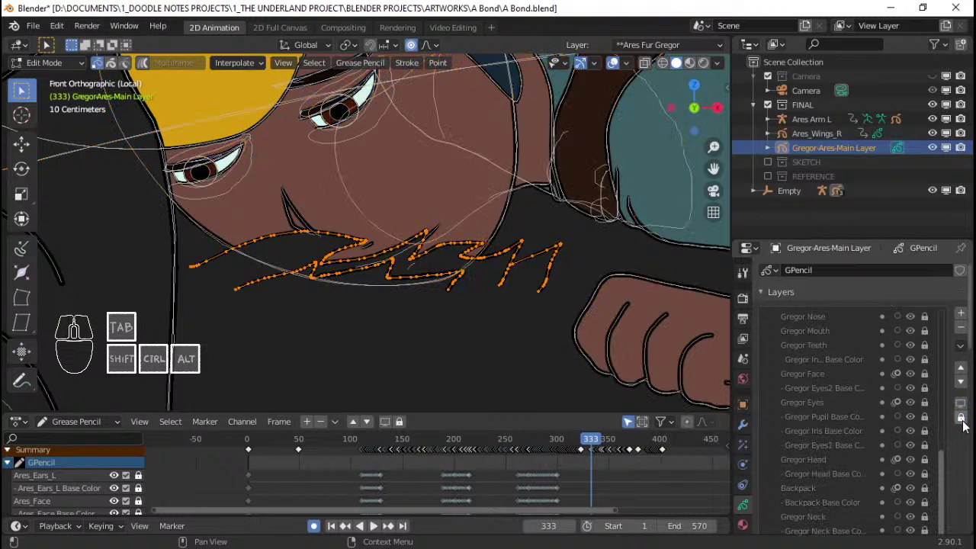
scroll(926, 400, up, 4)
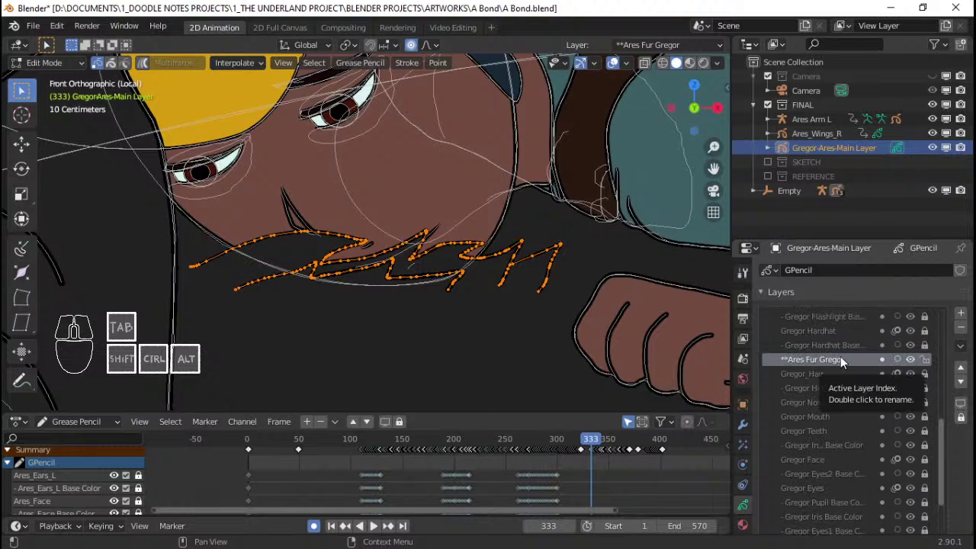
click(961, 419)
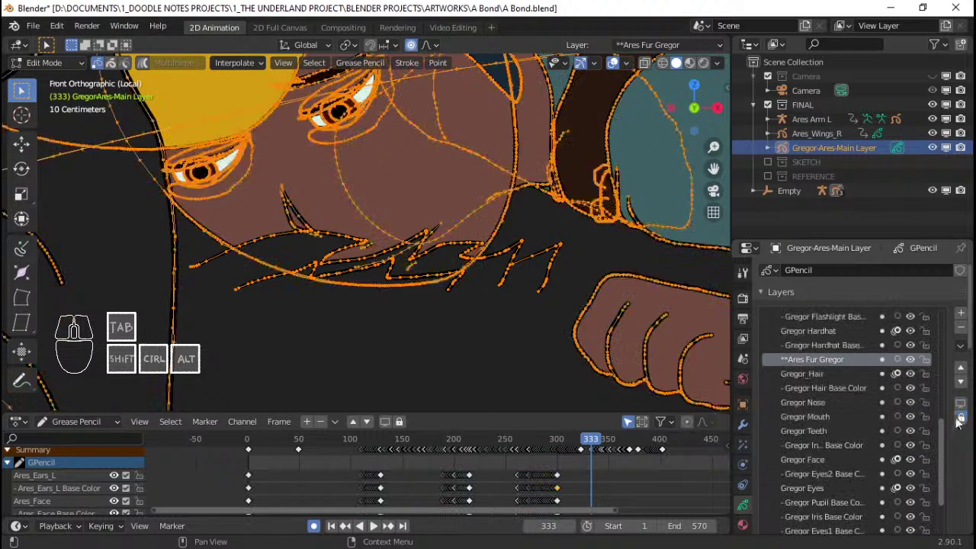
click(961, 417)
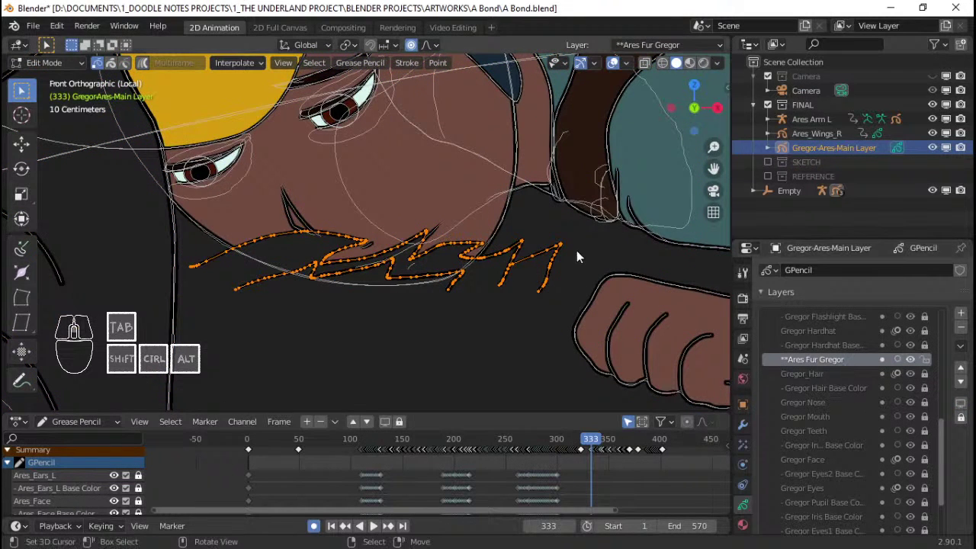
Step: Delete all the selected fur strokes on the **Ares Fur Gregor layer and save the file
scroll(576, 250, down, 2)
key(x)
click(501, 257)
scroll(441, 261, down, 2)
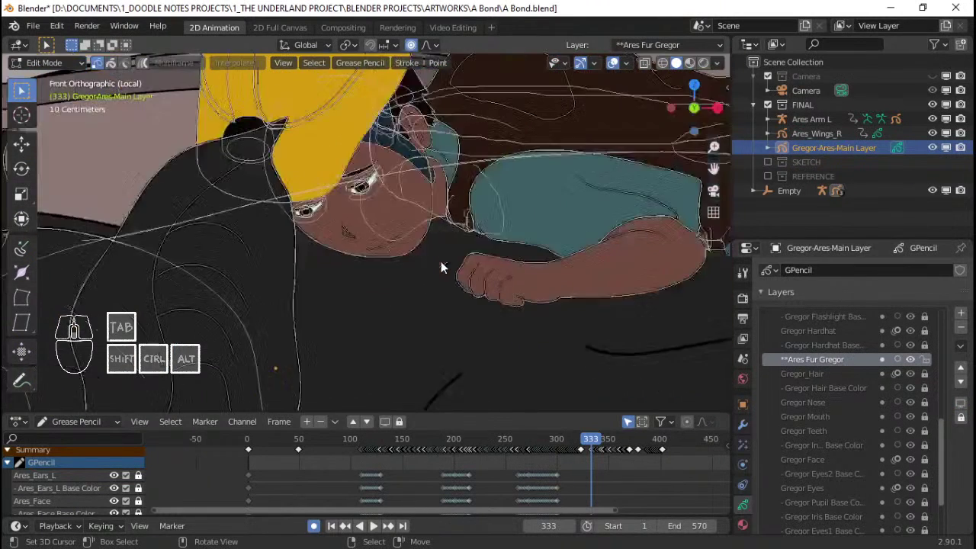
scroll(441, 261, up, 3)
key(ctrl+s)
scroll(436, 259, up, 3)
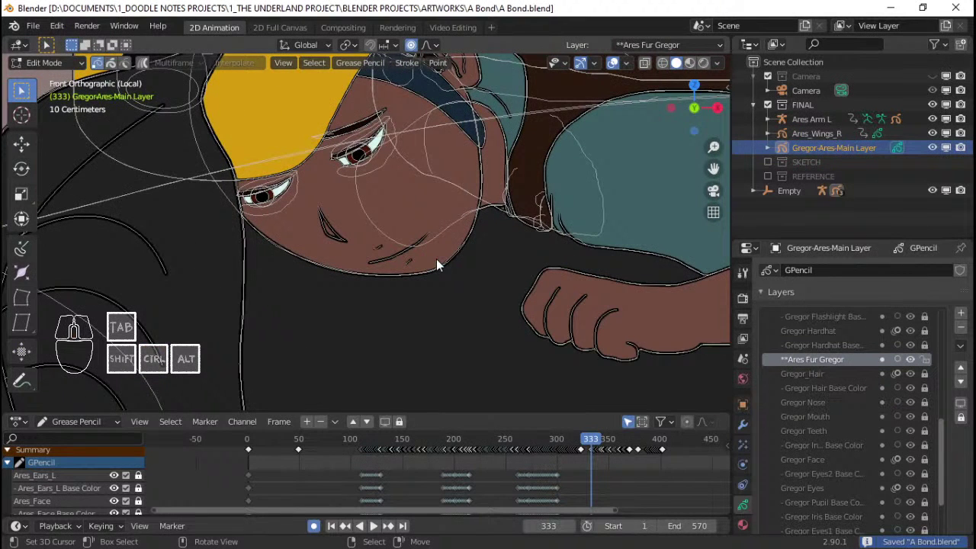
Step: Return to Draw mode and draw one continuous jagged fur line along the rider's lower cheek towards the hand
key(ctrl+Tab)
click(451, 176)
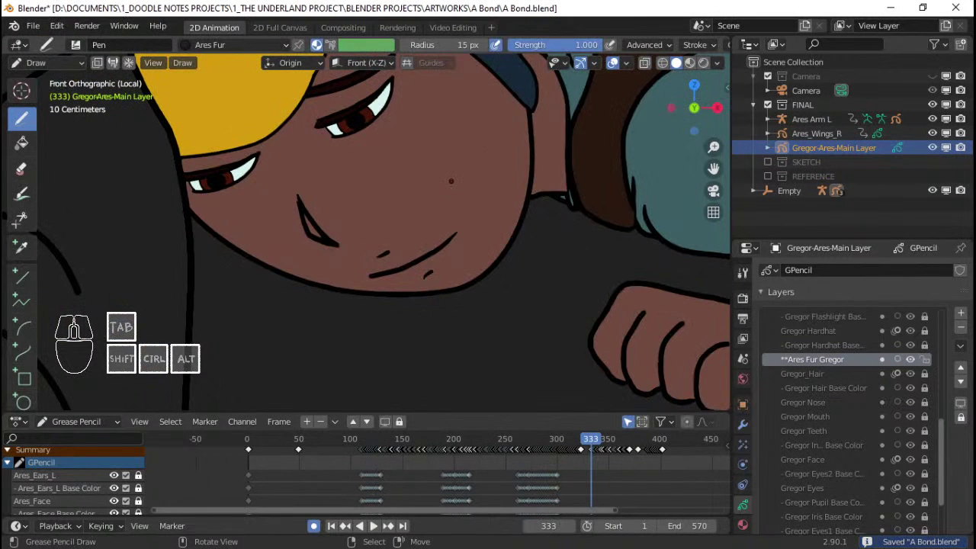
key(ctrl+Tab)
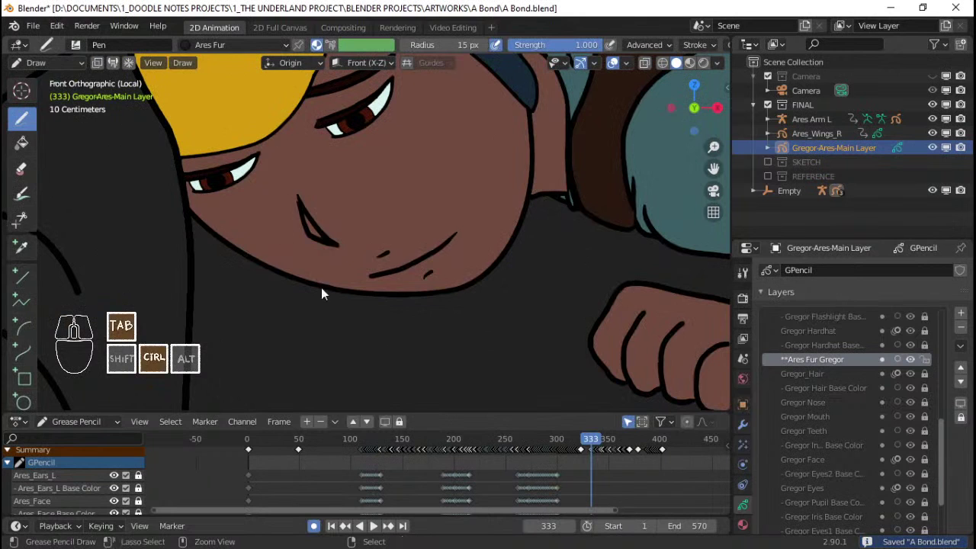
click(233, 287)
key(ctrl+Tab)
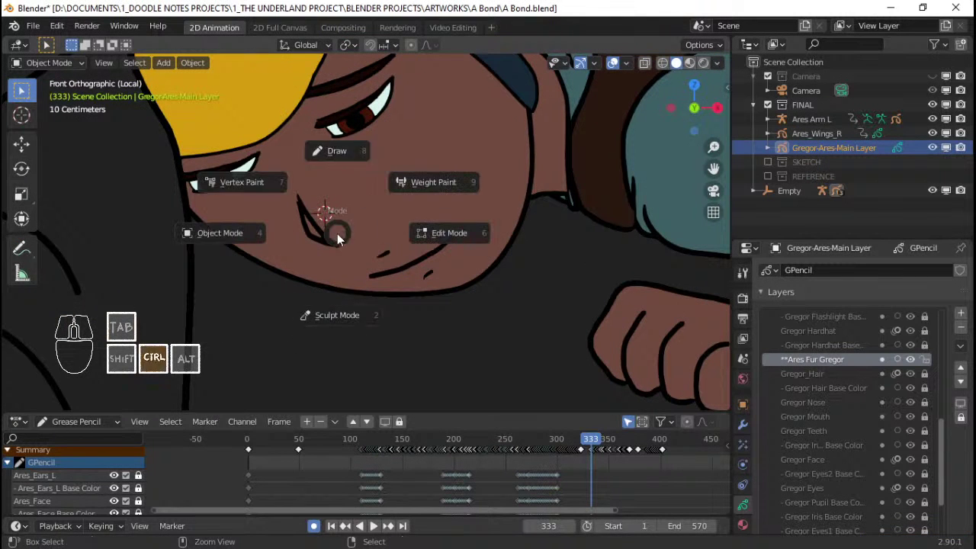
click(336, 152)
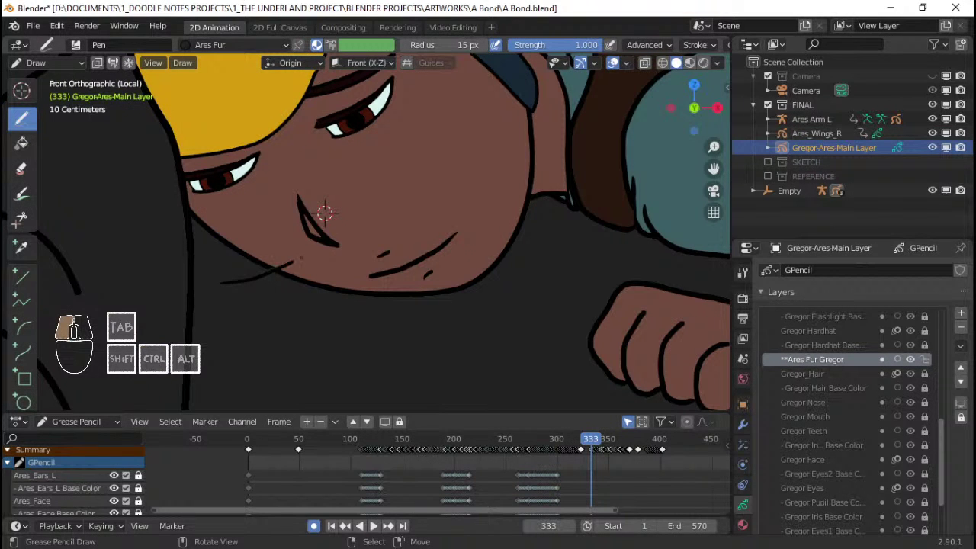
mouse_move(301, 258)
mouse_down()
mouse_move(381, 248)
mouse_move(282, 274)
mouse_move(384, 272)
mouse_move(494, 241)
mouse_move(470, 269)
mouse_move(566, 248)
mouse_move(544, 296)
mouse_move(579, 306)
mouse_up()
shift+middle_drag(324, 214, 350, 221)
scroll(323, 266, up, 3)
Step: In Edit Mode, move and rotate the ear-side end of the cheek fur line downward with proportional editing
key(Tab)
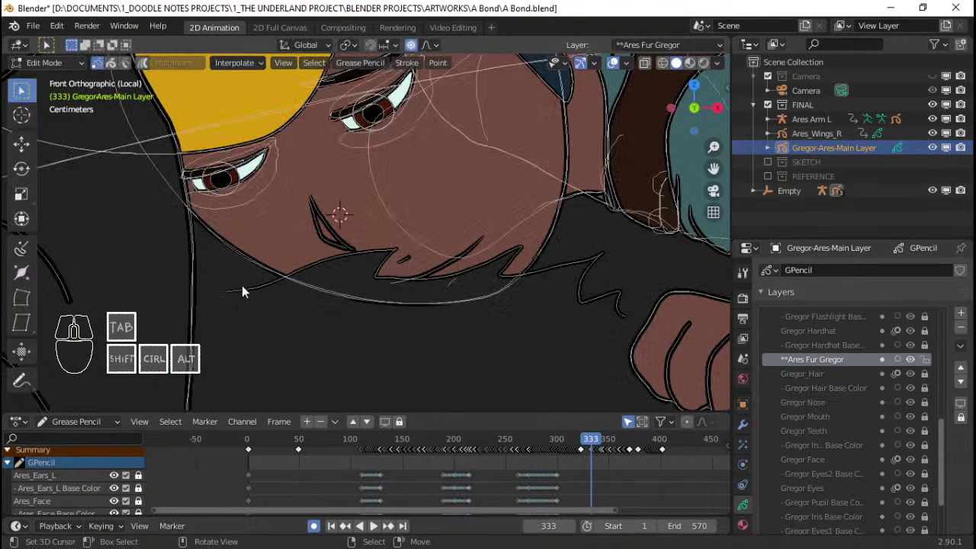
click(223, 292)
key(g)
click(258, 288)
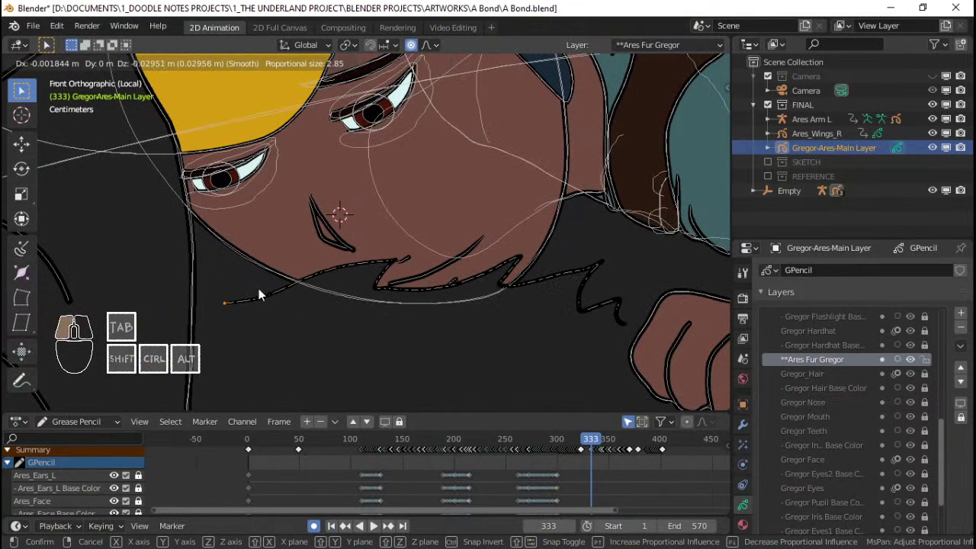
key(r)
click(645, 260)
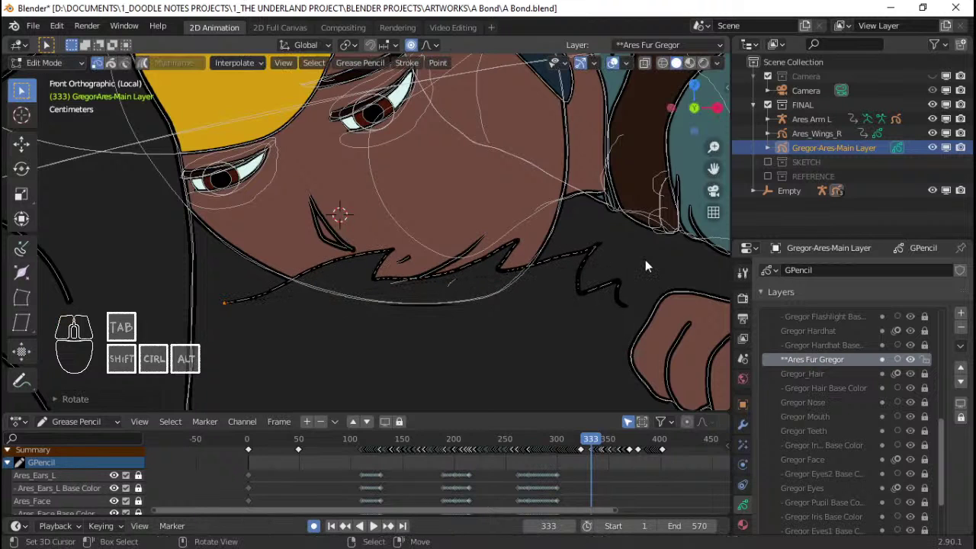
Step: Reduce the proportional size to 0.32 and bend the fur line's ear-side tip further down with small moves and a rotation
key(g)
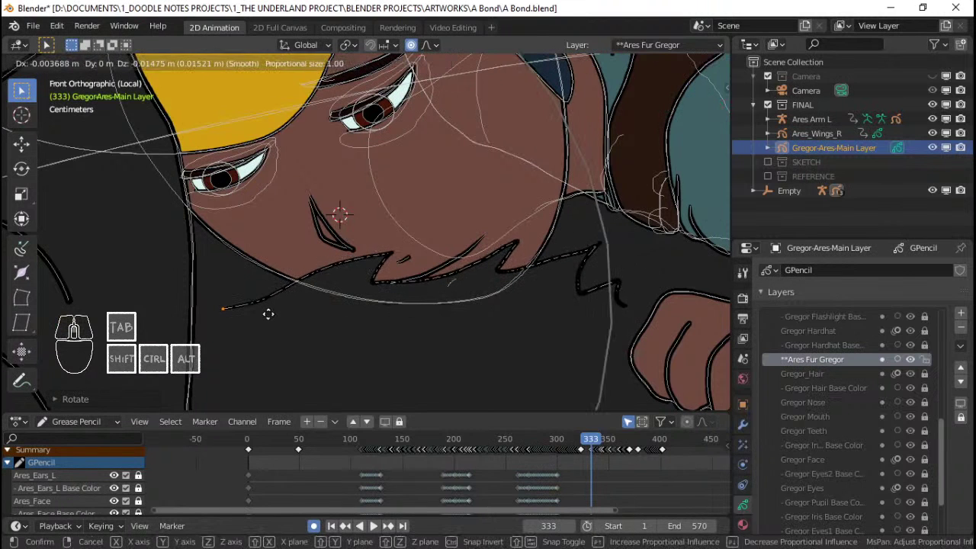
scroll(267, 321, up, 3)
click(267, 321)
key(r)
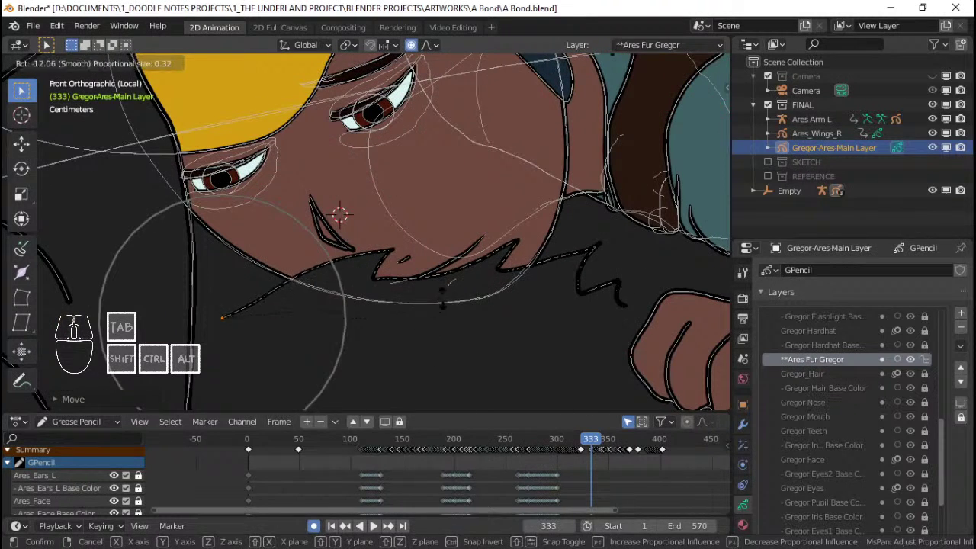
click(432, 275)
key(g)
click(432, 281)
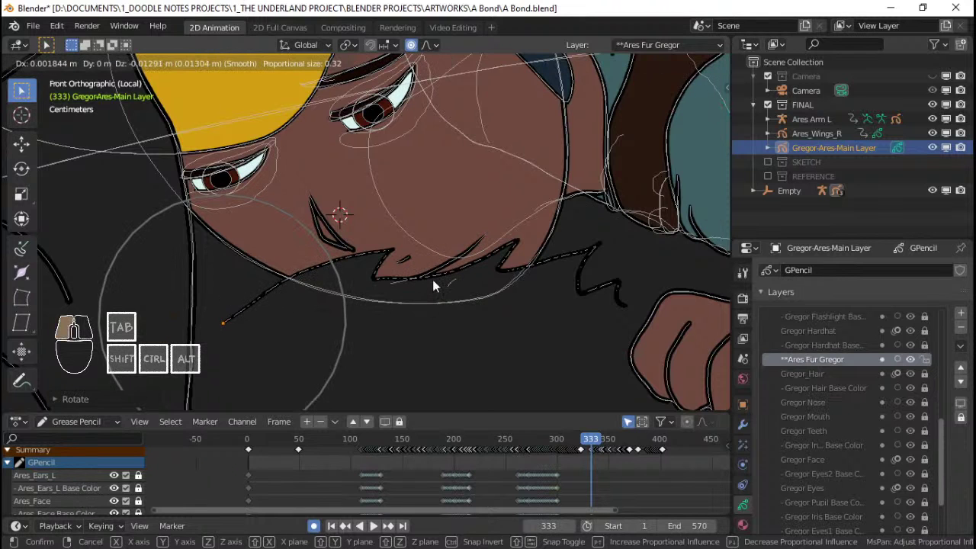
Step: Nudge the hand-side end point of the cheek fur line slightly, and check the result in Draw mode
click(636, 306)
key(g)
click(637, 305)
scroll(542, 313, down, 1)
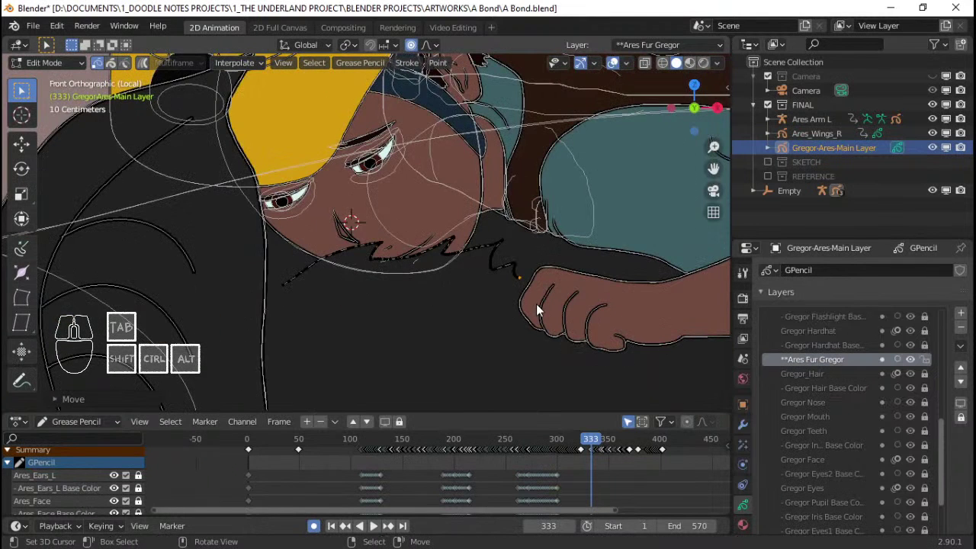
key(Tab)
scroll(344, 218, down, 5)
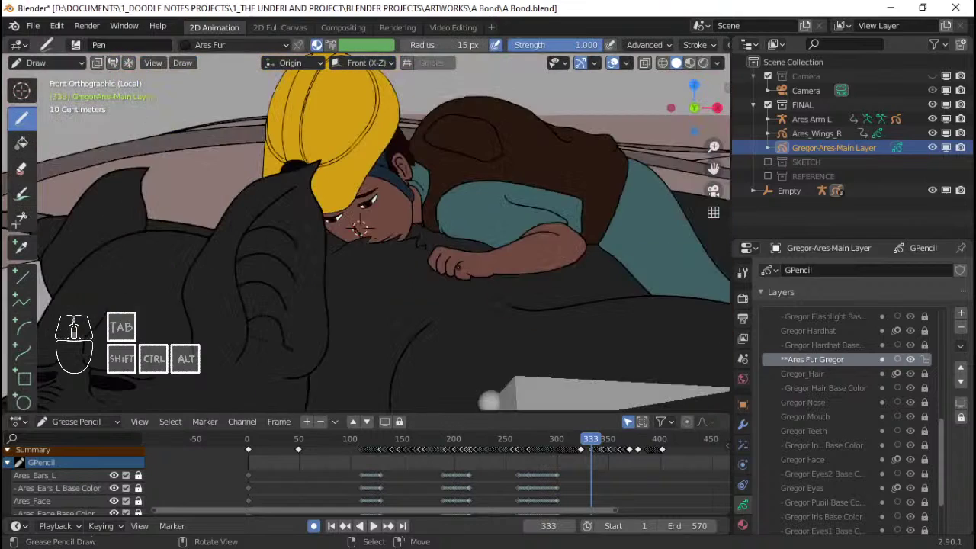
scroll(359, 228, down, 2)
scroll(515, 267, up, 4)
Step: Select the whole cheek fur line in Edit Mode and move it slightly up over the rider's cheek
key(Tab)
scroll(516, 267, up, 3)
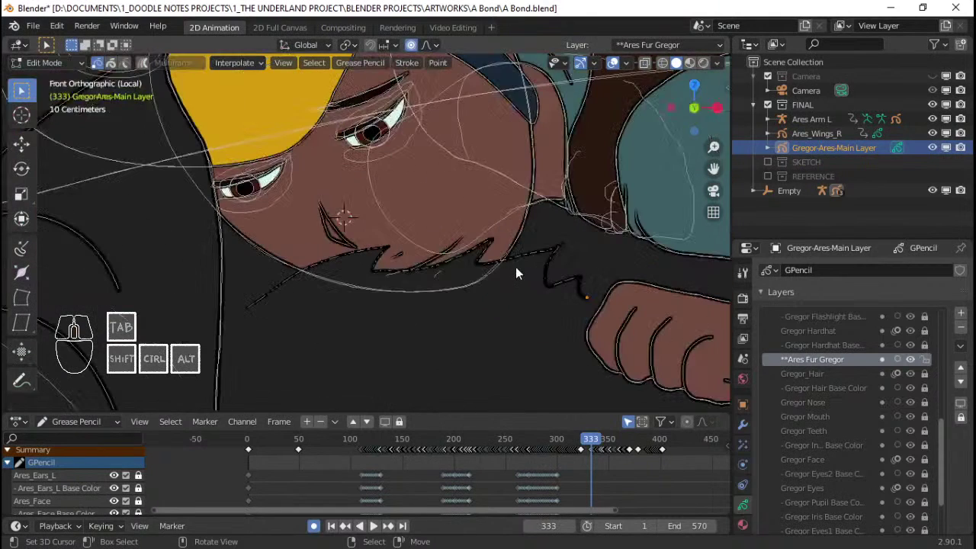
click(522, 267)
key(g)
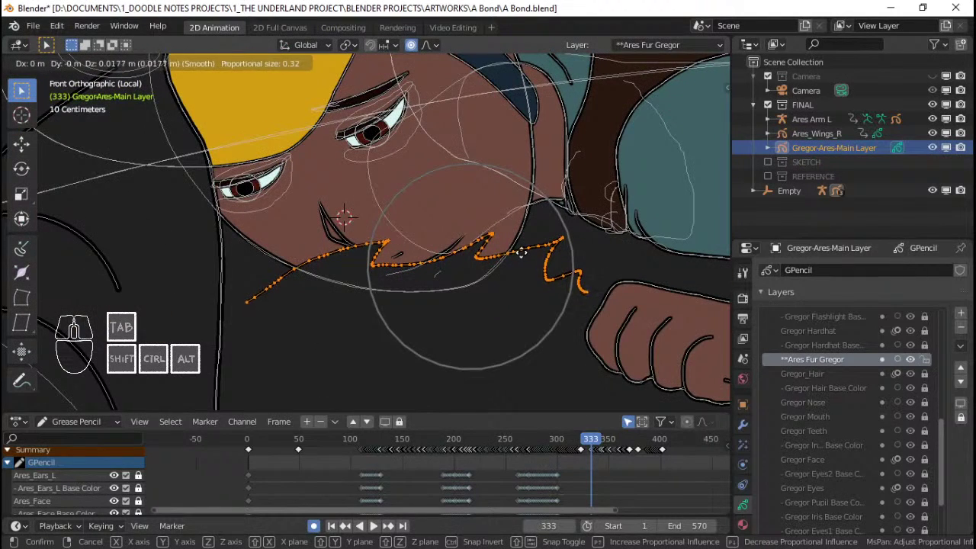
click(515, 251)
scroll(498, 262, down, 2)
scroll(428, 260, down, 2)
Step: Hide the viewport overlays and examine the cheek fur line both close up and against the whole character composition
key(alt+a)
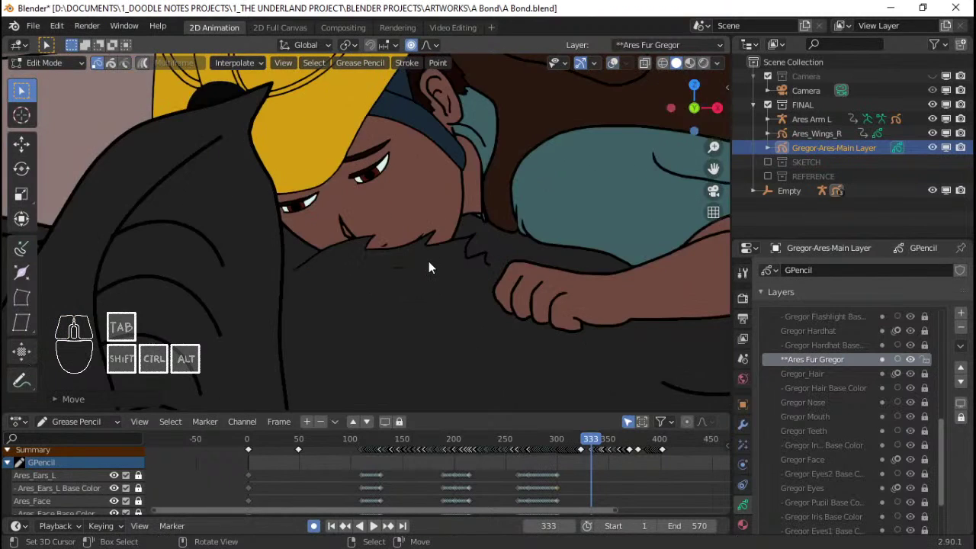
scroll(429, 260, up, 2)
scroll(428, 260, down, 1)
scroll(429, 260, down, 3)
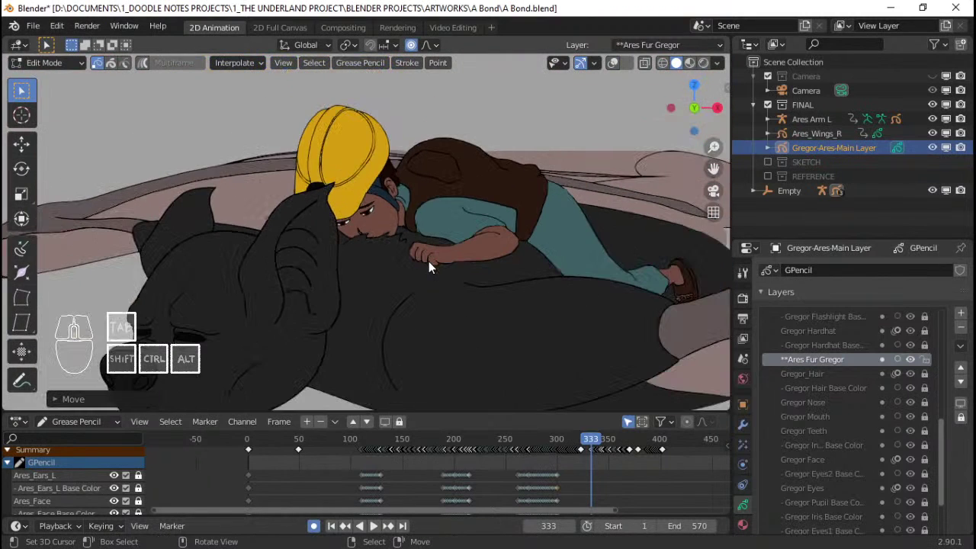
scroll(428, 260, up, 4)
key(Tab)
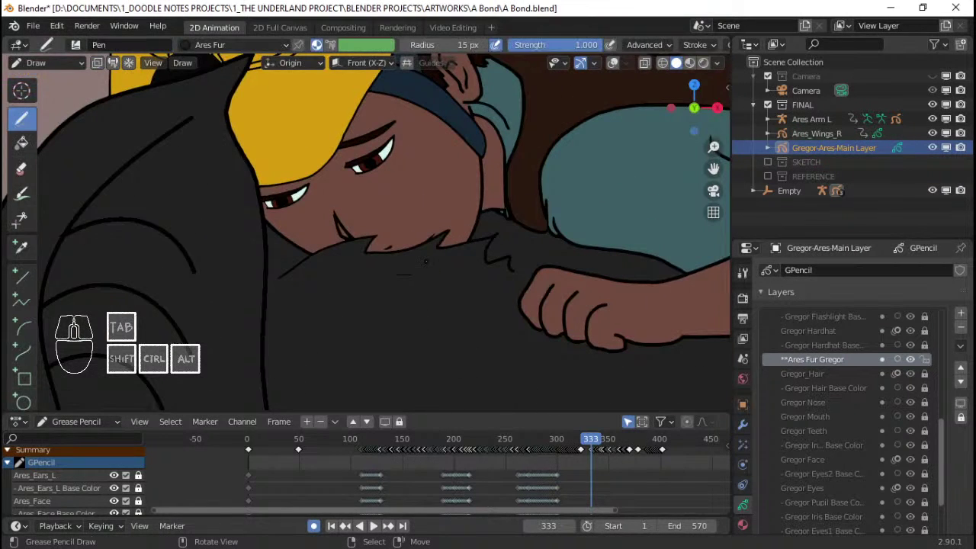
key(Tab)
scroll(434, 271, down, 3)
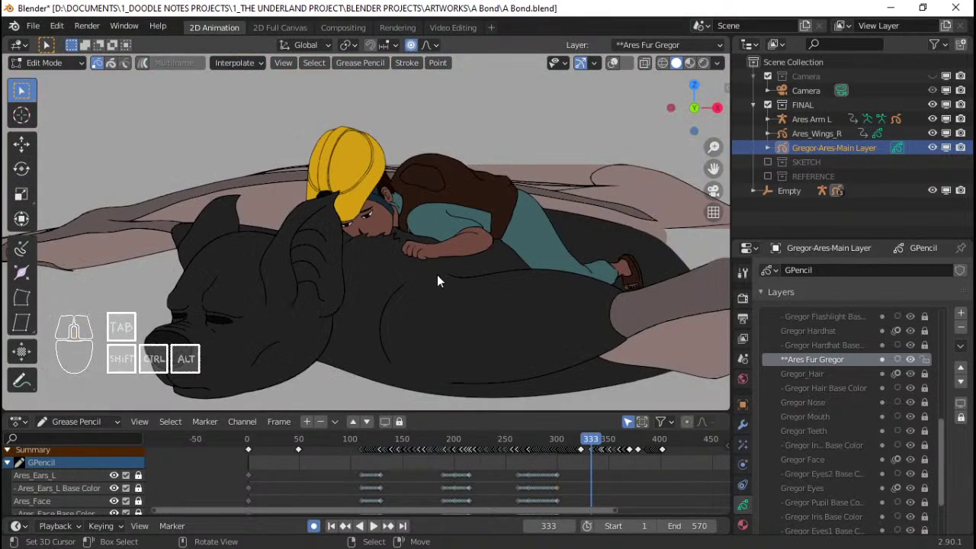
scroll(437, 274, up, 3)
scroll(426, 261, down, 2)
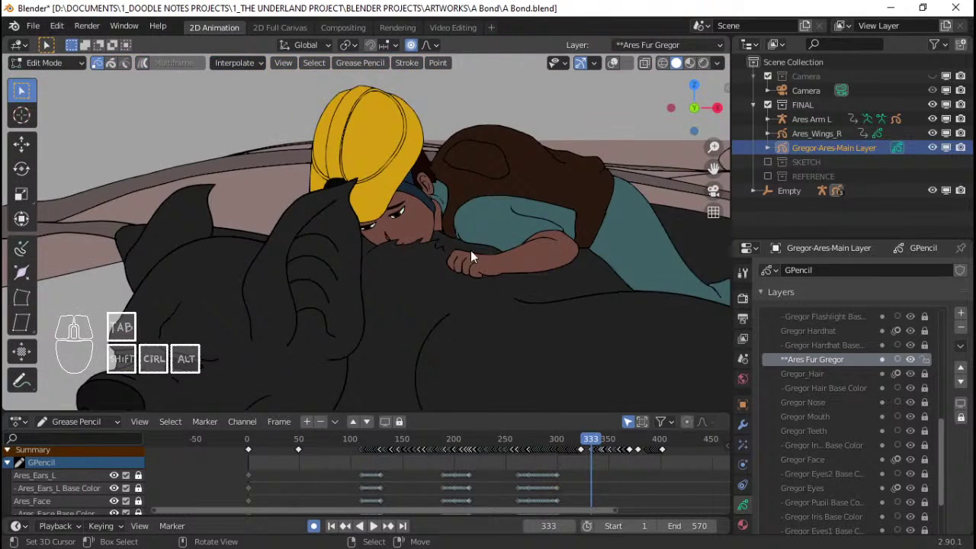
scroll(470, 251, up, 4)
scroll(476, 259, down, 6)
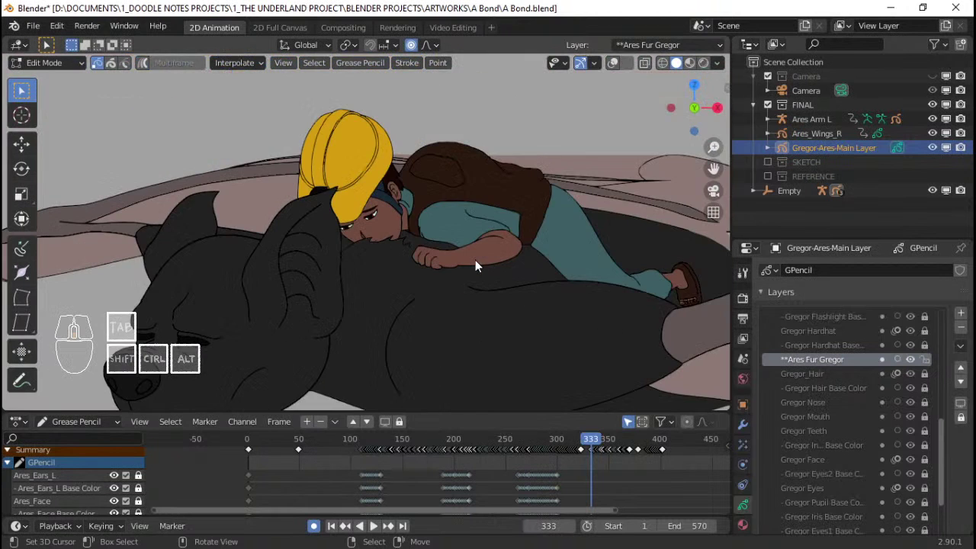
scroll(475, 260, up, 5)
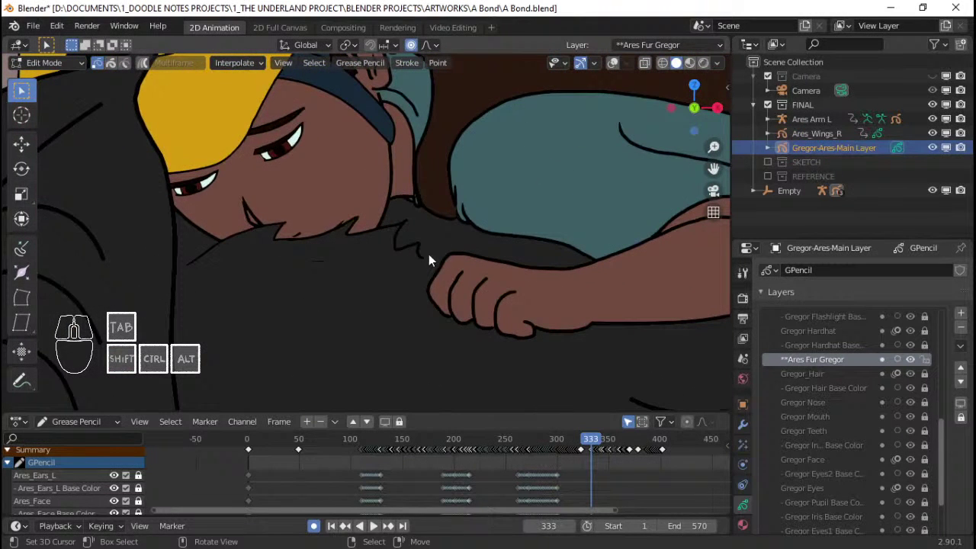
Step: Switch to Draw mode and draw a filled jagged fur line across the rider's fingers and along the underside of the forearm
key(ctrl+Tab)
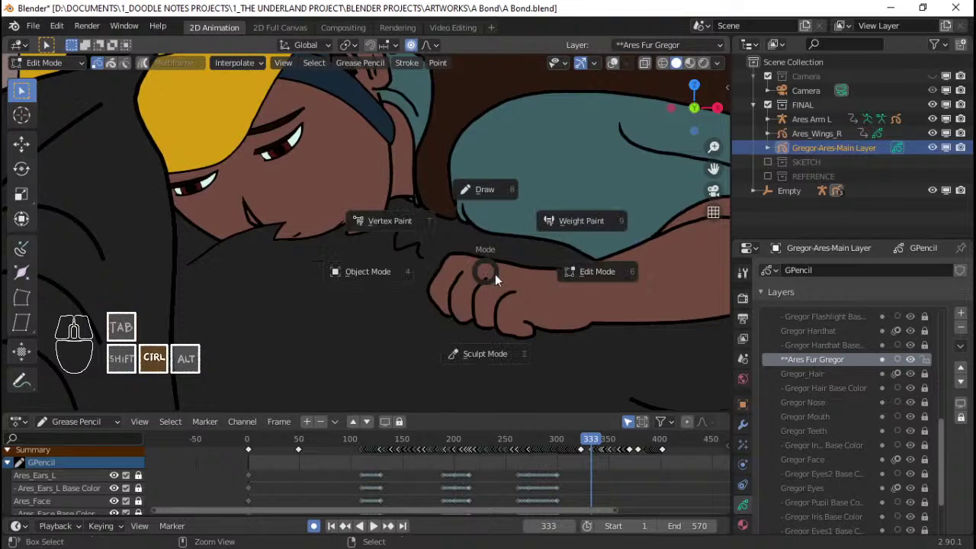
click(504, 196)
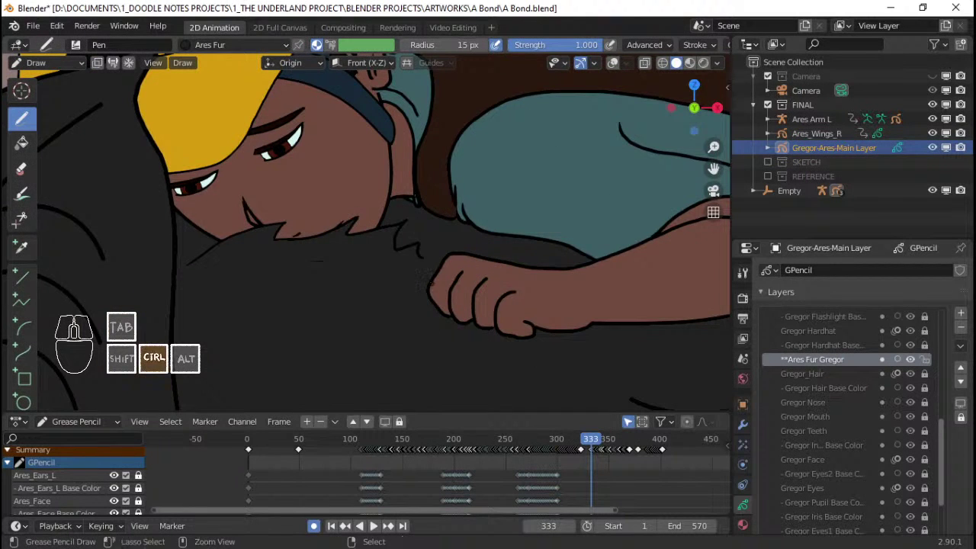
mouse_move(429, 258)
ctrl+middle_down()
mouse_move(423, 248)
mouse_move(411, 278)
ctrl+middle_up()
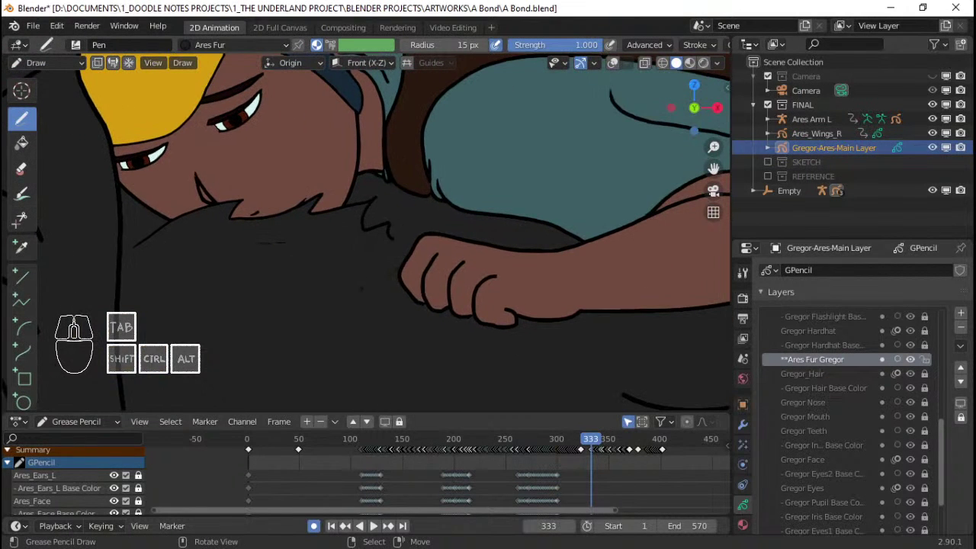
drag(358, 287, 365, 287)
drag(426, 261, 402, 281)
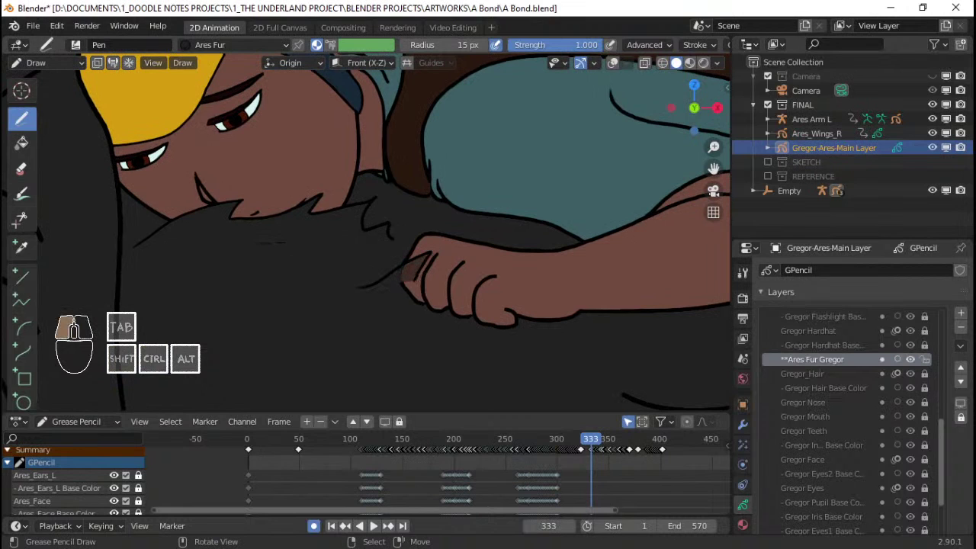
mouse_move(473, 278)
mouse_down()
mouse_move(468, 296)
mouse_move(528, 313)
mouse_move(620, 315)
mouse_up()
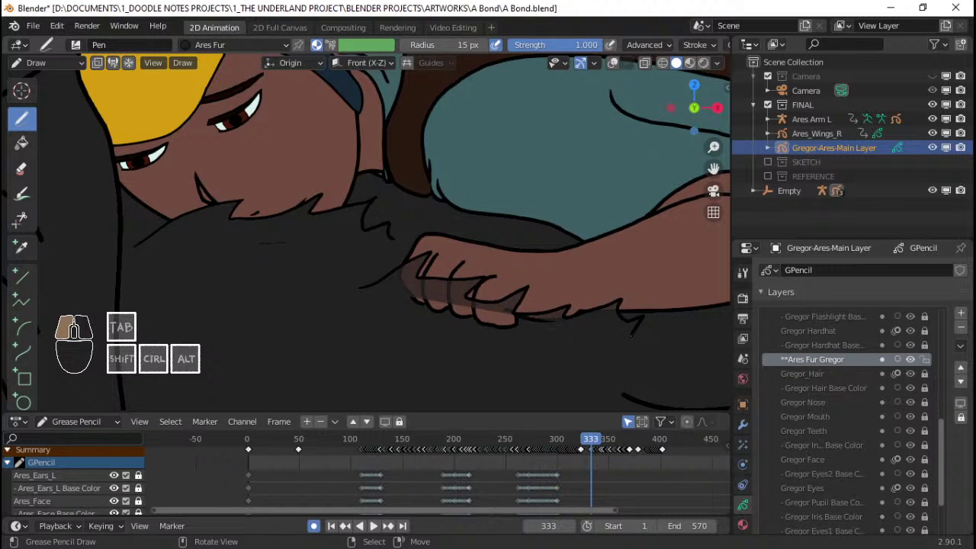
drag(514, 317, 516, 319)
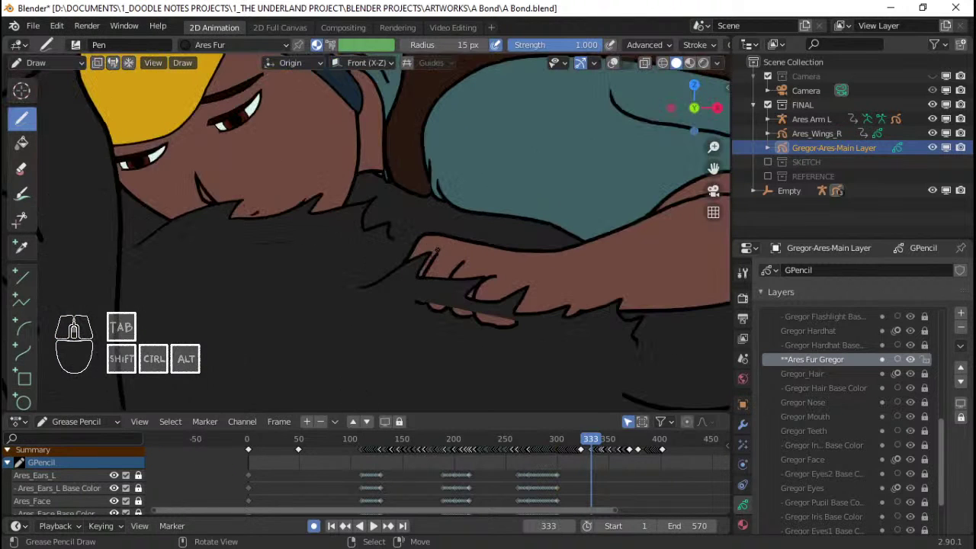
Step: Draw a second jagged fur line below the first one, covering the rider's remaining exposed fingertips
ctrl+middle_drag(436, 271, 421, 246)
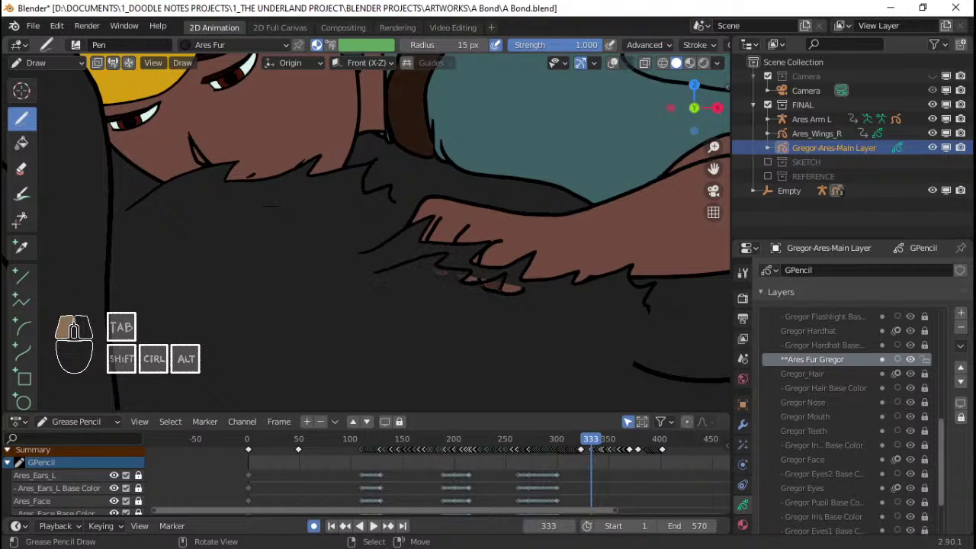
drag(522, 291, 480, 285)
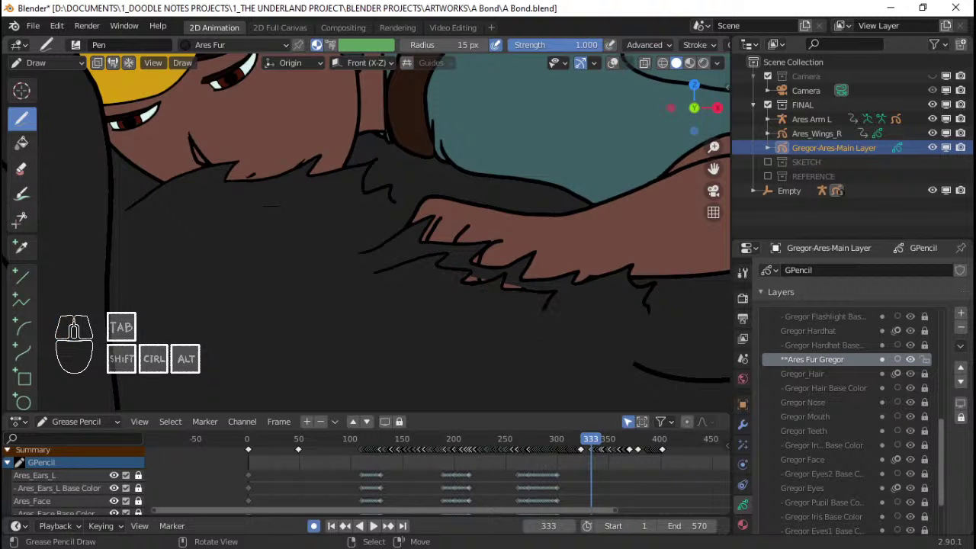
scroll(356, 272, down, 6)
scroll(356, 271, up, 6)
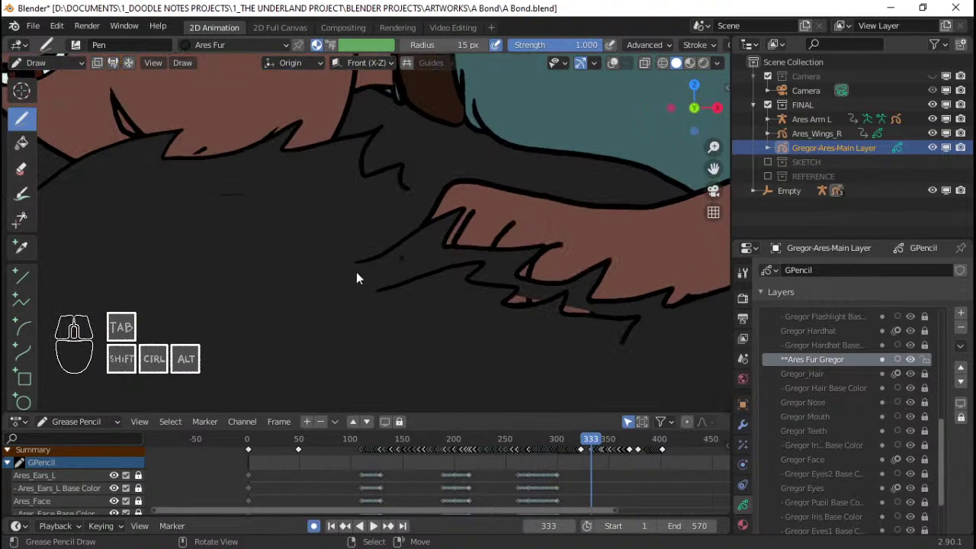
Step: In Edit Mode, move the face-side end of the upper hand fur line down with proportional editing
key(Tab)
key(a)
key(g)
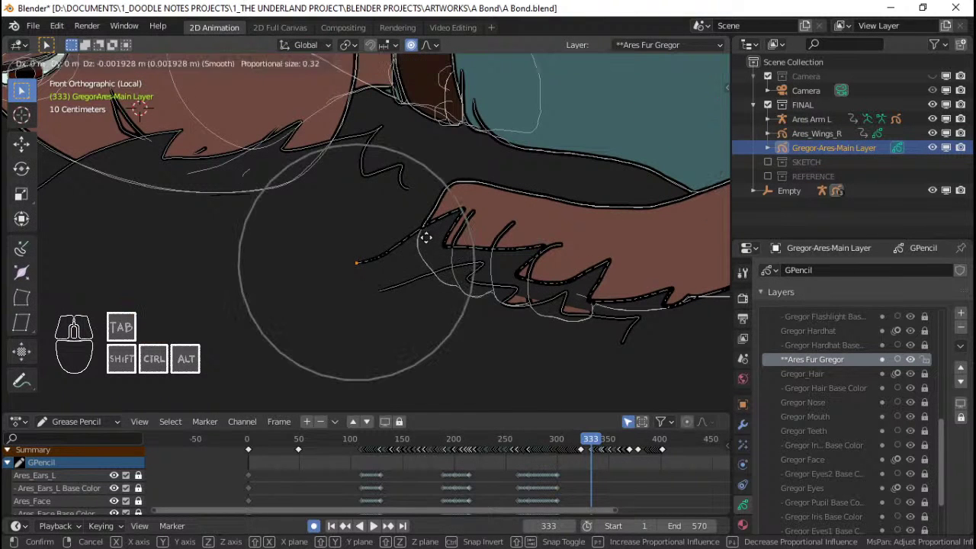
click(423, 245)
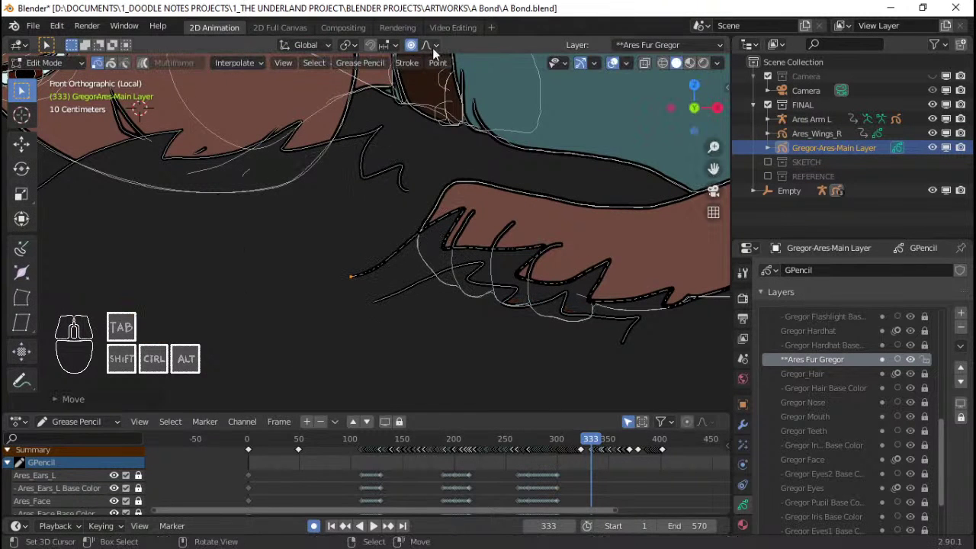
Step: Limit proportional editing to connected points, and move the lower hand fur line's face-side end and first peak down
click(431, 46)
right_click(374, 305)
key(g)
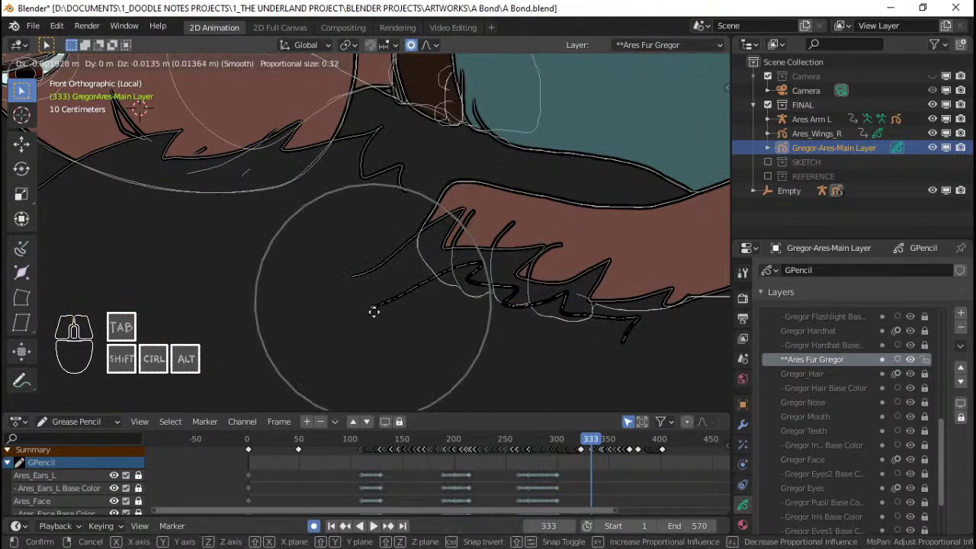
click(372, 317)
right_click(470, 266)
key(g)
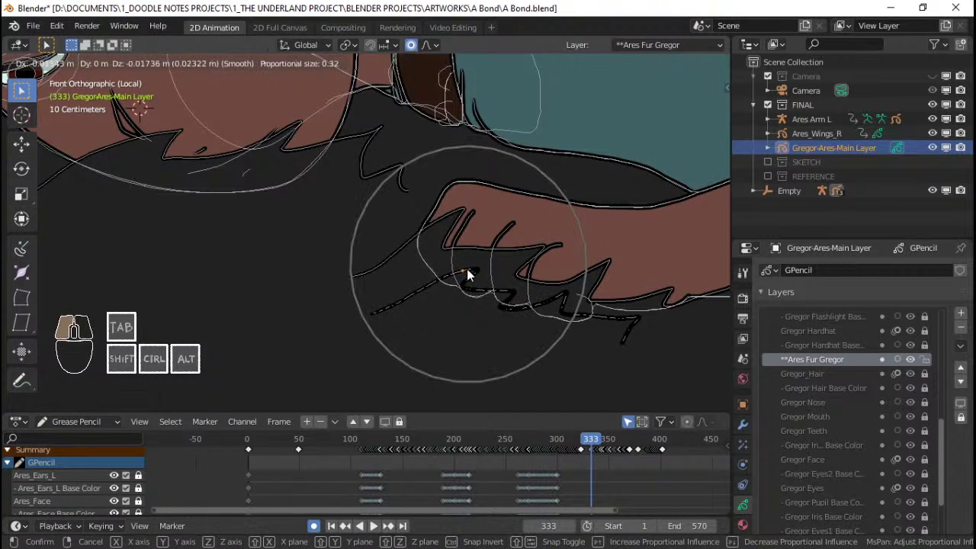
click(468, 274)
Step: Move and rotate the forearm-side tip of the lower hand fur line at proportional size 0.20, and hide the overlays to check it
scroll(468, 274, up, 4)
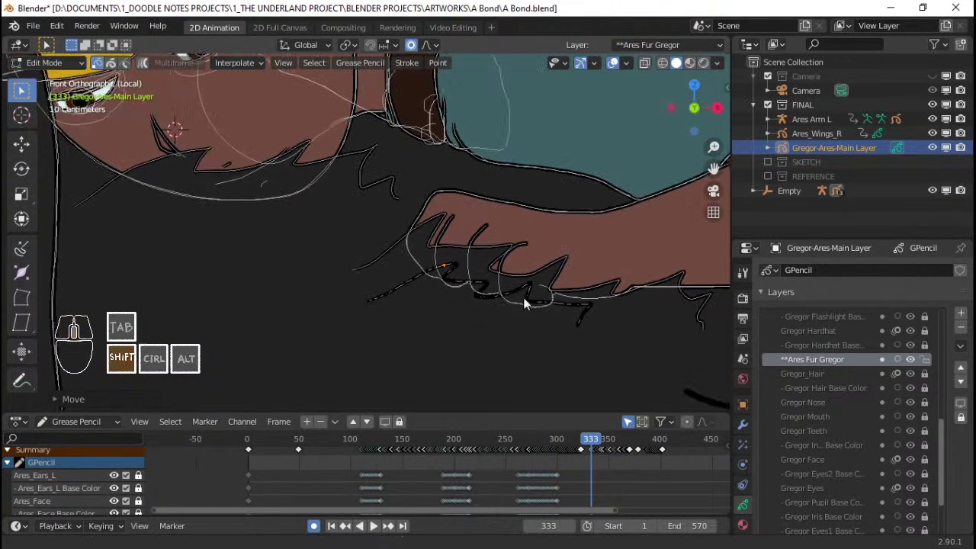
scroll(476, 292, down, 2)
right_click(536, 365)
key(g)
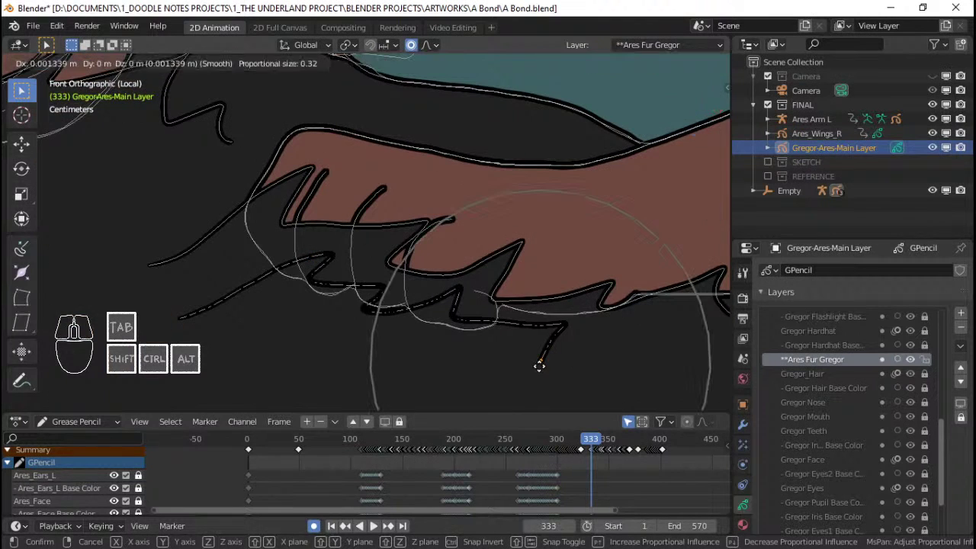
key(r)
scroll(545, 362, up, 2)
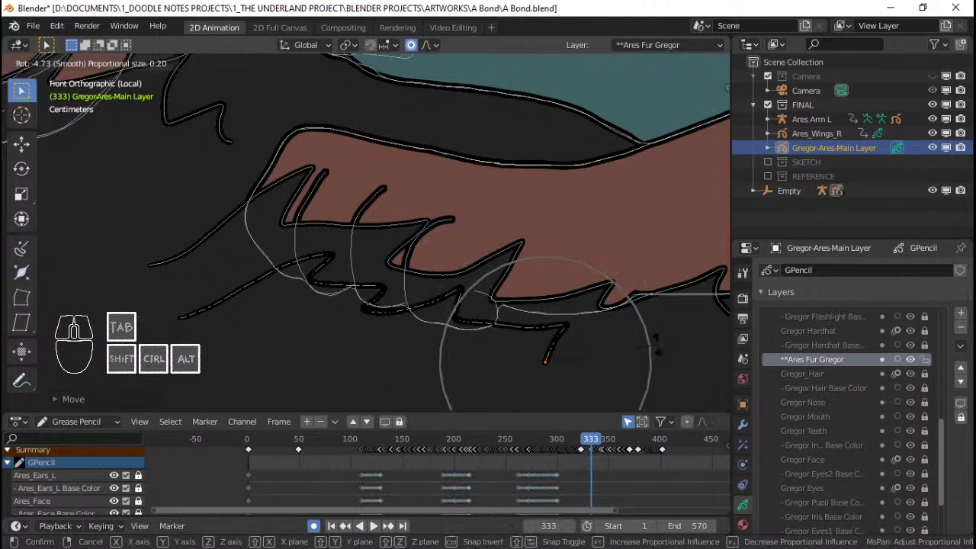
click(647, 339)
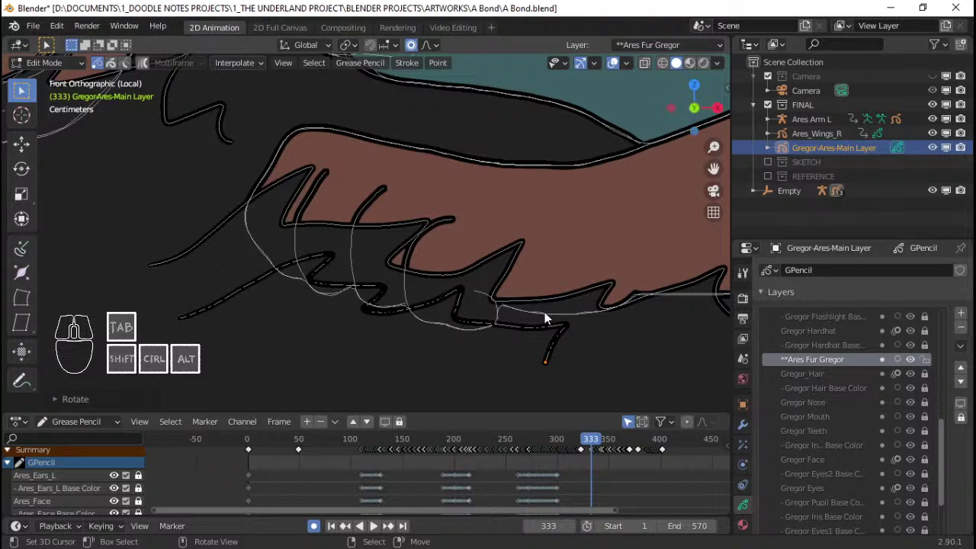
scroll(411, 277, down, 1)
shift+middle_drag(411, 278, 362, 256)
key(alt+shift+z)
scroll(362, 251, down, 2)
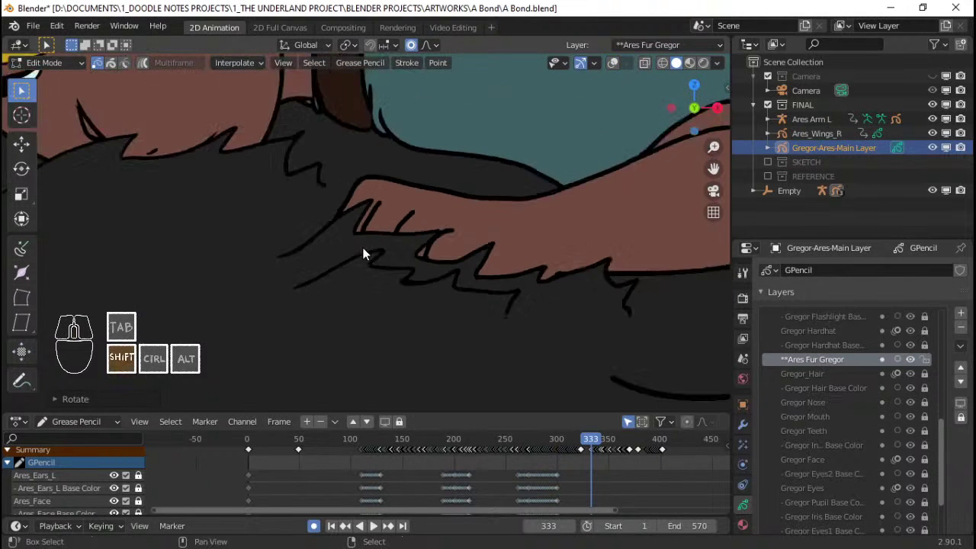
Step: Show the overlays again, then move and slightly rotate the second valley of the lower hand fur line in Edit Mode at proportional size 0.20
shift+middle_drag(362, 251, 441, 288)
scroll(441, 288, up, 2)
key(Tab)
scroll(564, 342, up, 2)
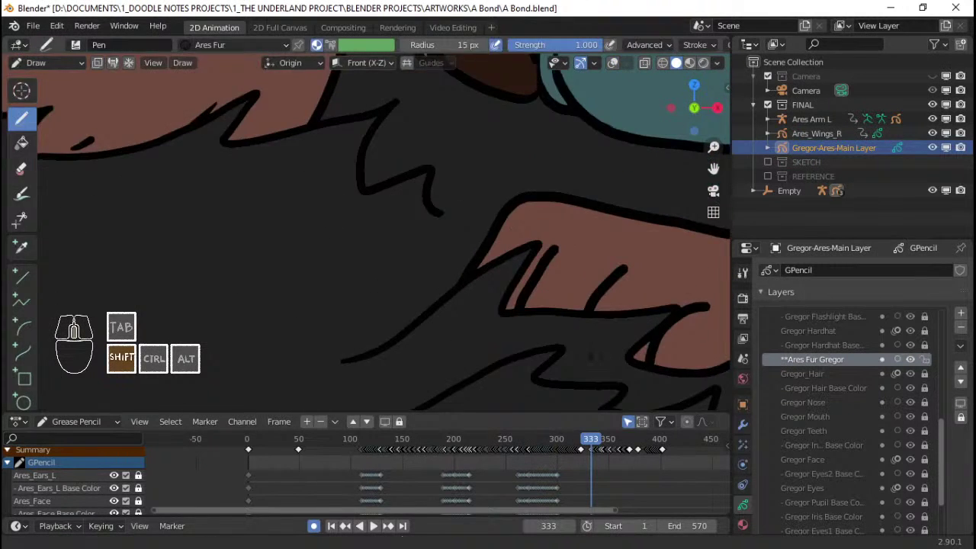
shift+middle_drag(588, 355, 479, 293)
key(Tab)
key(Tab)
key(alt+shift+z)
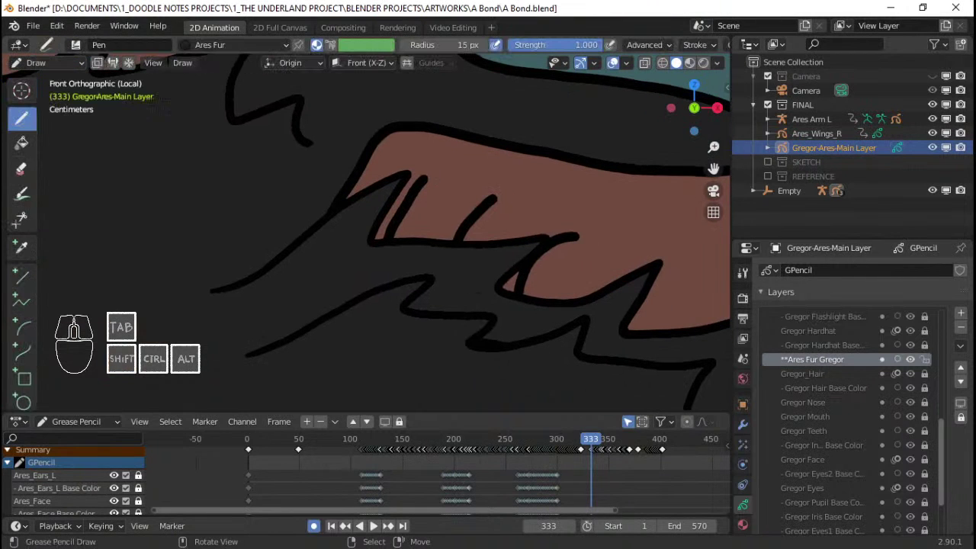
key(Tab)
right_click(472, 351)
key(g)
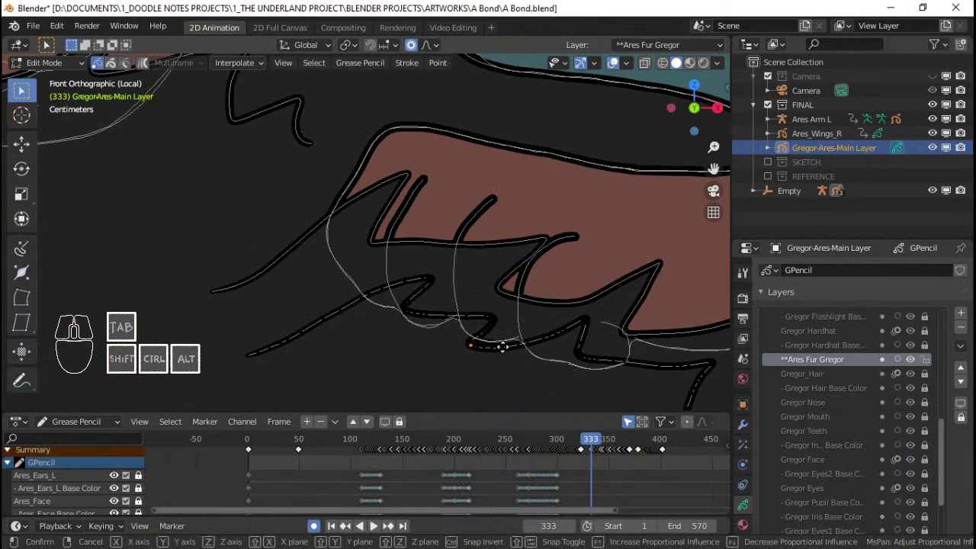
click(506, 339)
key(r)
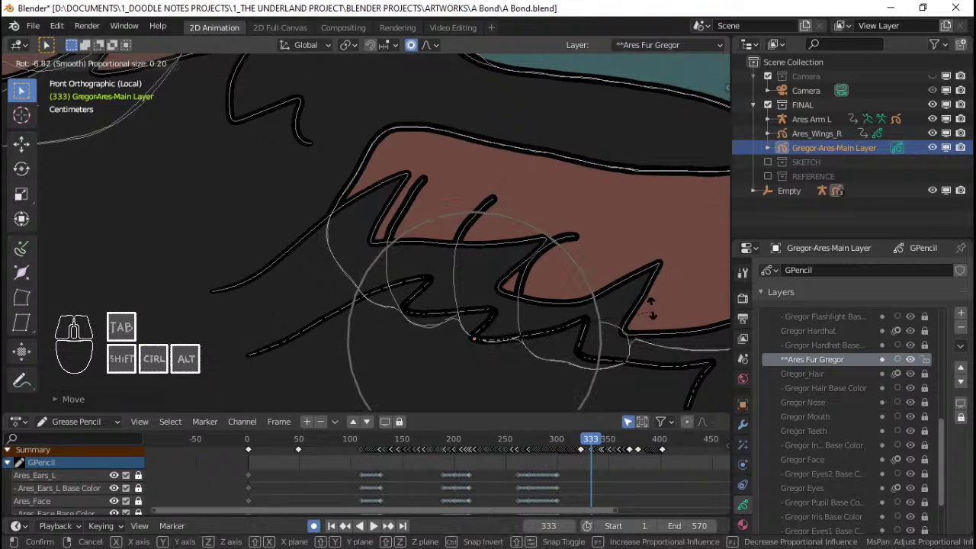
click(652, 311)
Step: Move the peak beside that valley toward the forearm, and rotate it at proportional size 0.12
right_click(592, 322)
key(g)
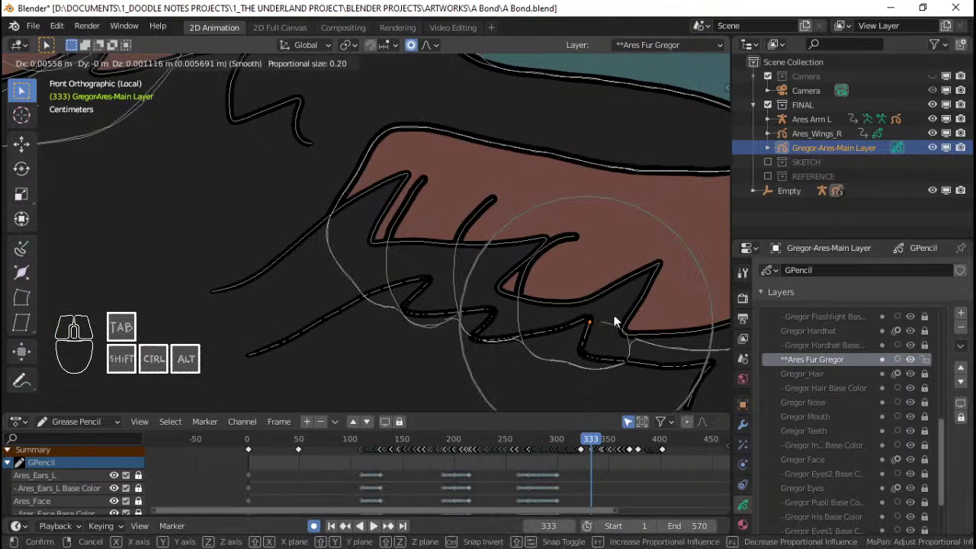
click(616, 321)
key(r)
scroll(676, 319, up, 2)
scroll(677, 319, up, 2)
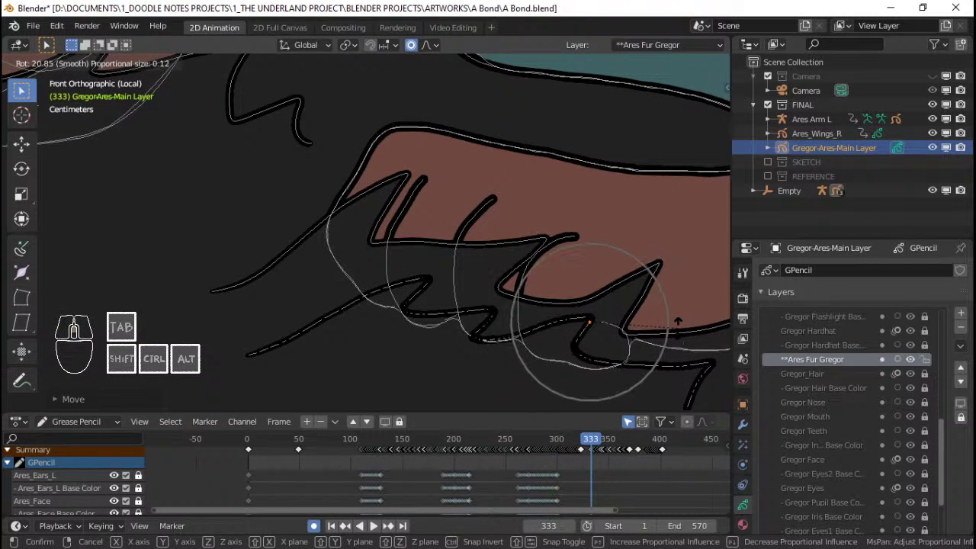
click(677, 332)
Step: Rotate the forearm-side peak of the lower hand fur line at proportional size 0.16, and move it slightly up
shift+middle_drag(631, 336, 549, 320)
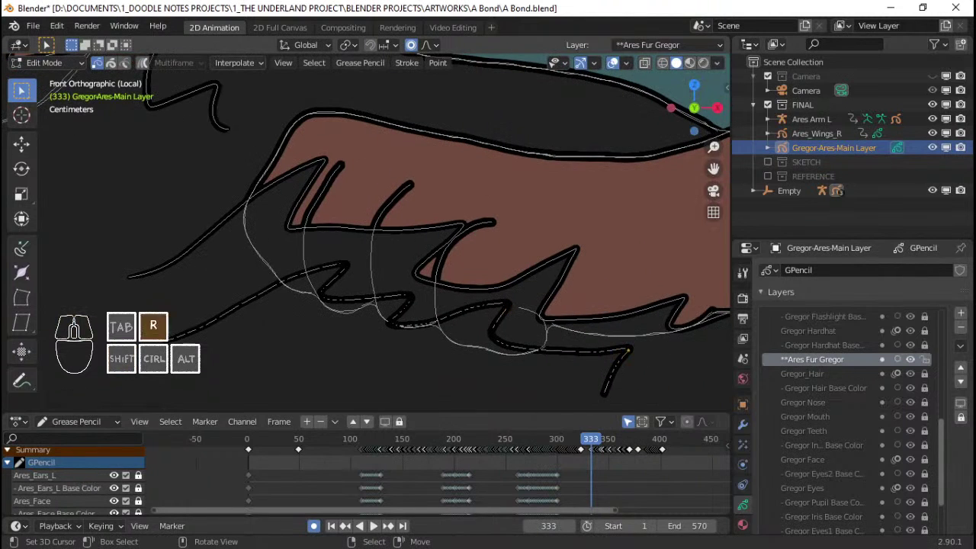
key(r)
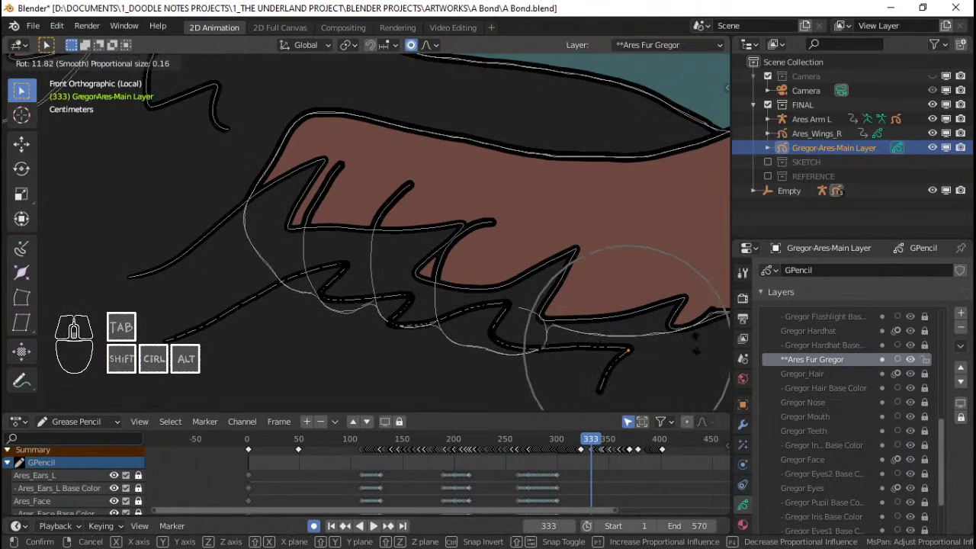
scroll(695, 343, down, 2)
click(695, 342)
key(g)
click(699, 334)
Step: Hide the overlays and examine the fur around the rider's face and hand, both close up and within the whole pose
scroll(446, 299, down, 1)
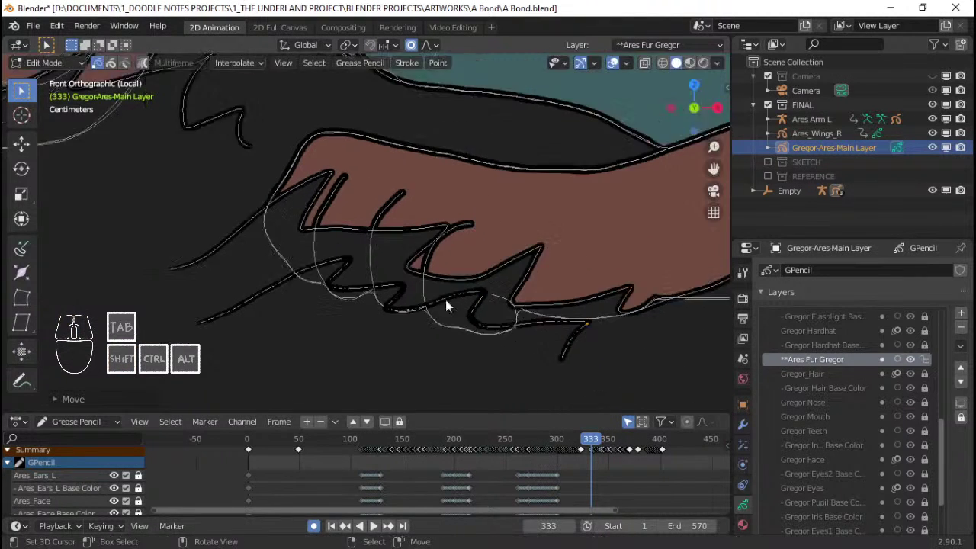
scroll(445, 300, down, 4)
shift+middle_drag(328, 254, 412, 292)
scroll(412, 291, up, 3)
key(alt+shift+z)
scroll(412, 291, down, 3)
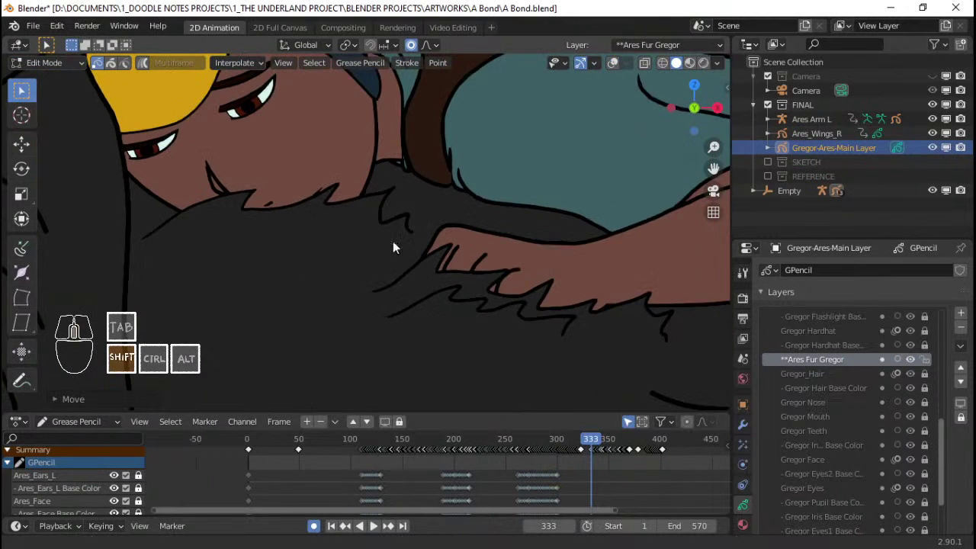
scroll(420, 261, up, 3)
shift+middle_drag(392, 241, 453, 295)
scroll(453, 268, down, 1)
scroll(453, 268, down, 2)
scroll(453, 294, up, 2)
shift+middle_drag(390, 269, 427, 284)
scroll(448, 258, down, 2)
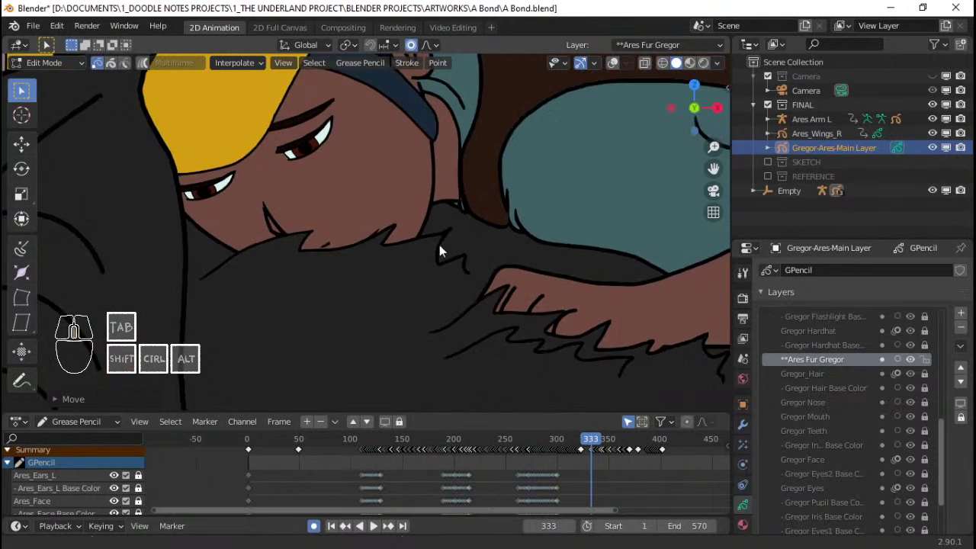
ctrl+middle_drag(439, 245, 476, 208)
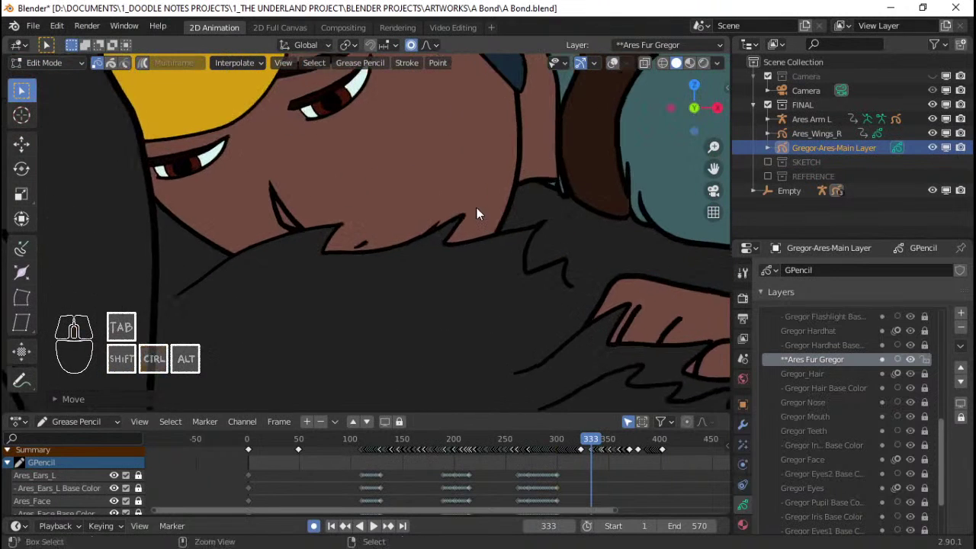
mouse_move(410, 239)
shift+middle_down()
mouse_move(444, 255)
mouse_move(453, 229)
mouse_move(429, 222)
mouse_move(419, 290)
mouse_move(423, 253)
shift+middle_up()
scroll(432, 254, down, 2)
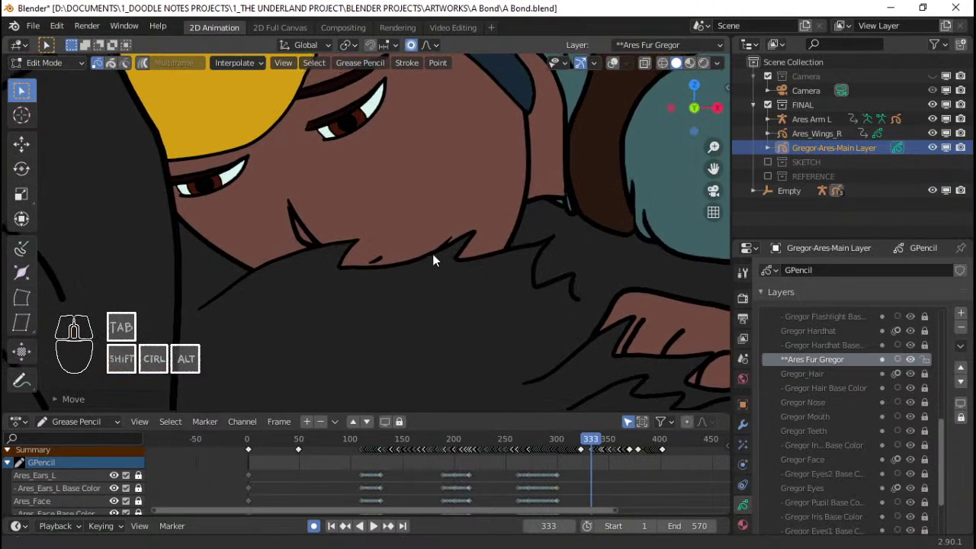
scroll(449, 250, down, 4)
scroll(488, 278, up, 5)
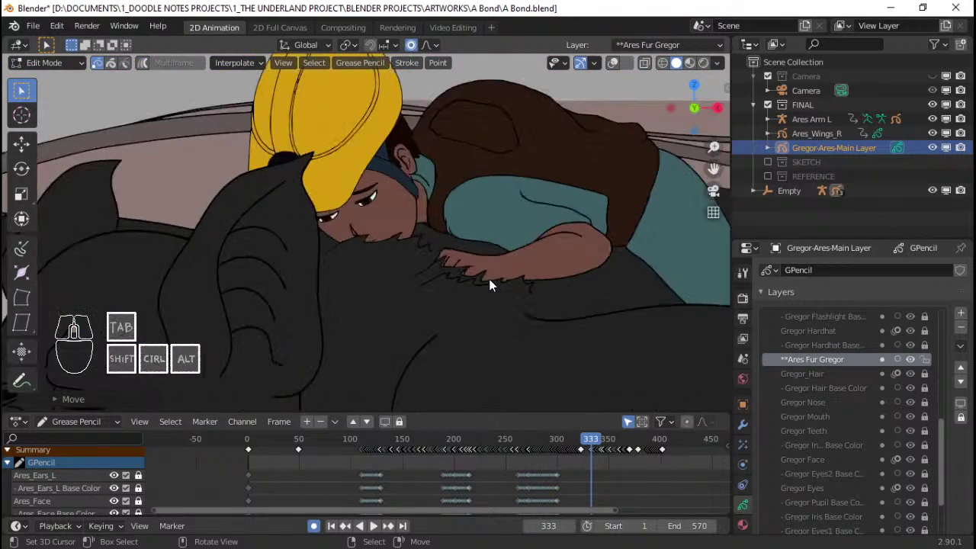
scroll(603, 280, down, 5)
shift+middle_drag(498, 279, 464, 279)
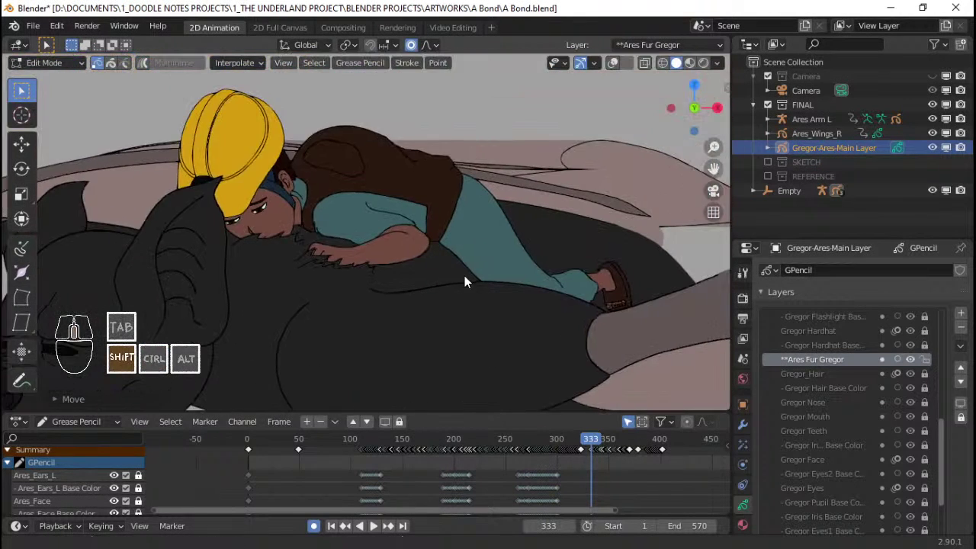
scroll(484, 281, up, 7)
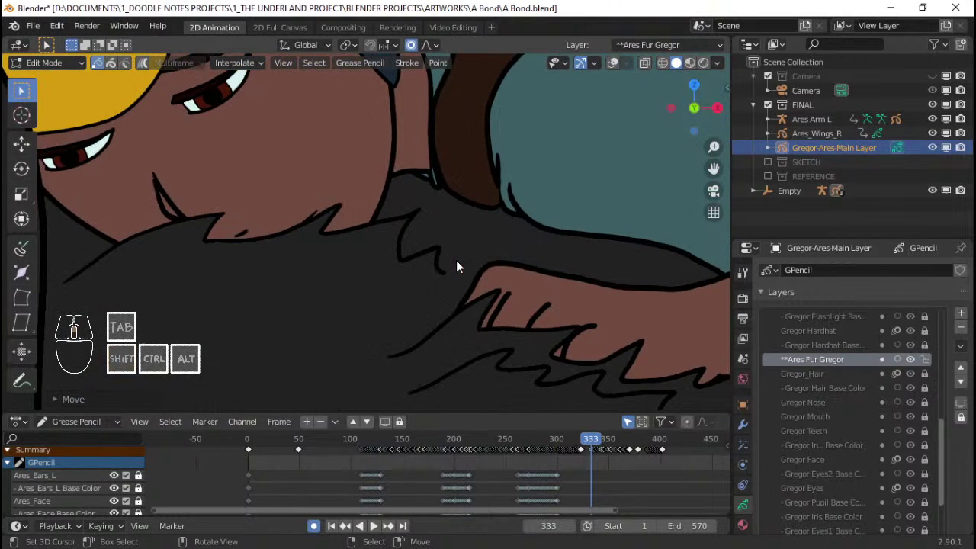
scroll(487, 244, up, 2)
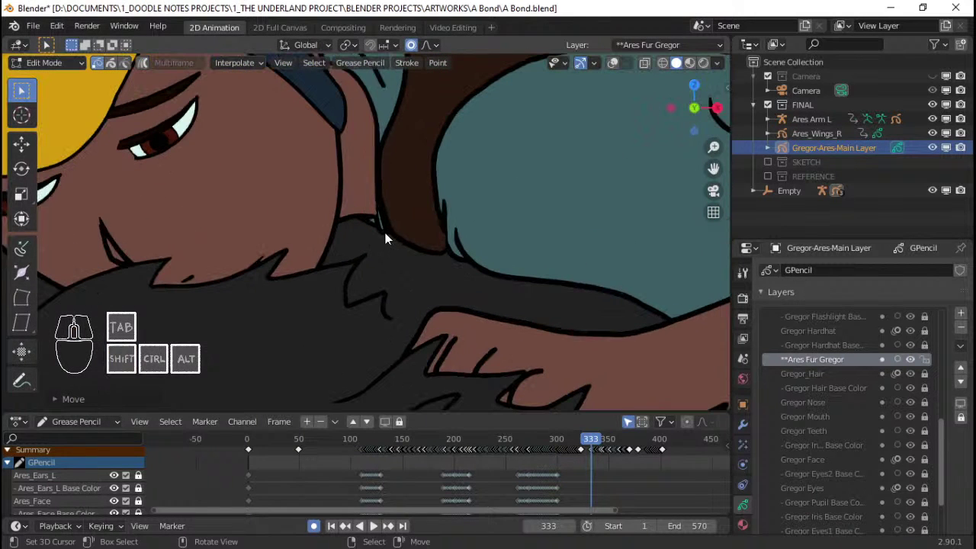
scroll(385, 232, down, 6)
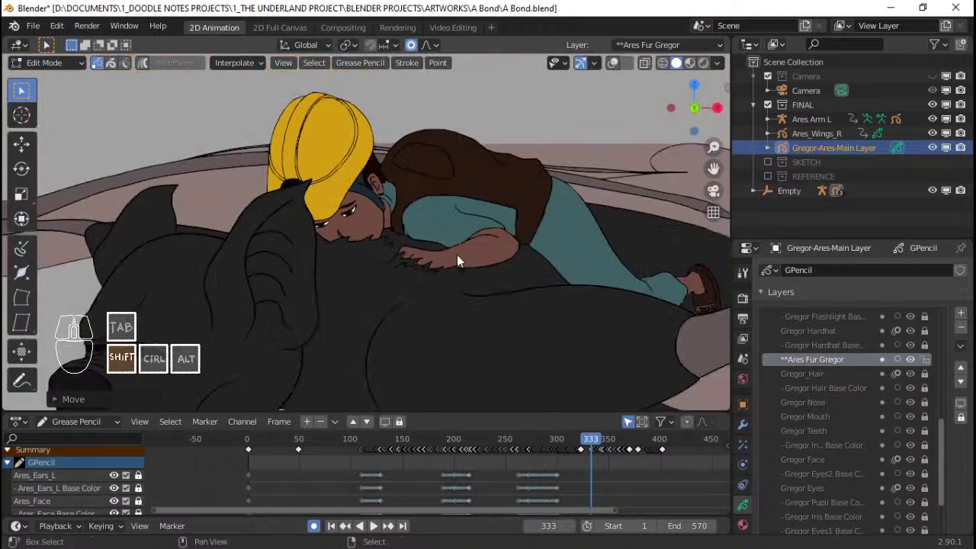
shift+middle_drag(456, 254, 343, 218)
scroll(452, 235, up, 5)
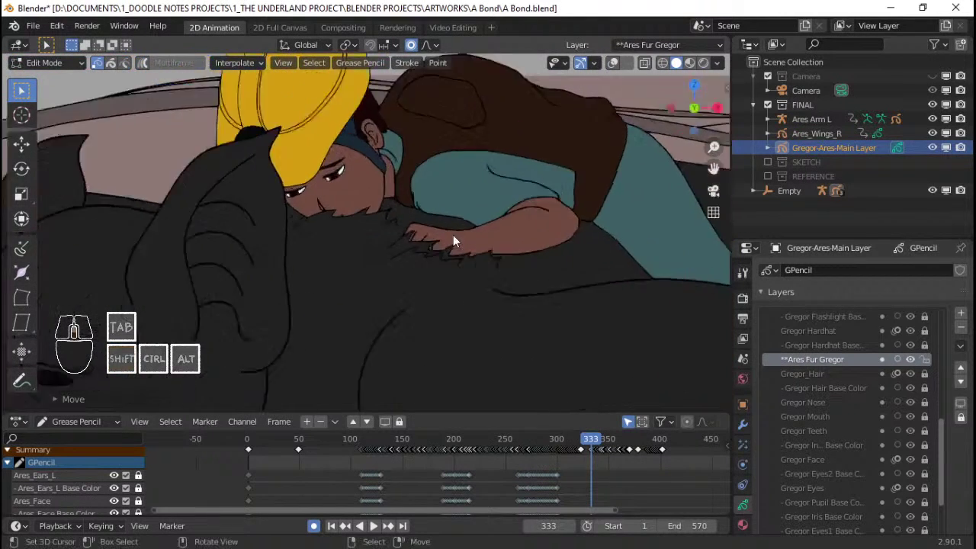
shift+middle_drag(435, 217, 459, 270)
scroll(458, 270, up, 2)
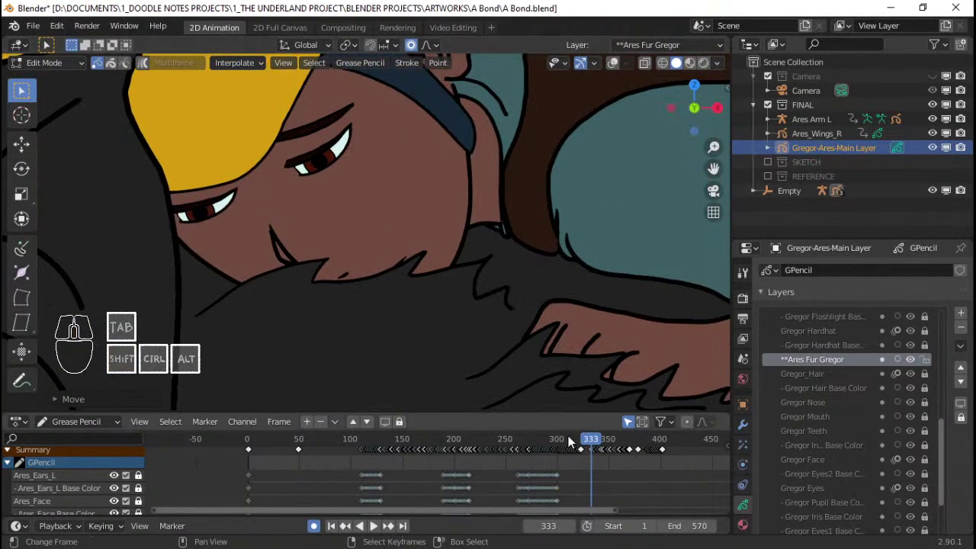
Step: Go to frame 1 and snap the Ares Fur Gregor layer's keyframe to it
middle_drag(602, 467, 529, 486)
scroll(528, 488, up, 2)
key(shift+Left)
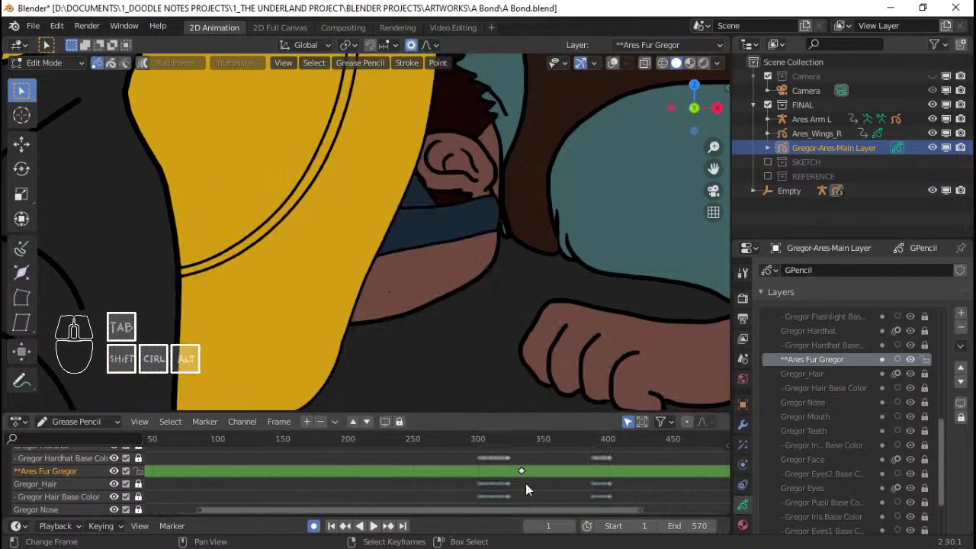
key(shift+s)
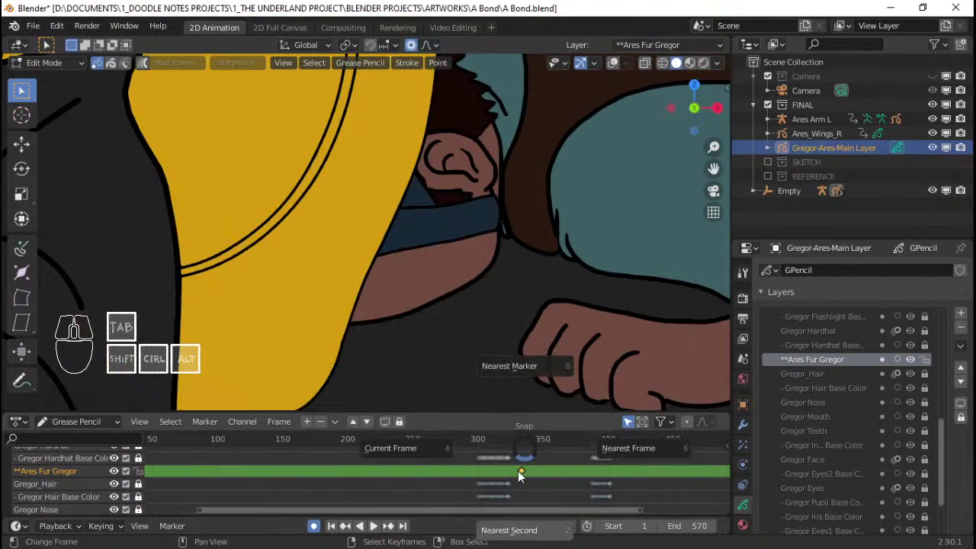
click(433, 453)
Step: Check the fur at frame 1, and hide the Gregor Hardhat layer and its base color layer to uncover the covered part of the face
scroll(453, 245, down, 5)
scroll(455, 255, up, 5)
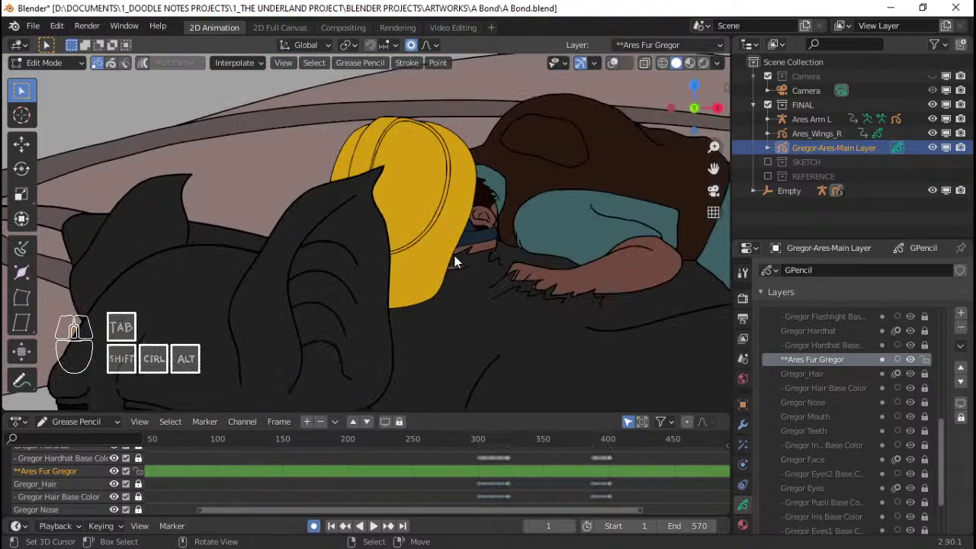
scroll(427, 274, up, 2)
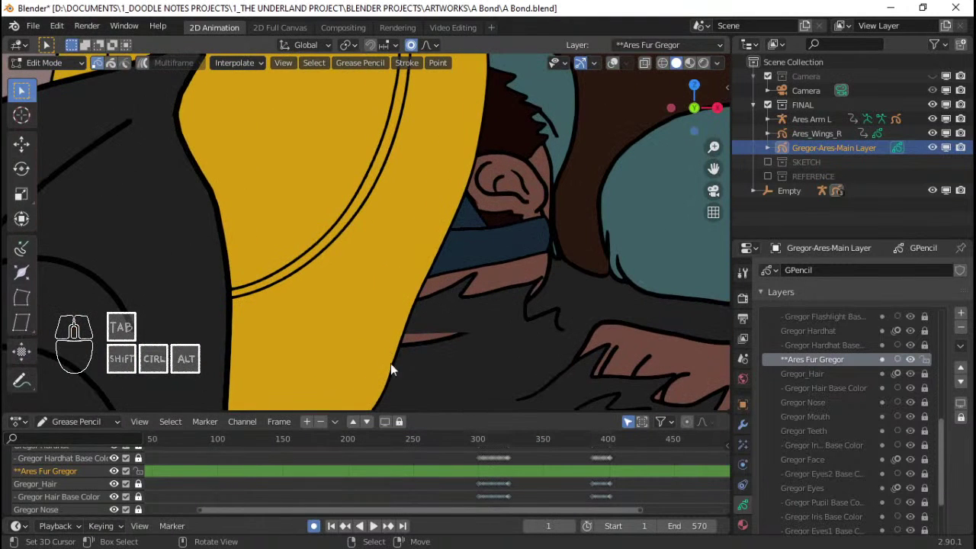
scroll(467, 324, down, 3)
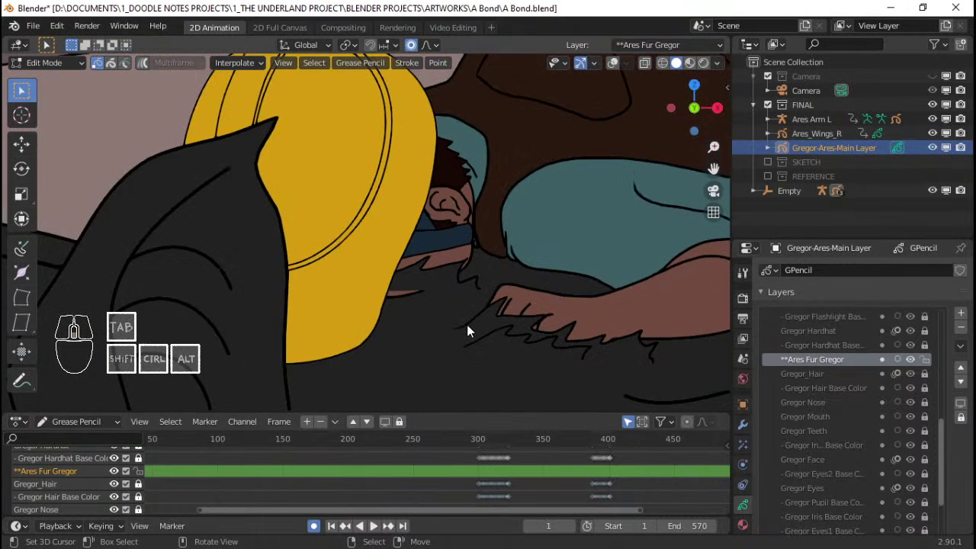
mouse_move(443, 470)
mouse_down()
mouse_move(480, 477)
mouse_move(533, 471)
mouse_move(456, 468)
mouse_move(543, 462)
mouse_move(513, 462)
mouse_up()
key(shift+Left)
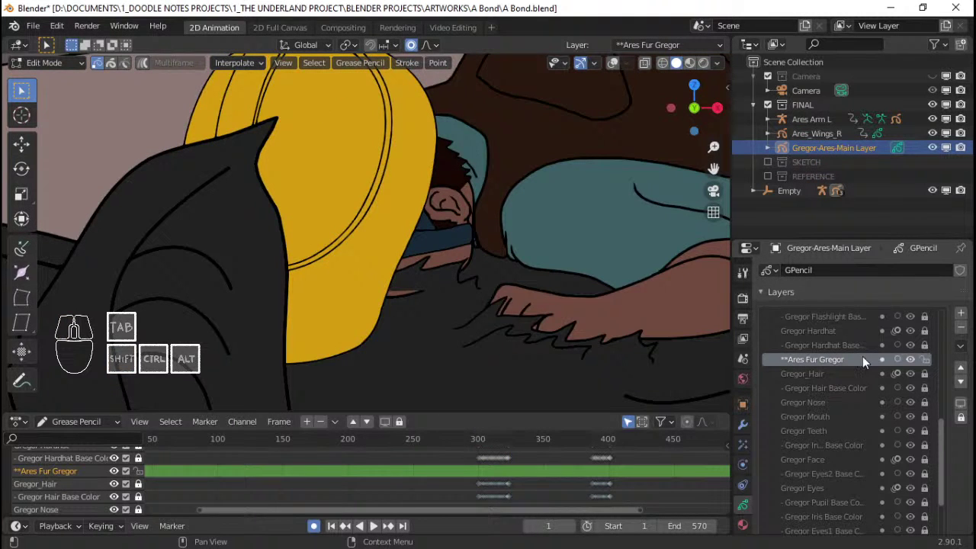
click(911, 326)
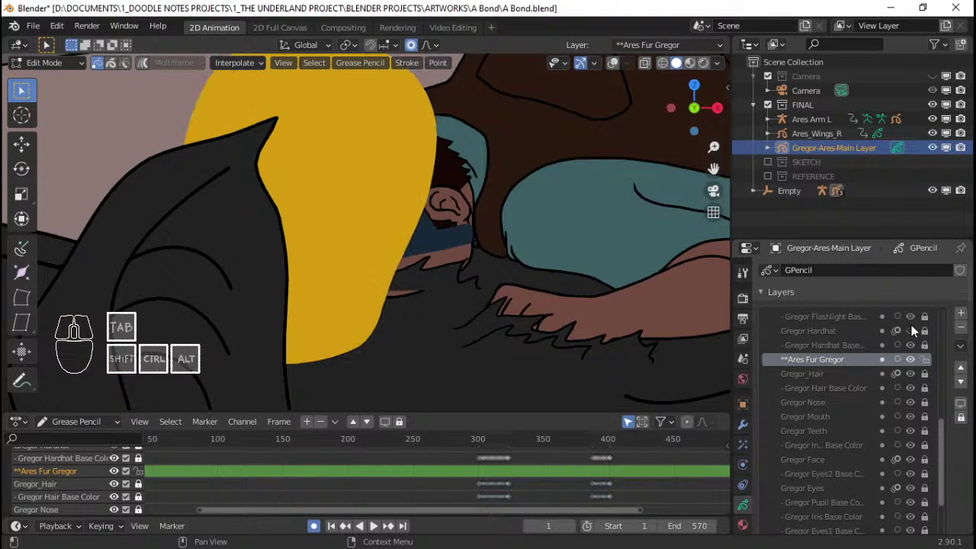
click(911, 326)
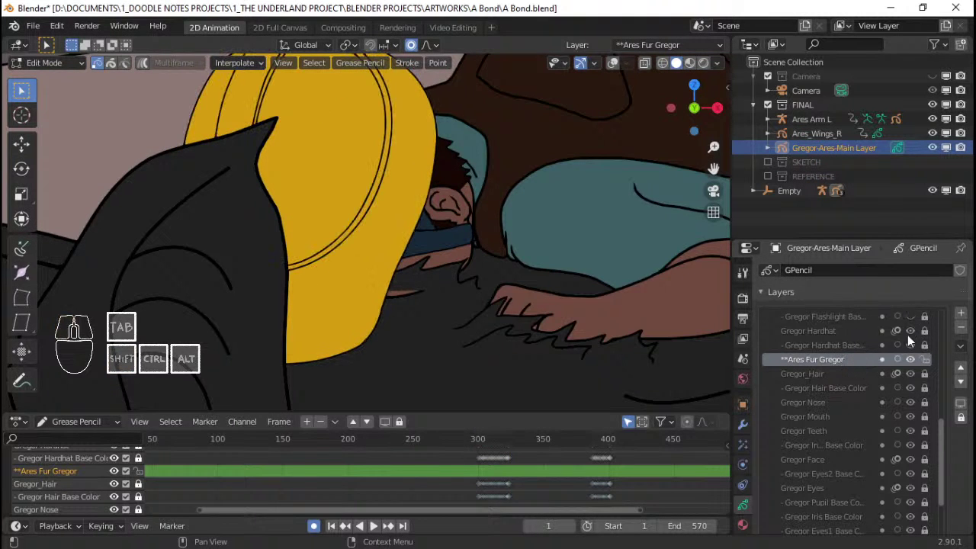
click(907, 335)
scroll(907, 334, up, 2)
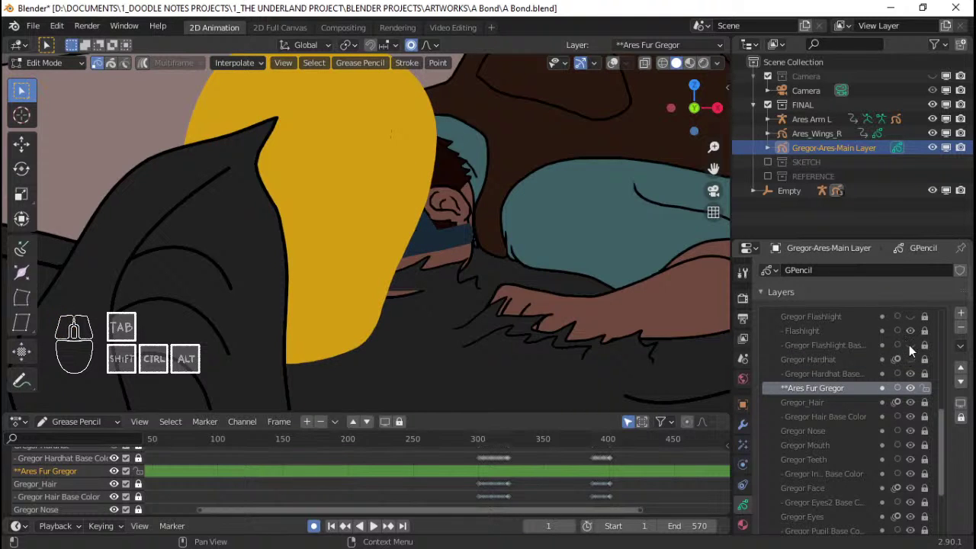
click(910, 372)
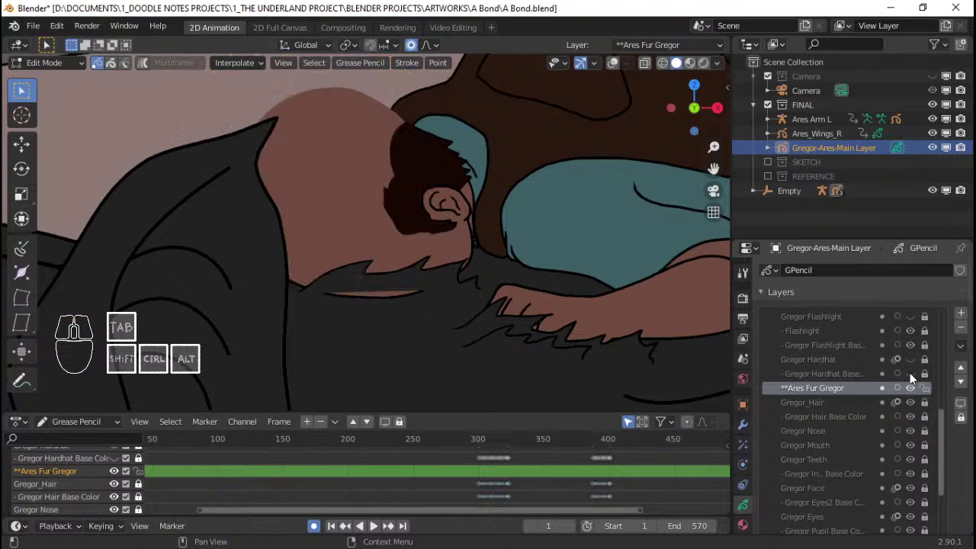
Step: In Draw mode, draw a second jagged Ares Fur line below the face fur, covering the exposed sliver of chin
scroll(367, 240, up, 4)
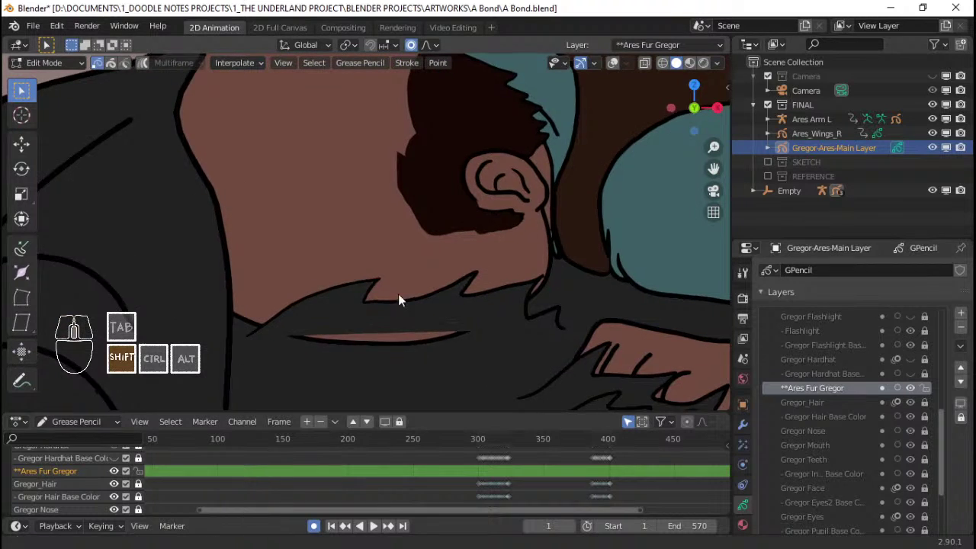
scroll(393, 221, down, 3)
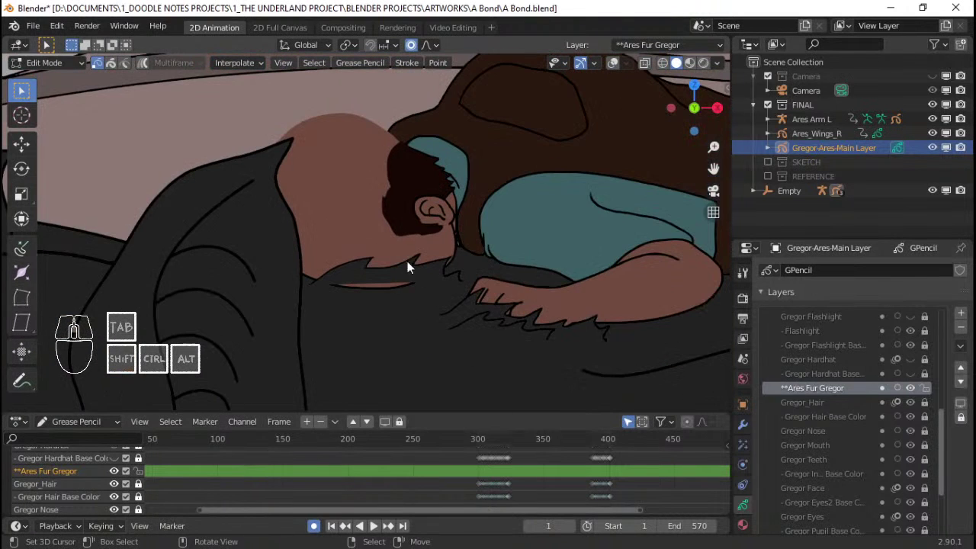
scroll(408, 267, up, 4)
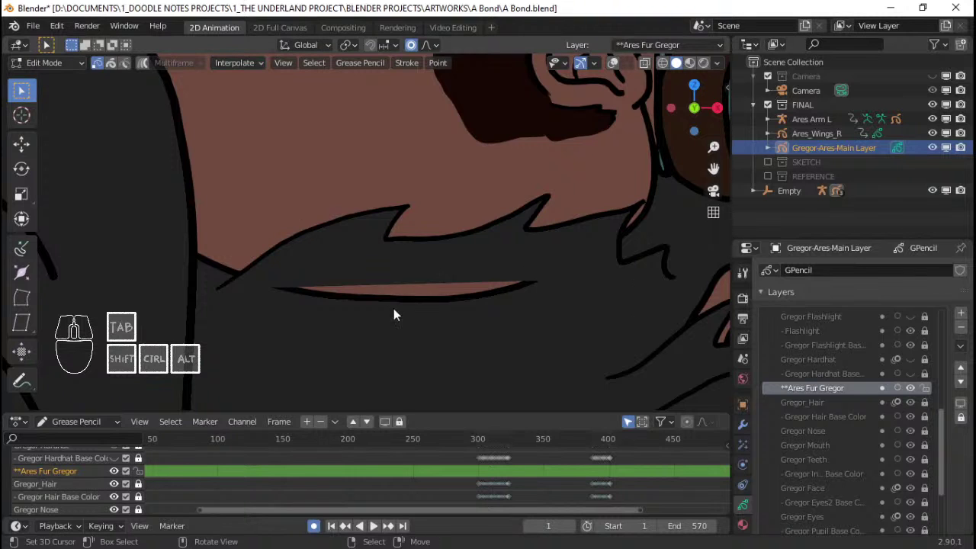
key(ctrl+Tab)
click(416, 256)
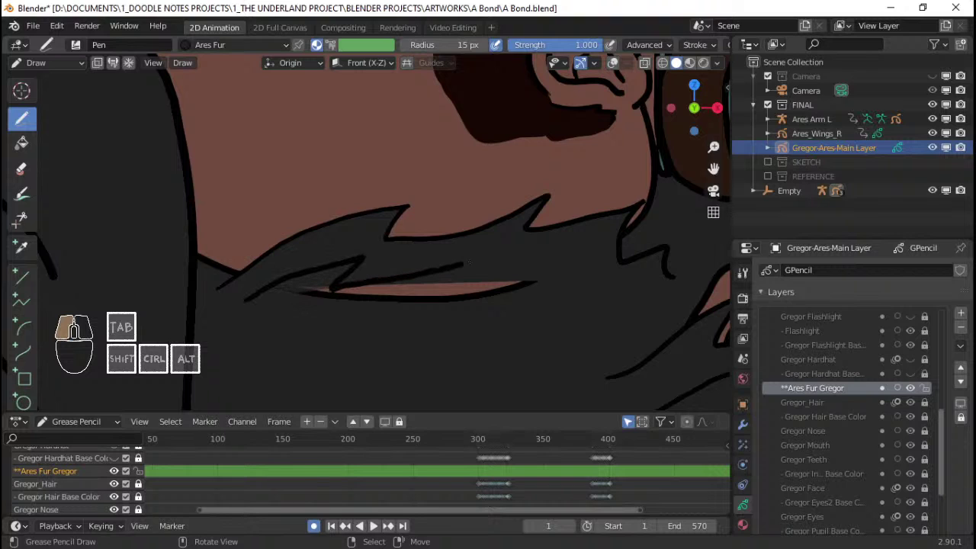
drag(553, 264, 305, 289)
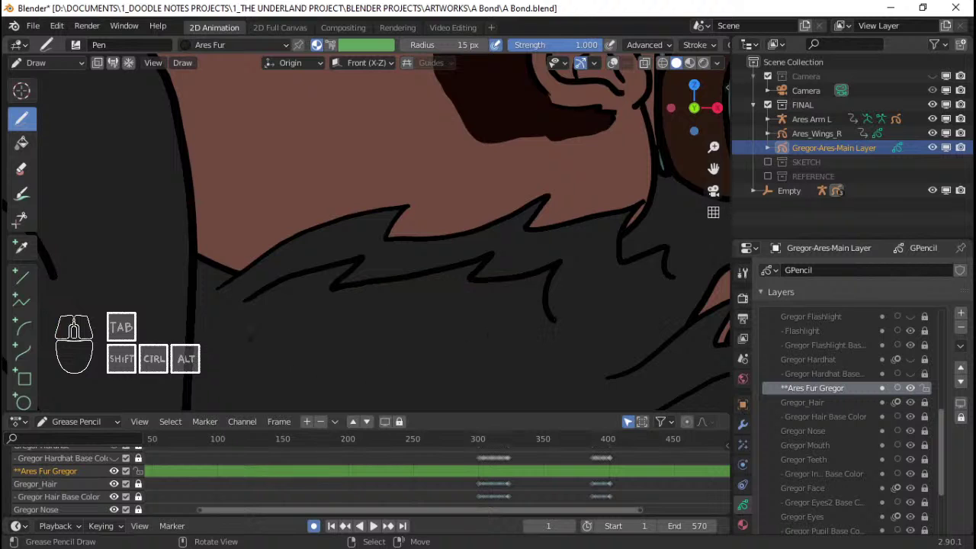
Step: In Edit Mode, pull the starting tip of the lower face-fur stroke slightly down and outward with proportional editing
key(Tab)
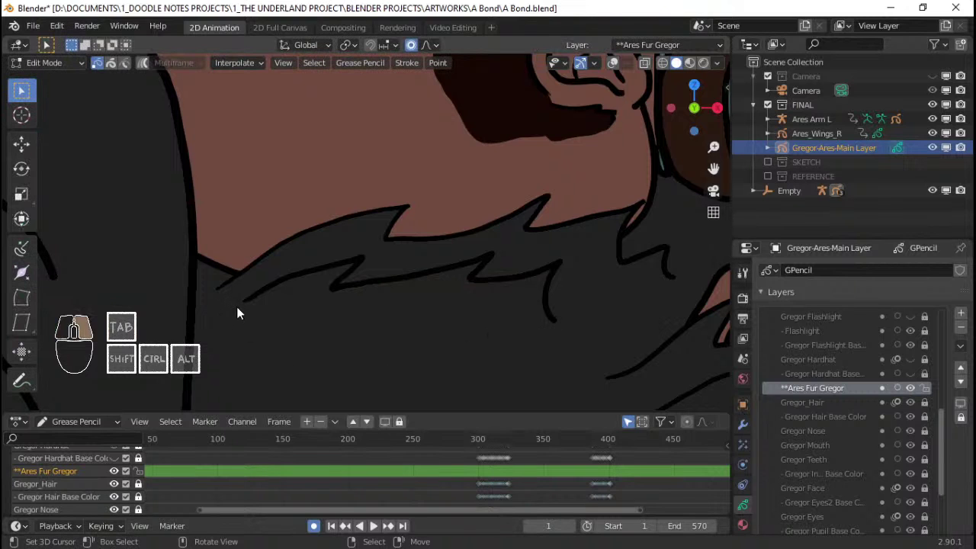
key(g)
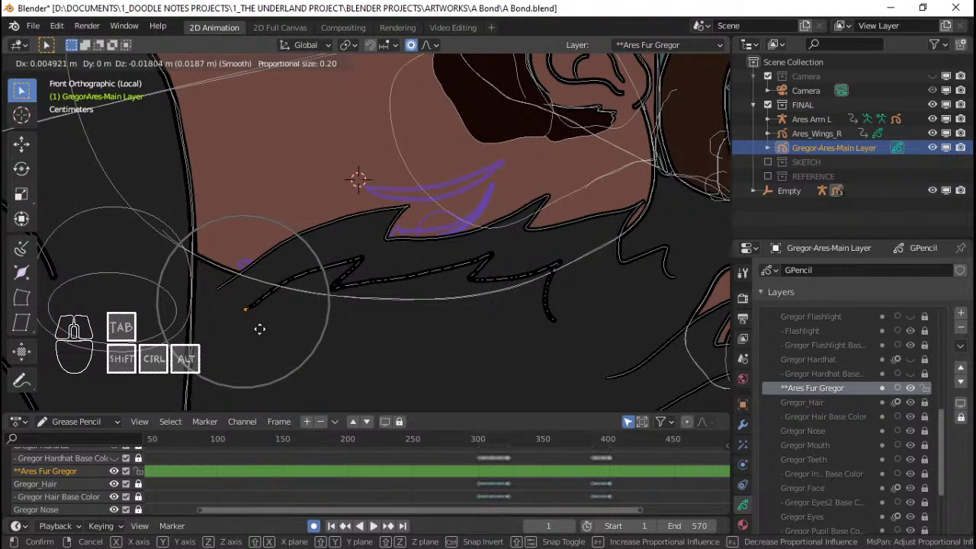
click(257, 328)
key(r)
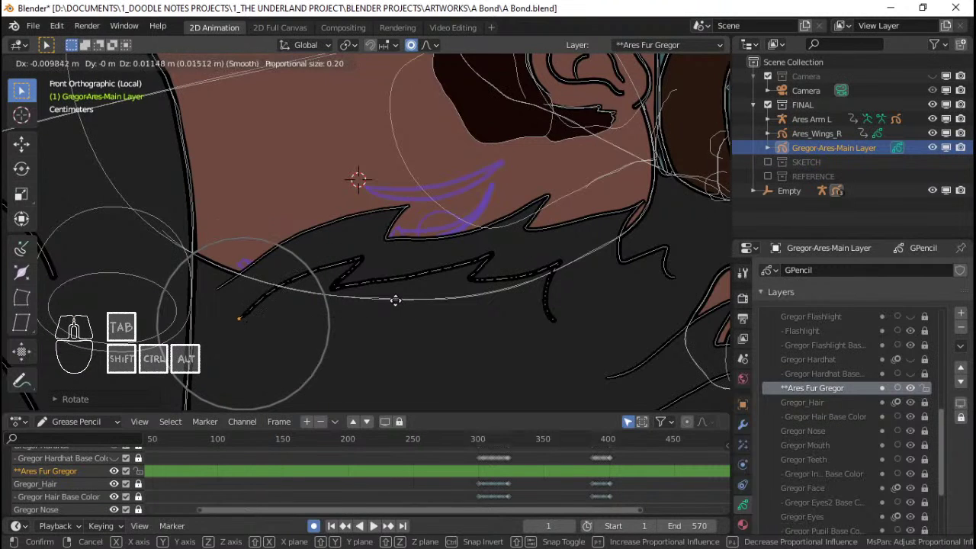
click(407, 300)
scroll(407, 282, down, 5)
scroll(425, 284, up, 3)
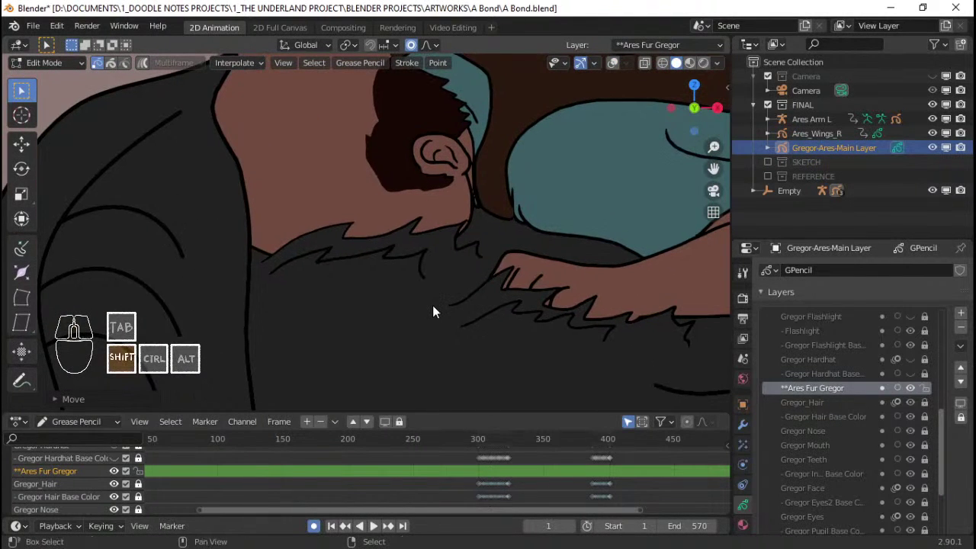
Step: Show the overlays again, return to Draw mode and save the file
key(KP_Divide)
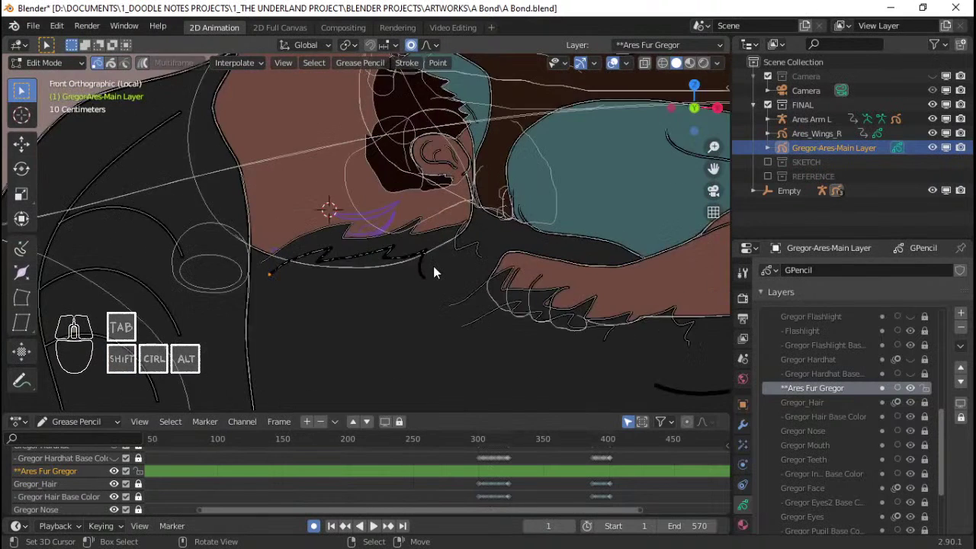
key(Tab)
scroll(432, 265, down, 7)
shift+middle_drag(433, 264, 461, 267)
scroll(461, 267, up, 2)
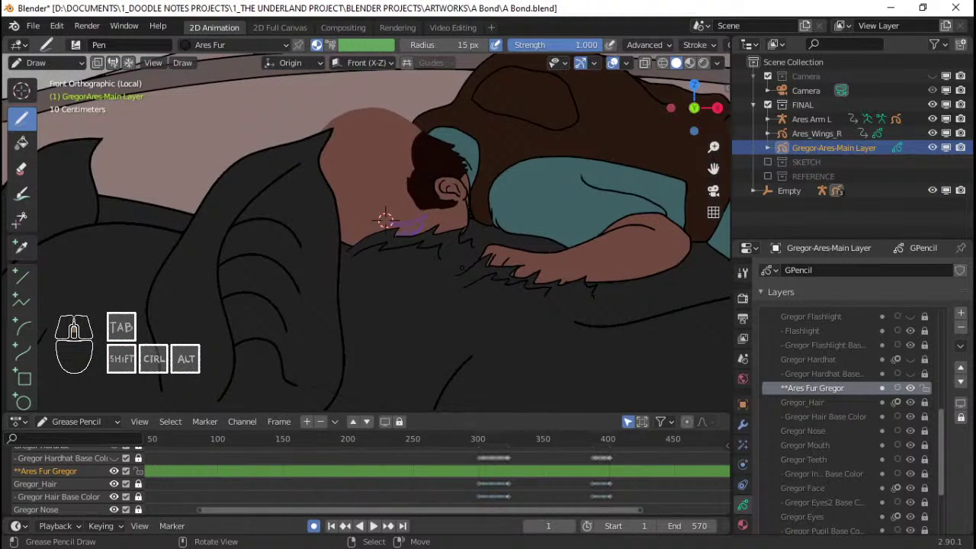
key(ctrl+s)
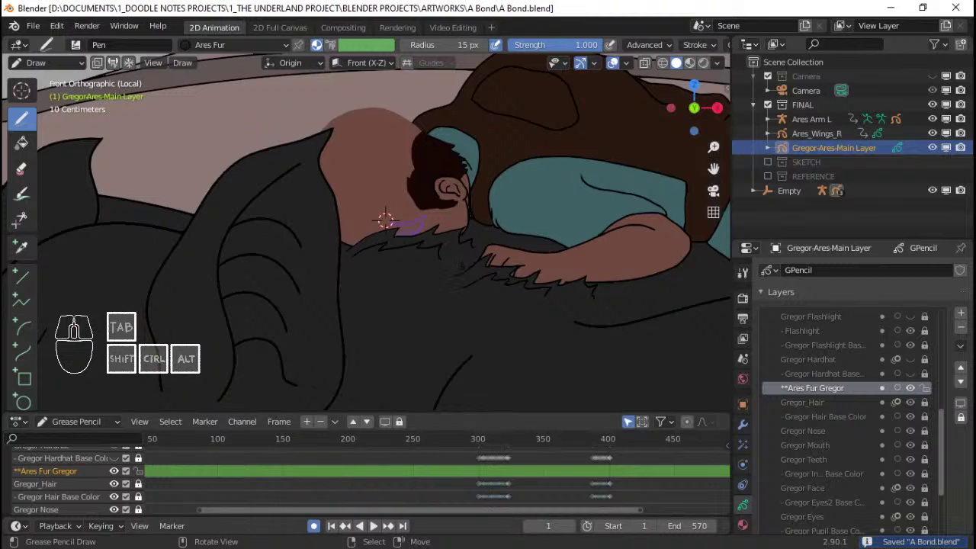
Step: Unhide the Gregor Hardhat, Hardhat base color and Gregor Flashlight layers, and check the fur beneath the helmet
scroll(366, 228, up, 2)
click(910, 373)
click(910, 359)
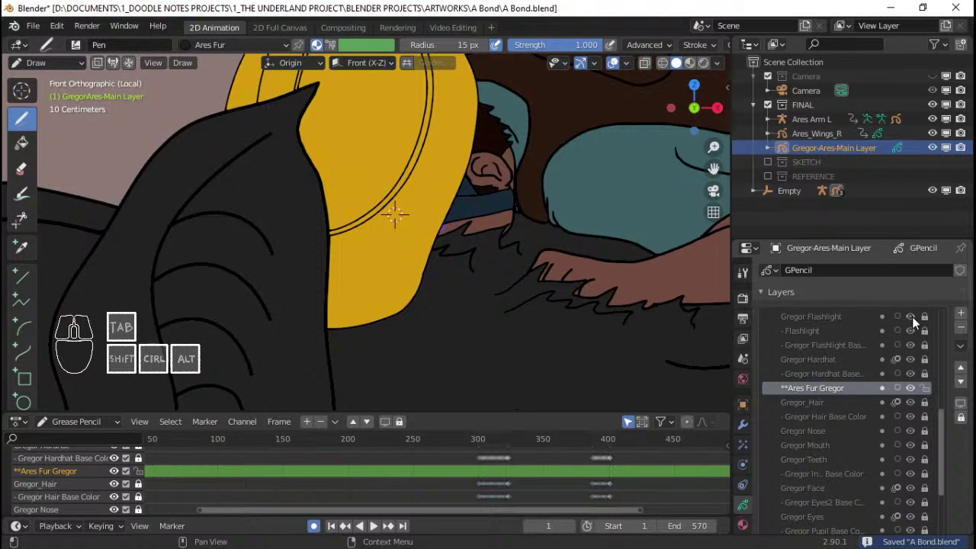
scroll(911, 316, up, 3)
scroll(914, 350, down, 3)
scroll(400, 211, up, 1)
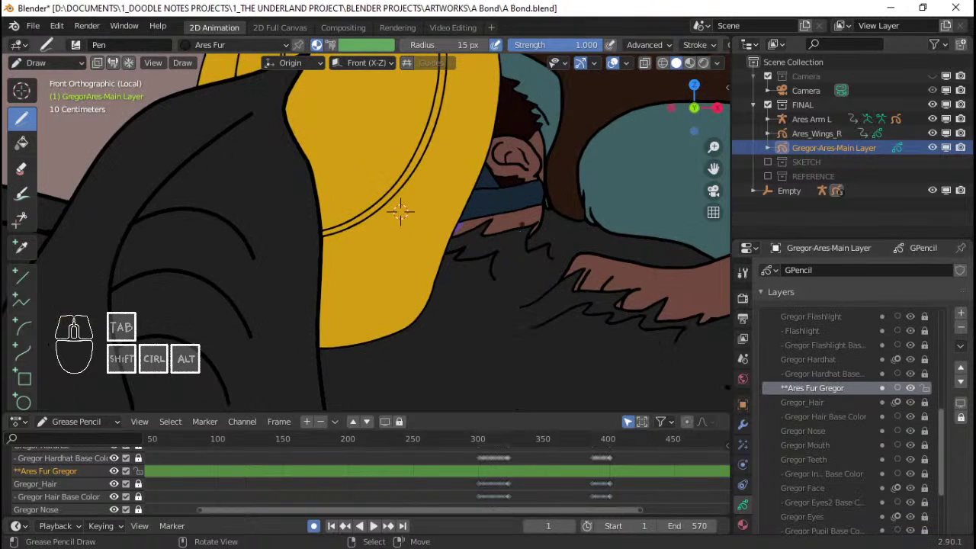
scroll(366, 229, down, 5)
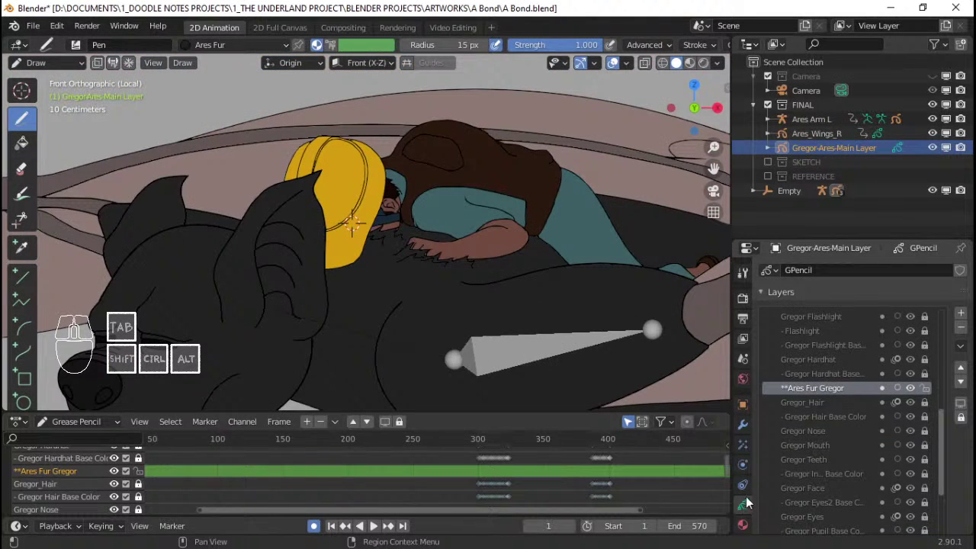
Step: Add a Noise modifier to the Gregor-Ares-Main Layer object and limit its influence to the **Ares Fur Gregor layer
click(738, 430)
click(822, 275)
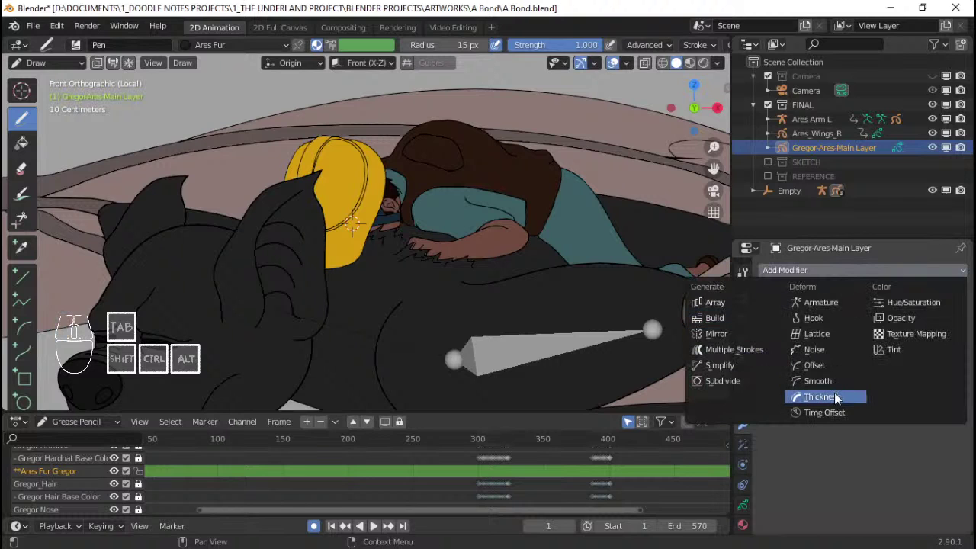
click(830, 348)
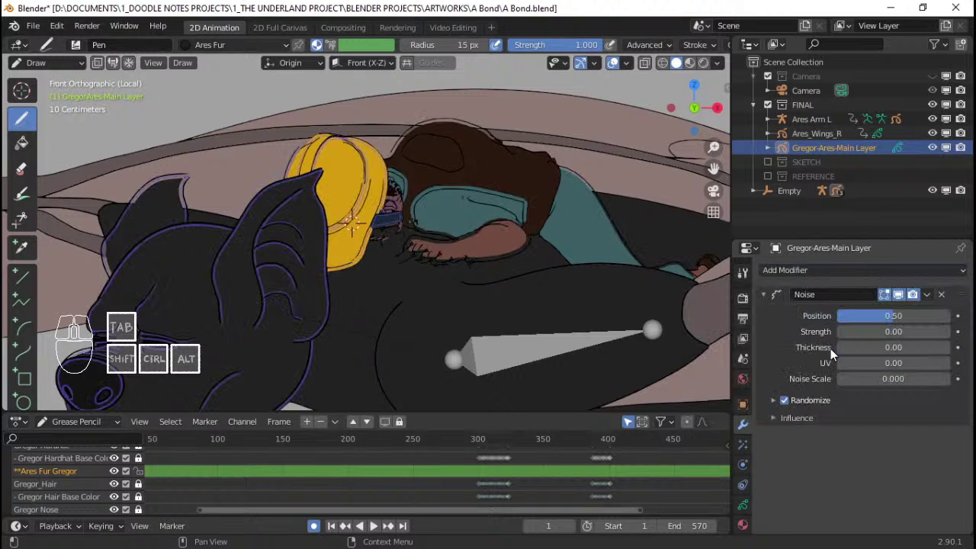
click(795, 416)
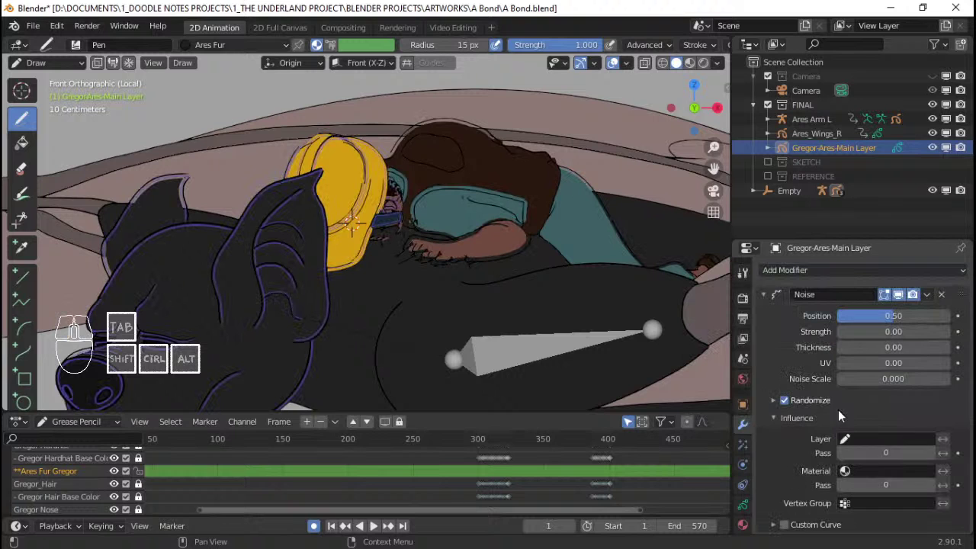
click(880, 438)
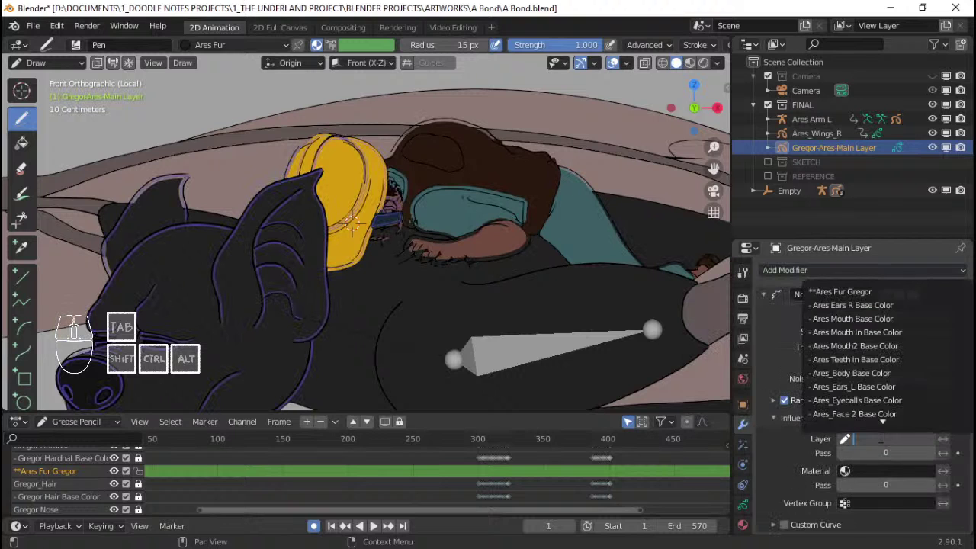
click(880, 291)
scroll(352, 223, up, 5)
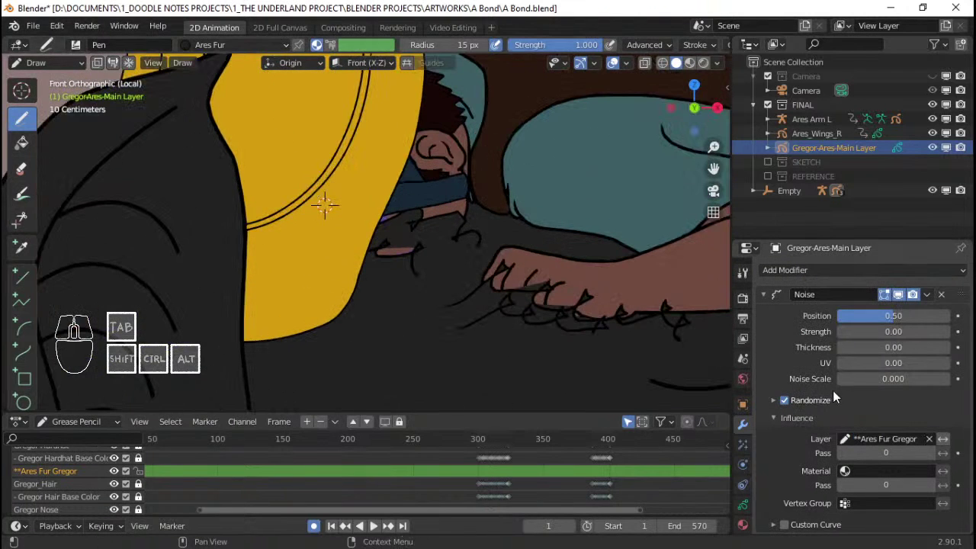
Step: Set the noise Position to 0.10 and play the animation to judge the fur movement
drag(894, 316, 848, 314)
click(862, 314)
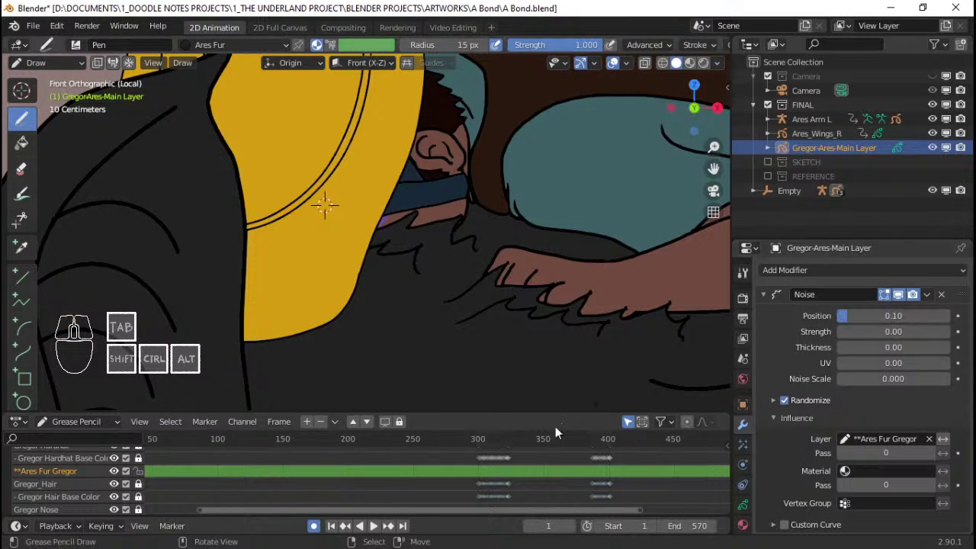
key(space)
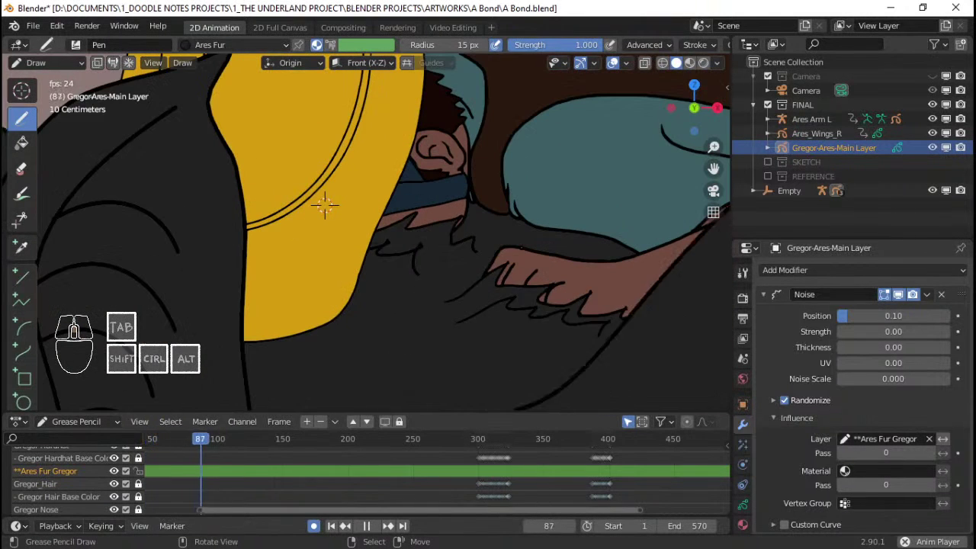
key(space)
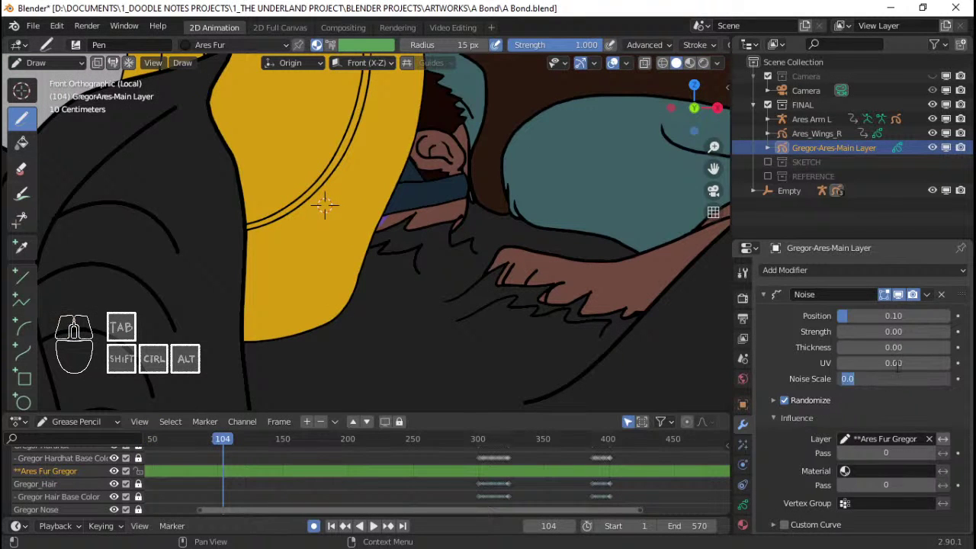
Step: Set the Noise Scale to 0.01 and replay the animation from the first frame
key(Return)
key(shift+Left)
key(space)
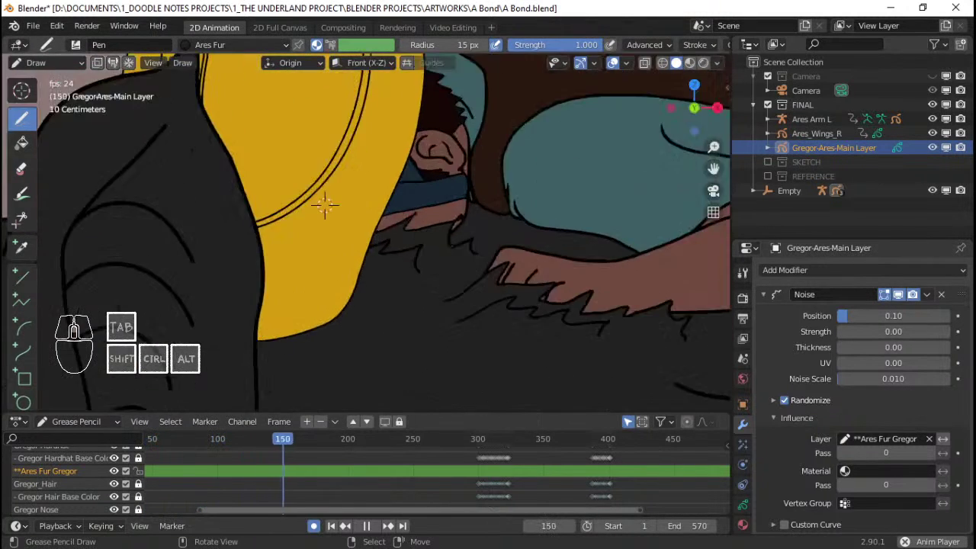
key(space)
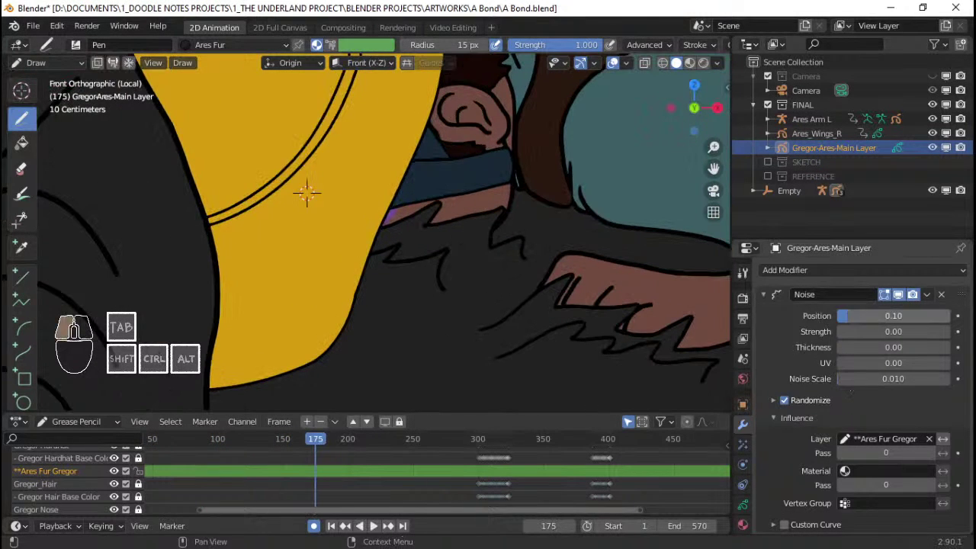
Step: Set the noise Position to 0.05 and replay the fur movement from the first frame
click(869, 316)
text(.05)
key(Return)
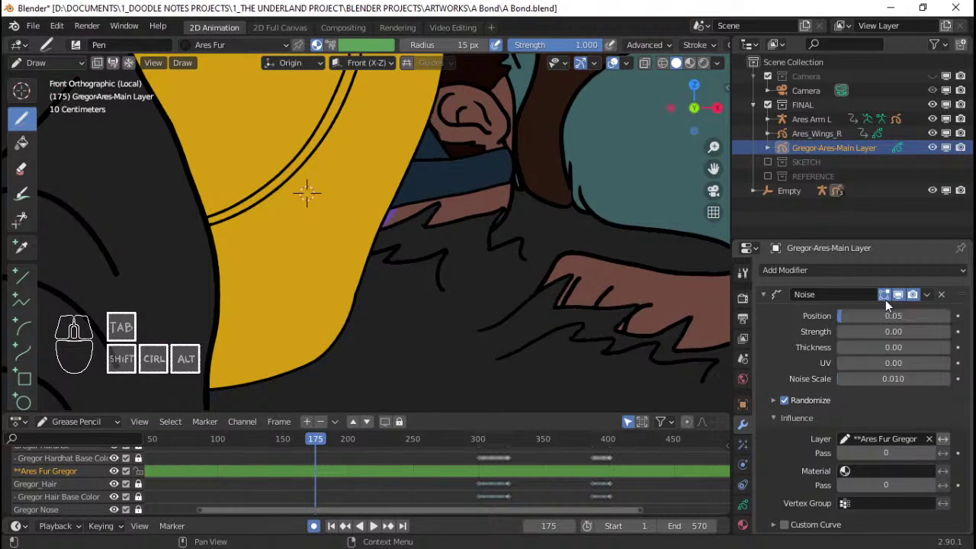
key(shift+Left)
key(space)
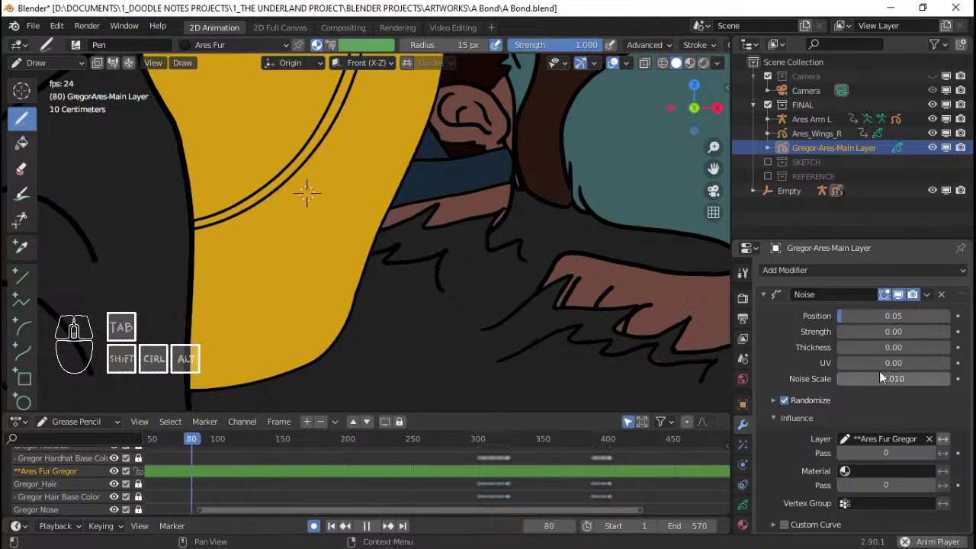
key(space)
Step: Expand the Noise modifier's Randomize settings, keep Randomize enabled, and play the animation to check the fur at different zoom levels
click(826, 398)
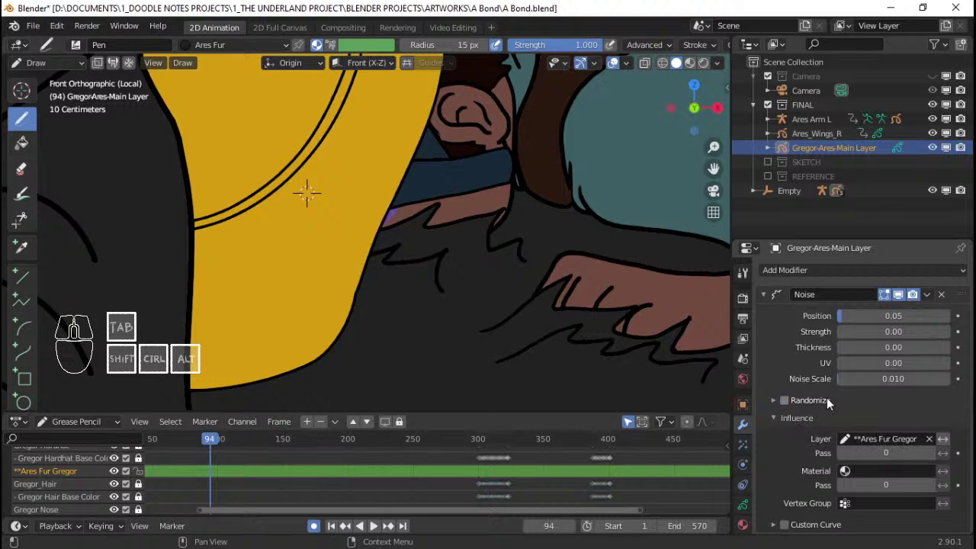
click(775, 399)
scroll(471, 241, down, 4)
key(space)
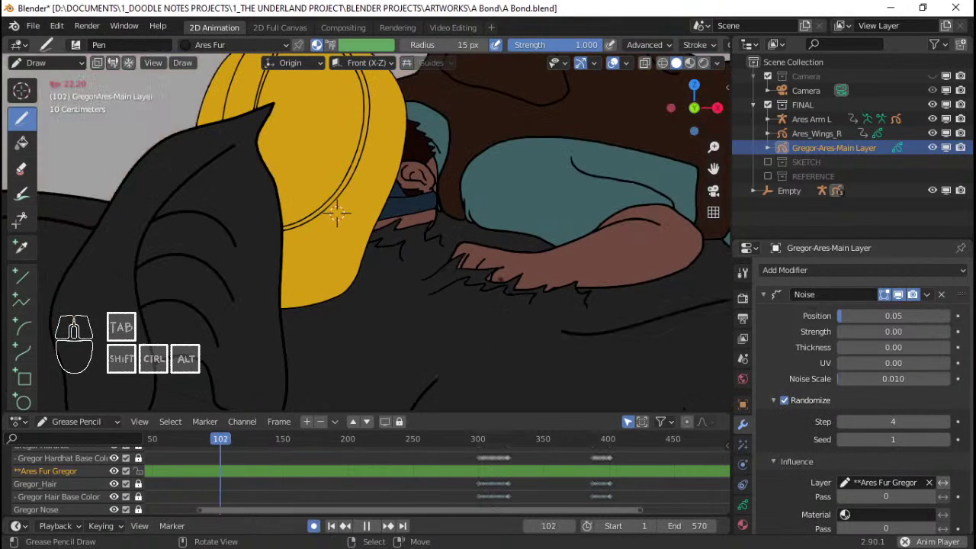
scroll(471, 241, down, 3)
scroll(344, 218, up, 4)
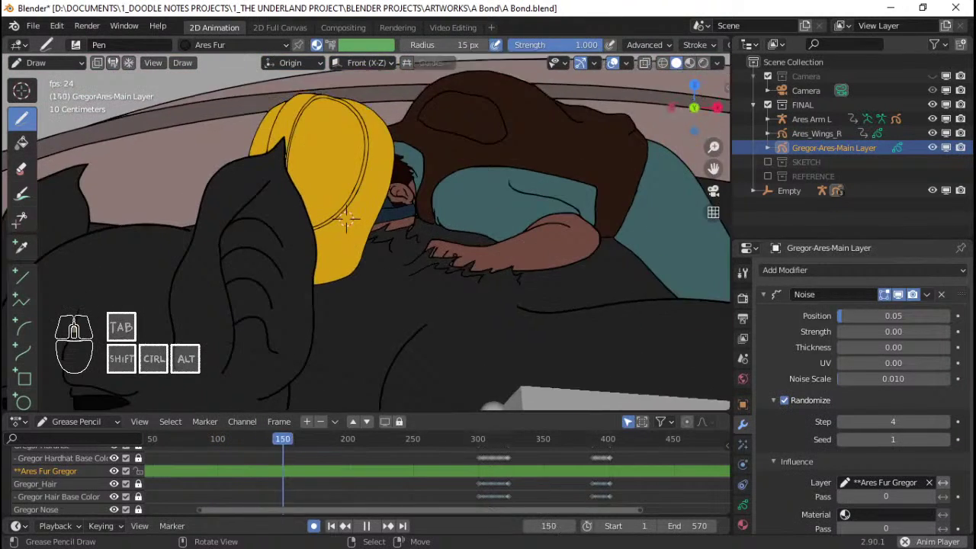
key(space)
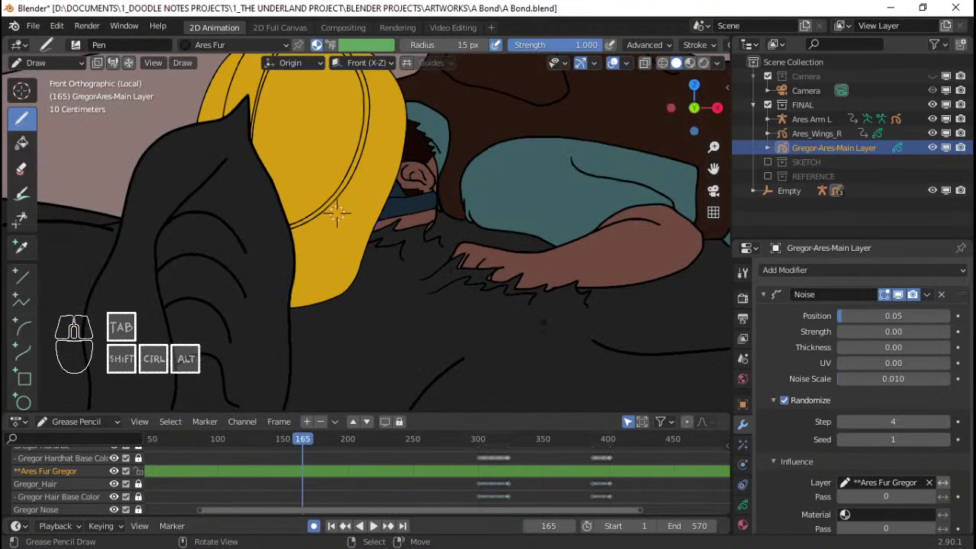
Step: Play the animation on to about frame 388, examining the moving fur in the whole pose and close to the face
scroll(336, 214, down, 6)
key(space)
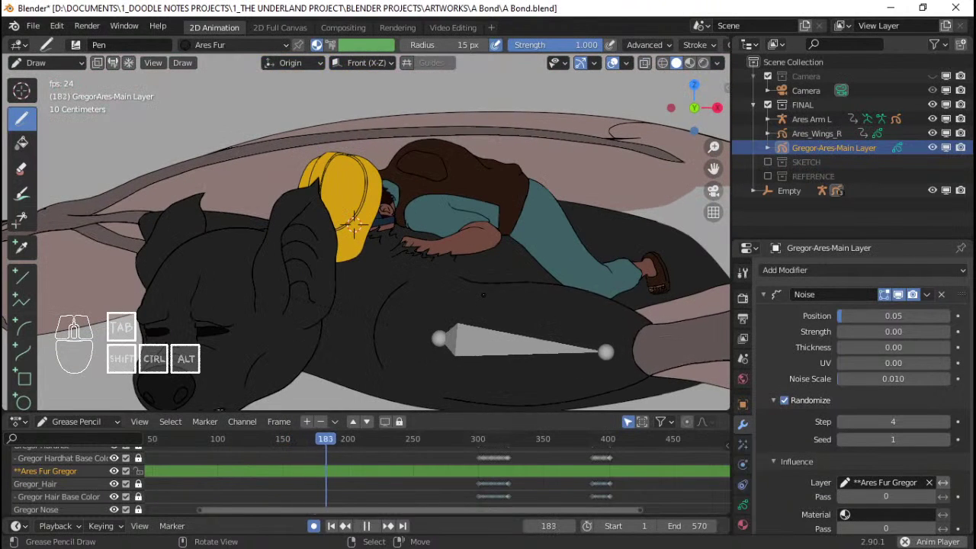
scroll(338, 212, up, 6)
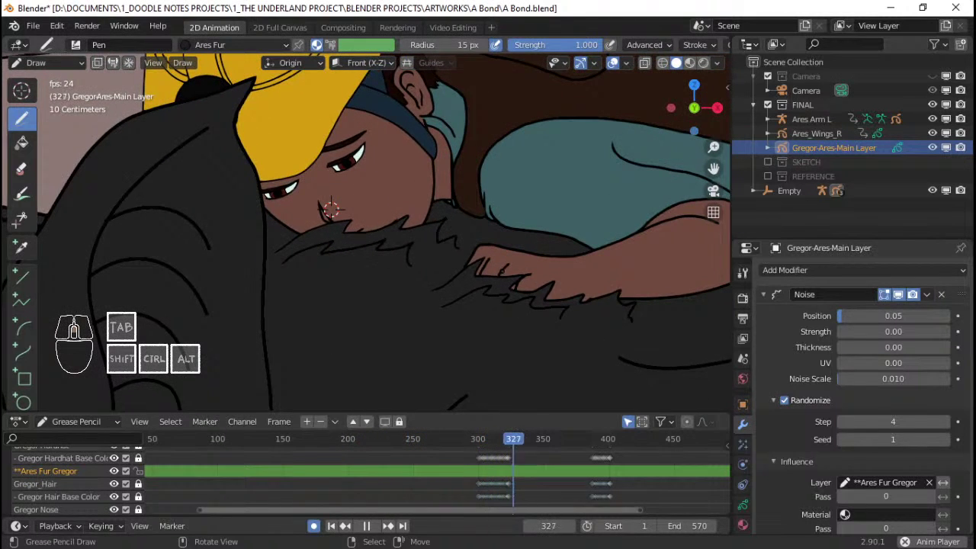
scroll(330, 211, down, 5)
scroll(345, 219, up, 5)
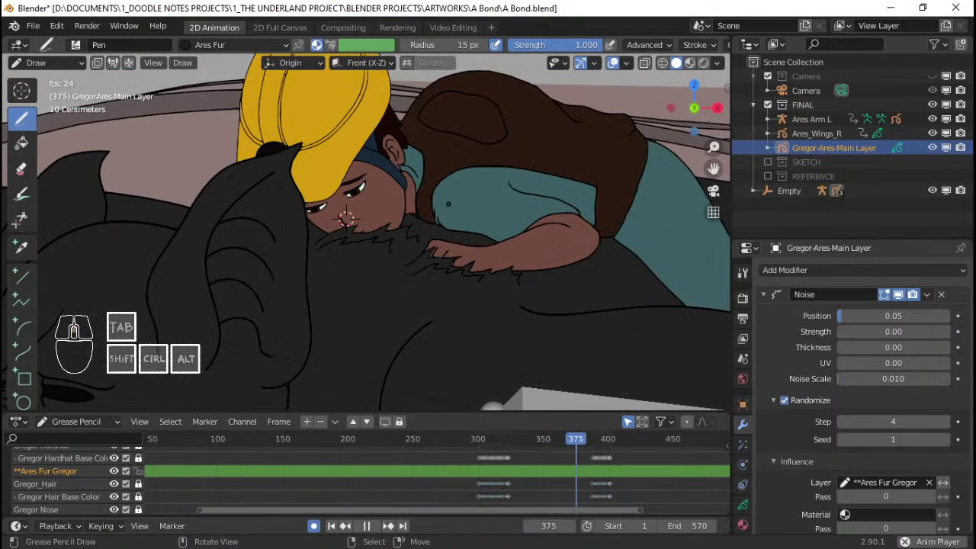
key(space)
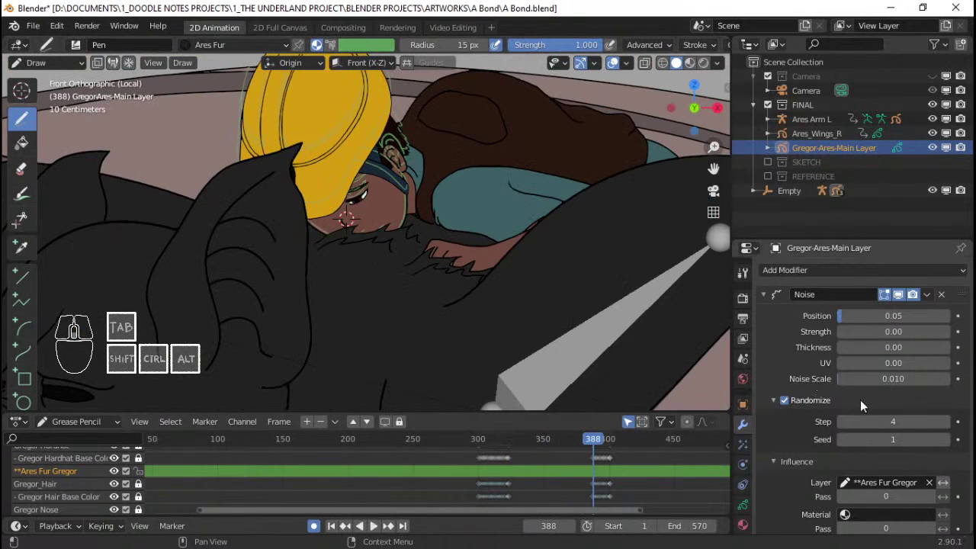
Step: Enable the Noise modifier's Custom Curve, raise its end point to maximum, lower its middle point into a smooth rise, and play the result
scroll(860, 400, down, 2)
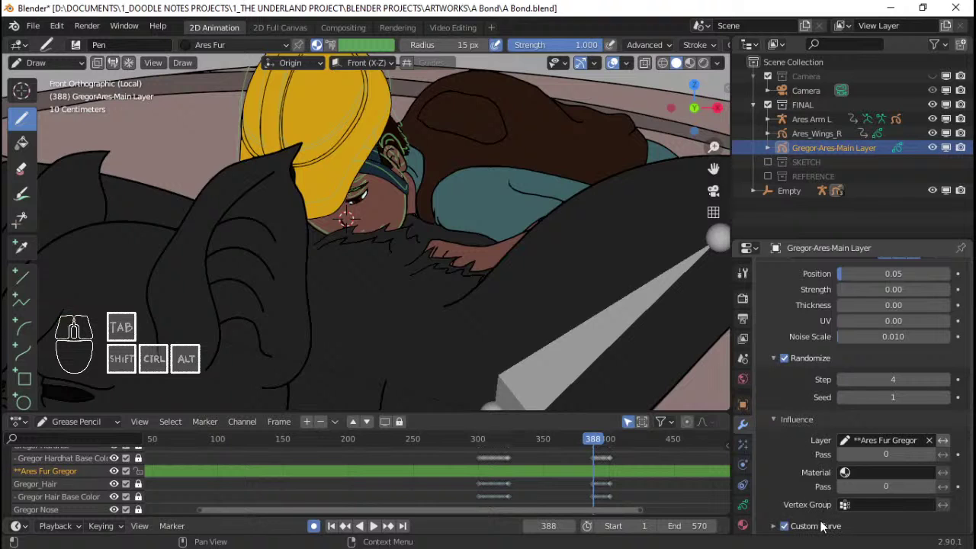
click(773, 526)
scroll(777, 415, down, 7)
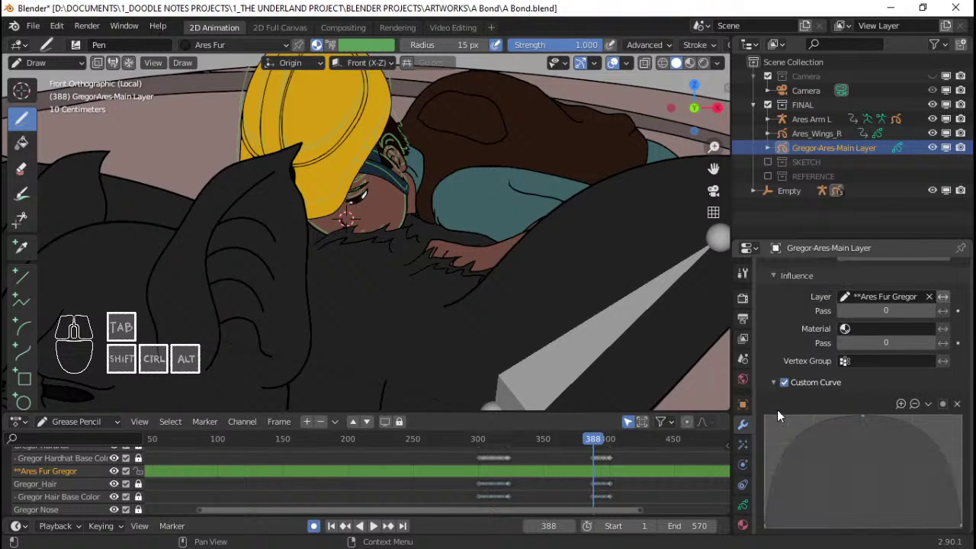
drag(961, 526, 958, 416)
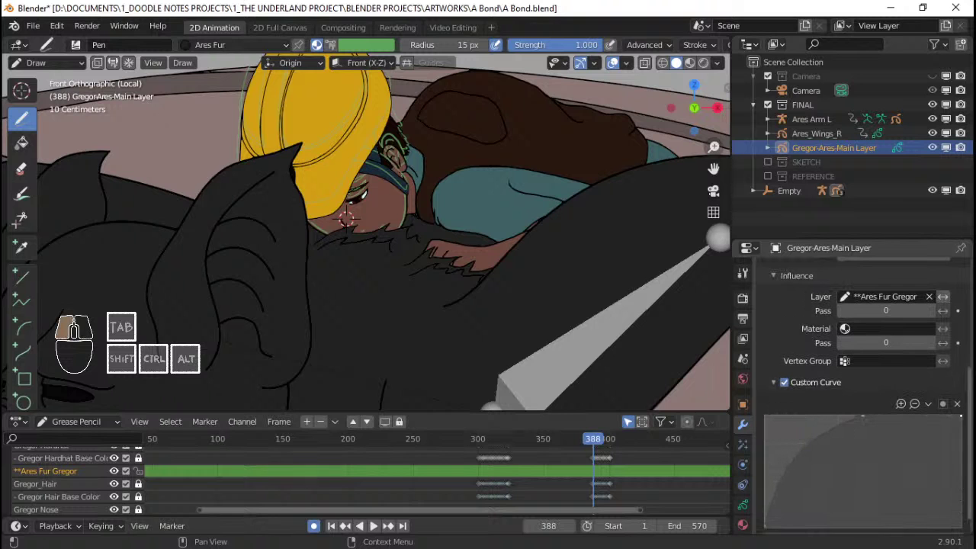
drag(862, 420, 852, 455)
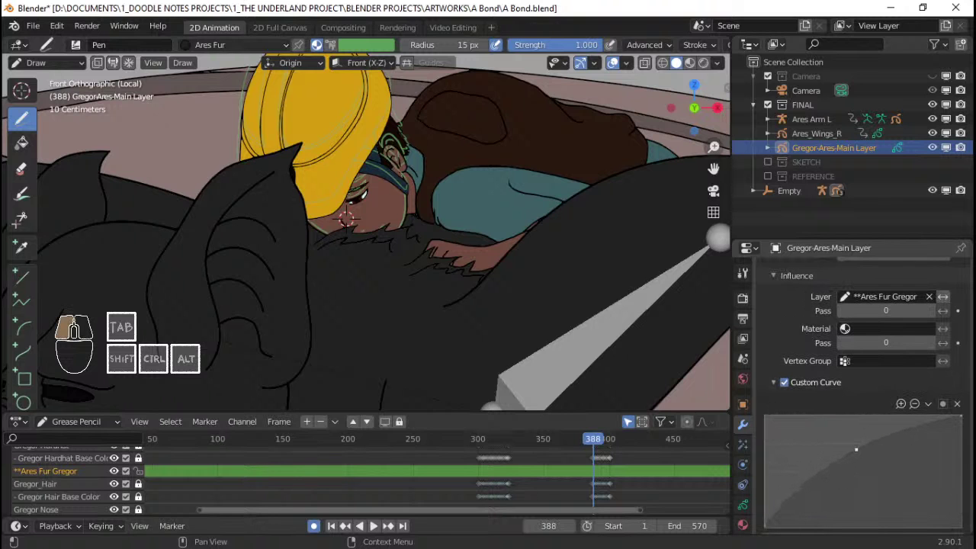
click(442, 496)
key(space)
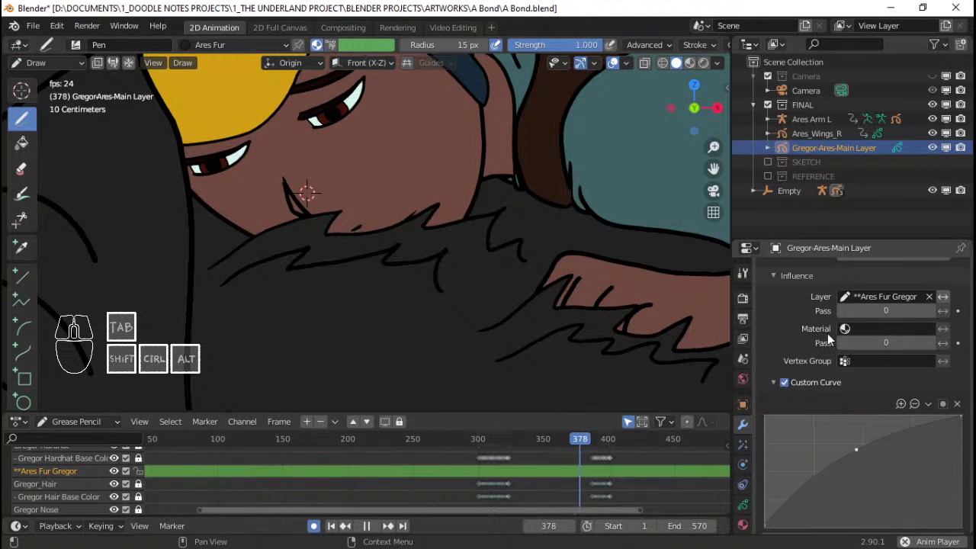
Step: Play the animation on to about frame 506, examining the moving fur in the whole pose and around the hand
key(space)
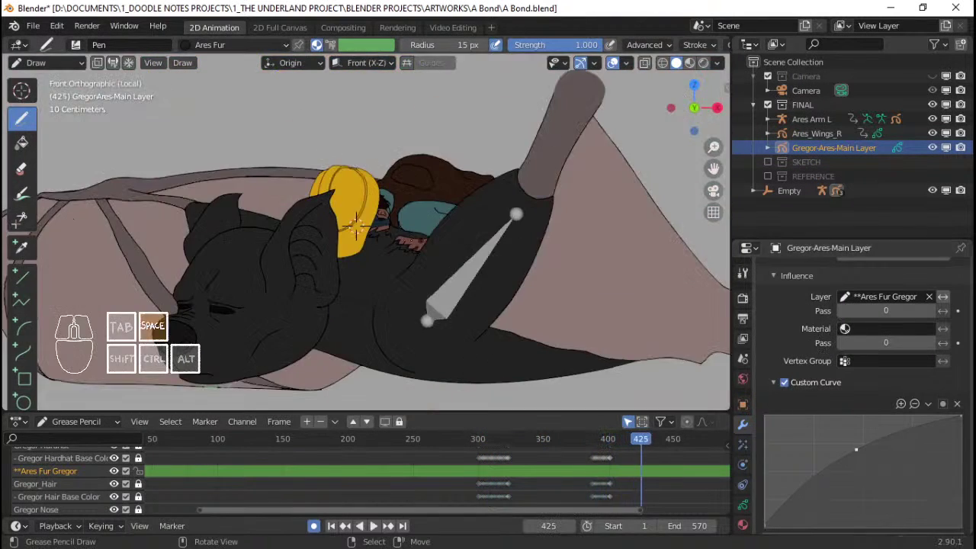
key(space)
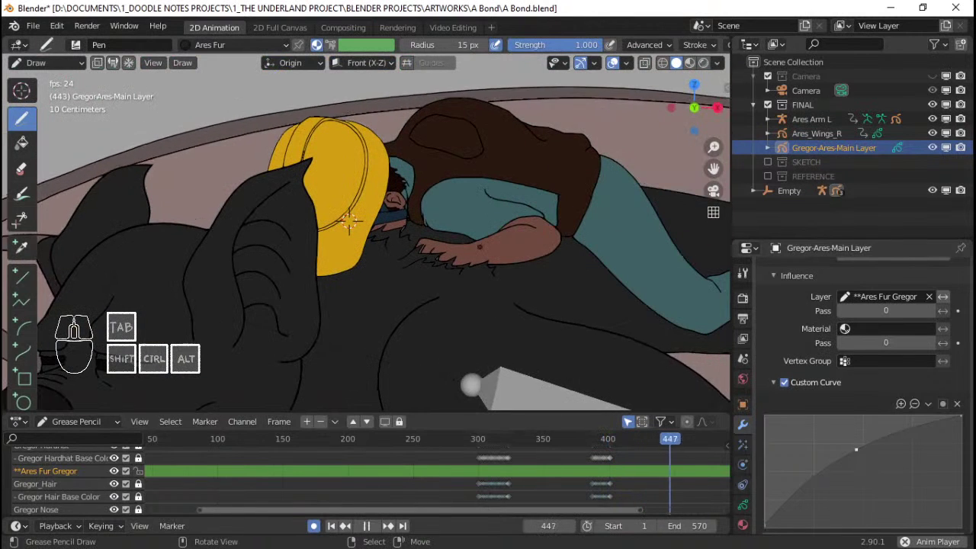
key(space)
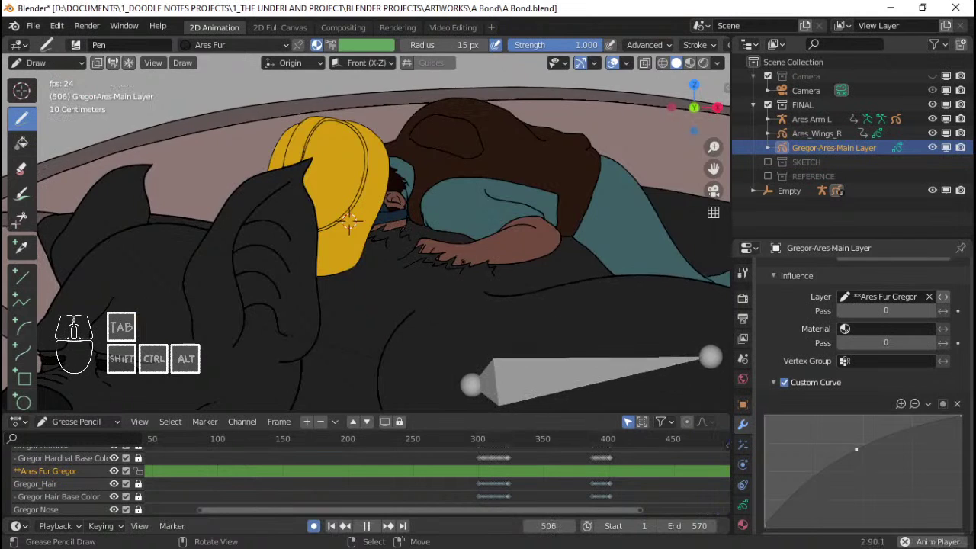
Step: Set the Noise modifier's Position to 0.1 and replay the fur movement from the first frame
scroll(845, 324, up, 5)
scroll(841, 329, up, 2)
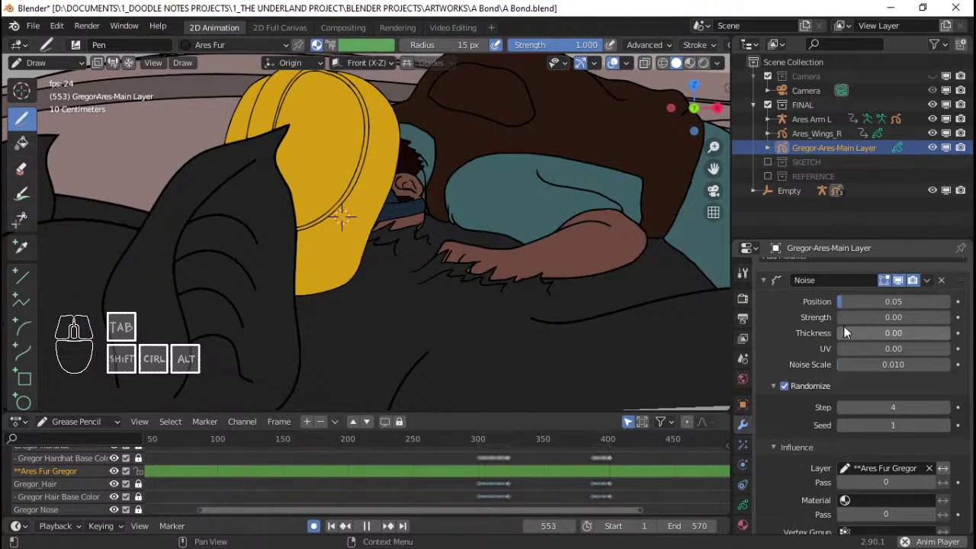
drag(844, 304, 857, 304)
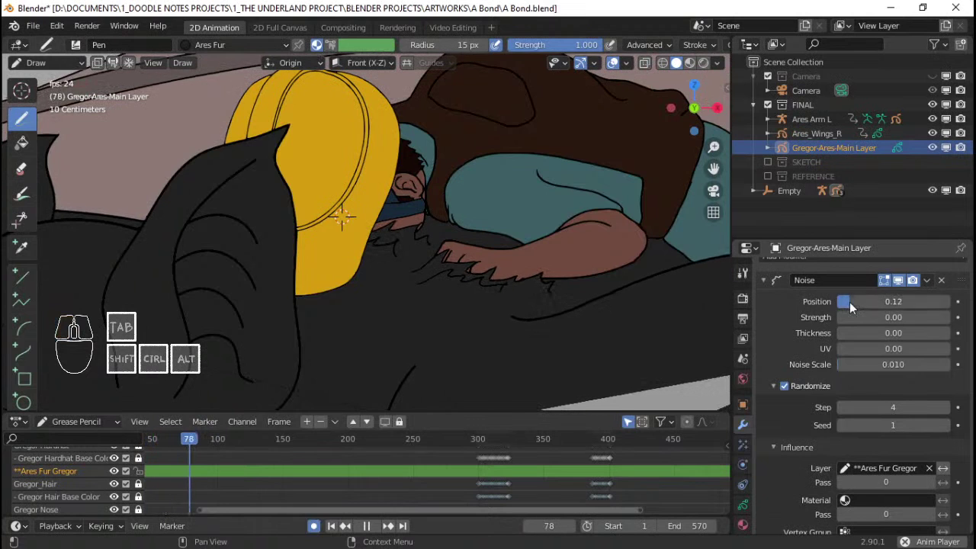
key(space)
click(868, 301)
key(BackSpace)
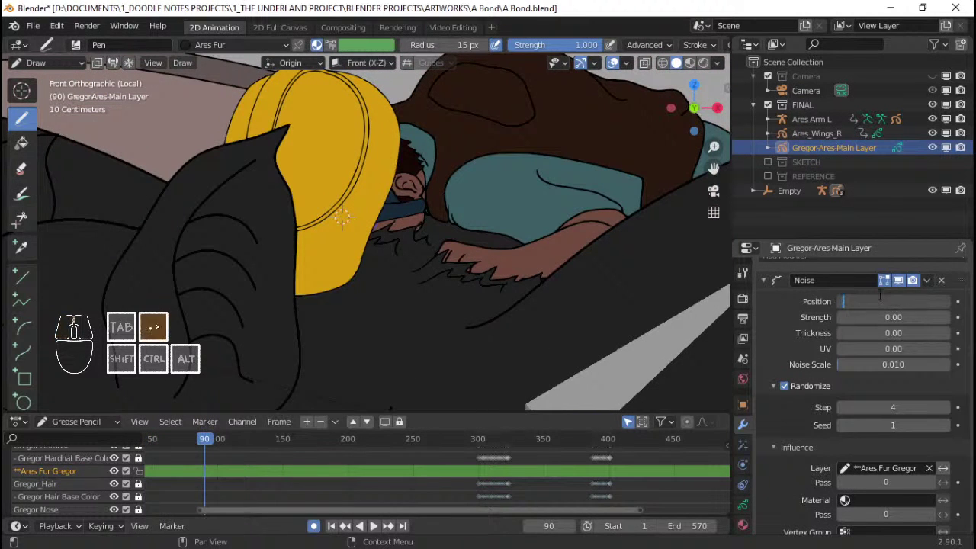
key(shift+Left)
key(space)
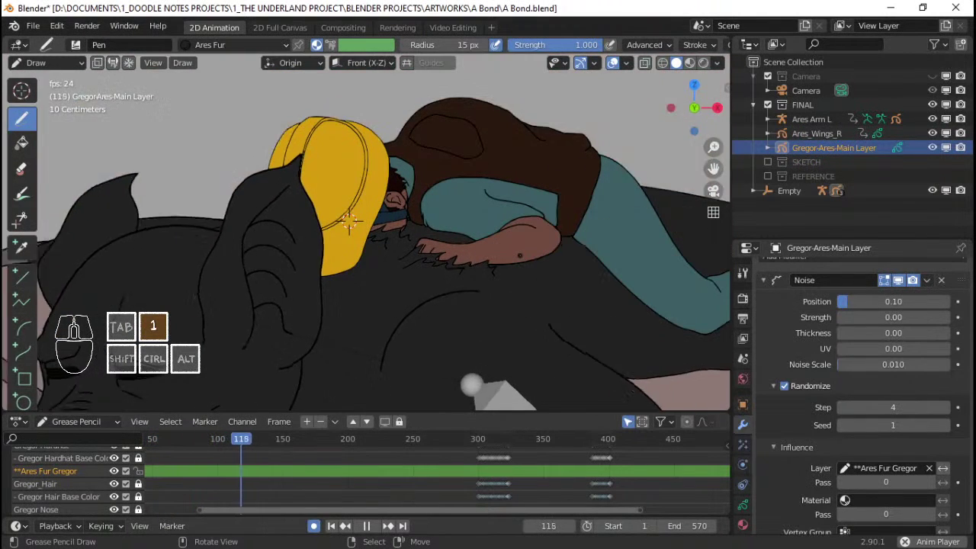
key(space)
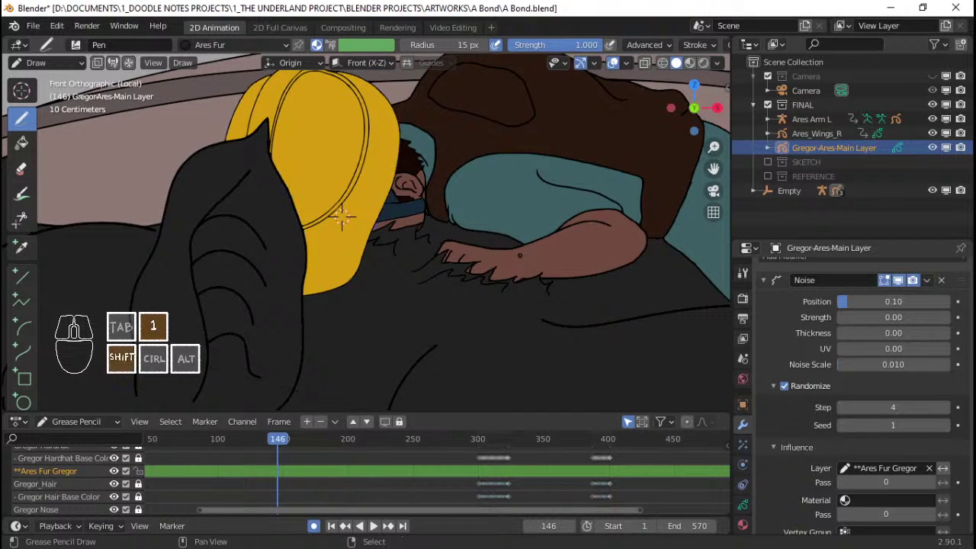
Step: Switch the Grease Pencil object to Object Mode and look at the scene through the camera
shift+middle_drag(341, 217, 310, 205)
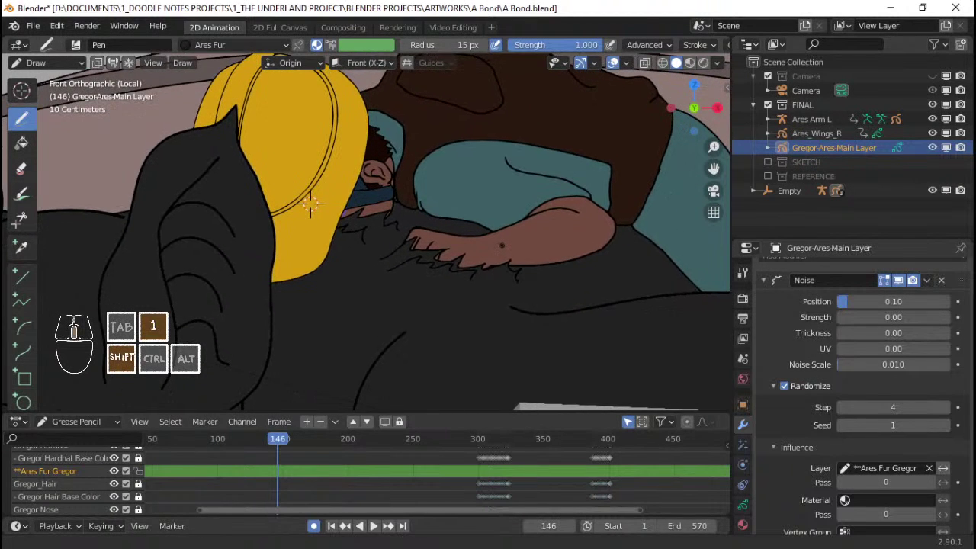
scroll(310, 204, up, 5)
key(ctrl+Tab)
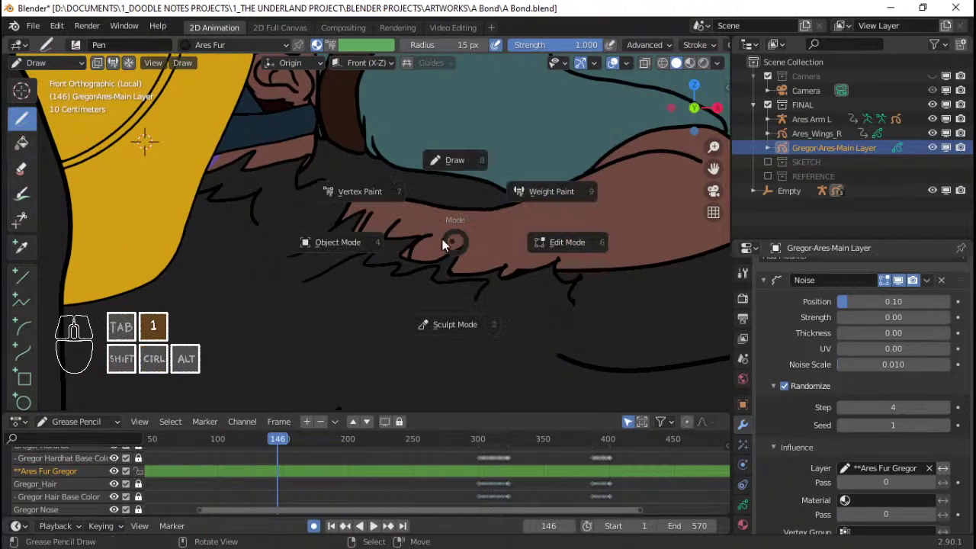
click(397, 236)
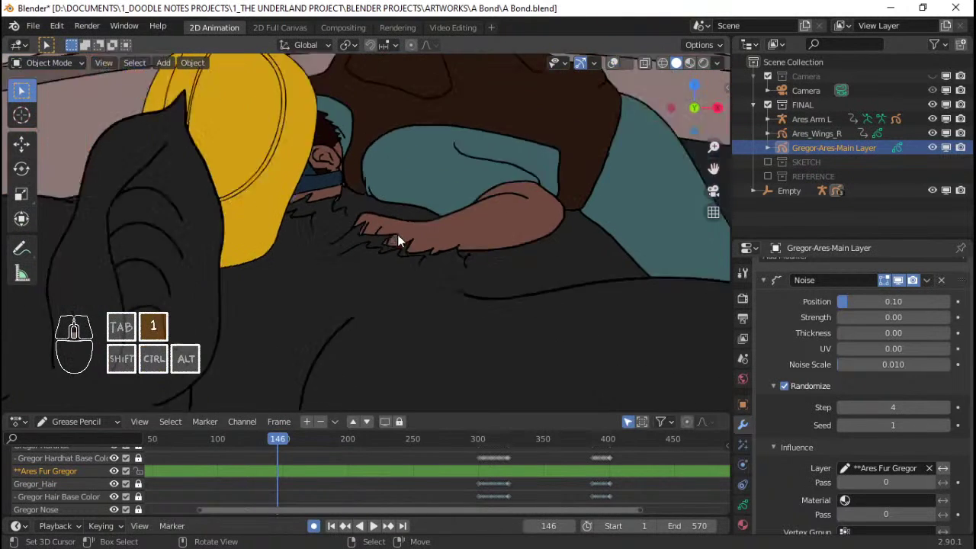
key(ctrl+Tab)
click(440, 239)
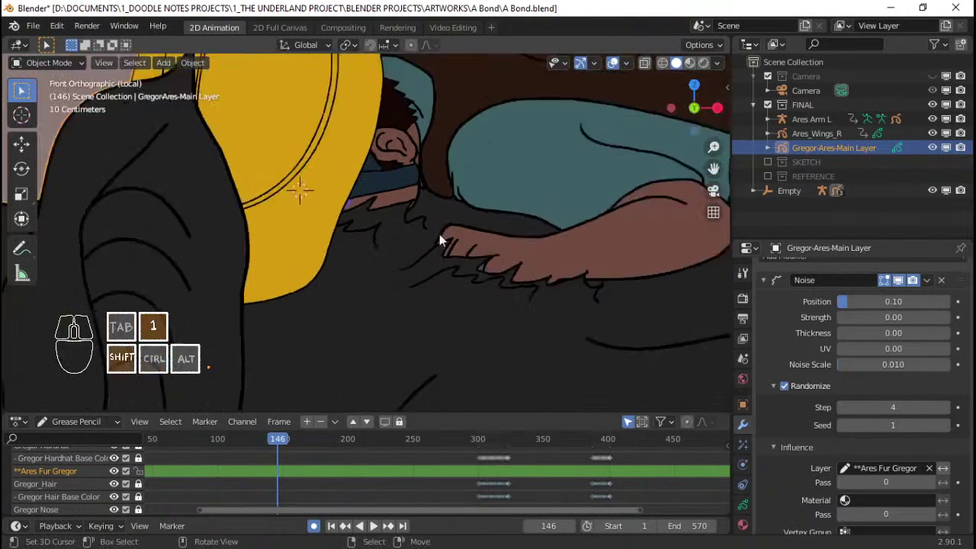
middle_drag(440, 240, 333, 279)
scroll(333, 279, down, 5)
middle_drag(283, 252, 362, 261)
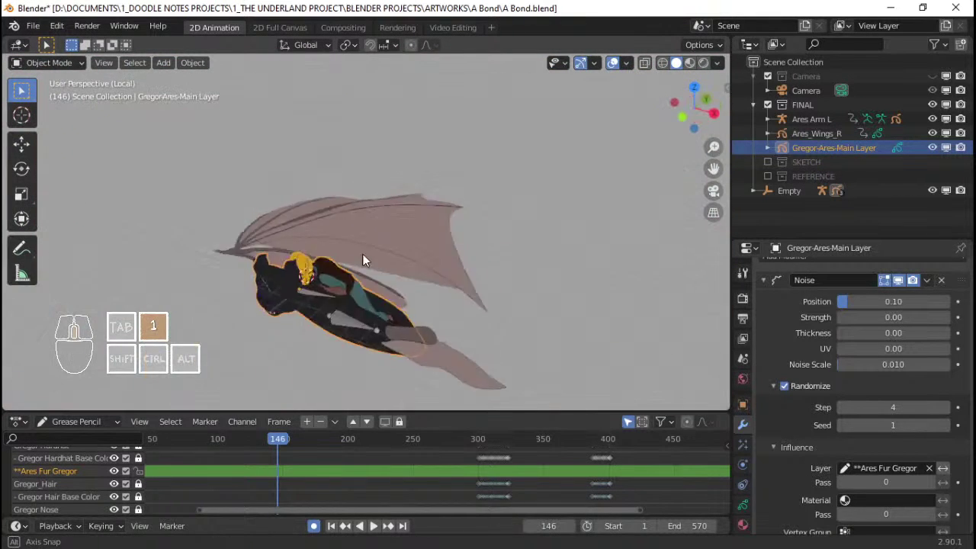
key(KP_0)
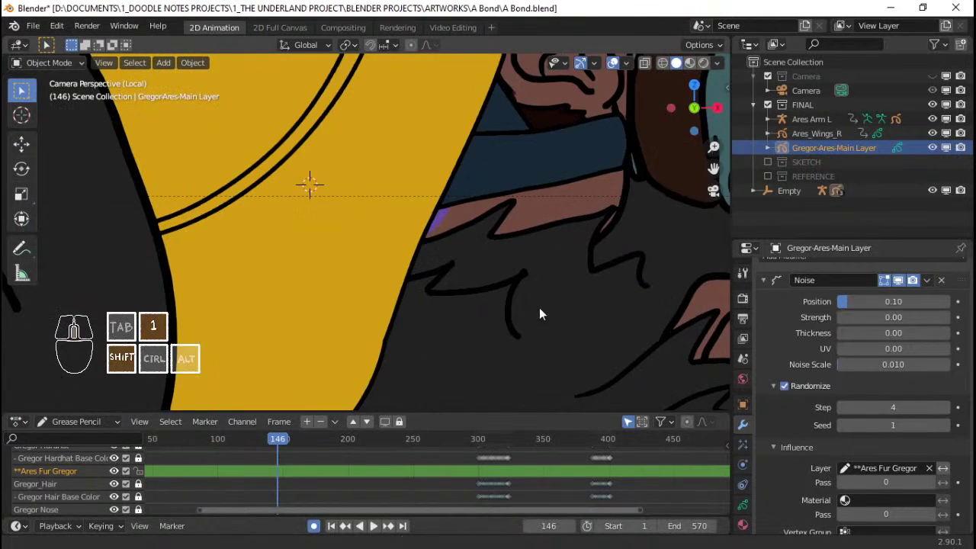
Step: In Edit Mode at frame 146, bend the long fur stroke beside the fingers downward with proportional editing, and play the result in Object Mode
mouse_move(539, 307)
shift+middle_down()
mouse_move(328, 235)
mouse_move(336, 271)
mouse_move(221, 288)
shift+middle_up()
key(Tab)
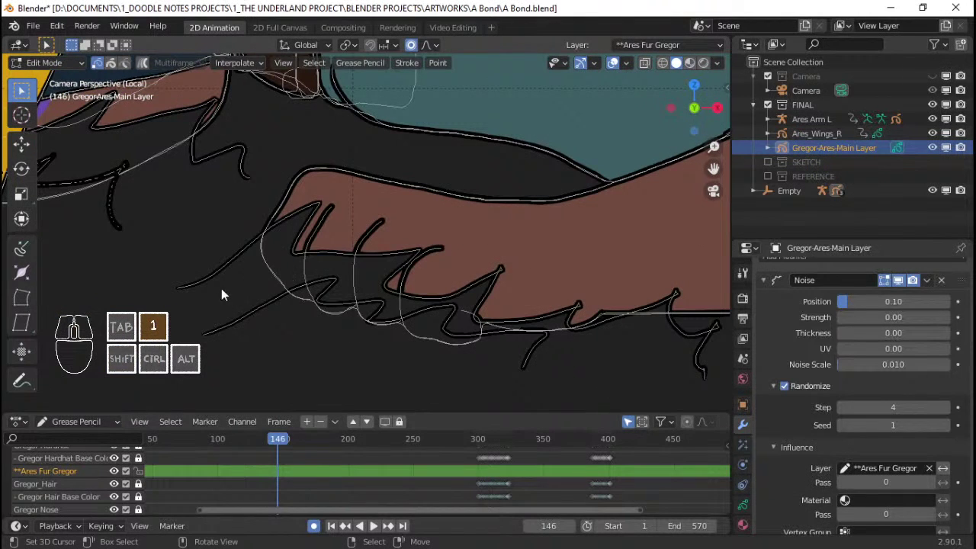
key(r)
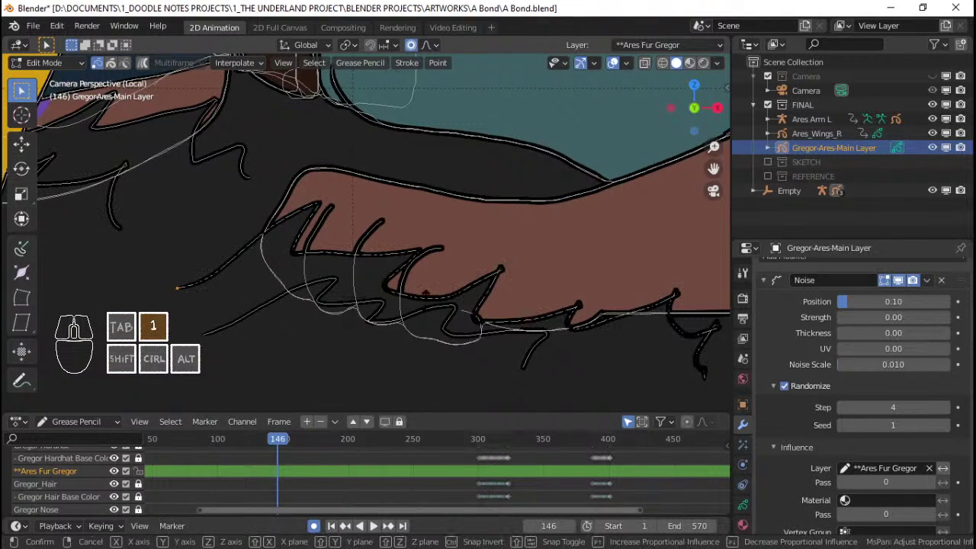
scroll(177, 288, down, 2)
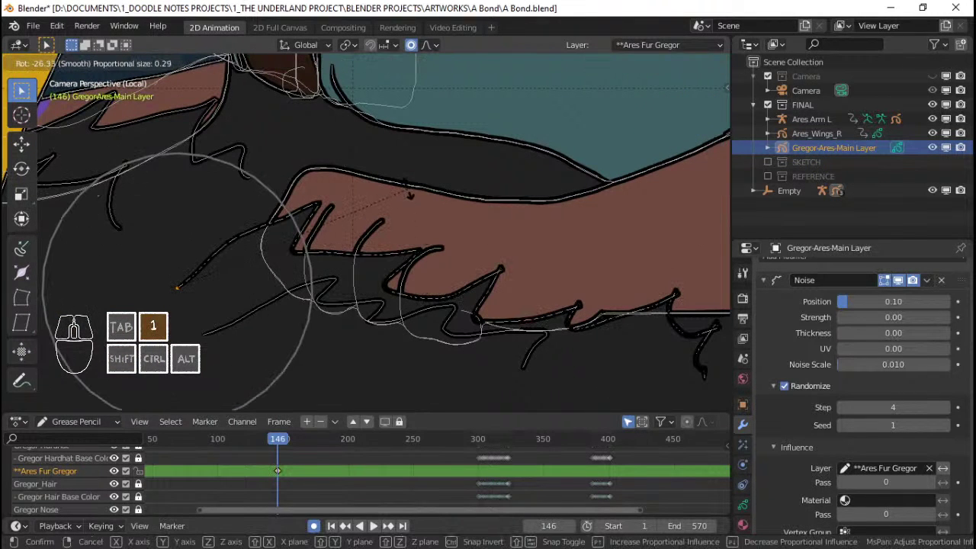
click(389, 214)
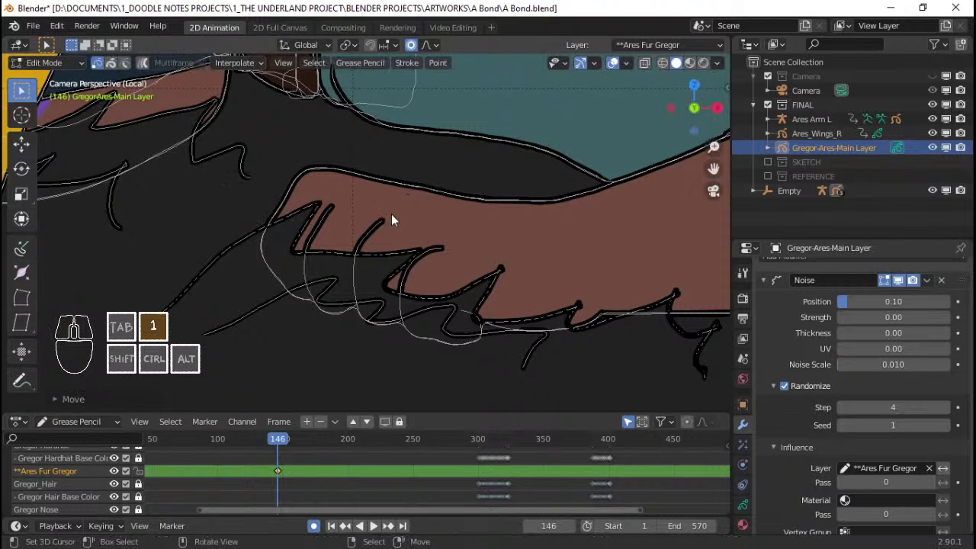
scroll(366, 249, down, 3)
key(Tab)
key(space)
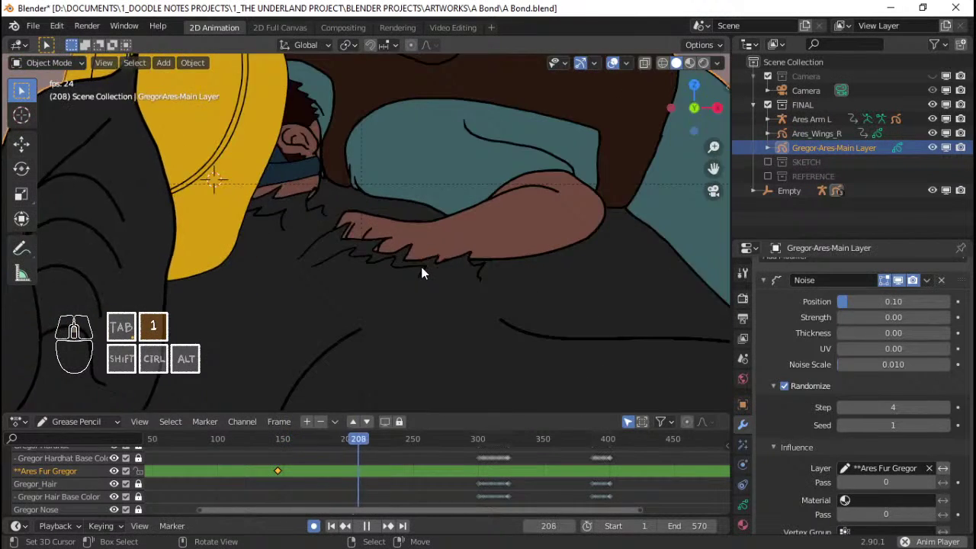
Step: Try a noise Position of about 0.29 during playback, set it back to 0.1, and replay from the first frame
mouse_move(875, 301)
mouse_down()
mouse_move(903, 301)
mouse_move(869, 302)
mouse_up()
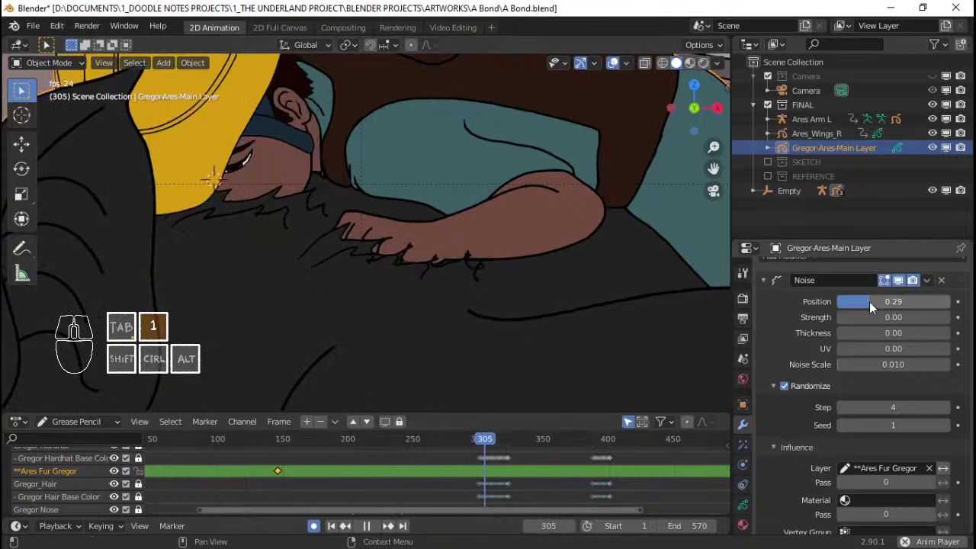
click(865, 301)
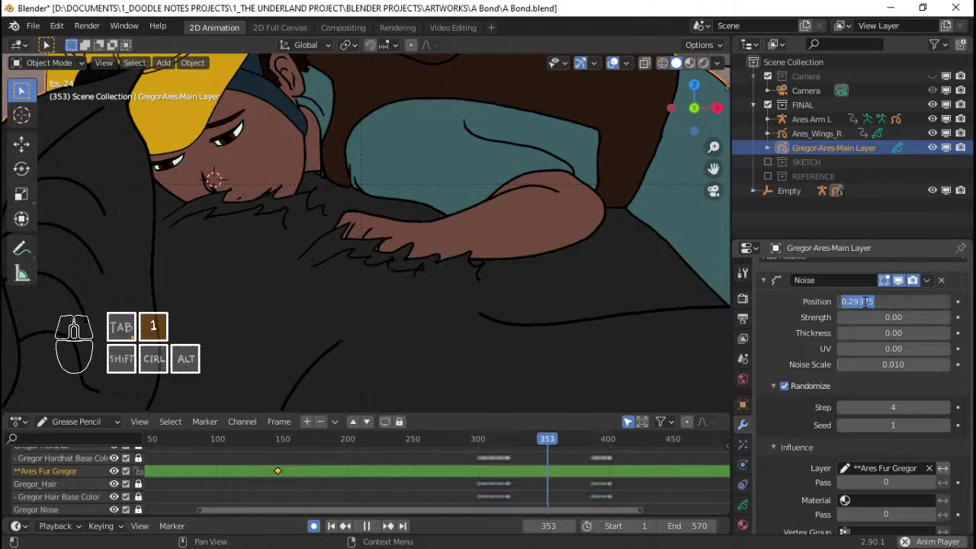
text(0.1)
key(Return)
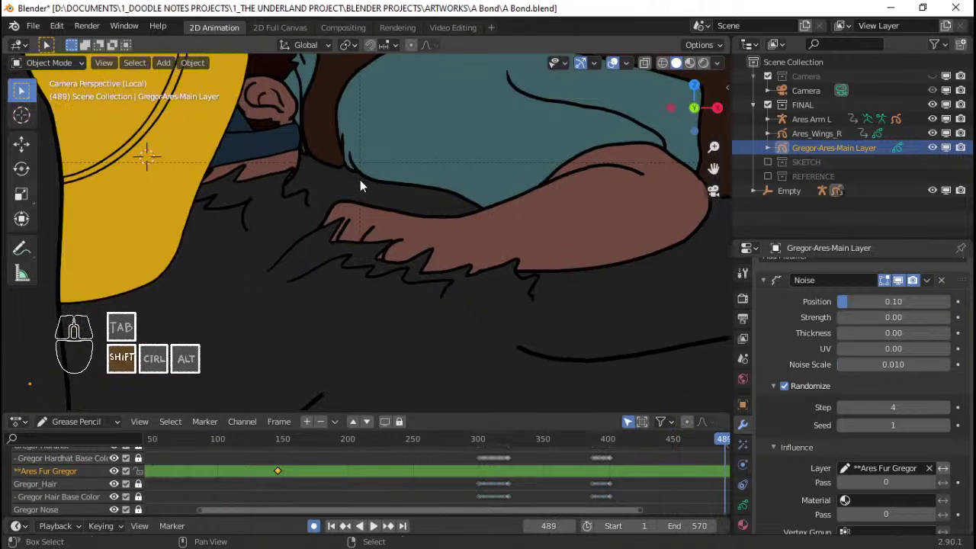
key(shift+Left)
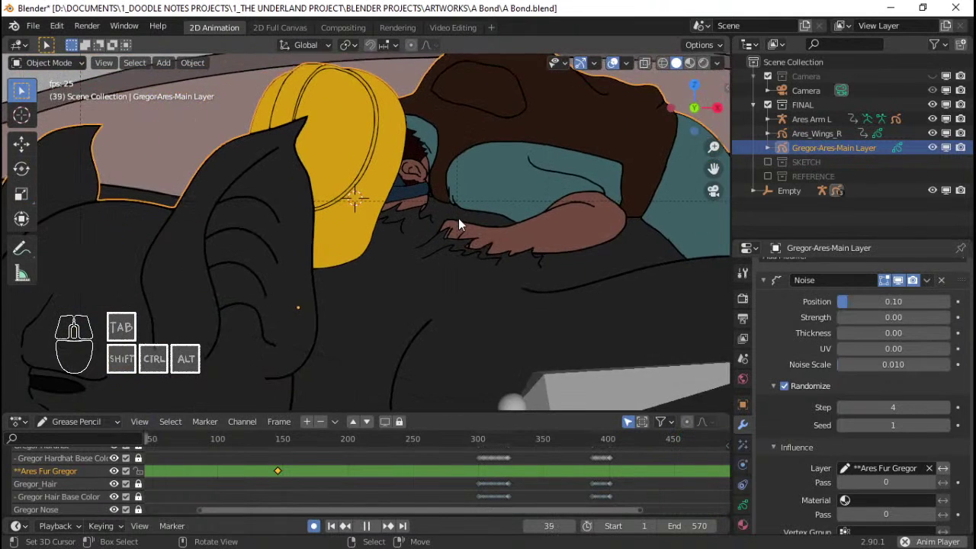
Step: Stop playback, disable Ares_Wings_R and Ares Arm L in viewports, and save the file
key(space)
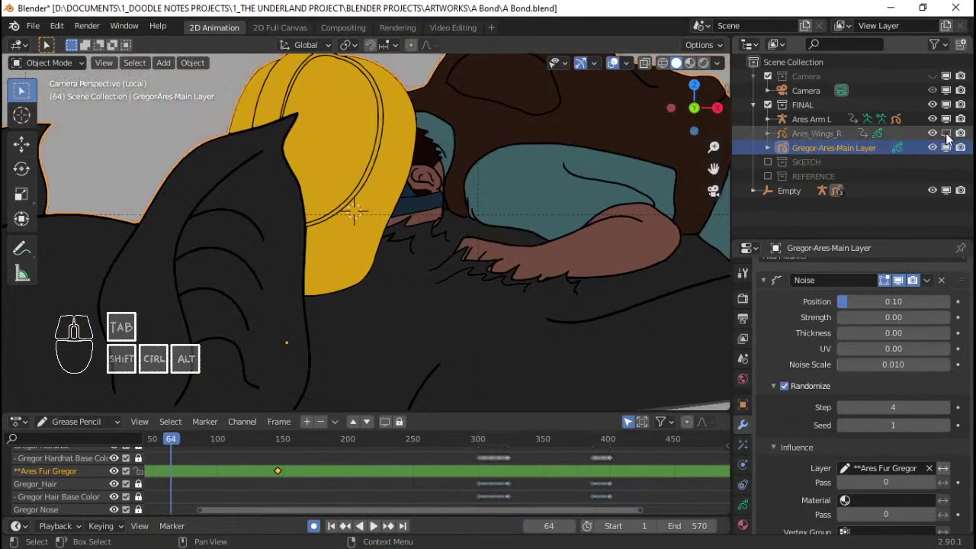
drag(932, 134, 936, 122)
key(ctrl+s)
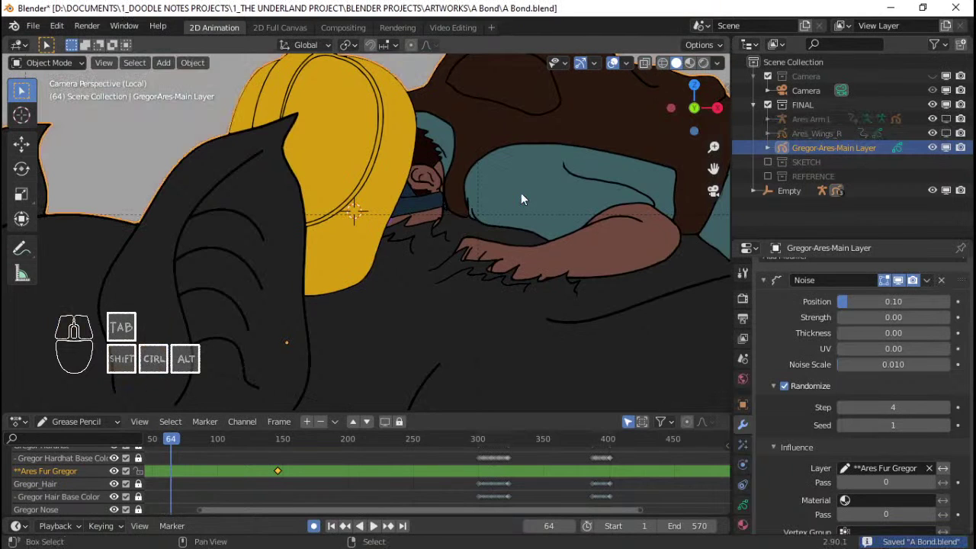
Step: Replay the animation from the first frame to about frame 151, checking the fur around the face and hand up close
key(shift+Left)
key(space)
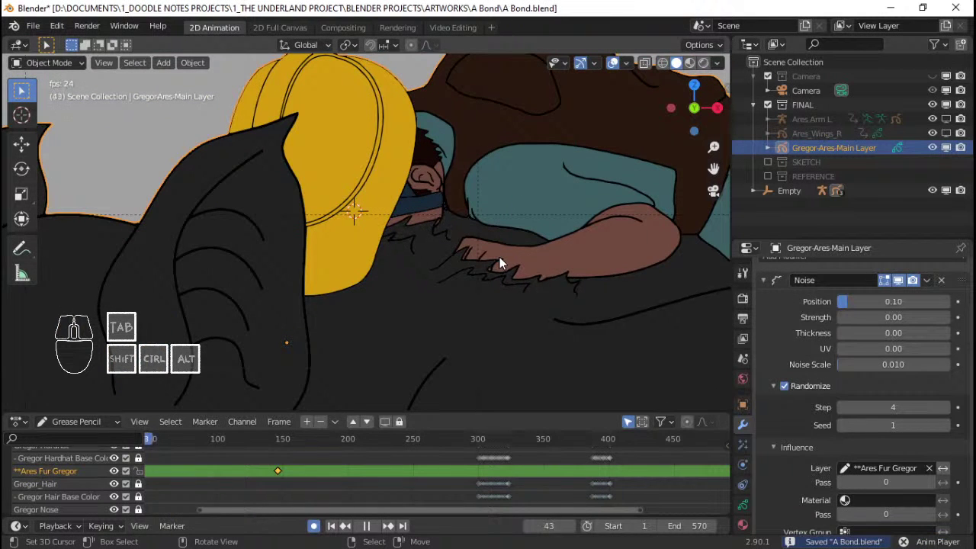
key(space)
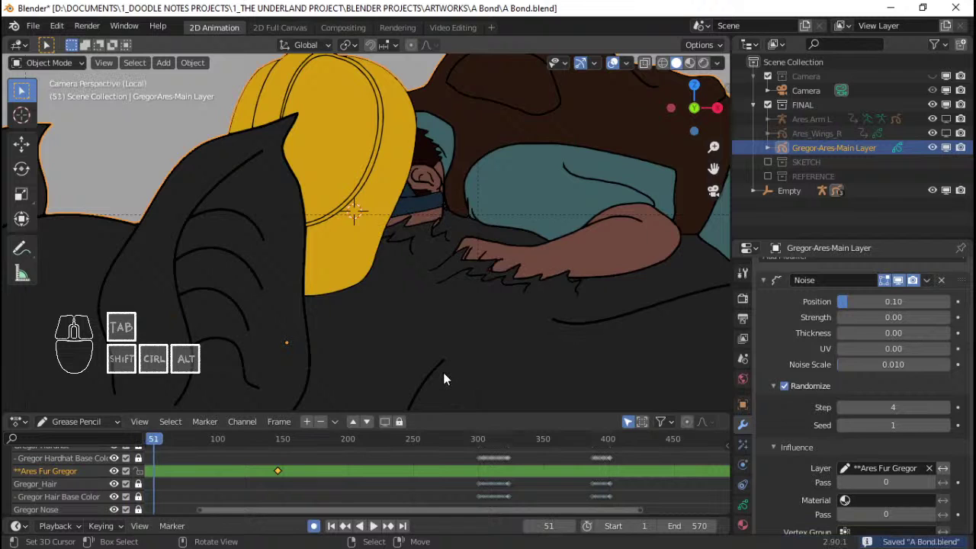
key(3)
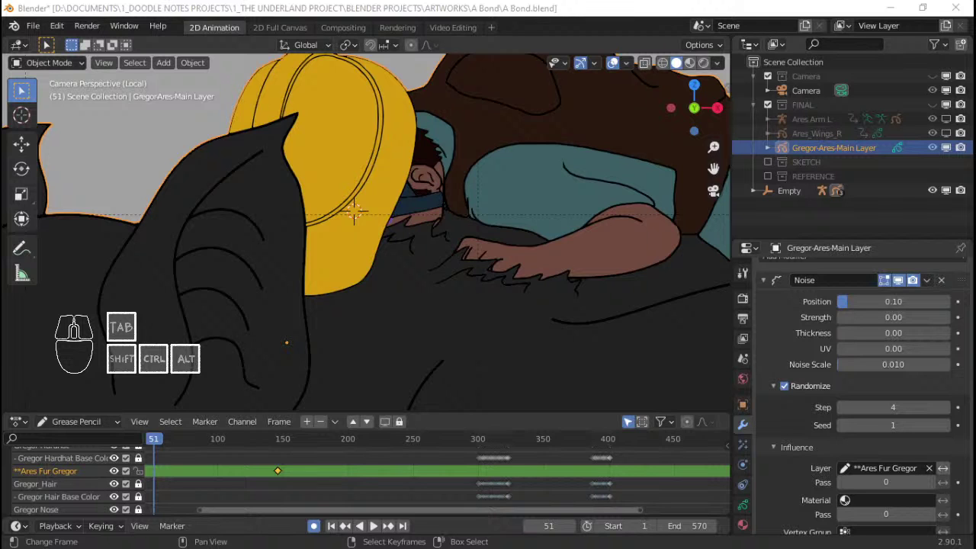
key(space)
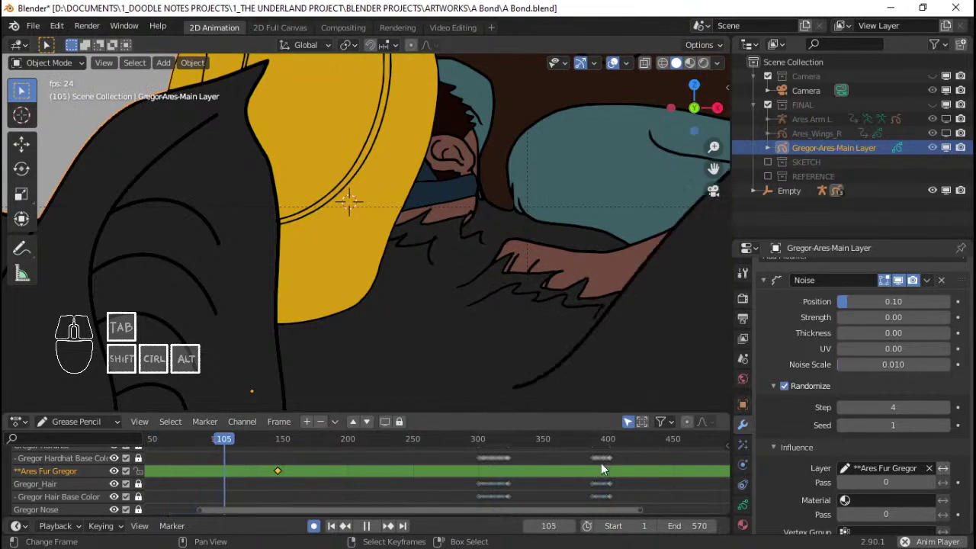
key(space)
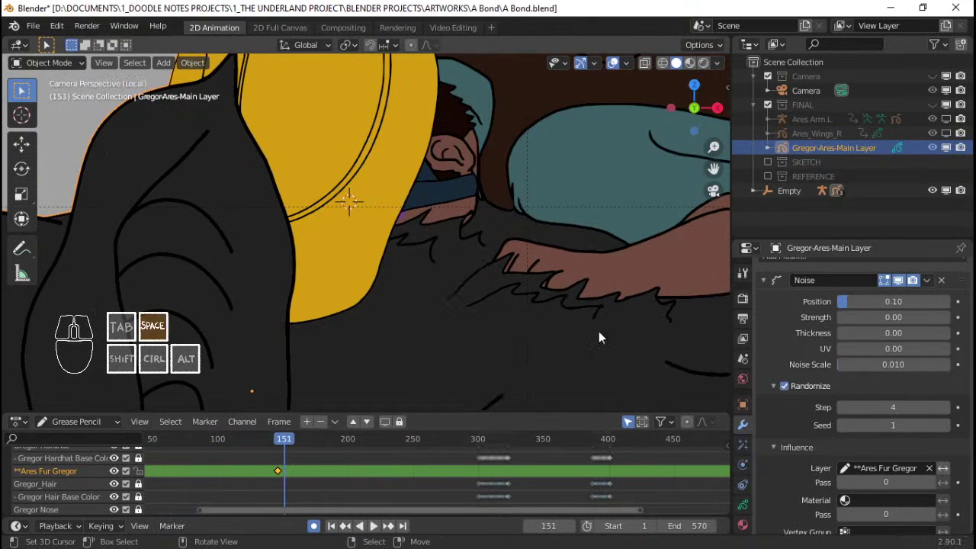
Step: Delete the fur layer's keyframe at frame 1, snap its frame 146 keyframe to frame 1, and play the animation
scroll(520, 477, down, 3)
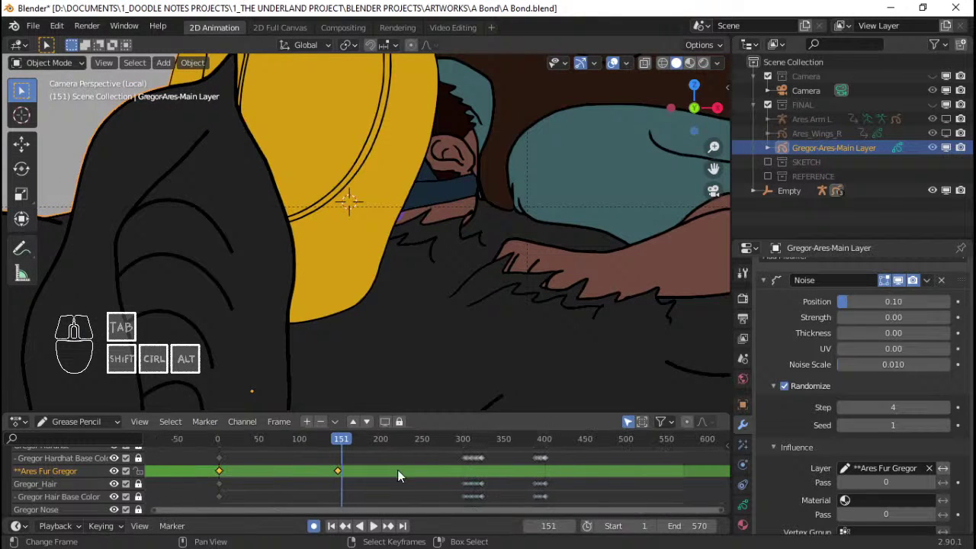
key(shift+Left)
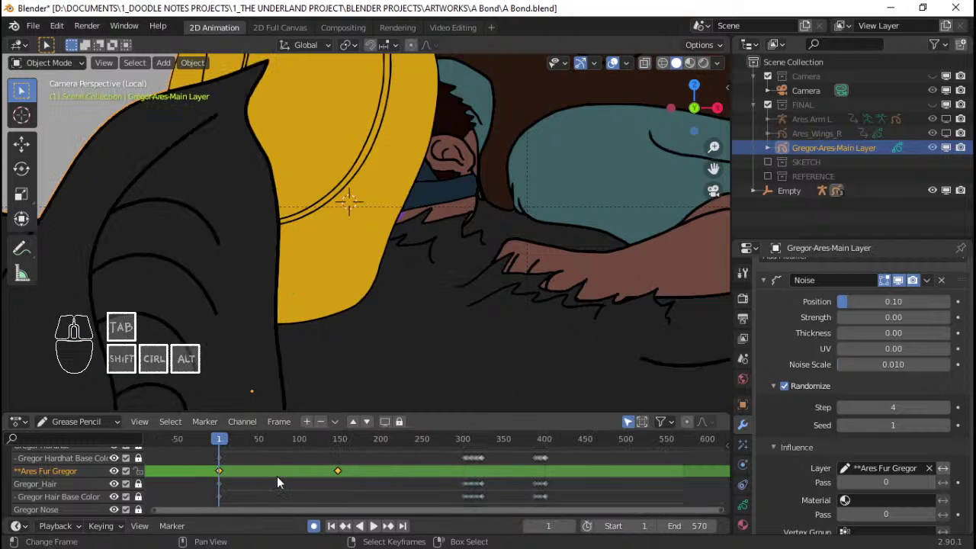
right_click(221, 468)
key(x)
click(221, 468)
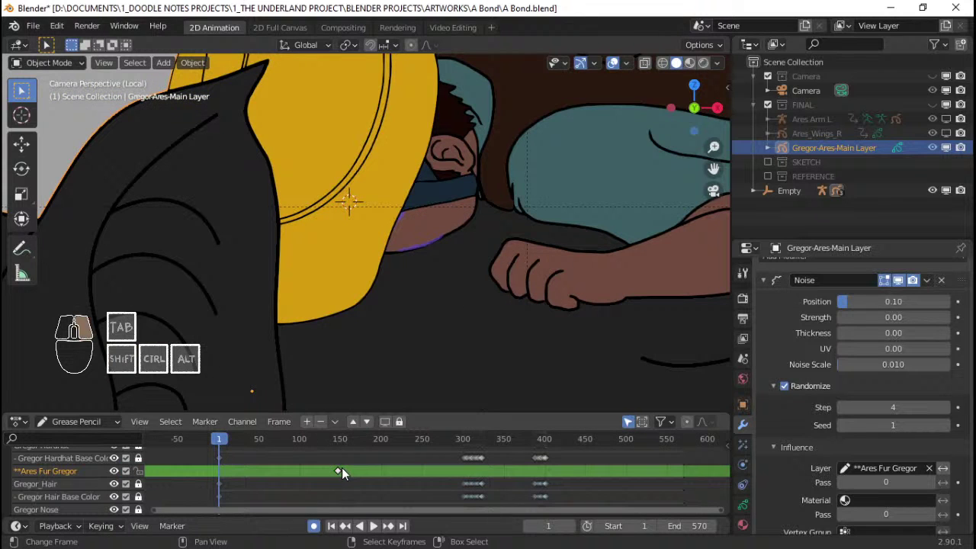
key(shift+s)
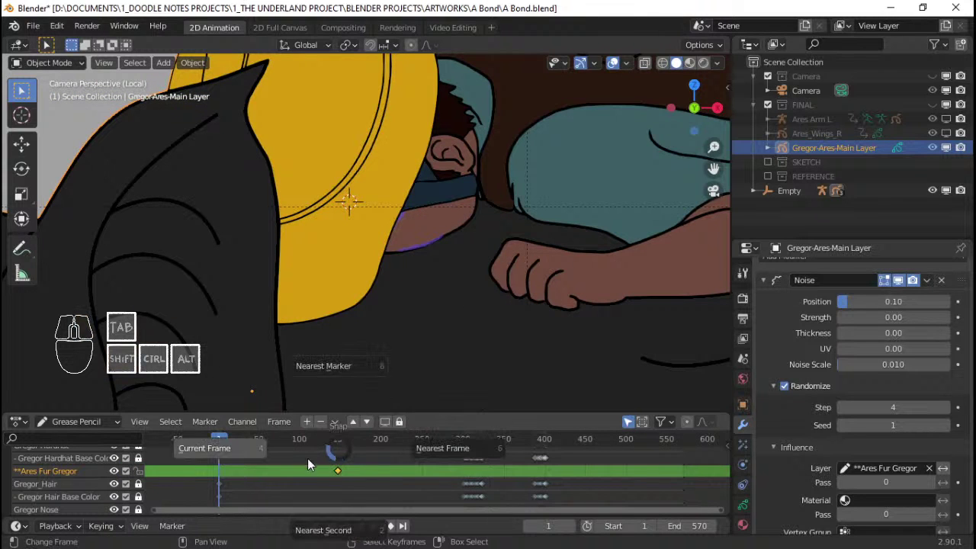
click(243, 451)
key(space)
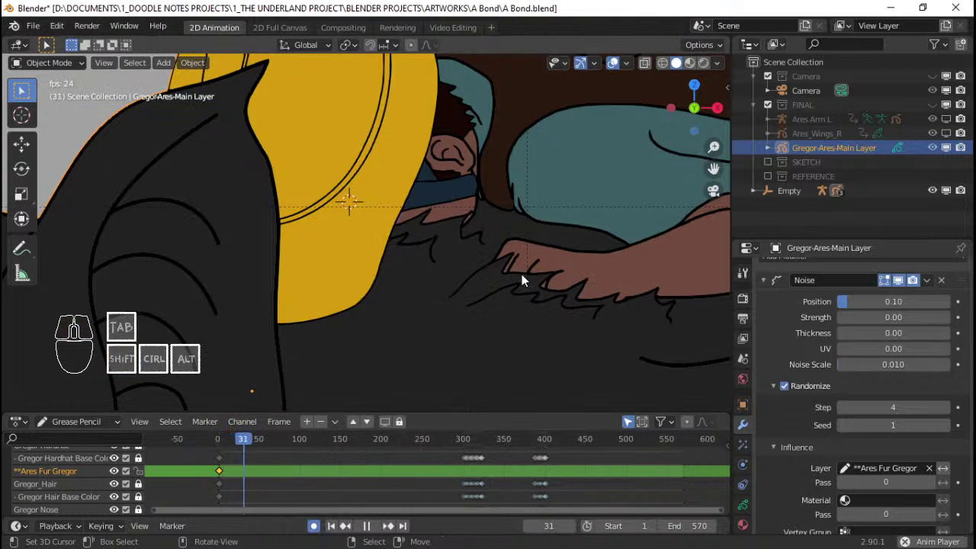
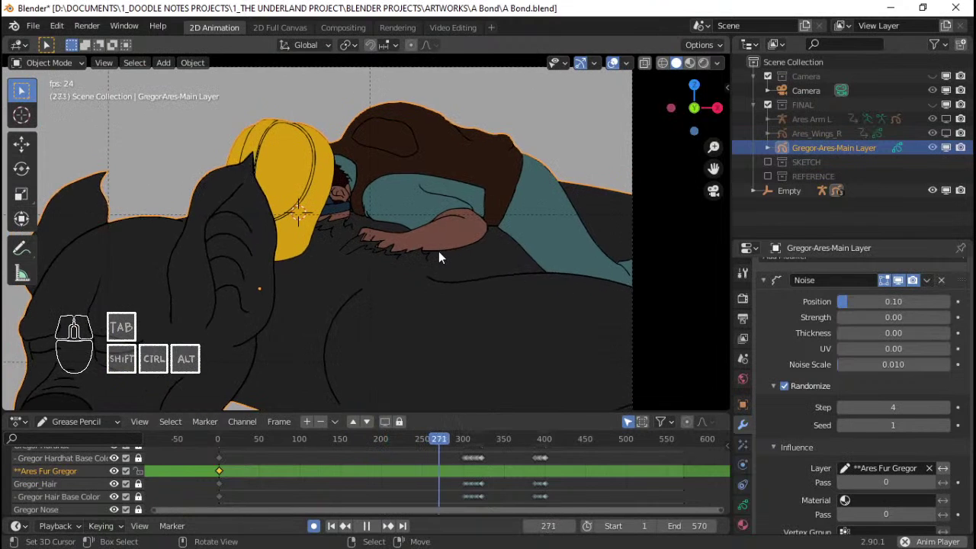
Step: Continue playing the animation with pauses to about frame 387, checking the fur around the face and hand near and far
key(space)
key(space)
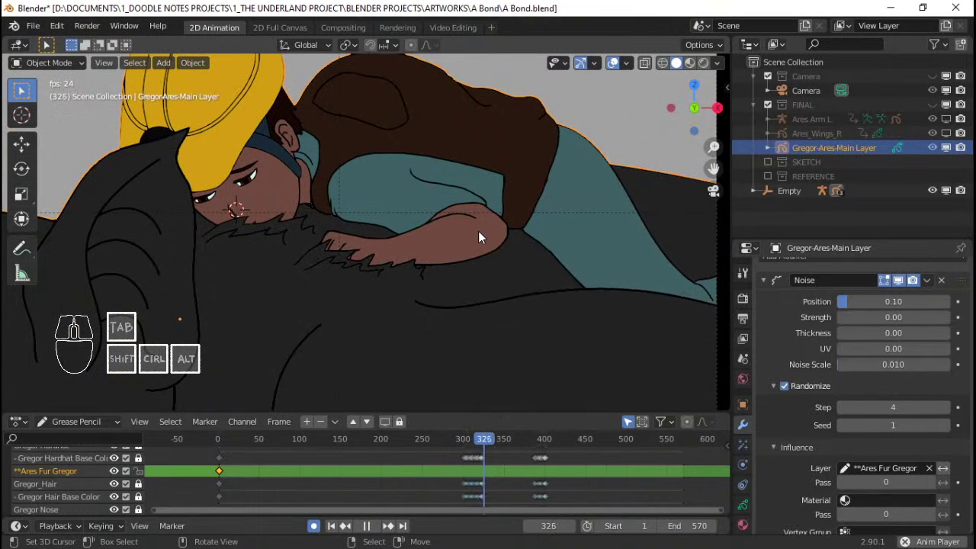
key(space)
scroll(478, 231, down, 3)
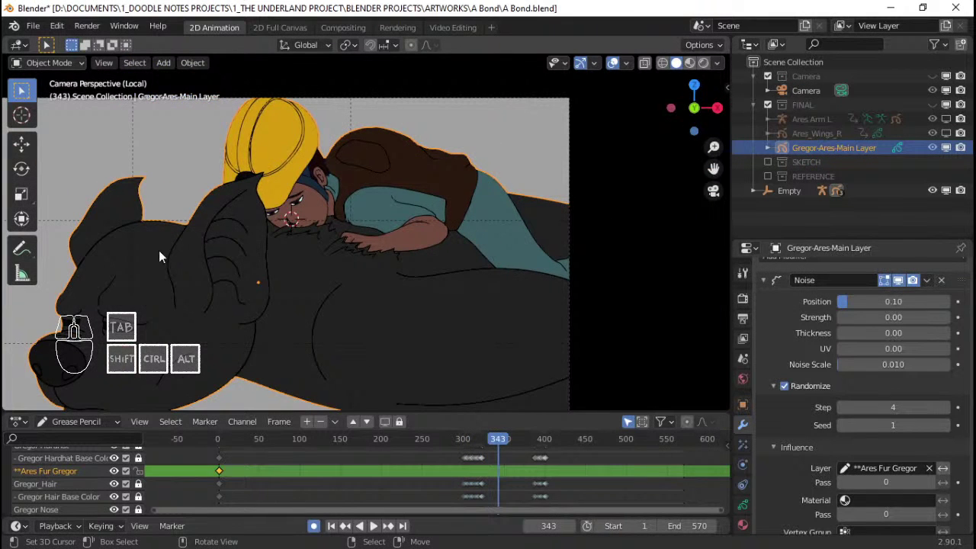
scroll(179, 258, down, 2)
scroll(374, 221, up, 5)
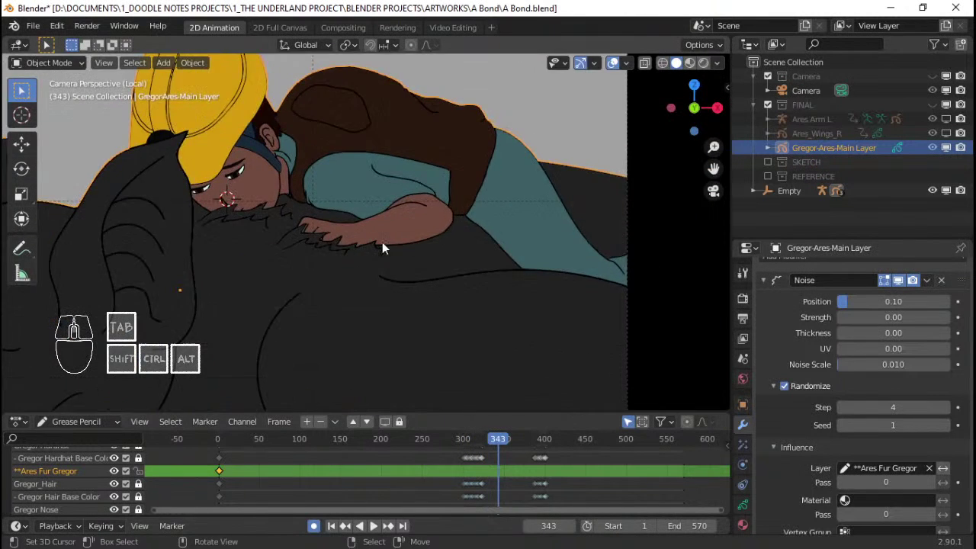
key(space)
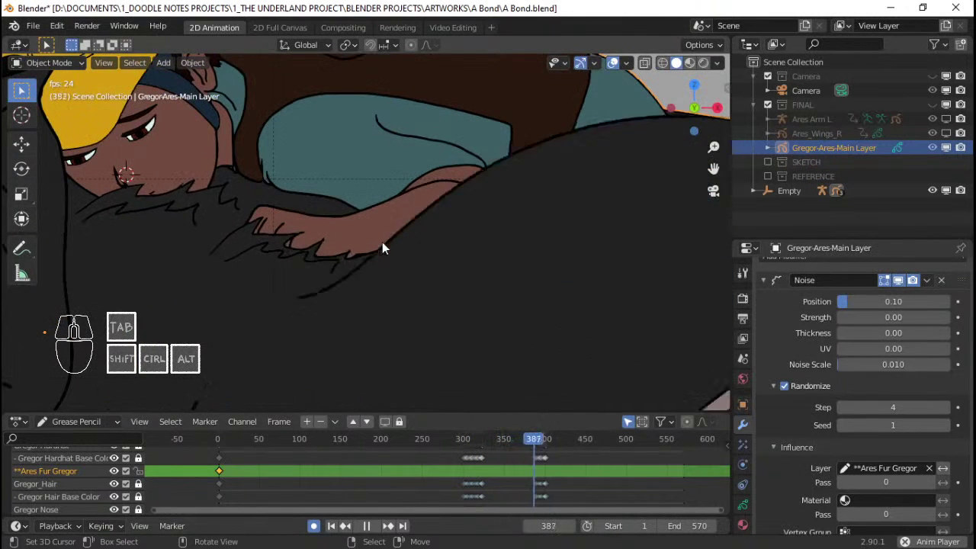
Step: Replay the animation from the first frame to about frame 178, watching the fur movement up close
key(space)
key(shift+Left)
key(space)
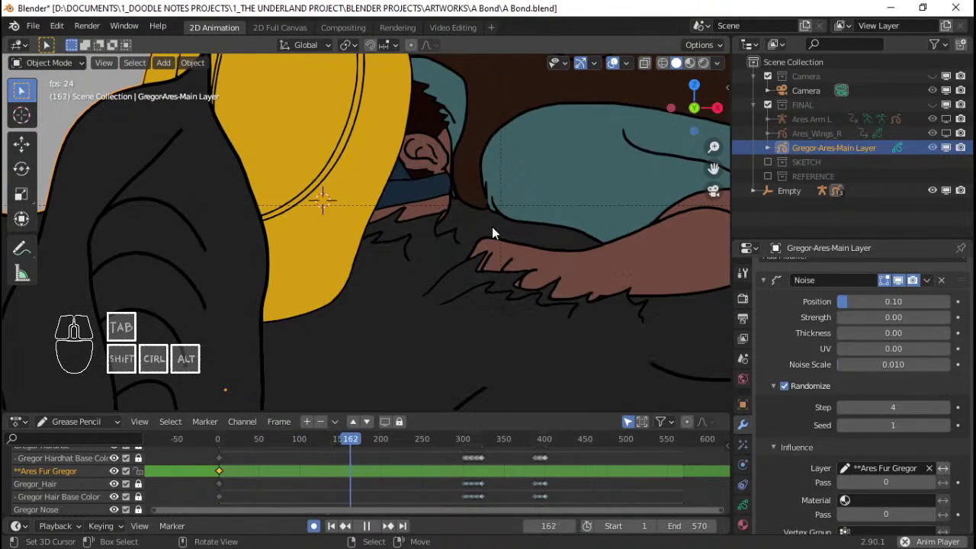
key(space)
Step: Limit the Noise modifier's influence to the Ares Fur material and clear its layer filter
scroll(838, 350, down, 4)
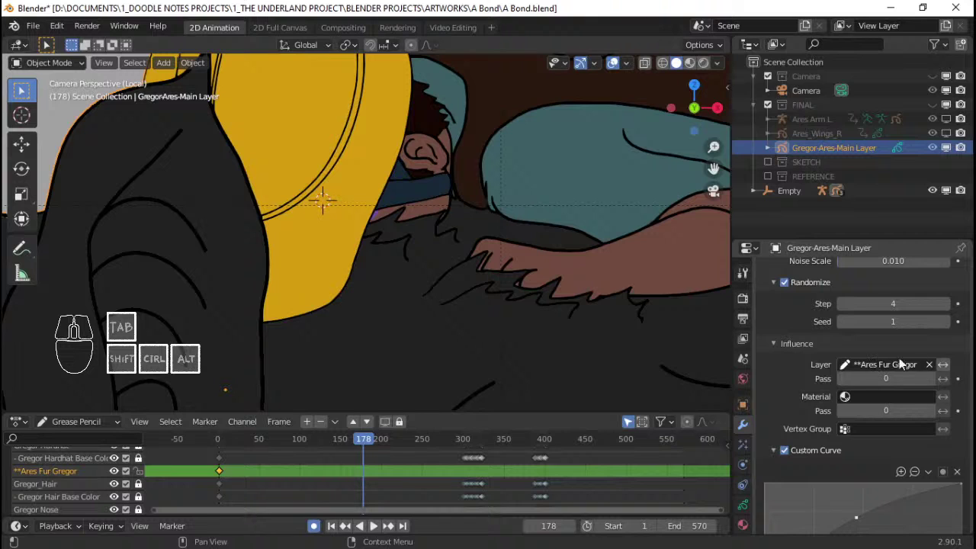
click(879, 395)
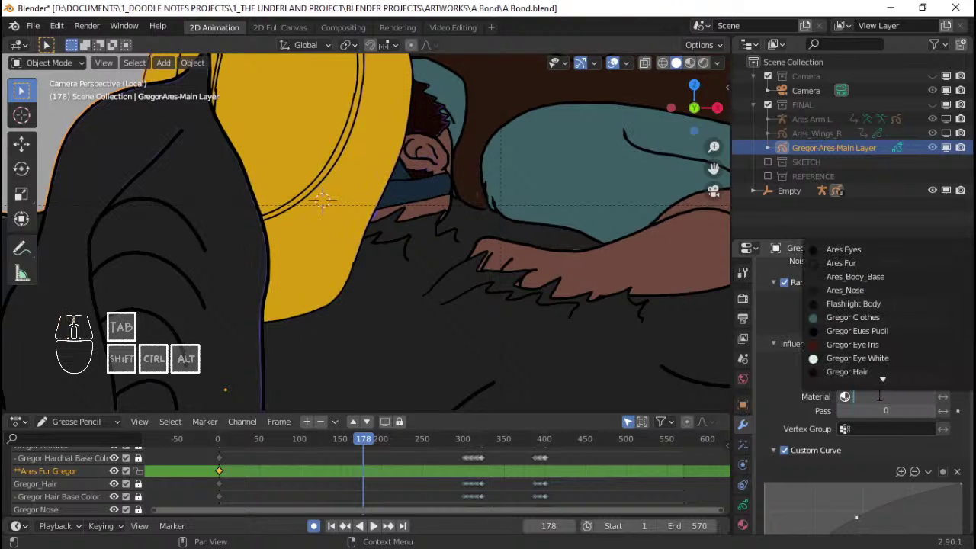
click(876, 264)
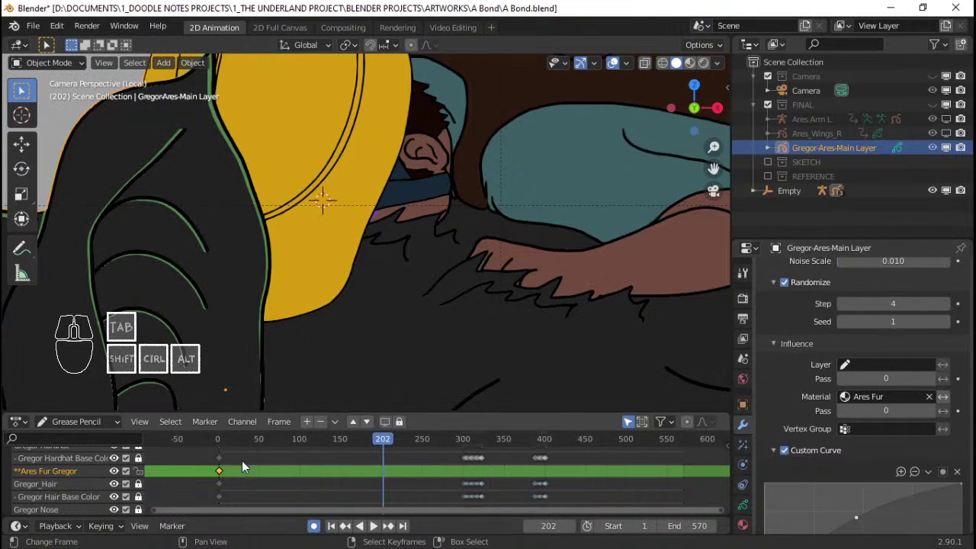
Step: Play the animation to about frame 339, checking how the material-filtered noise moves the fur around the hand and face
click(214, 463)
key(space)
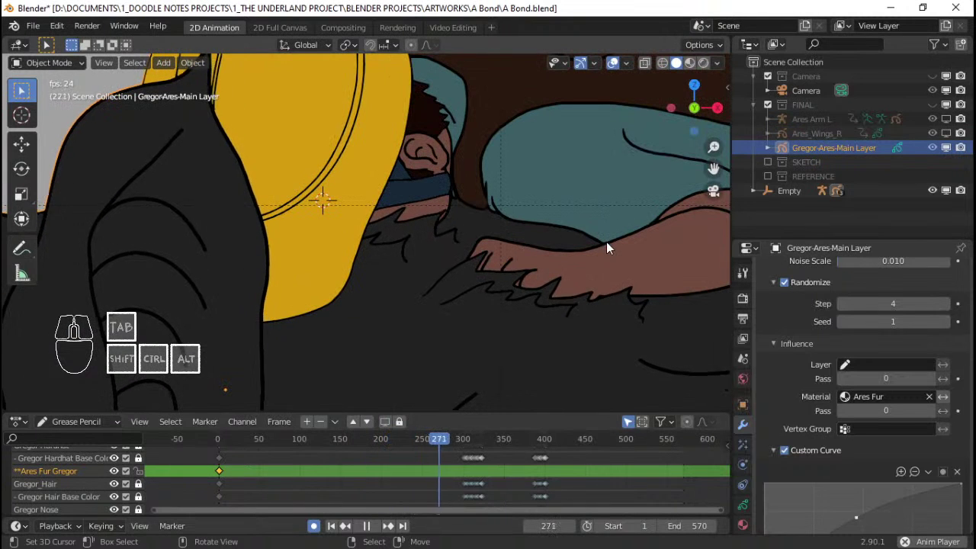
key(space)
key(space)
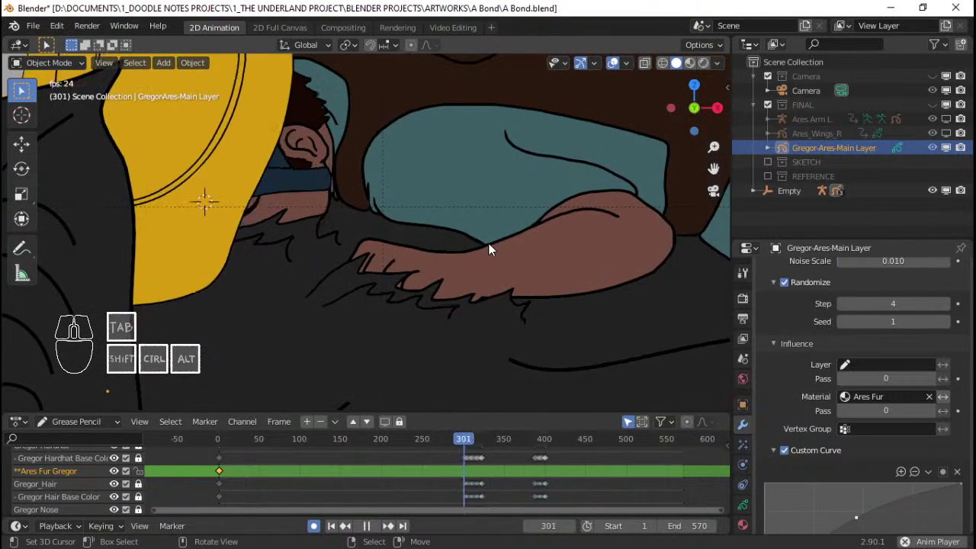
key(space)
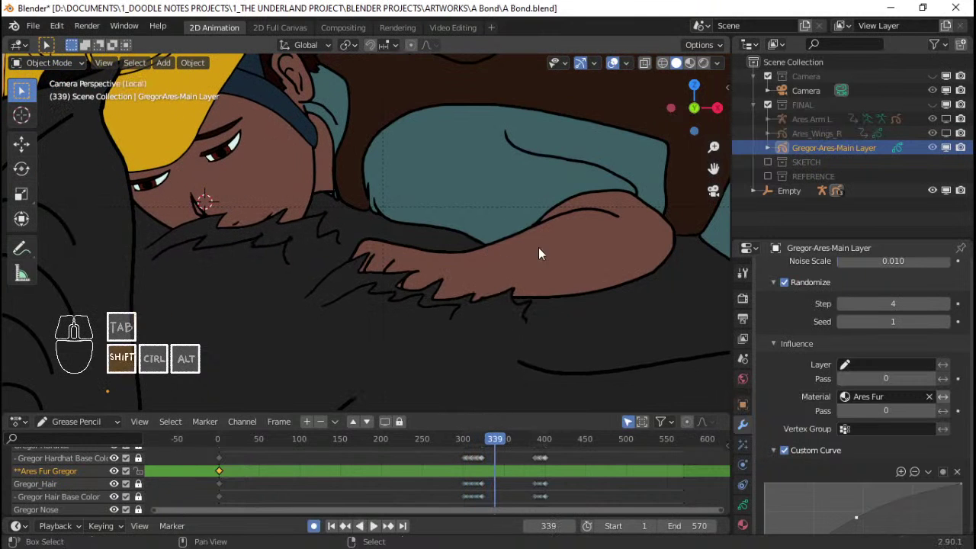
Step: Examine the fur strokes by the face and hand up close during playback to frame 551, ending on the full camera frame
shift+middle_drag(538, 247, 493, 261)
scroll(493, 261, up, 2)
shift+middle_drag(316, 257, 448, 268)
scroll(448, 267, up, 2)
key(space)
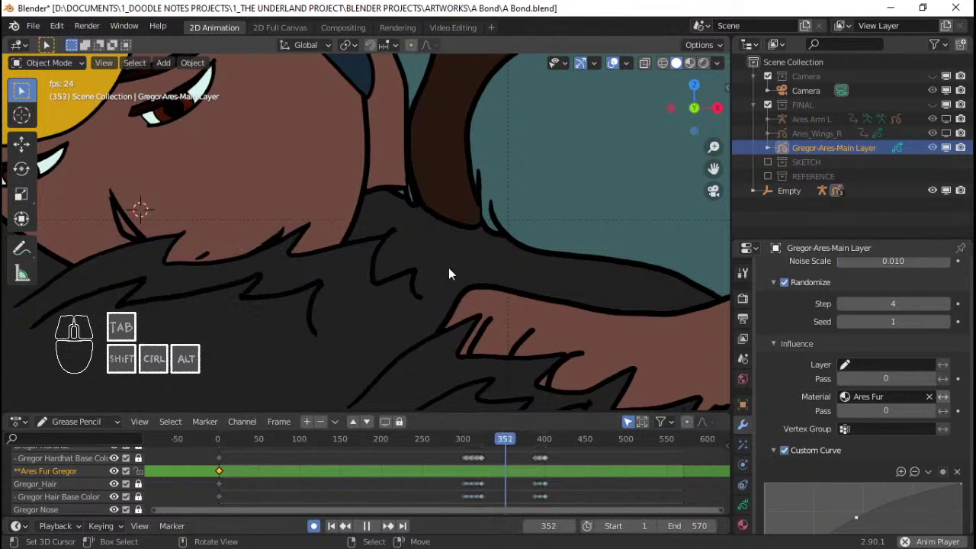
shift+middle_drag(338, 253, 471, 238)
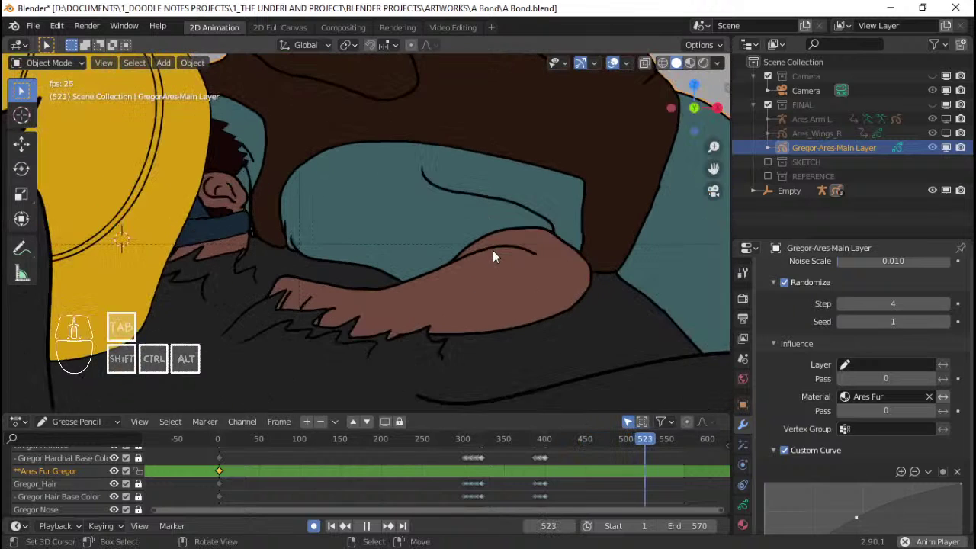
key(space)
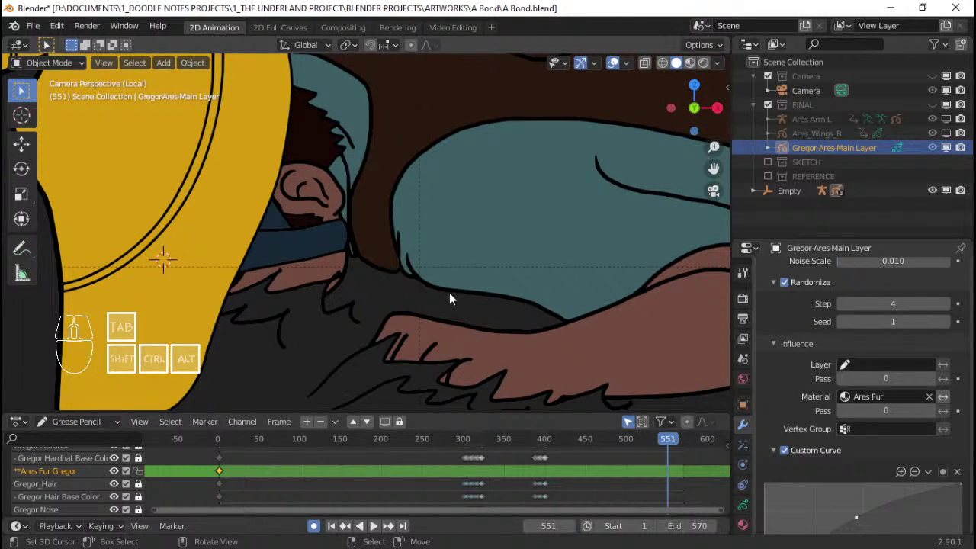
scroll(457, 289, down, 6)
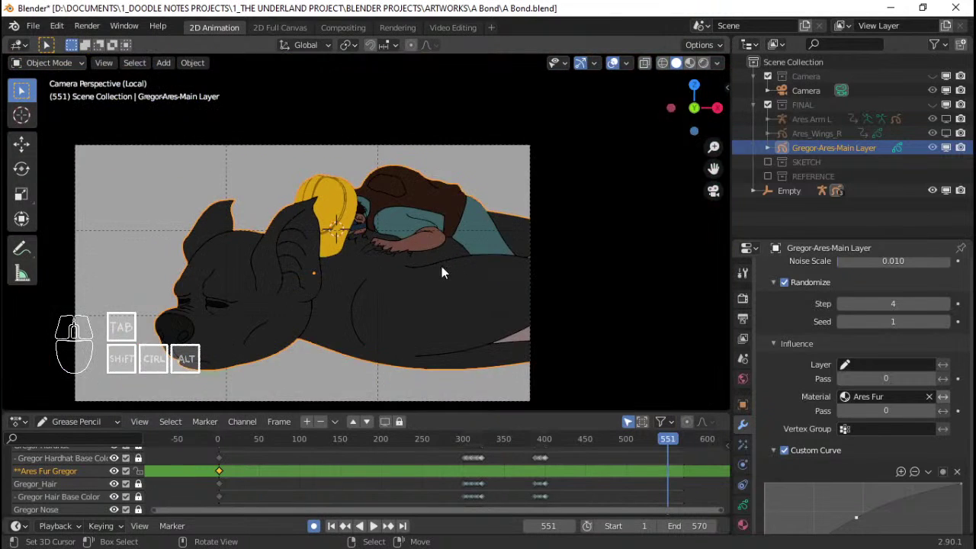
Step: In Edit Mode, select the whole lower fur stroke under the boy's hand and jump to frame 1
scroll(441, 272, up, 6)
key(Tab)
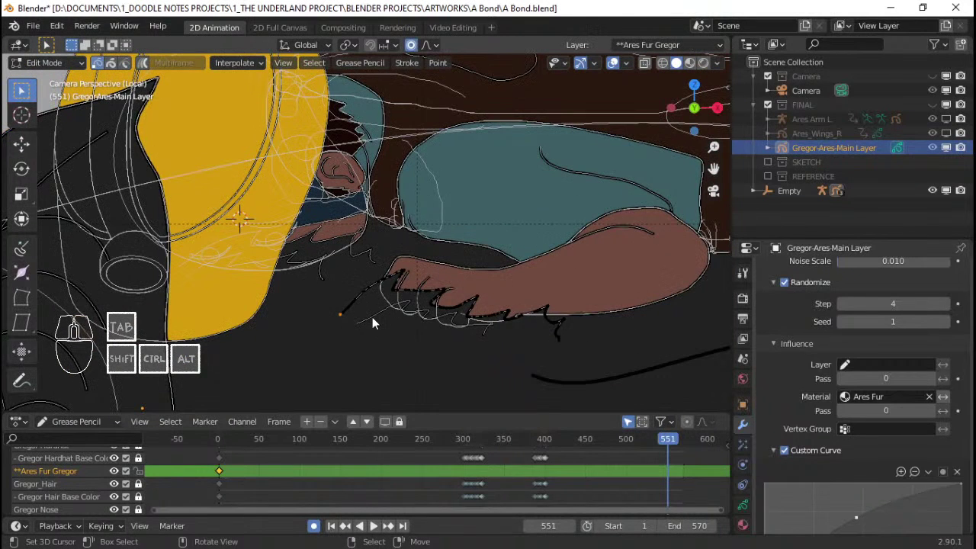
click(372, 317)
key(ctrl+l)
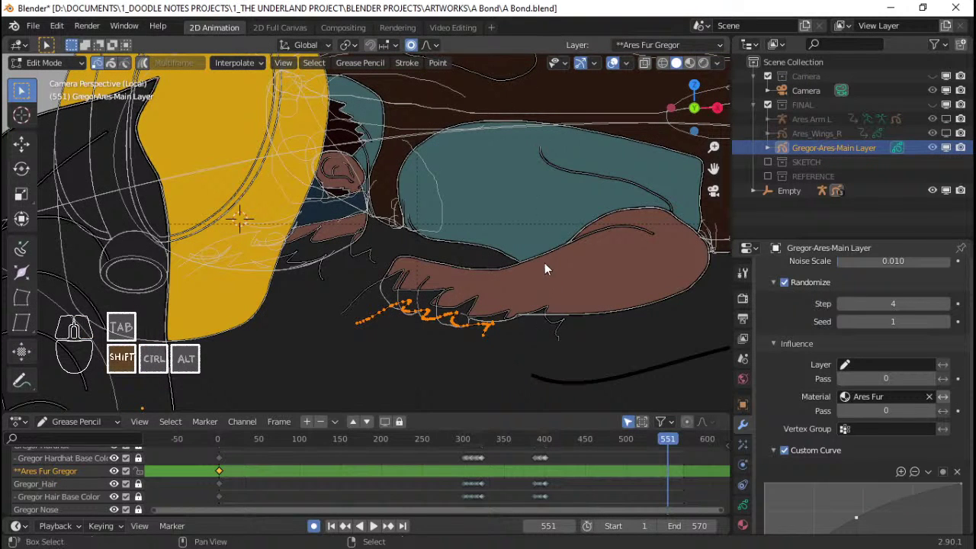
key(shift+Left)
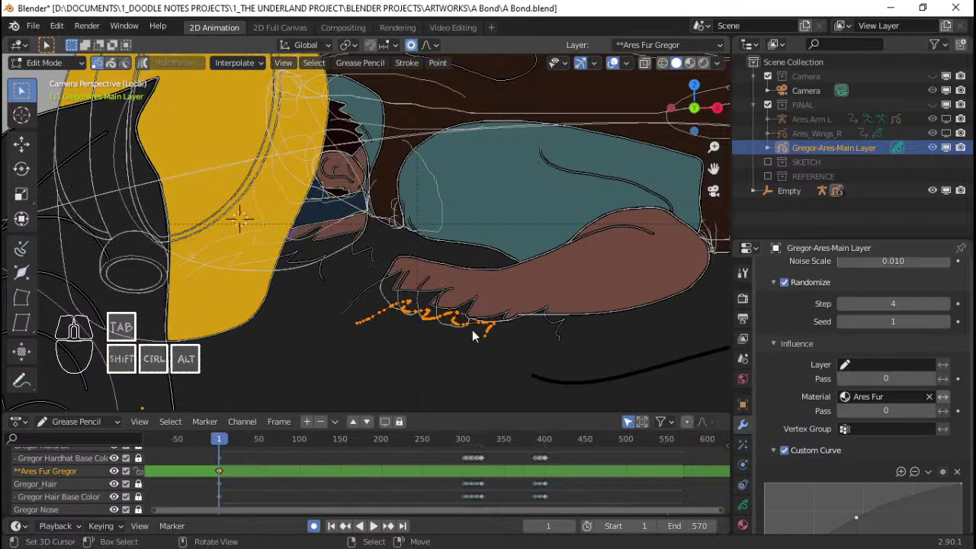
Step: Select all strokes of the fur layer in Edit Mode and show the drawing's layer list
scroll(473, 320, down, 5)
key(Tab)
scroll(472, 316, up, 3)
key(Tab)
key(a)
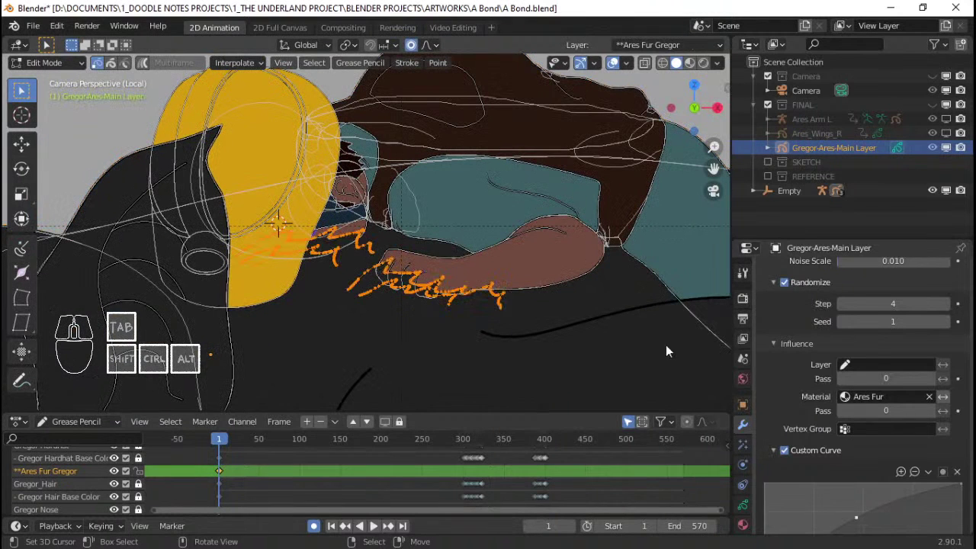
click(743, 485)
click(743, 504)
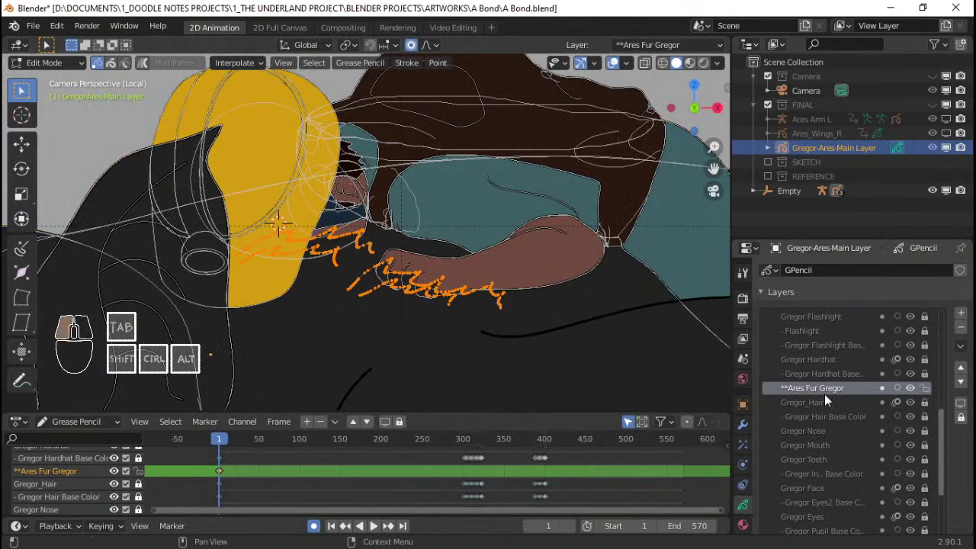
Step: Clear the selection and pick individual strokes and points in the fur under the boy's hand
scroll(534, 335, up, 3)
key(alt+a)
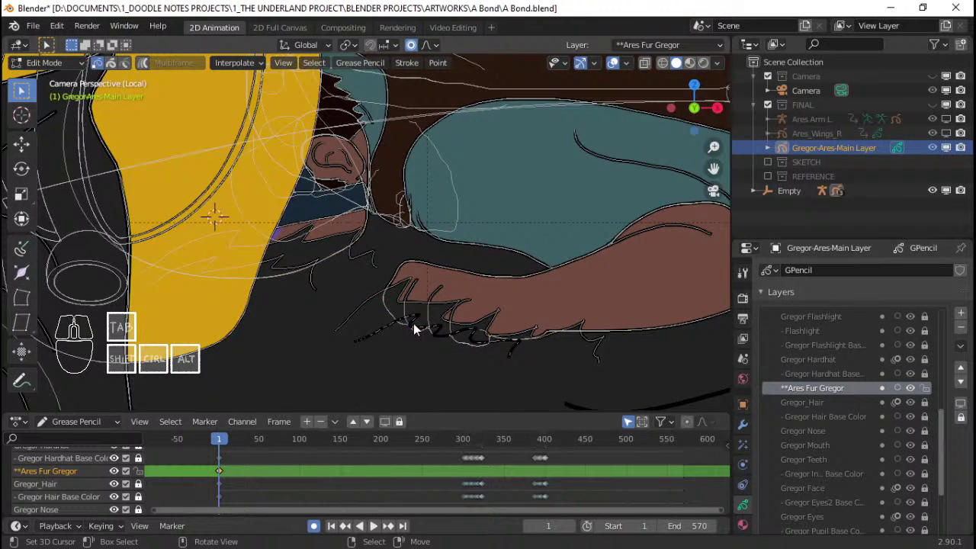
key(ctrl)
ctrl+click(416, 328)
scroll(532, 198, down, 2)
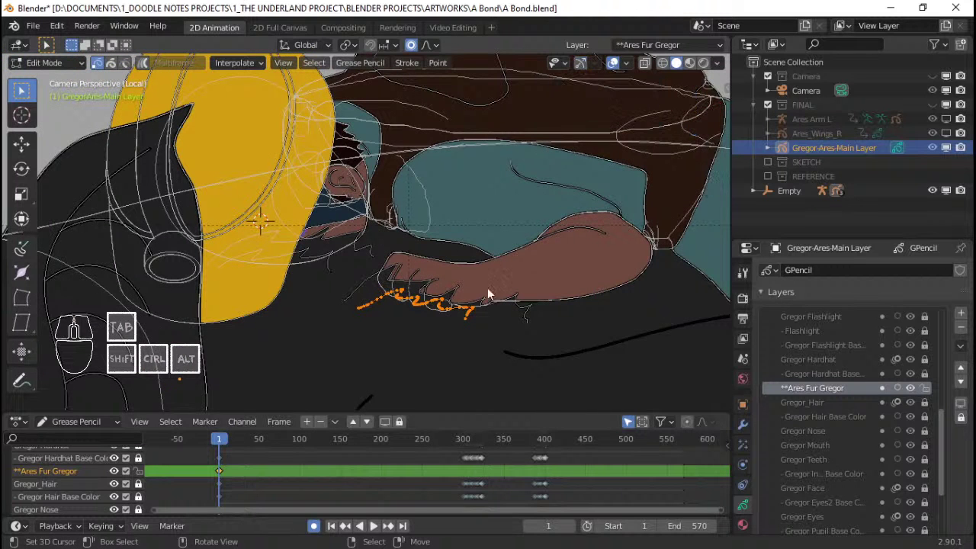
scroll(495, 301, up, 2)
click(479, 334)
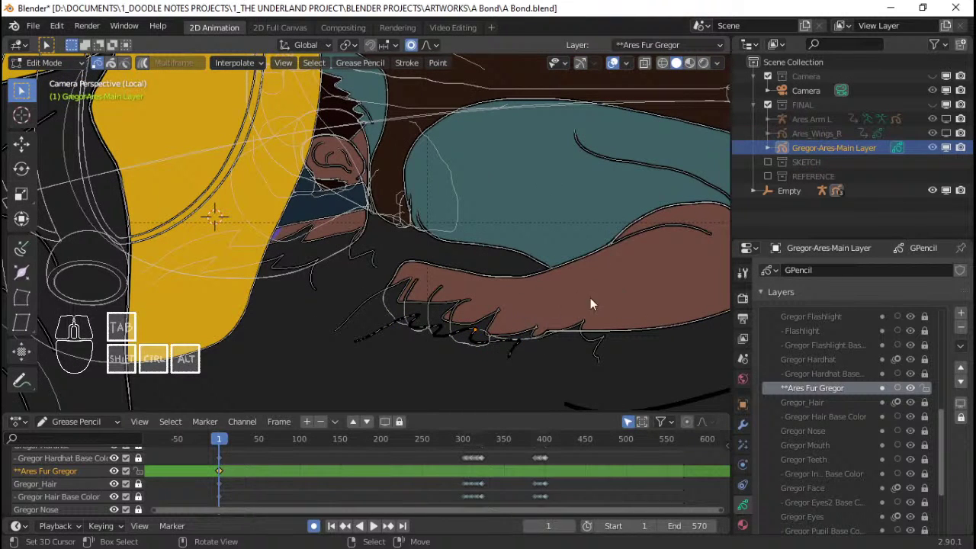
click(475, 331)
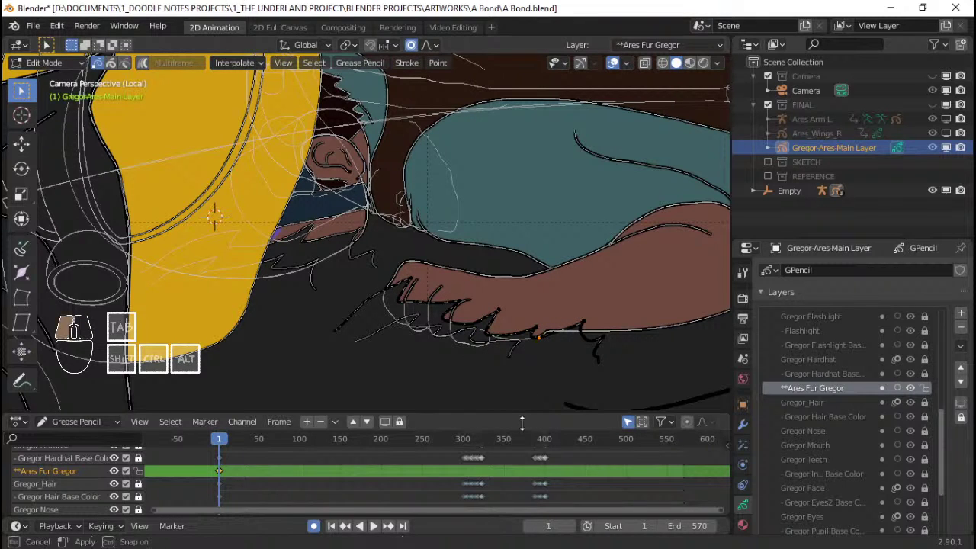
Step: Enlarge the 3D viewport and turn off the Noise modifier's viewport display
drag(520, 412, 526, 438)
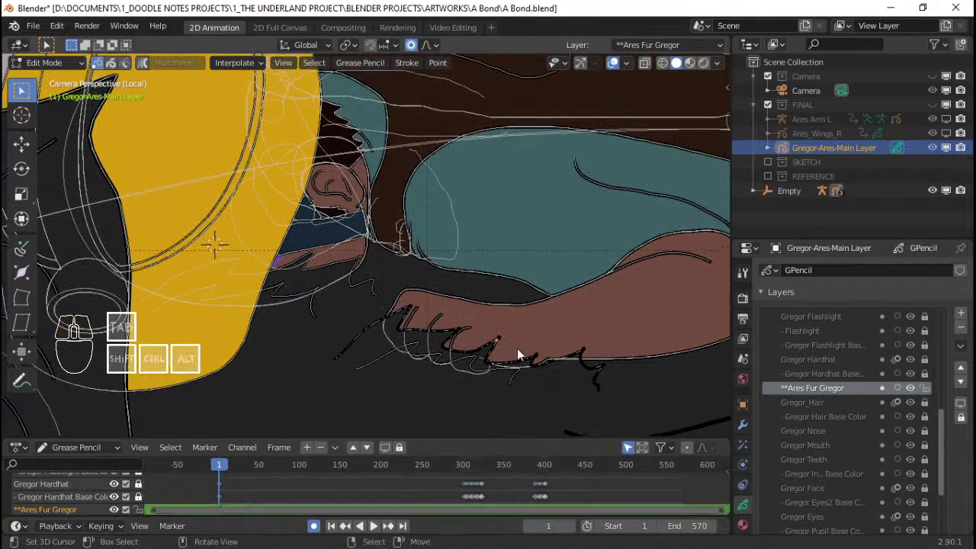
click(742, 424)
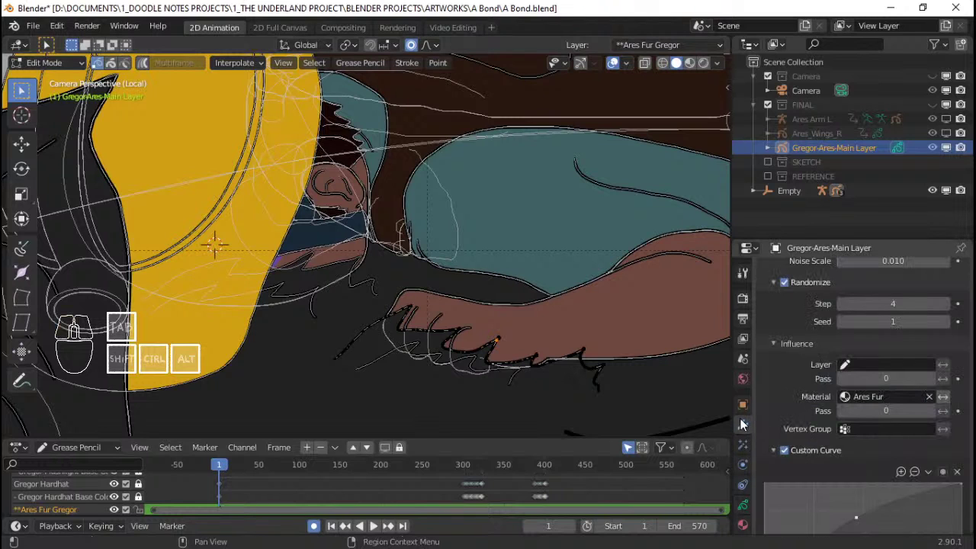
scroll(820, 335, up, 4)
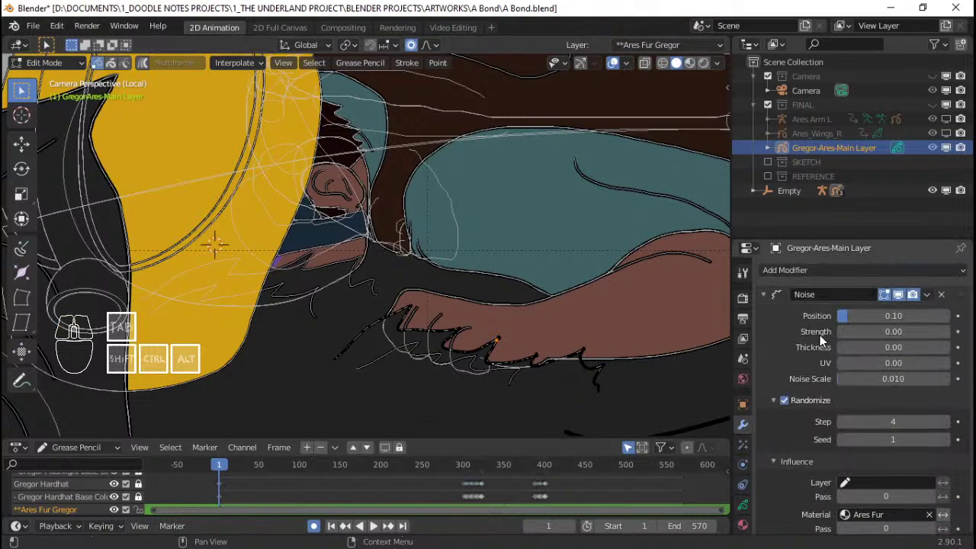
click(898, 295)
Step: Switch to Object Mode, cancelling the trial moves of the fur points and the drawing
right_click(410, 306)
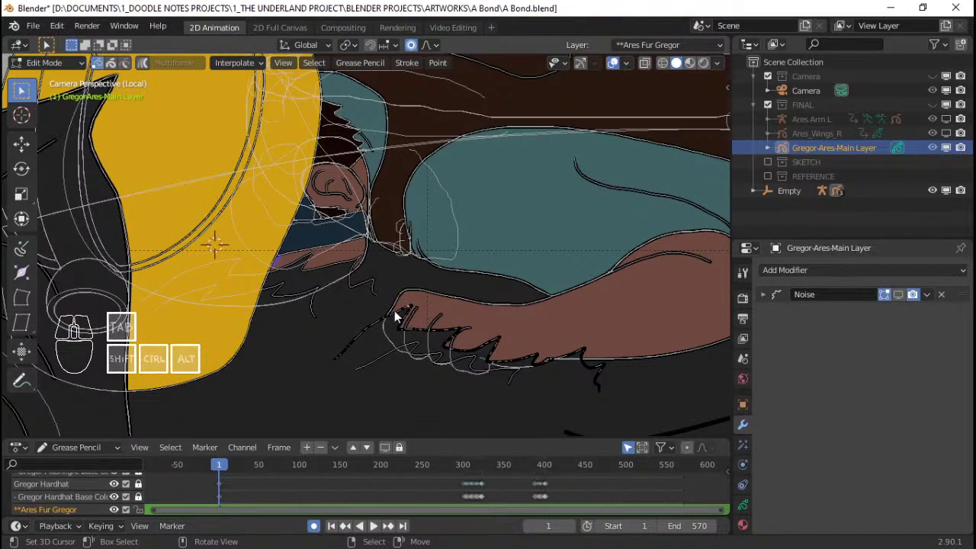
key(g)
mouse_move(439, 317)
middle_down()
mouse_move(414, 323)
mouse_move(429, 316)
middle_up()
key(ctrl+Tab)
click(338, 308)
key(g)
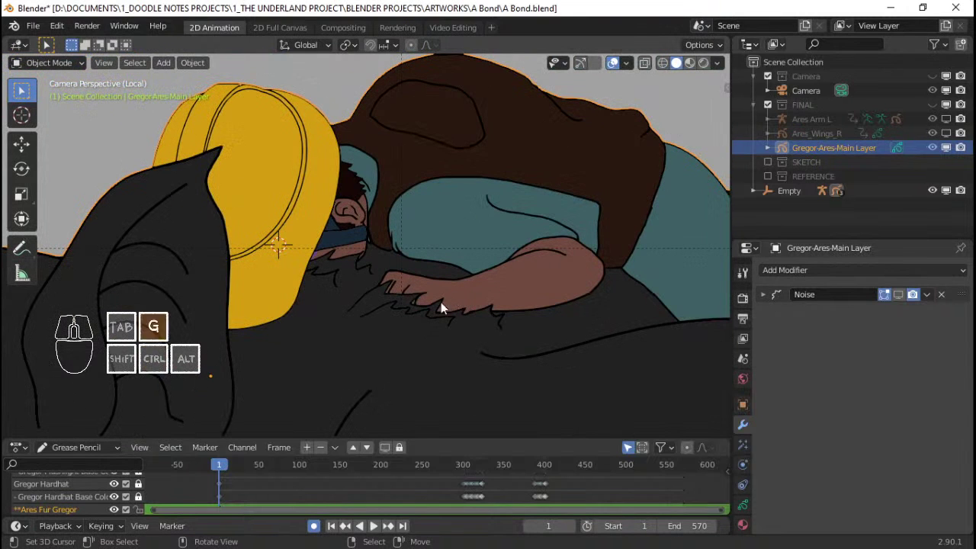
right_click(418, 308)
Step: Play the animation from frame 1 and examine the fur around the boy's hand with the Noise modifier hidden
scroll(418, 306, down, 4)
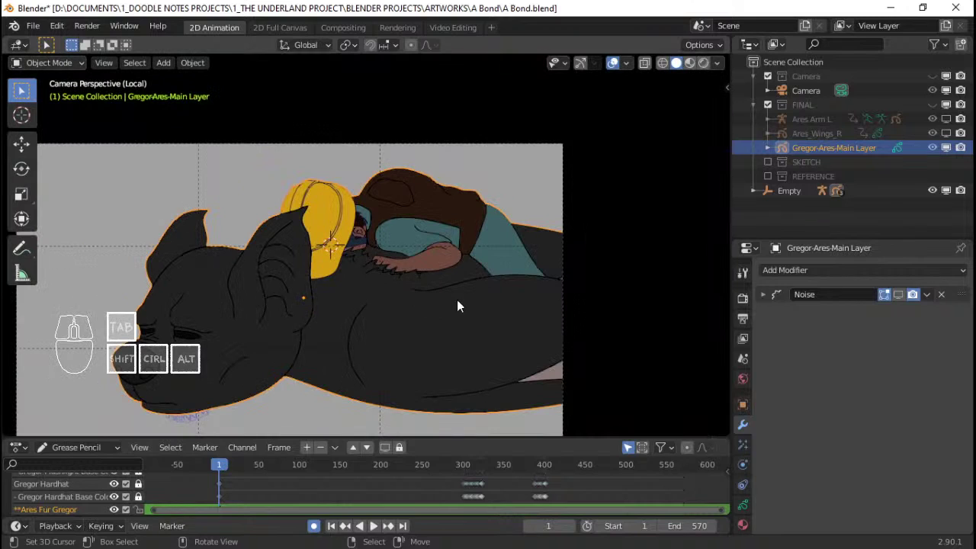
scroll(457, 302, down, 1)
shift+middle_drag(360, 324, 444, 272)
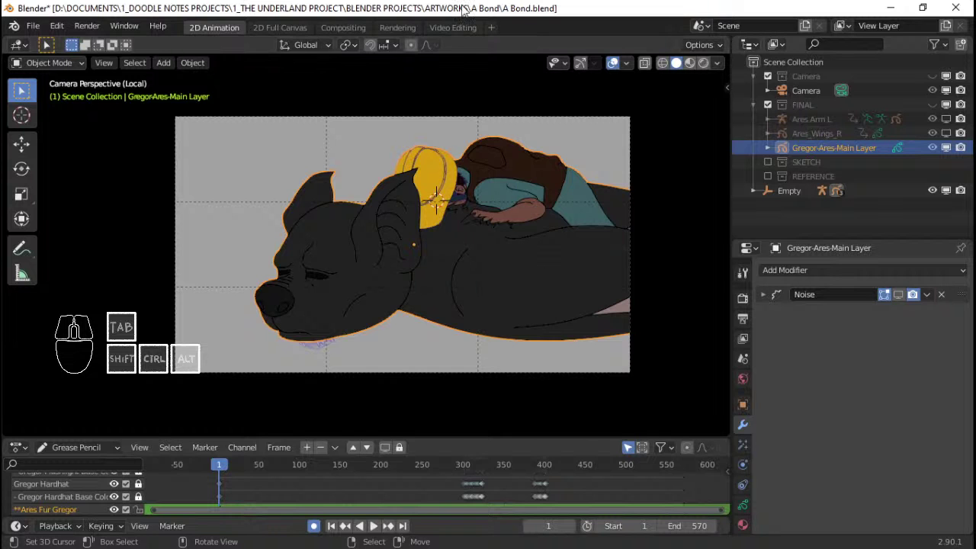
scroll(514, 198, up, 4)
scroll(440, 255, up, 3)
shift+middle_drag(516, 241, 486, 257)
scroll(486, 258, up, 3)
scroll(486, 258, down, 4)
key(space)
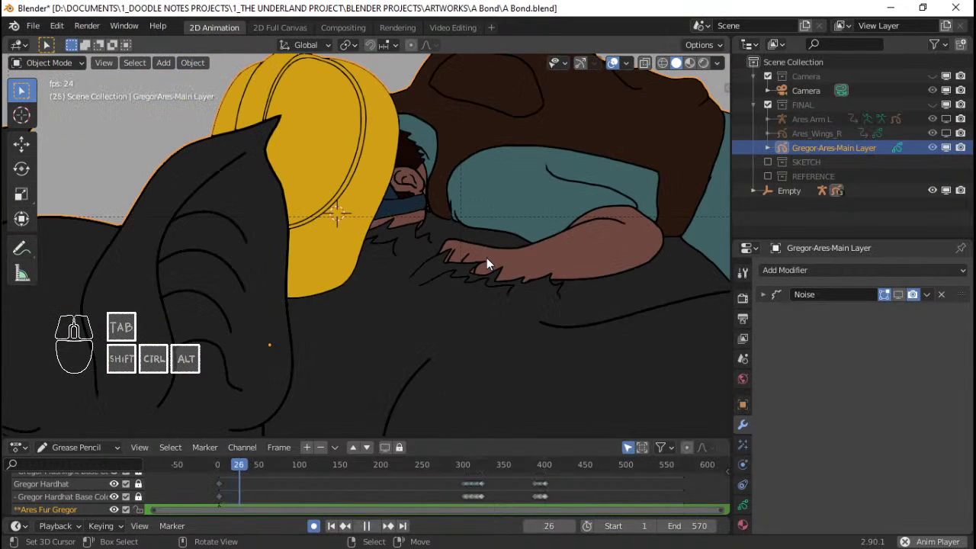
scroll(484, 254, down, 6)
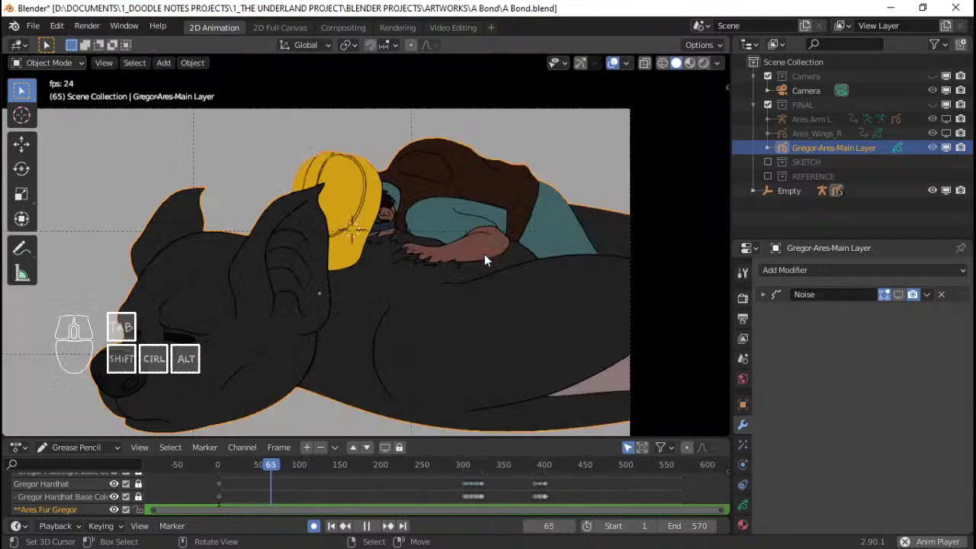
scroll(438, 269, up, 2)
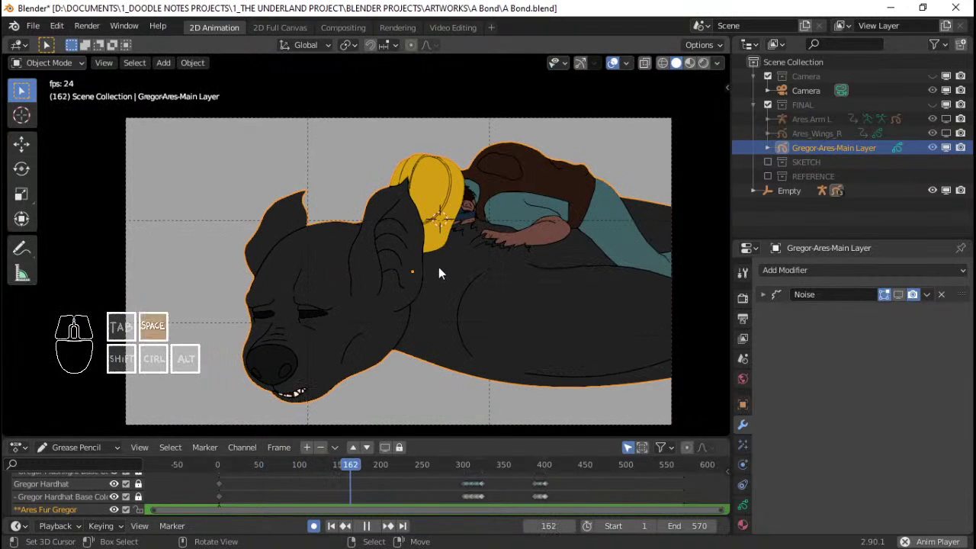
key(space)
Step: Replay the animation from frame 1, skip ahead and stop at frame 371 to examine the fur by the face
key(shift+Left)
scroll(522, 313, up, 2)
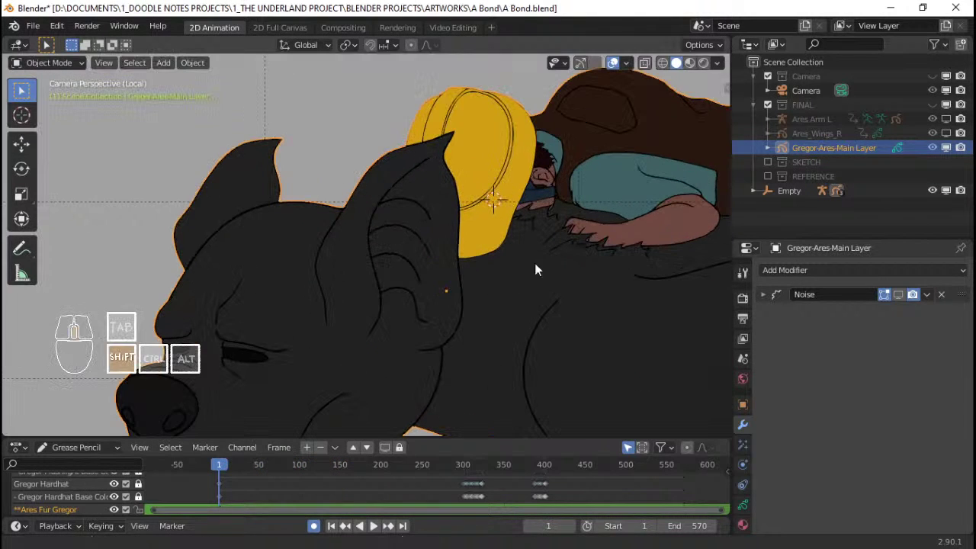
scroll(534, 266, up, 4)
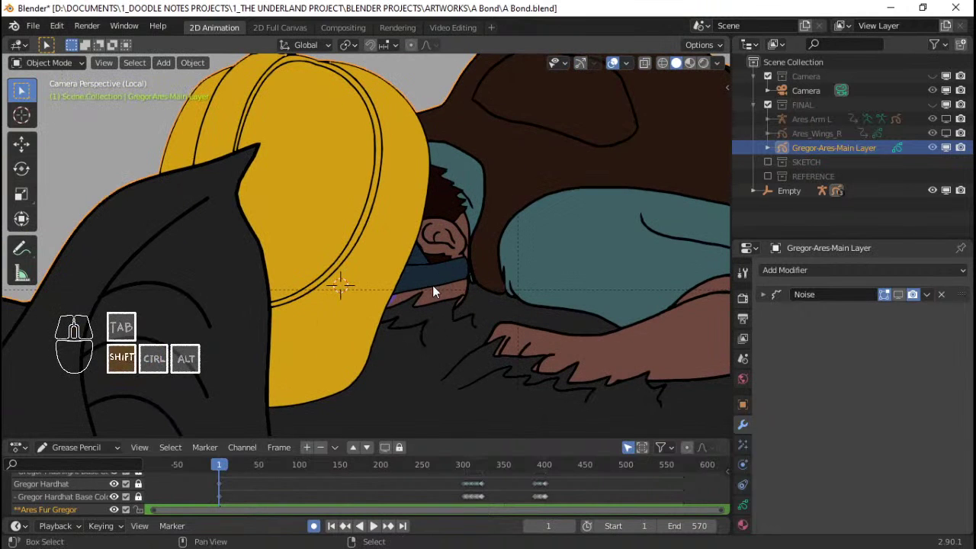
key(space)
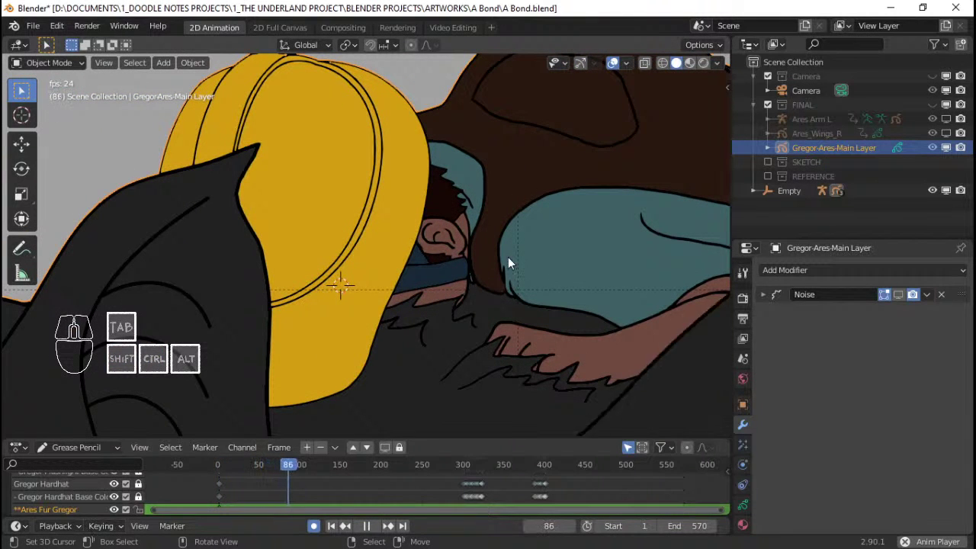
drag(448, 472, 459, 478)
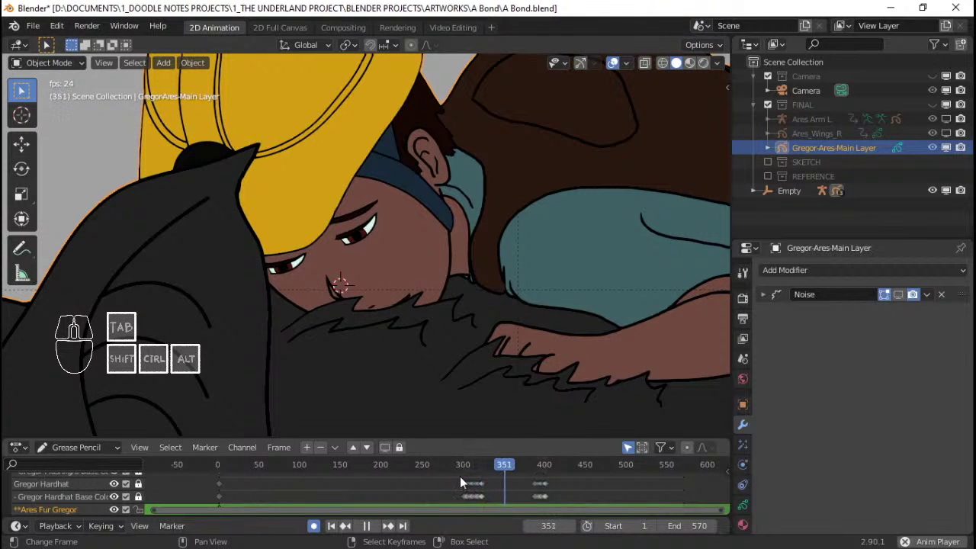
key(space)
scroll(443, 335, down, 3)
scroll(443, 335, up, 5)
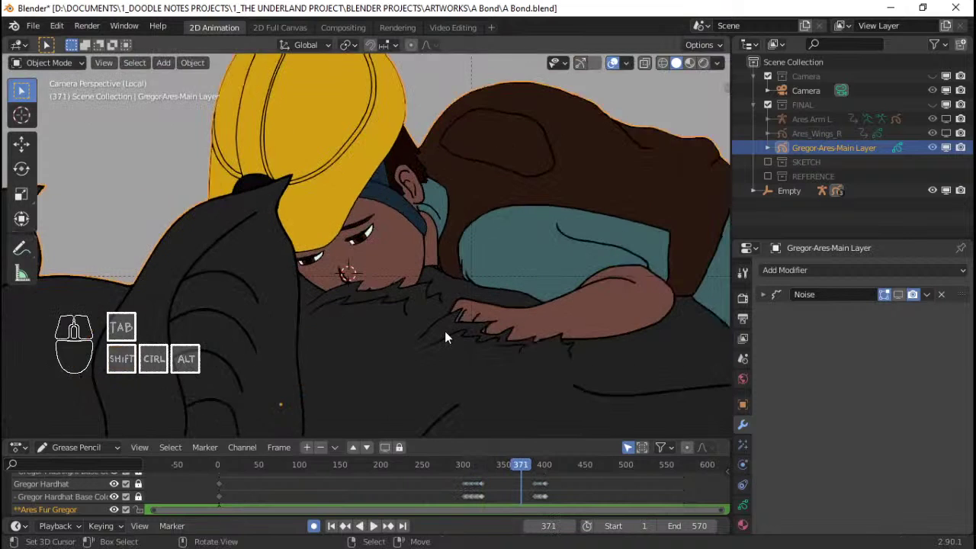
Step: Inspect the fur strokes in Edit Mode at frame 371, then return to Object Mode
key(Tab)
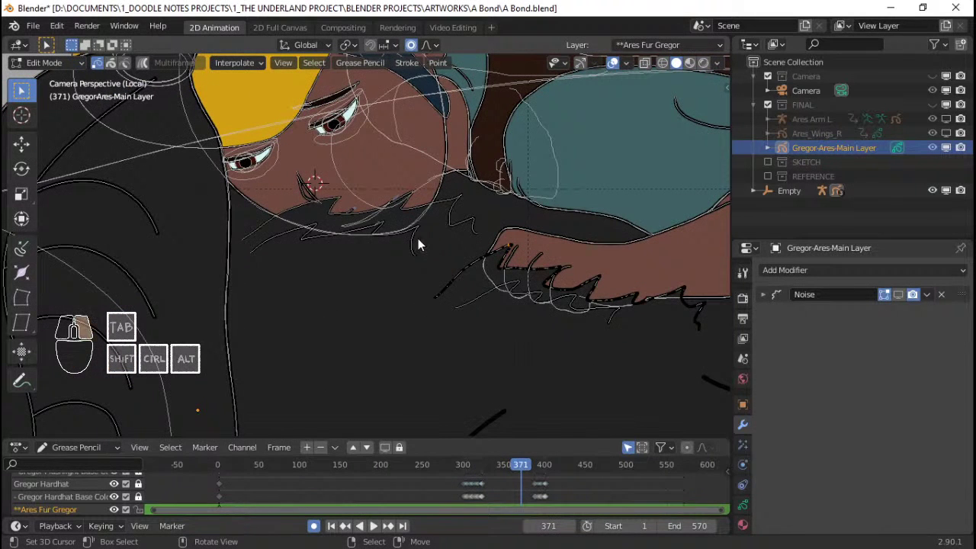
scroll(501, 253, down, 3)
key(h)
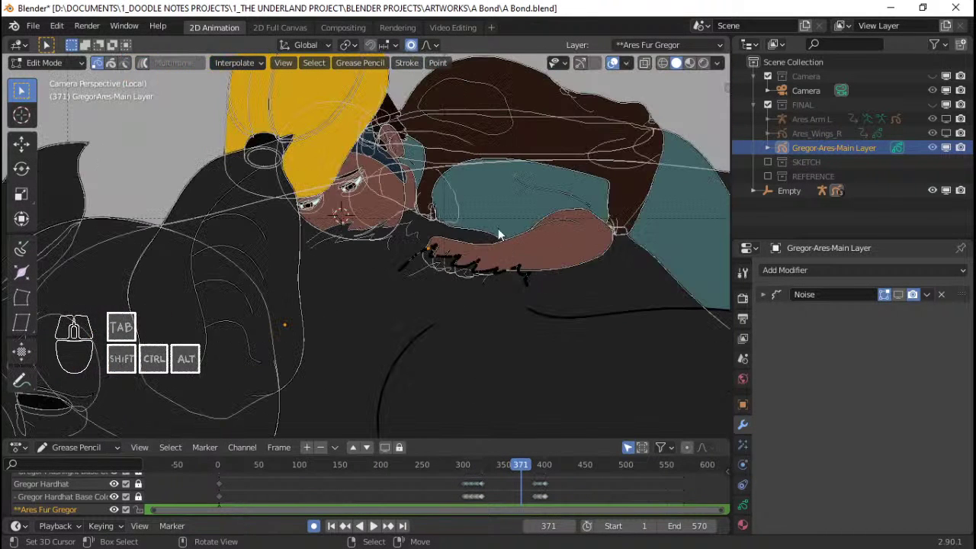
click(814, 144)
scroll(436, 256, down, 4)
key(ctrl+Tab)
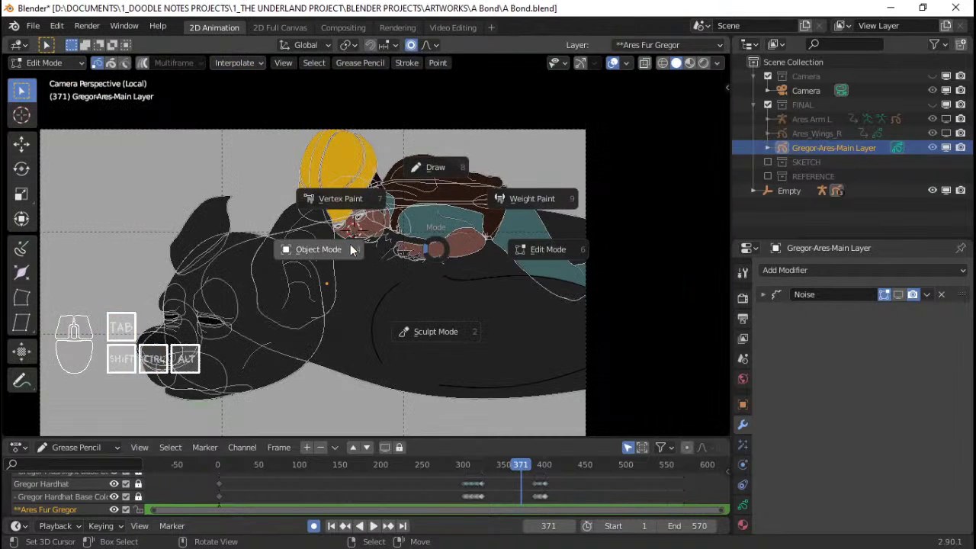
click(356, 262)
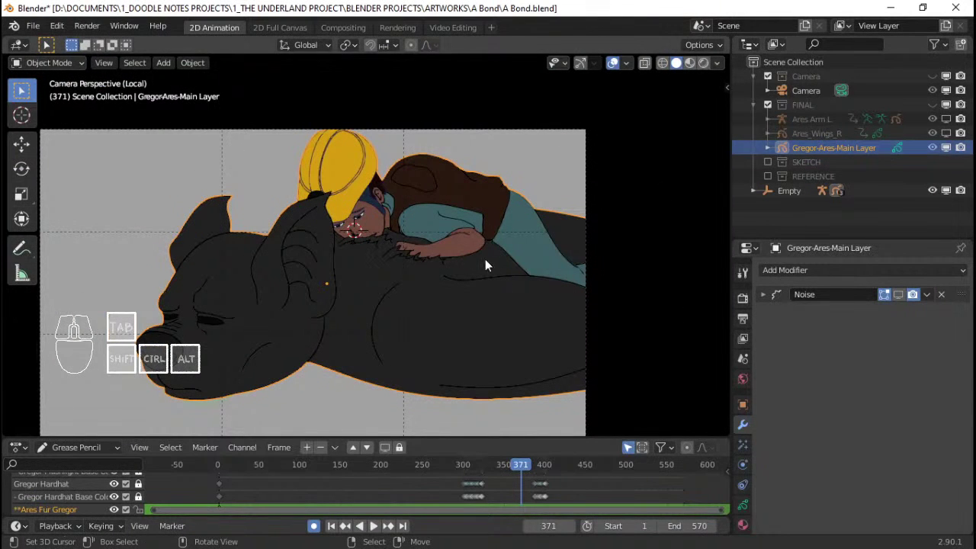
Step: Deselect the fur strokes in Edit Mode, return to Object Mode and save the file
key(Tab)
scroll(417, 252, up, 3)
key(alt+h)
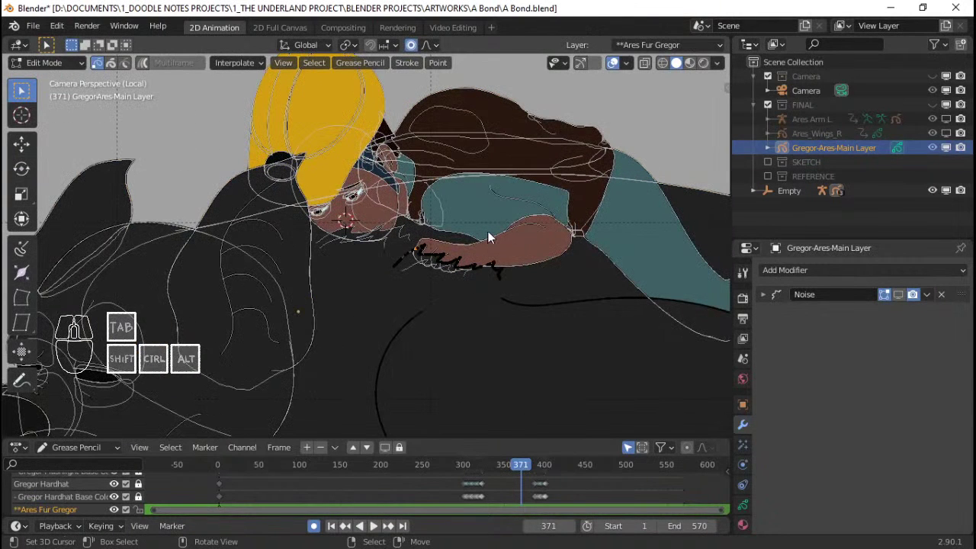
key(h)
scroll(508, 149, down, 3)
key(Tab)
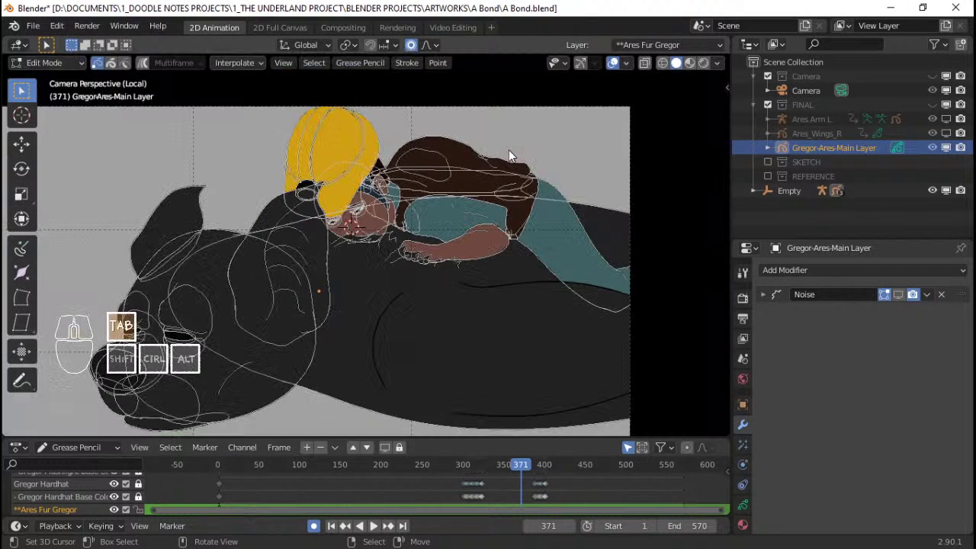
scroll(473, 204, up, 3)
key(ctrl+s)
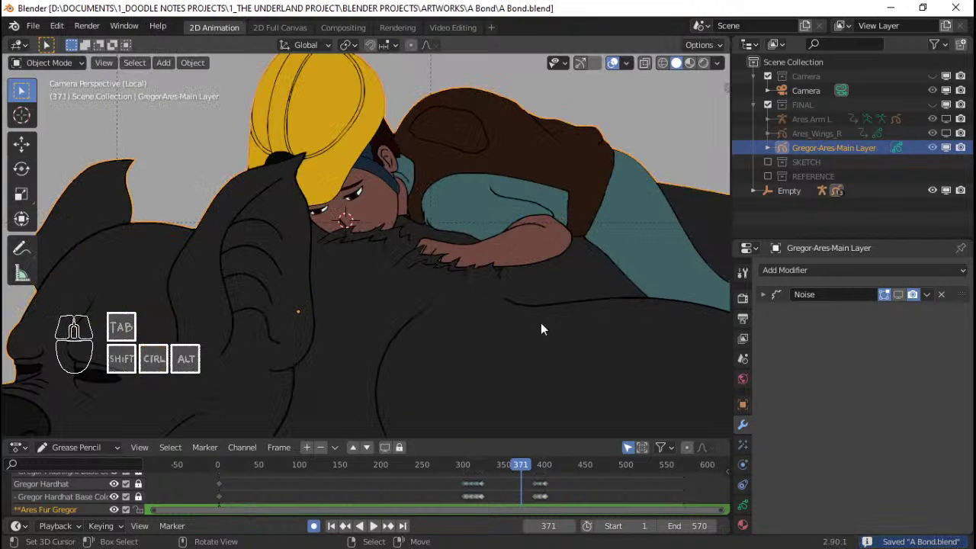
Step: Examine the selected Ares fur strokes in Edit Mode at frame 371 and check the grease pencil layer list
key(Tab)
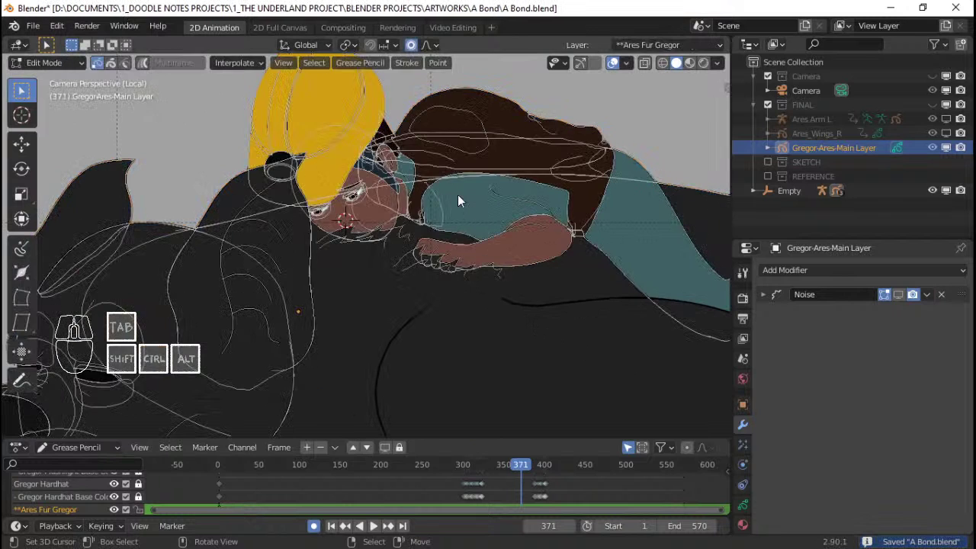
scroll(457, 194, down, 3)
key(alt+h)
scroll(473, 205, up, 3)
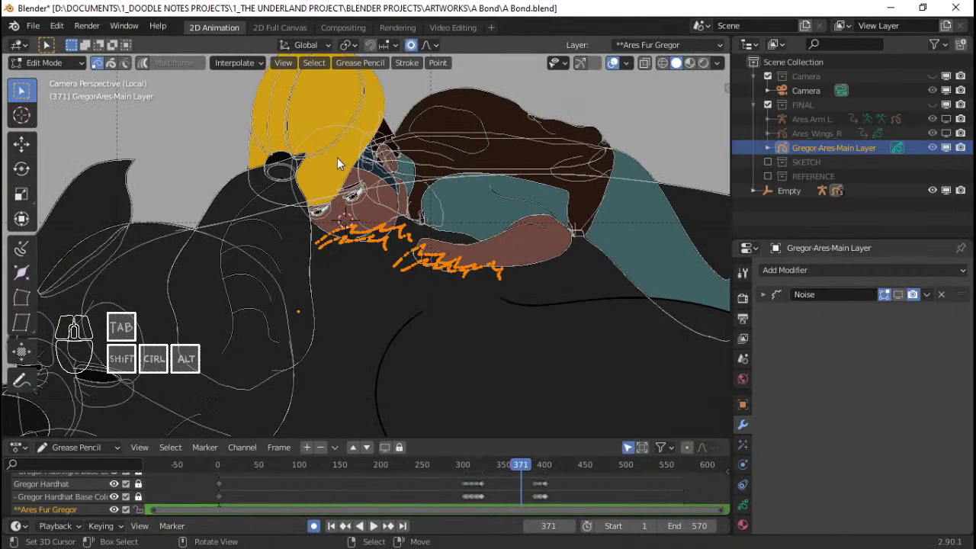
scroll(337, 157, up, 3)
click(388, 44)
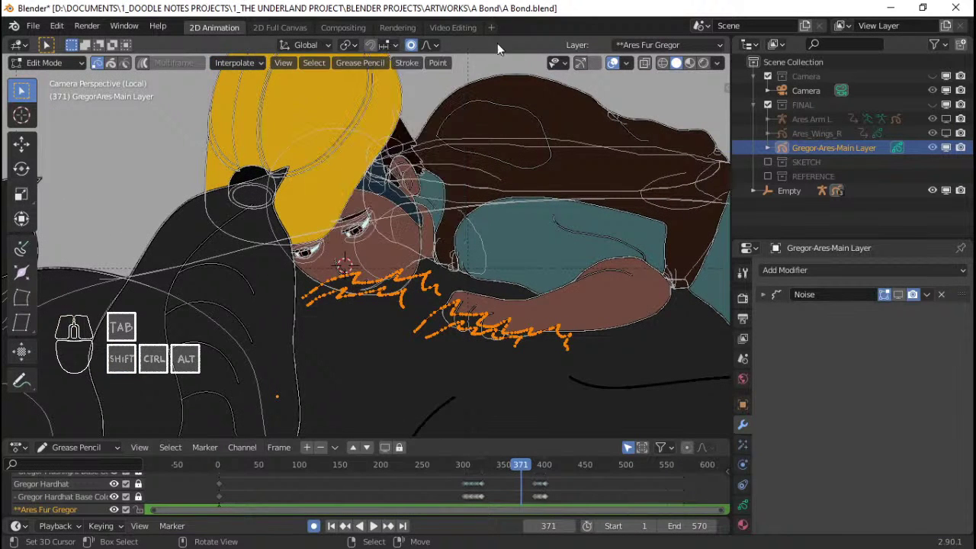
click(650, 47)
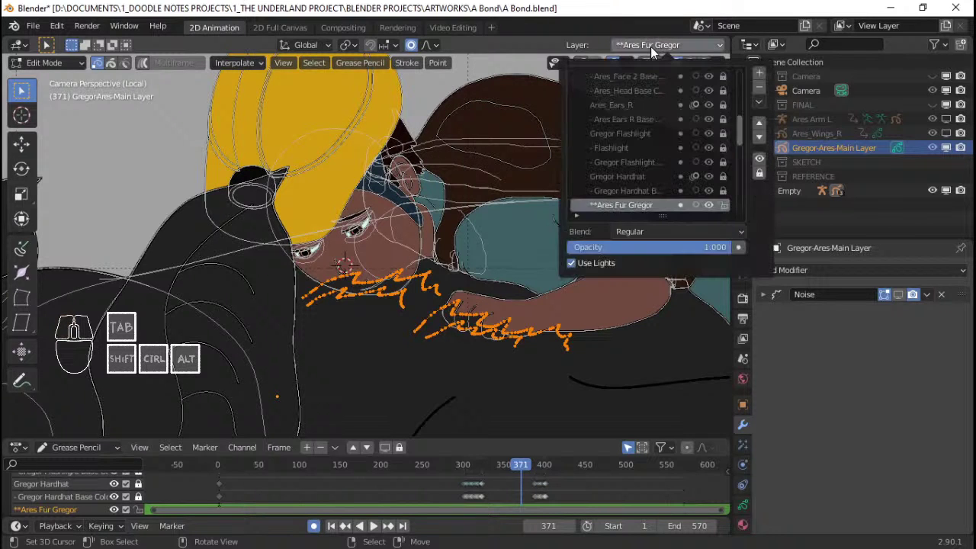
scroll(413, 255, down, 5)
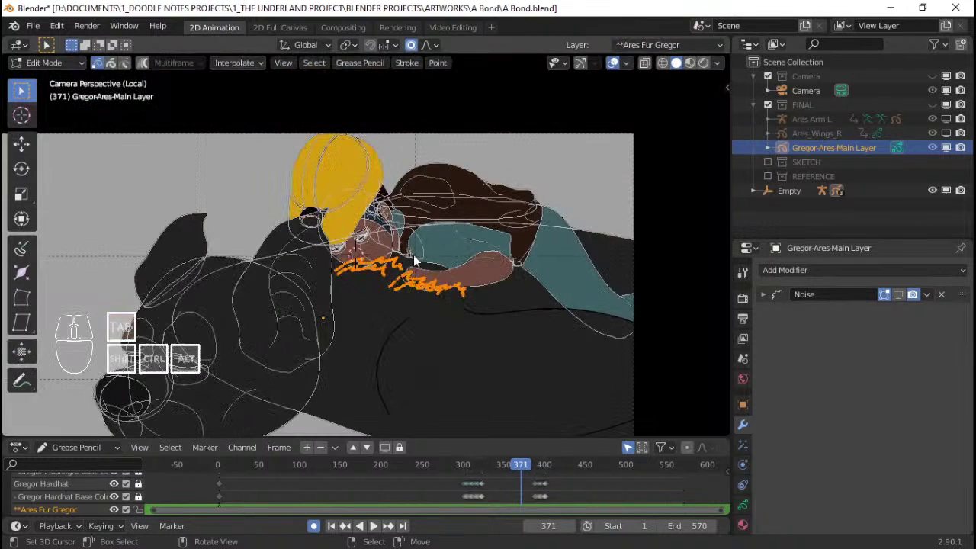
Step: Return to Object Mode, reselect the Gregor-Ares-Main Layer object and enlarge the timeline to show more layer channels
key(Tab)
middle_drag(350, 247, 525, 235)
click(483, 263)
click(493, 235)
scroll(525, 234, up, 3)
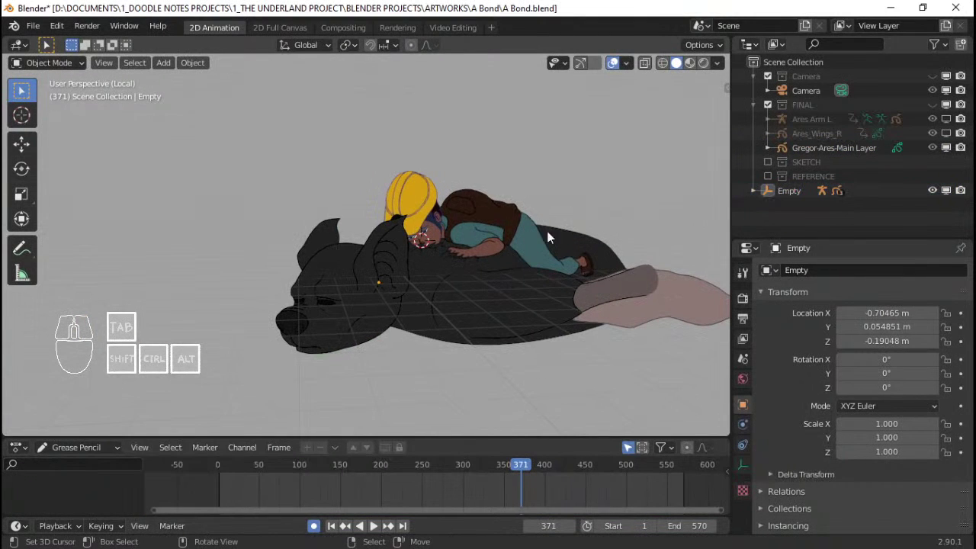
click(827, 146)
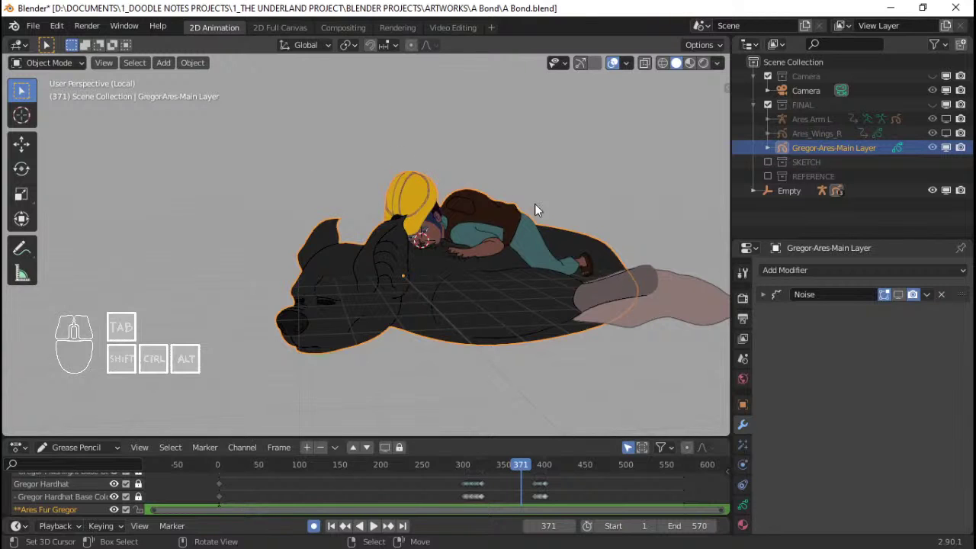
drag(496, 435, 497, 356)
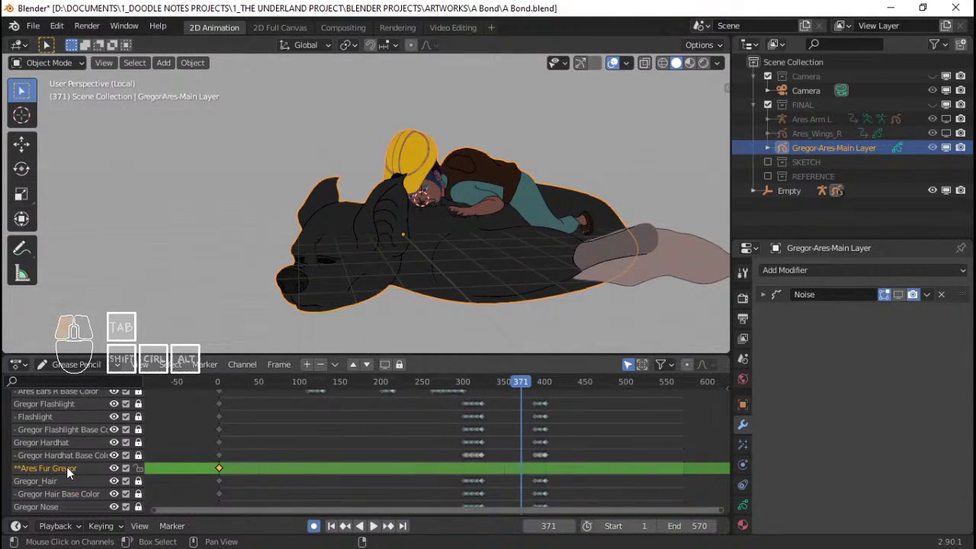
scroll(496, 195, up, 3)
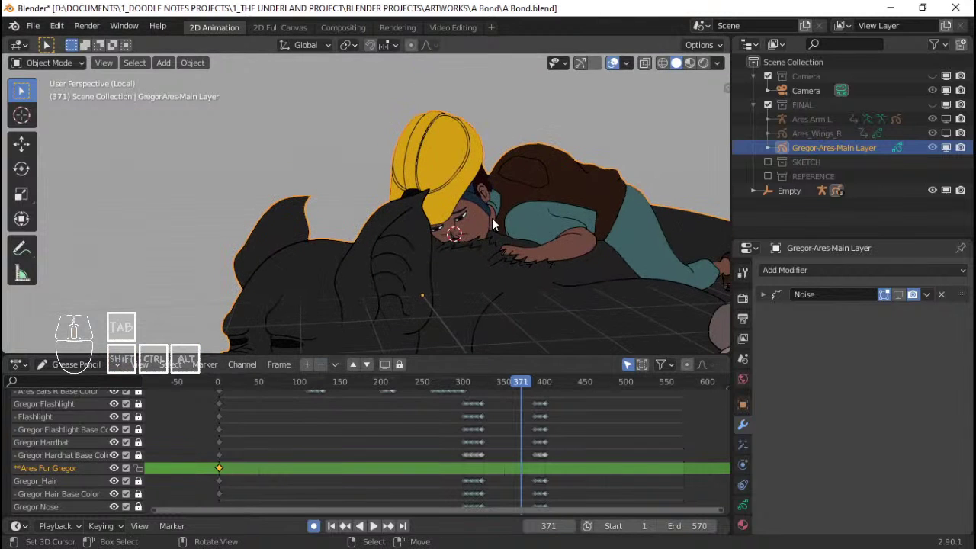
Step: Switch to the camera view, enter Edit Mode and unlock all layers of the grease pencil object
key(KP_0)
scroll(385, 99, up, 5)
key(Tab)
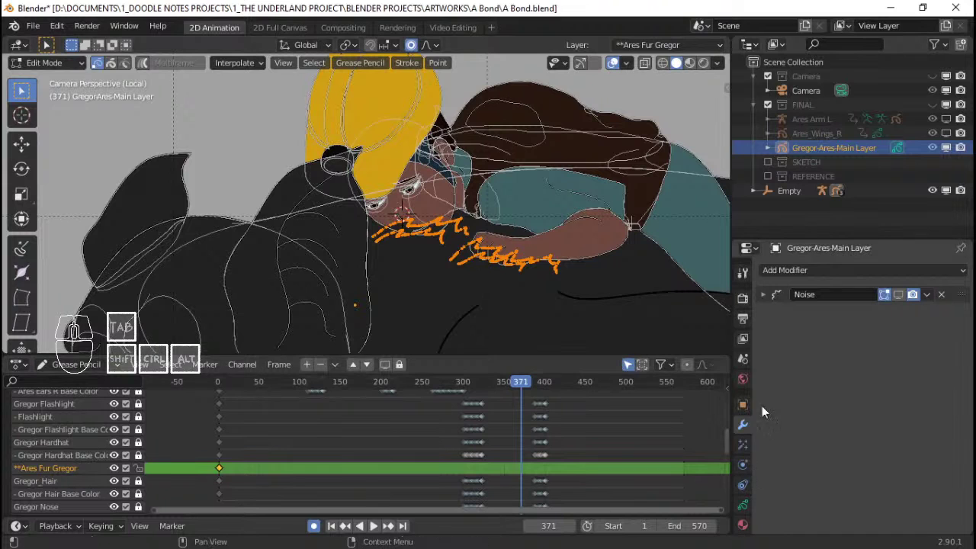
click(742, 504)
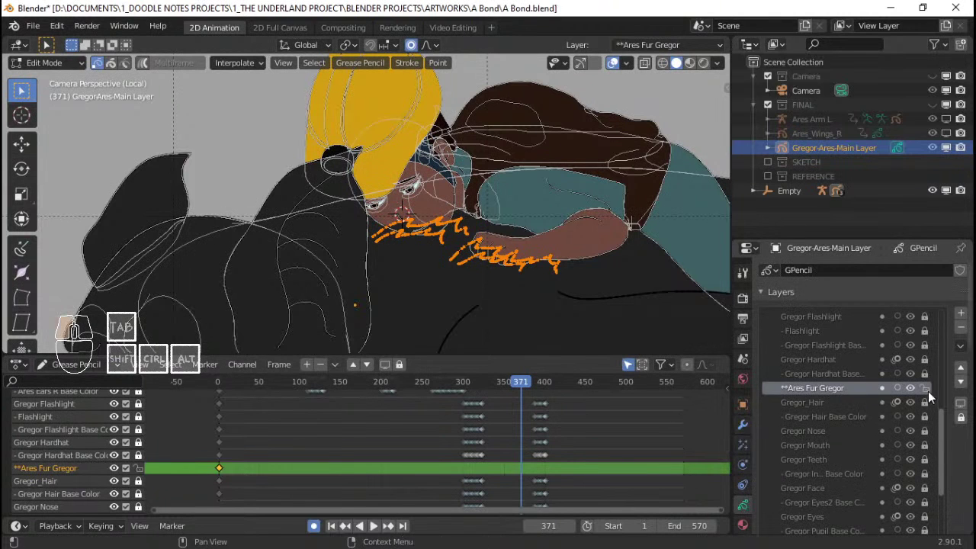
click(961, 417)
Step: Try to move all the unlocked strokes at frame 371, cancel the move and clear the selection
key(g)
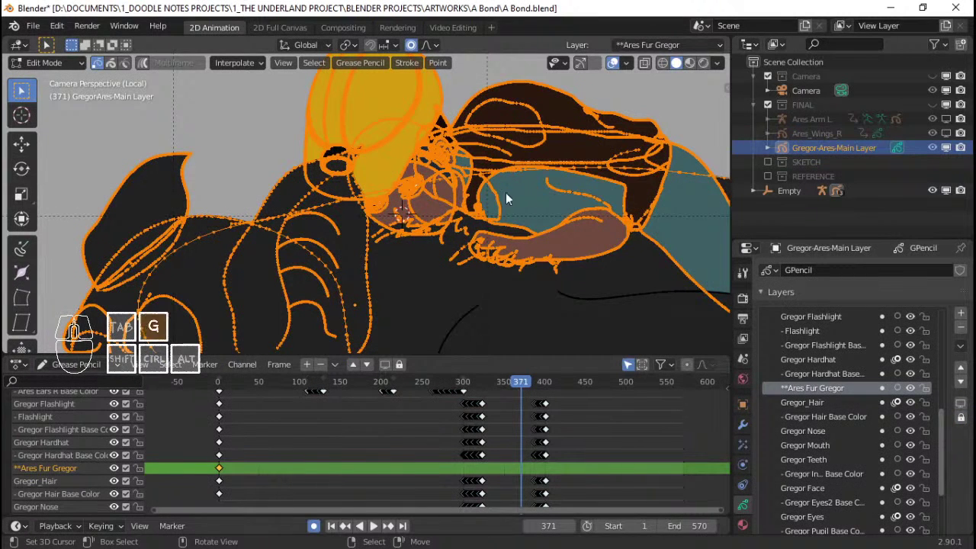
right_click(545, 197)
key(a)
key(a)
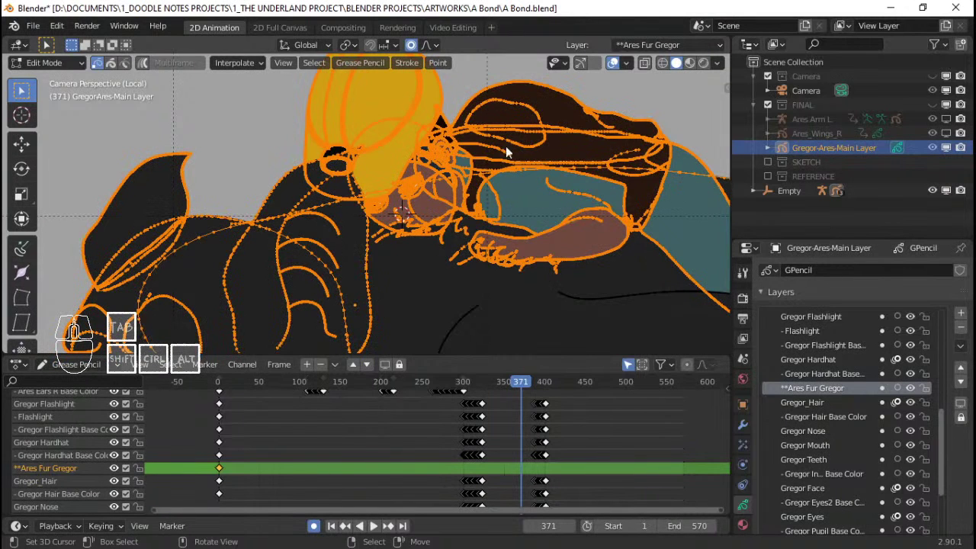
key(Tab)
scroll(534, 104, down, 3)
scroll(519, 115, up, 2)
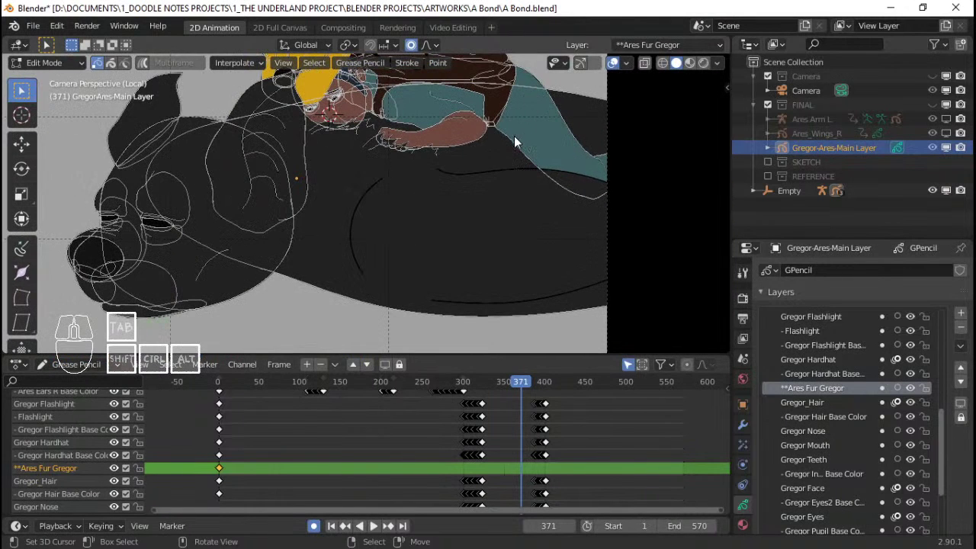
Step: Go to frame 1 in the timeline and examine the selected strokes within the full camera frame
click(220, 432)
key(space)
key(space)
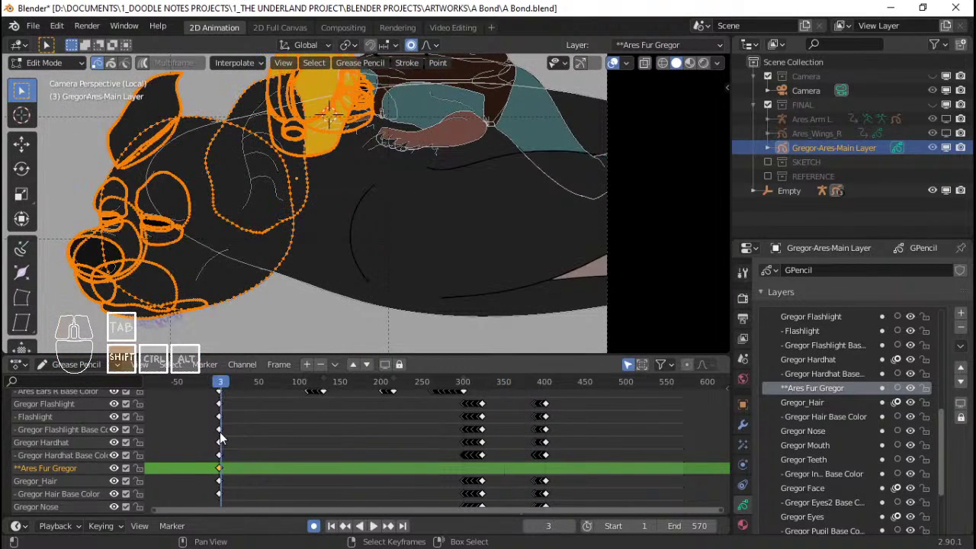
key(shift+Left)
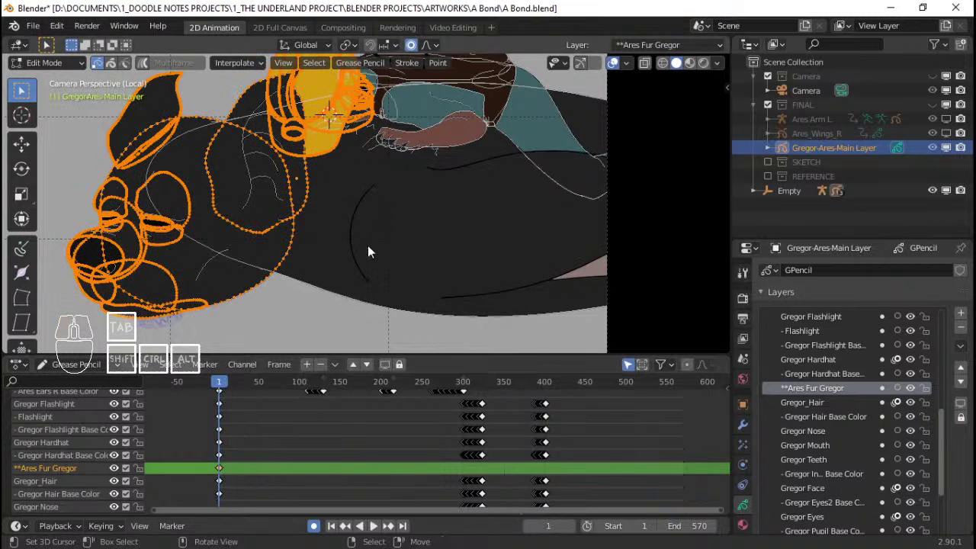
scroll(368, 245, down, 3)
scroll(385, 217, up, 3)
scroll(402, 196, down, 2)
key(g)
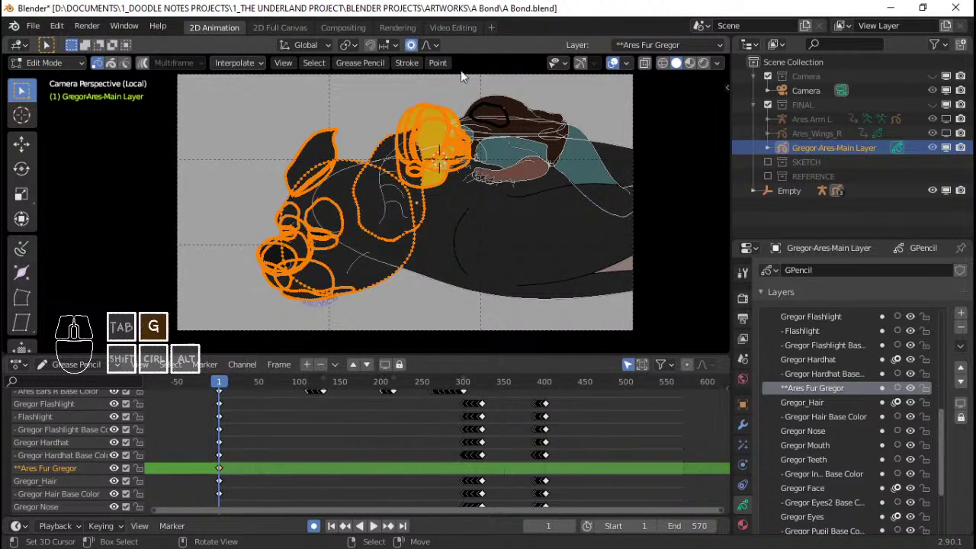
Step: Hide the viewport overlays, deselect all strokes and return to Object Mode
click(625, 63)
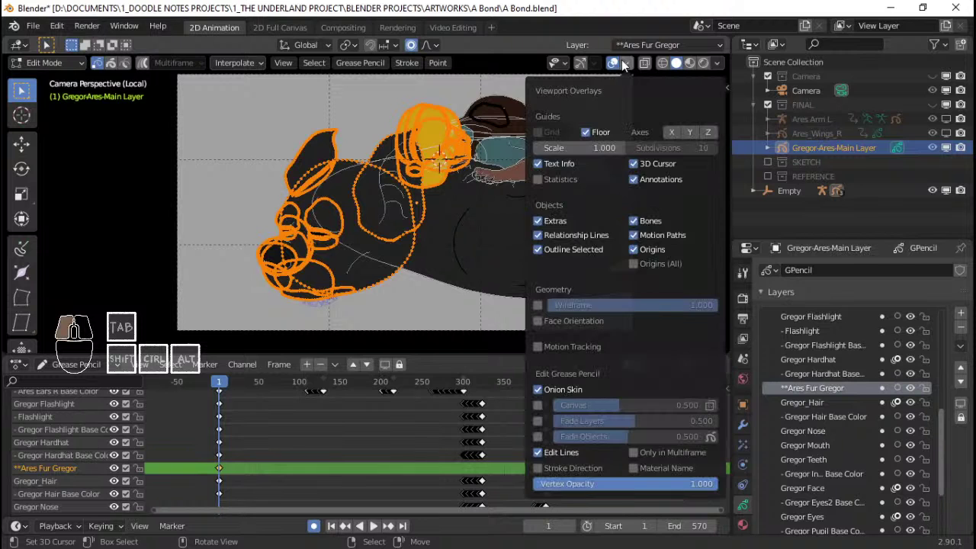
key(g)
scroll(477, 221, down, 1)
scroll(478, 221, up, 1)
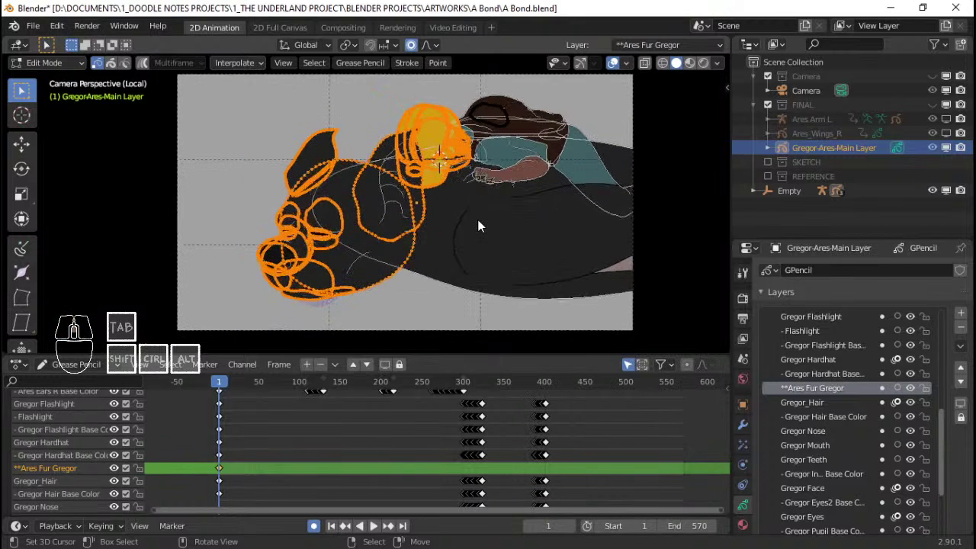
key(a)
key(q)
key(alt+a)
key(Tab)
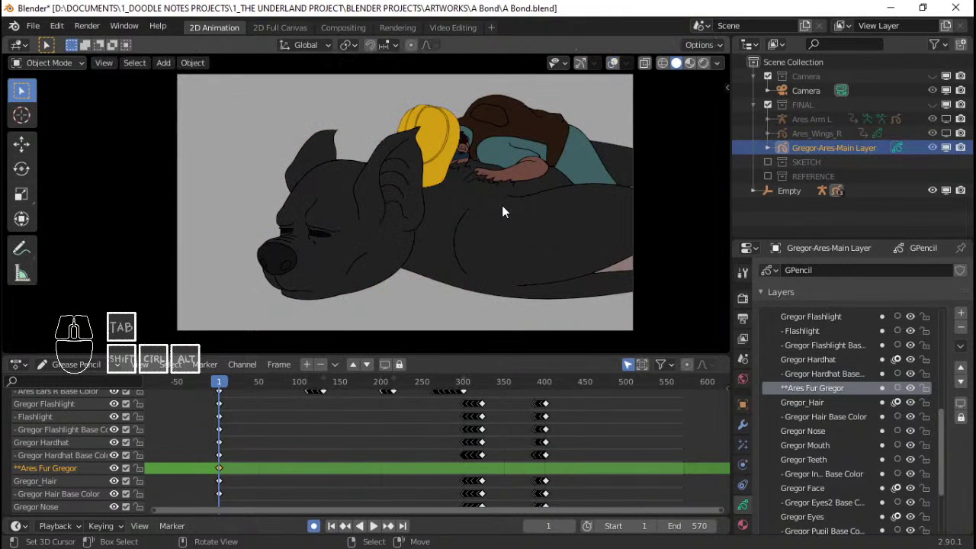
Step: Save the file and switch the grease pencil object back to Object Mode
key(Tab)
key(ctrl+s)
key(ctrl+Tab)
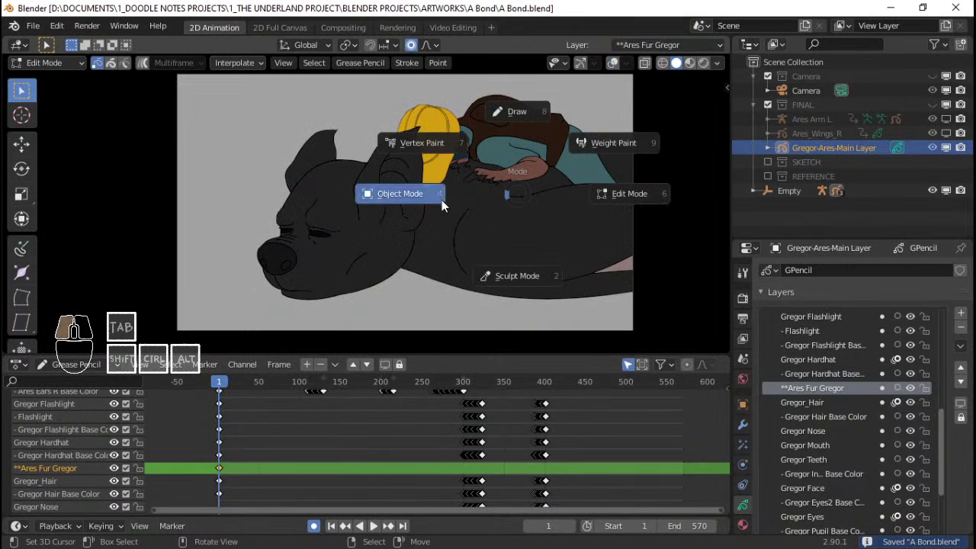
click(438, 198)
Step: Enable Ares_Wings_R and Ares Arm L in the viewport and turn the viewport overlays back on
click(945, 132)
click(945, 118)
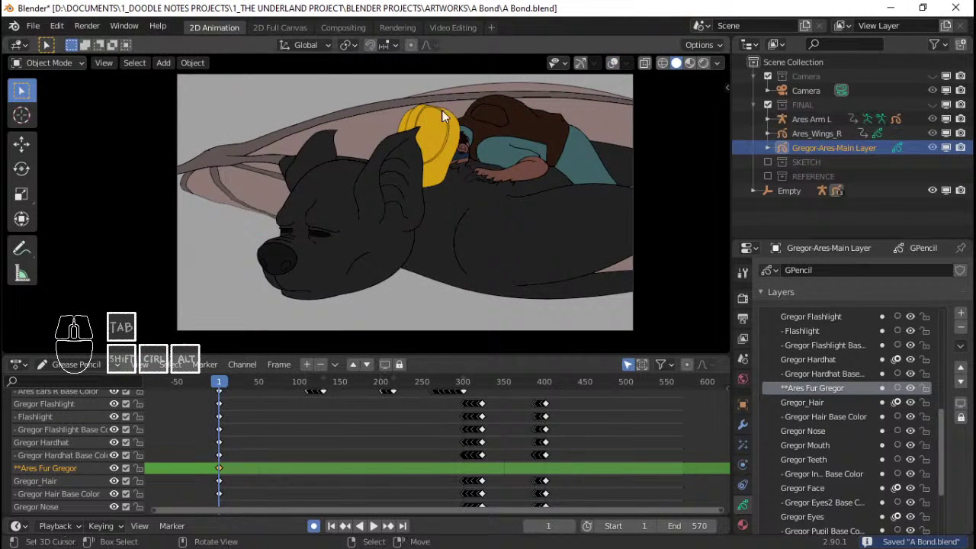
key(shift+alt+z)
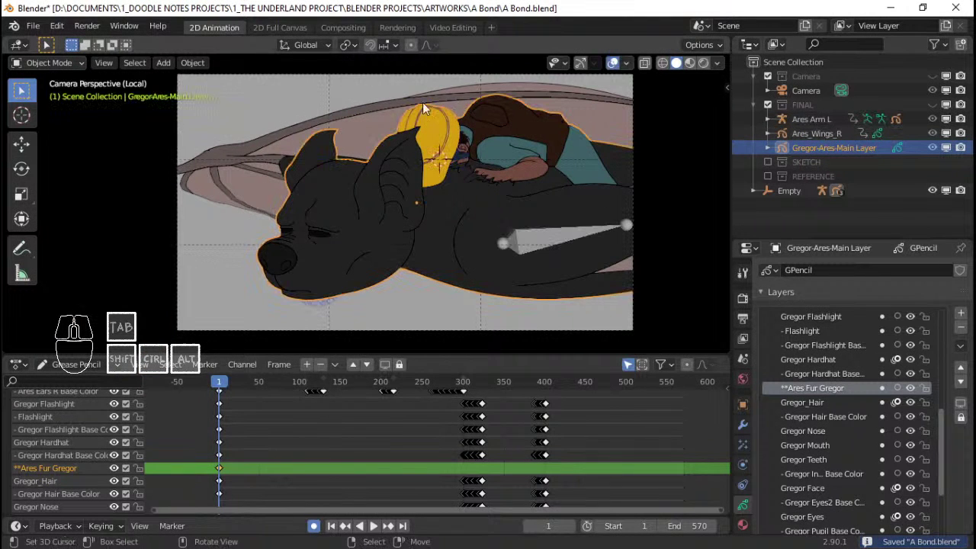
middle_drag(226, 156, 362, 218)
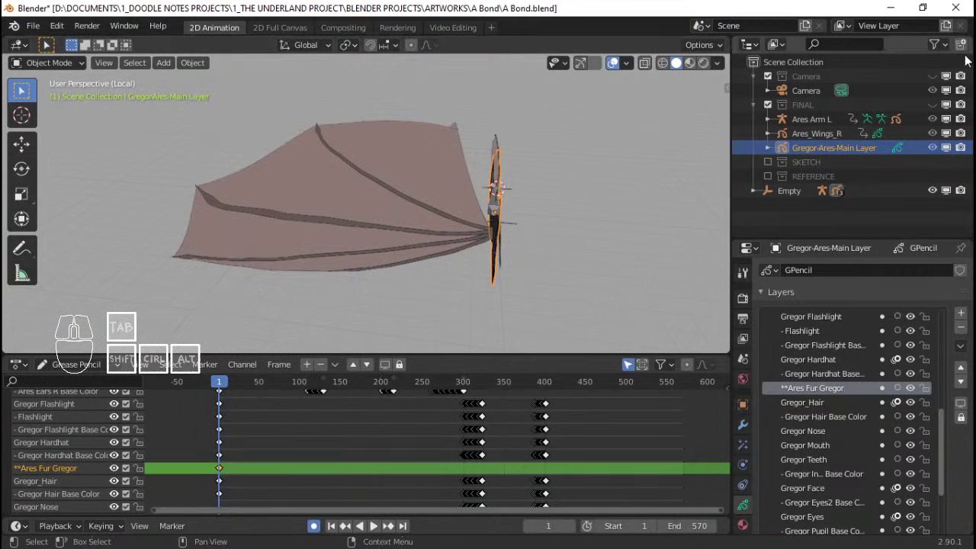
Step: Show the selectability toggles in the outliner and toggle selectability for Gregor-Ares-Main Layer
click(943, 46)
click(890, 60)
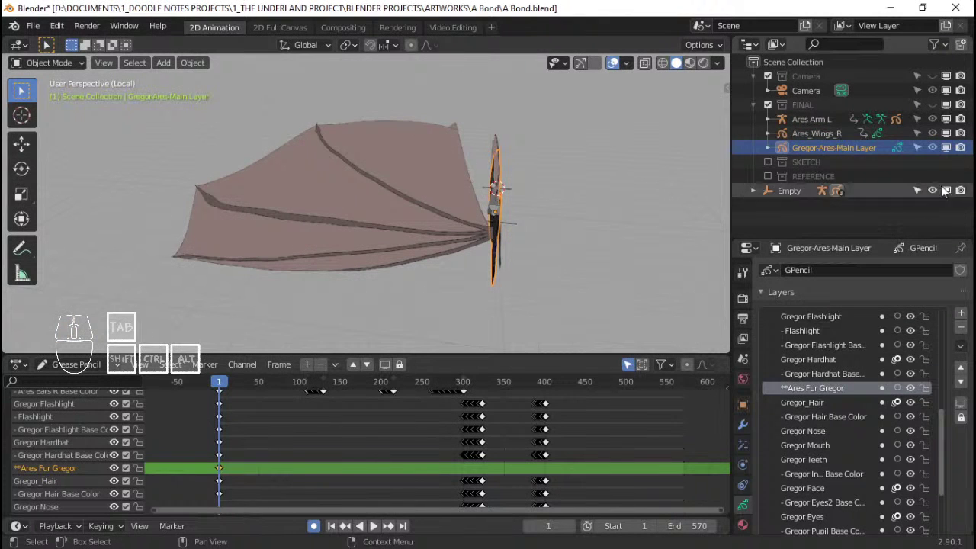
click(919, 148)
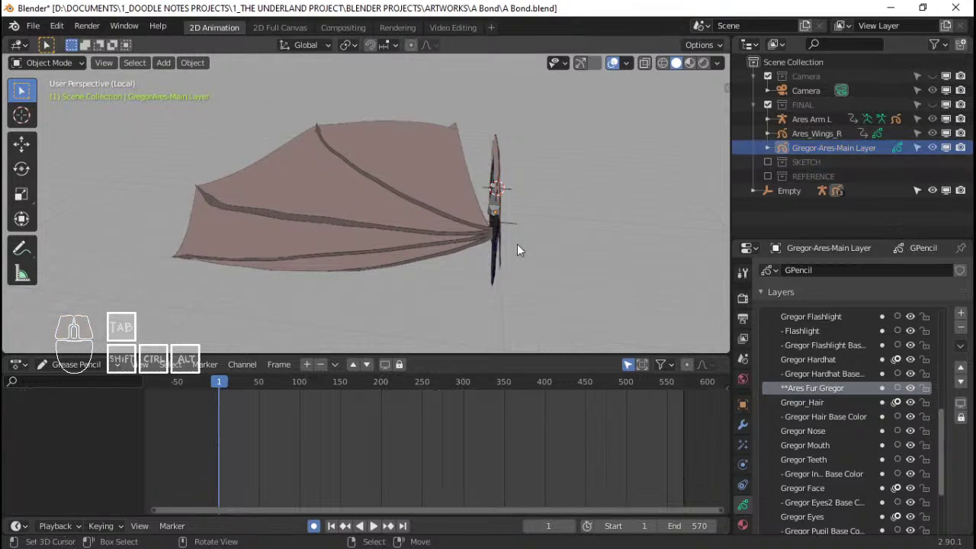
Step: Try to select the Gregor-Ares-Main Layer object by picking the character directly in the viewport
middle_drag(517, 244, 485, 231)
key(ctrl+Tab)
click(410, 224)
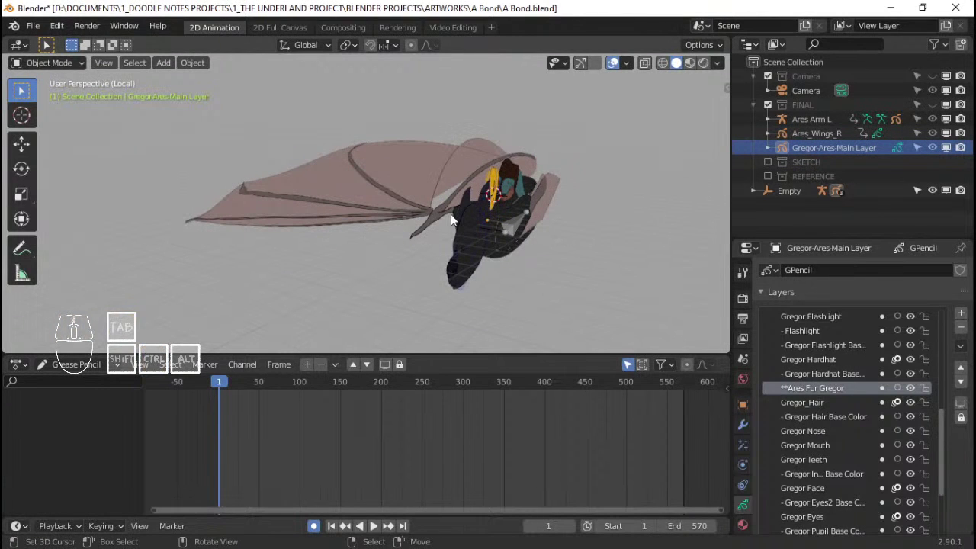
right_click(399, 140)
right_click(504, 132)
click(60, 66)
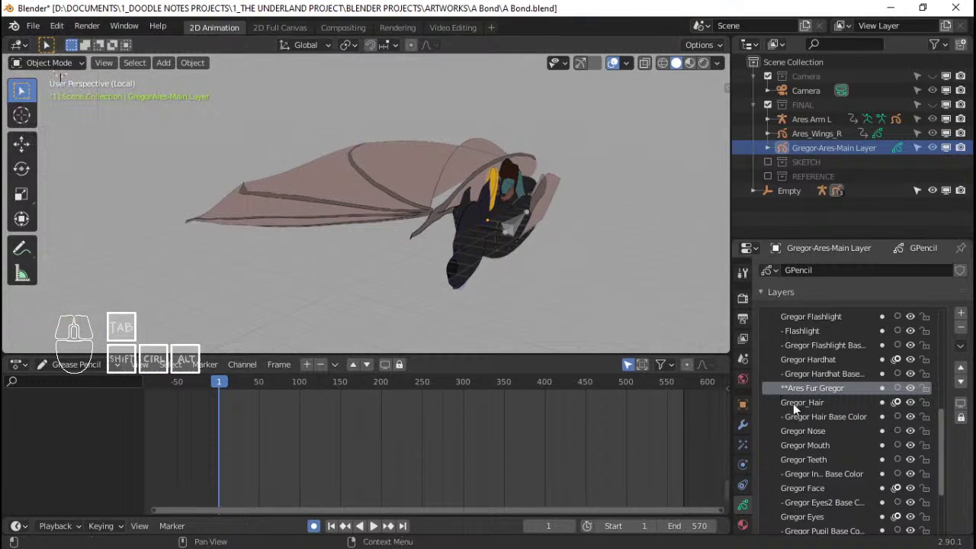
right_click(494, 234)
scroll(494, 234, up, 2)
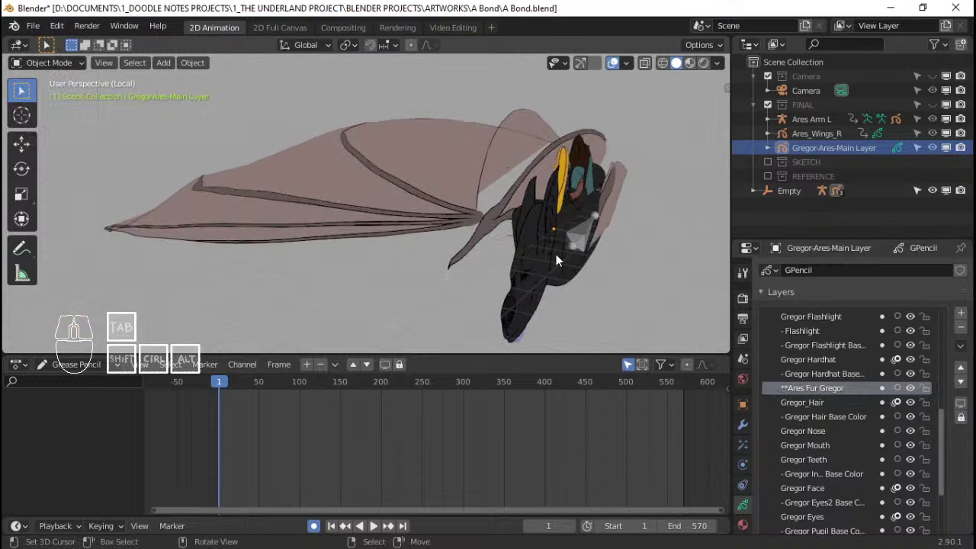
right_click(561, 245)
middle_drag(404, 245, 469, 204)
click(469, 204)
scroll(468, 179, down, 4)
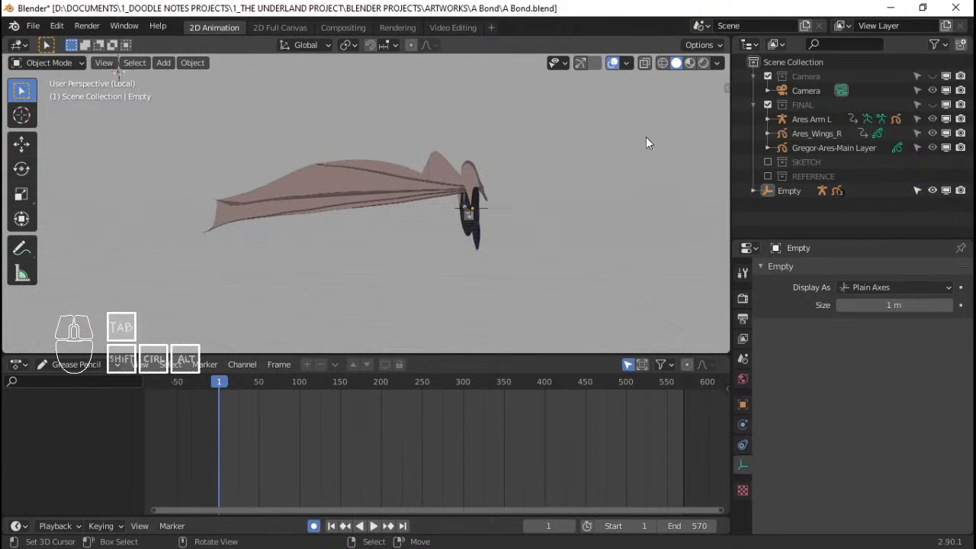
Step: Unhide the FINAL collection in the viewport and select Ares_Wings_R to test whether its objects are selectable
click(932, 103)
click(430, 163)
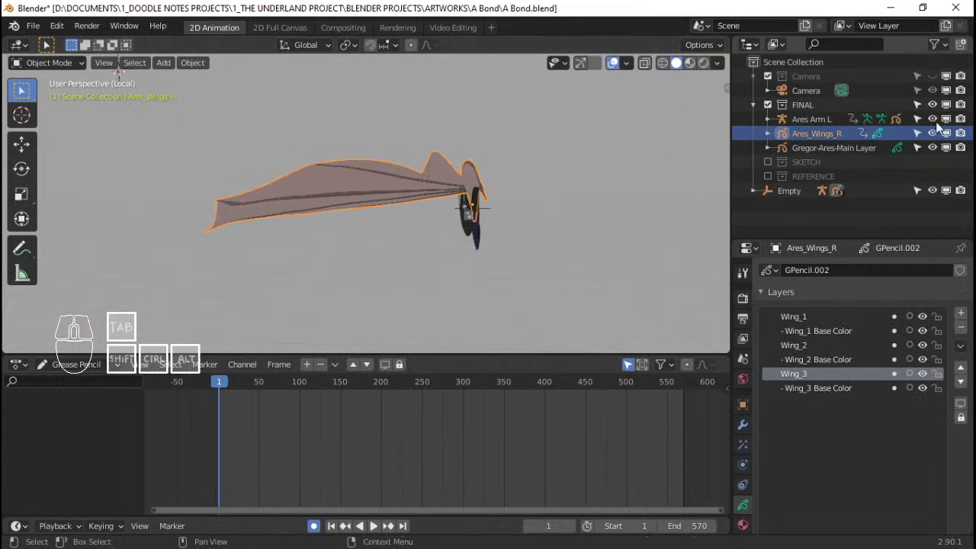
click(932, 104)
click(932, 104)
click(932, 105)
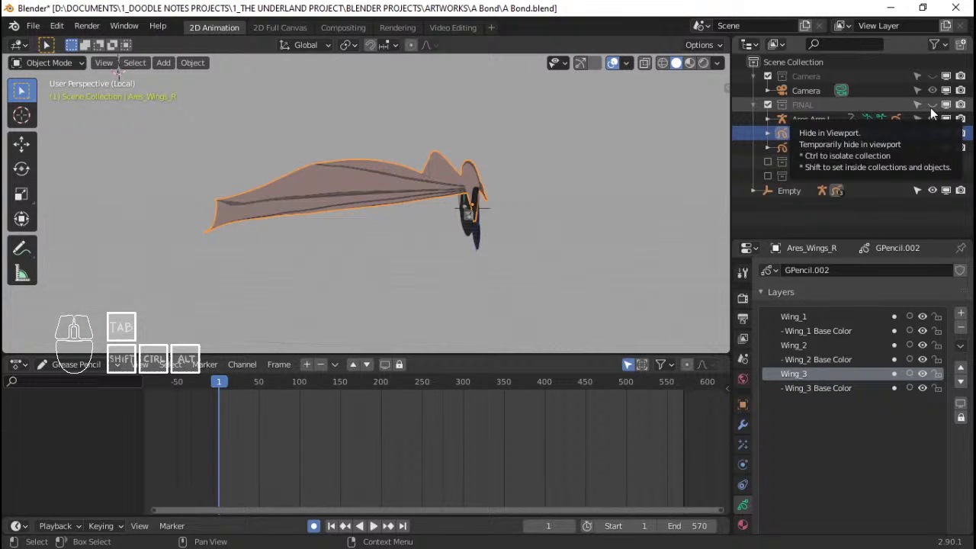
click(932, 105)
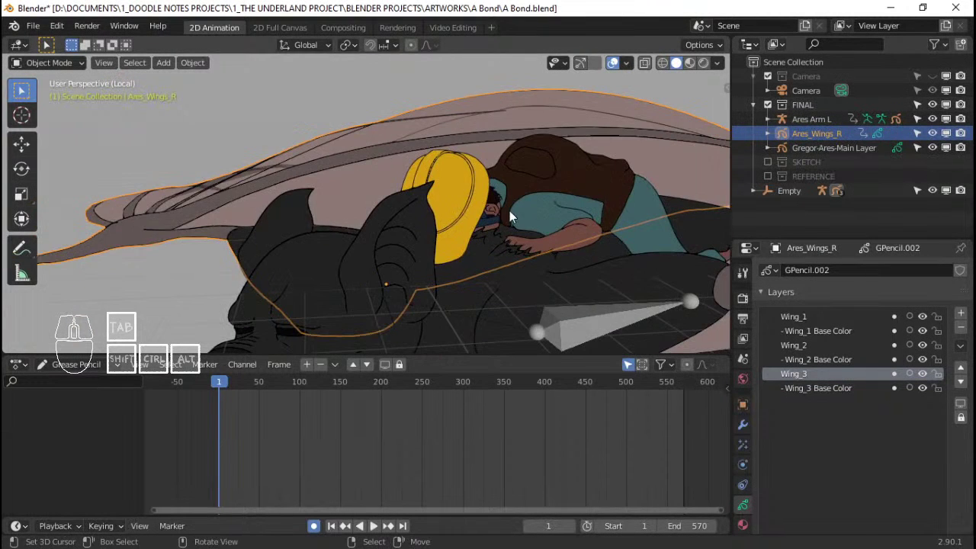
Step: Select the Gregor-Ares-Main Layer object and look through its list of grease pencil layers
click(467, 221)
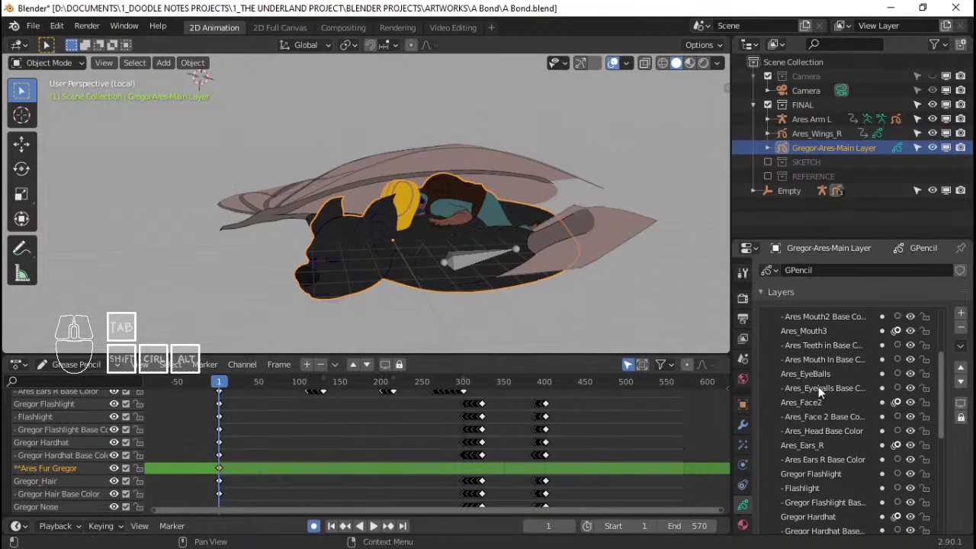
scroll(818, 386, up, 1)
scroll(824, 376, down, 3)
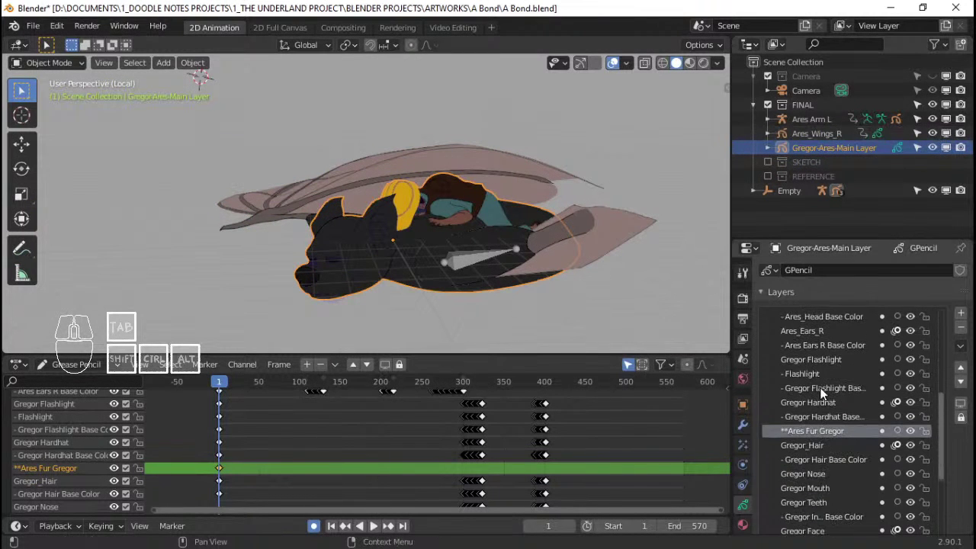
Step: Isolate the **Ares Fur Gregor layer, then make the other layers visible again while leaving them locked
click(961, 403)
mouse_move(525, 186)
middle_down()
mouse_move(338, 256)
mouse_move(522, 272)
mouse_move(608, 254)
middle_up()
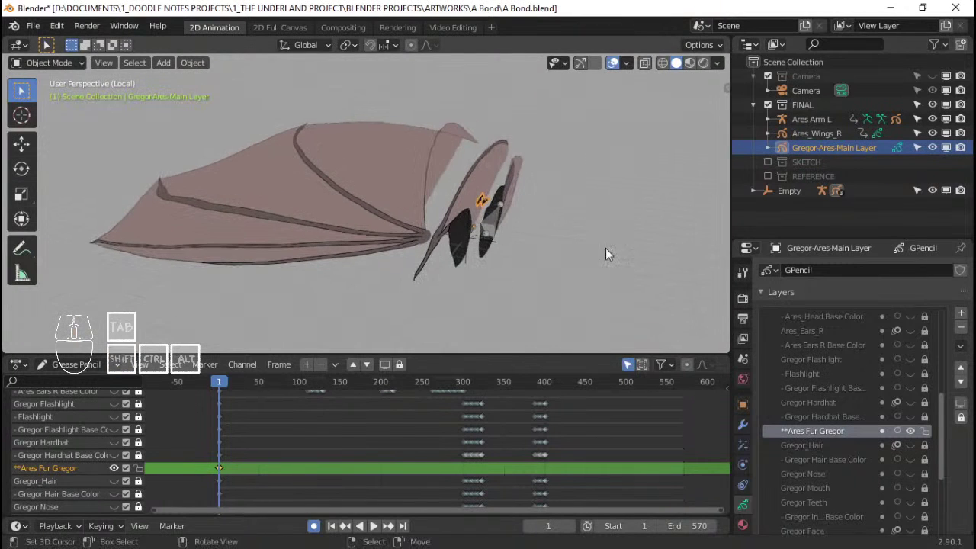
click(961, 417)
click(960, 417)
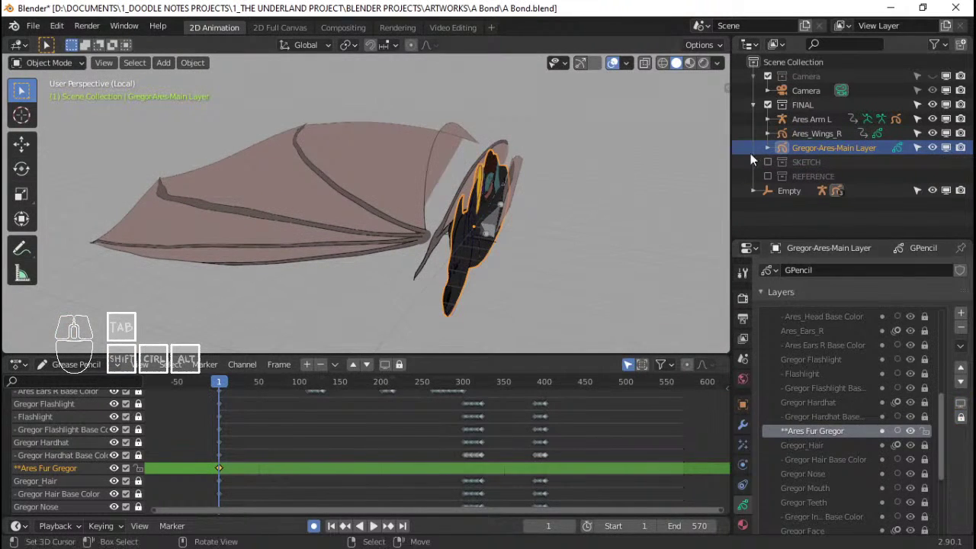
Step: Toggle the FINAL collection's viewport visibility off and on repeatedly
click(932, 105)
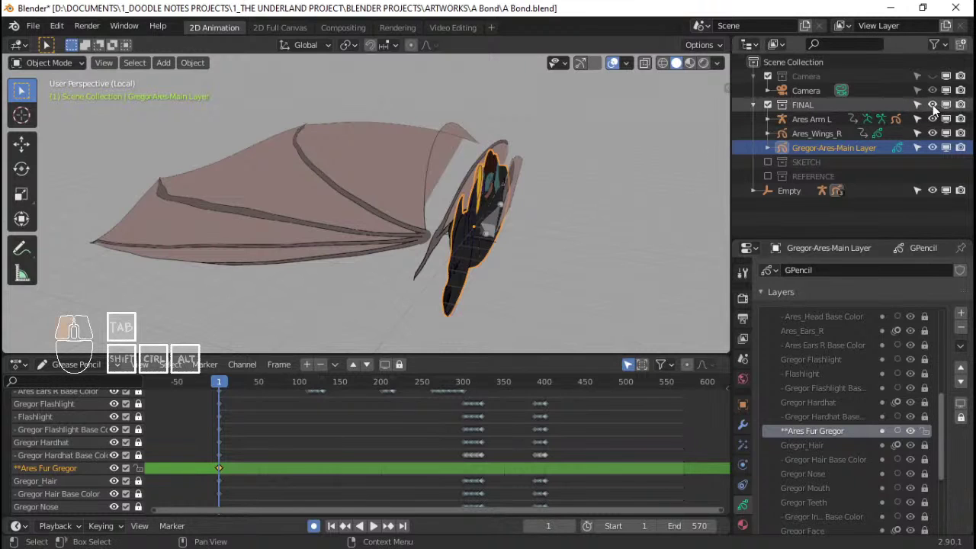
click(932, 105)
click(932, 105)
click(932, 105)
click(932, 104)
click(932, 104)
Step: Look through the scene camera and switch Gregor-Ares-Main Layer to Draw mode and on to Edit Mode
scroll(507, 157, up, 10)
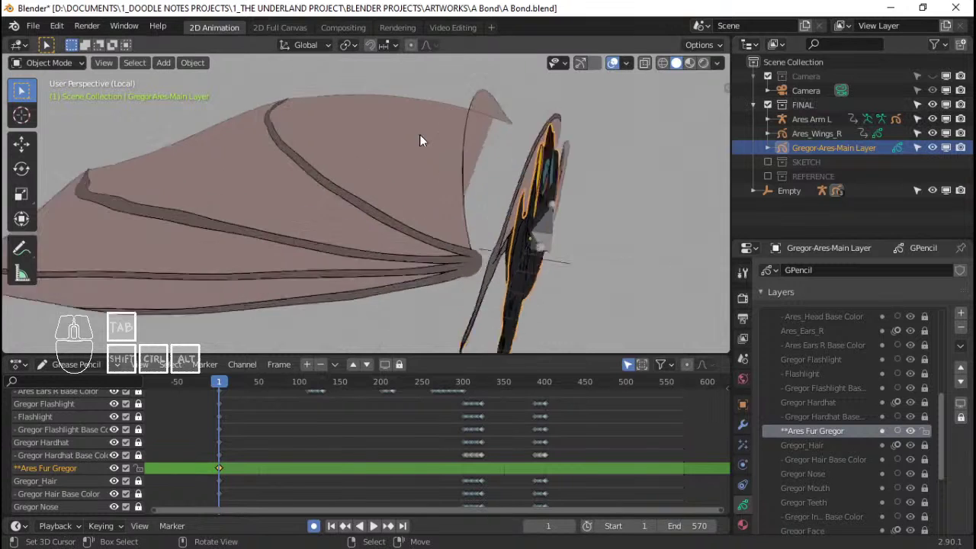
key(Home)
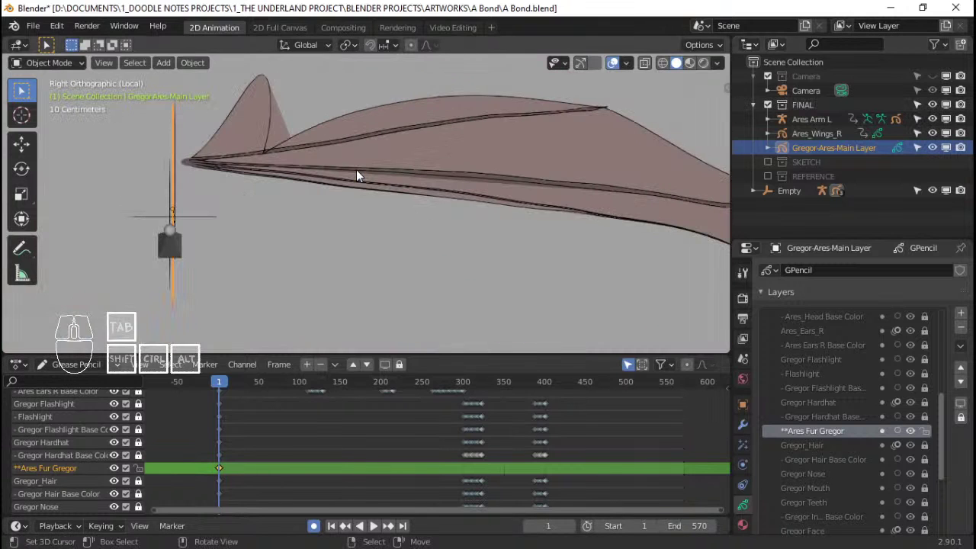
key(KP_0)
scroll(357, 167, up, 3)
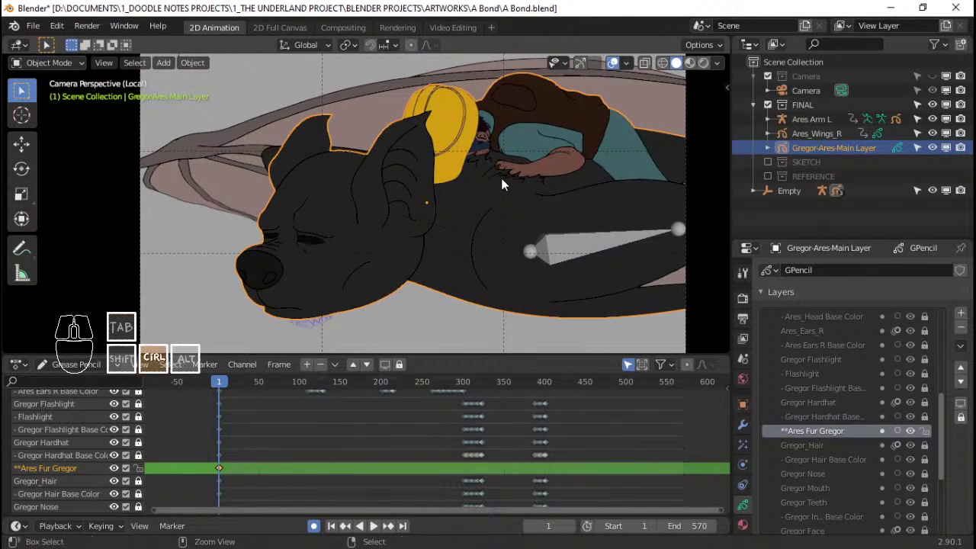
key(ctrl+Tab)
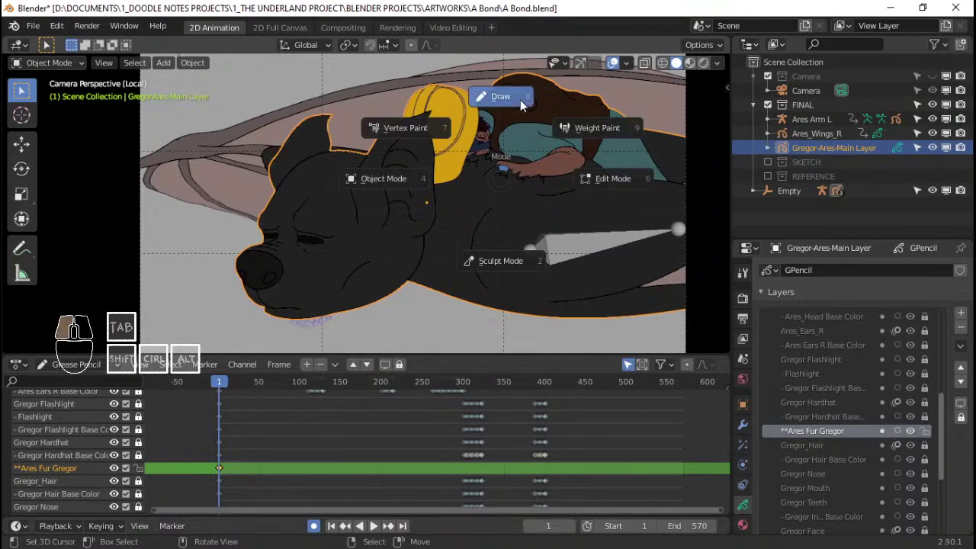
click(521, 105)
scroll(417, 217, up, 8)
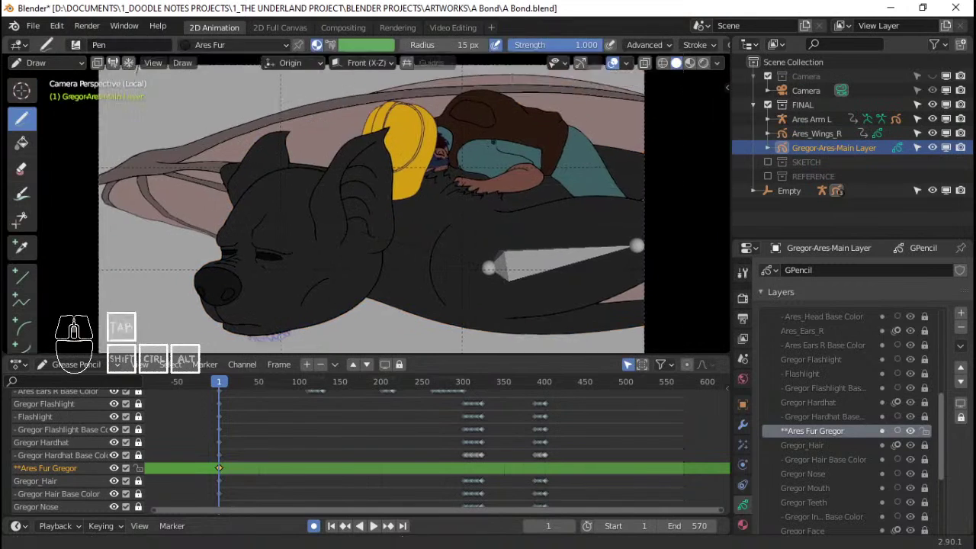
key(Tab)
right_click(417, 212)
scroll(418, 213, up, 4)
key(g)
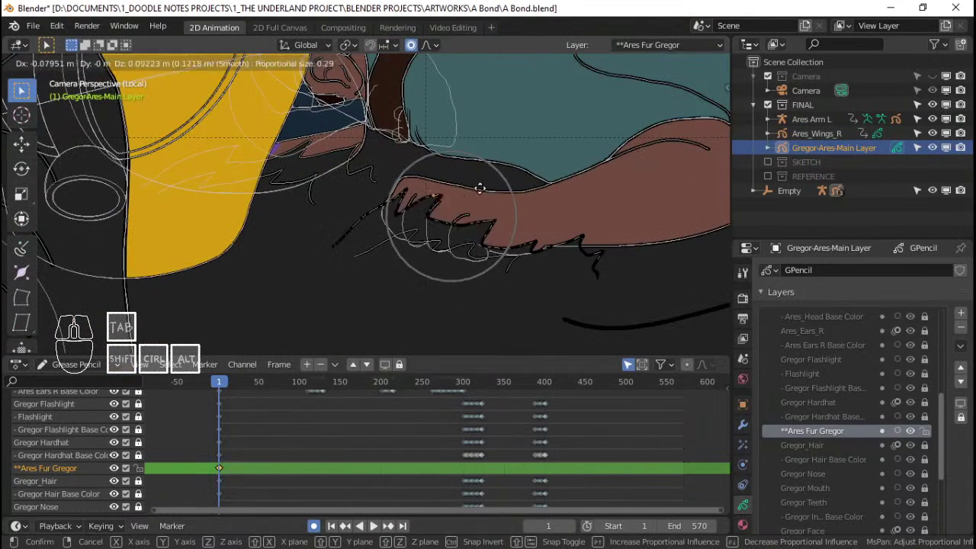
right_click(462, 199)
Step: Select the entire lower fur stroke beneath Gregor's fingers, scale it up and move it along the hand
scroll(434, 206, up, 4)
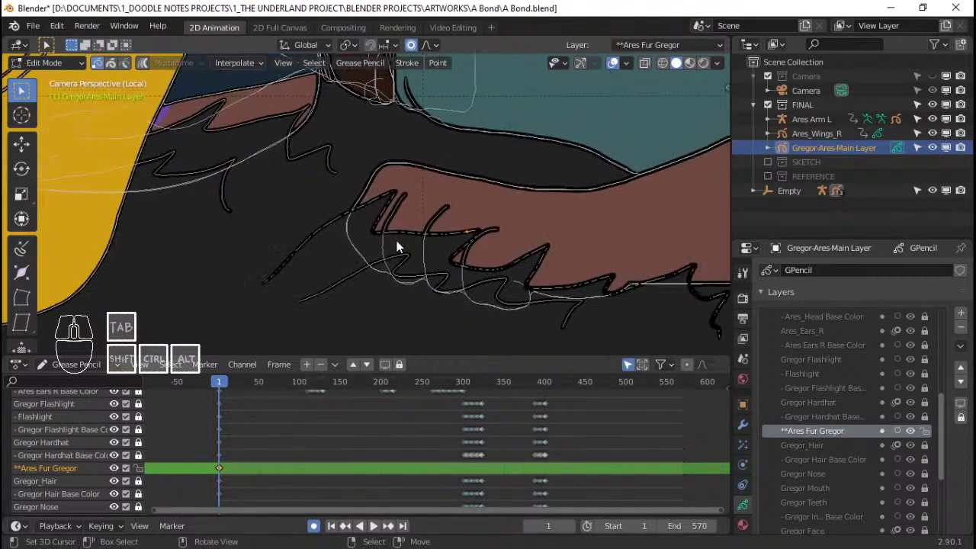
right_click(411, 277)
key(ctrl)
key(ctrl+l)
mouse_move(419, 277)
shift+middle_down()
mouse_move(426, 240)
mouse_move(344, 267)
shift+middle_up()
key(s)
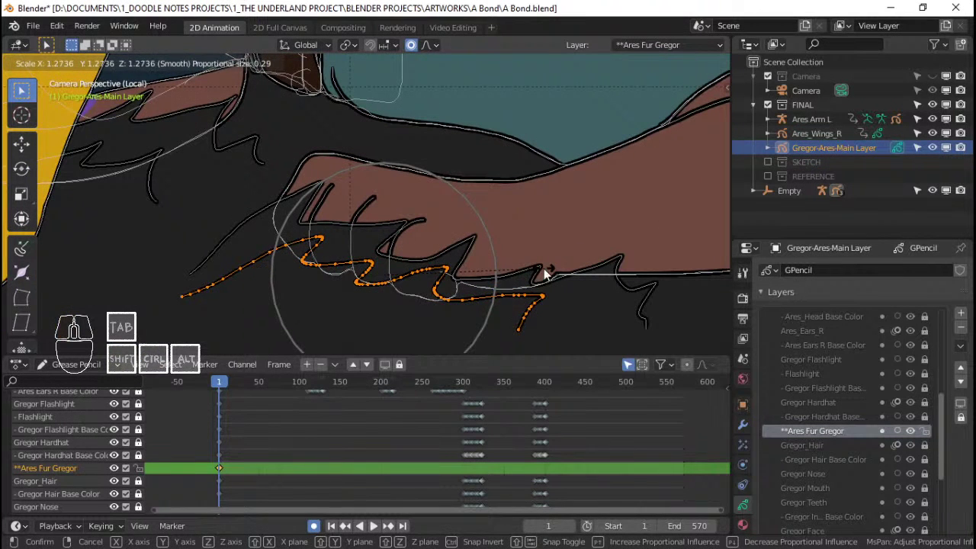
key(g)
click(449, 274)
Step: Fine-tune the position and size of the selected lower fur stroke so it sits just under the fingers
mouse_move(449, 275)
shift+middle_down()
mouse_move(447, 257)
mouse_move(481, 279)
shift+middle_up()
key(g)
click(458, 250)
key(g)
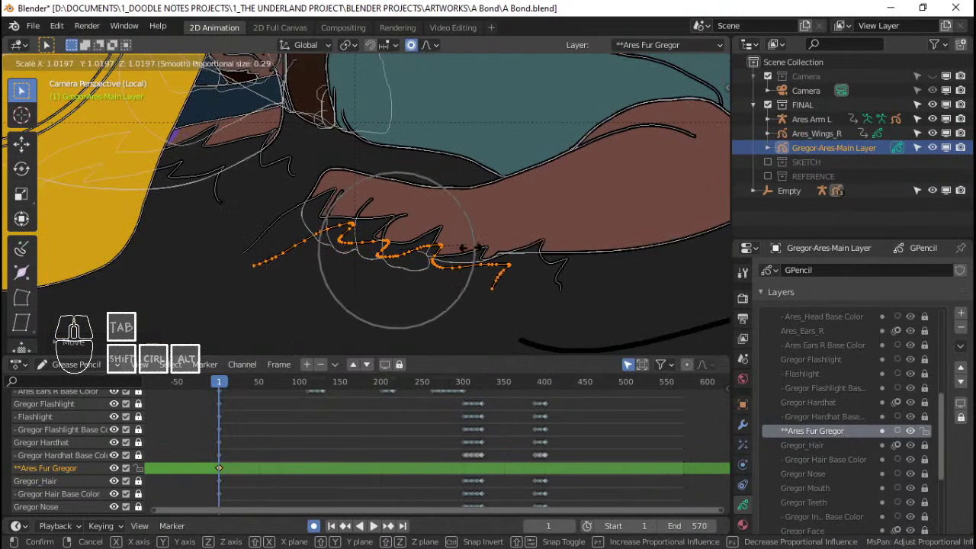
click(349, 255)
Step: Pull the left end of the lower fur stroke downward with a wider proportional influence and rotate it slightly
click(254, 264)
key(g)
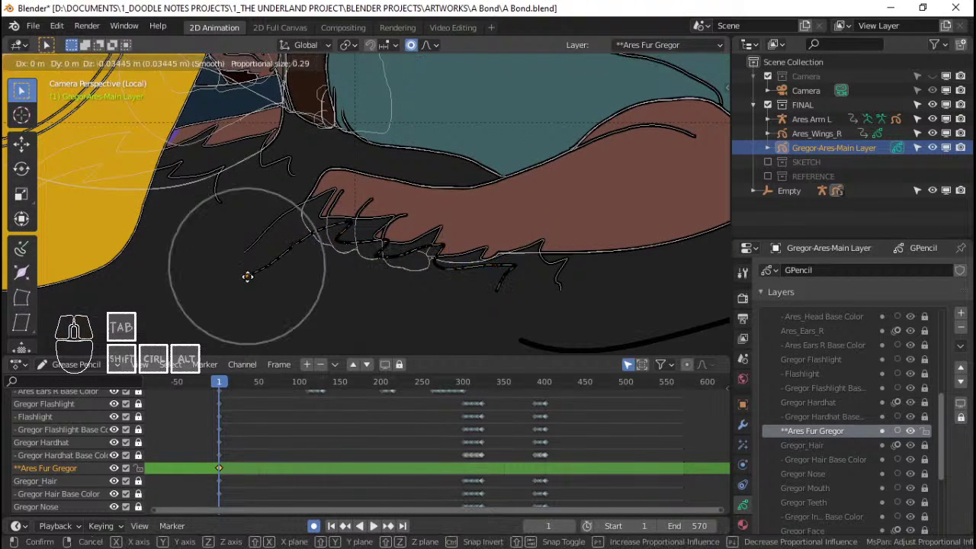
scroll(245, 282, down, 4)
click(245, 285)
key(g)
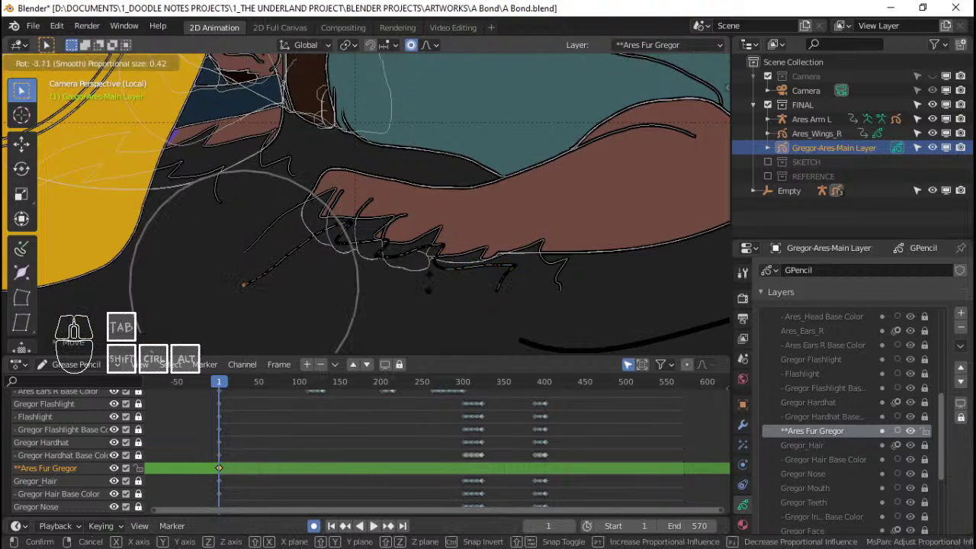
click(406, 273)
Step: Lower the right end of the lower fur stroke, rotate it slightly and nudge it into place
click(493, 289)
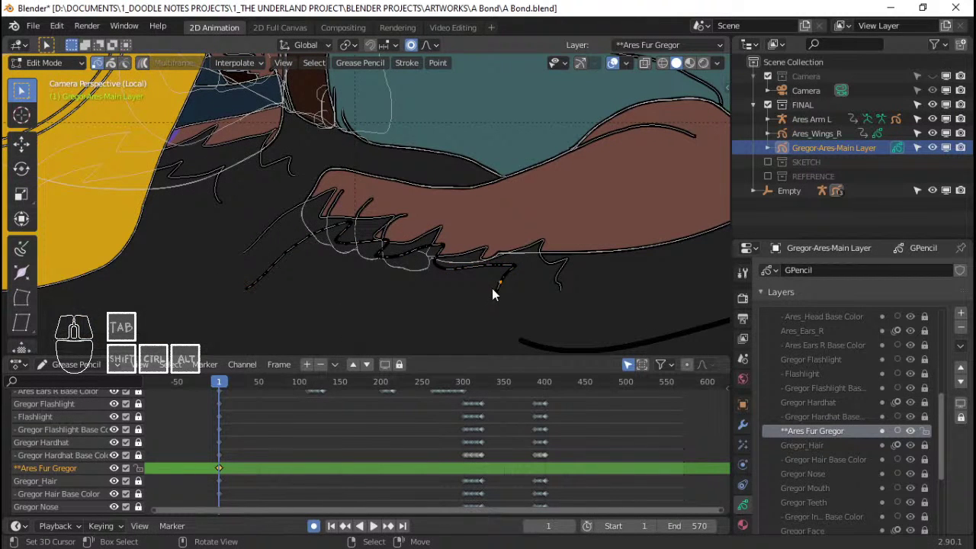
key(g)
click(500, 308)
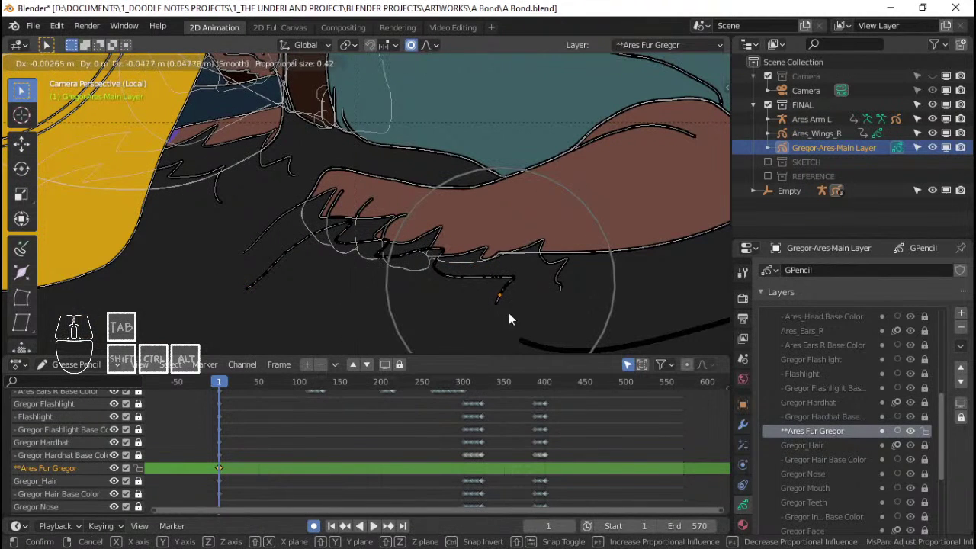
key(r)
click(570, 321)
key(g)
click(570, 313)
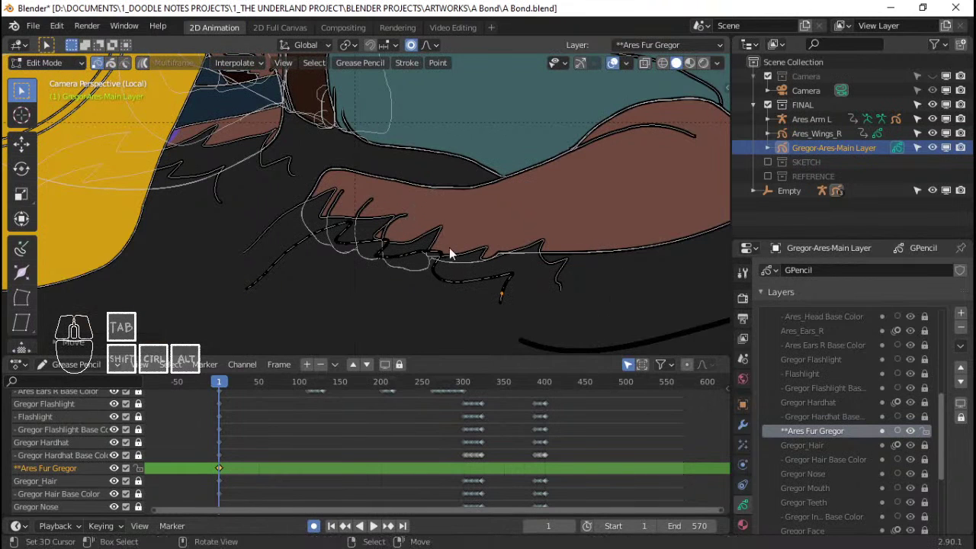
Step: Adjust the middle section of the lower fur stroke beneath Gregor's fingers with proportional editing
key(g)
click(447, 253)
key(g)
click(430, 272)
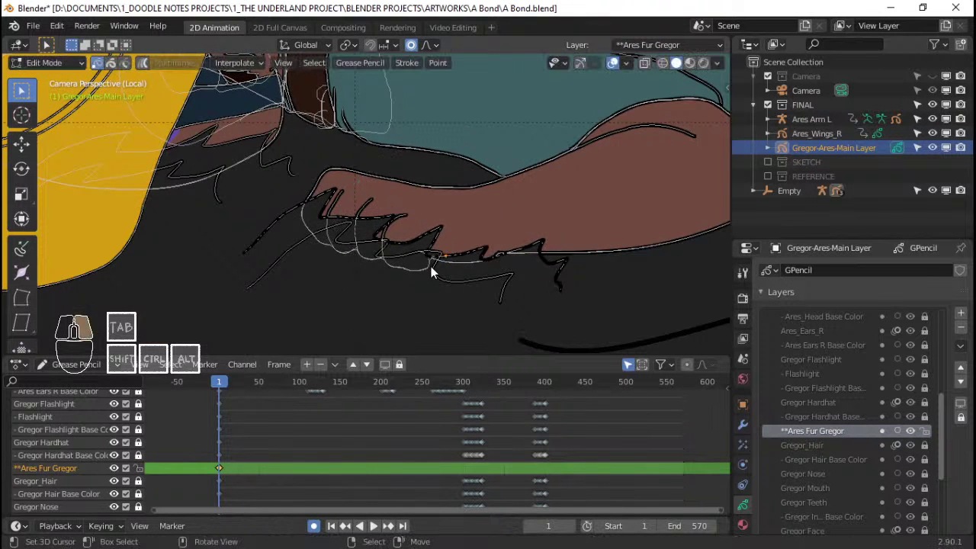
key(g)
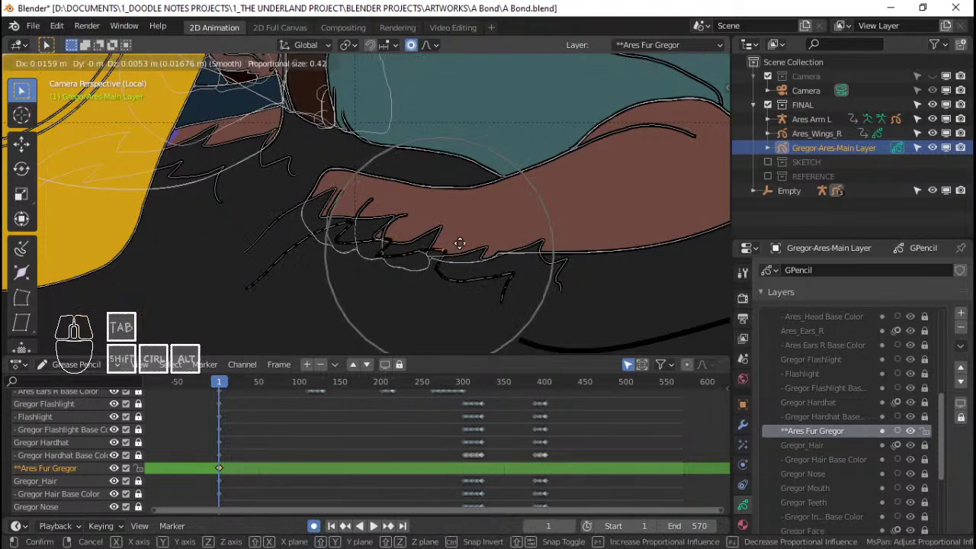
scroll(461, 244, up, 1)
click(460, 244)
scroll(461, 244, down, 2)
Step: Hide the overlays to examine the reshaped fur around Gregor's hand, then restore them and return to Edit Mode
key(shift+alt+z)
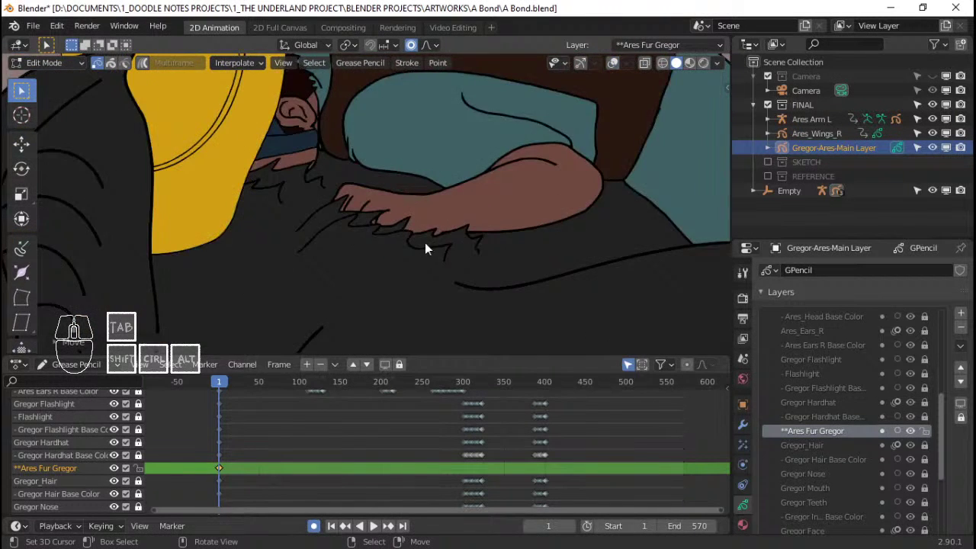
scroll(425, 242, up, 1)
shift+middle_drag(367, 226, 431, 226)
scroll(432, 226, down, 5)
scroll(432, 225, up, 5)
key(Tab)
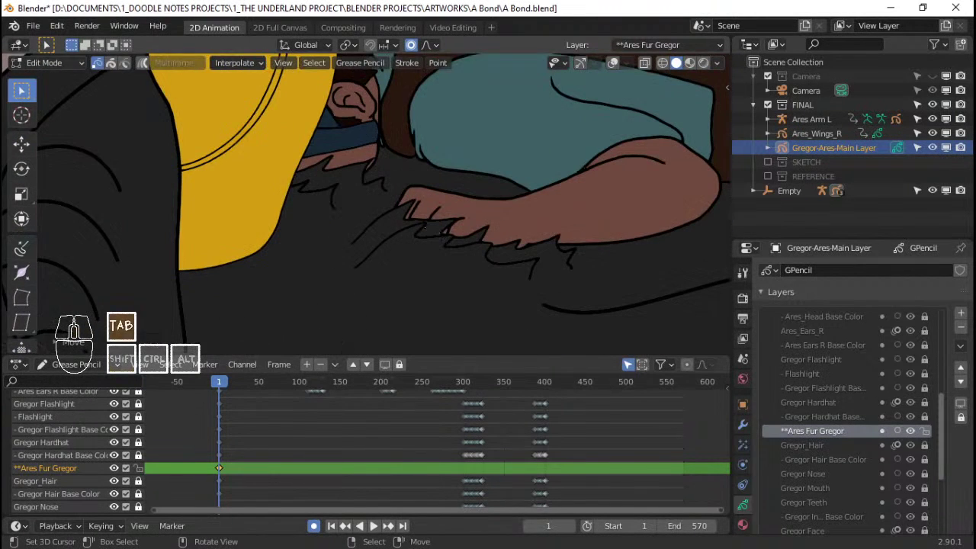
key(shift+alt+z)
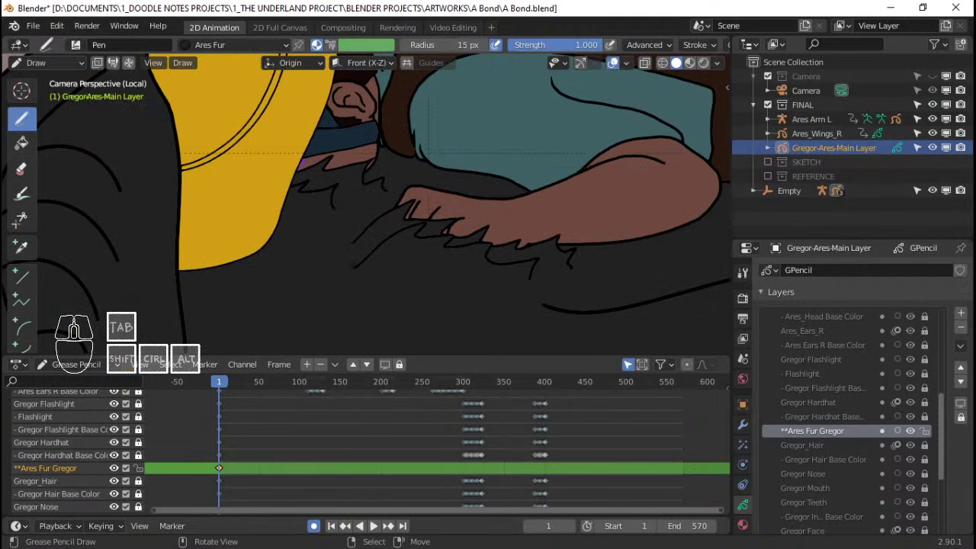
key(shift+alt+z)
key(shift+alt+z)
key(Tab)
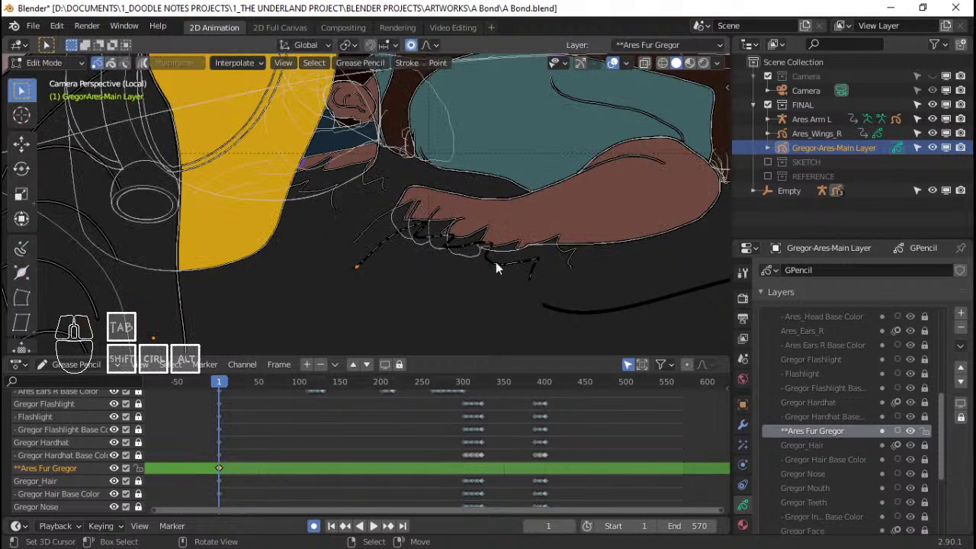
Step: Move and rotate the lower fur stroke with a larger proportional influence, then check it with the overlays hidden
key(g)
scroll(503, 269, down, 4)
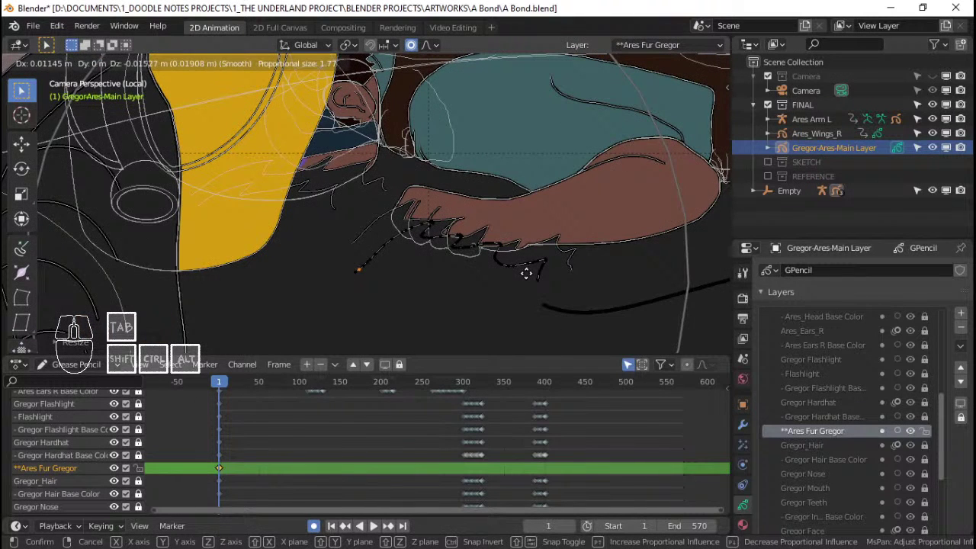
key(r)
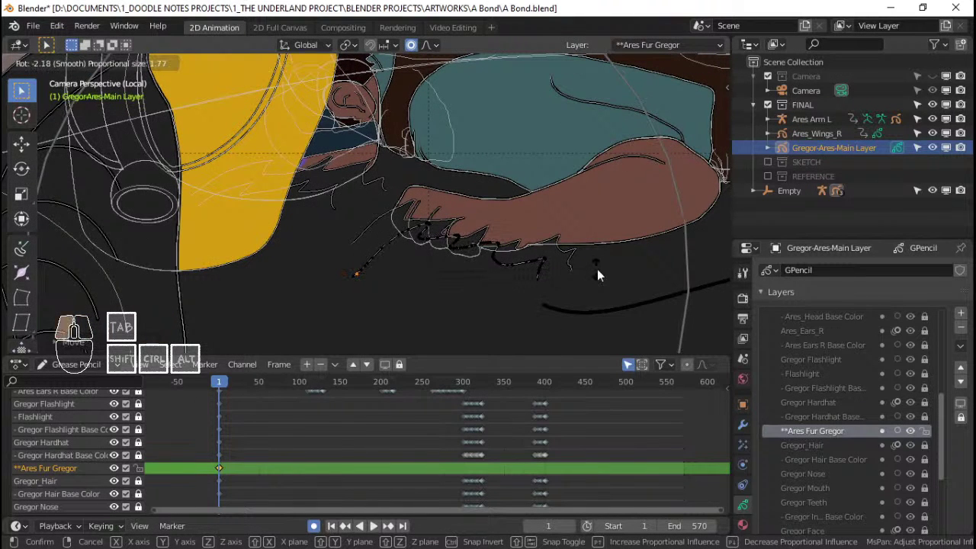
click(597, 269)
scroll(599, 288, down, 8)
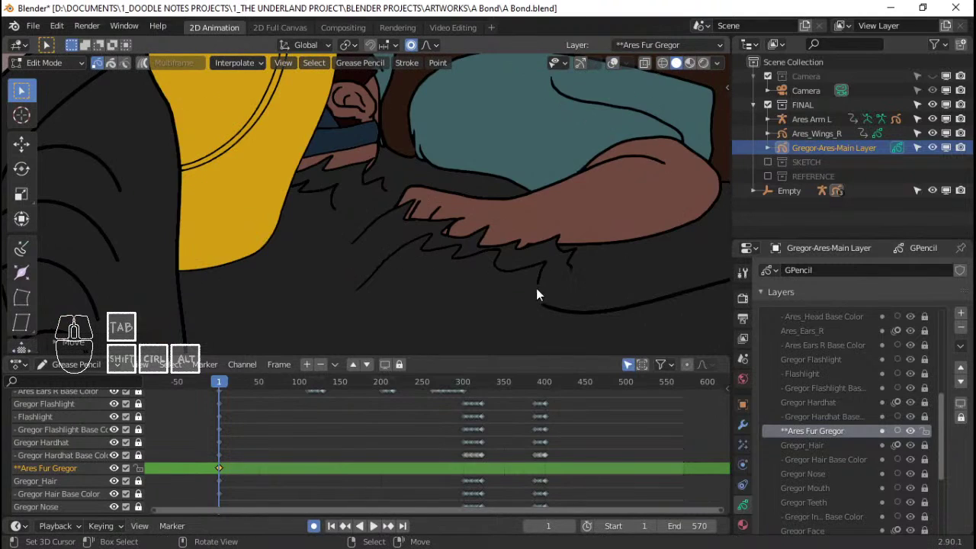
scroll(398, 236, up, 7)
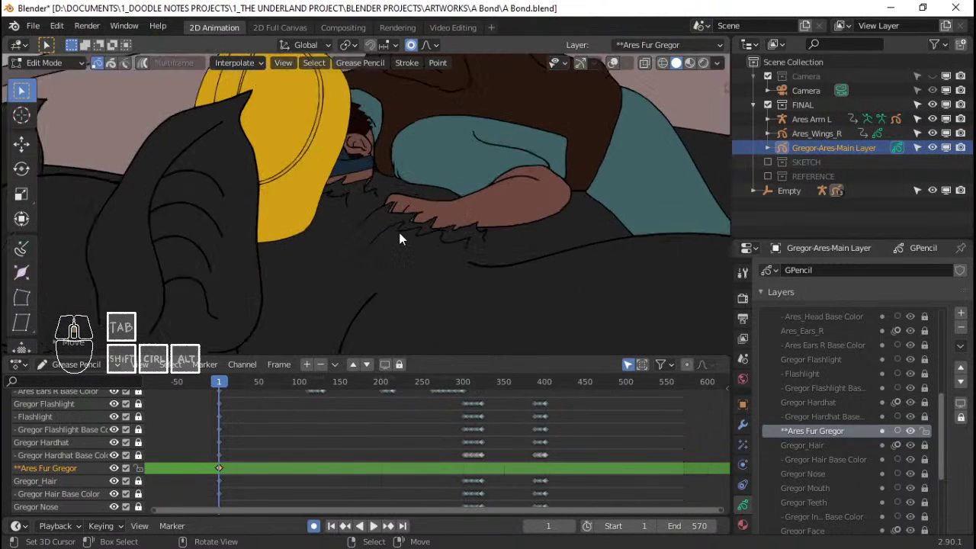
scroll(363, 241, down, 4)
scroll(363, 243, up, 5)
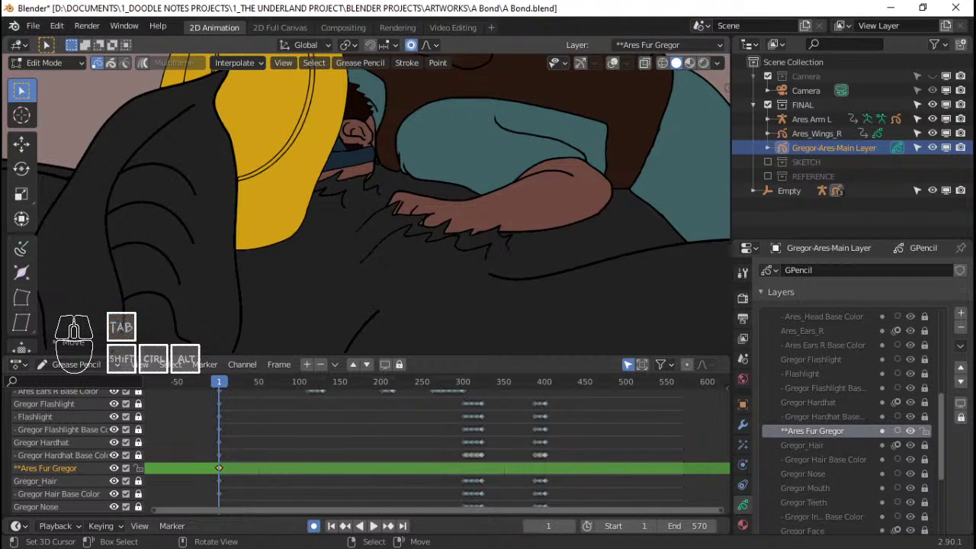
Step: Rotate and reposition the upper fur stroke along the underside of Gregor's hand with proportional editing
key(Tab)
key(Tab)
key(a)
key(r)
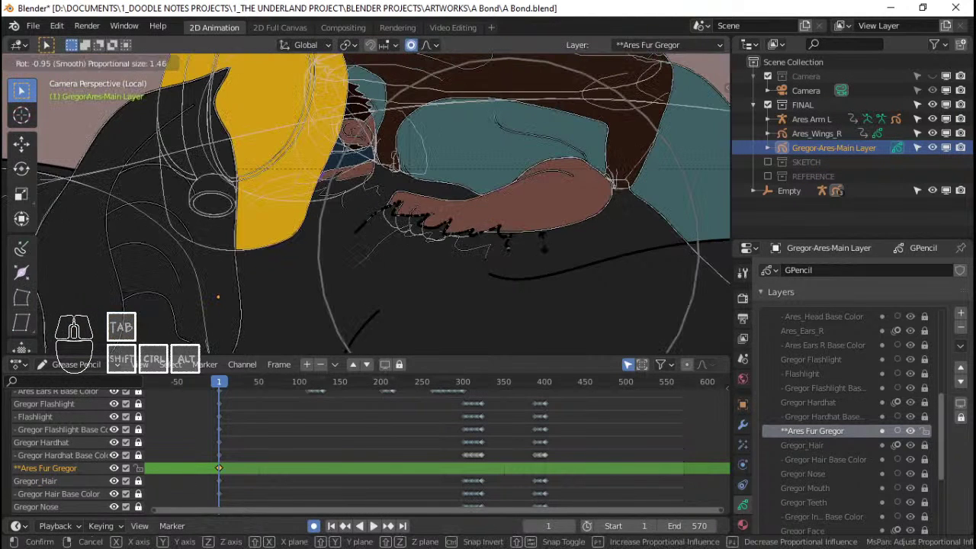
key(g)
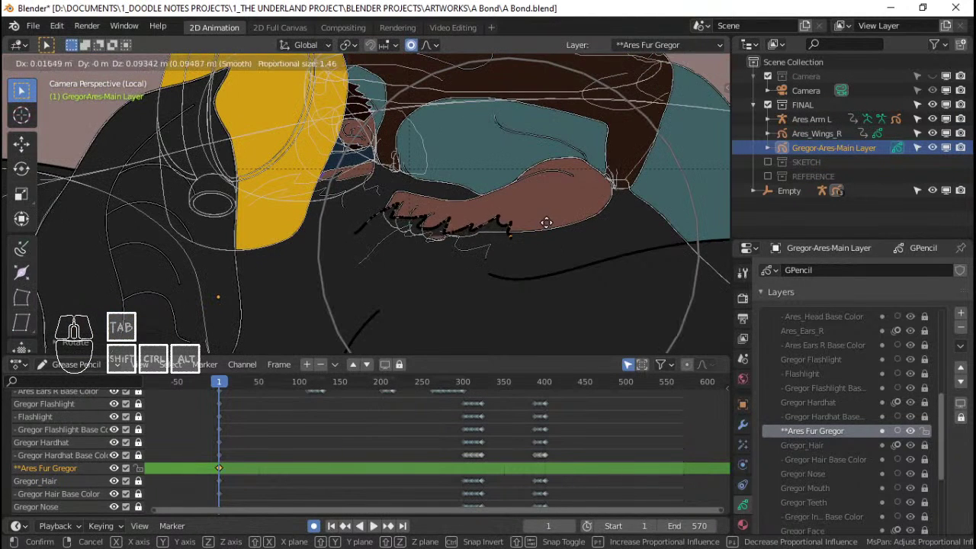
key(r)
key(g)
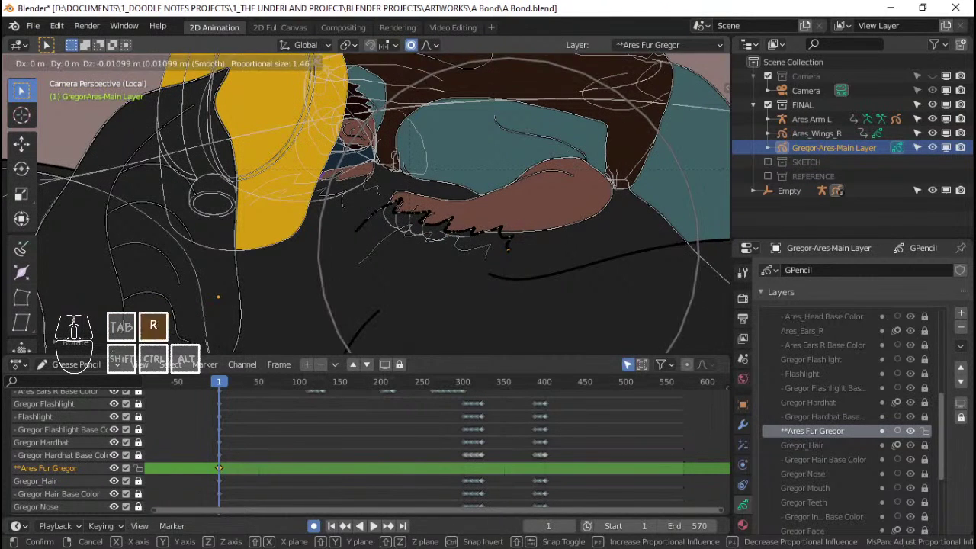
click(546, 231)
Step: Nudge the right end of the upper fur stroke against Gregor's forearm and return to Draw mode
key(Tab)
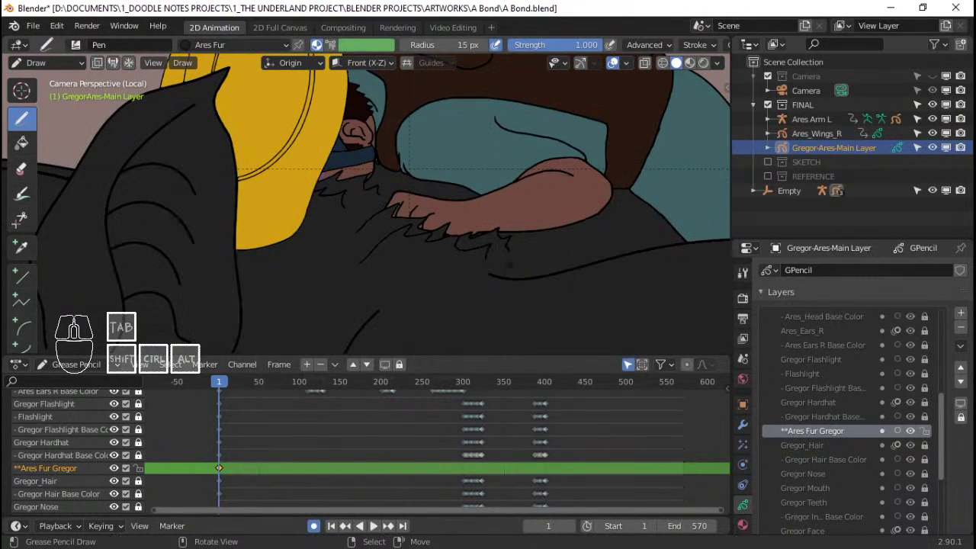
key(Tab)
key(g)
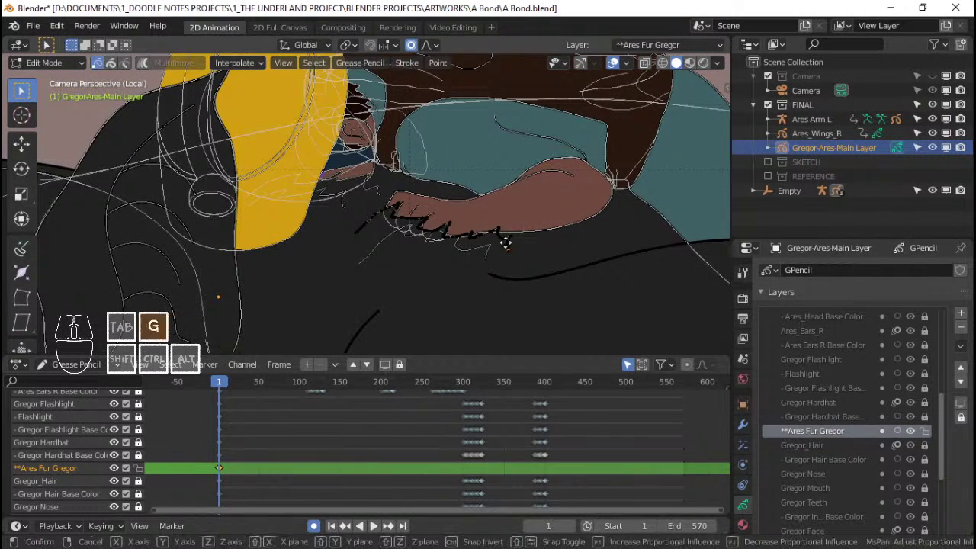
click(505, 241)
key(Tab)
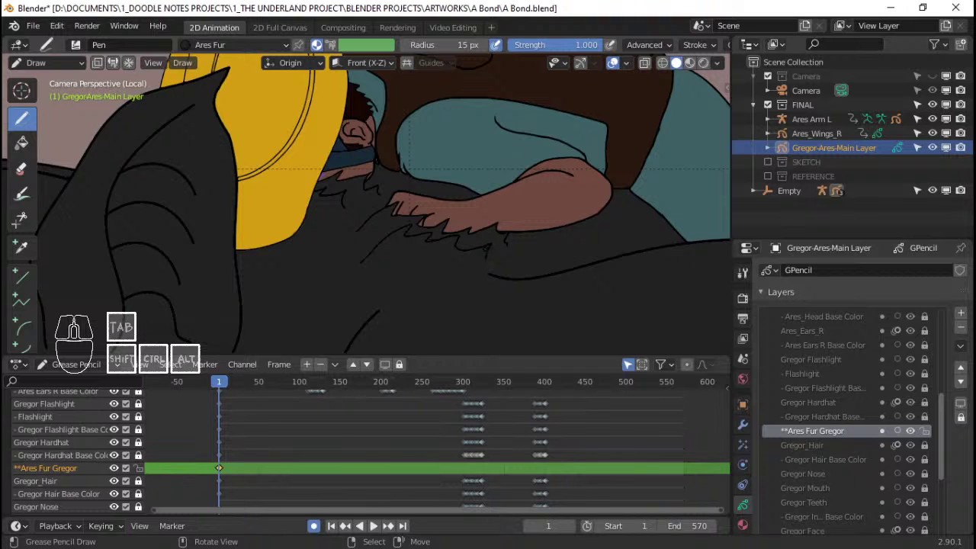
Step: Play back the animation briefly to check the fur around Gregor's hand
middle_drag(490, 217, 394, 232)
scroll(394, 232, up, 2)
key(space)
key(space)
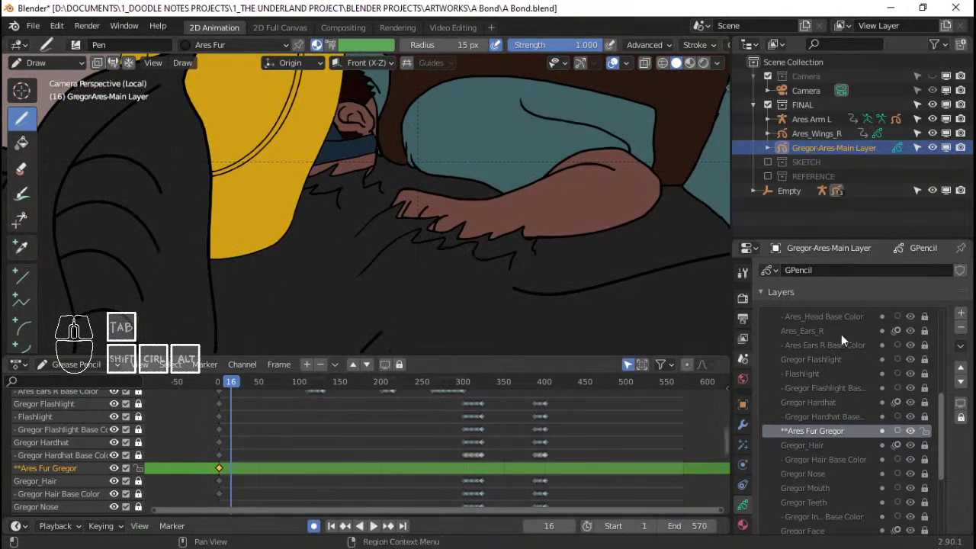
Step: Enable the Noise modifier in the viewport and play the animation to check the fur around Gregor's hand
click(742, 425)
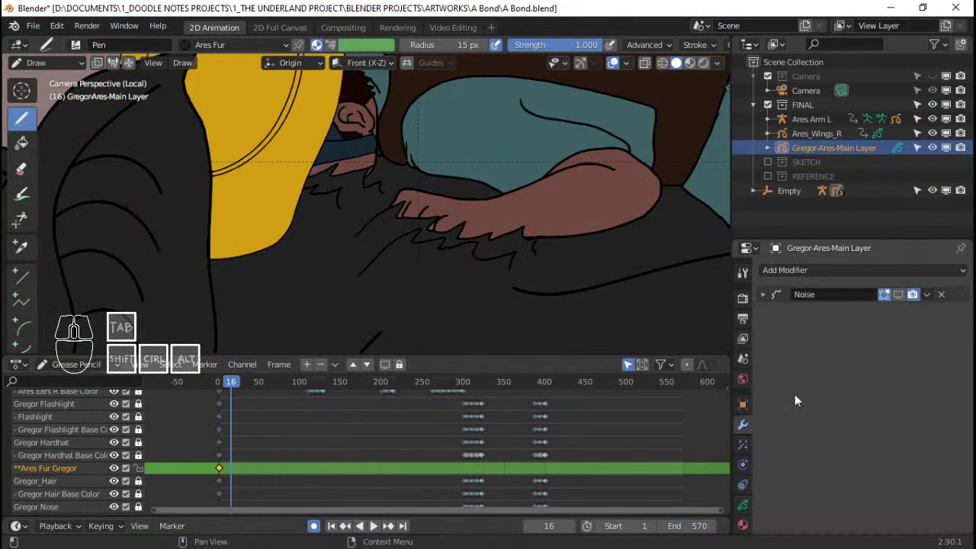
key(space)
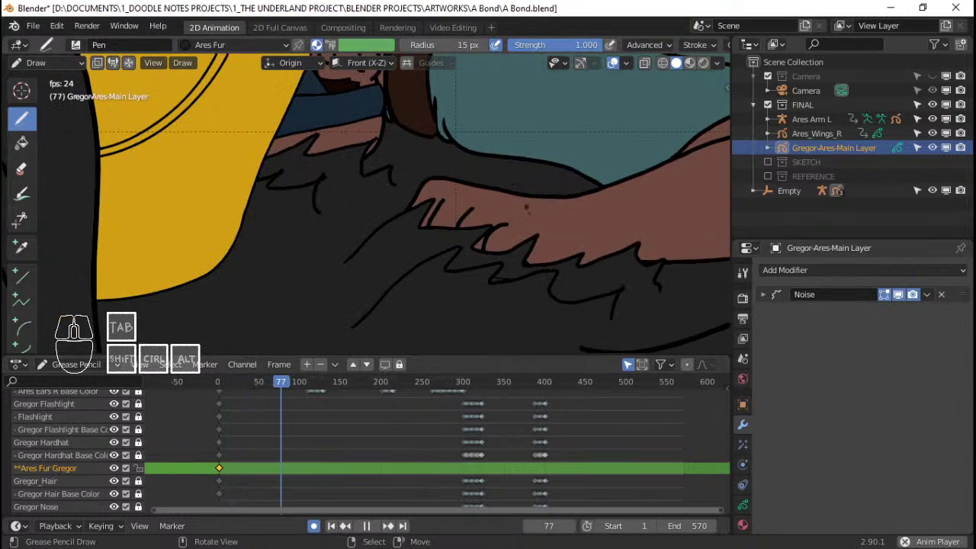
key(space)
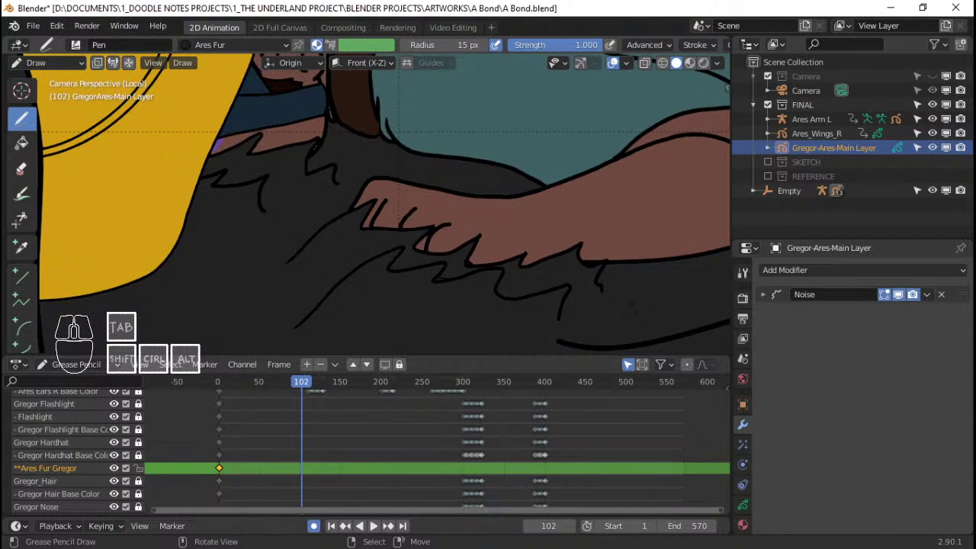
Step: Move the lower tip of the upper fur stroke below Gregor's forearm downward with a smaller proportional influence, ending in Draw mode
key(Tab)
key(g)
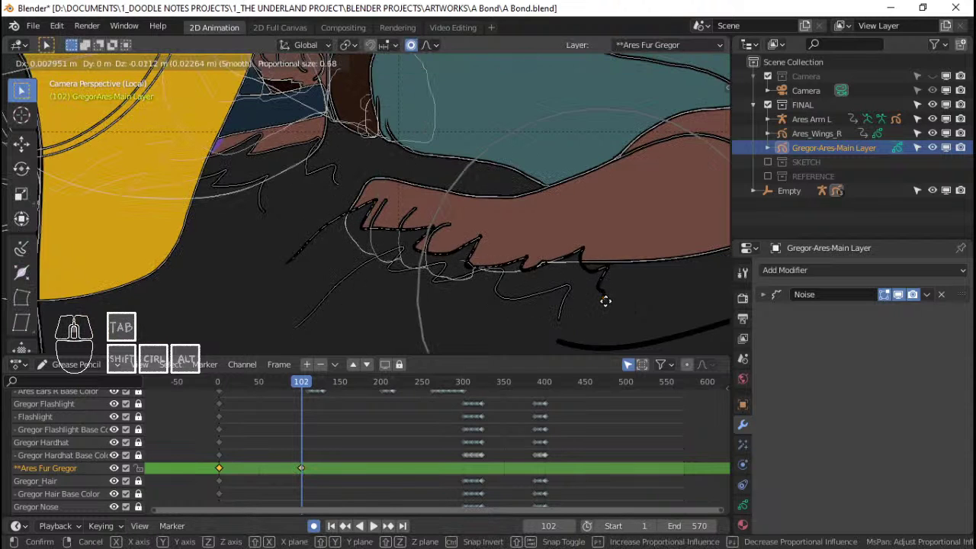
click(602, 309)
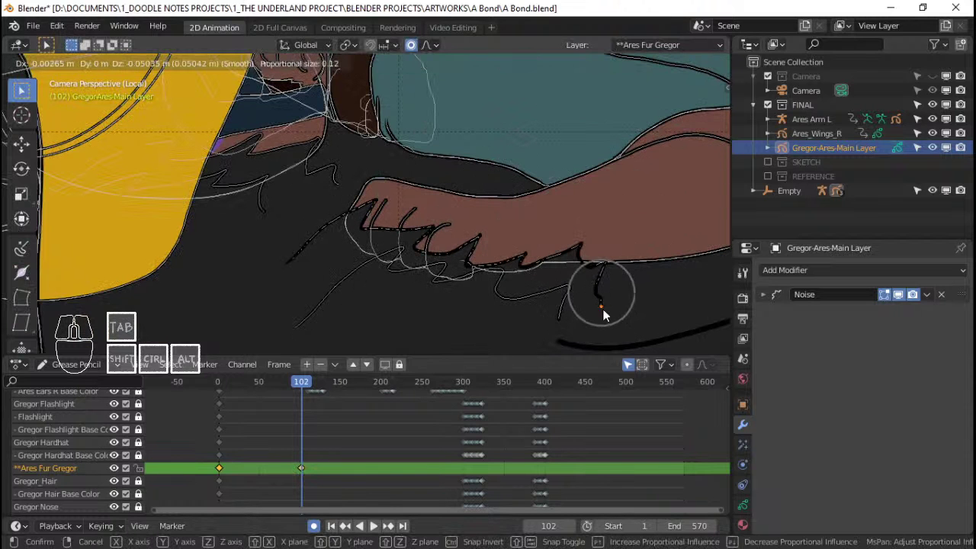
key(Tab)
Step: Play back the rest of the animation to check how the fur sits under Gregor's face and hand
key(space)
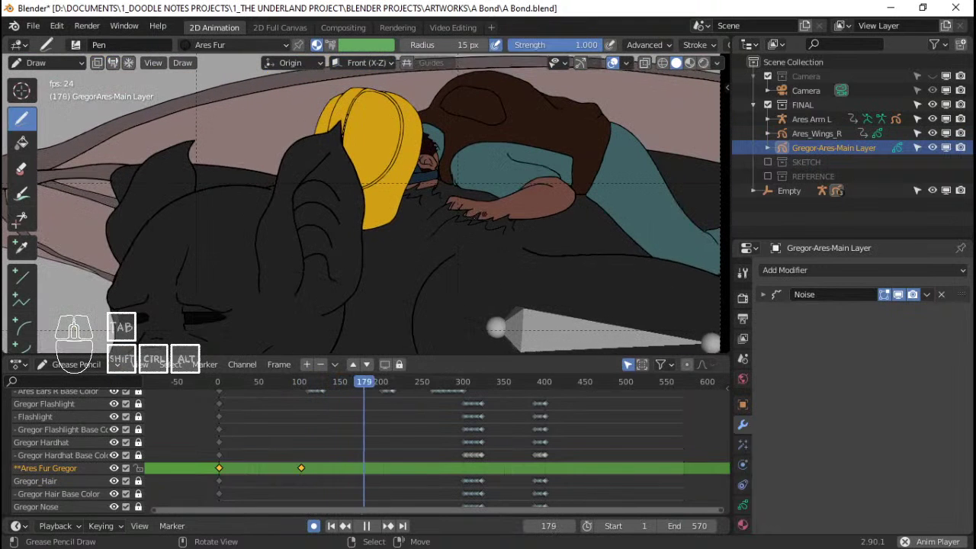
key(space)
scroll(707, 325, down, 3)
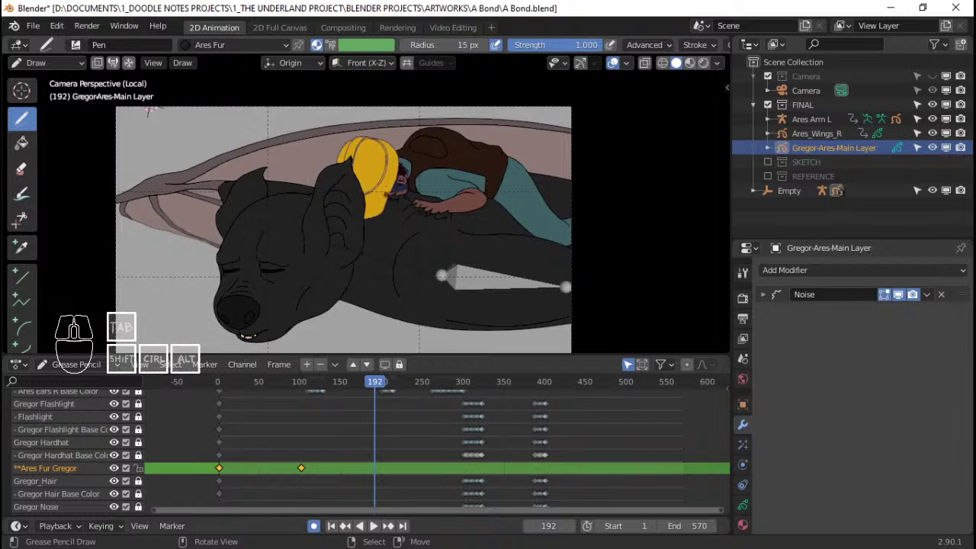
scroll(707, 325, up, 3)
key(space)
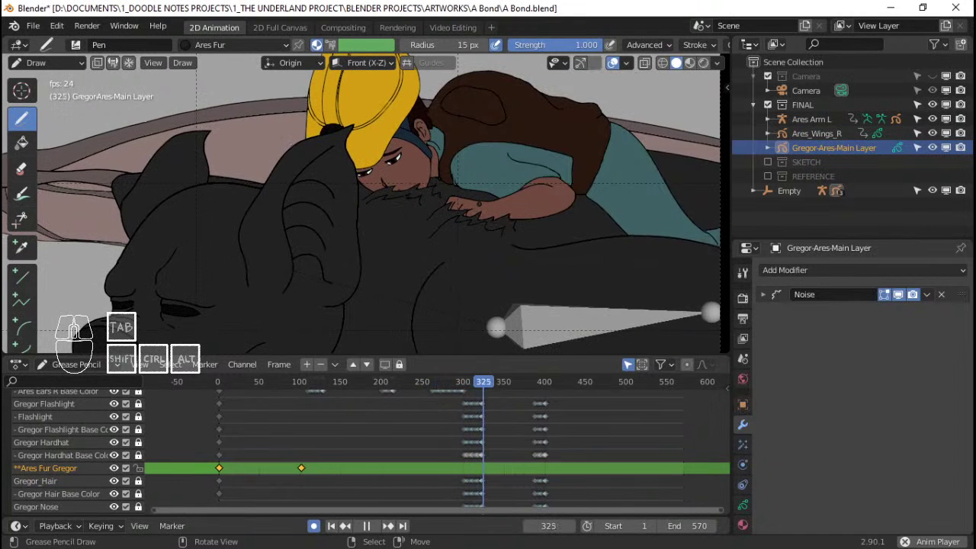
key(space)
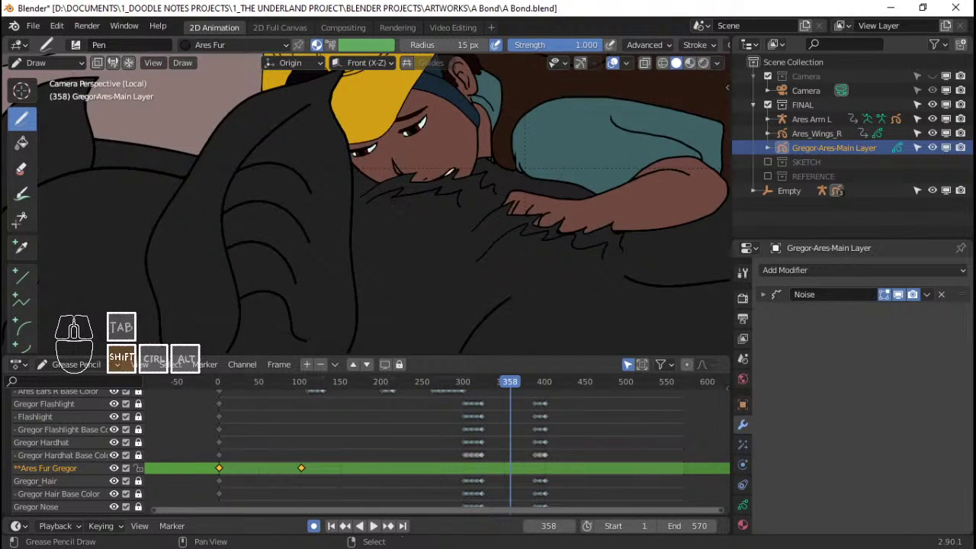
shift+middle_drag(381, 228, 378, 245)
Step: Delete the frame 1 keyframe of the **Ares Fur Gregor layer
key(shift+Left)
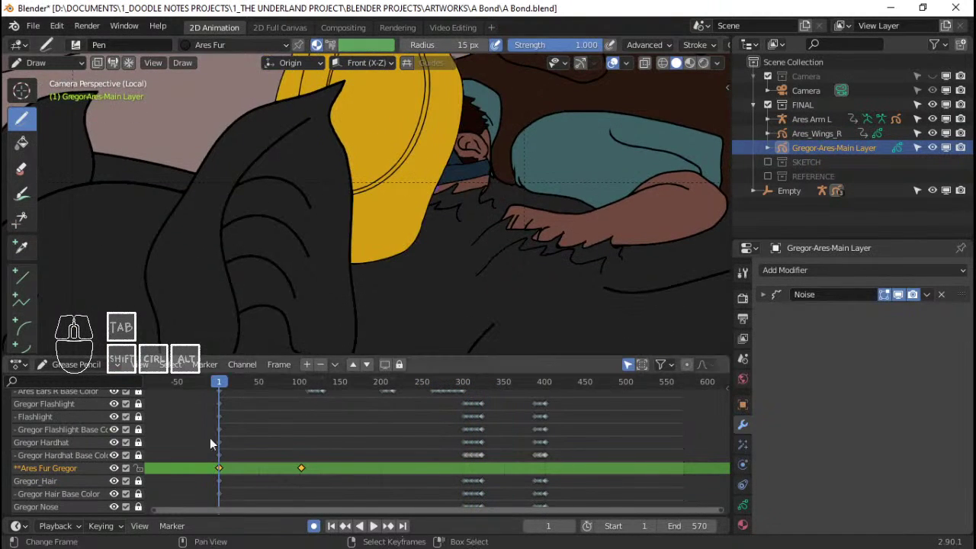
right_click(222, 466)
key(x)
click(222, 466)
Step: Snap the remaining **Ares Fur Gregor keyframe to frame 1
right_click(298, 468)
key(shift+s)
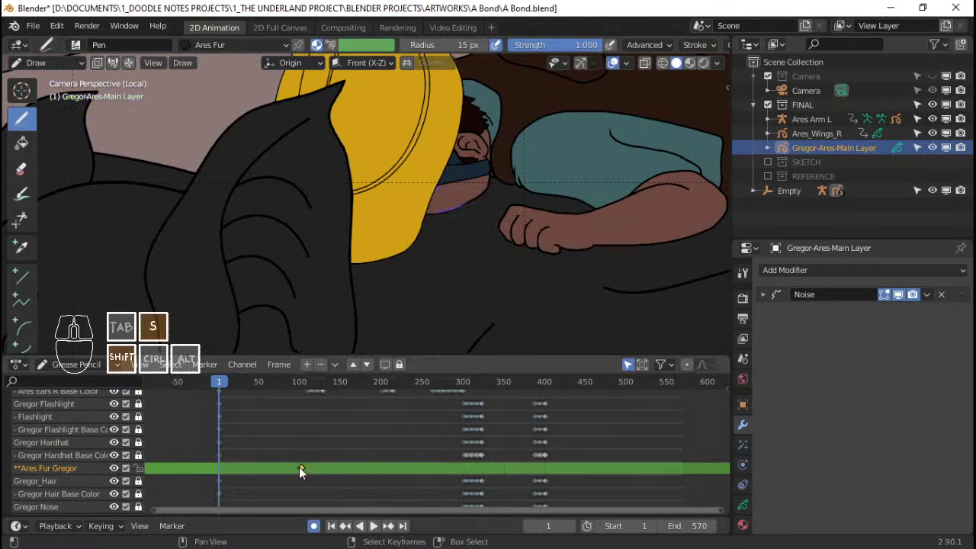
key(space)
key(space)
scroll(317, 458, down, 4)
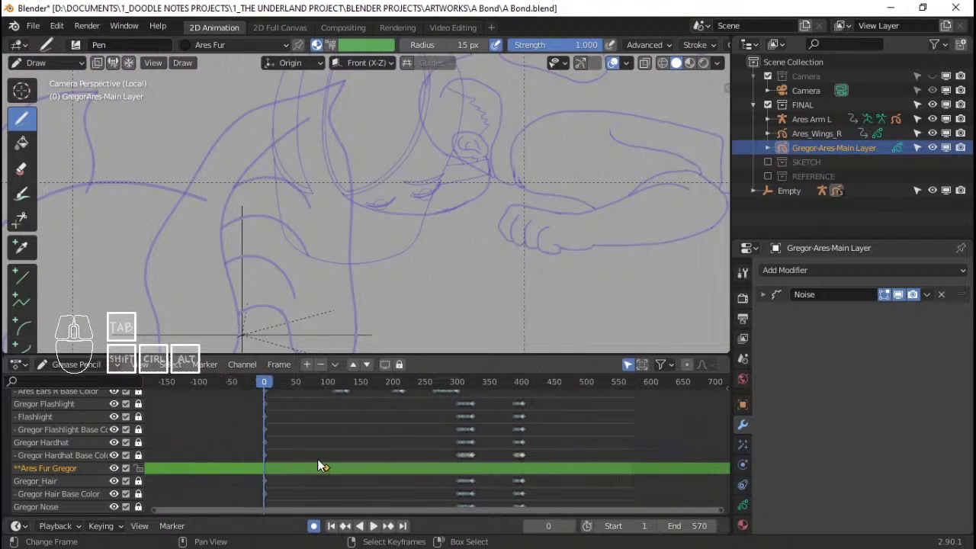
key(shift+Left)
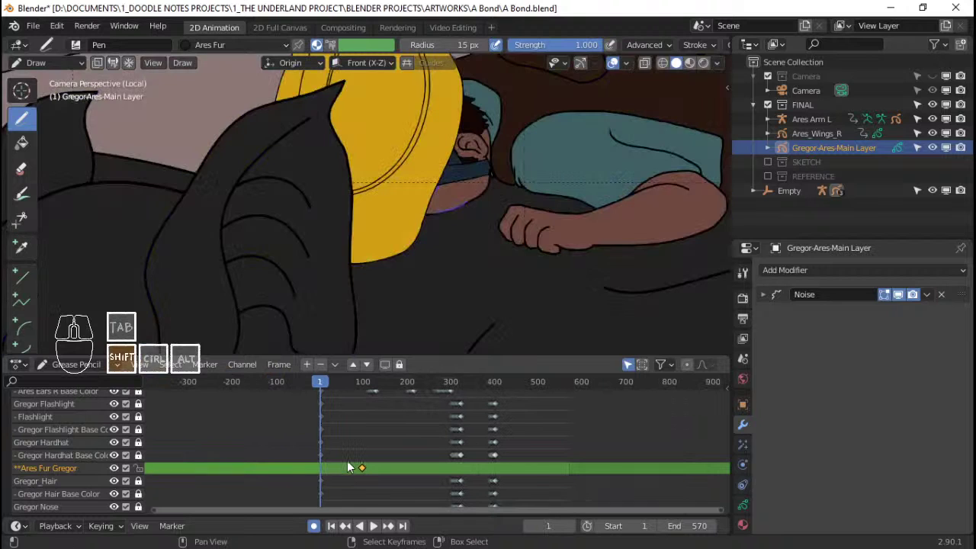
key(shift+s)
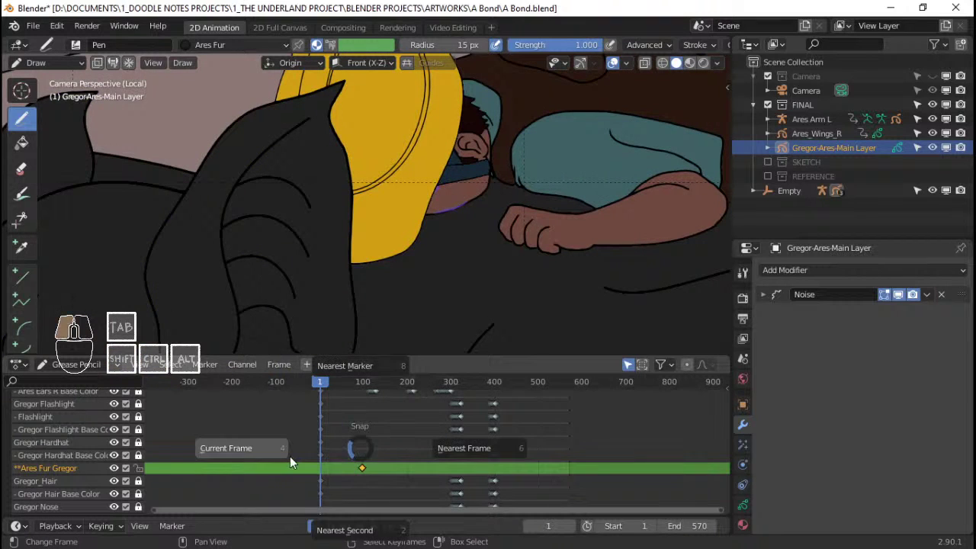
click(289, 456)
scroll(331, 442, up, 3)
scroll(449, 175, up, 2)
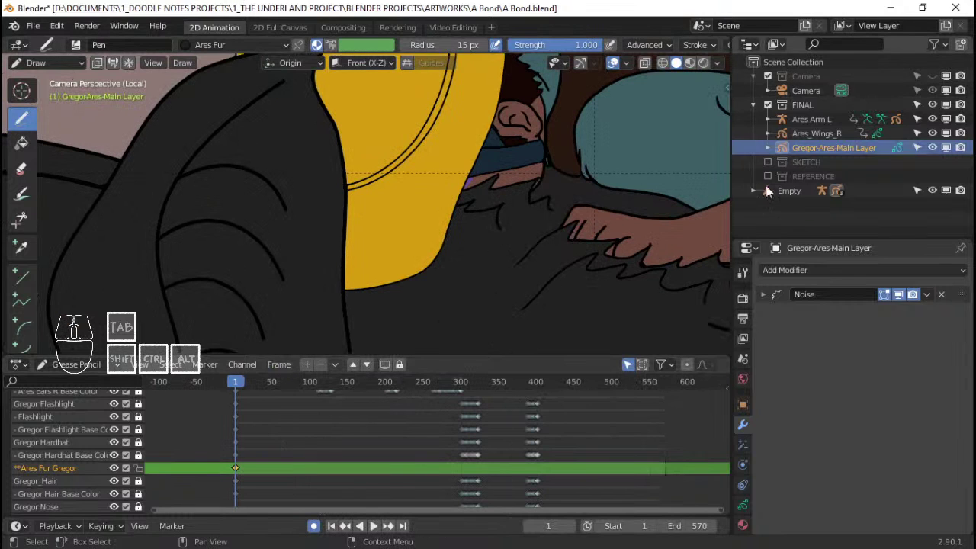
Step: Hide the Gregor Hardhat layer and its base colour layer to expose Gregor's head
click(743, 505)
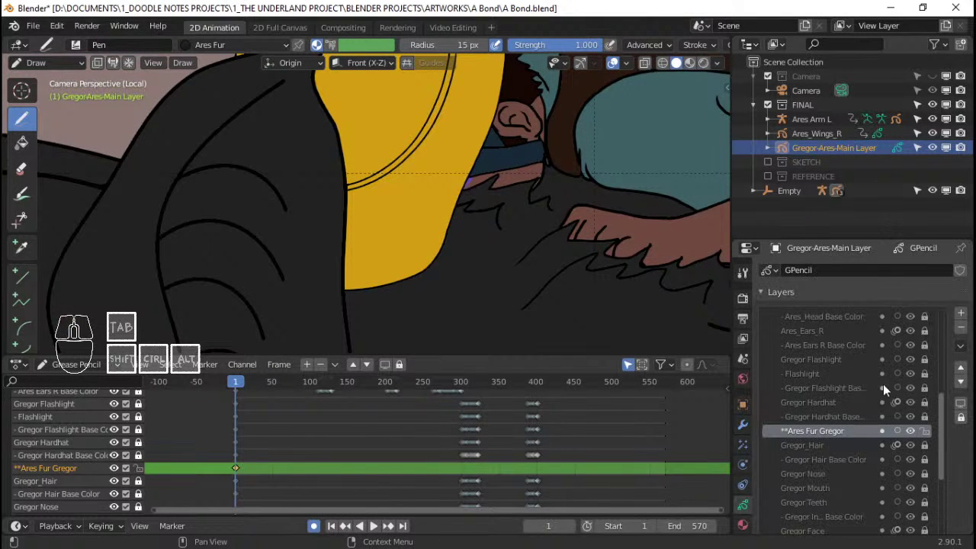
click(911, 415)
scroll(438, 241, up, 2)
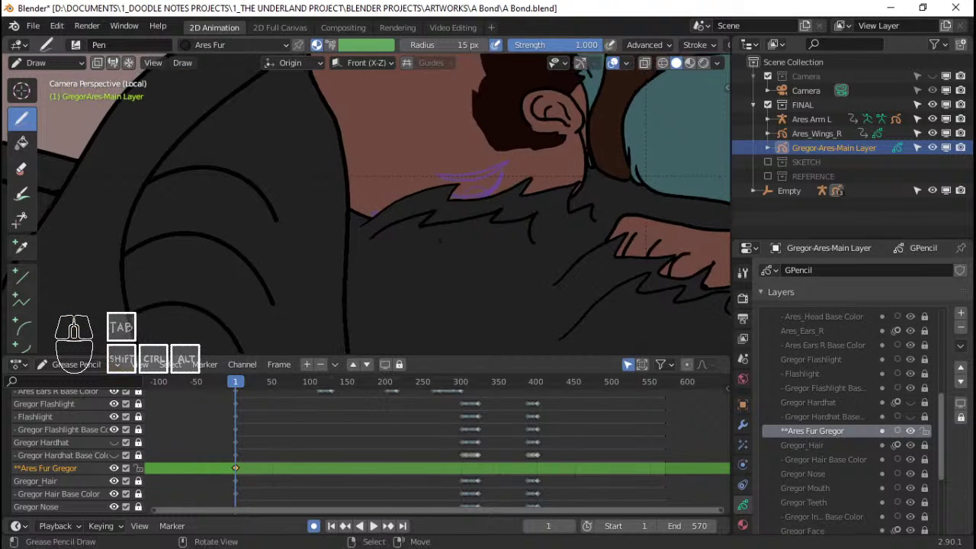
Step: Draw a fur tuft over Gregor's face beside Ares's ear and a small fur mark on the back below his jaw
key(ctrl+Tab)
click(480, 210)
ctrl+middle_drag(355, 222, 352, 202)
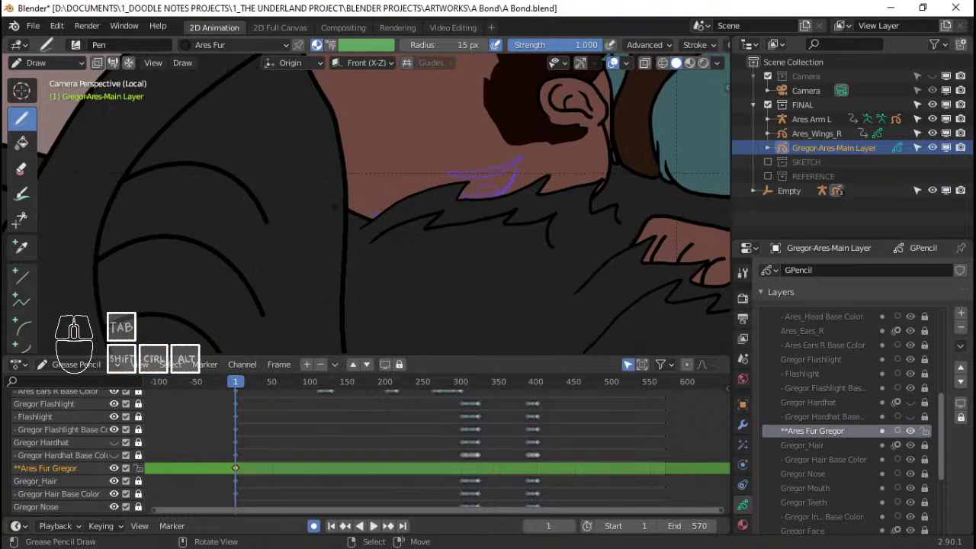
drag(348, 201, 363, 194)
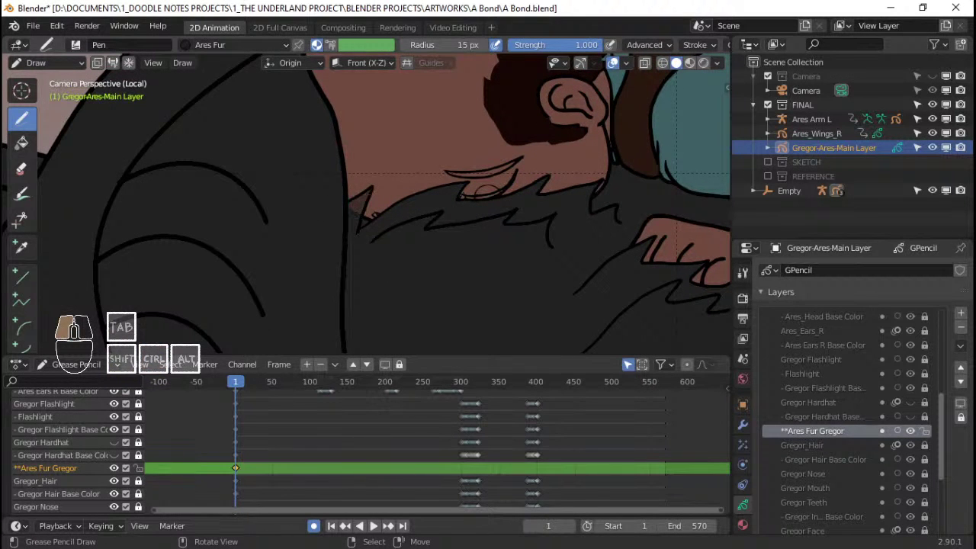
drag(450, 177, 522, 155)
shift+middle_drag(584, 261, 553, 254)
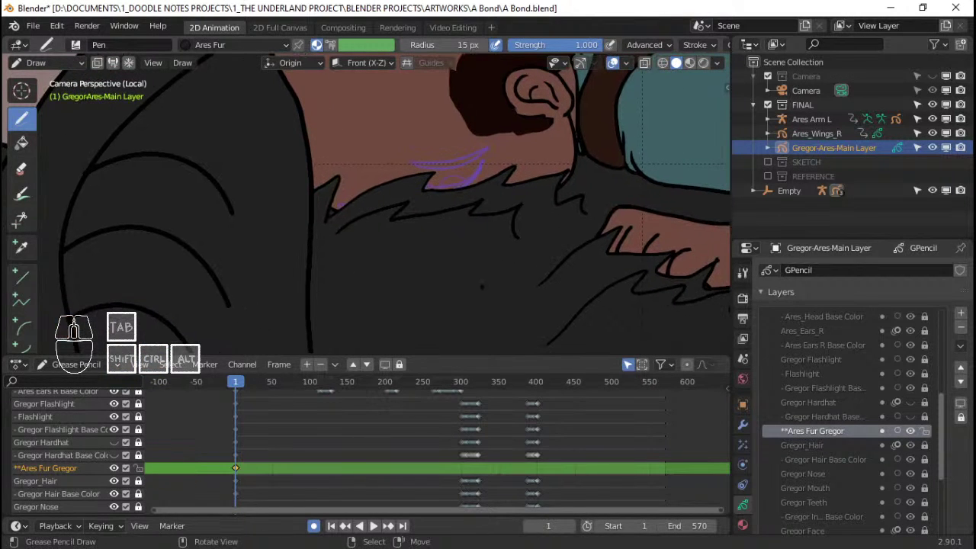
drag(482, 289, 547, 261)
Step: Draw a pointed fur tuft behind Gregor's neck and send that stroke to the back of the layer
ctrl+middle_drag(540, 286, 404, 309)
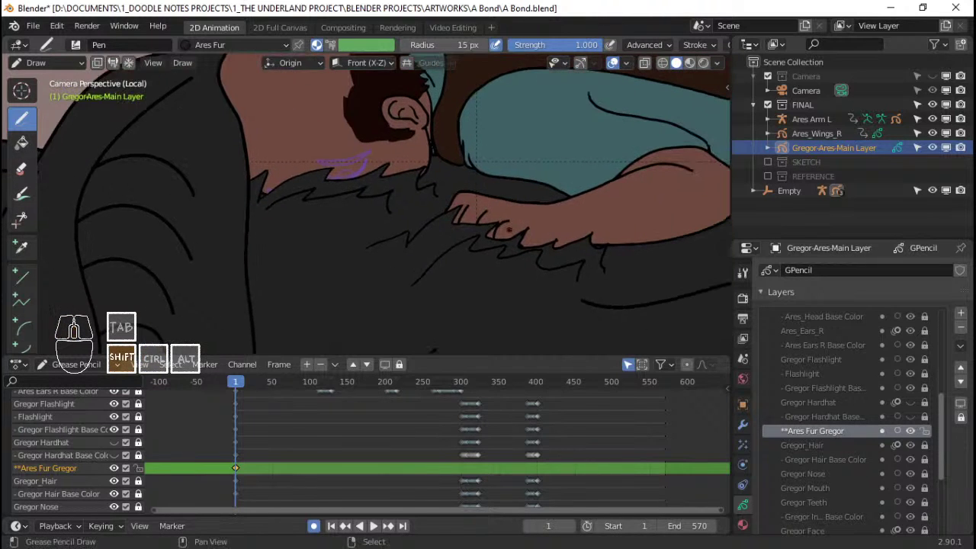
mouse_move(602, 171)
ctrl+middle_down()
mouse_move(606, 190)
mouse_move(516, 208)
mouse_move(514, 238)
ctrl+middle_up()
shift+middle_drag(458, 214, 453, 237)
ctrl+middle_drag(453, 237, 448, 164)
mouse_move(366, 221)
shift+middle_down()
mouse_move(391, 249)
mouse_move(387, 231)
mouse_move(382, 251)
shift+middle_up()
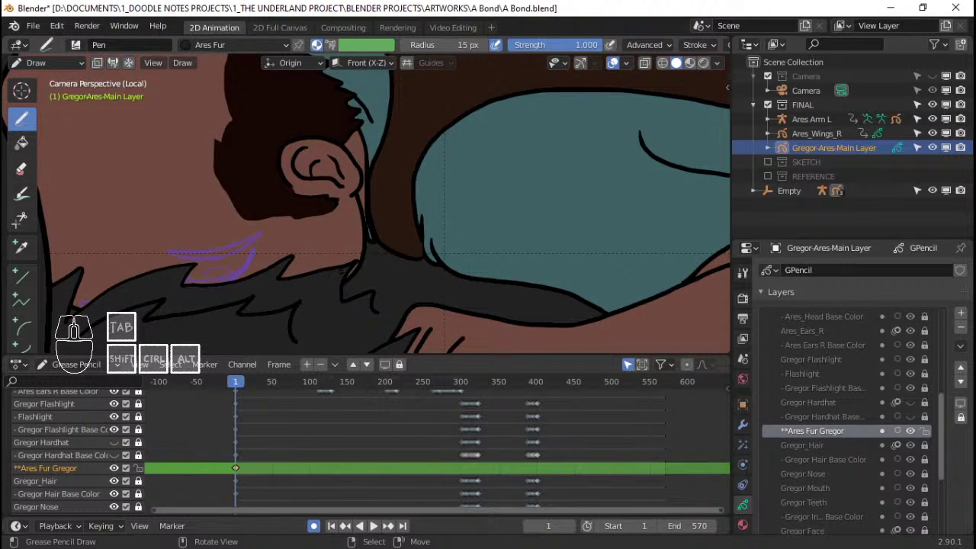
mouse_move(322, 286)
mouse_down()
mouse_move(389, 256)
mouse_move(383, 285)
mouse_up()
key(Tab)
click(387, 276)
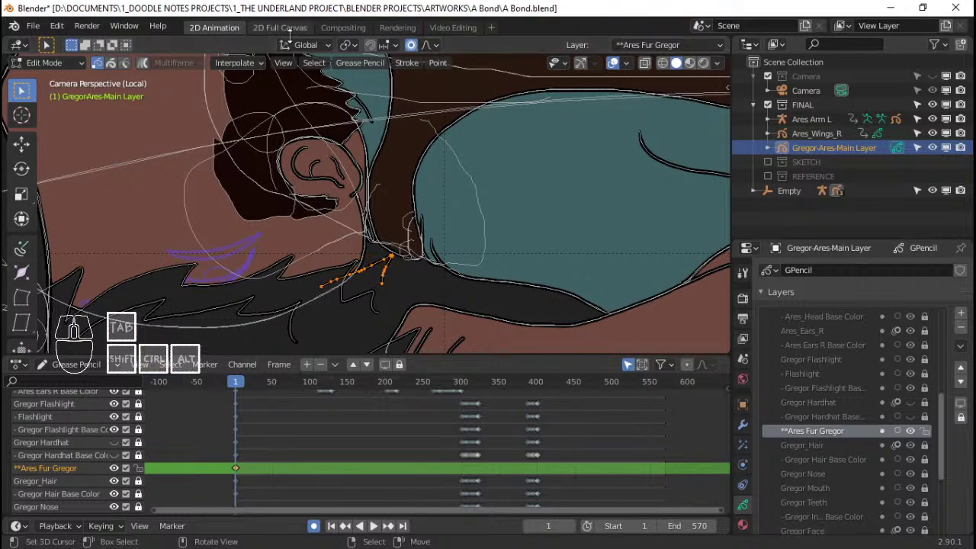
click(409, 64)
mouse_move(470, 191)
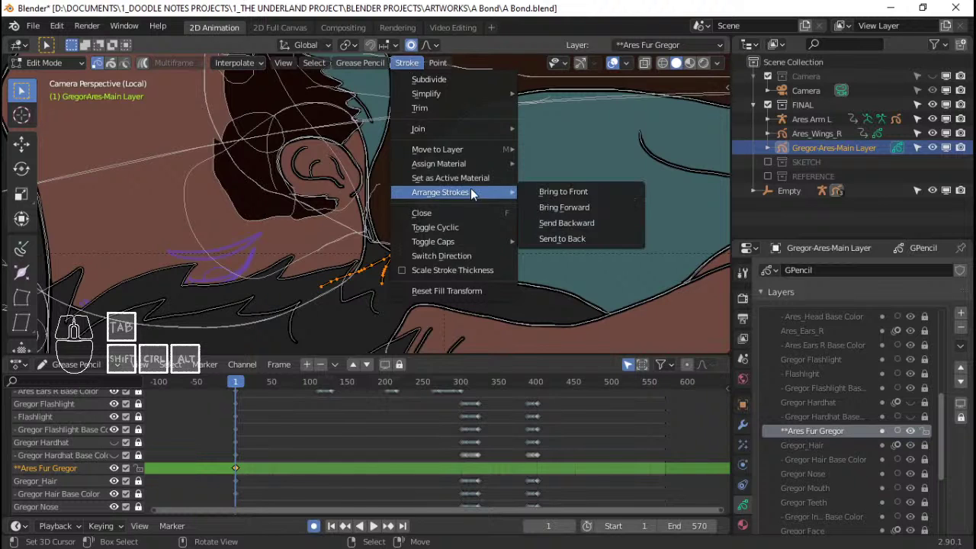
click(572, 238)
Step: Play back the animation with the overlays hidden to check the fur tuft at Gregor's neck
key(space)
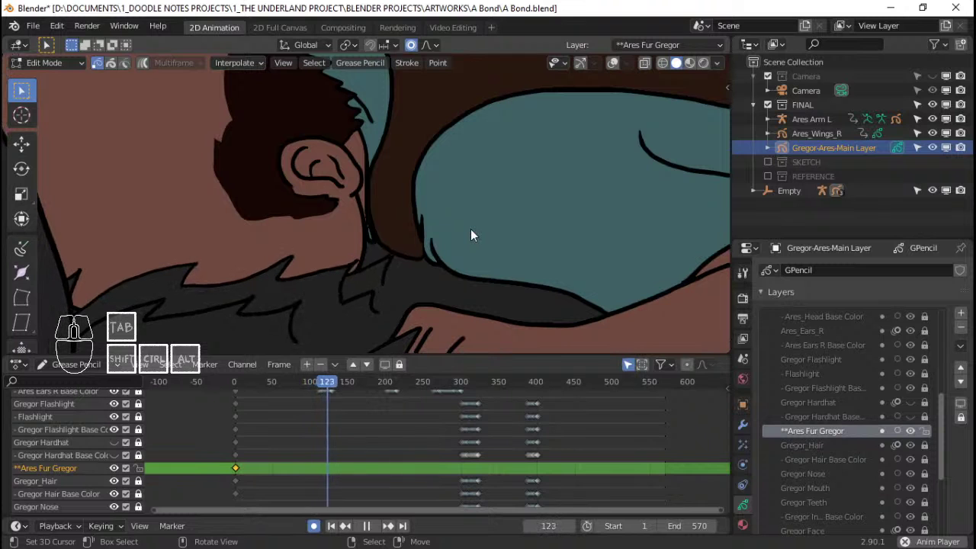
key(space)
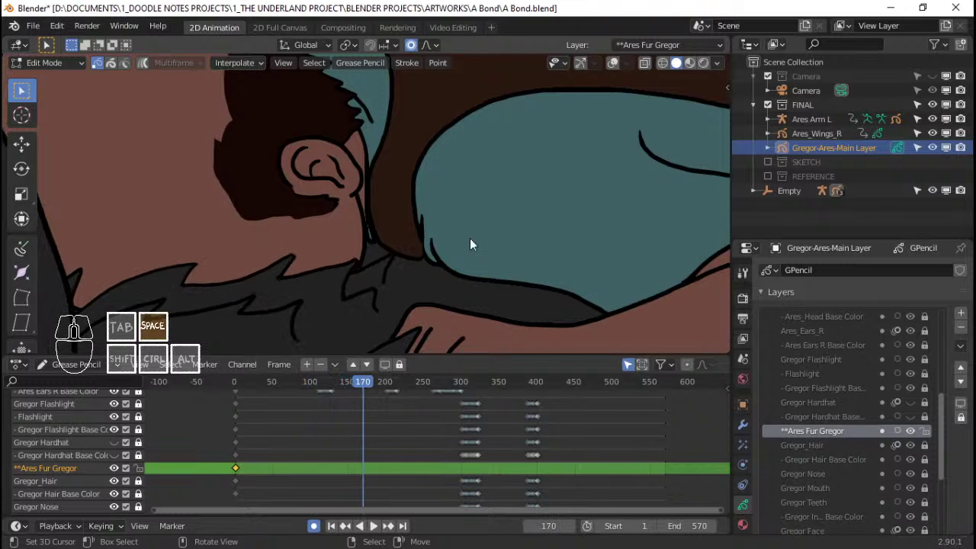
scroll(424, 225, down, 5)
scroll(423, 227, up, 8)
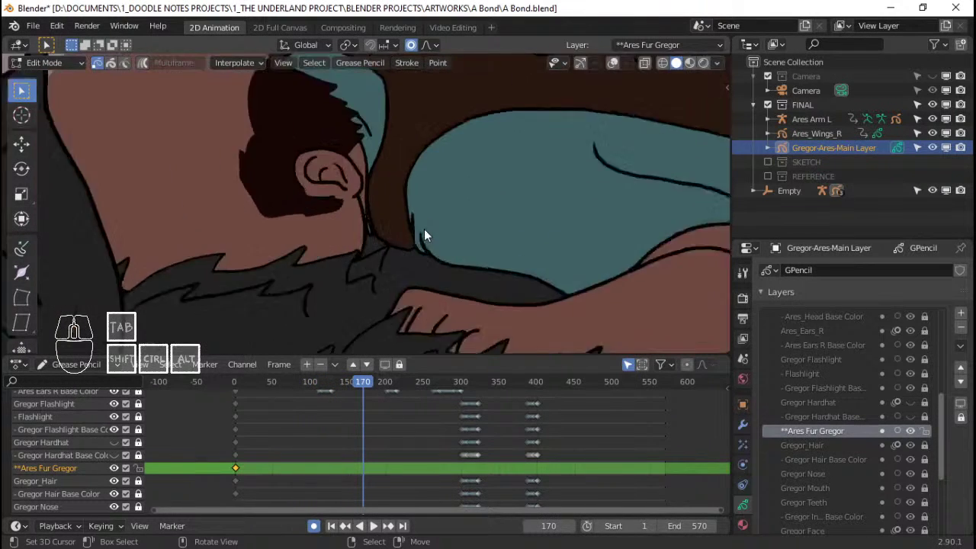
key(space)
key(space)
shift+middle_drag(490, 294, 436, 255)
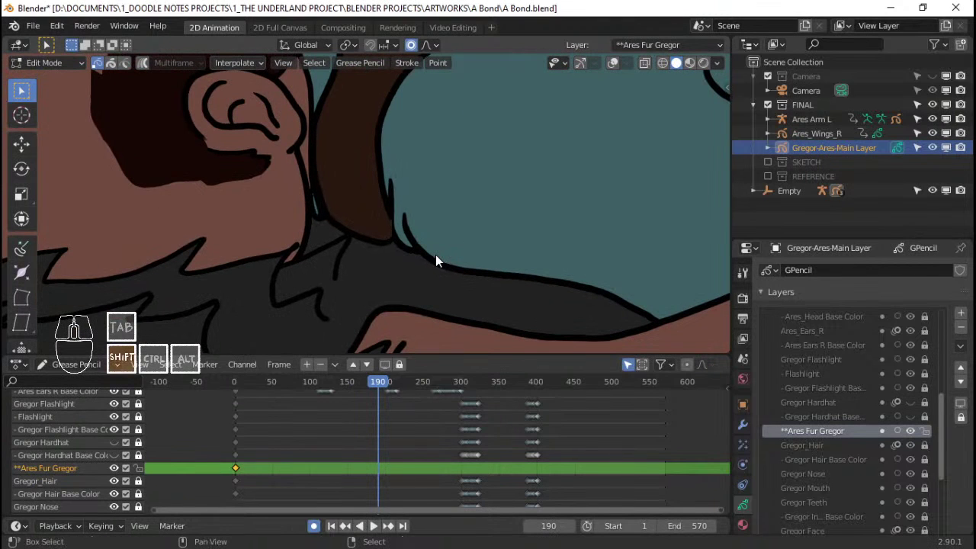
Step: In Draw mode at frame 1, draw jagged fur over the lower edge of Gregor's sleeve down to his forearm
key(shift+Left)
key(ctrl+Tab)
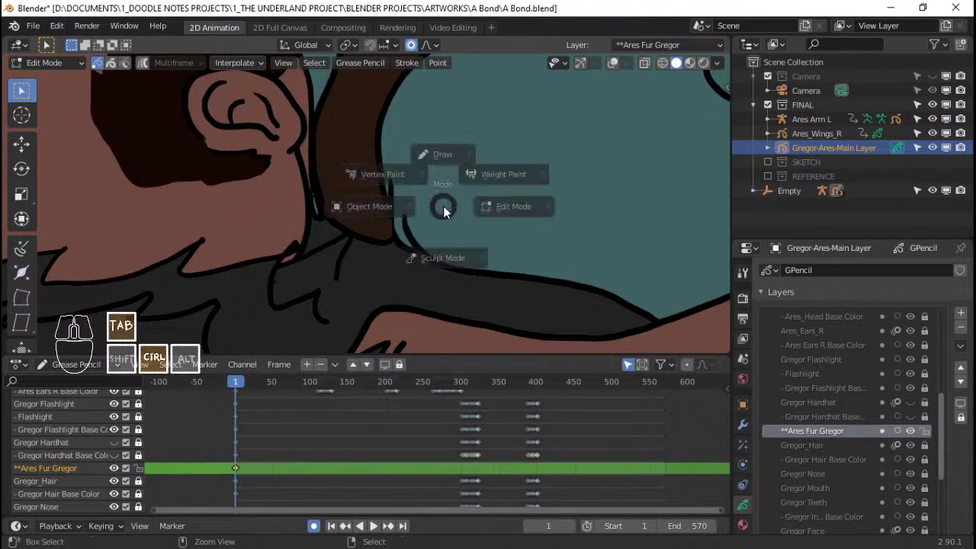
click(438, 126)
ctrl+middle_drag(402, 224, 369, 239)
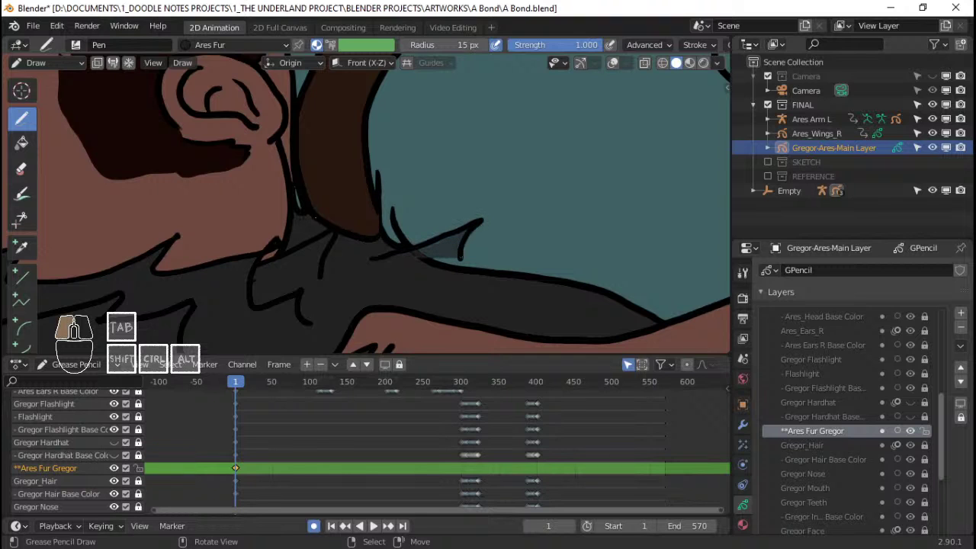
mouse_move(581, 229)
mouse_down()
mouse_move(548, 272)
mouse_move(641, 267)
mouse_move(625, 294)
mouse_move(653, 313)
mouse_move(652, 328)
mouse_up()
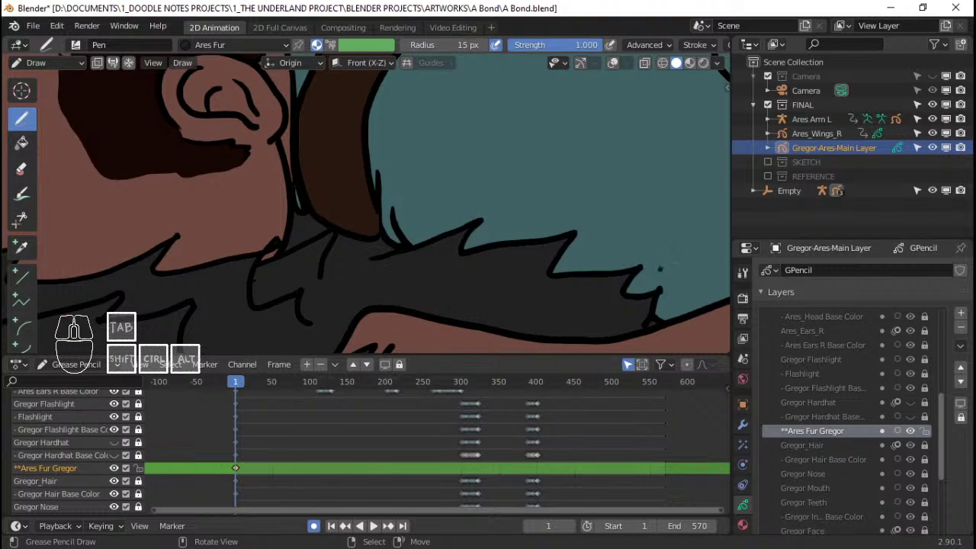
Step: Draw jagged fur along the underside of Gregor's forearm near the elbow
mouse_move(660, 268)
ctrl+middle_down()
mouse_move(541, 213)
mouse_move(513, 268)
mouse_move(505, 227)
mouse_move(509, 324)
ctrl+middle_up()
shift+middle_drag(567, 278, 503, 269)
mouse_move(503, 268)
ctrl+middle_down()
mouse_move(506, 214)
mouse_move(471, 227)
mouse_move(455, 206)
ctrl+middle_up()
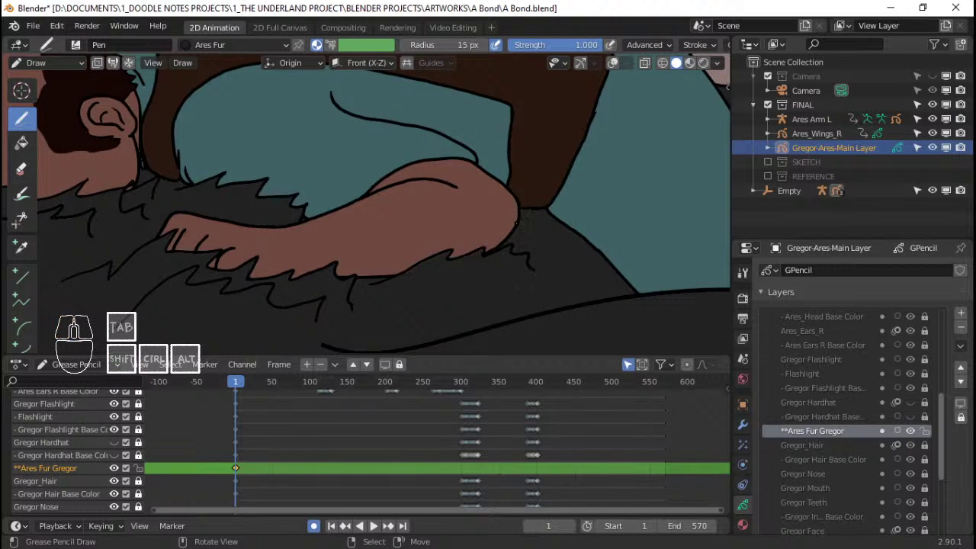
Step: Play back the opening frames to check the sleeve and elbow fur, and return to frame 1
mouse_move(517, 223)
ctrl+middle_down()
mouse_move(499, 183)
mouse_move(503, 198)
ctrl+middle_up()
shift+middle_drag(503, 198, 491, 141)
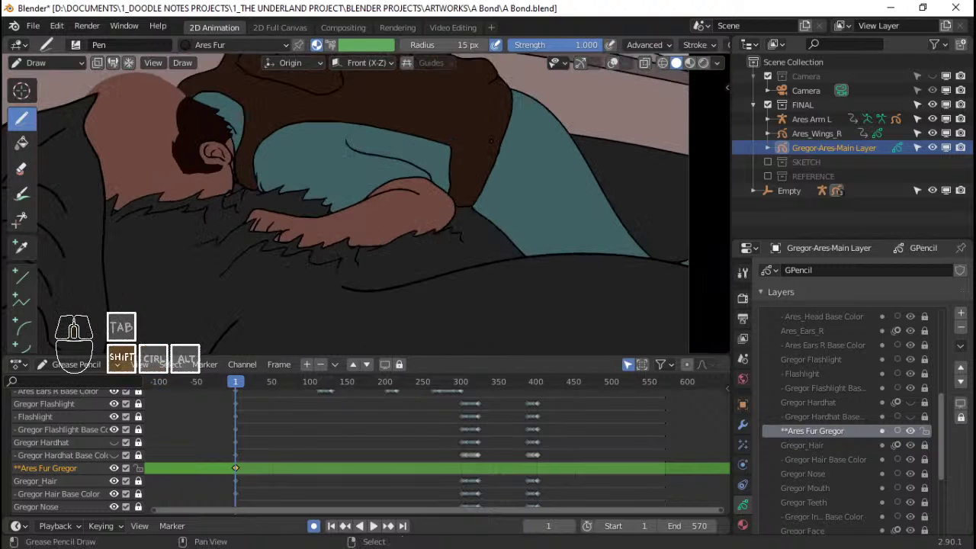
key(space)
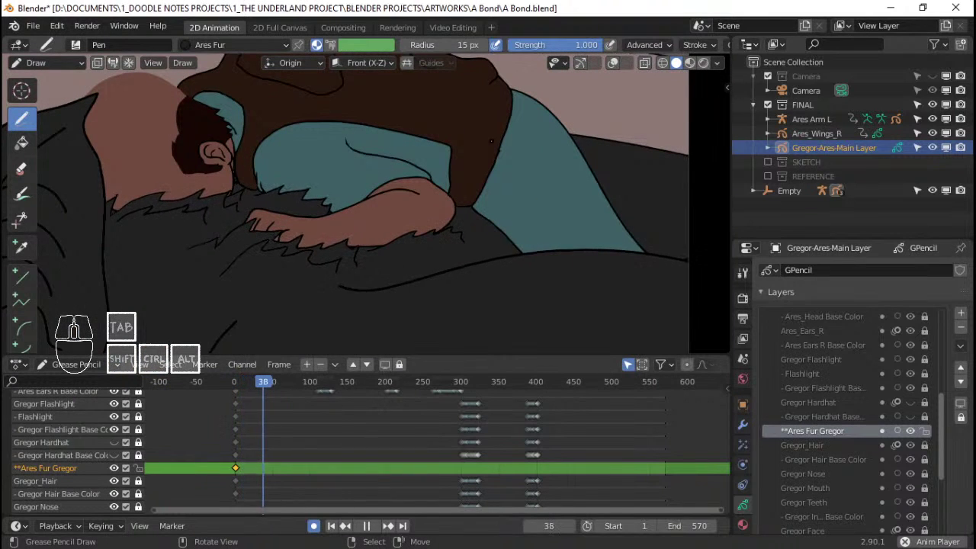
key(space)
key(shift+Left)
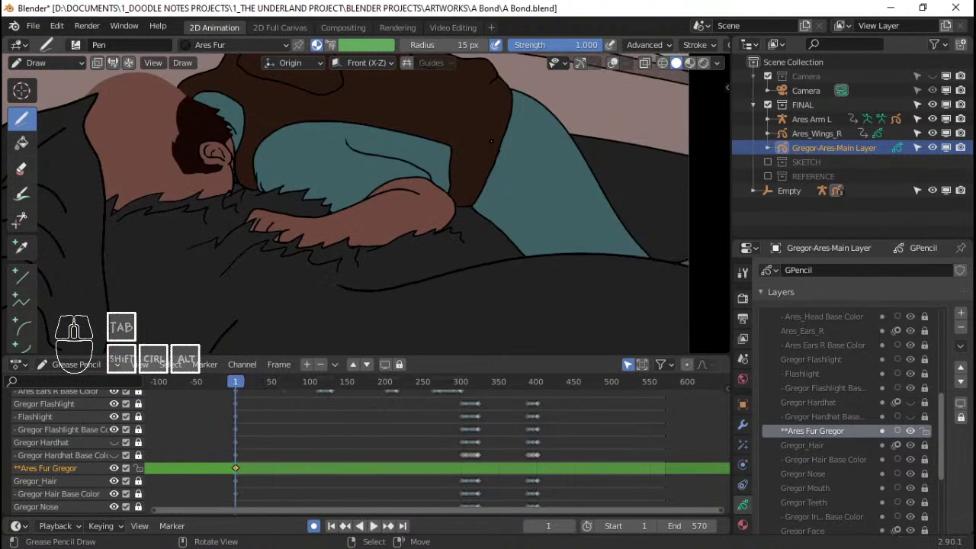
Step: Draw jagged fur over the edge of Gregor's hip, from below the backpack down along his trousers
mouse_move(491, 141)
ctrl+middle_down()
mouse_move(509, 201)
mouse_move(461, 225)
ctrl+middle_up()
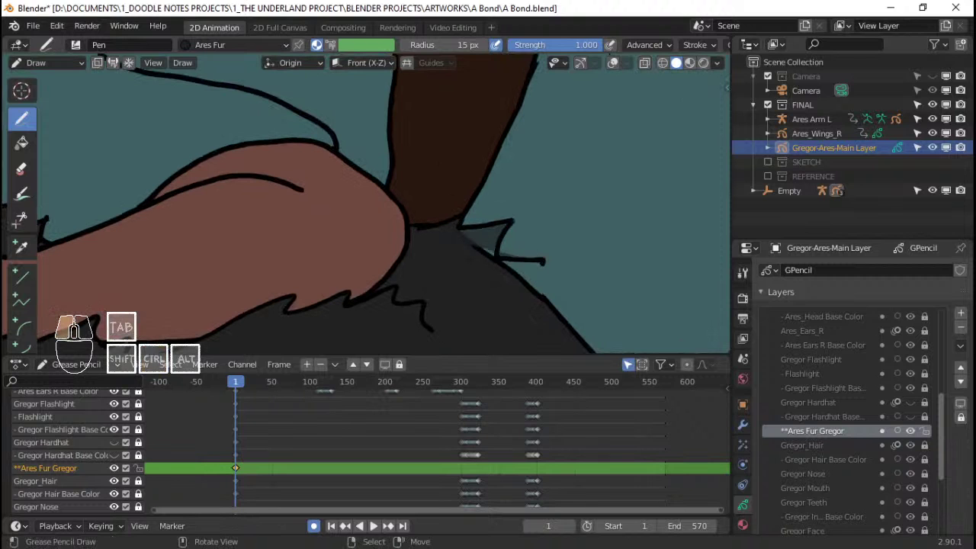
ctrl+middle_drag(555, 324, 533, 229)
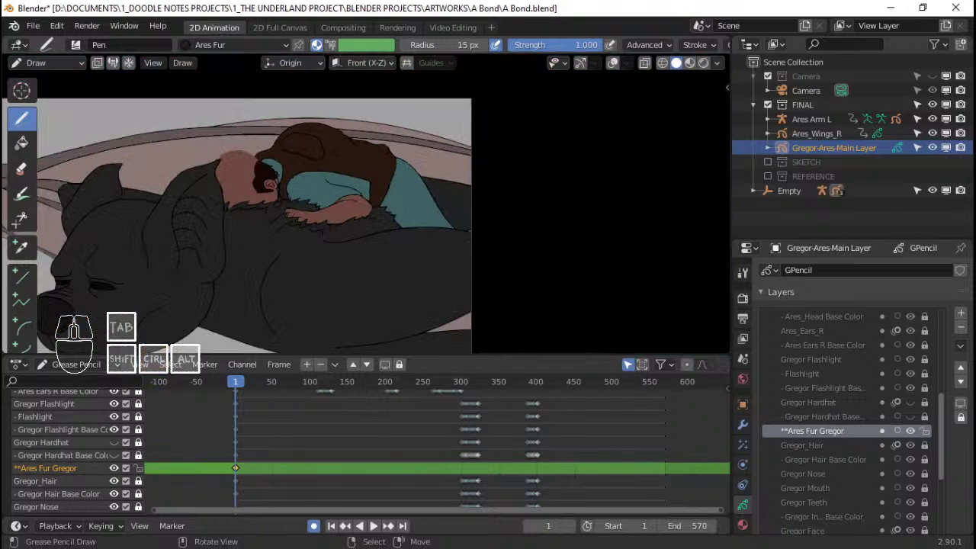
Step: Play back the animation to around frame 227 to check the hip fur, and return to the camera view
key(space)
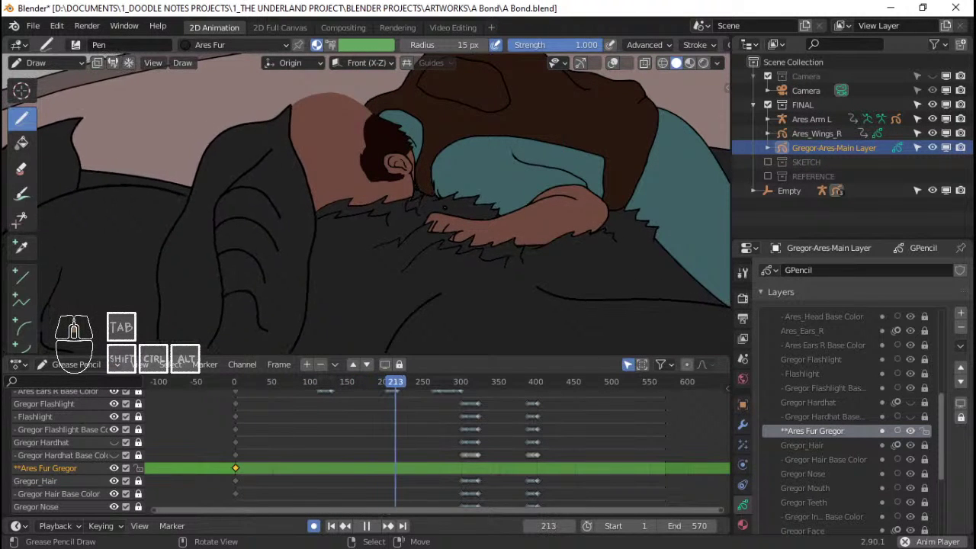
key(space)
key(KP_0)
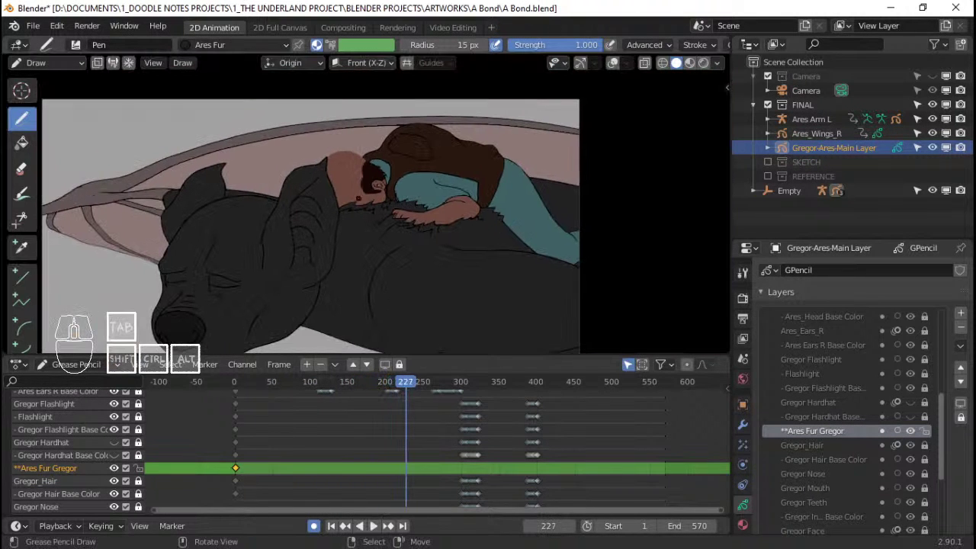
scroll(439, 216, up, 5)
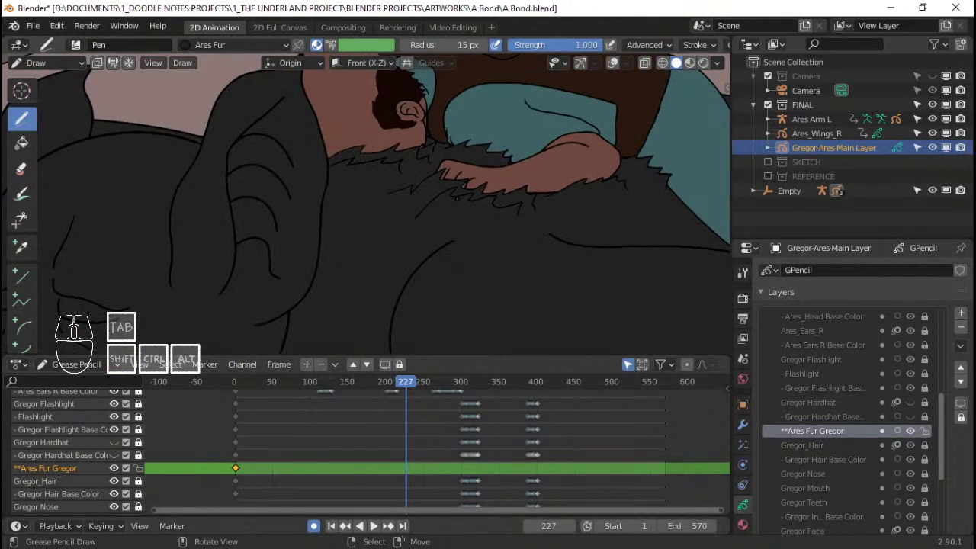
ctrl+middle_drag(456, 198, 455, 185)
shift+middle_drag(360, 288, 373, 257)
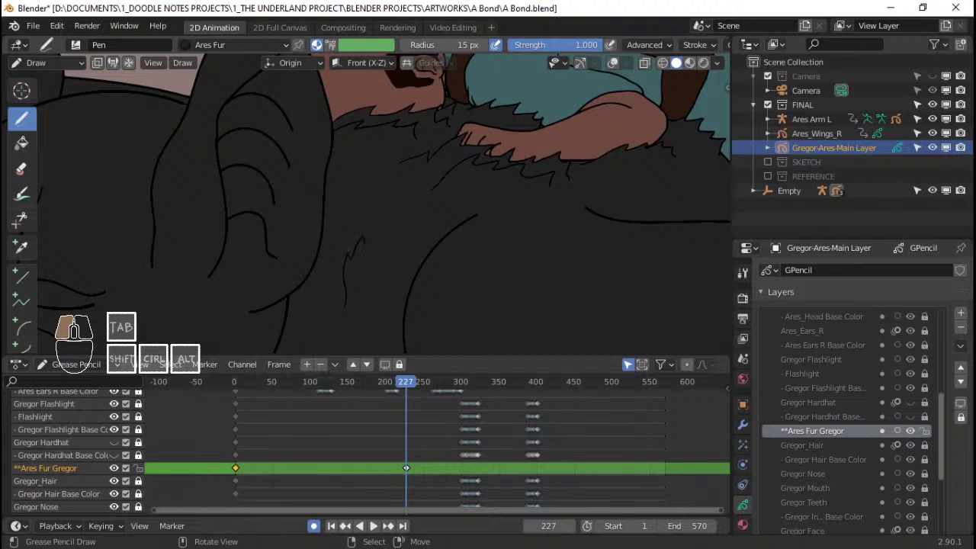
ctrl+middle_drag(467, 152, 459, 102)
key(ctrl+z)
Step: Return to frame 1, play back the opening frames to check the fur, and go back to frame 1
key(shift+Left)
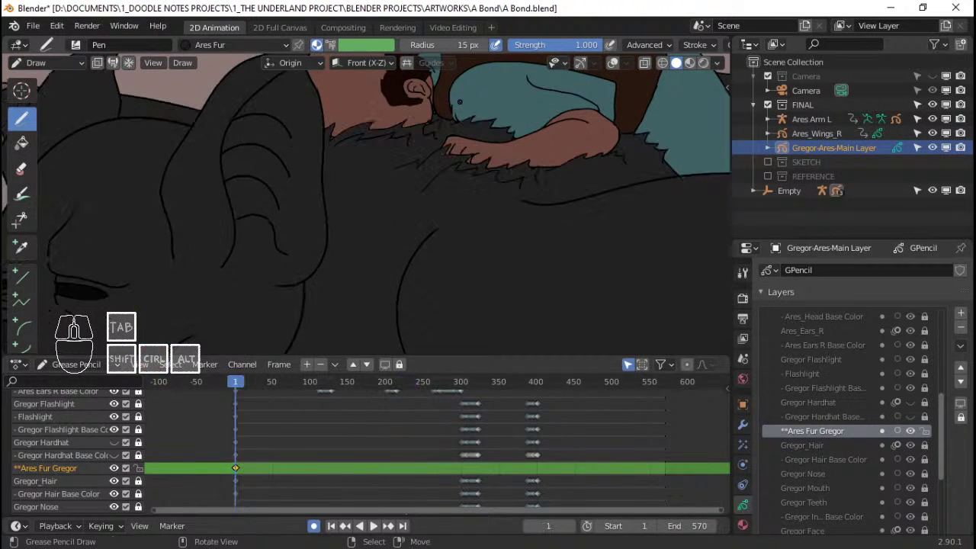
key(space)
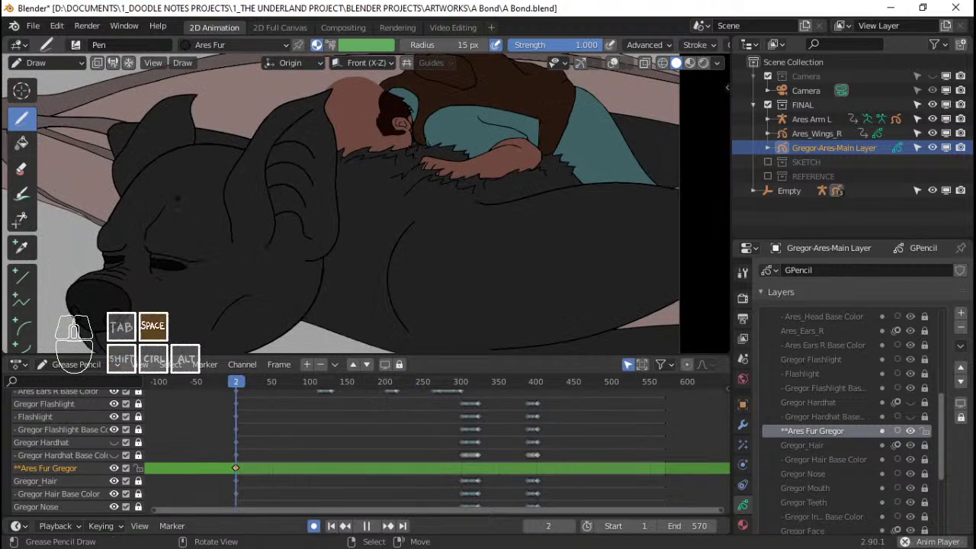
drag(271, 463, 226, 429)
key(shift+Left)
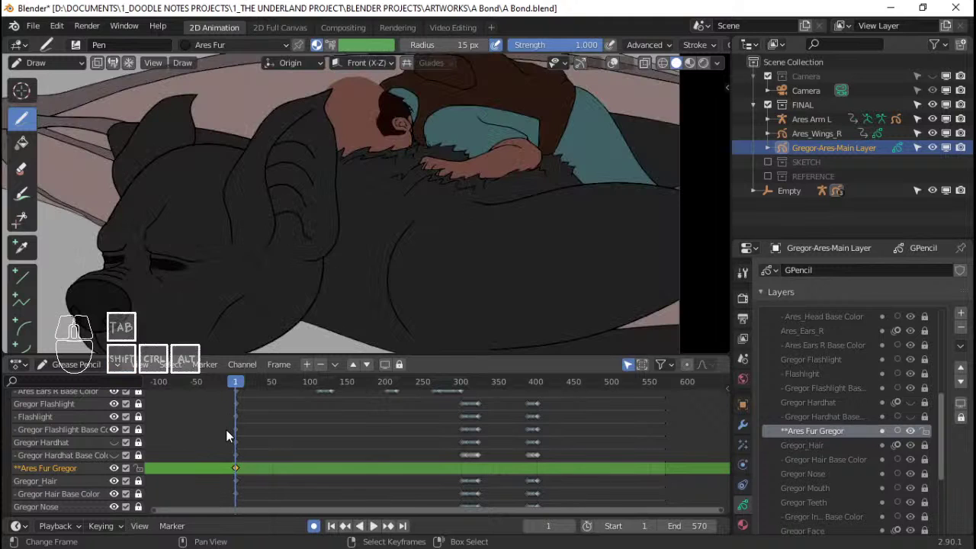
Step: Draw short jagged fur marks on Ares's dark back beyond Gregor's legs
scroll(442, 145, up, 3)
shift+middle_drag(440, 137, 468, 204)
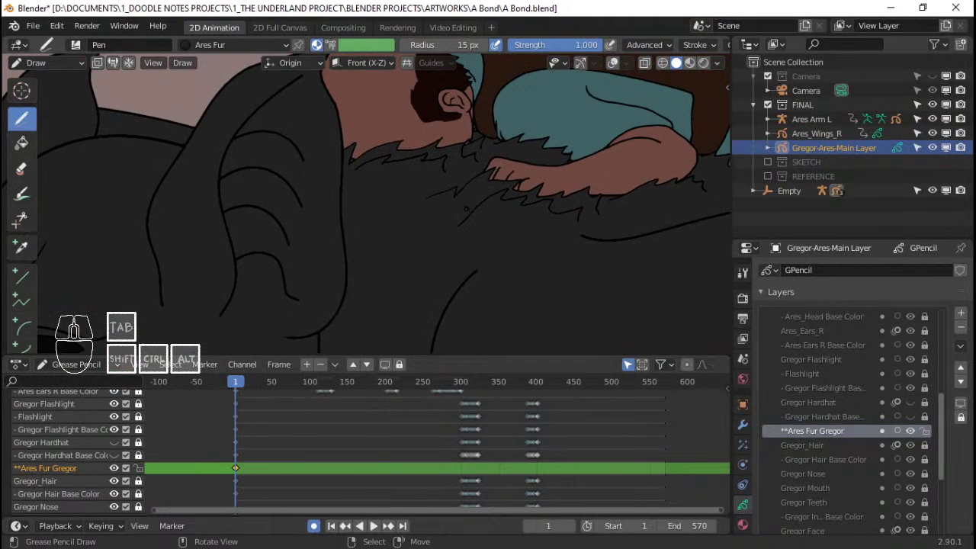
ctrl+middle_drag(394, 177, 418, 200)
shift+middle_drag(503, 206, 474, 293)
ctrl+middle_drag(488, 240, 490, 213)
shift+middle_drag(526, 209, 419, 223)
ctrl+middle_drag(465, 222, 469, 200)
shift+middle_drag(537, 201, 465, 201)
mouse_move(482, 200)
ctrl+middle_down()
mouse_move(489, 178)
mouse_move(492, 210)
ctrl+middle_up()
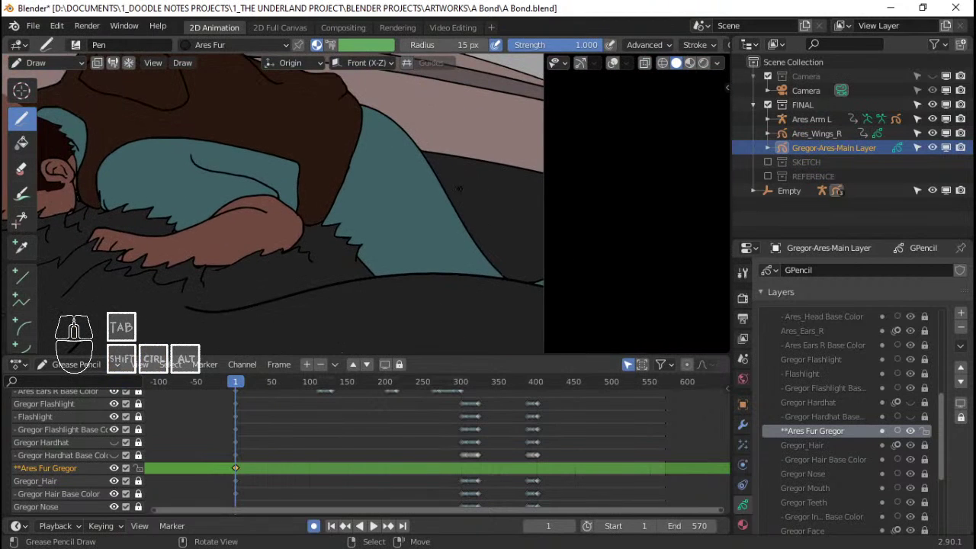
drag(459, 188, 459, 189)
drag(502, 246, 539, 256)
ctrl+middle_drag(453, 142, 454, 167)
Step: Play back the opening frames to check the fur marks beyond Gregor's legs, and return to frame 1
key(space)
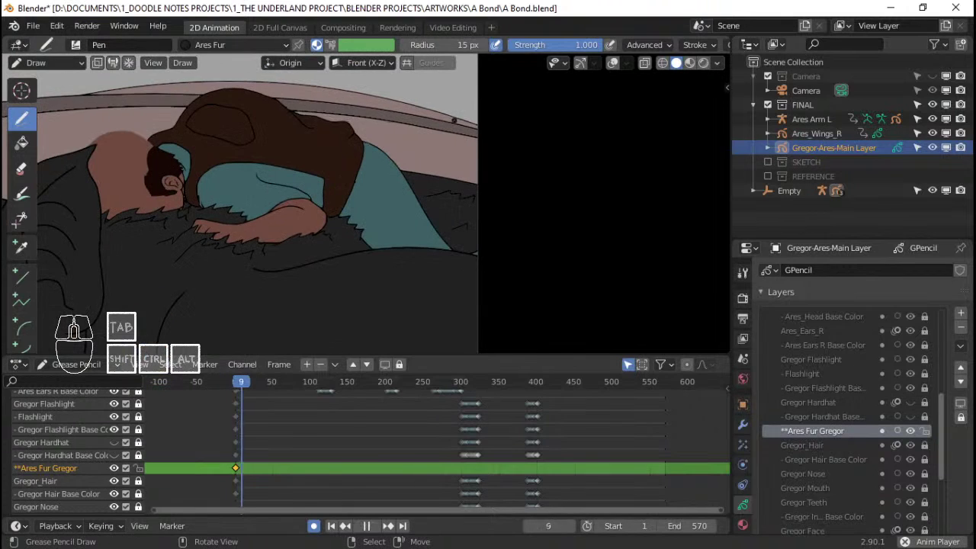
key(space)
key(shift+Left)
ctrl+middle_drag(406, 229, 420, 226)
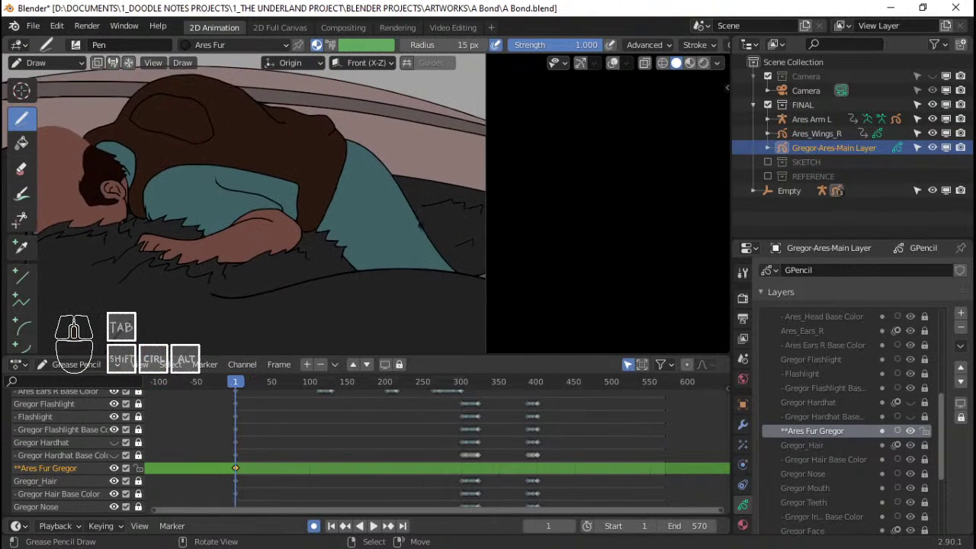
Step: Add a new grease pencil layer directly above the Ares_Body layer
click(935, 402)
drag(937, 423, 940, 503)
click(862, 535)
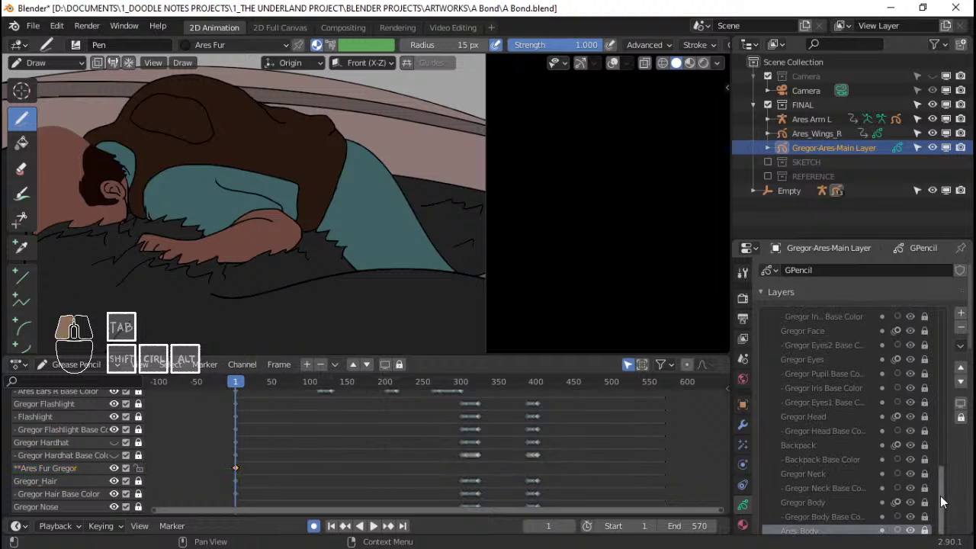
scroll(924, 349, down, 2)
scroll(924, 349, down, 2)
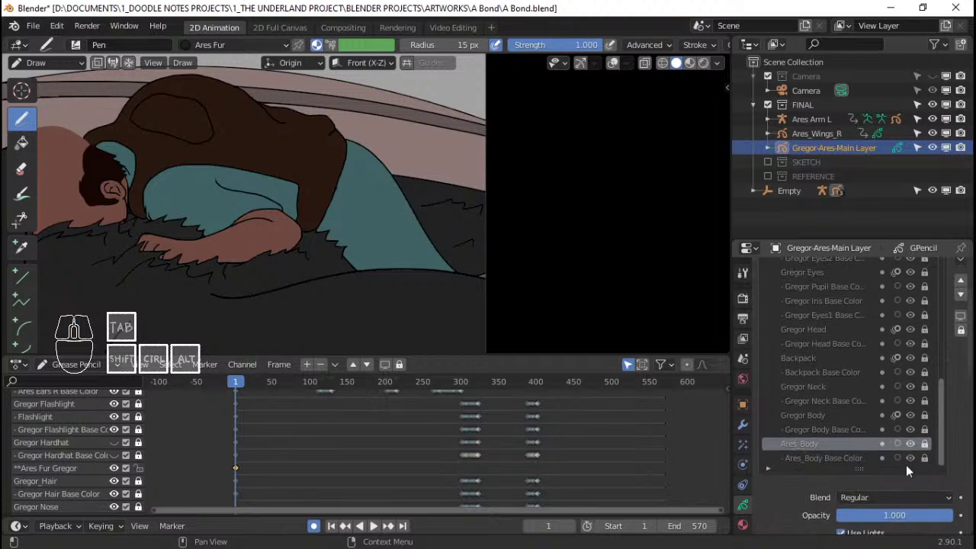
scroll(960, 326, up, 2)
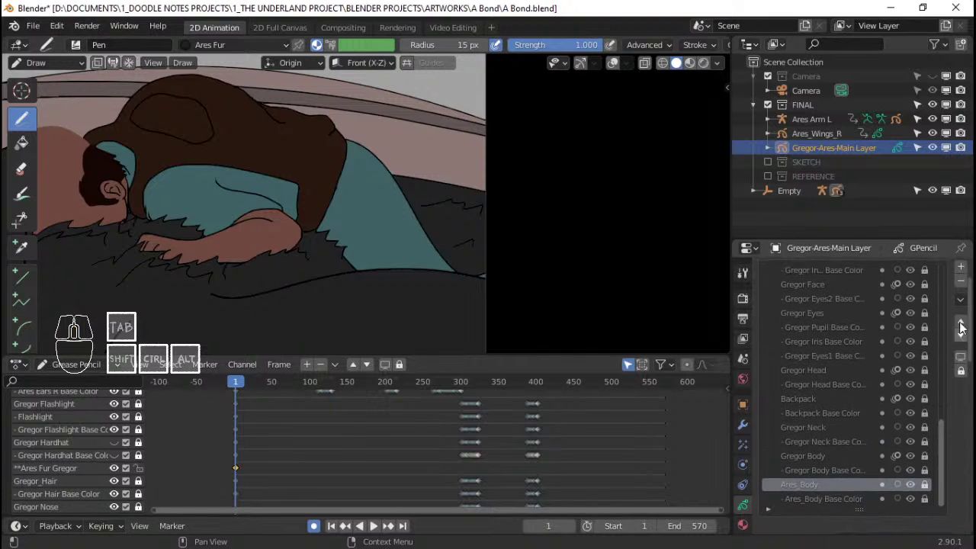
click(960, 267)
double_click(812, 484)
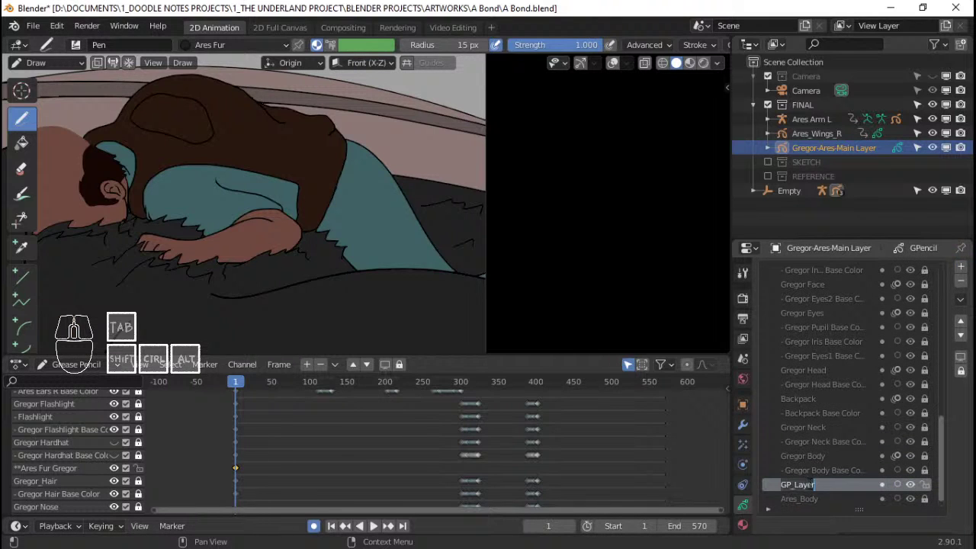
key(Escape)
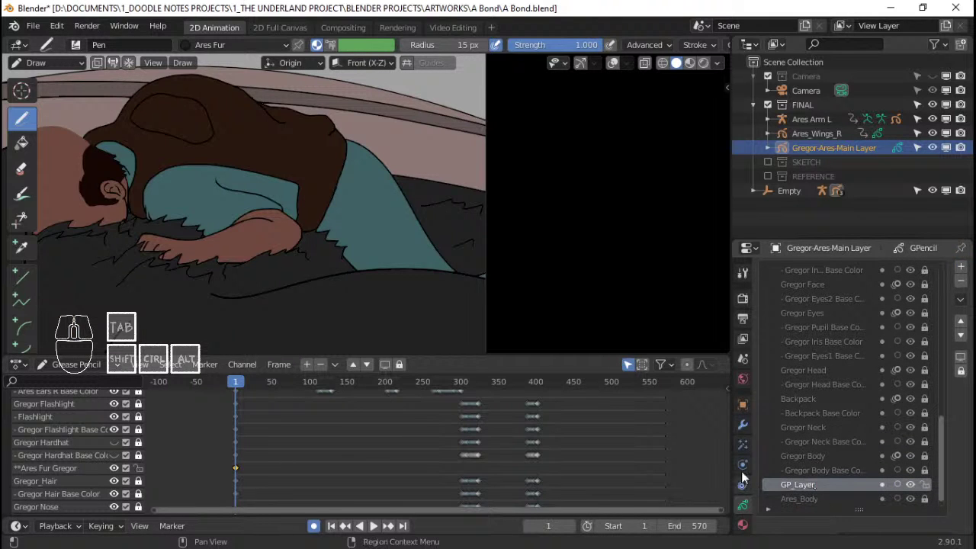
Step: Examine the modifier's influence settings for the Ares Fur material, and return to the layer list
click(743, 424)
click(769, 294)
scroll(820, 430, down, 8)
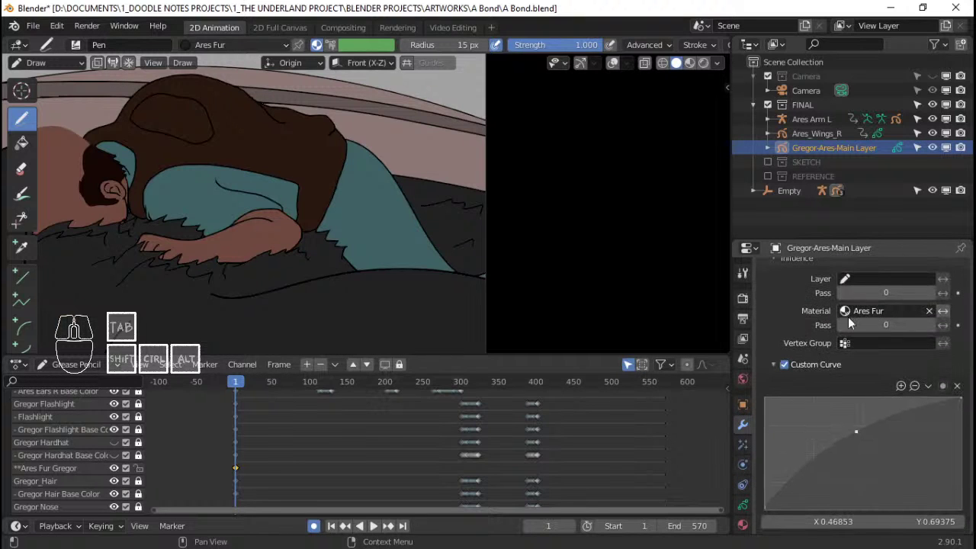
click(743, 484)
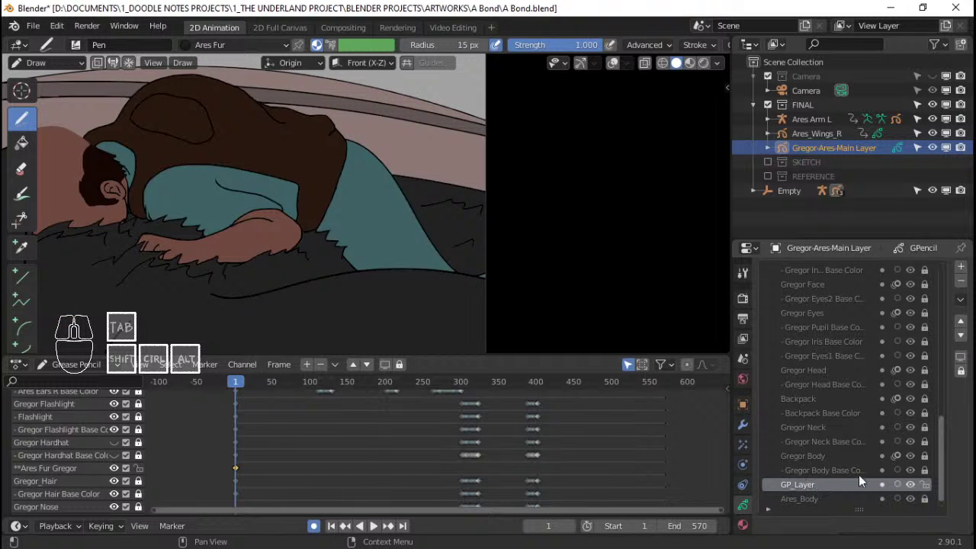
Step: Rename the new layer as **Ares Fur Body
double_click(799, 484)
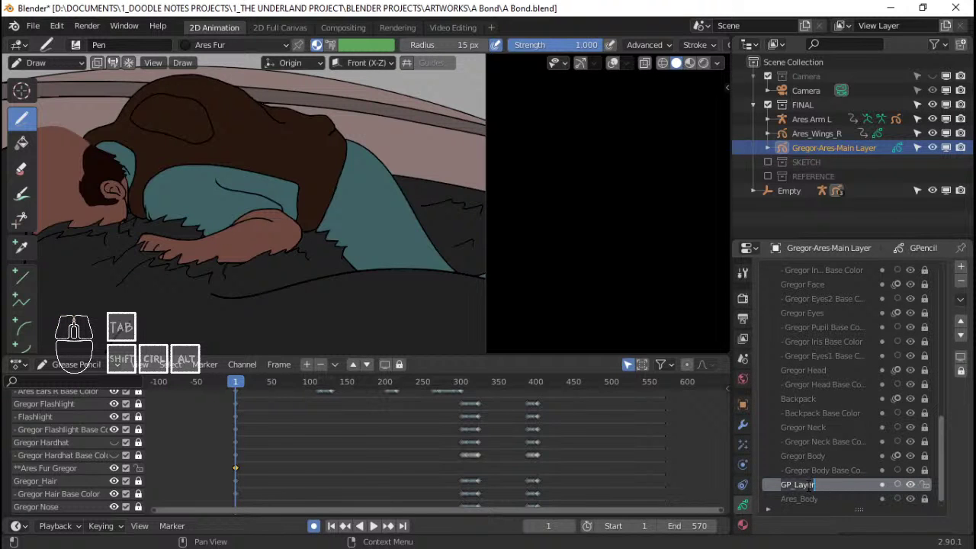
key(shift)
text(**Ares Fur)
text(r)
text( Body)
mouse_move(305, 229)
ctrl+middle_down()
mouse_move(304, 153)
mouse_move(259, 122)
ctrl+middle_up()
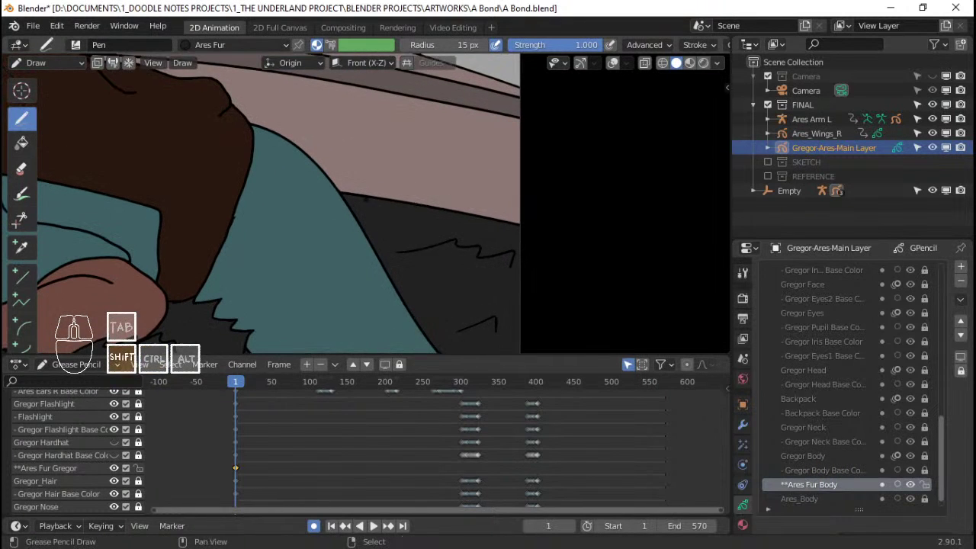
shift+middle_drag(366, 199, 294, 174)
drag(299, 180, 299, 180)
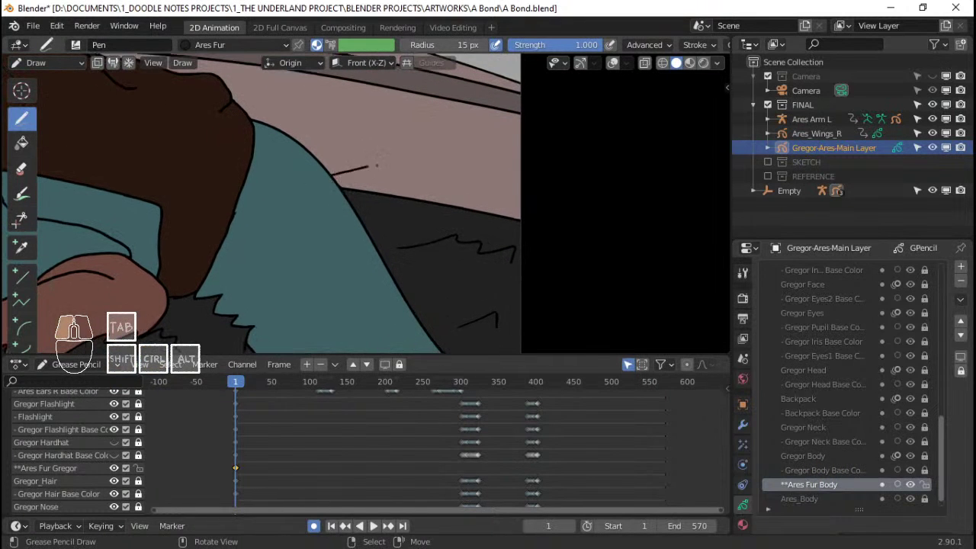
drag(376, 165, 365, 186)
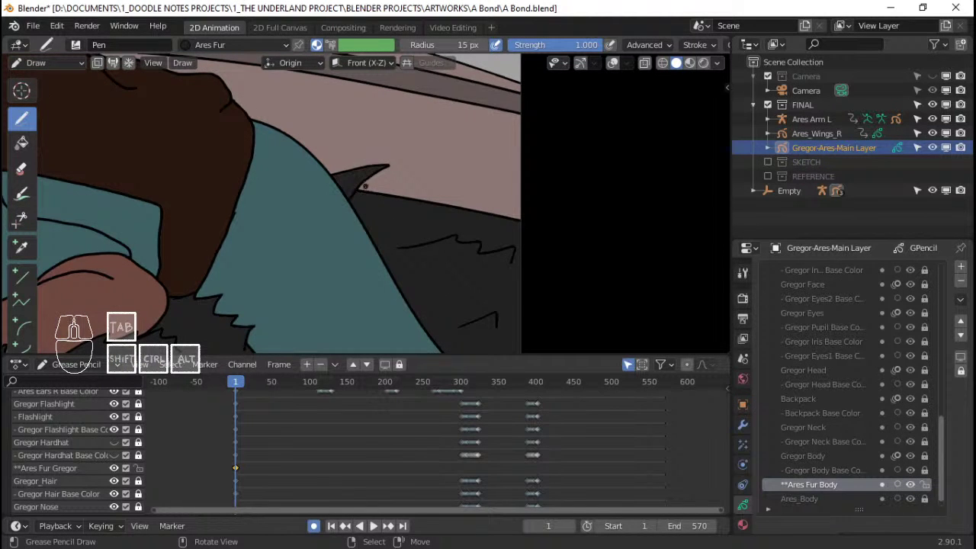
key(ctrl+z)
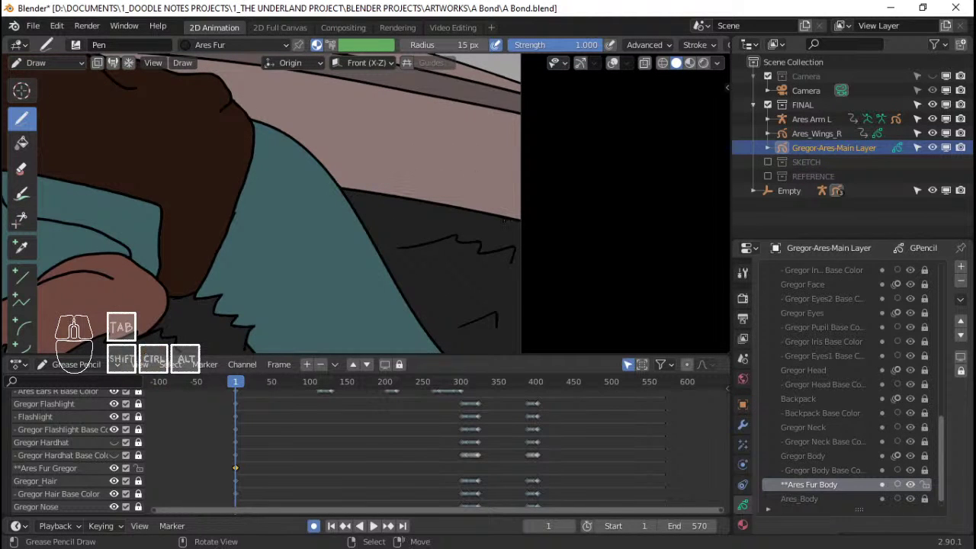
Step: Outside the camera view, draw jagged fur along the upper edge of Ares's back, extending it up to Gregor's trousers
middle_drag(502, 205, 487, 144)
shift+middle_drag(534, 160, 518, 137)
shift+middle_drag(549, 168, 592, 188)
key(KP_0)
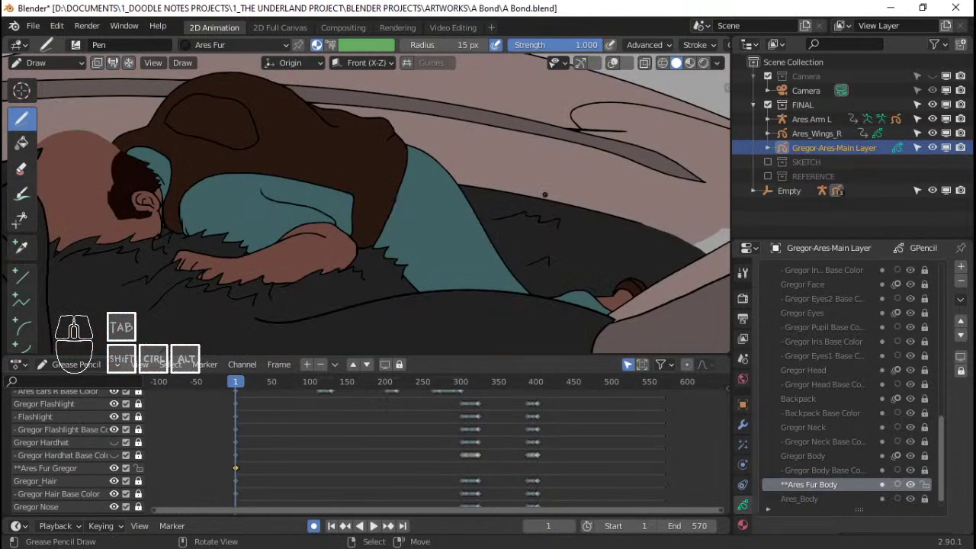
ctrl+middle_drag(497, 201, 533, 204)
mouse_move(492, 220)
mouse_down()
mouse_move(544, 214)
mouse_move(553, 242)
mouse_up()
mouse_move(417, 197)
mouse_down()
mouse_move(506, 203)
mouse_move(506, 227)
mouse_up()
shift+middle_drag(412, 180, 438, 195)
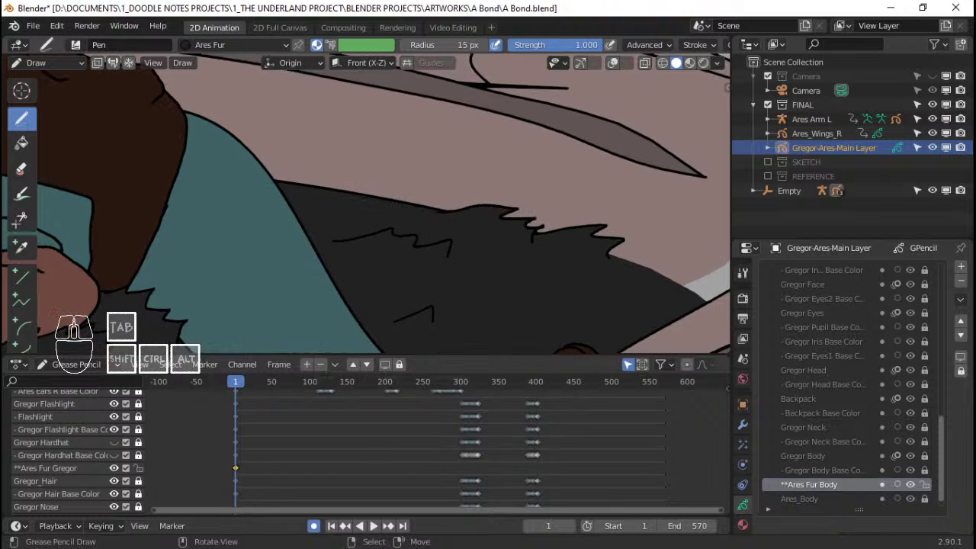
mouse_move(355, 194)
mouse_down()
mouse_move(408, 187)
mouse_move(403, 193)
mouse_move(453, 210)
mouse_move(448, 216)
mouse_up()
shift+middle_drag(446, 183, 509, 202)
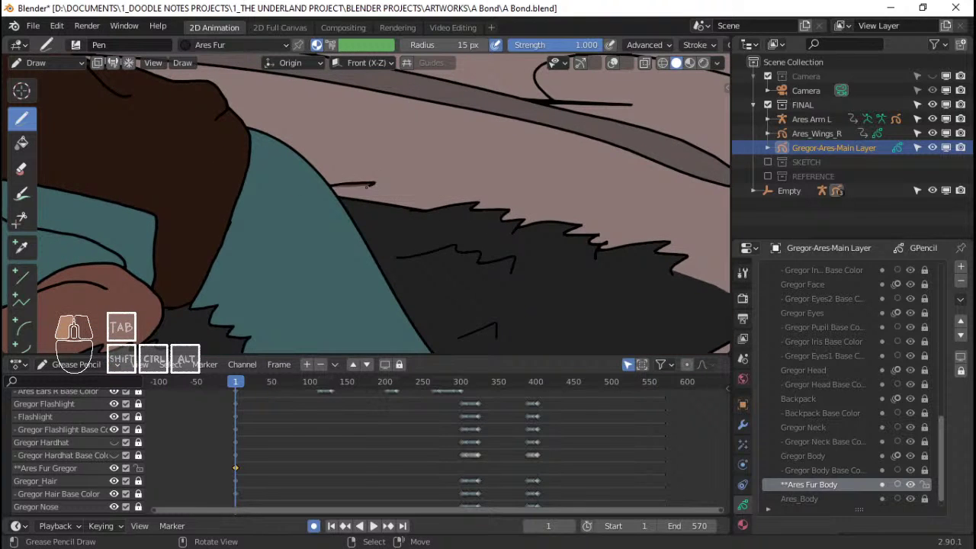
mouse_move(362, 191)
mouse_down()
mouse_move(418, 196)
mouse_move(409, 204)
mouse_move(428, 201)
mouse_move(423, 226)
mouse_up()
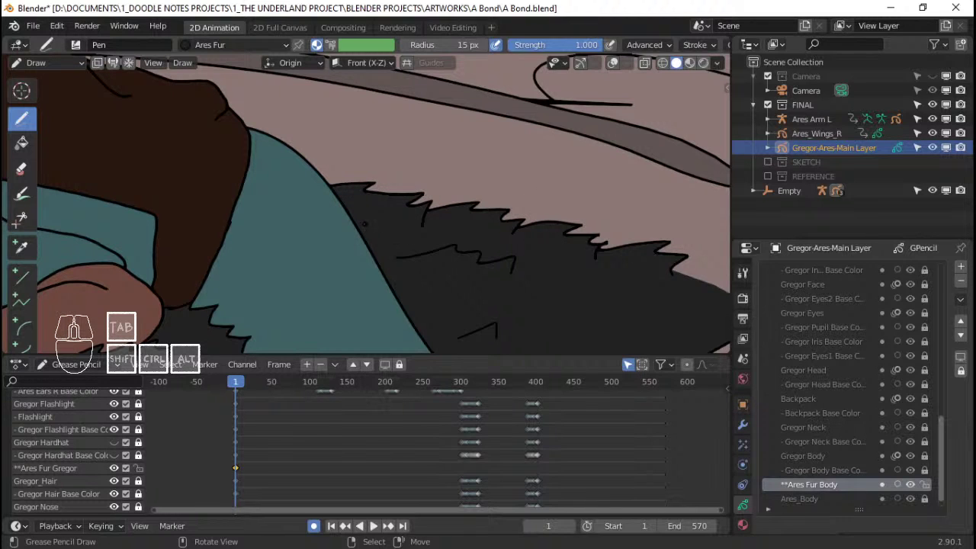
Step: Draw inner jagged fur strokes on Ares's back just below the new fur edge, and undo the last stroke
drag(364, 223, 366, 225)
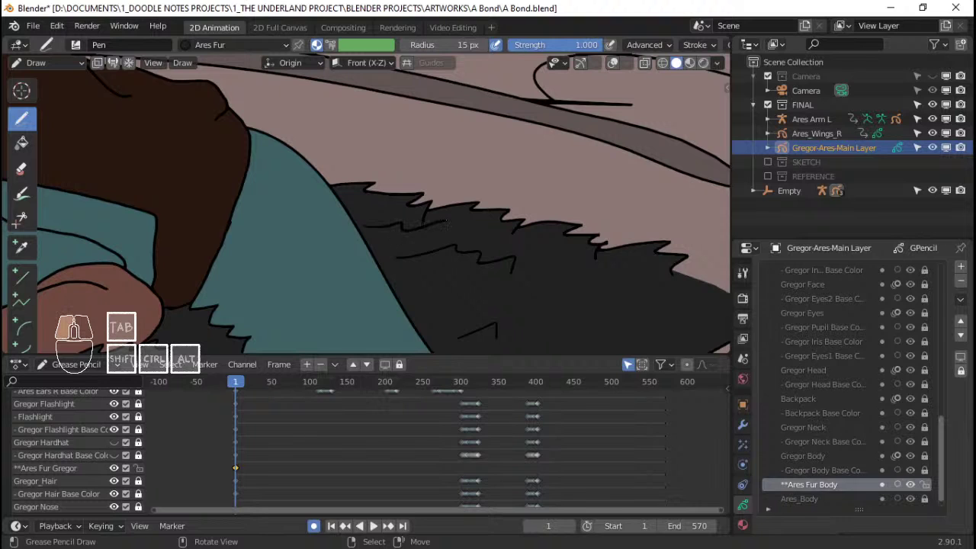
drag(446, 224, 439, 228)
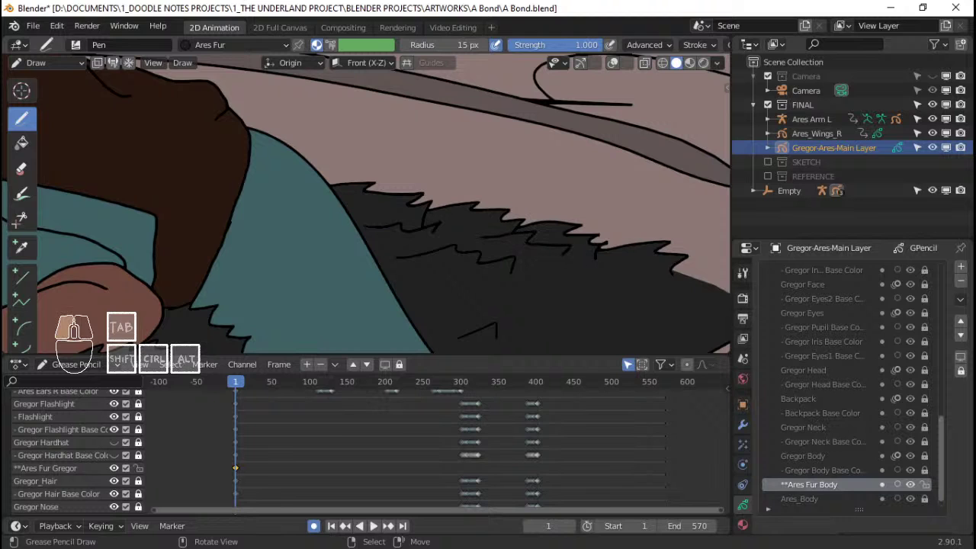
shift+middle_drag(629, 275, 565, 237)
drag(525, 228, 535, 226)
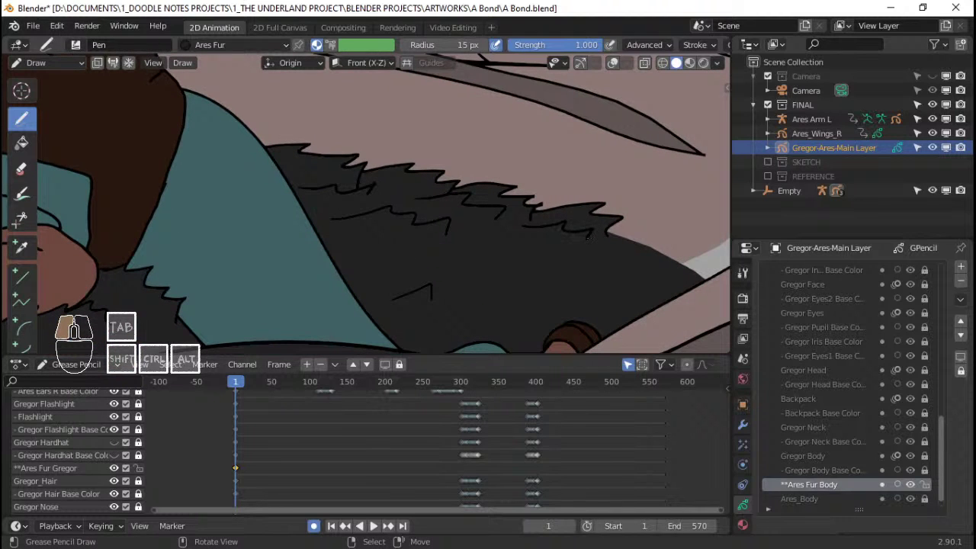
drag(635, 231, 638, 230)
key(ctrl+z)
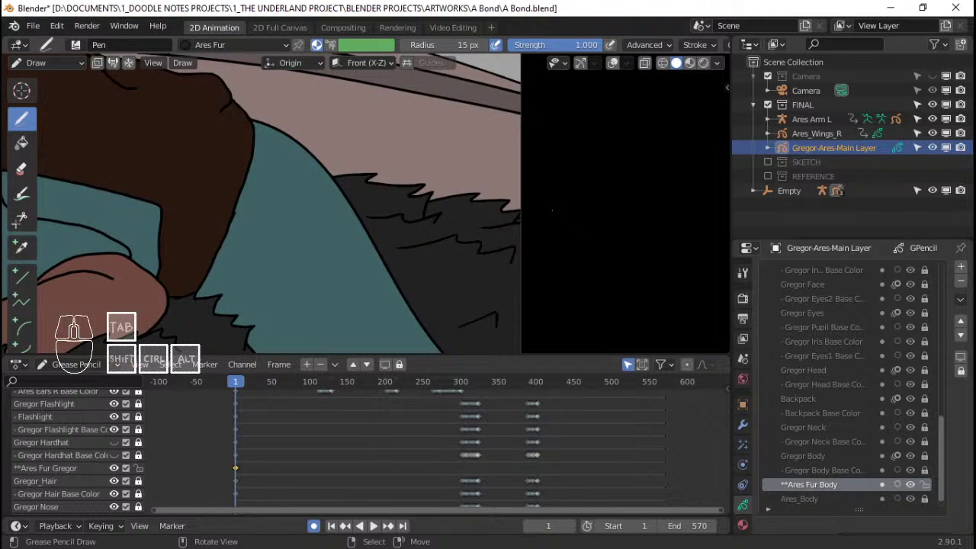
Step: Play the animation from frame 1 to check how the new fur moves around Gregor and along Ares's back
scroll(551, 210, down, 5)
key(space)
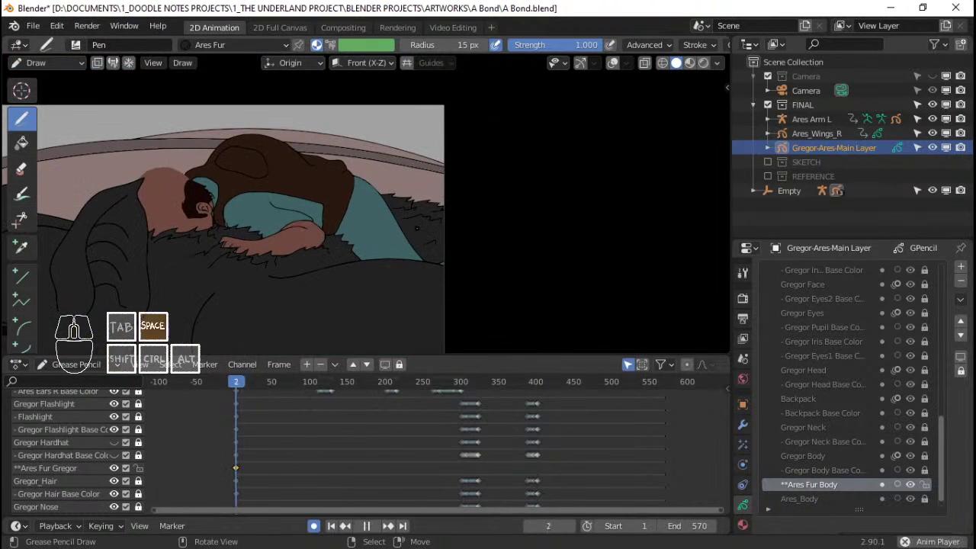
scroll(424, 227, up, 2)
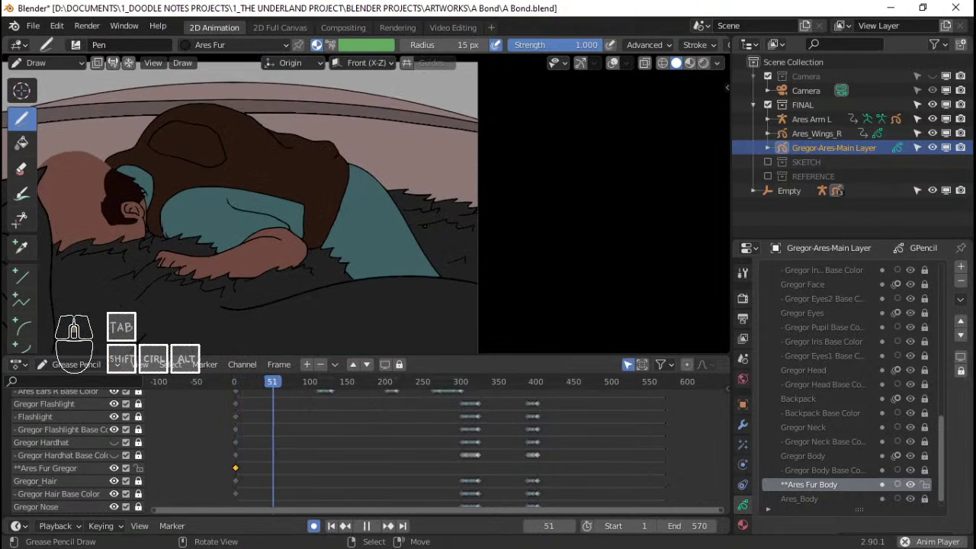
key(space)
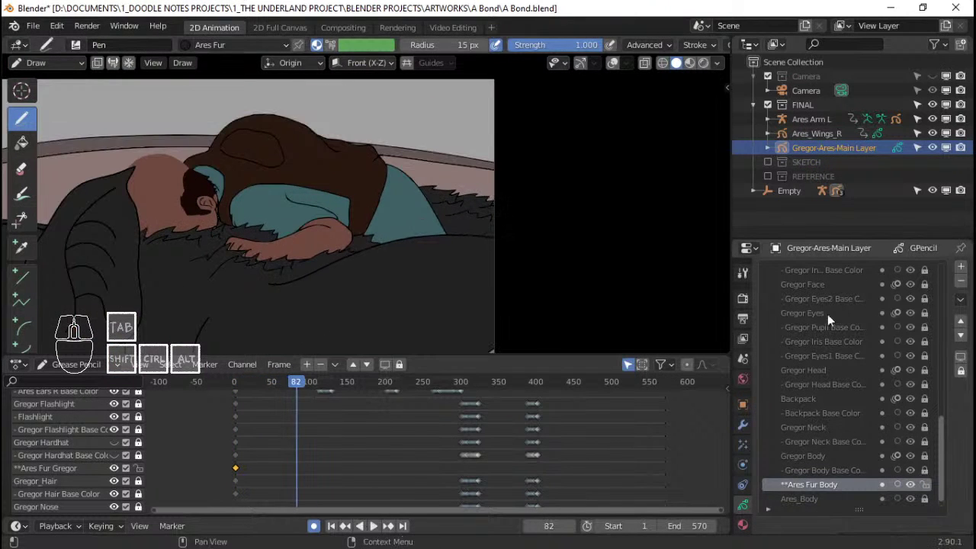
Step: Set the Position of the Noise modifier on the Ares Fur material to 0.2
click(739, 436)
click(742, 425)
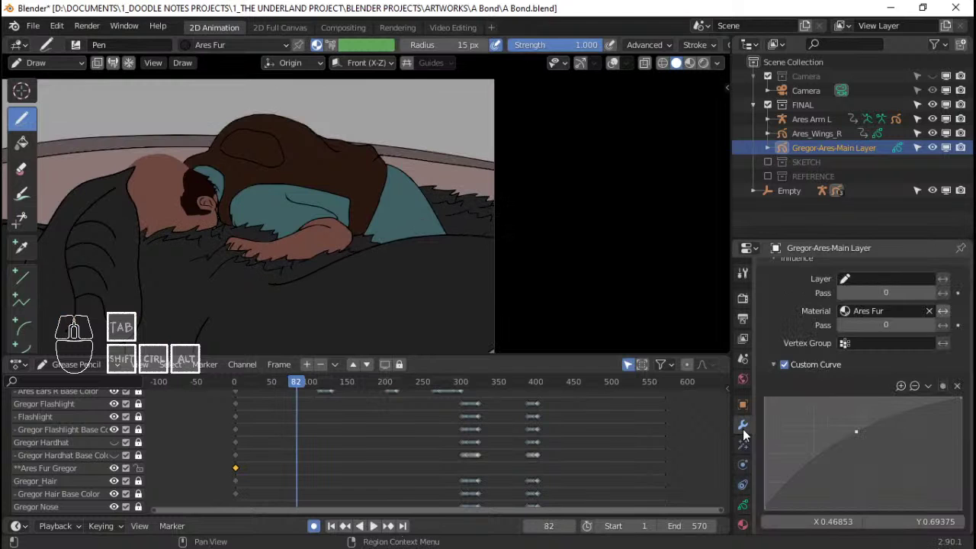
scroll(889, 318, up, 5)
click(895, 318)
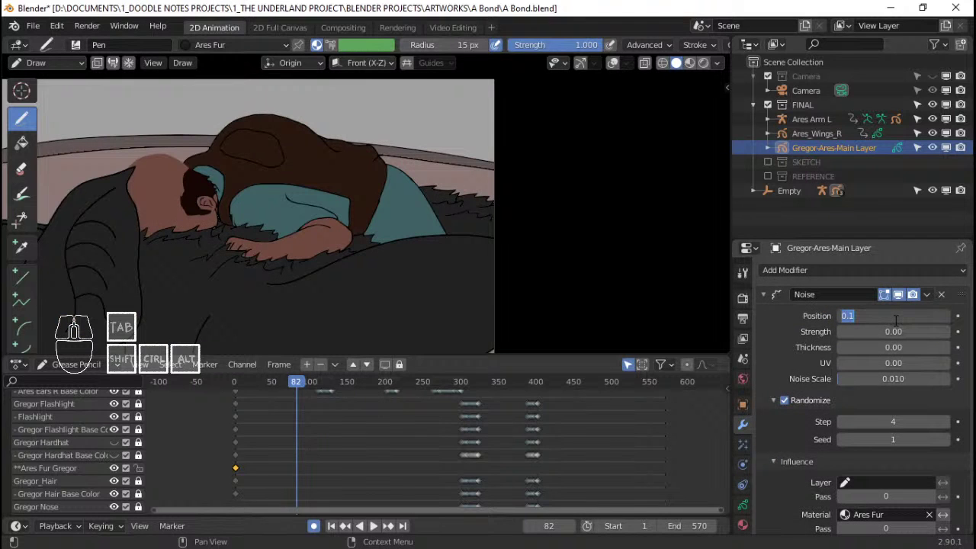
text(0.2)
key(Return)
Step: Play the animation to review the stronger fur noise, and return to the first frame
key(space)
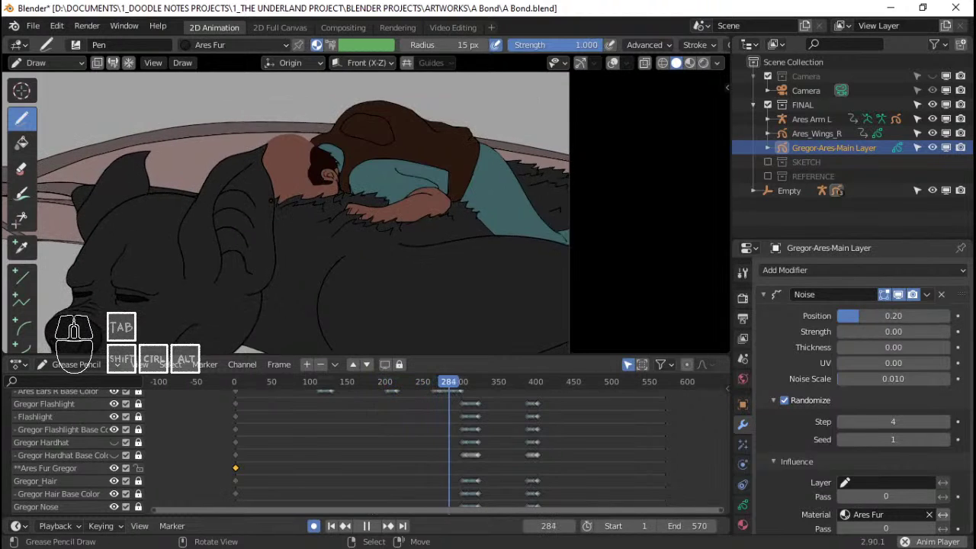
key(space)
shift+middle_drag(204, 195, 329, 219)
scroll(329, 219, up, 2)
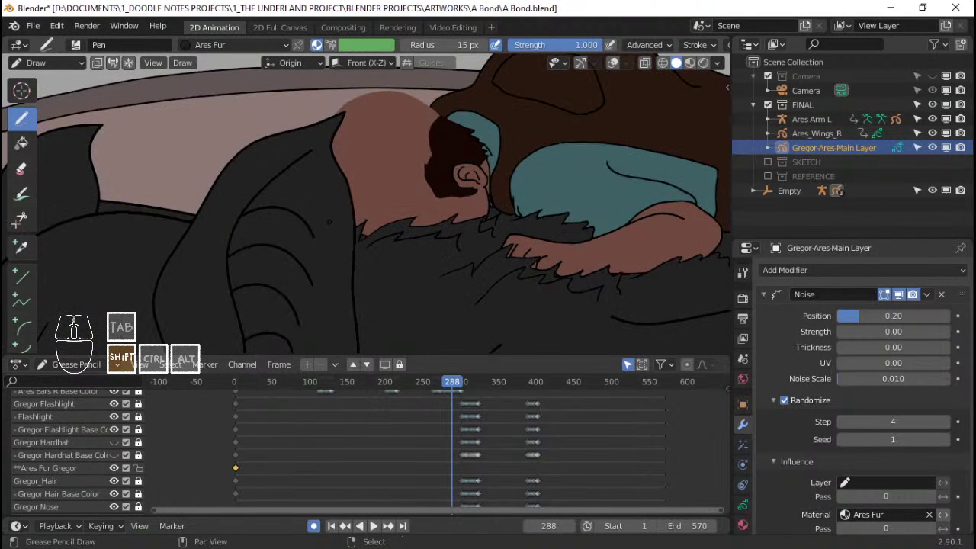
key(shift+Left)
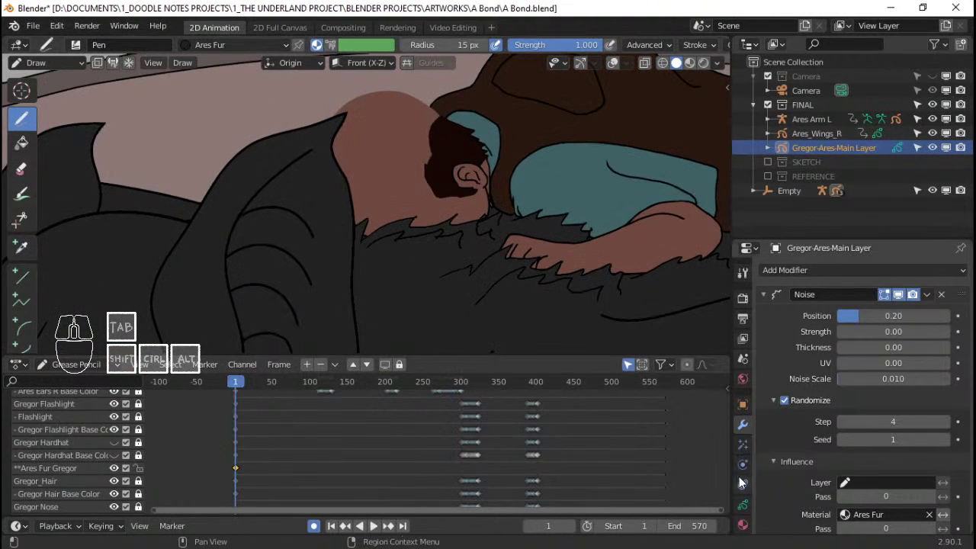
Step: Make the Gregor Hardhat and Gregor Hardhat Base Color layers visible
click(742, 504)
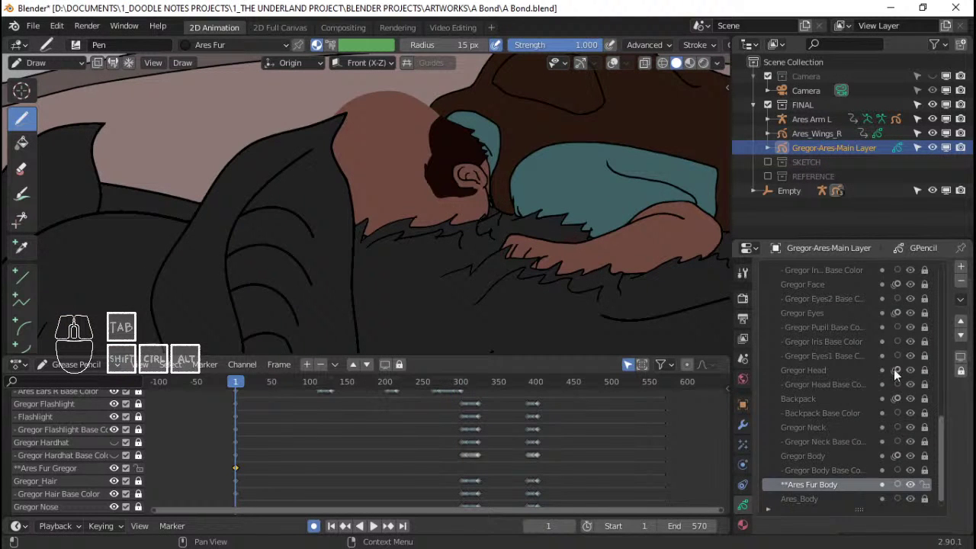
scroll(898, 364, up, 5)
drag(911, 315, 911, 298)
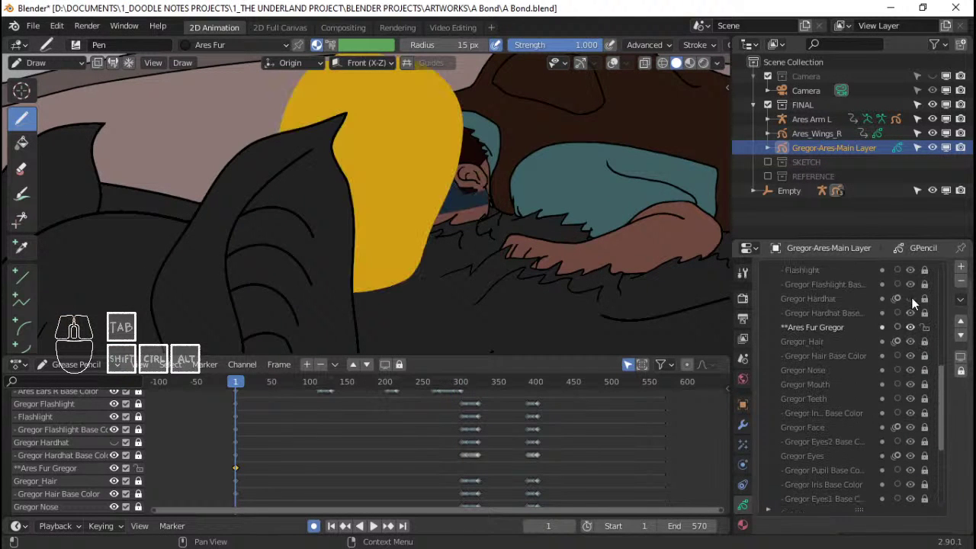
Step: Hide Ares's upper head layers, from Ares_Ears_L through Ares_EyeBalls, to uncover the back behind the head
scroll(309, 213, up, 4)
scroll(309, 214, up, 2)
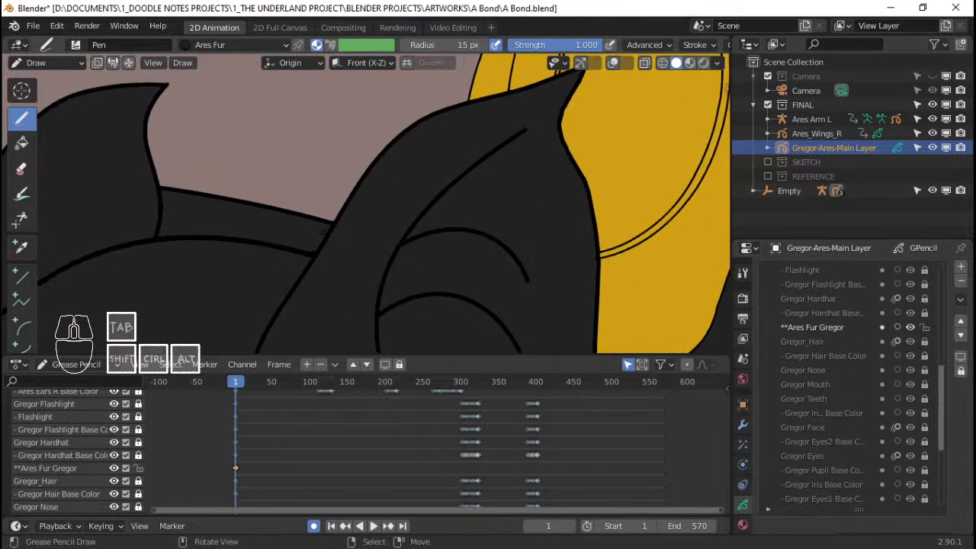
scroll(884, 404, up, 6)
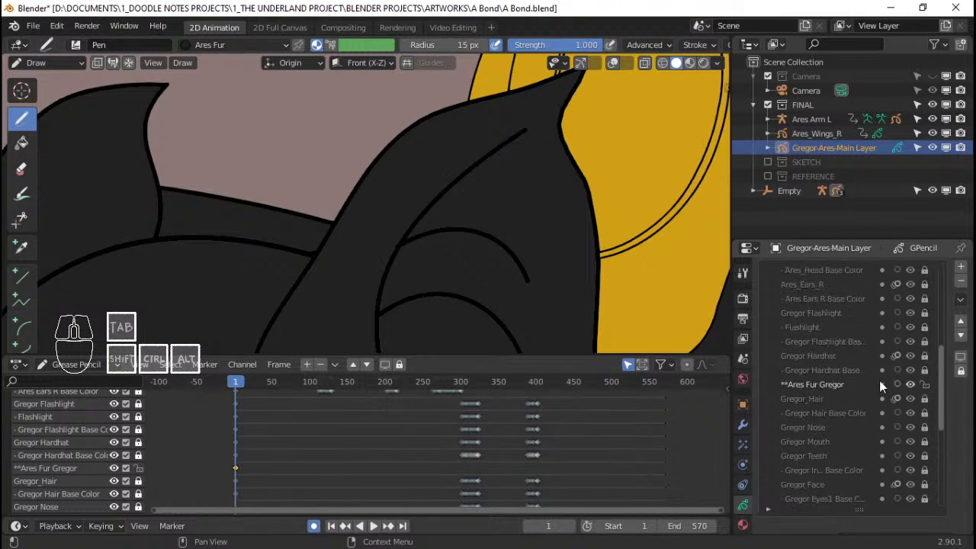
scroll(878, 376, up, 4)
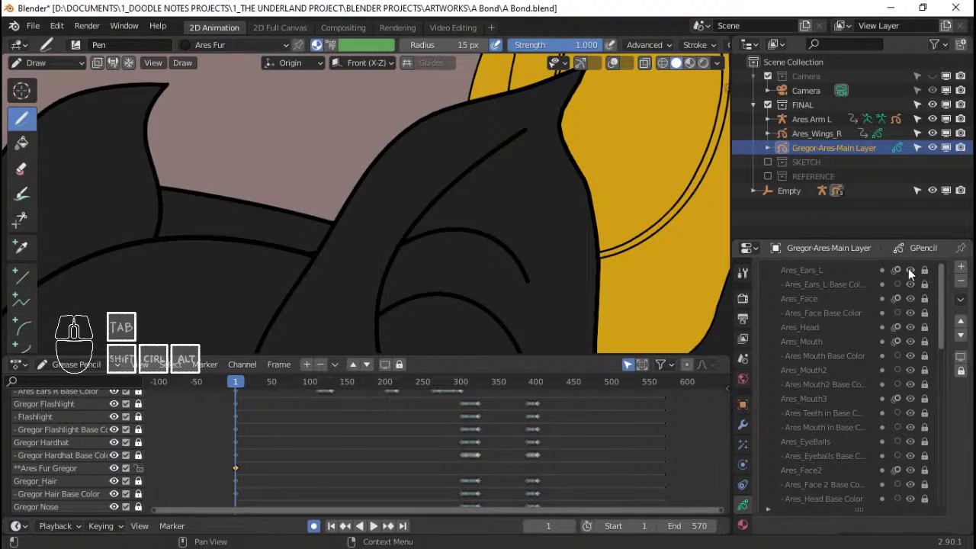
drag(909, 270, 909, 328)
click(911, 344)
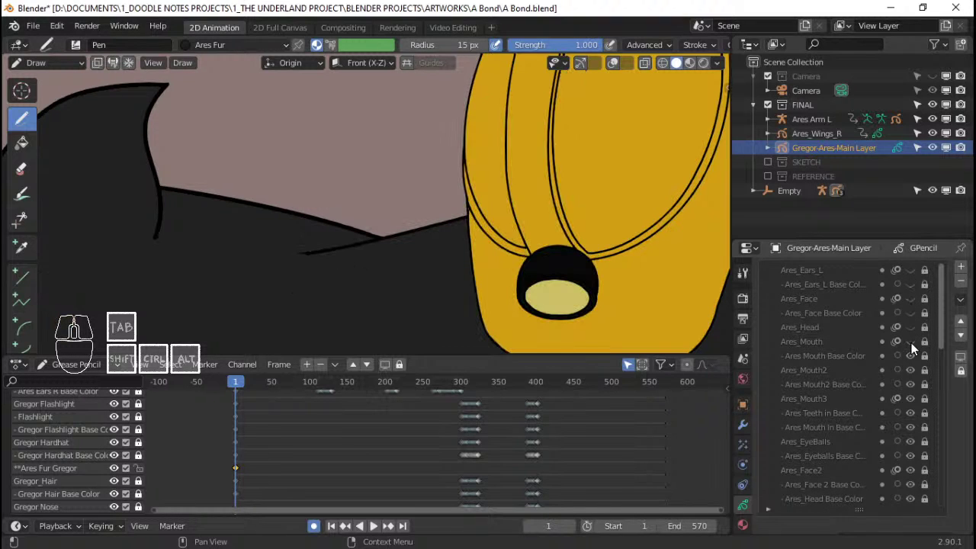
click(910, 398)
click(911, 438)
scroll(911, 438, down, 1)
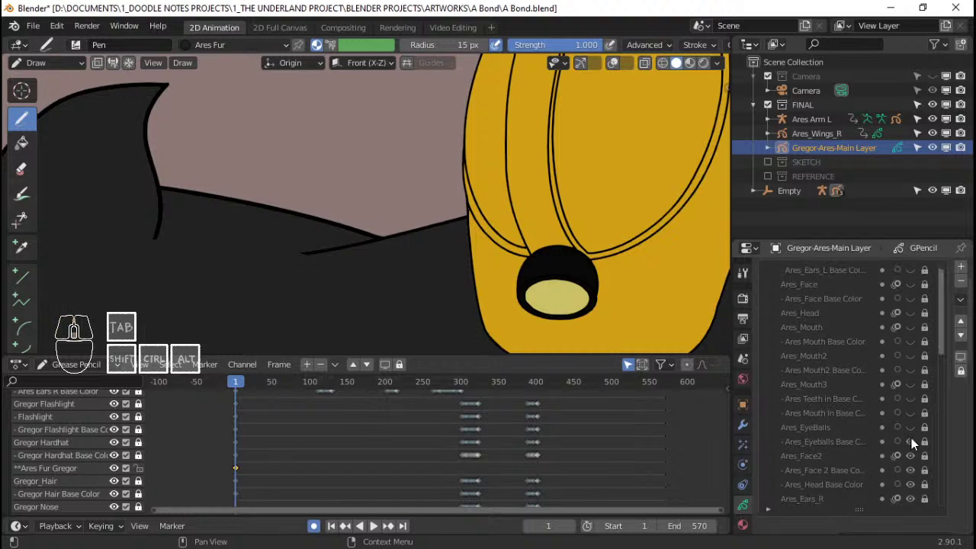
Step: Hide the remaining Ares head layers, from Ares_Eyeballs Base Color through Ares Ears R Base Color
click(911, 439)
click(909, 459)
scroll(908, 459, down, 3)
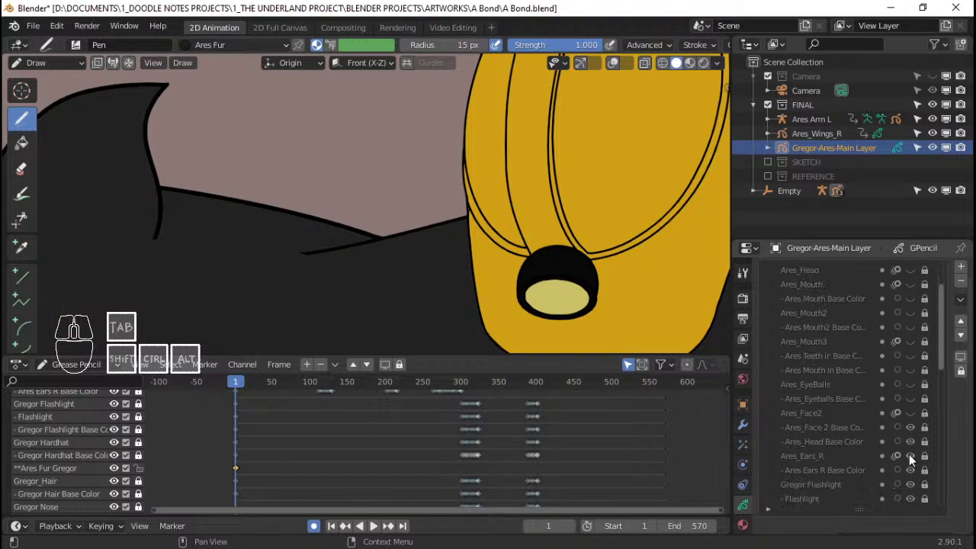
click(908, 427)
click(909, 442)
scroll(909, 442, down, 2)
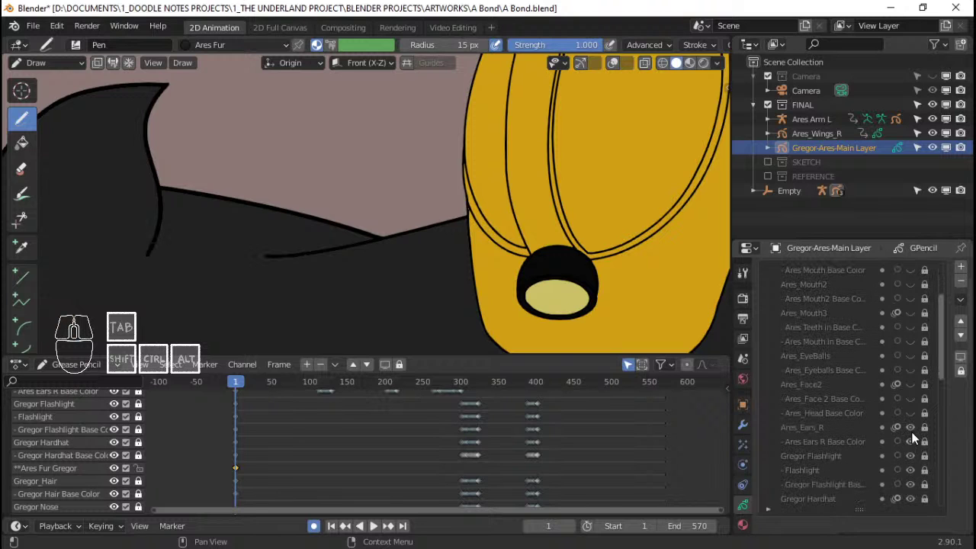
click(911, 429)
scroll(911, 442, down, 1)
Step: On the **Ares Fur Gregor layer, draw jagged fur tufts along Ares's upper neck edge beside the yellow hardhat
scroll(429, 275, down, 9)
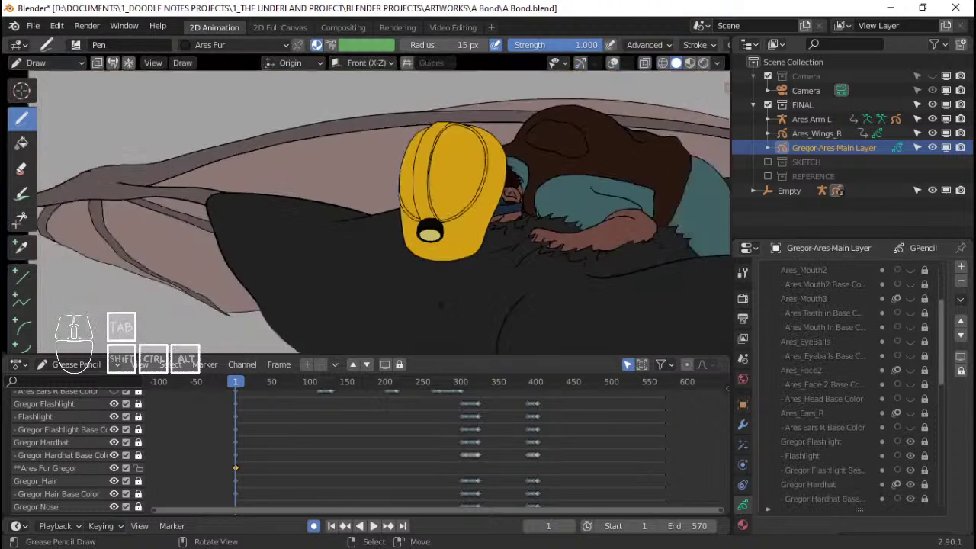
scroll(429, 276, up, 5)
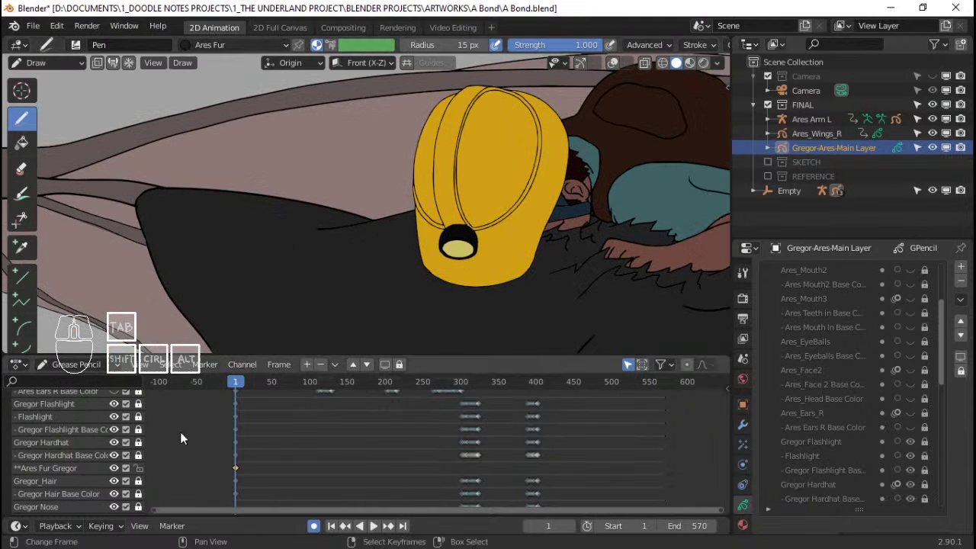
scroll(865, 389, down, 5)
click(839, 399)
scroll(333, 246, up, 2)
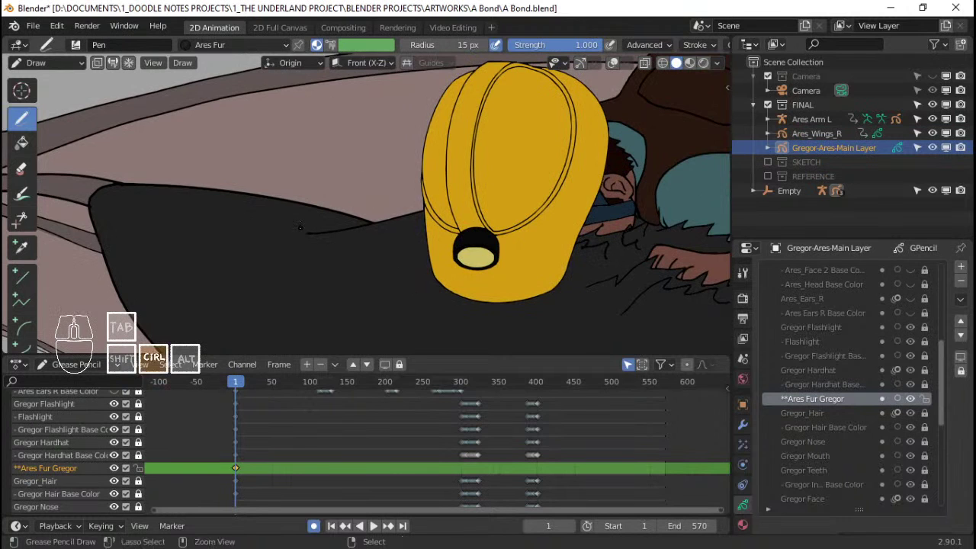
scroll(328, 221, up, 1)
drag(281, 250, 290, 242)
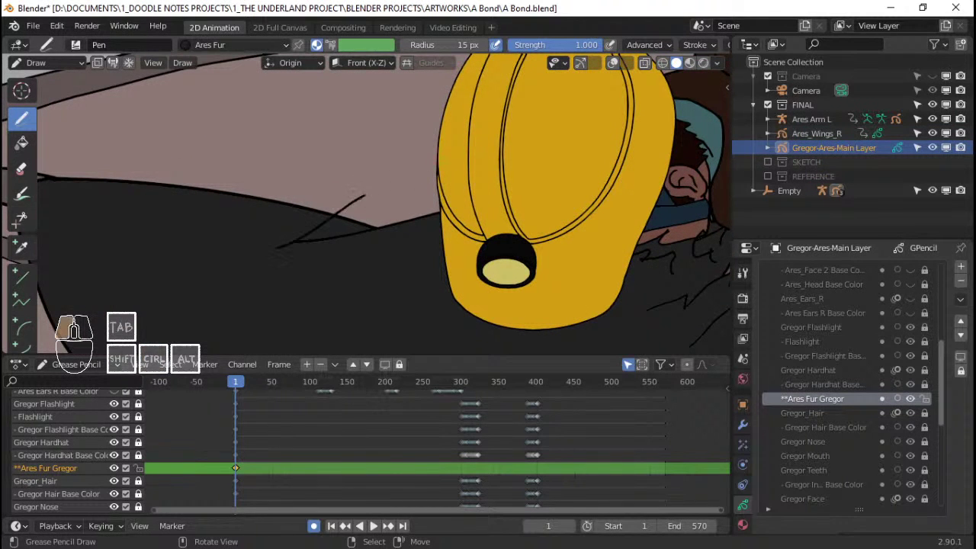
mouse_move(343, 227)
mouse_down()
mouse_move(407, 226)
mouse_move(439, 195)
mouse_move(468, 221)
mouse_up()
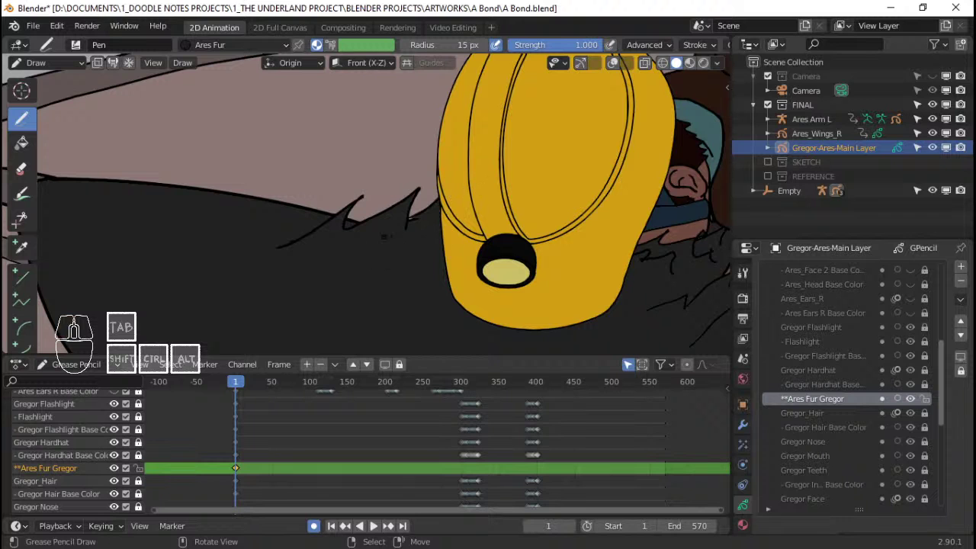
drag(384, 236, 429, 192)
mouse_move(429, 193)
ctrl+middle_down()
mouse_move(428, 211)
mouse_move(428, 190)
mouse_move(378, 212)
ctrl+middle_up()
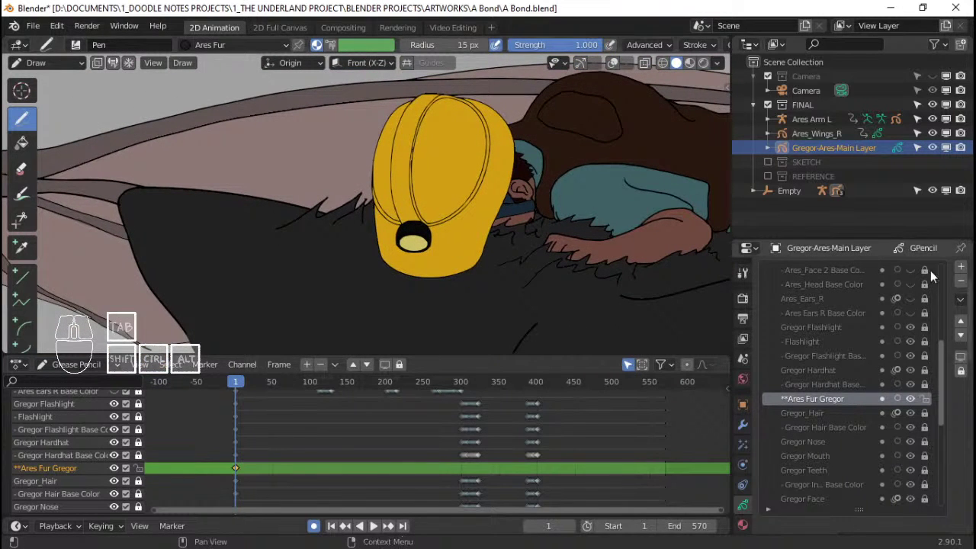
Step: Make the Ares layers visible again from Ares Ears R Base Color up through Ares_Mouth3
scroll(918, 345, up, 2)
click(908, 341)
click(911, 314)
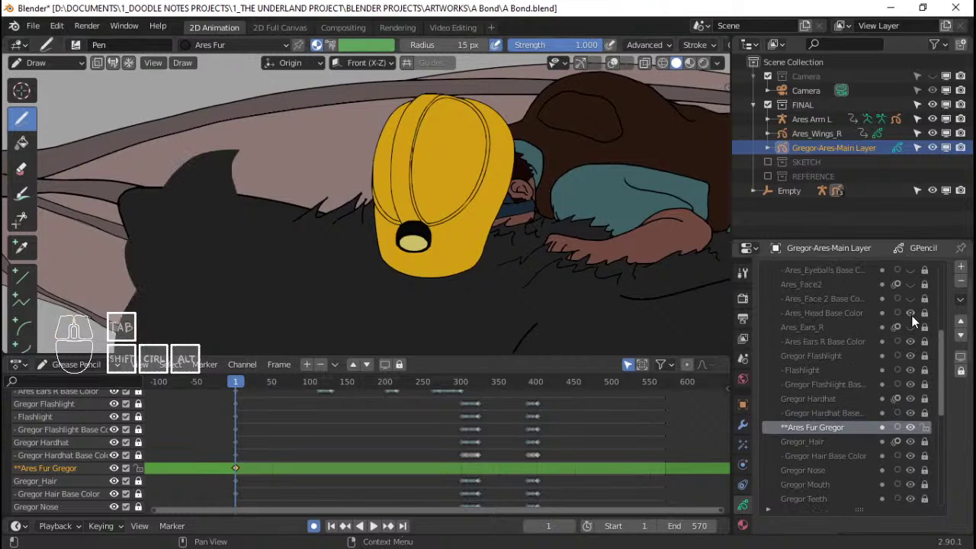
click(910, 327)
scroll(912, 276, up, 4)
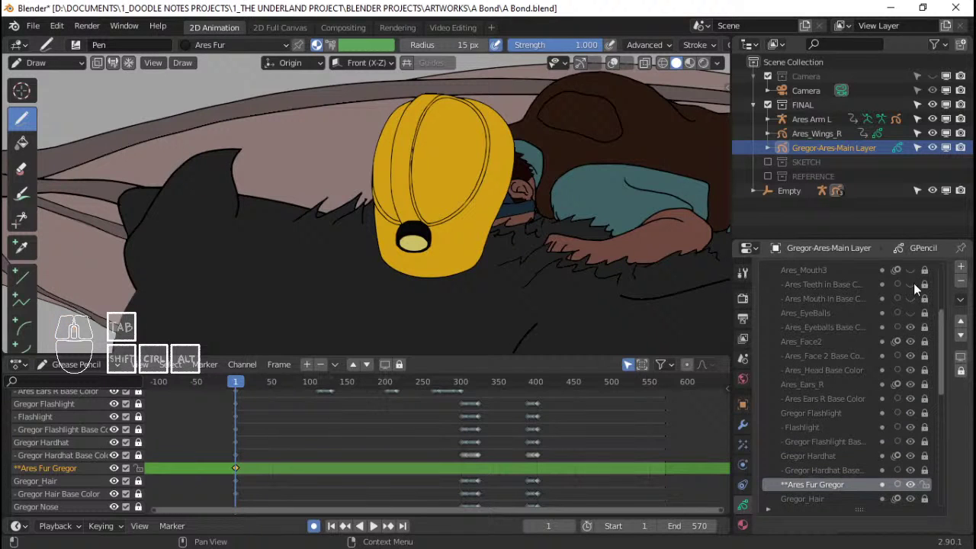
scroll(911, 284, up, 3)
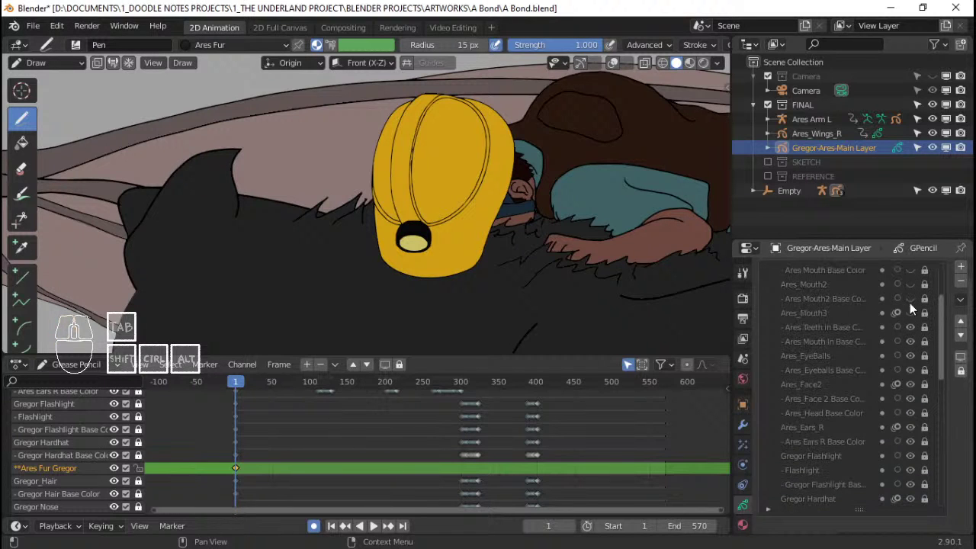
Step: Make the remaining Ares layers visible again, from Ares Mouth2 Base Color up through Ares_Ears_L
click(910, 298)
scroll(911, 268, up, 6)
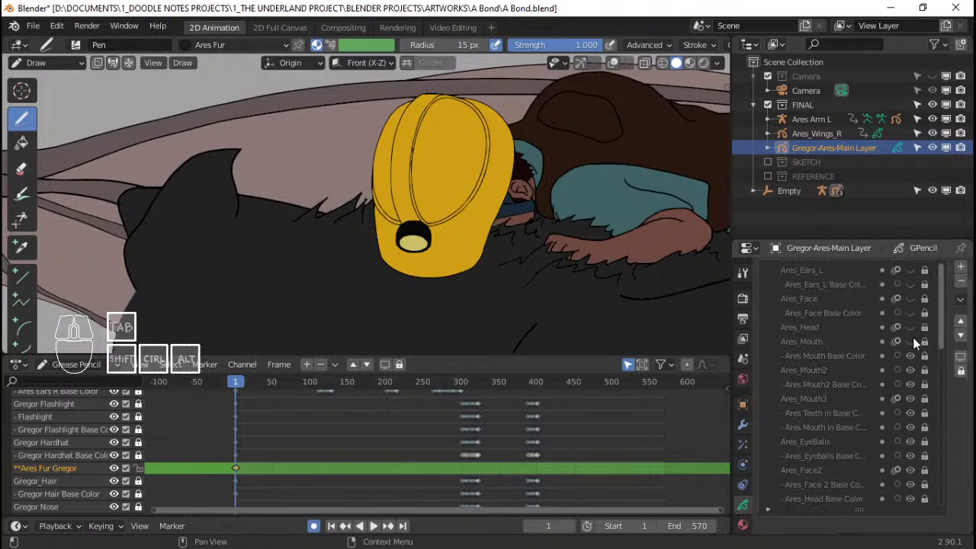
click(910, 313)
click(910, 283)
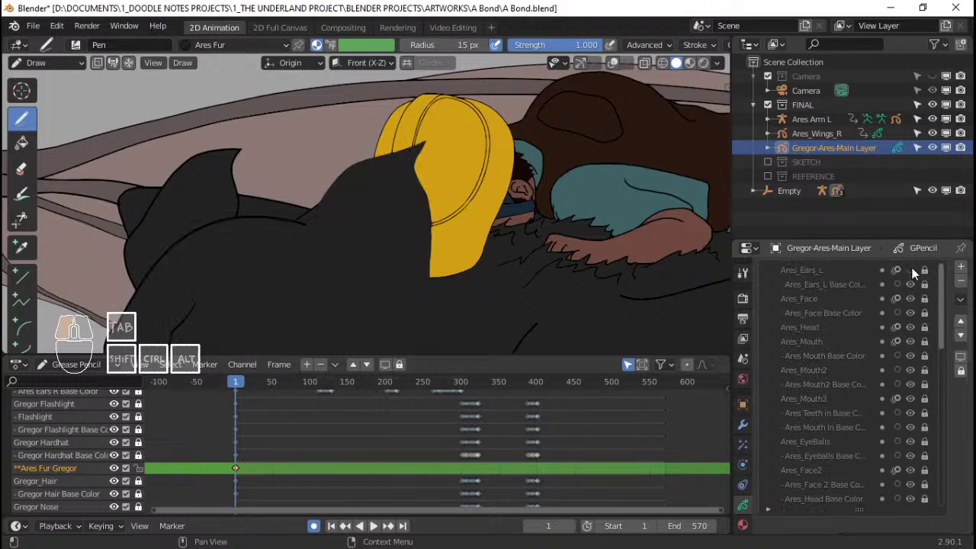
click(910, 270)
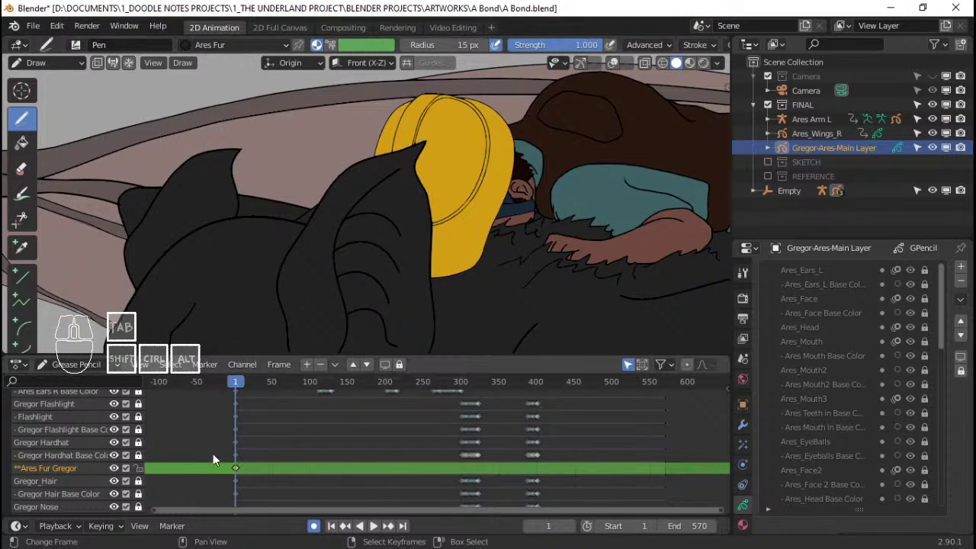
Step: Play the animation with all of Ares's head layers and the hardhat shown, and return to the first frame
key(space)
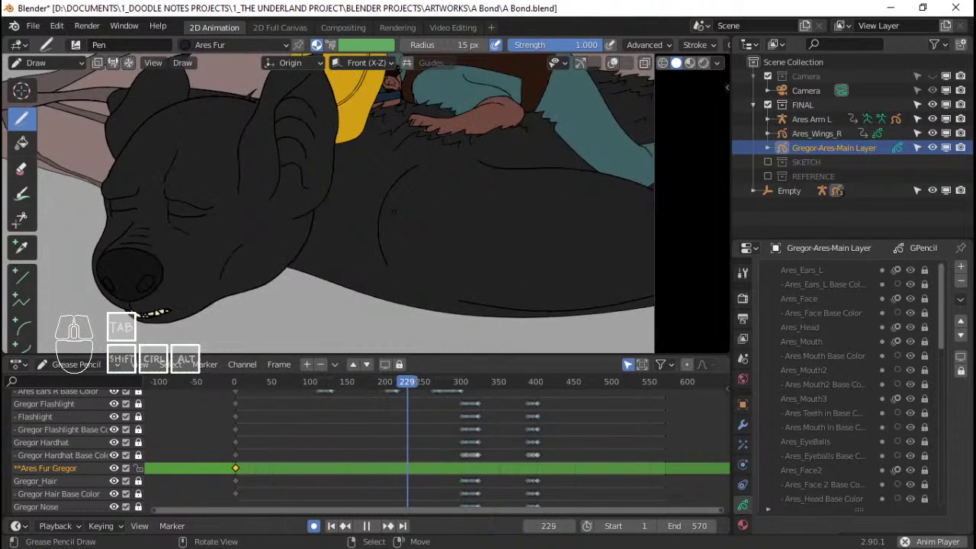
key(space)
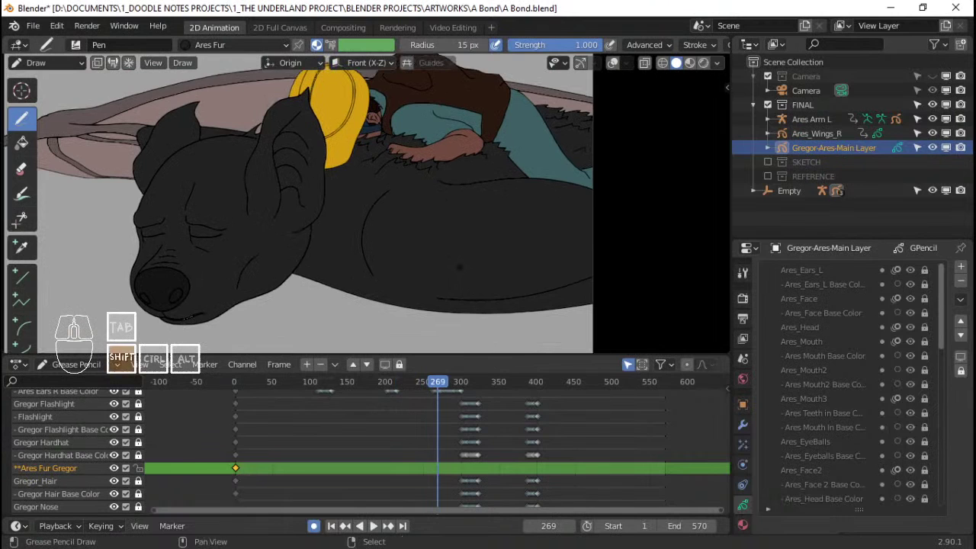
key(shift+Left)
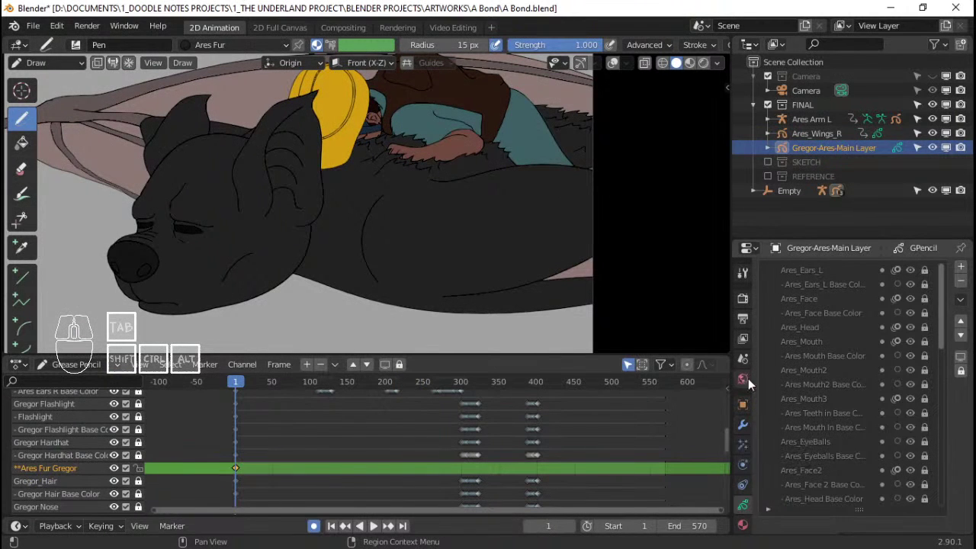
Step: Lock the **Ares Fur Gregor layer
scroll(745, 459, down, 2)
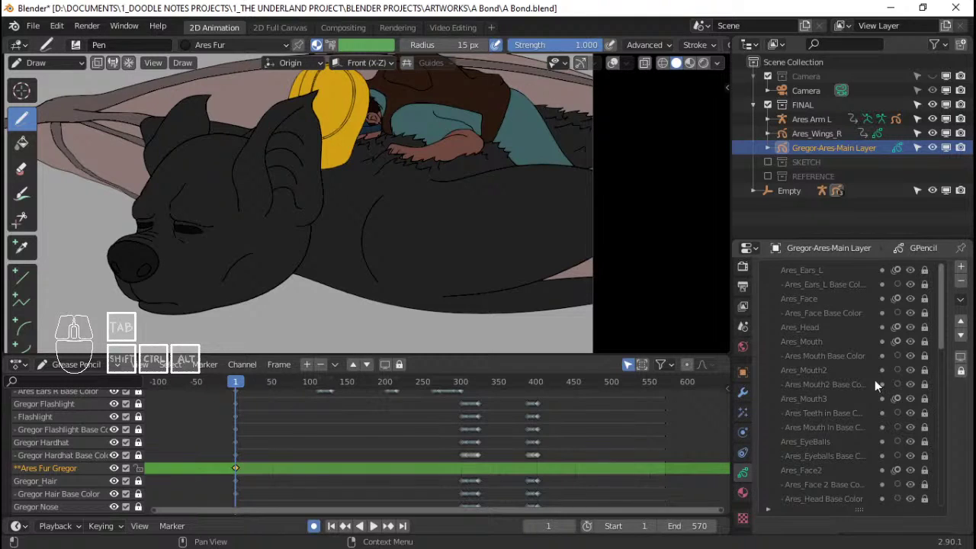
scroll(865, 412, down, 10)
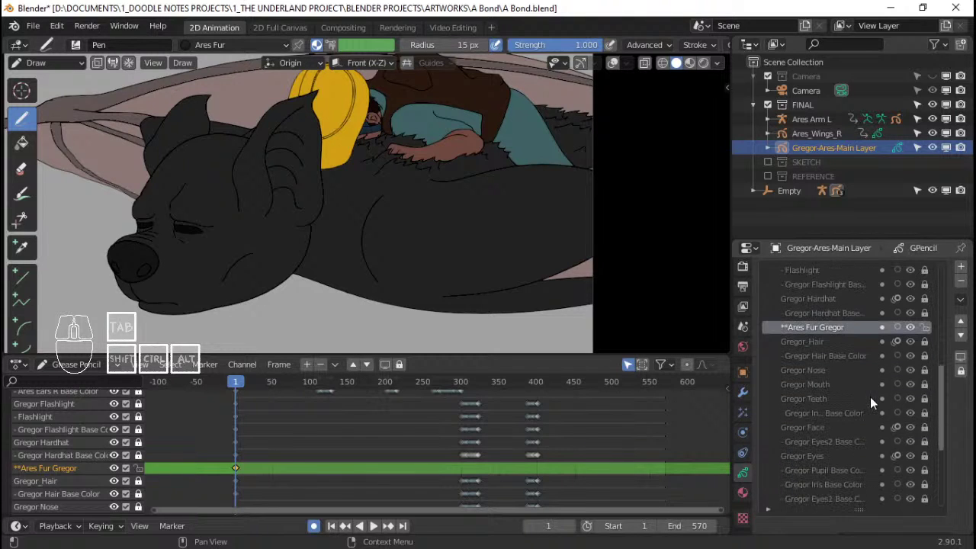
scroll(870, 397, up, 2)
scroll(850, 394, down, 2)
click(925, 327)
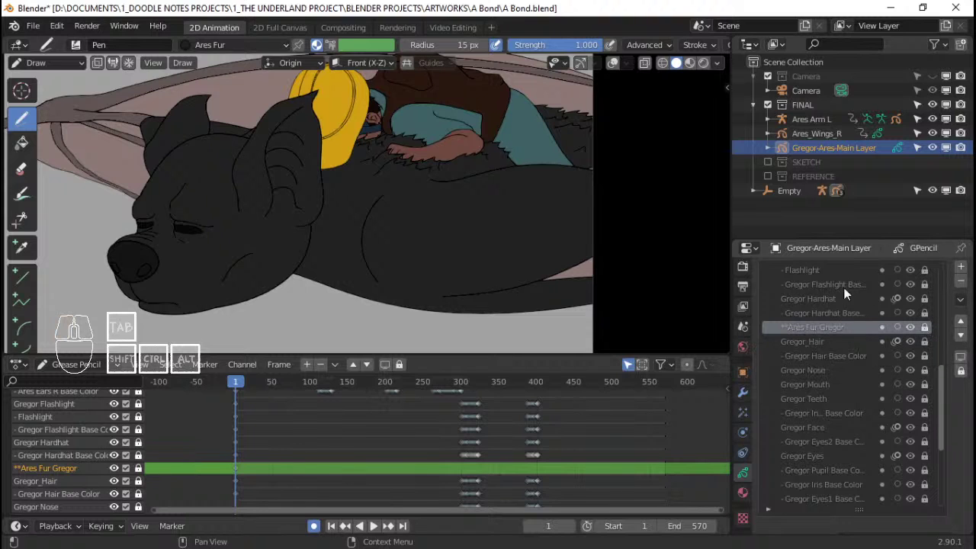
Step: Add a new layer directly above the Ares_Body layer in the Gregor-Ares-Main Layer object
scroll(876, 368, down, 5)
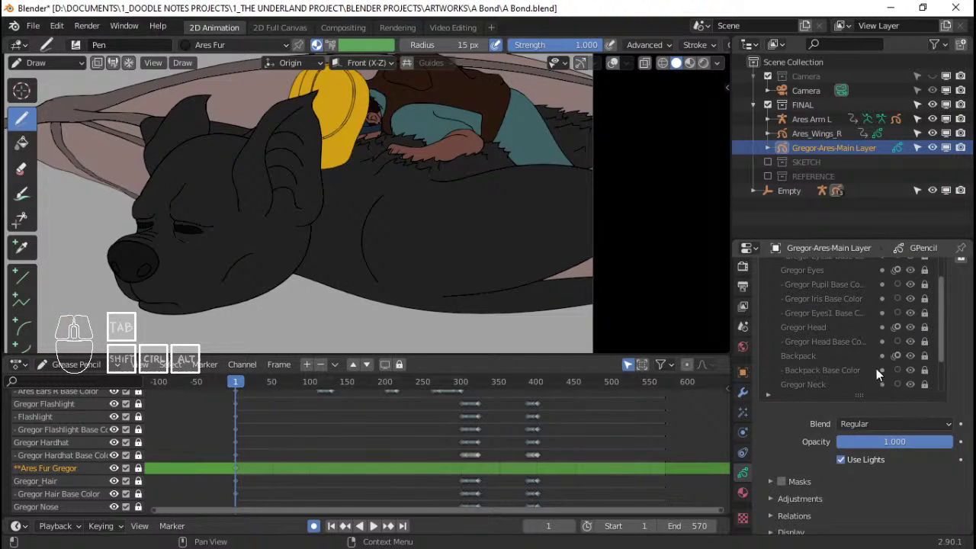
click(925, 356)
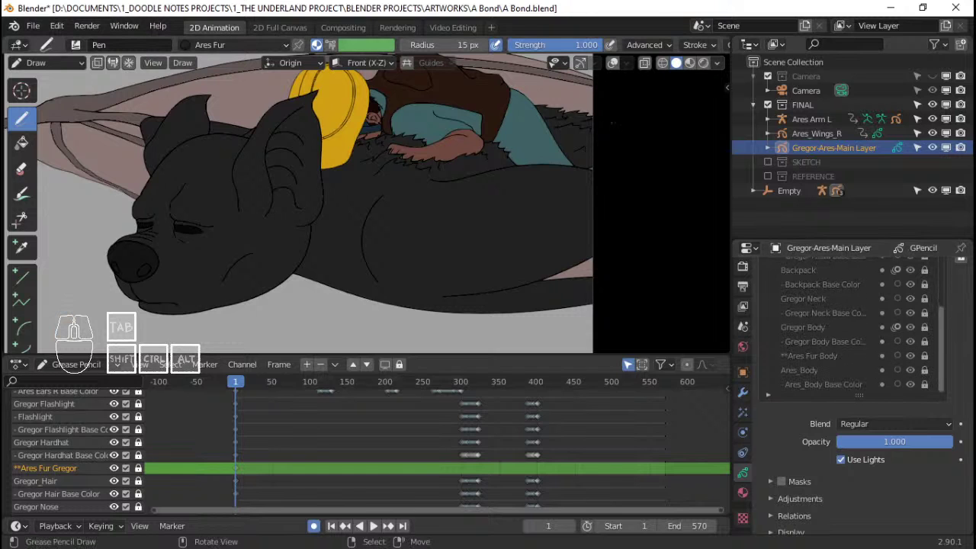
click(833, 370)
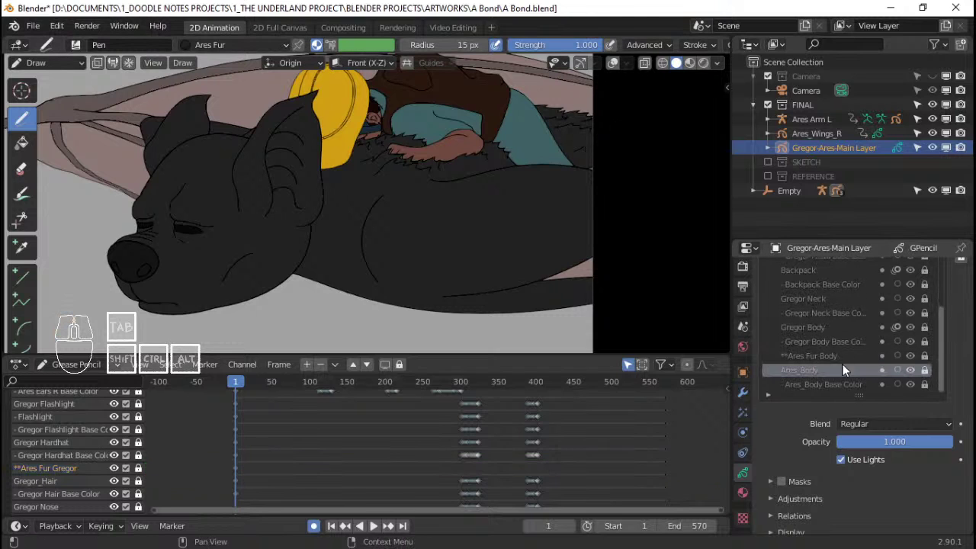
scroll(854, 320, up, 4)
scroll(953, 289, up, 5)
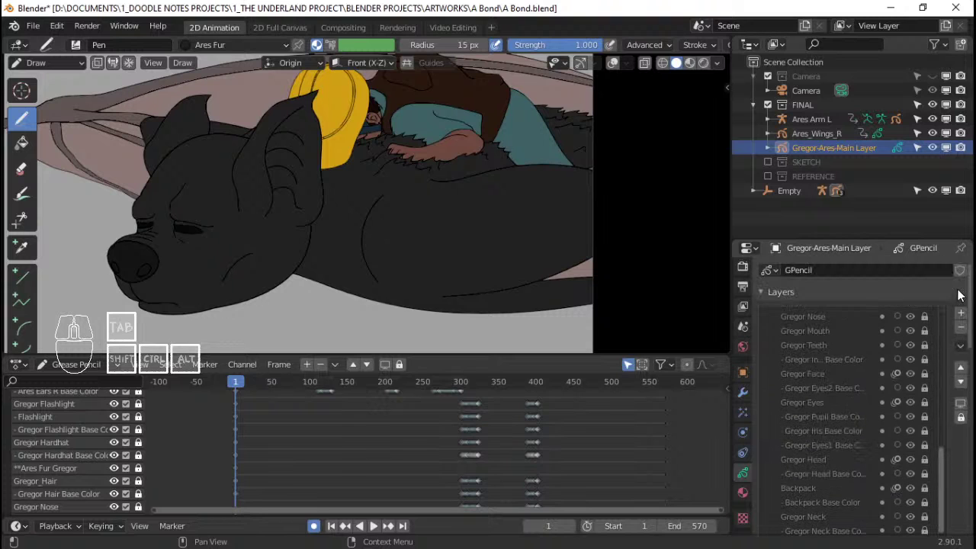
click(959, 313)
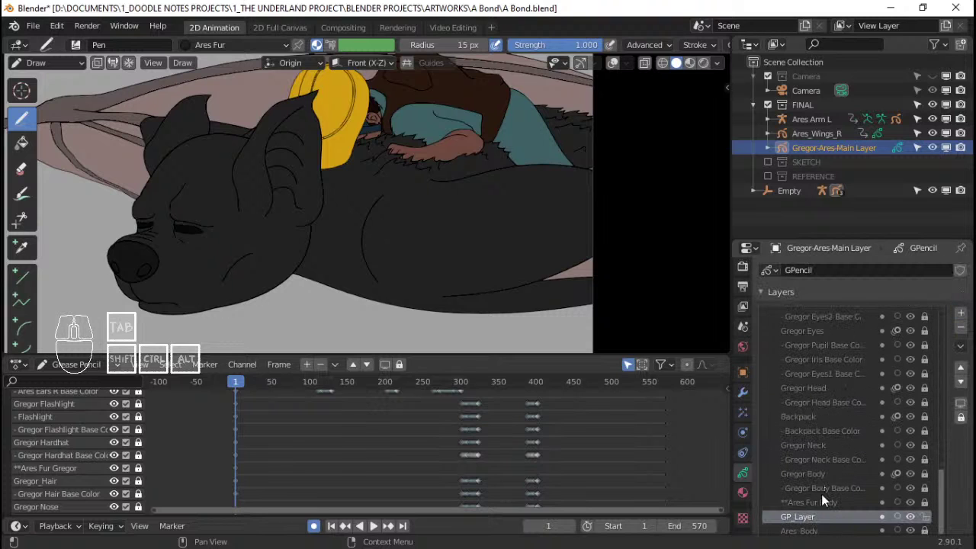
Step: Rename the new layer as **Ares Fur Body Bottom
double_click(822, 517)
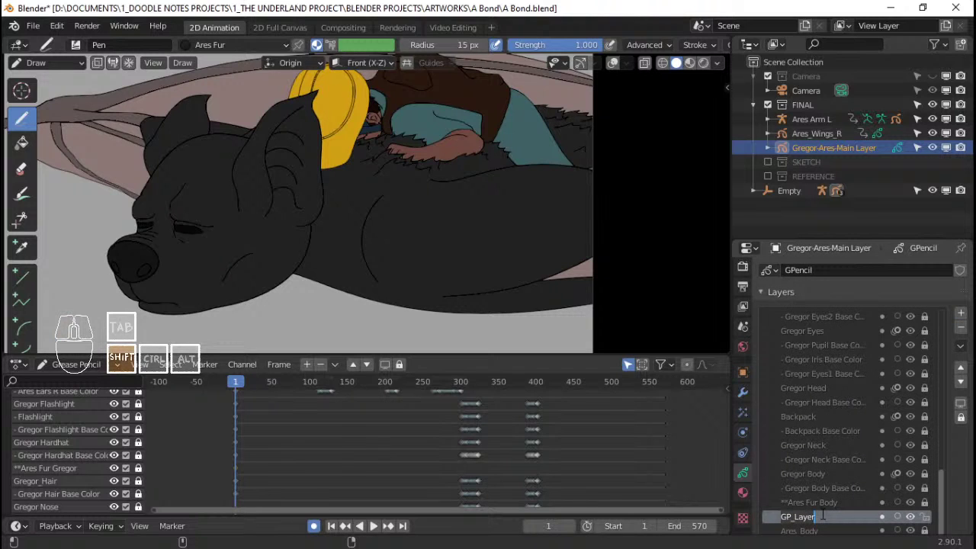
text(**Ar)
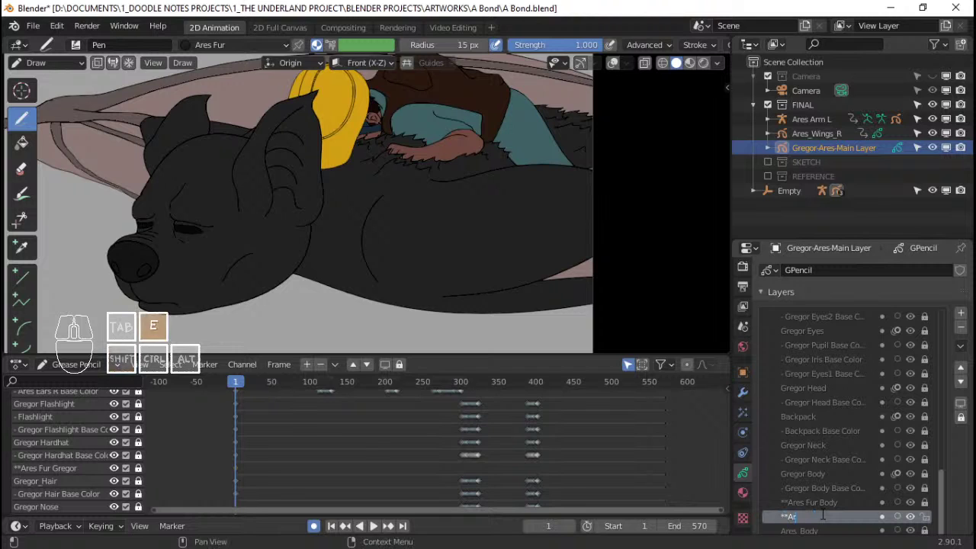
text(es Fur Body)
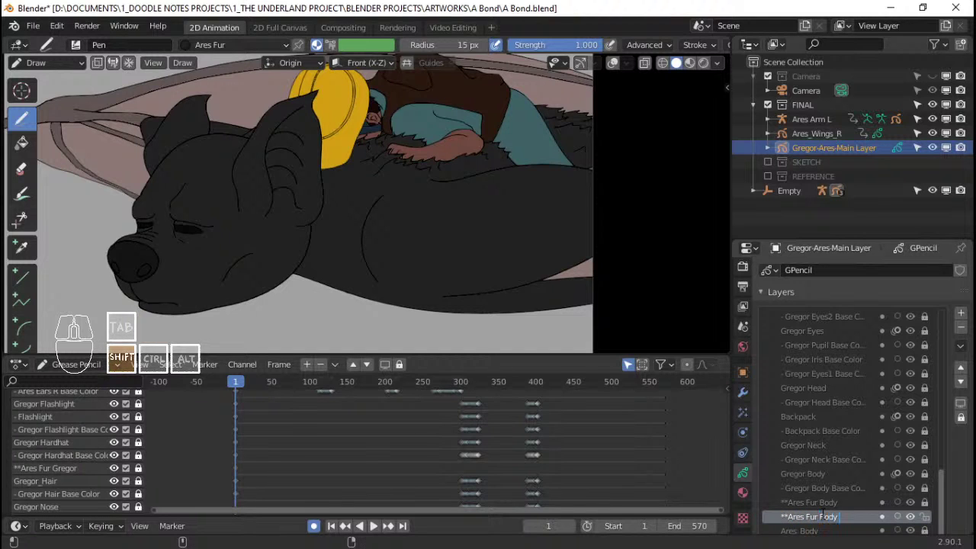
text( Bottom)
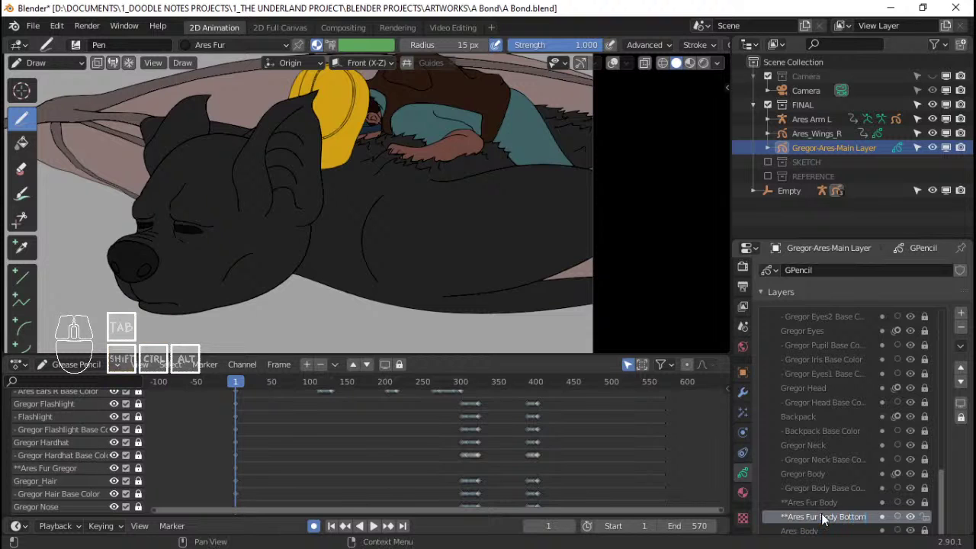
key(Return)
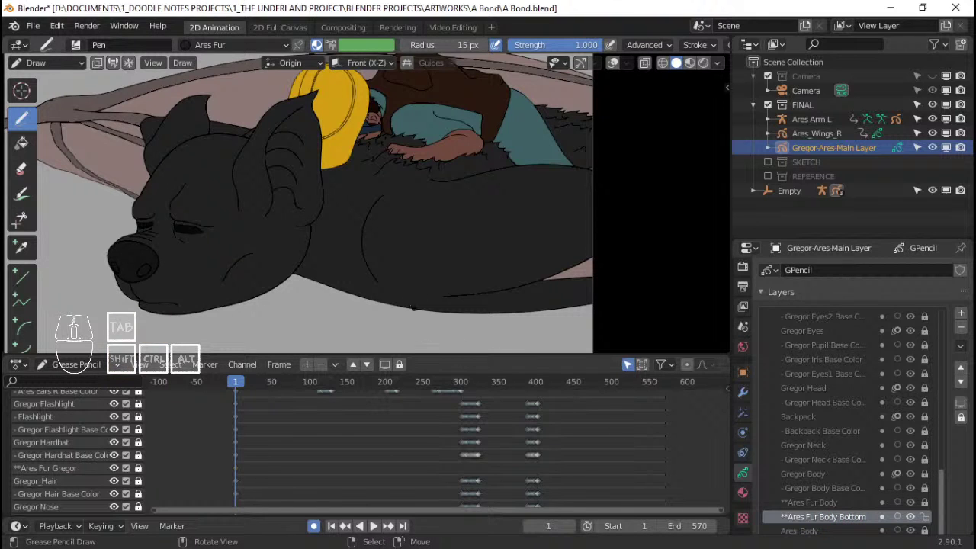
Step: Draw a row of jagged, filled Ares Fur tufts along the rear underside of Ares's belly, ending at the wing
scroll(374, 244, up, 3)
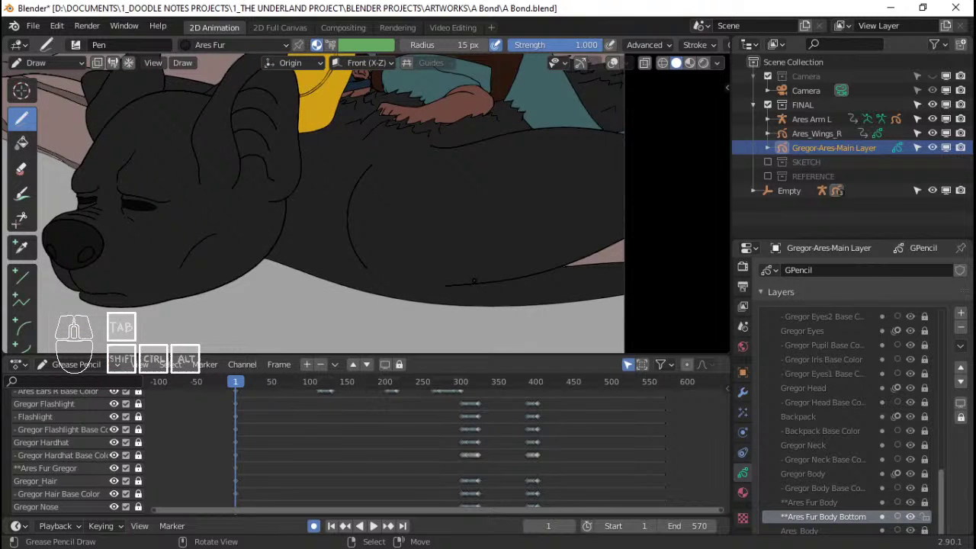
mouse_move(474, 281)
shift+middle_down()
mouse_move(487, 427)
mouse_move(457, 366)
mouse_move(435, 275)
mouse_move(443, 253)
shift+middle_up()
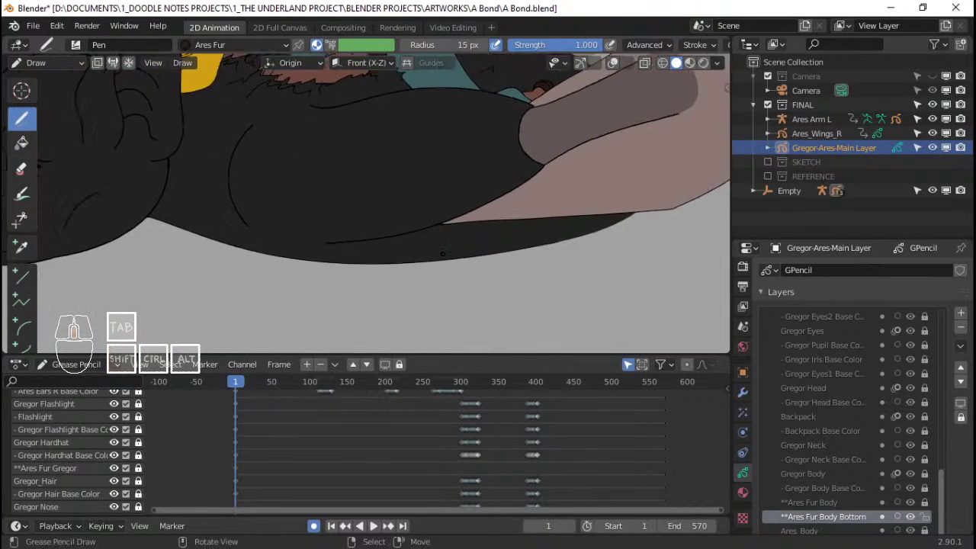
scroll(442, 253, up, 2)
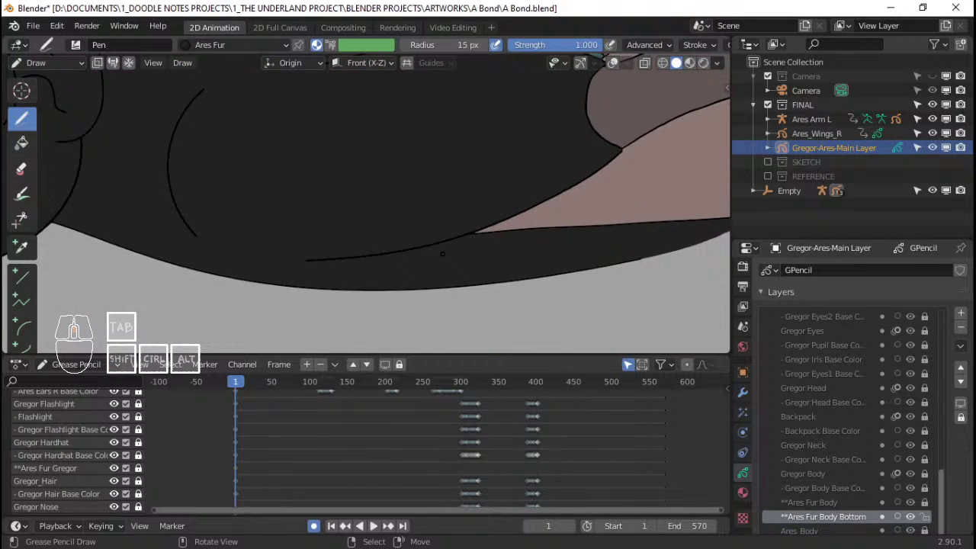
shift+middle_drag(369, 191, 335, 195)
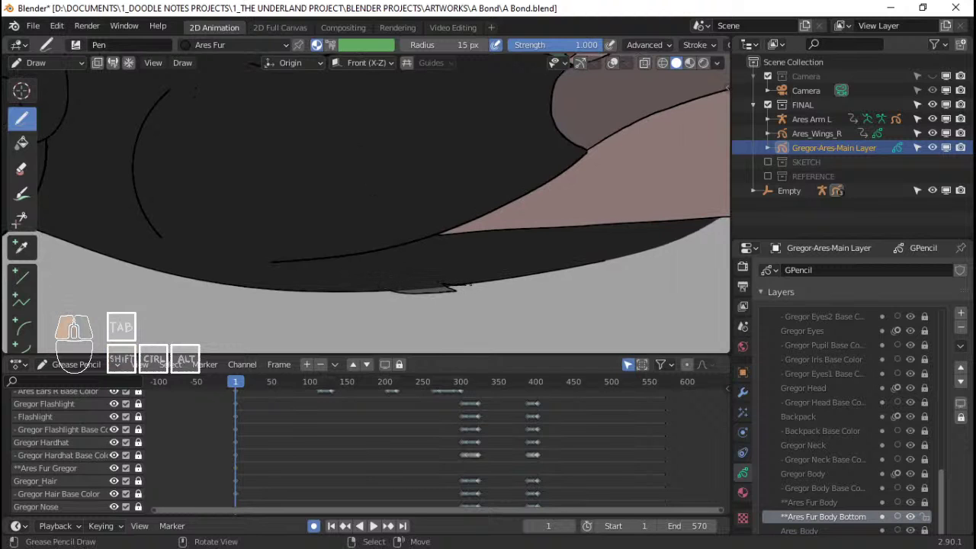
mouse_move(507, 291)
mouse_down()
mouse_move(499, 280)
mouse_move(585, 287)
mouse_move(566, 269)
mouse_up()
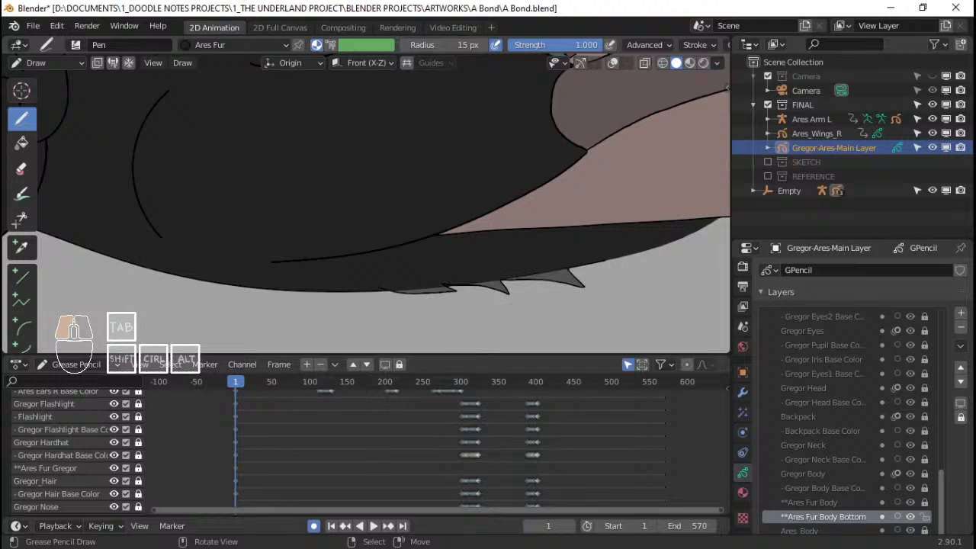
drag(637, 267, 631, 259)
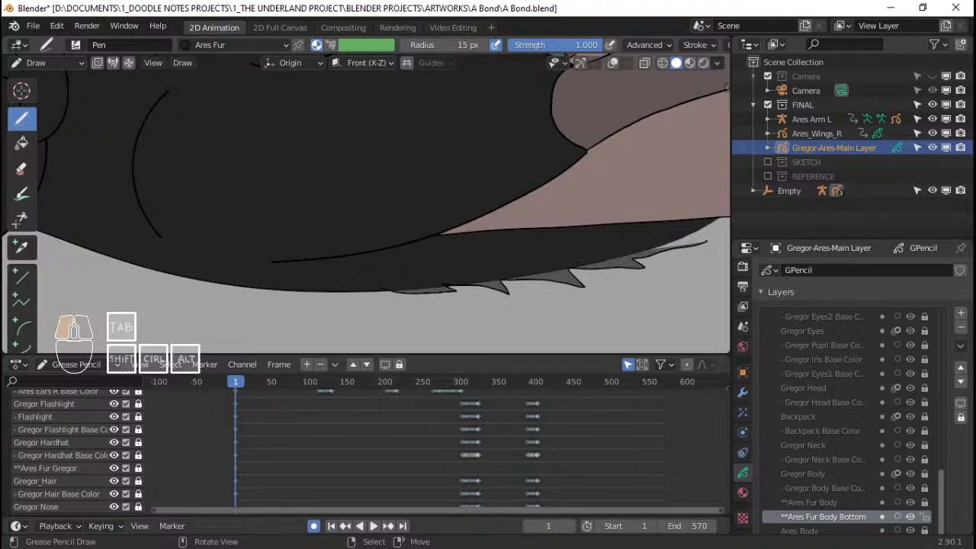
drag(715, 222, 718, 219)
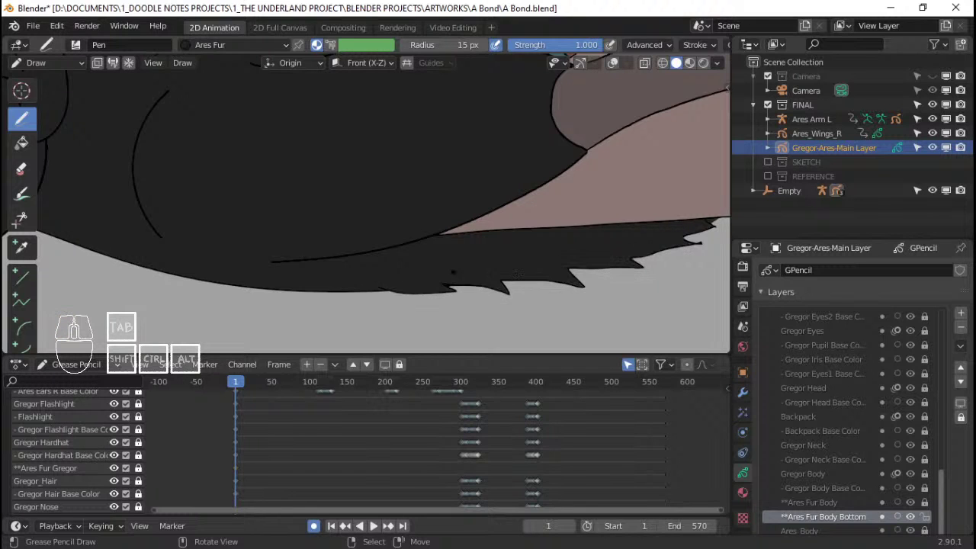
shift+middle_drag(496, 263, 555, 259)
shift+middle_drag(553, 283, 510, 253)
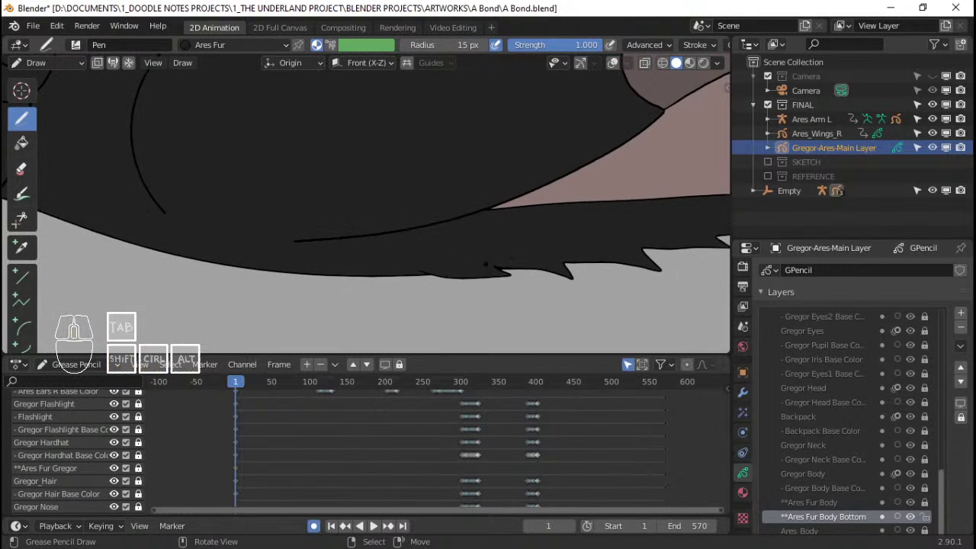
key(Tab)
mouse_move(573, 256)
shift+middle_down()
mouse_move(584, 258)
mouse_move(585, 240)
mouse_move(521, 234)
shift+middle_up()
key(l)
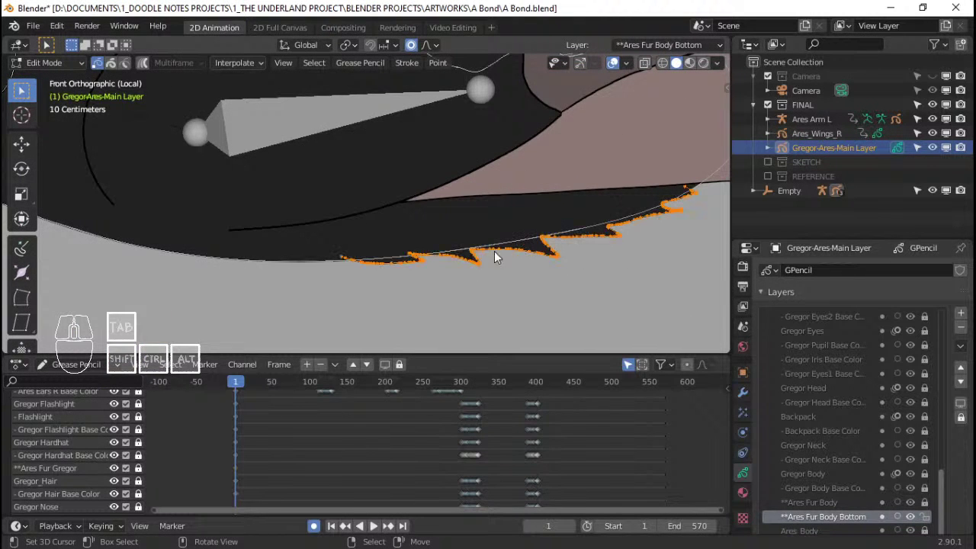
scroll(492, 252, up, 2)
key(g)
right_click(491, 255)
scroll(493, 256, down, 3)
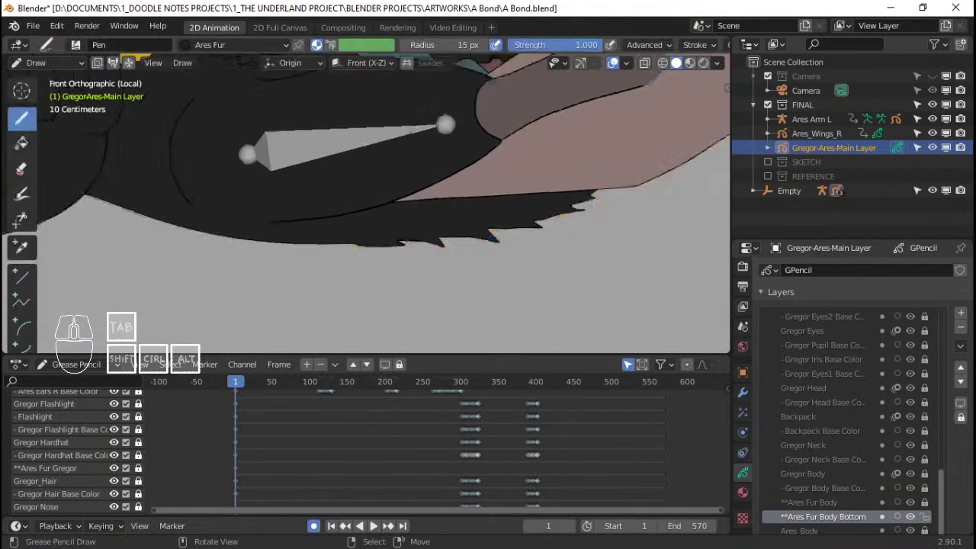
scroll(476, 256, up, 2)
scroll(475, 256, down, 2)
scroll(475, 251, up, 1)
key(Tab)
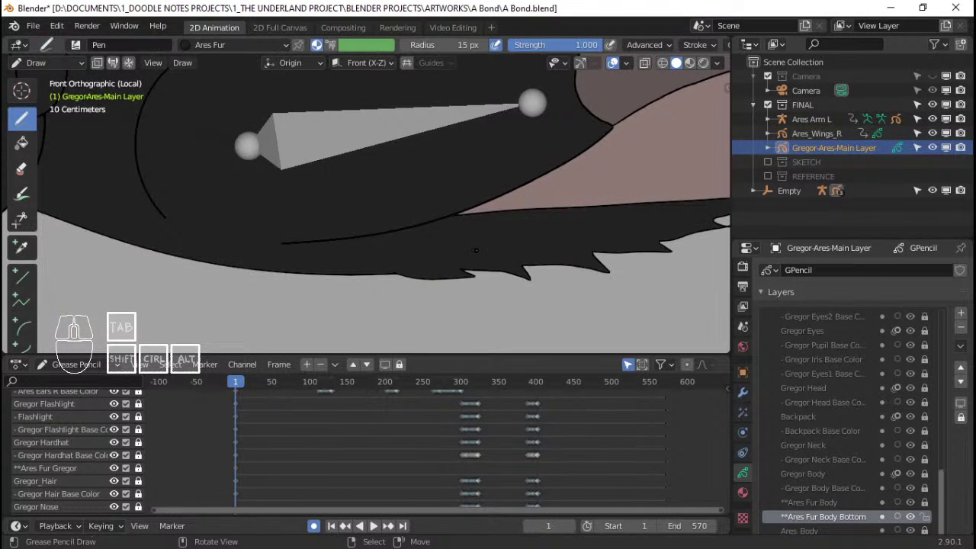
Step: Save the file and play the animation to check the belly fur up close
key(ctrl+s)
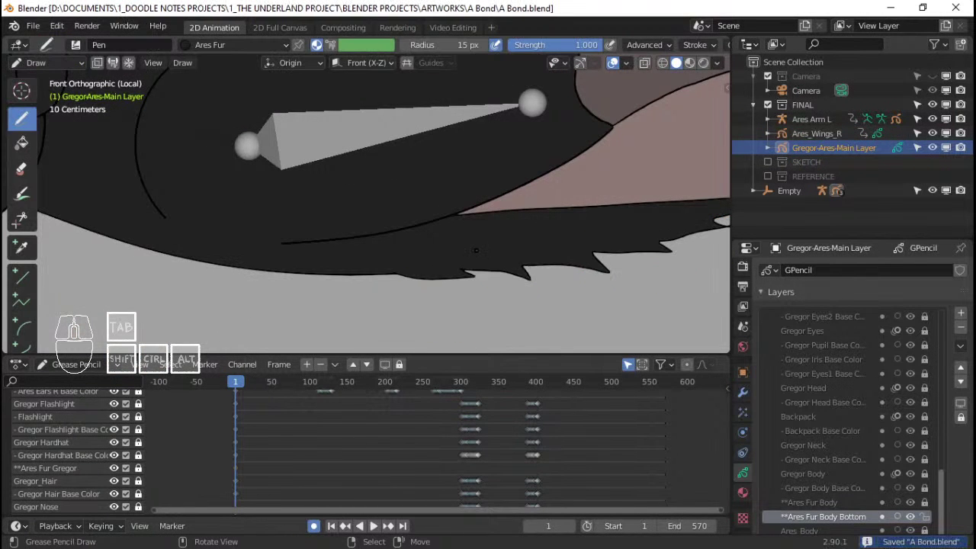
scroll(475, 251, down, 3)
scroll(476, 251, up, 3)
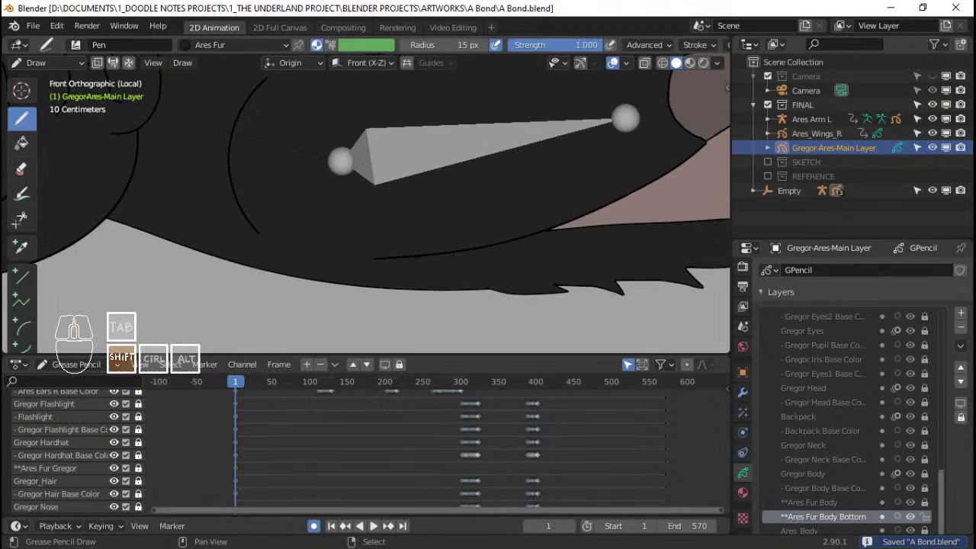
scroll(445, 265, down, 4)
key(space)
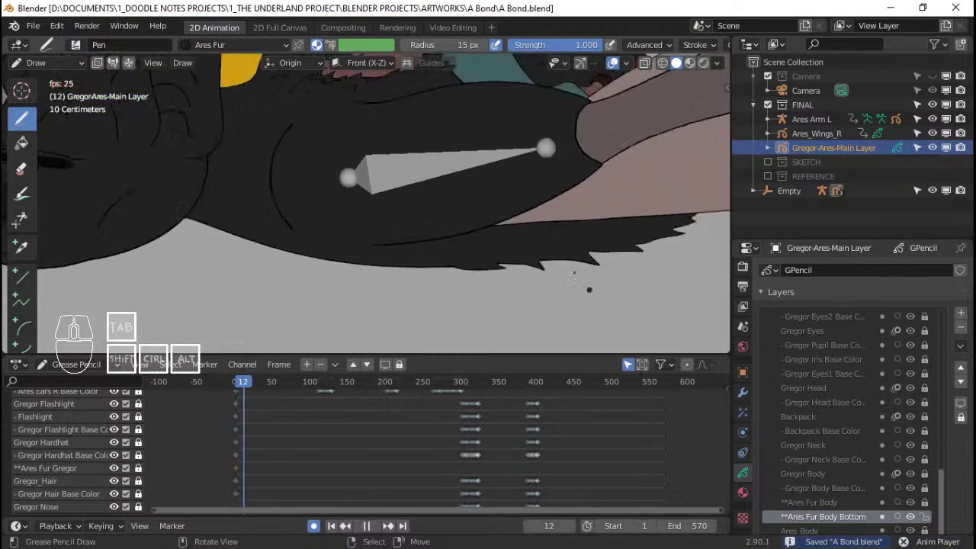
key(space)
Step: Play the animation from the first frame through the camera view, then return to the first frame
key(KP_0)
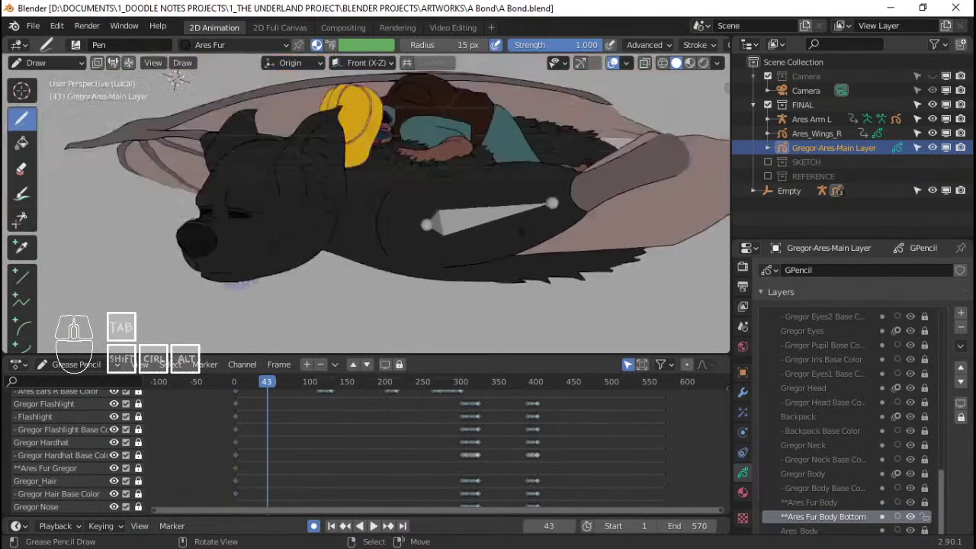
key(shift+Left)
key(space)
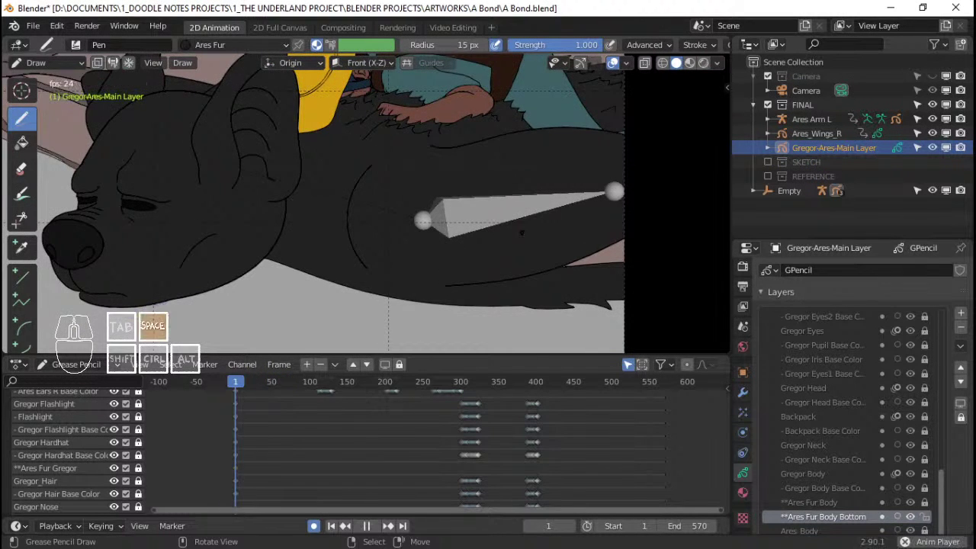
scroll(313, 198, down, 3)
scroll(440, 193, up, 3)
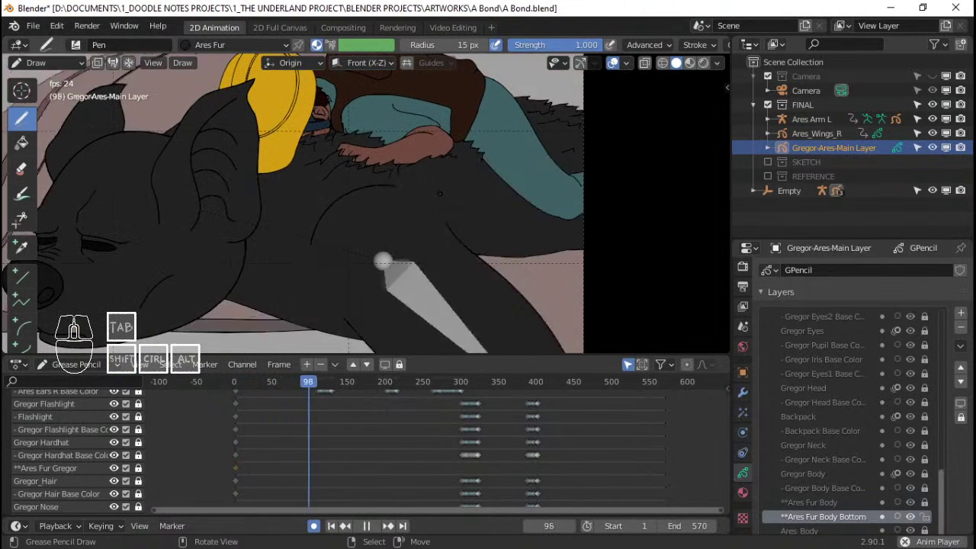
key(space)
key(shift+Left)
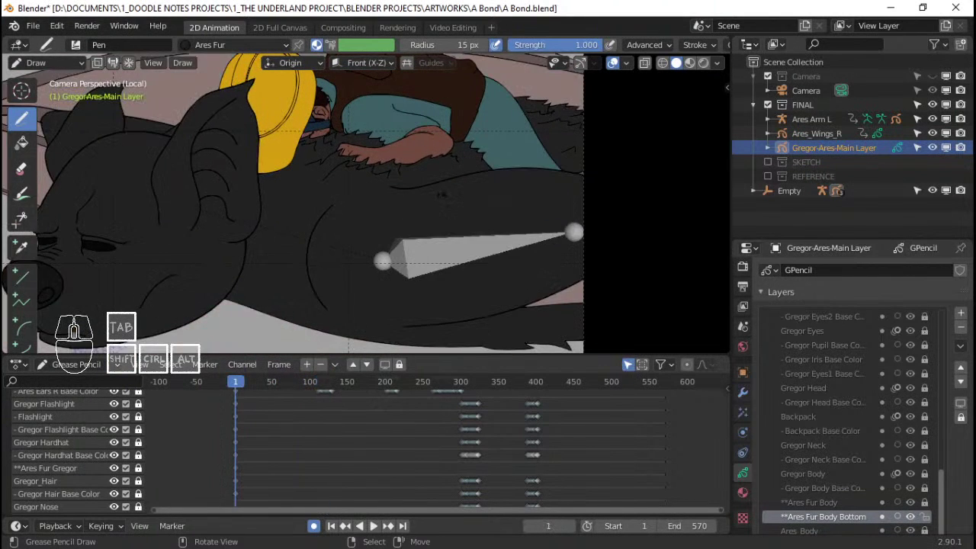
Step: Switch to Object Mode and lock the **Ares Fur Body Bottom layer
scroll(439, 193, down, 3)
scroll(428, 215, up, 2)
key(ctrl+Tab)
click(396, 199)
scroll(424, 175, up, 3)
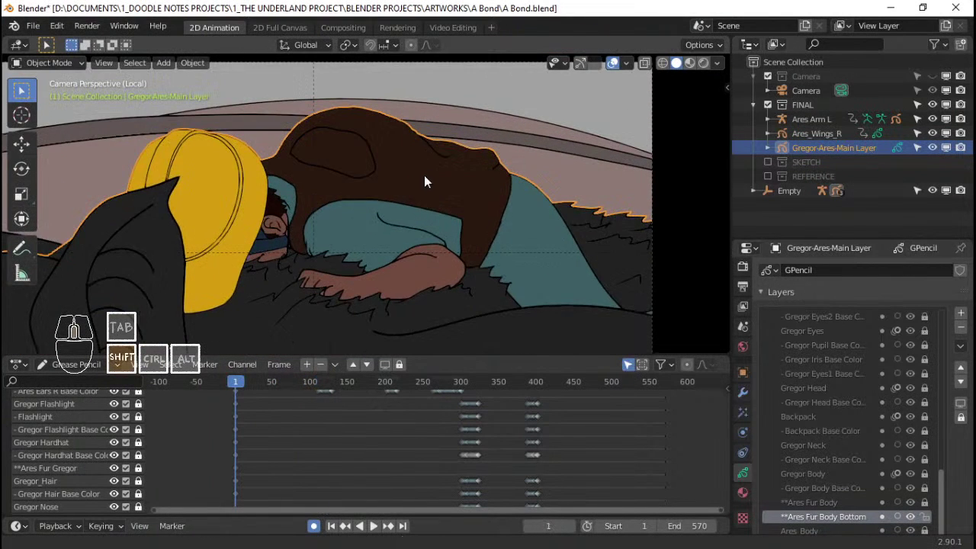
scroll(862, 385, up, 5)
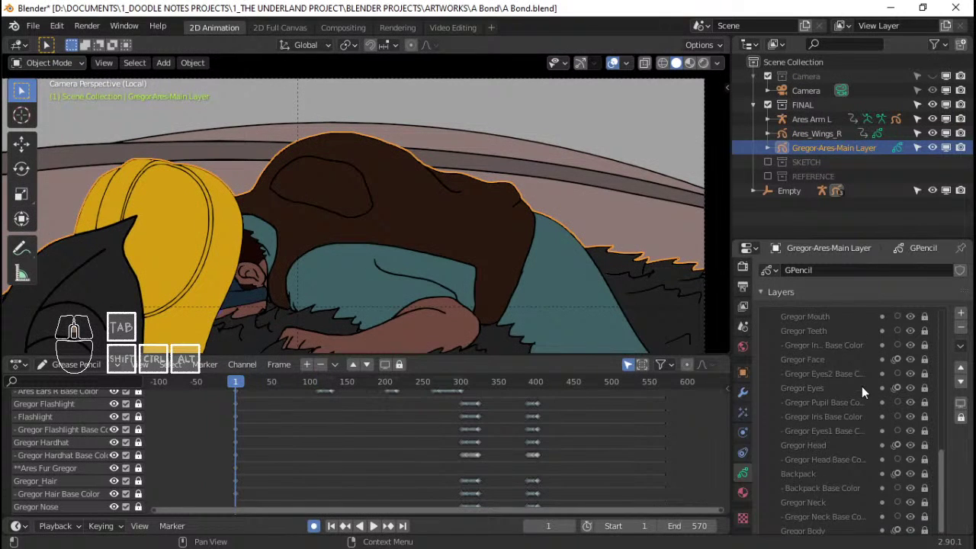
scroll(861, 387, down, 5)
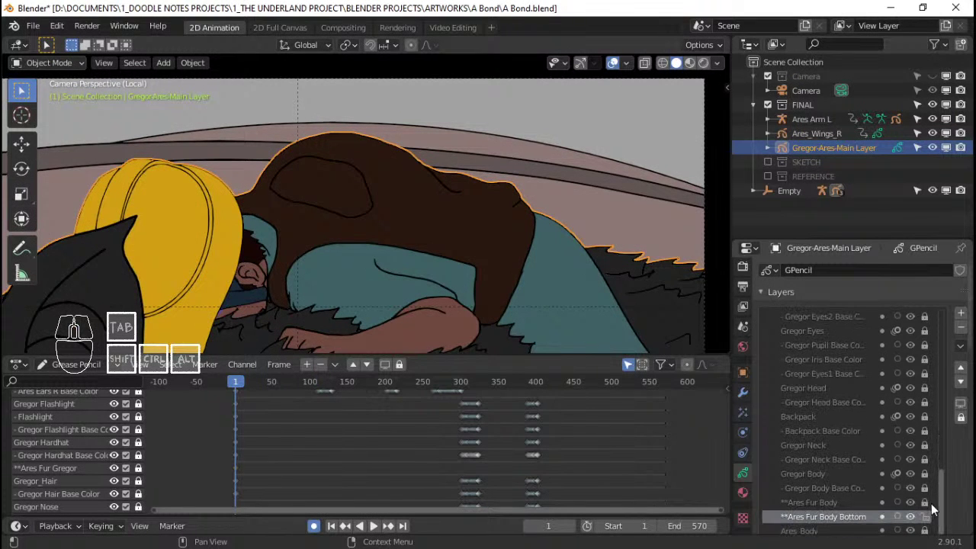
scroll(829, 411, up, 1)
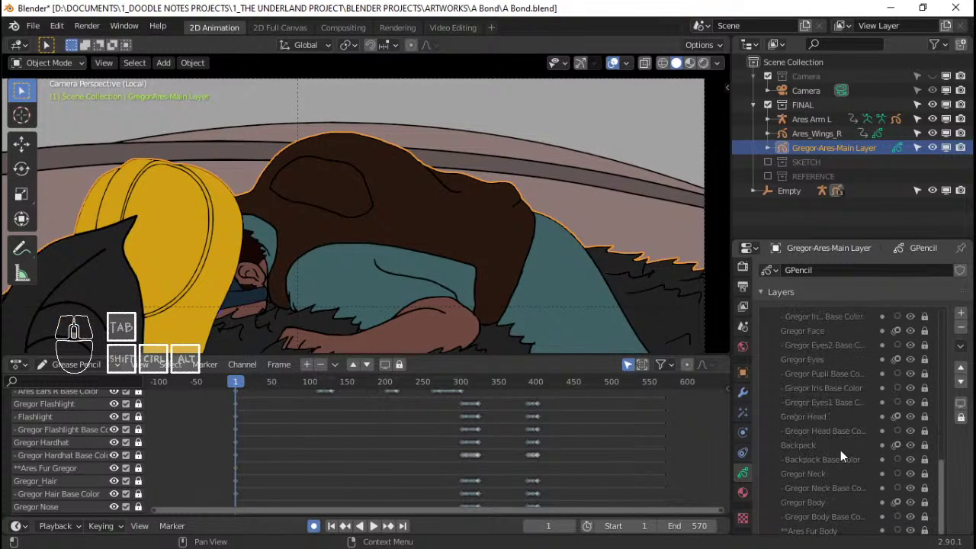
scroll(840, 453, down, 2)
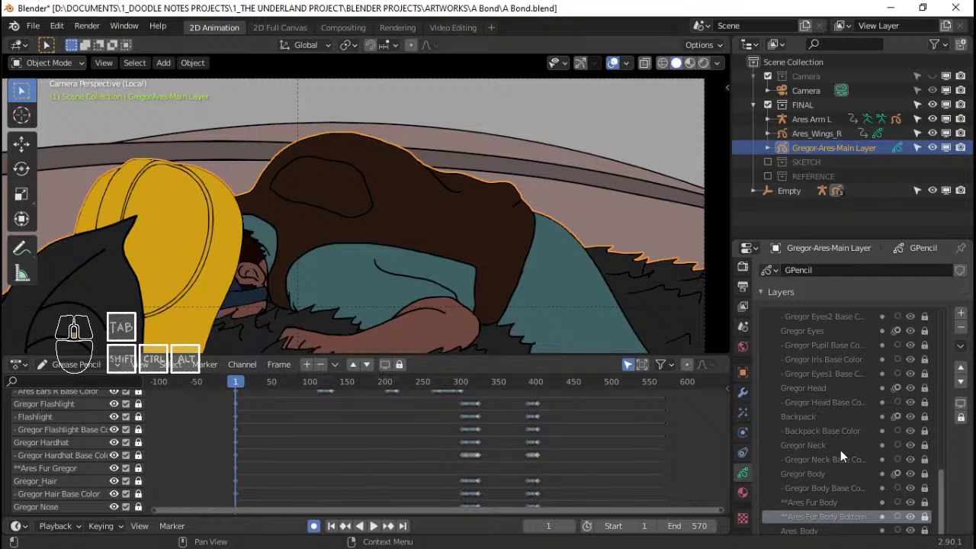
Step: Show the underside of Ares's belly up close in front view, and save the file
scroll(395, 250, down, 6)
shift+middle_drag(378, 282, 397, 255)
scroll(397, 254, up, 1)
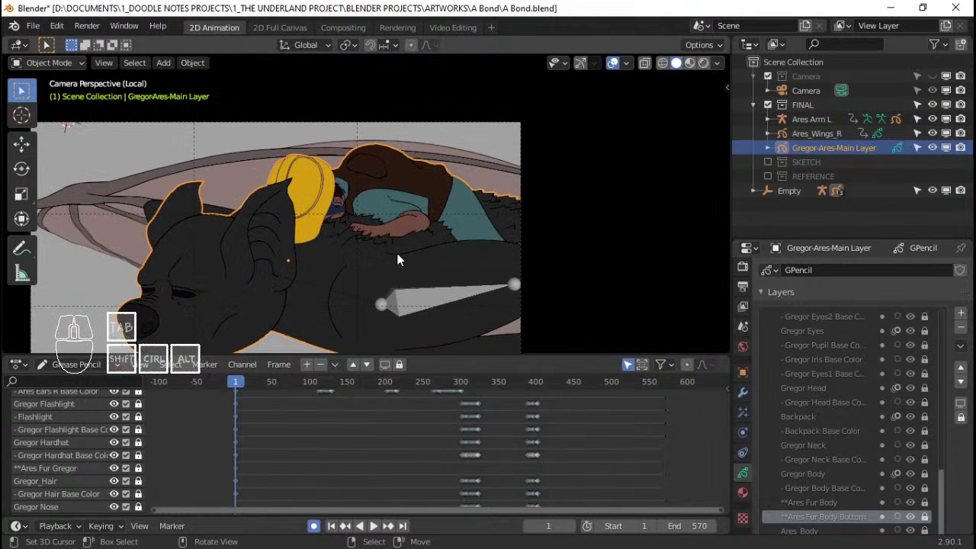
key(KP_1)
shift+middle_drag(353, 173, 397, 179)
scroll(404, 180, up, 4)
shift+middle_drag(441, 226, 397, 236)
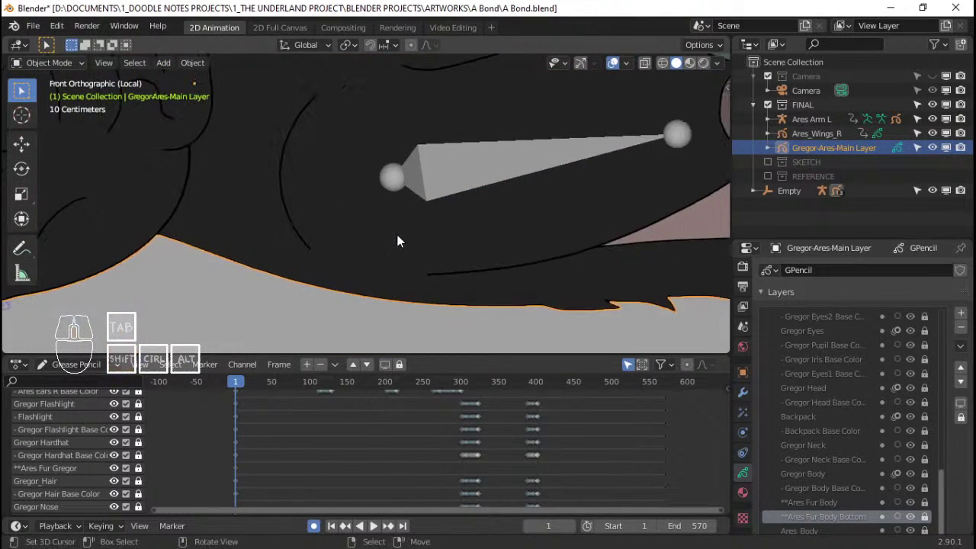
key(ctrl+s)
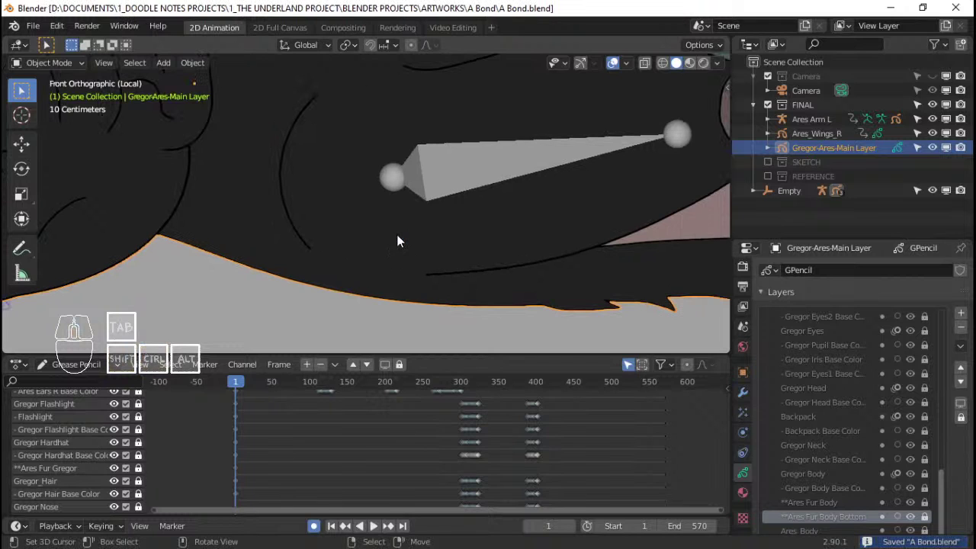
ctrl+middle_drag(414, 204, 393, 233)
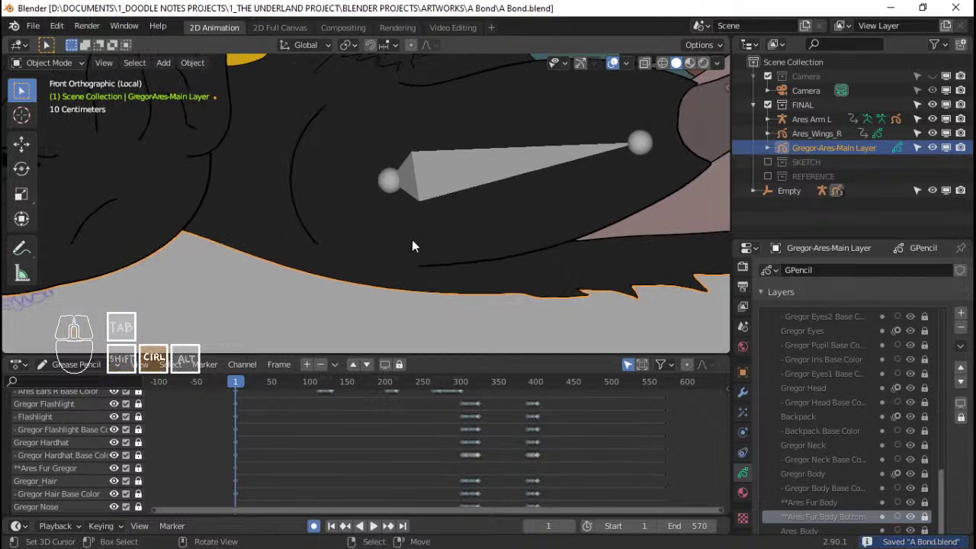
Step: Switch to Draw mode, unlock the **Ares Fur Body Bottom layer, and frame the front of Ares's belly
key(ctrl+Tab)
click(425, 164)
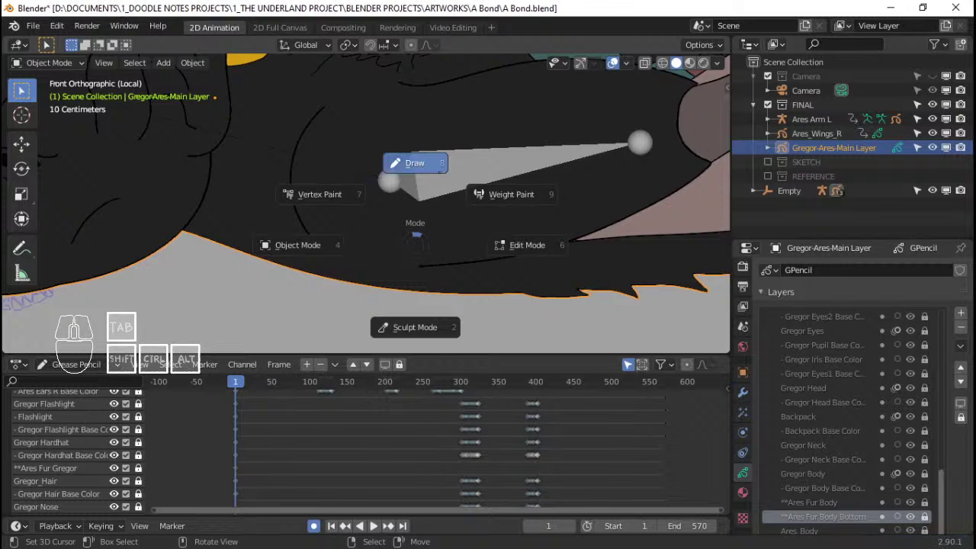
mouse_move(419, 191)
ctrl+middle_down()
mouse_move(411, 234)
mouse_move(415, 215)
ctrl+middle_up()
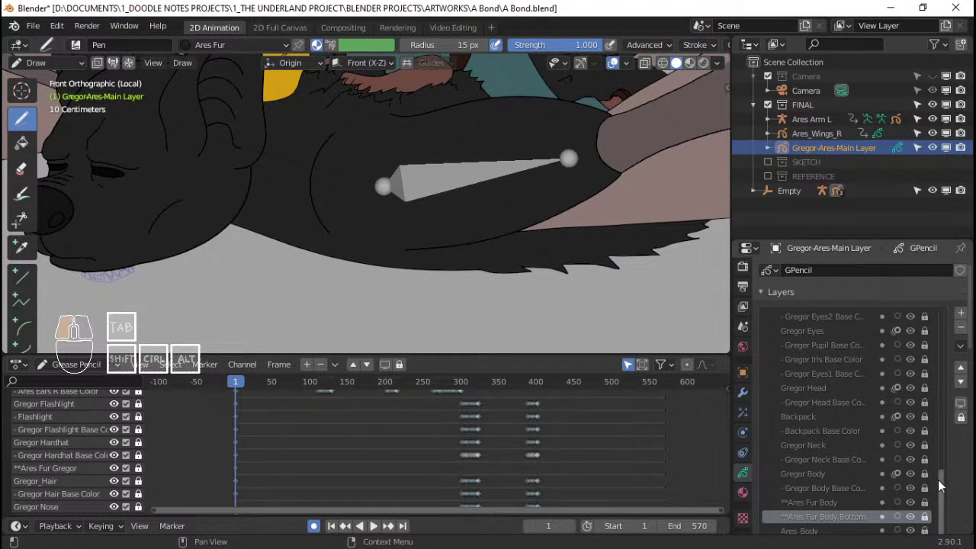
click(924, 517)
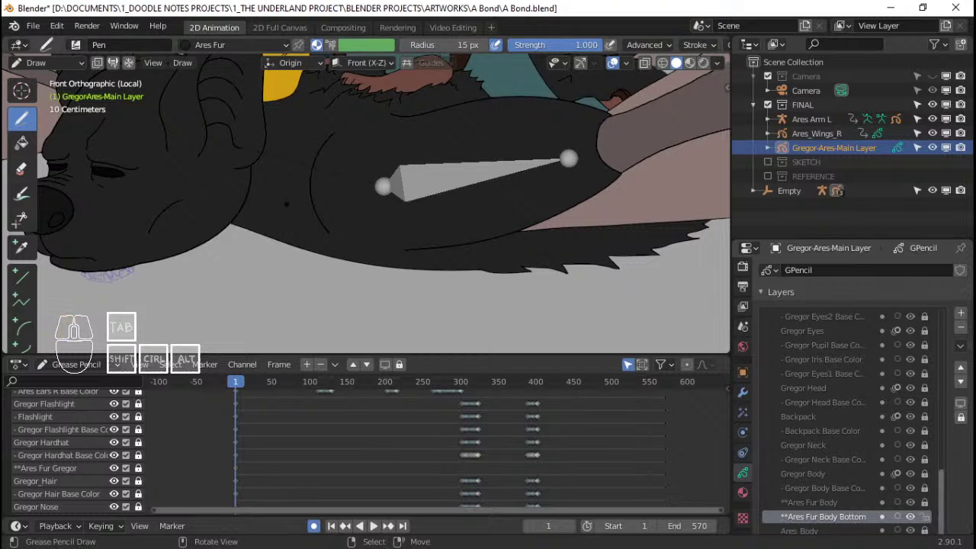
ctrl+middle_drag(287, 204, 291, 182)
shift+middle_drag(285, 272, 324, 240)
ctrl+middle_drag(324, 240, 323, 221)
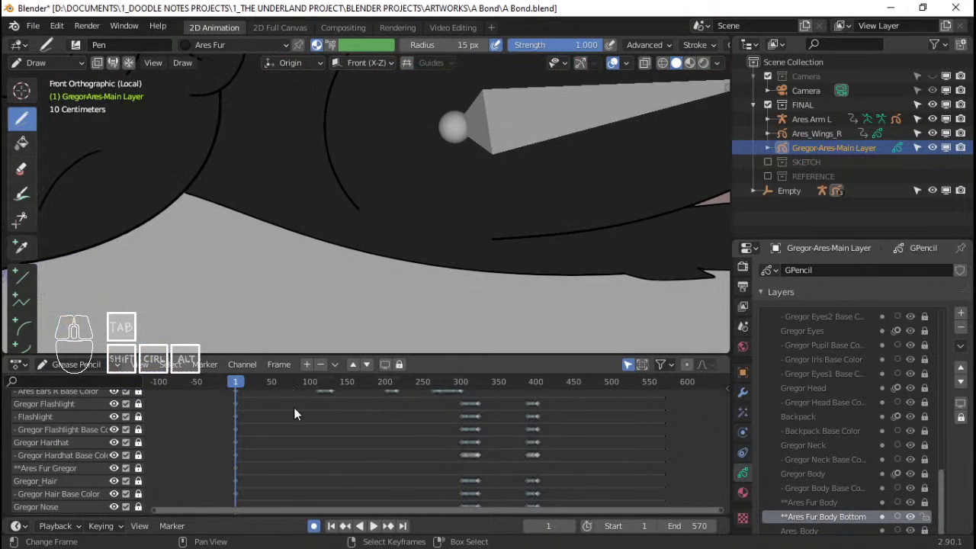
Step: Inspect the keyframes of the upper channels, play the animation briefly, and return to the first frame
middle_drag(293, 407, 319, 478)
scroll(311, 474, up, 4)
scroll(311, 474, up, 5)
ctrl+scroll(321, 474, up, 3)
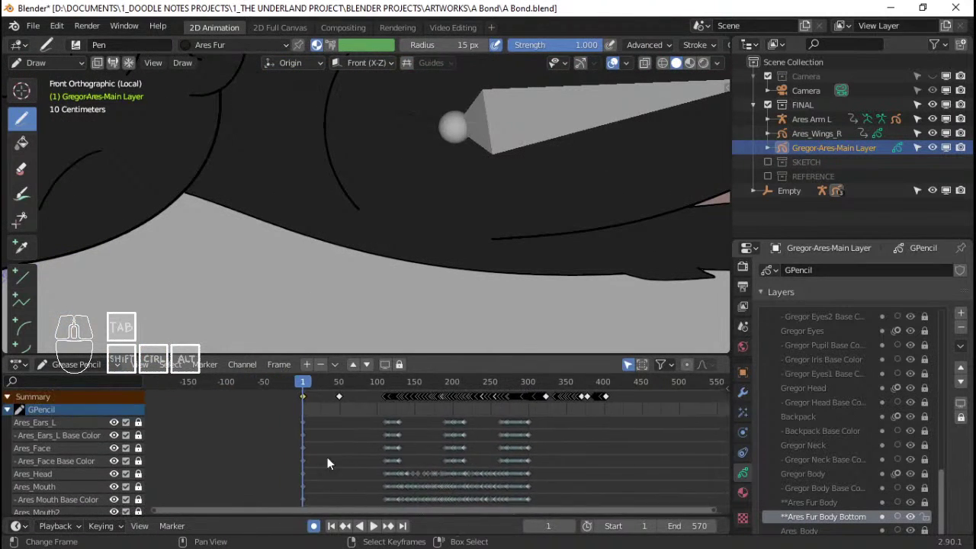
ctrl+scroll(355, 418, up, 2)
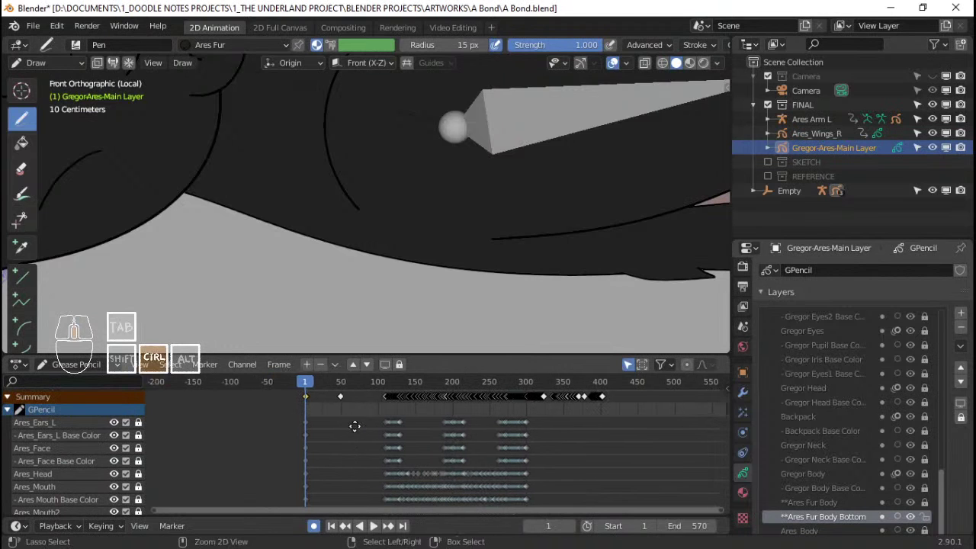
click(334, 407)
key(space)
key(Escape)
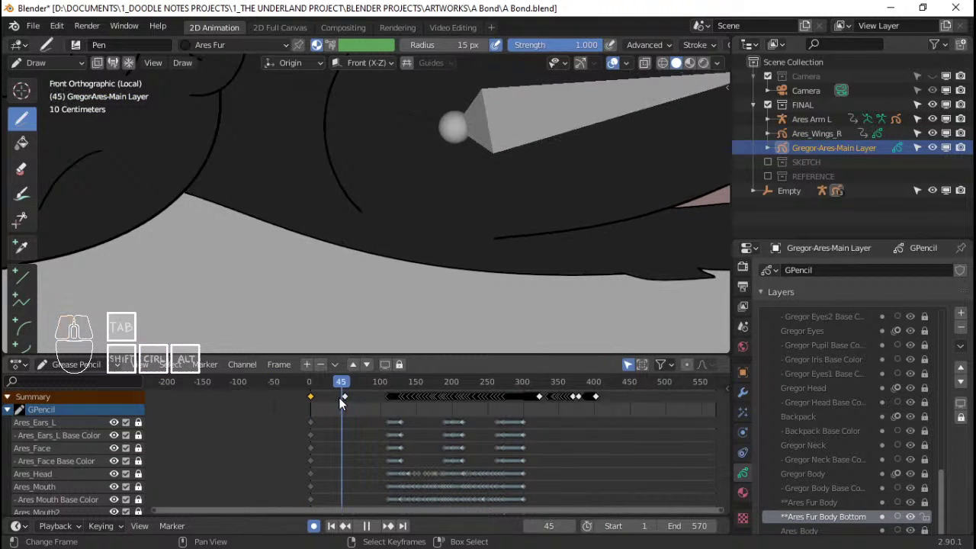
key(shift+Left)
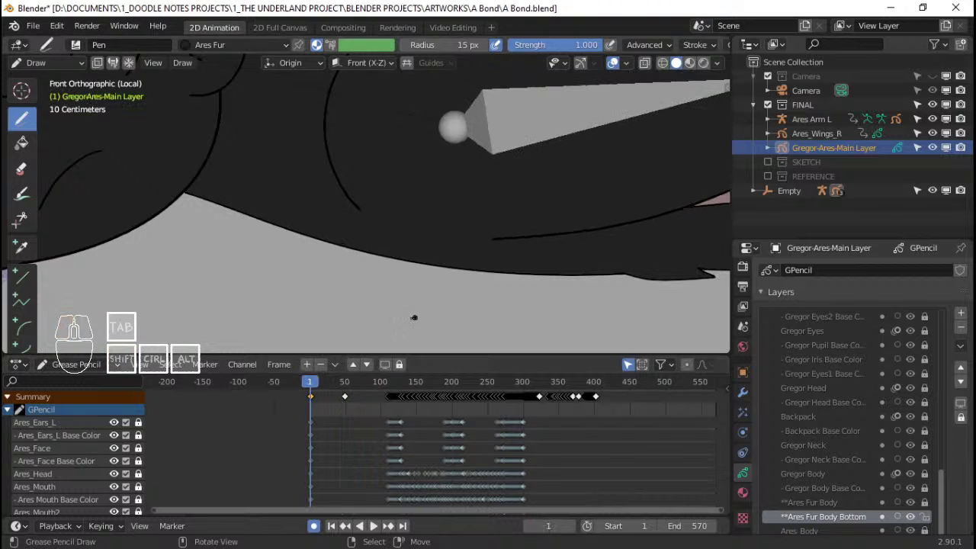
Step: Try to snap the stray keyframe near frame 50 to the current frame, and locate its channel
right_click(344, 395)
key(shift+s)
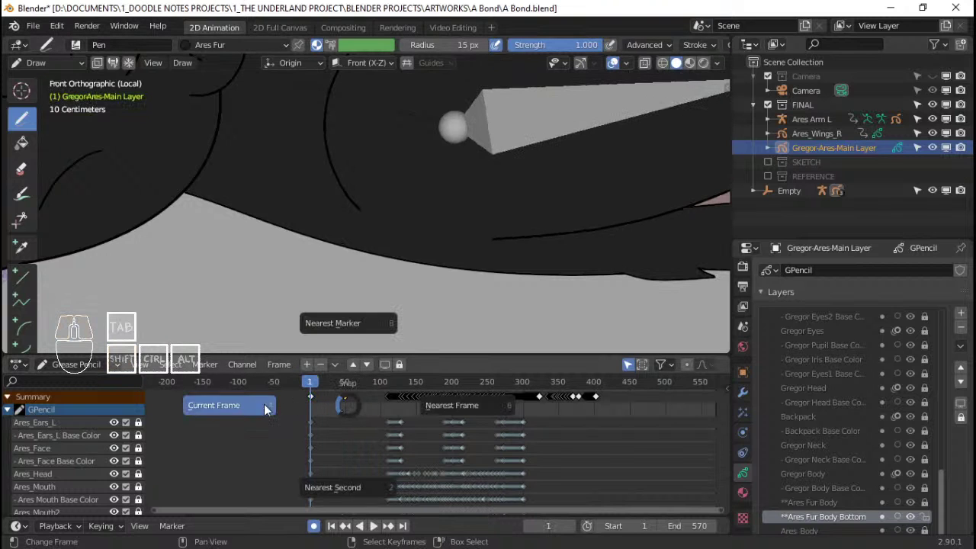
click(316, 404)
middle_drag(368, 426, 391, 389)
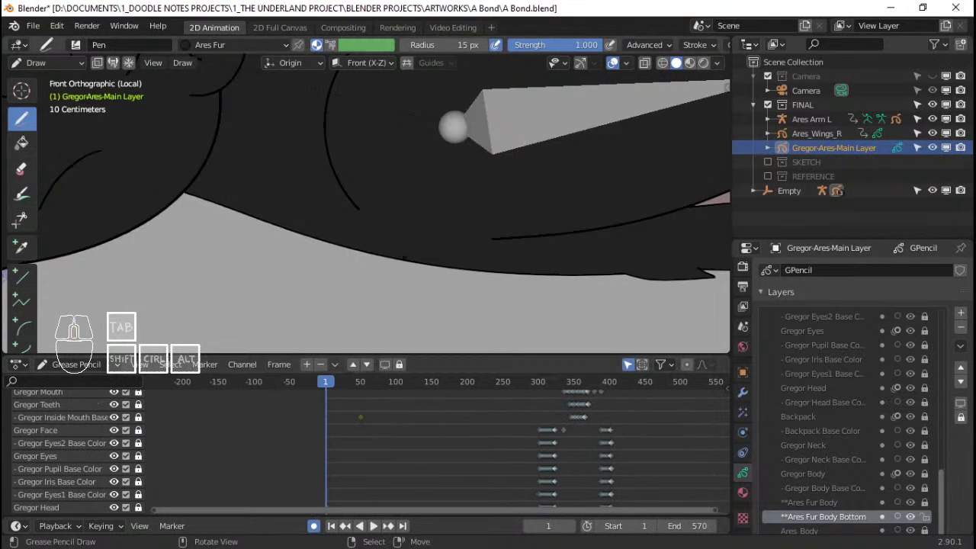
key(shift+c)
scroll(437, 139, up, 2)
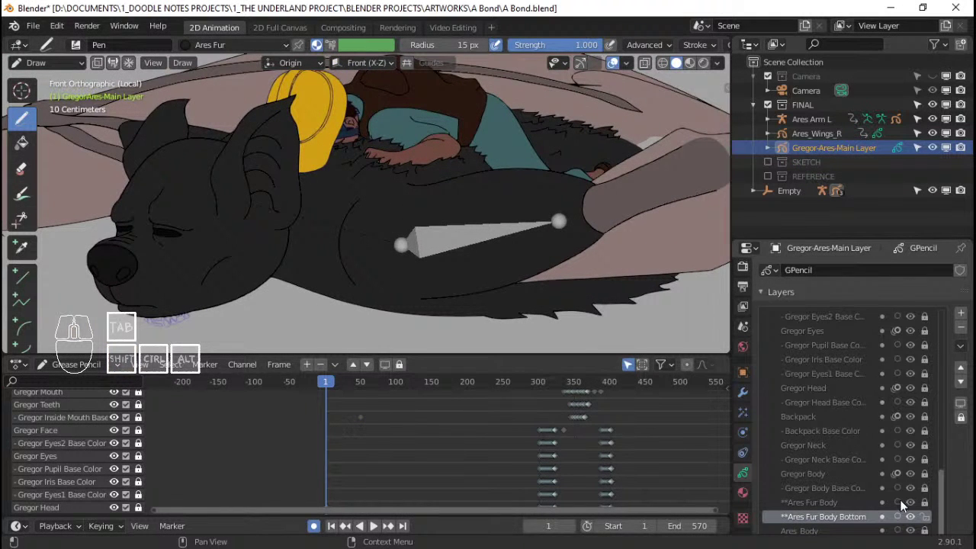
Step: Select the **Ares Fur Body layer and lock both Ares body fur layers
click(861, 502)
scroll(441, 442, up, 2)
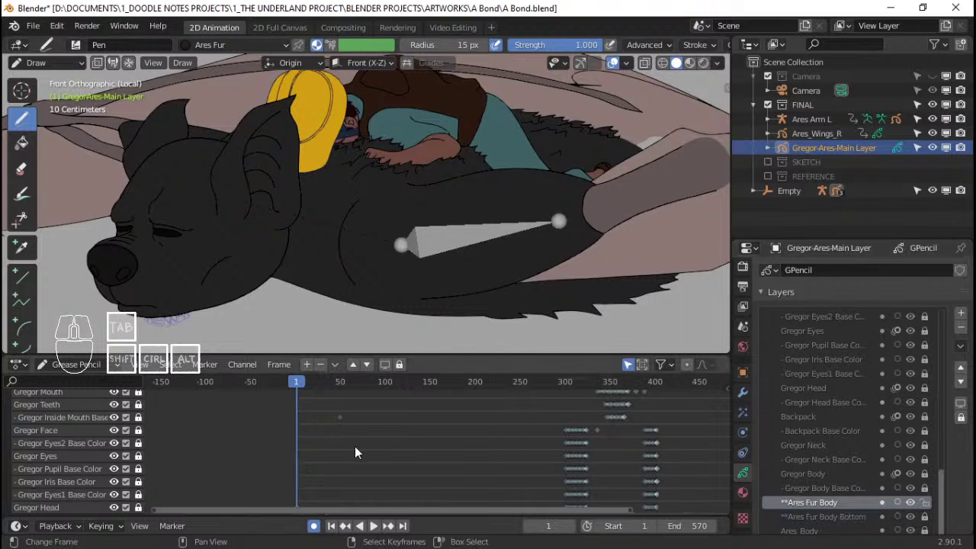
middle_drag(354, 450, 383, 427)
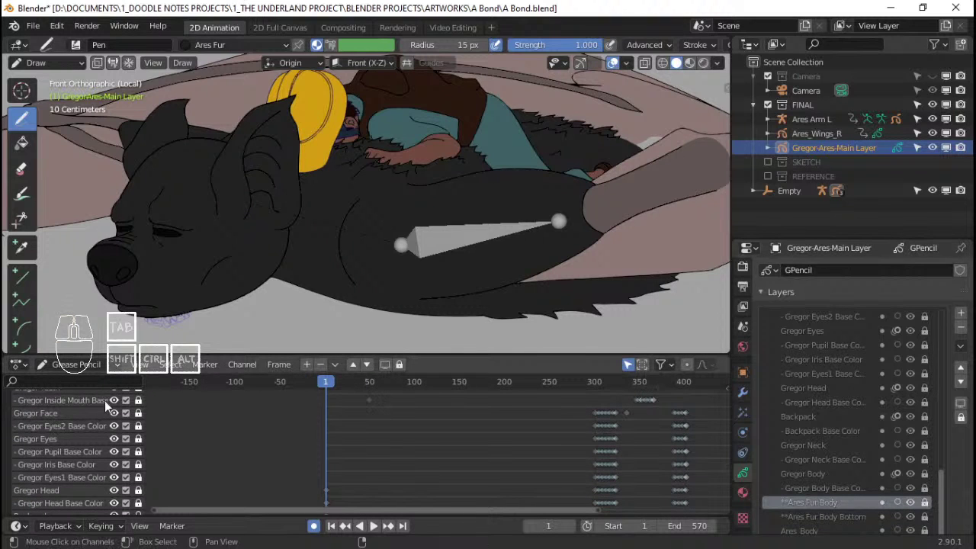
Step: Select the Gregor Inside Mouth Base Color channel that holds the stray keyframe, and save the file
click(69, 400)
middle_drag(452, 409, 461, 486)
middle_drag(381, 488, 389, 405)
scroll(391, 405, up, 3)
key(ctrl+s)
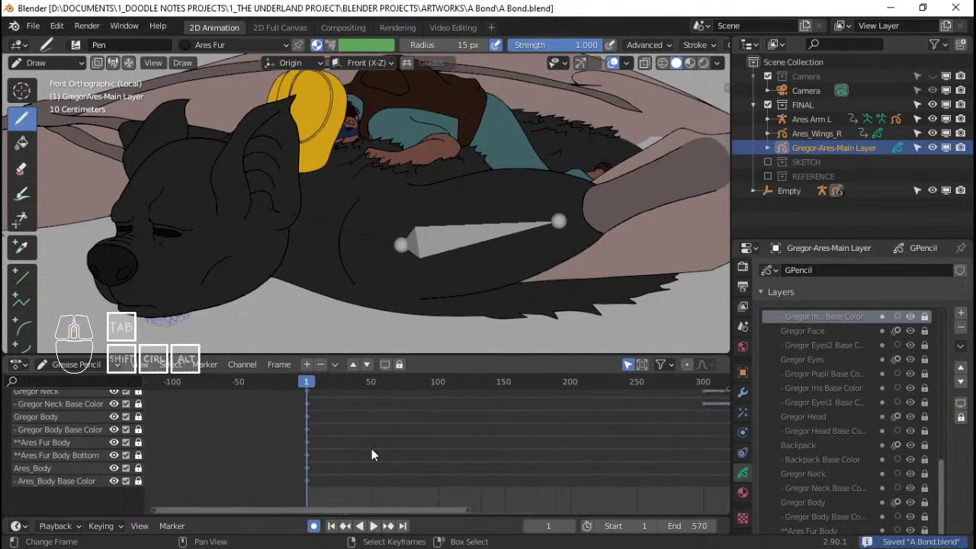
scroll(381, 446, up, 2)
scroll(930, 464, down, 2)
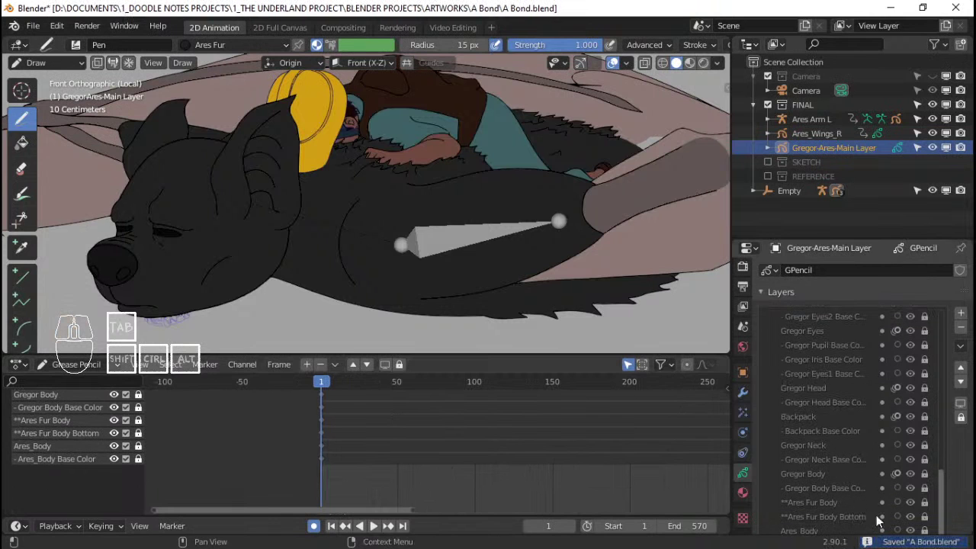
Step: Select and unlock the **Ares Fur Body Bottom layer, show its keyframe around frame 1, and save the file
click(925, 522)
scroll(364, 452, up, 6)
middle_drag(293, 447, 405, 448)
scroll(405, 448, up, 10)
middle_drag(312, 442, 356, 465)
scroll(354, 465, up, 3)
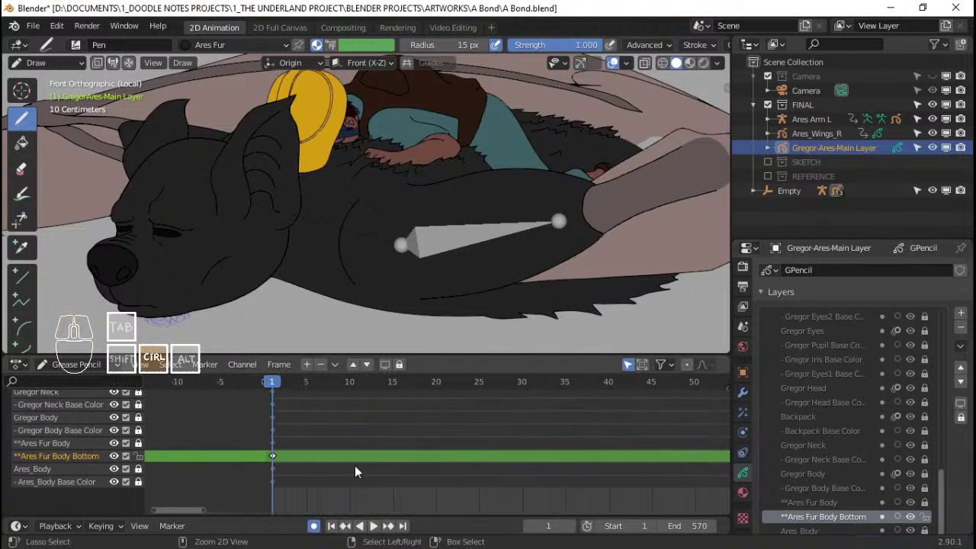
key(ctrl+s)
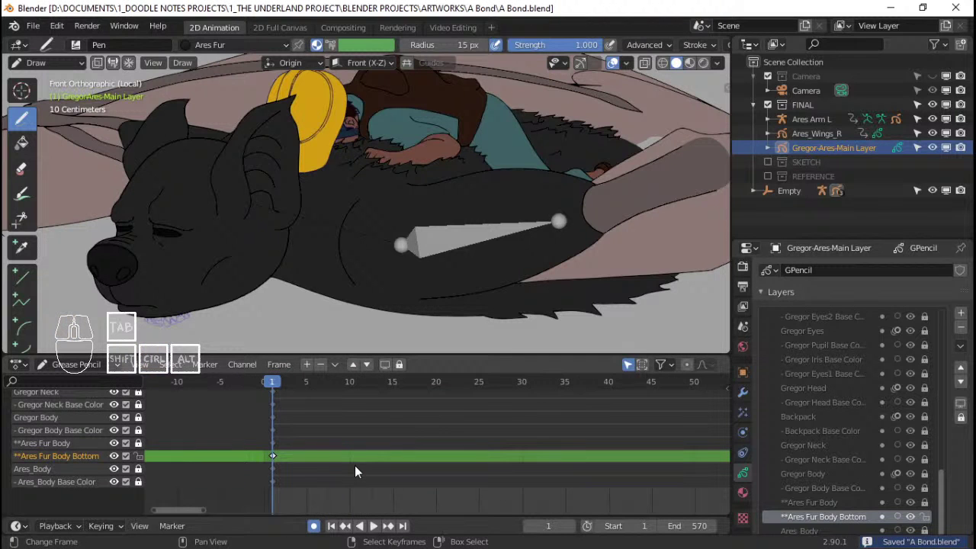
mouse_move(280, 282)
ctrl+middle_down()
mouse_move(297, 227)
mouse_move(352, 254)
mouse_move(354, 237)
mouse_move(356, 249)
ctrl+middle_up()
shift+middle_drag(355, 249, 334, 169)
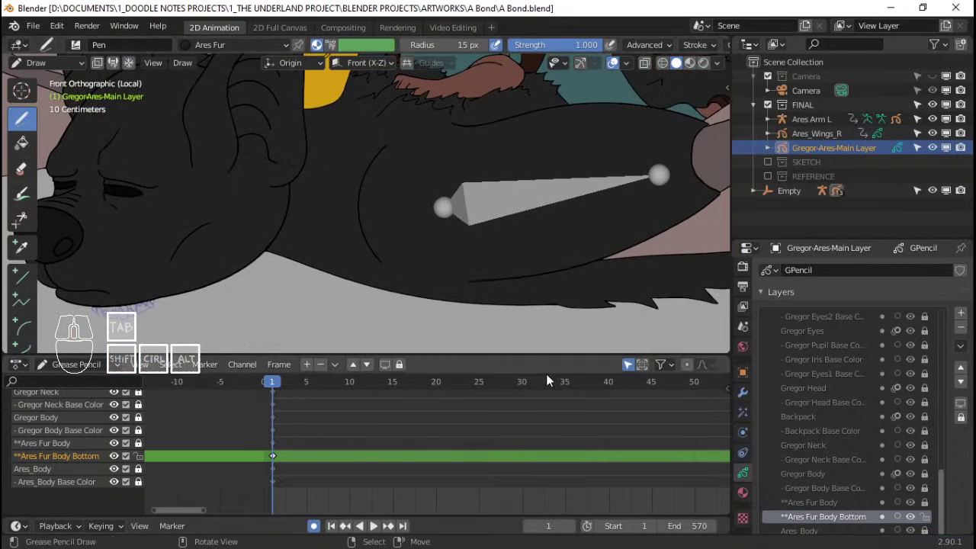
Step: Toggle the **Ares Fur Body Bottom layer's visibility and lock to check which belly fur it holds
scroll(912, 412, down, 5)
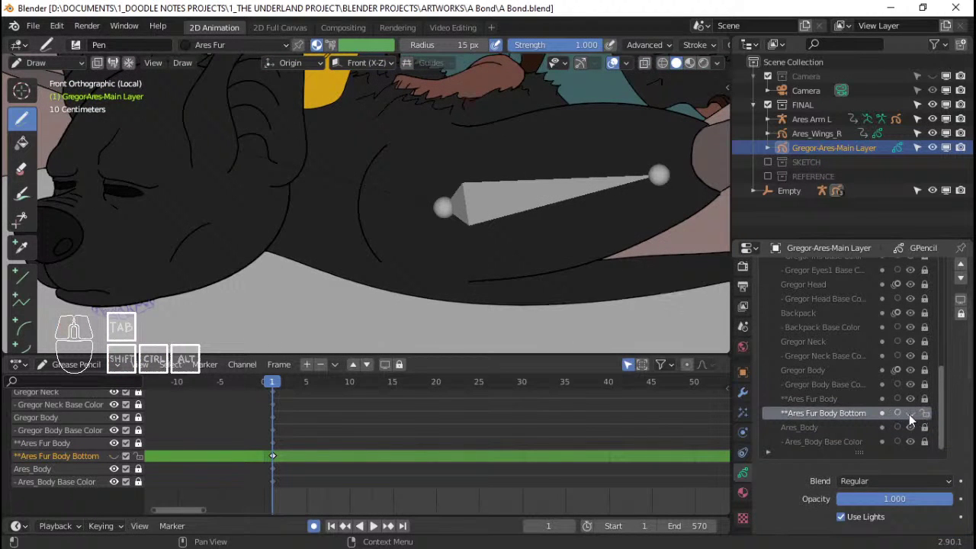
click(924, 413)
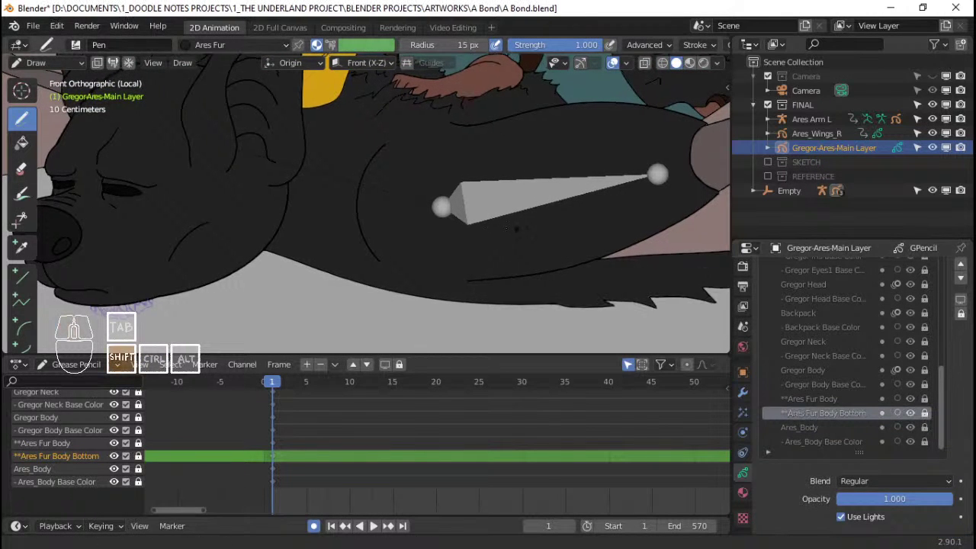
click(924, 412)
scroll(632, 227, down, 2)
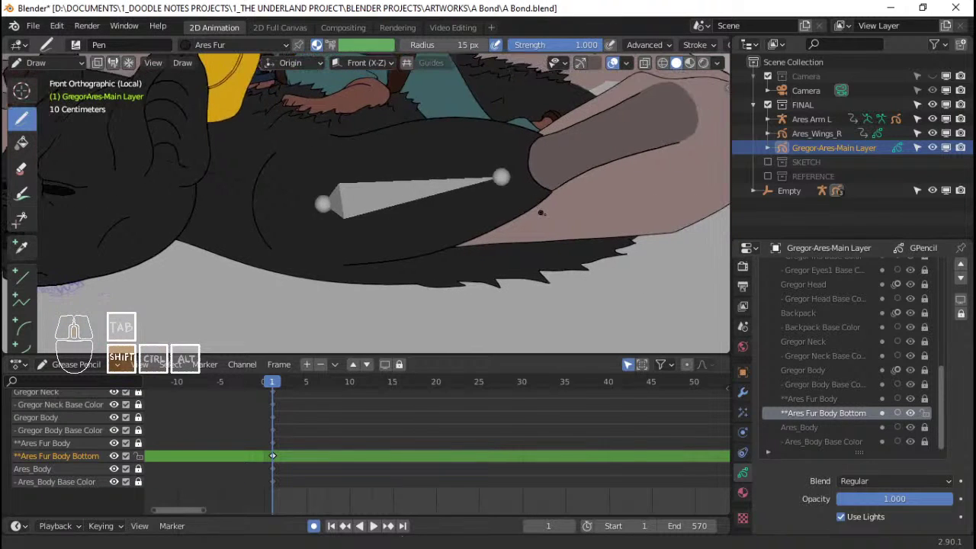
click(924, 413)
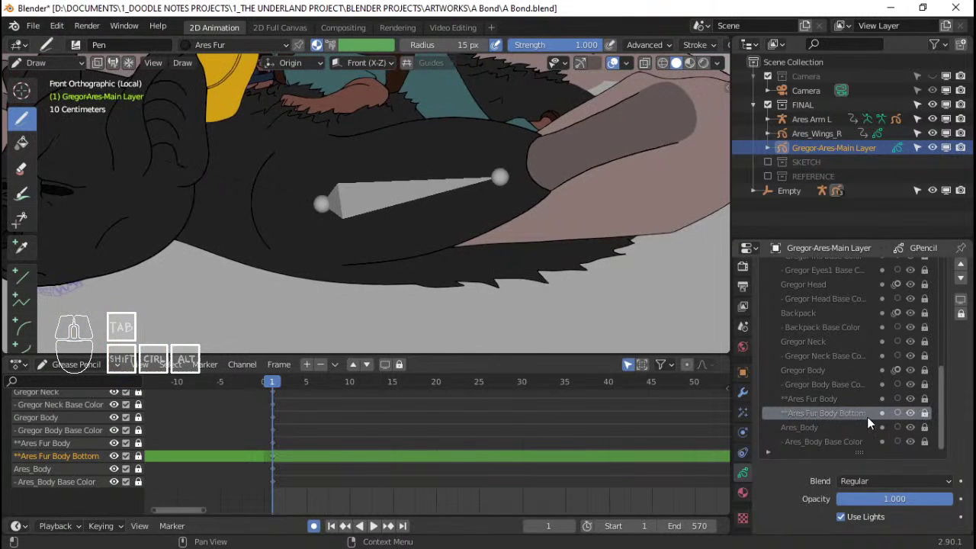
Step: Unlock the **Ares Fur Body Bottom layer and rename it as **Ares Fur Body Bottom1
click(924, 413)
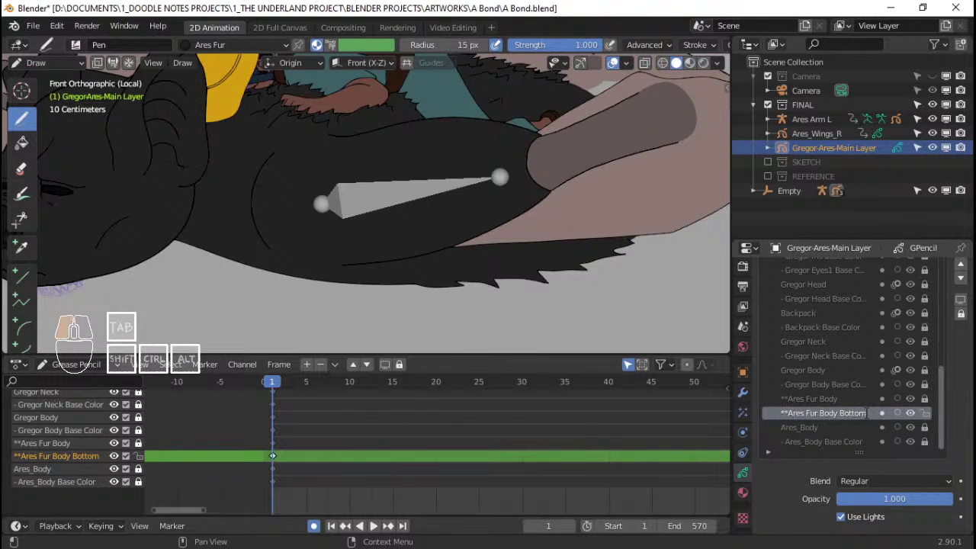
key(Home)
key(Delete)
key(Delete)
key(End)
text(1)
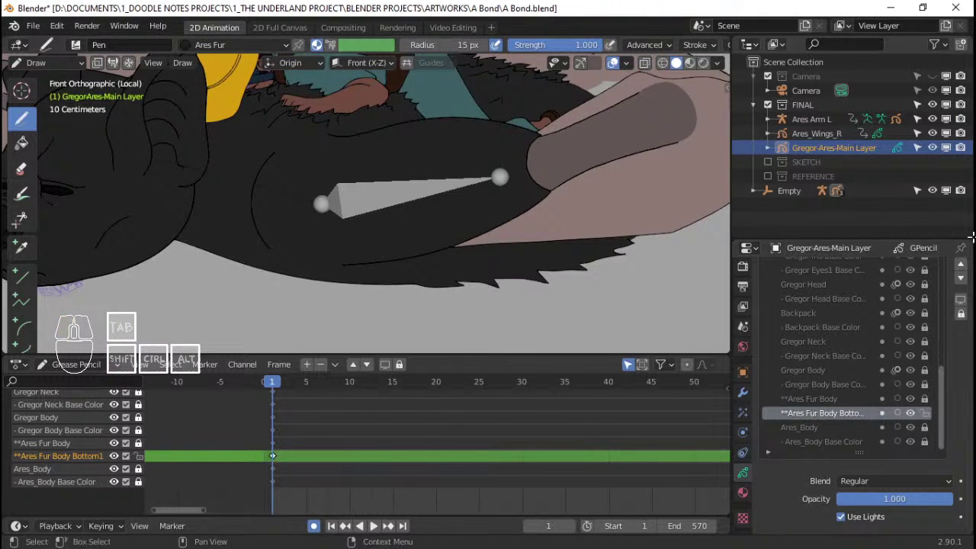
Step: Add a new layer above **Ares Fur Body Bottom1 and name it **Ares Fur Body Bottom 2
scroll(964, 342, up, 3)
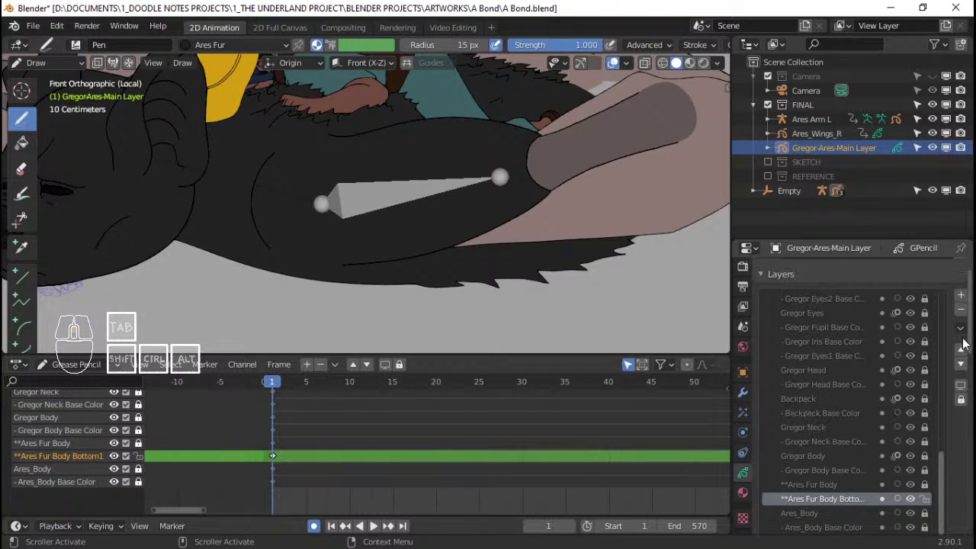
click(960, 294)
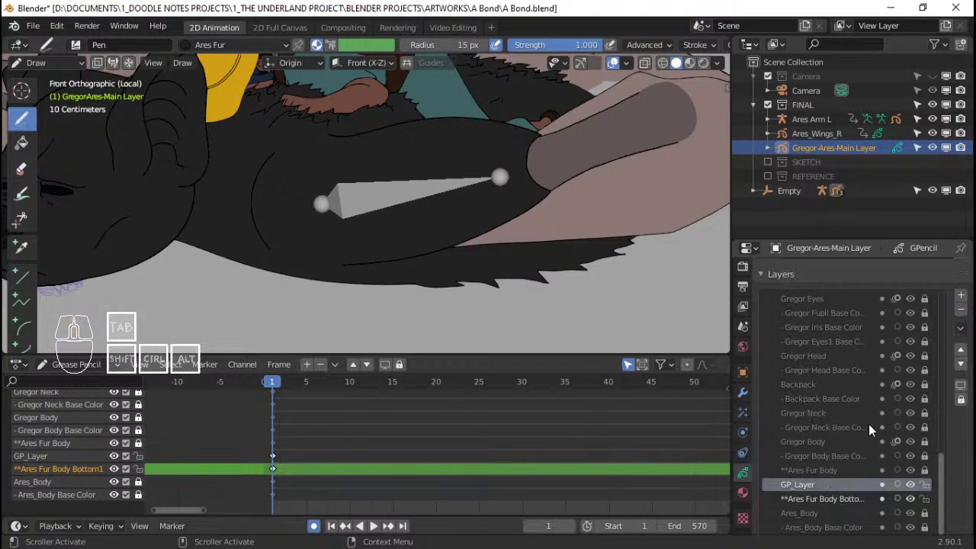
double_click(822, 486)
text(**)
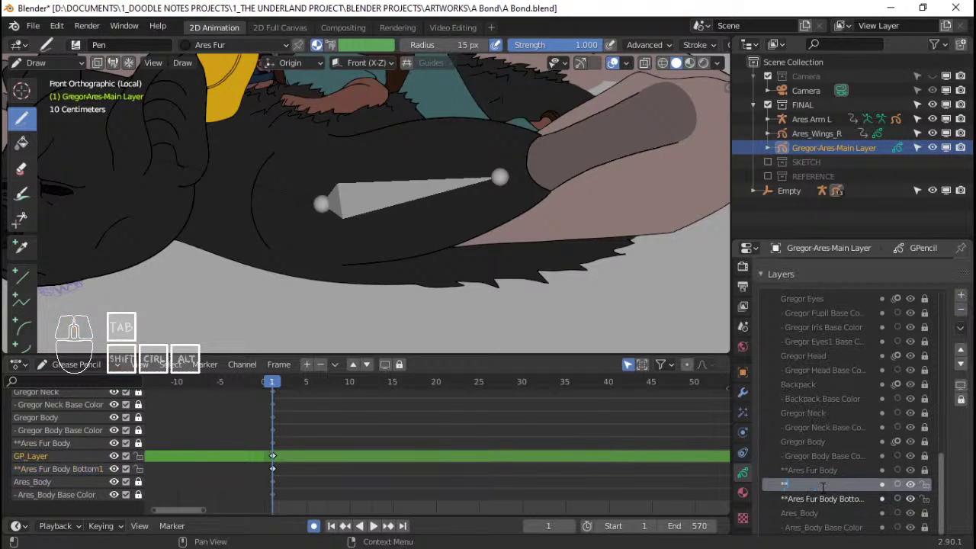
text(Ares Fur)
text(dy Bottom 2)
key(Return)
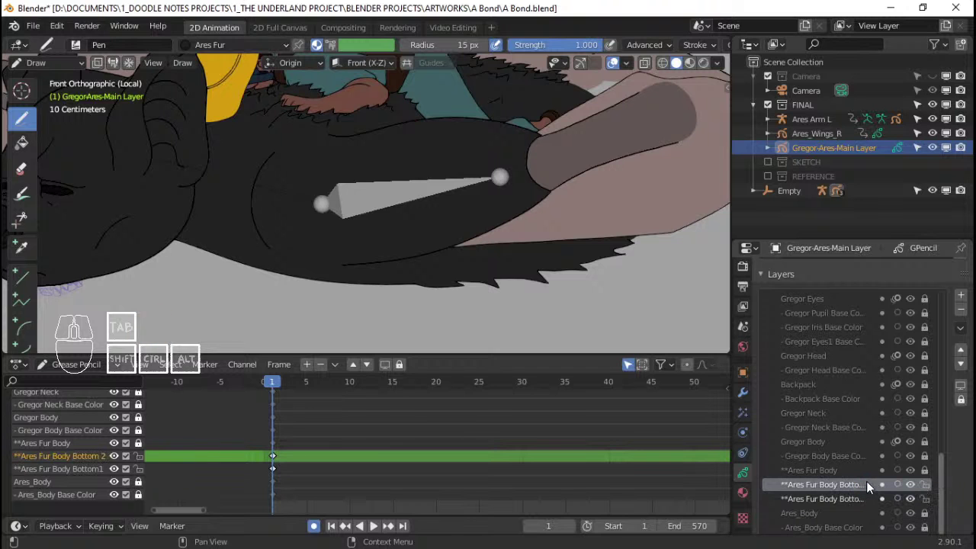
Step: Widen the drawing viewport by narrowing the properties area, and save the file
drag(732, 494, 775, 493)
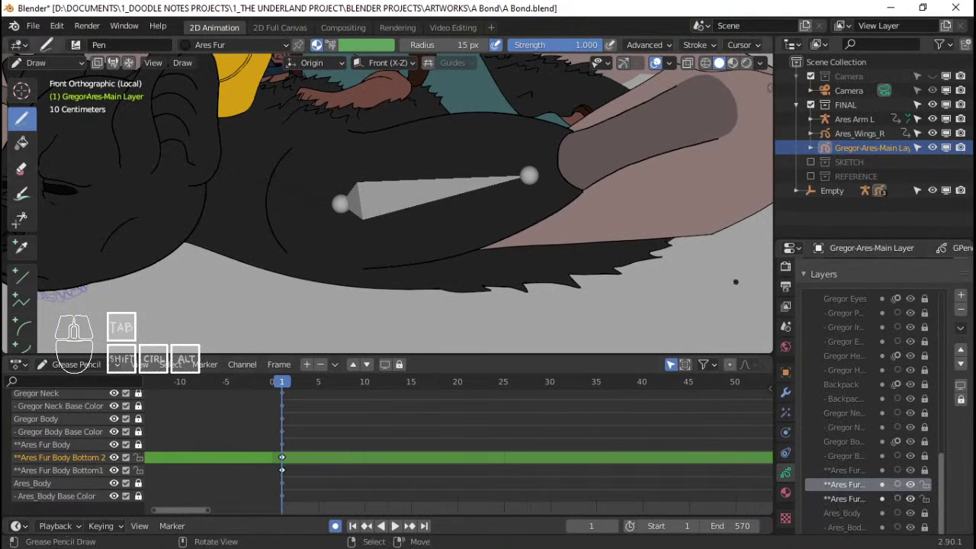
scroll(439, 385, down, 2)
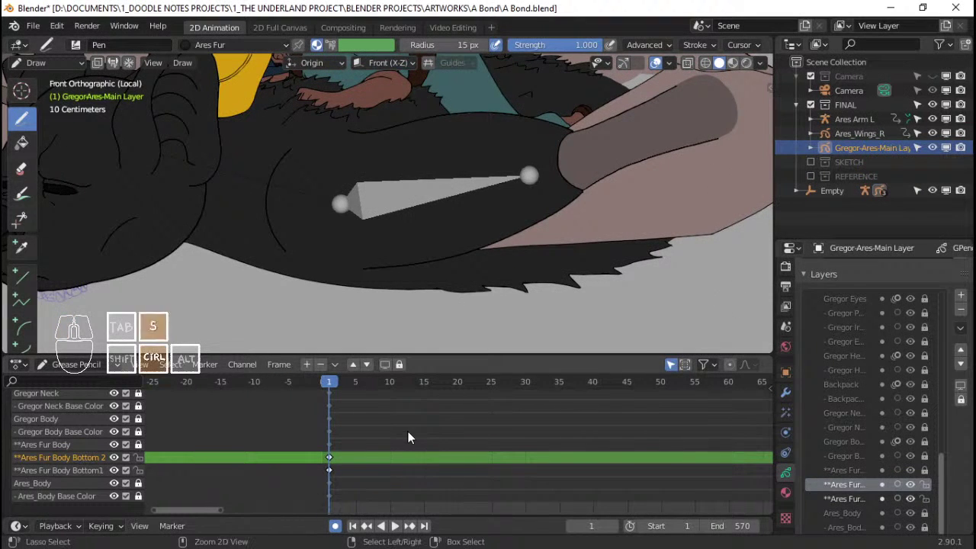
key(ctrl+s)
scroll(309, 456, up, 2)
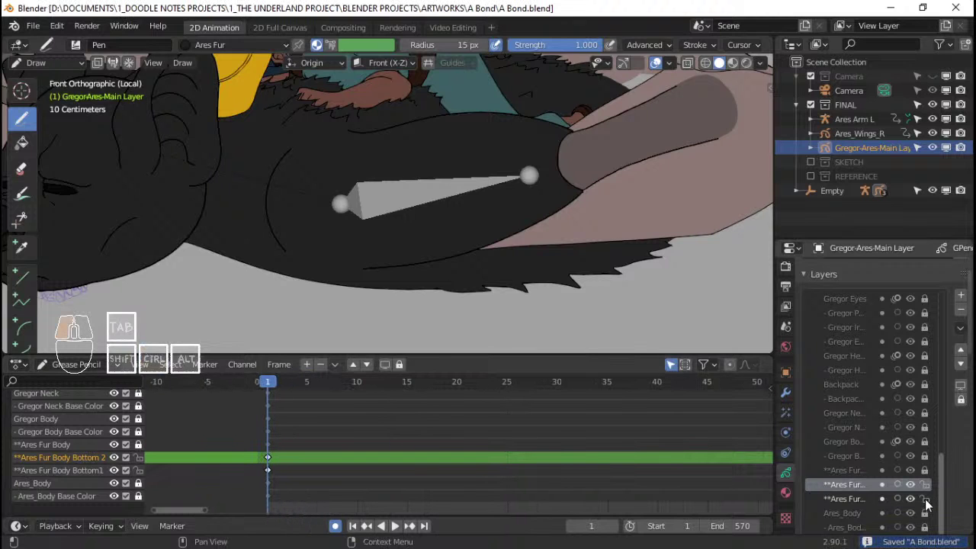
Step: Zoom the timeline in around frame 1, frame Ares's throat and front belly in the viewport, and save the file
scroll(257, 455, up, 5)
middle_drag(225, 457, 444, 464)
scroll(316, 449, up, 4)
middle_drag(311, 447, 382, 453)
middle_drag(490, 456, 431, 435)
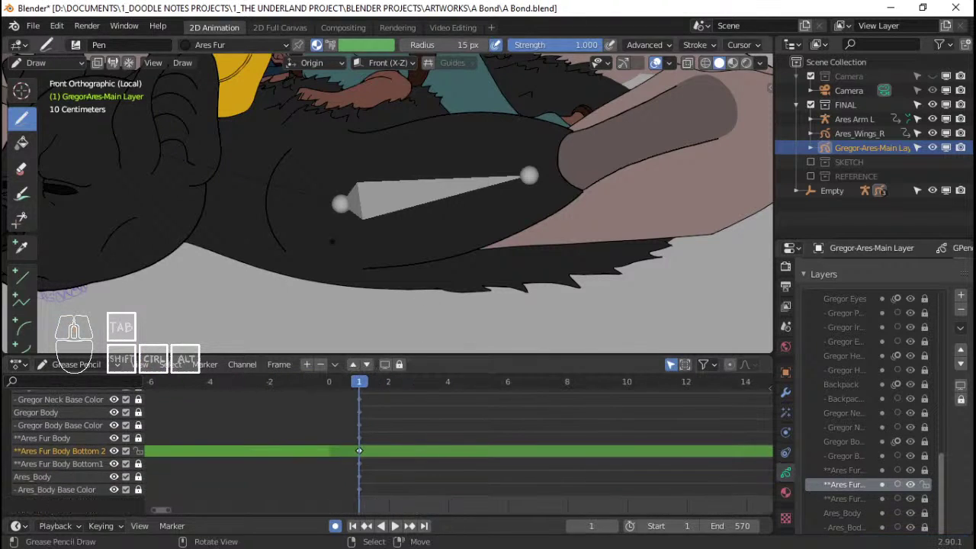
scroll(256, 243, down, 1)
mouse_move(251, 242)
shift+middle_down()
mouse_move(310, 244)
mouse_move(334, 229)
shift+middle_up()
scroll(306, 245, up, 3)
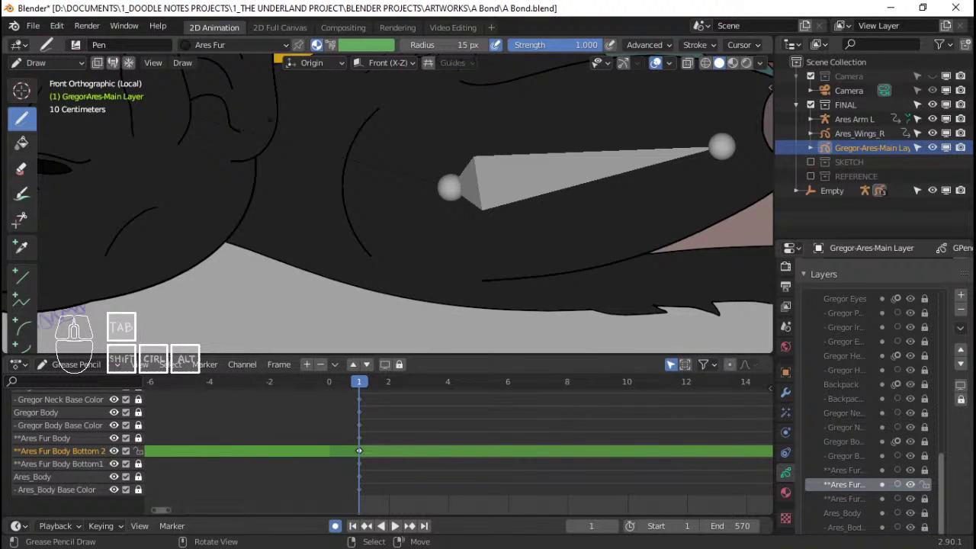
ctrl+middle_drag(285, 235, 293, 257)
key(ctrl+s)
shift+middle_drag(294, 255, 285, 238)
mouse_move(285, 236)
ctrl+middle_down()
mouse_move(292, 251)
mouse_move(280, 225)
ctrl+middle_up()
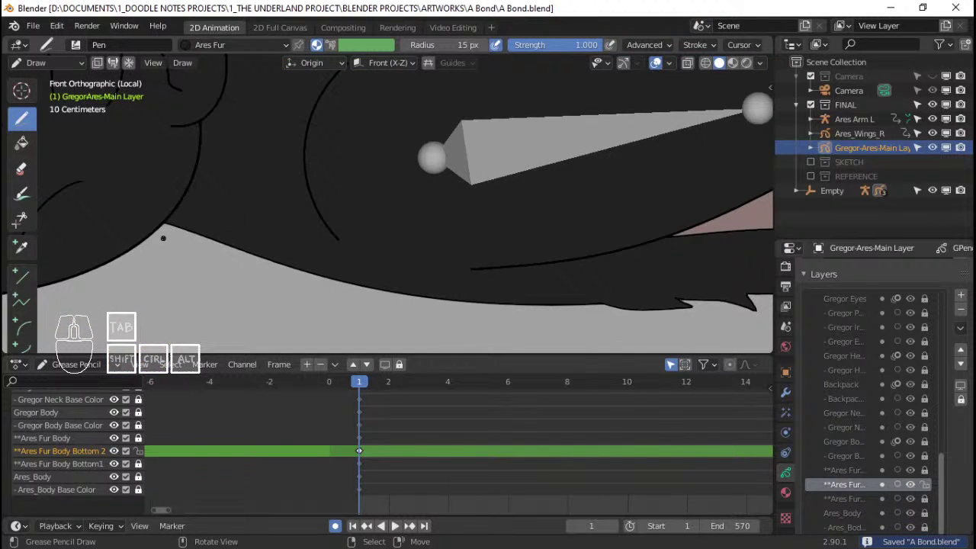
Step: Draw a two-pointed Ares Fur tuft on the belly edge, just in front of the existing belly fur
drag(183, 226, 185, 228)
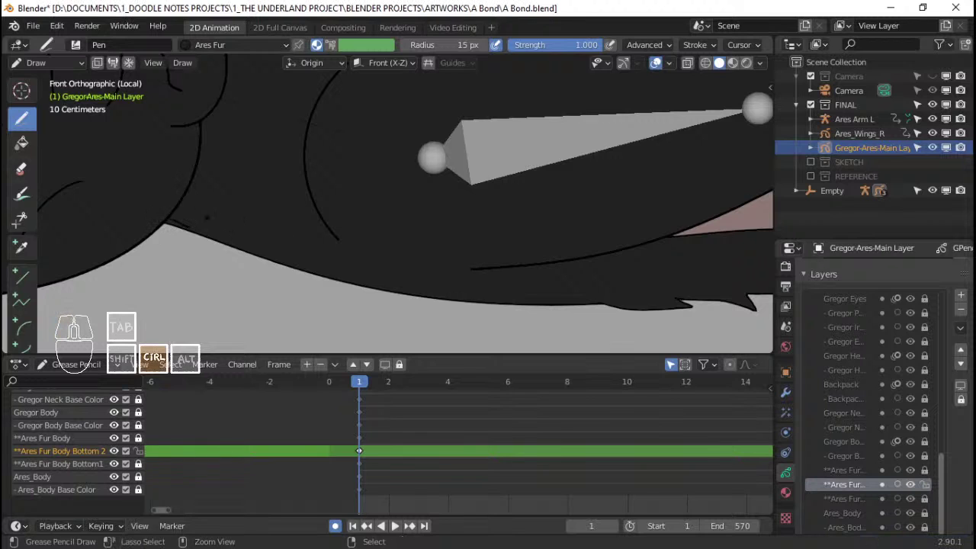
key(ctrl+z)
shift+middle_drag(433, 272, 502, 283)
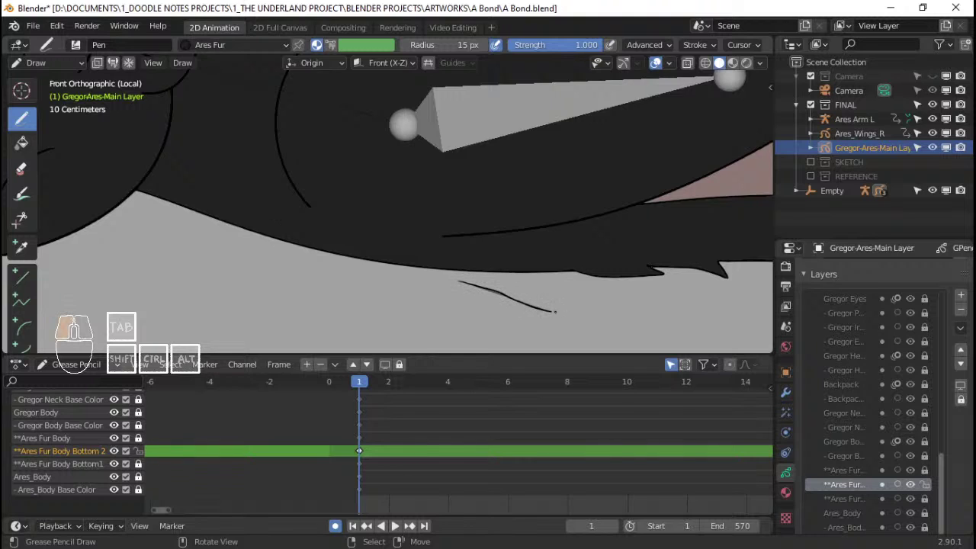
mouse_move(550, 308)
mouse_down()
mouse_move(610, 294)
mouse_move(561, 265)
mouse_up()
shift+middle_drag(412, 273, 418, 270)
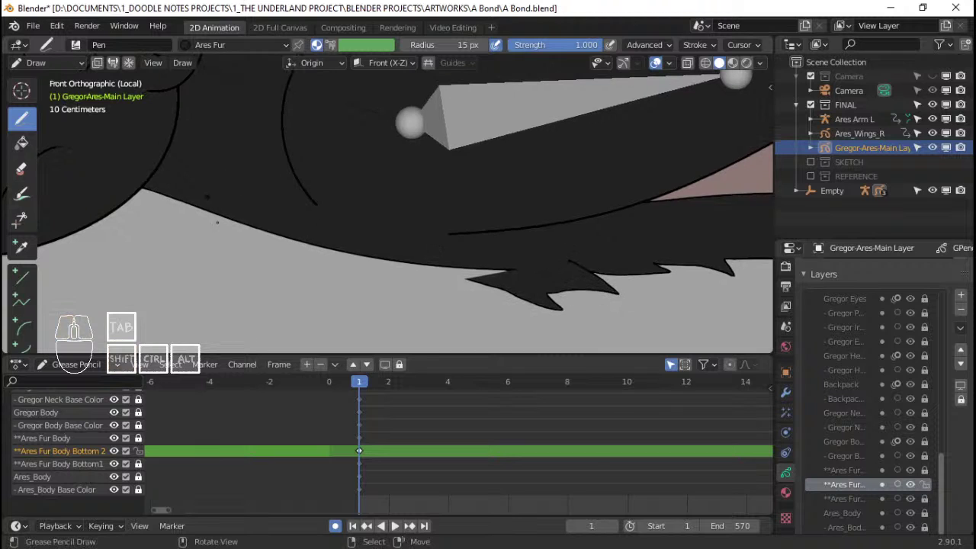
mouse_move(314, 320)
shift+middle_down()
mouse_move(350, 312)
mouse_move(416, 203)
shift+middle_up()
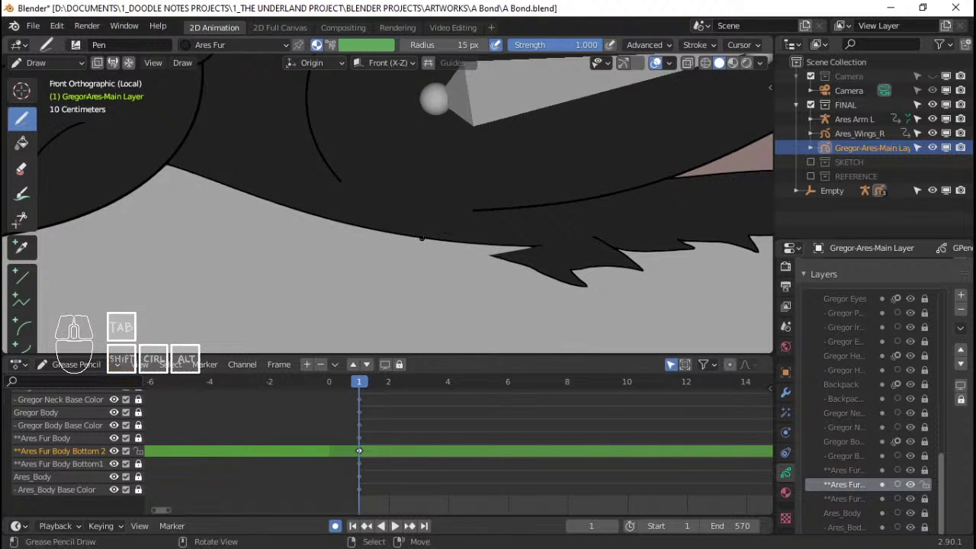
Step: Extend the belly fur toward the throat with another two-pointed tuft overlapping the previous one
mouse_move(419, 235)
mouse_down()
mouse_move(492, 304)
mouse_move(488, 270)
mouse_move(526, 284)
mouse_move(503, 267)
mouse_move(565, 290)
mouse_move(541, 239)
mouse_up()
mouse_move(429, 263)
shift+middle_down()
mouse_move(462, 260)
mouse_move(458, 240)
mouse_move(408, 229)
shift+middle_up()
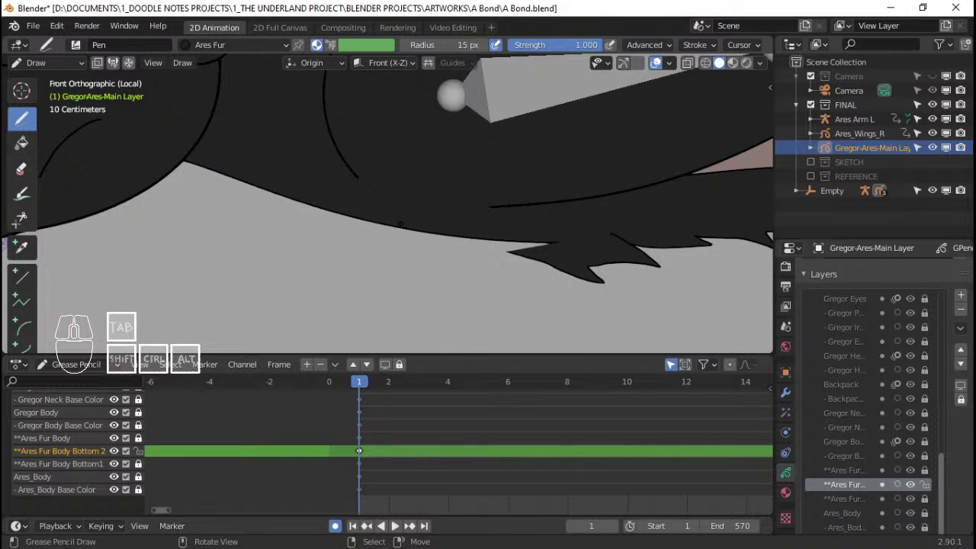
mouse_move(414, 250)
mouse_down()
mouse_move(472, 285)
mouse_move(491, 272)
mouse_move(567, 304)
mouse_move(549, 268)
mouse_move(418, 249)
mouse_up()
mouse_move(431, 232)
shift+middle_down()
mouse_move(458, 247)
mouse_move(441, 264)
mouse_move(422, 239)
shift+middle_up()
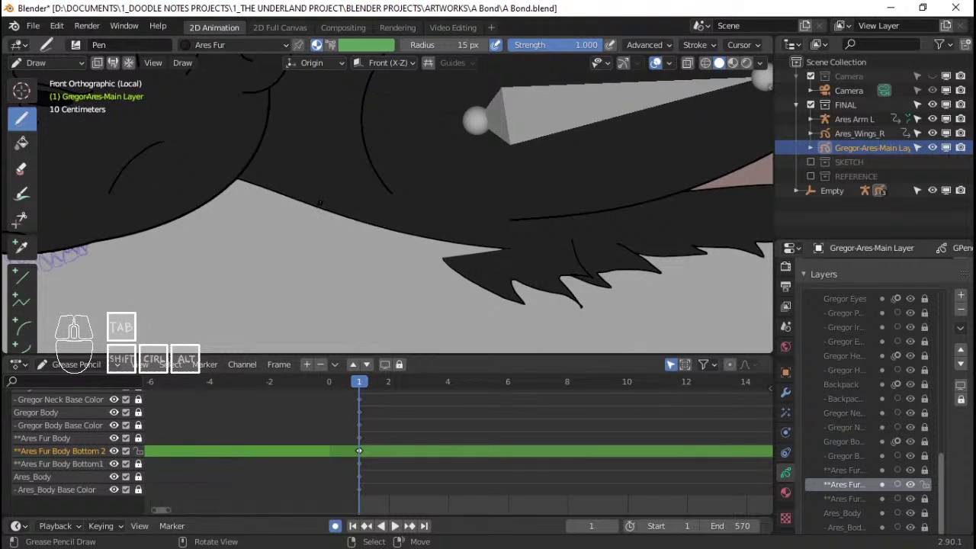
mouse_move(320, 202)
mouse_down()
mouse_move(381, 281)
mouse_move(479, 335)
mouse_move(453, 279)
mouse_move(352, 223)
mouse_up()
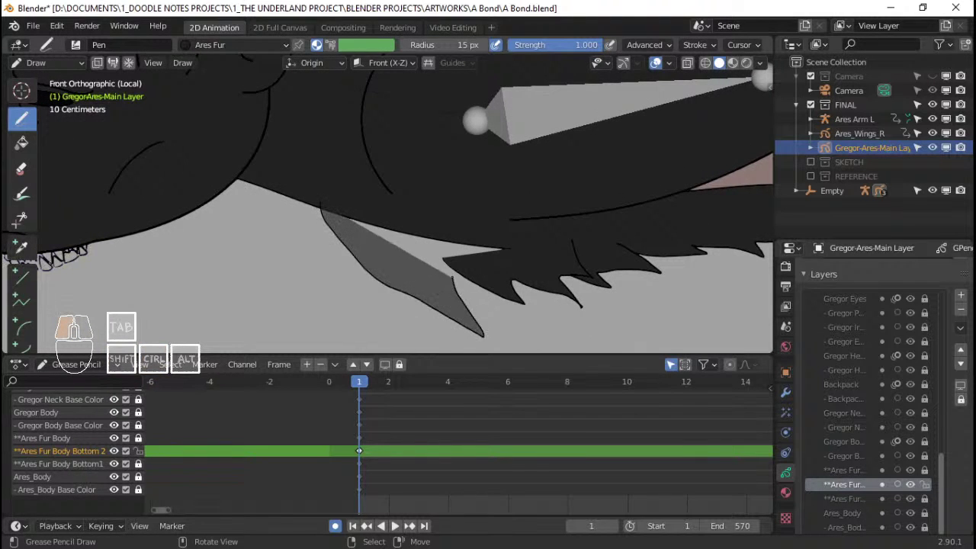
mouse_move(462, 279)
mouse_down()
mouse_move(491, 309)
mouse_move(483, 263)
mouse_move(525, 261)
mouse_up()
ctrl+middle_drag(442, 180, 440, 202)
key(ctrl+z)
Step: Draw one large pointed fur tuft hanging from the body edge just behind Ares's head
ctrl+middle_drag(415, 240, 341, 202)
mouse_move(341, 202)
shift+middle_down()
mouse_move(374, 219)
mouse_move(343, 202)
shift+middle_up()
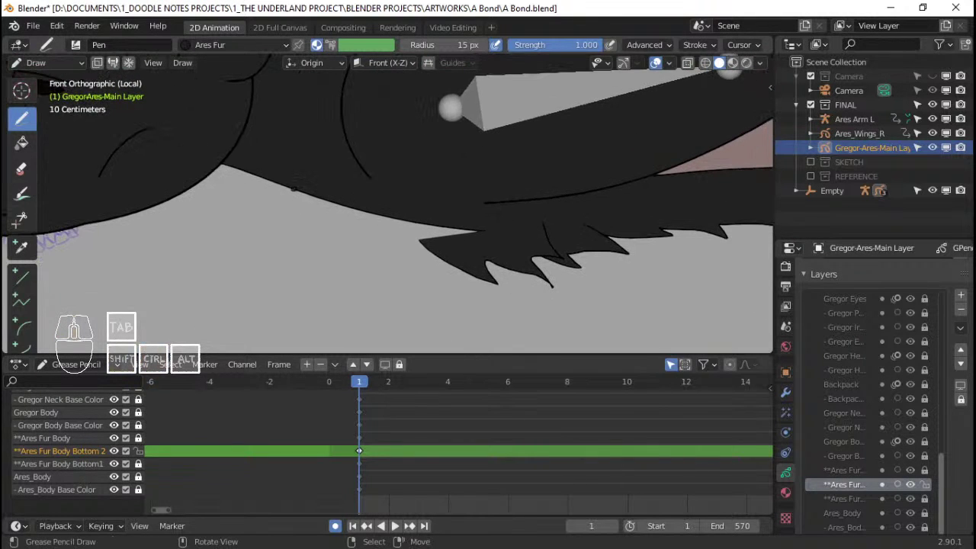
mouse_move(293, 187)
mouse_down()
mouse_move(365, 282)
mouse_move(411, 305)
mouse_move(358, 252)
mouse_move(396, 215)
mouse_up()
mouse_move(396, 215)
ctrl+middle_down()
mouse_move(424, 269)
mouse_move(417, 242)
ctrl+middle_up()
mouse_move(435, 208)
ctrl+middle_down()
mouse_move(435, 244)
mouse_move(415, 221)
mouse_move(407, 235)
ctrl+middle_up()
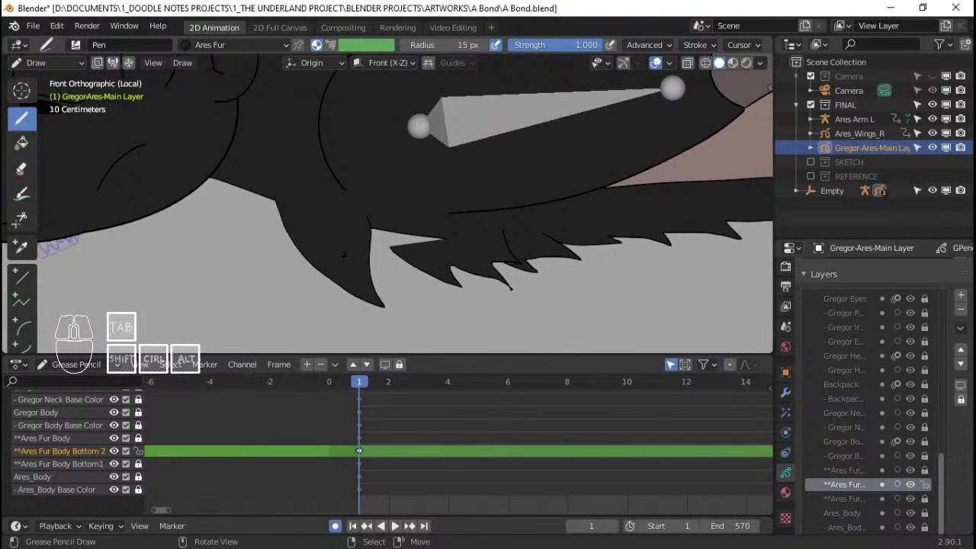
Step: Draw a smaller two-pointed fur tuft bridging the large throat tuft and the belly fur behind it
mouse_move(344, 255)
mouse_down()
mouse_move(379, 279)
mouse_move(389, 261)
mouse_move(440, 289)
mouse_up()
drag(440, 238, 441, 232)
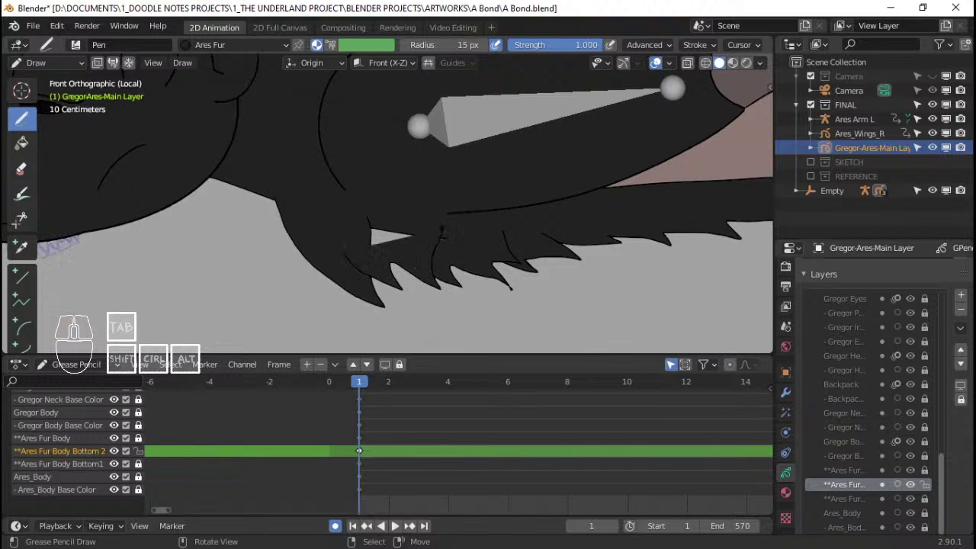
ctrl+middle_drag(479, 245, 441, 190)
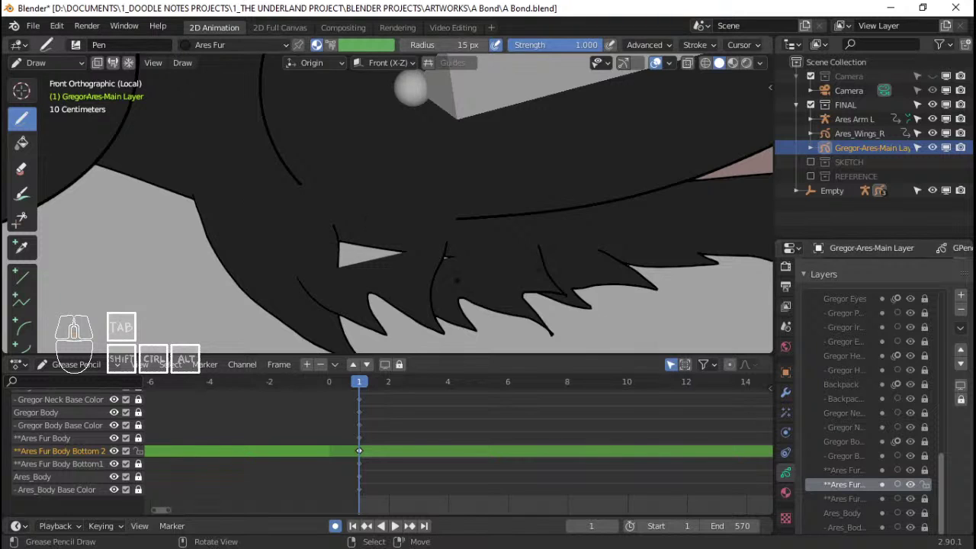
ctrl+middle_drag(444, 257, 378, 227)
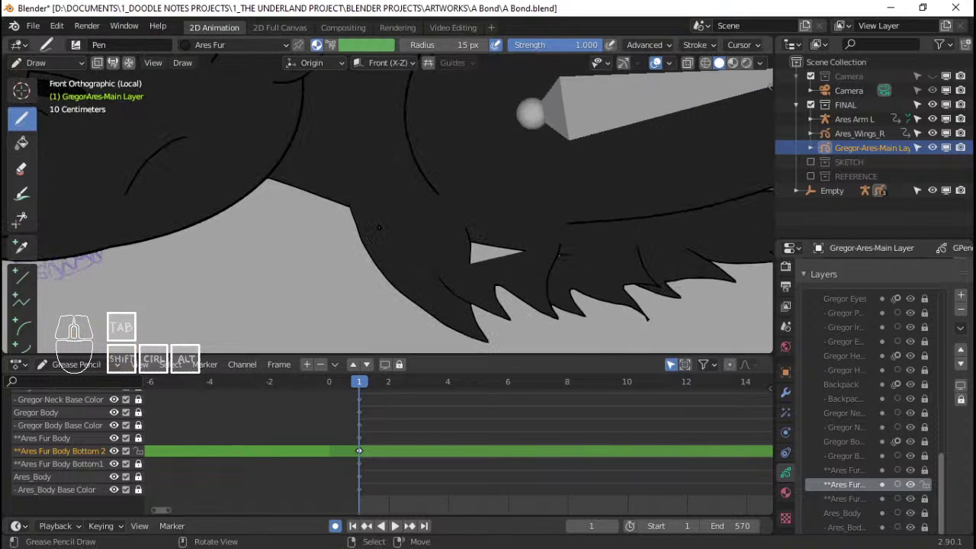
Step: Send the whole bridging tuft stroke backward behind the large throat tuft in Edit Mode, hide the overlays, and save the file
key(Tab)
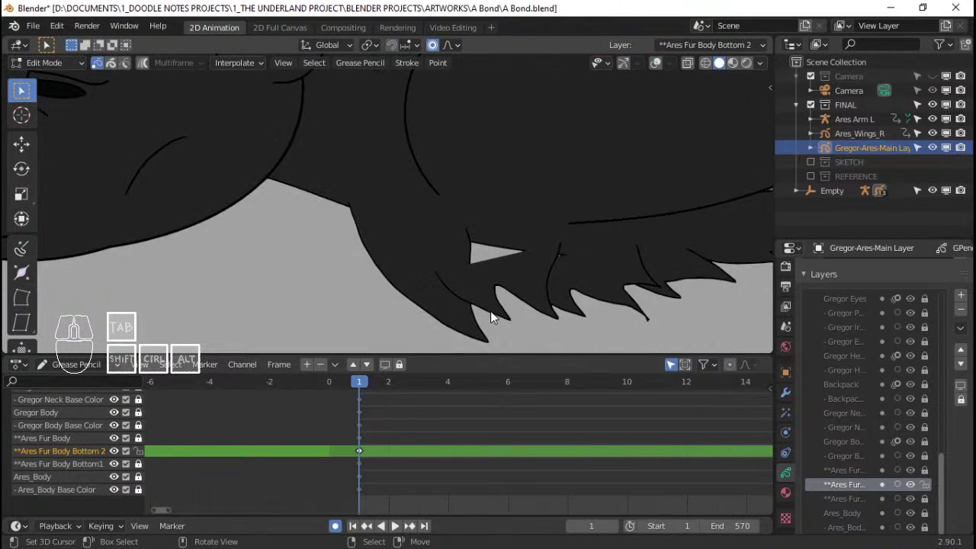
click(492, 311)
key(alt+z)
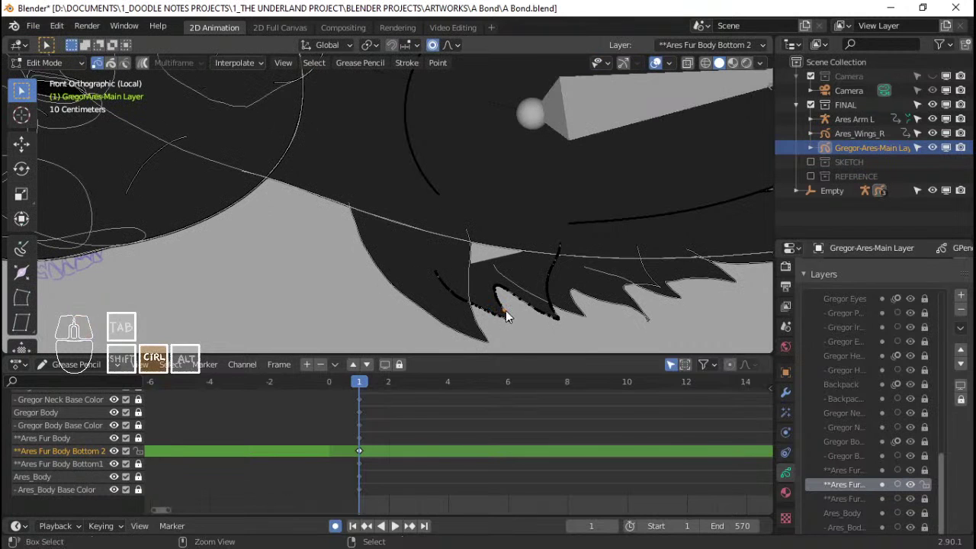
key(ctrl+l)
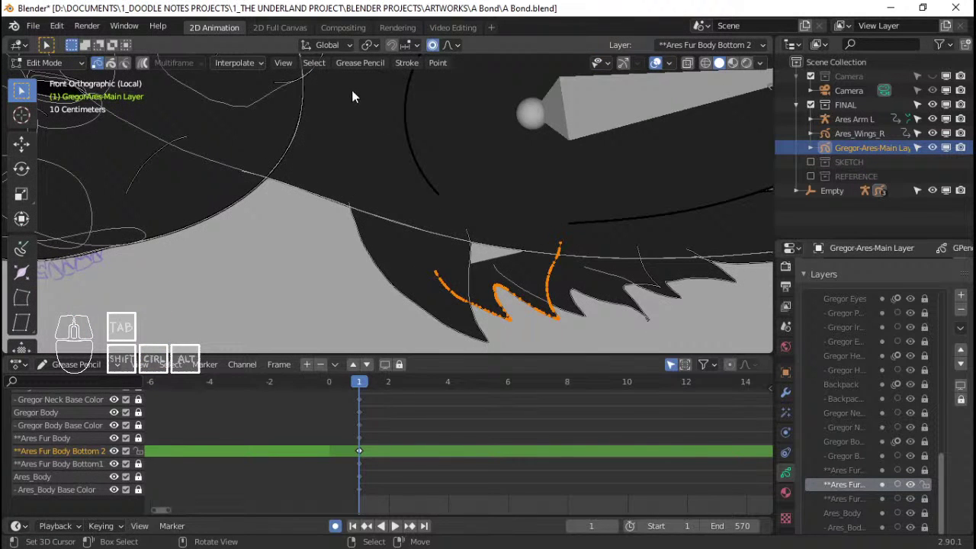
click(398, 64)
mouse_move(481, 192)
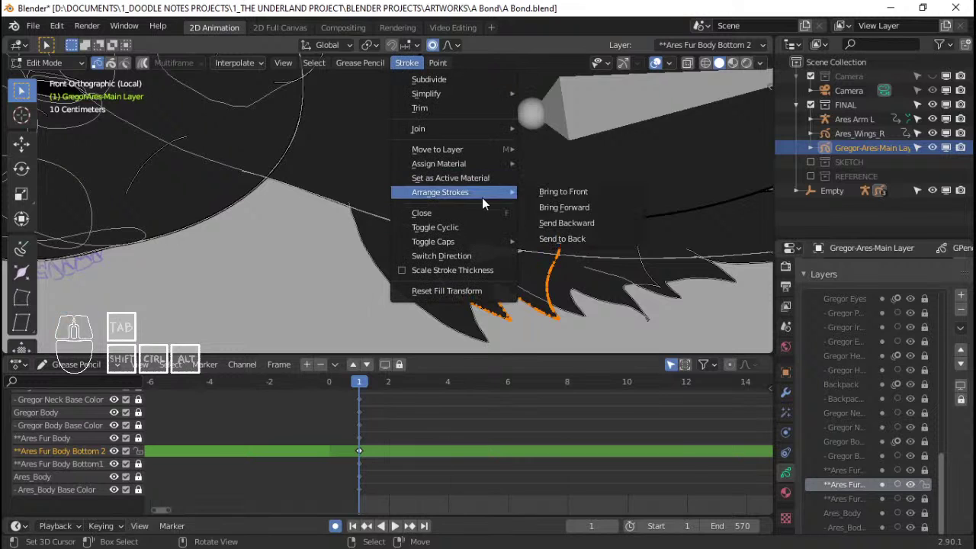
click(585, 223)
key(shift+alt+z)
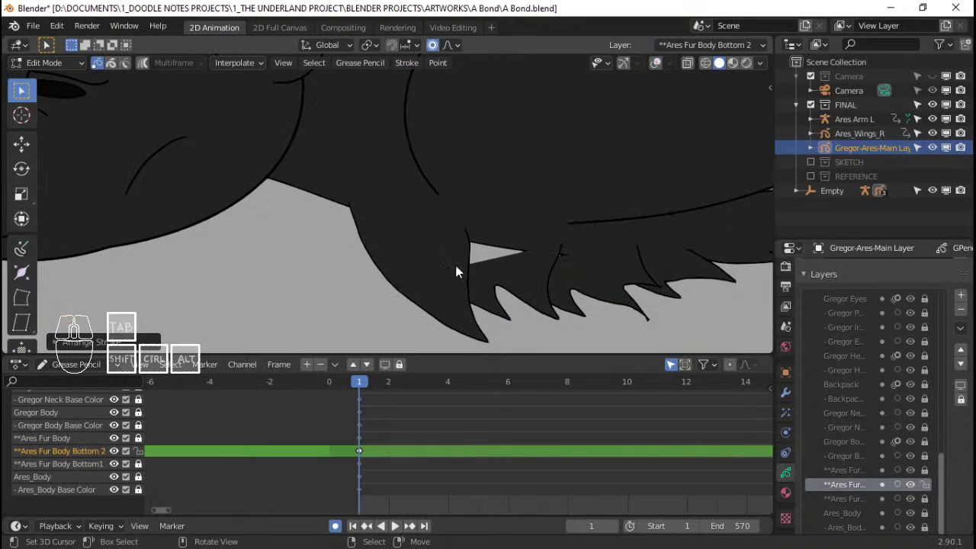
shift+scroll(457, 267, up, 1)
key(ctrl+s)
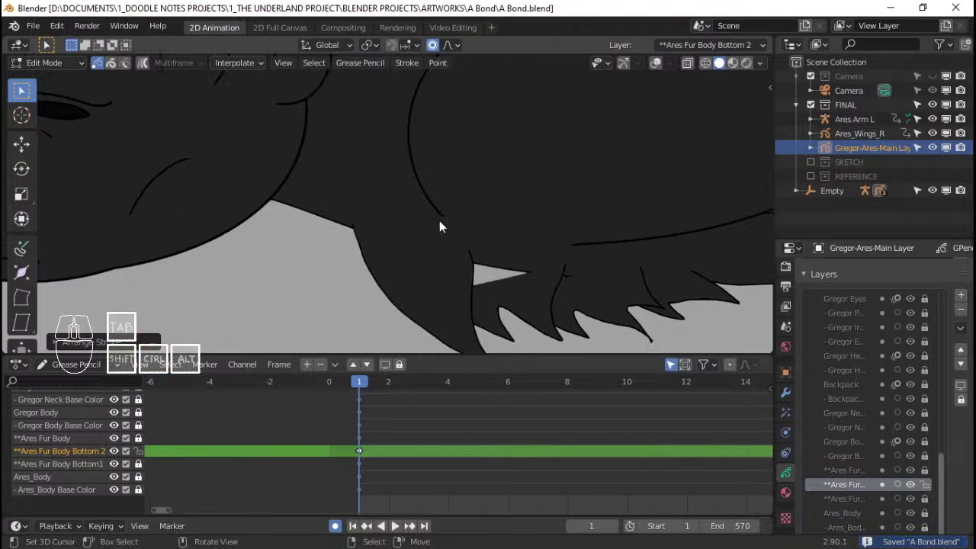
Step: Show the viewport overlays and deselect all fur strokes on the creature's underside
scroll(440, 220, down, 6)
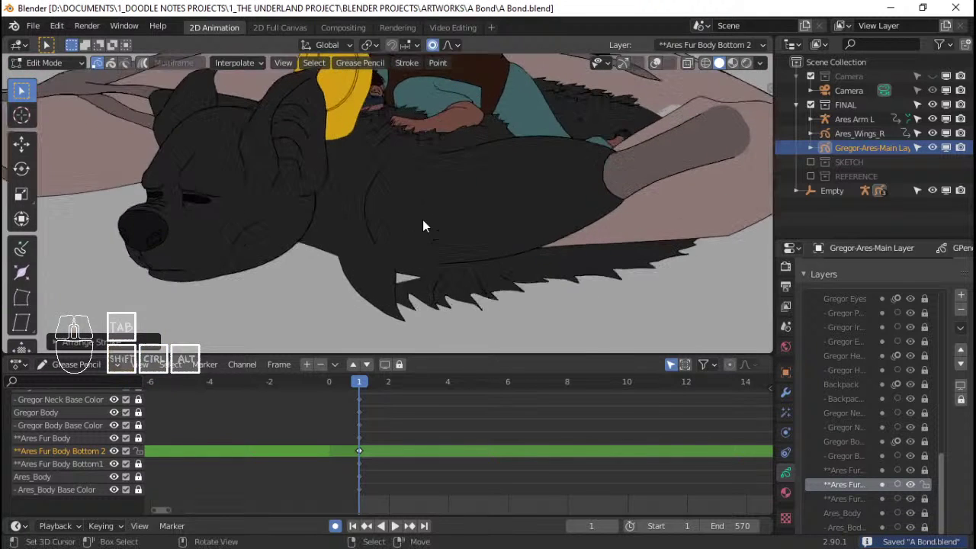
scroll(422, 231, up, 2)
scroll(422, 231, down, 3)
key(shift+alt+z)
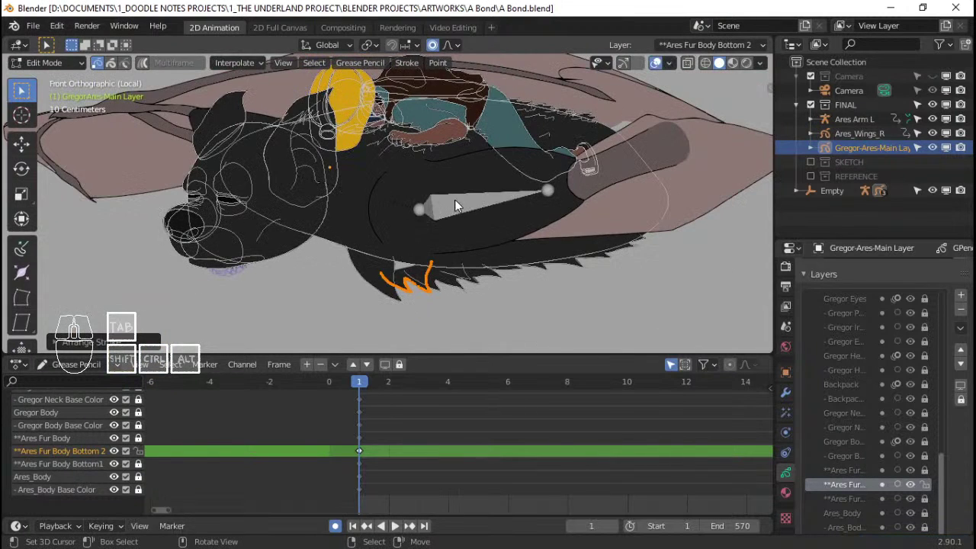
key(alt+a)
scroll(454, 206, up, 1)
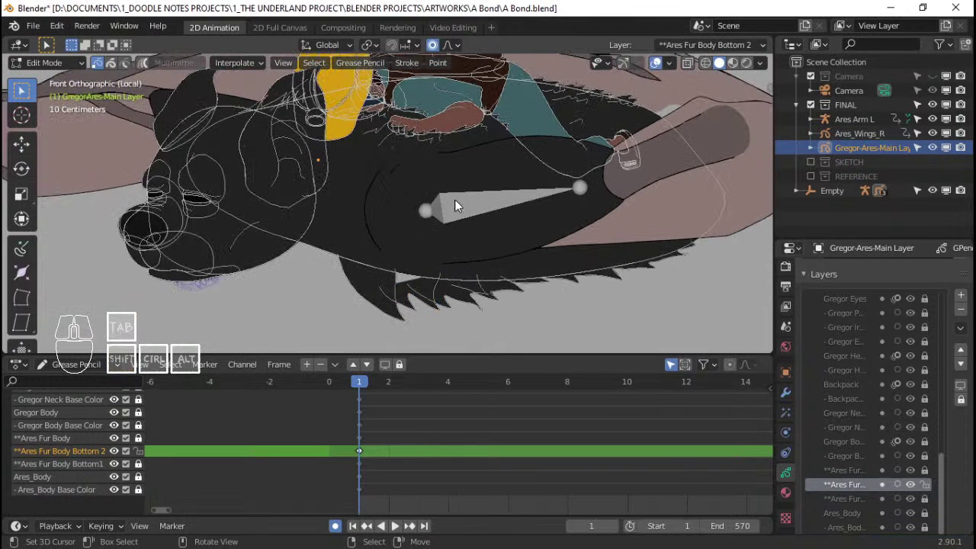
scroll(454, 205, up, 3)
Step: Select the Ares Arm L armature in Object Mode and try rotating its bone in Pose Mode, cancelling the rotation
key(ctrl+Tab)
click(376, 198)
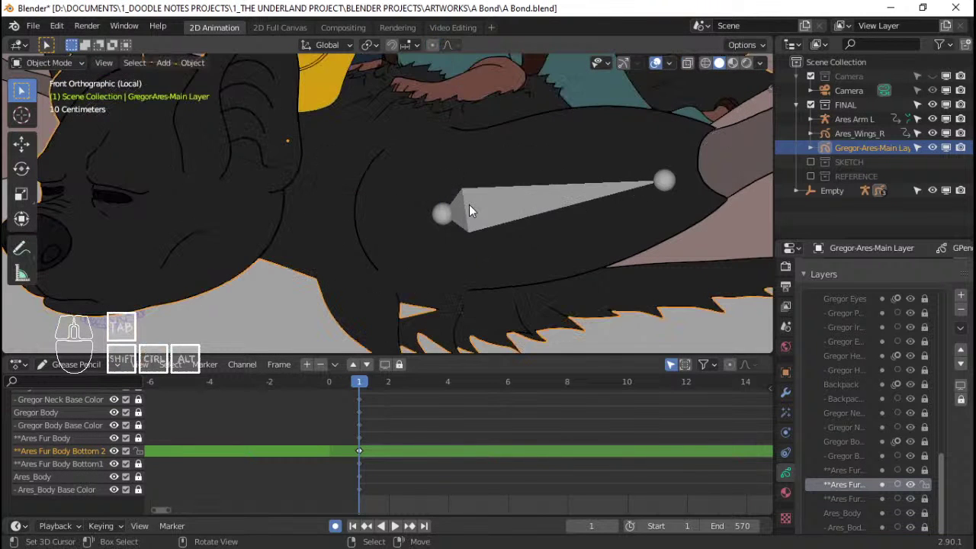
click(469, 204)
scroll(469, 205, down, 4)
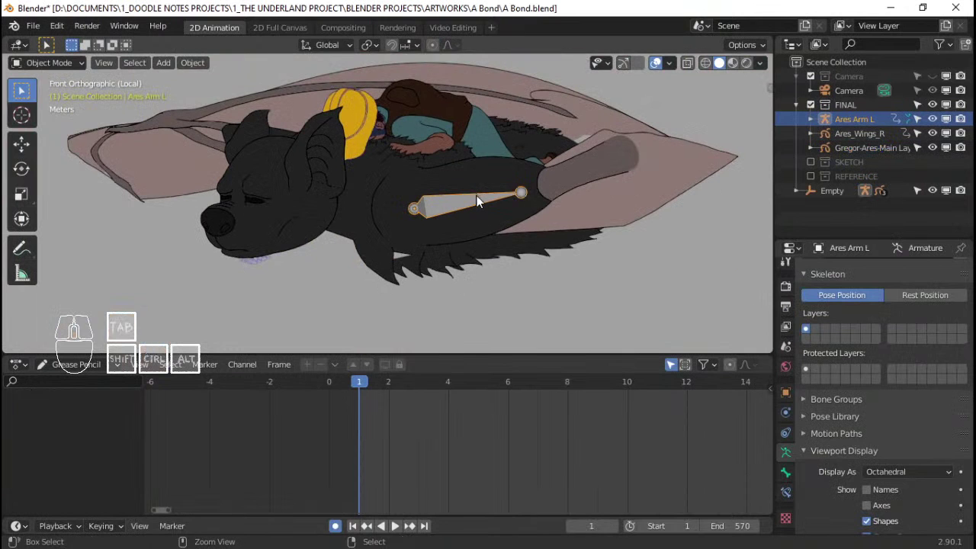
key(ctrl+Tab)
click(481, 204)
key(r)
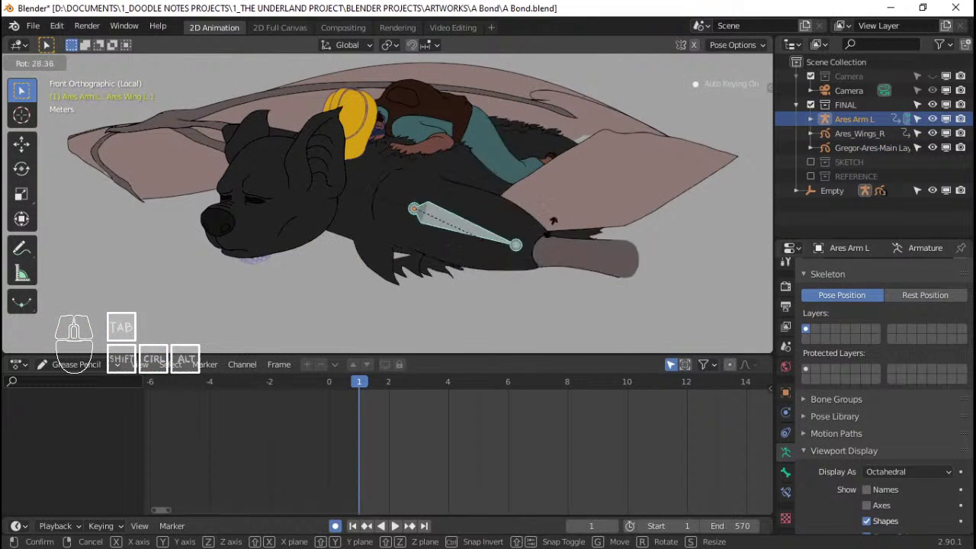
key(Escape)
Step: Return to Object Mode and select the Gregor-Ares-Main Layer grease pencil object
scroll(461, 204, up, 3)
scroll(464, 214, up, 4)
key(ctrl+Tab)
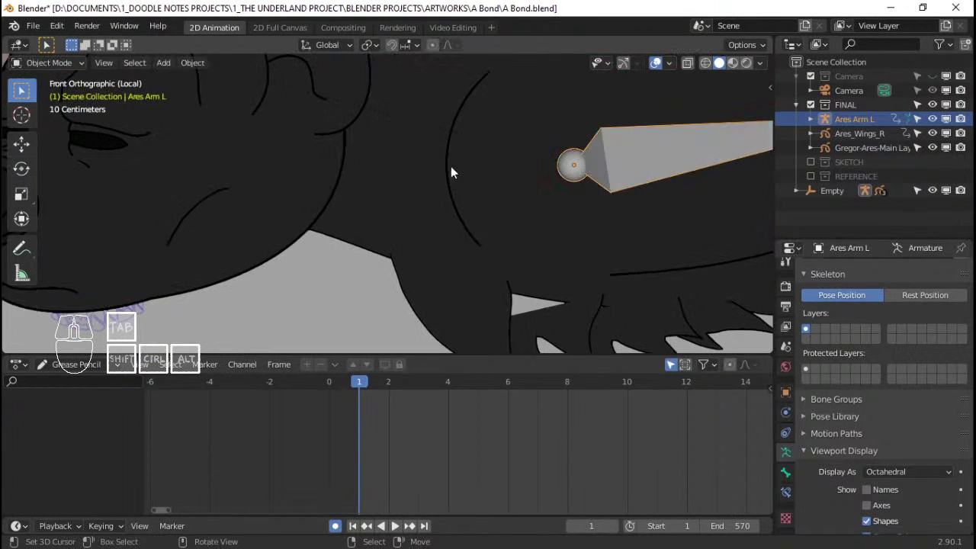
click(424, 285)
key(KP_Decimal)
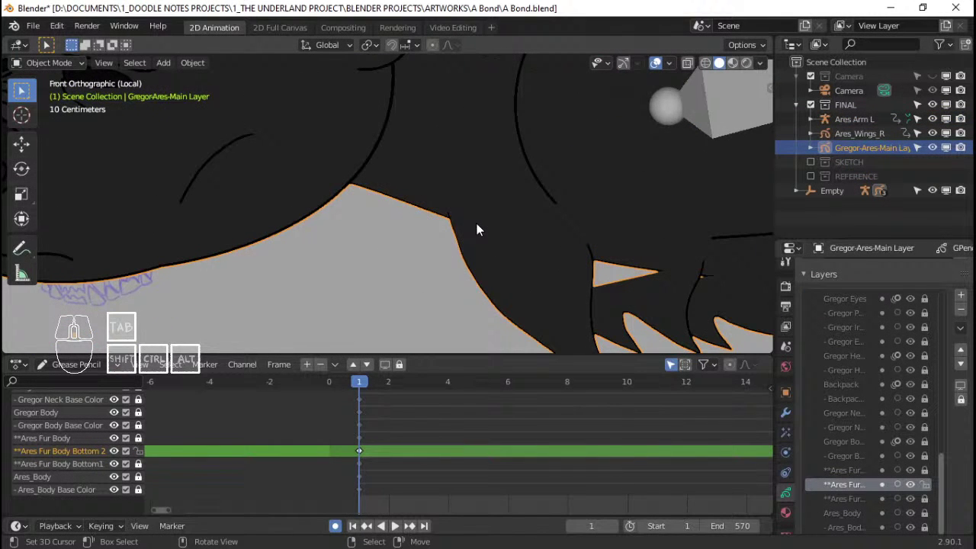
Step: Draw jagged fur tufts with the Ares Fur material along the chest between the jaw and the existing belly fur
key(ctrl+Tab)
click(466, 150)
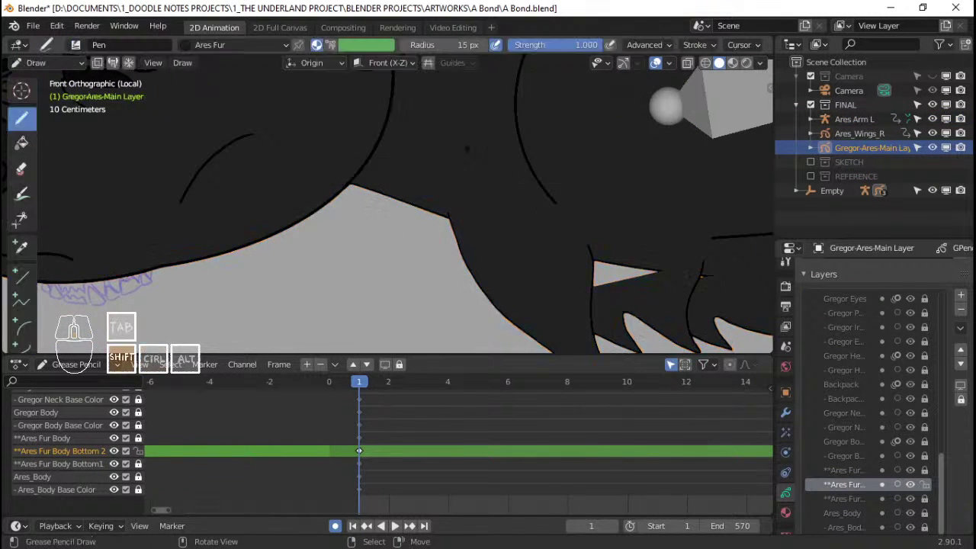
shift+middle_drag(467, 149, 434, 146)
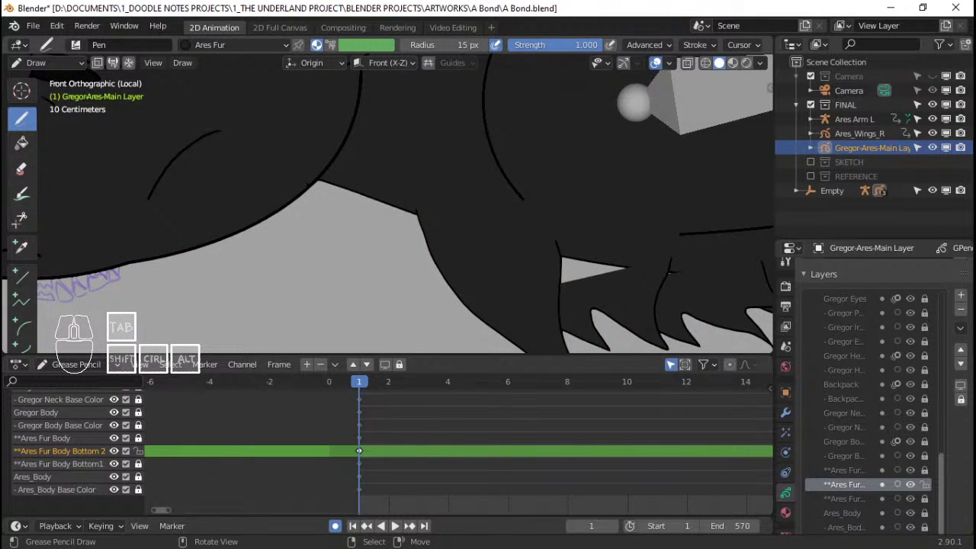
mouse_move(305, 191)
mouse_down()
mouse_move(343, 267)
mouse_move(349, 242)
mouse_move(416, 311)
mouse_move(414, 263)
mouse_move(430, 275)
mouse_move(390, 245)
mouse_up()
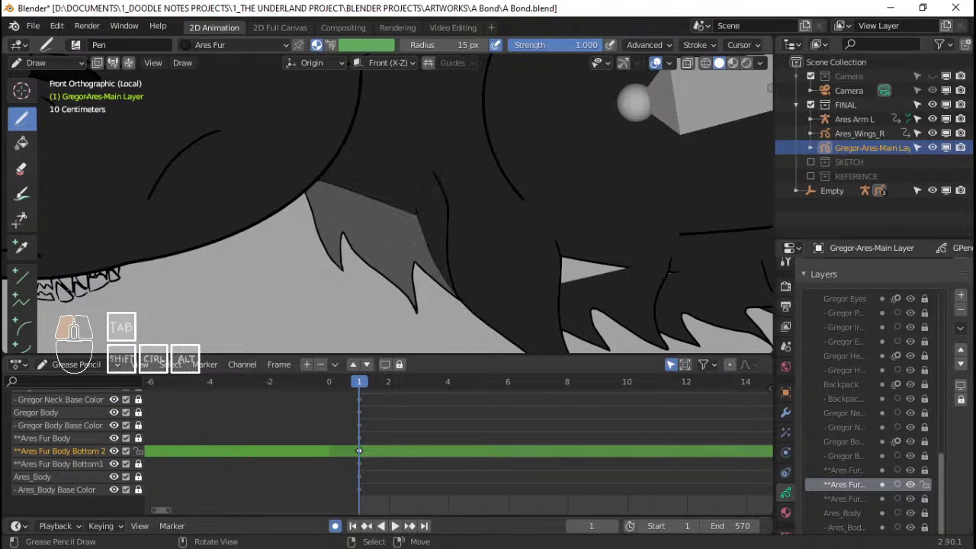
drag(435, 173, 433, 172)
mouse_move(485, 188)
ctrl+middle_down()
mouse_move(427, 229)
mouse_move(356, 174)
ctrl+middle_up()
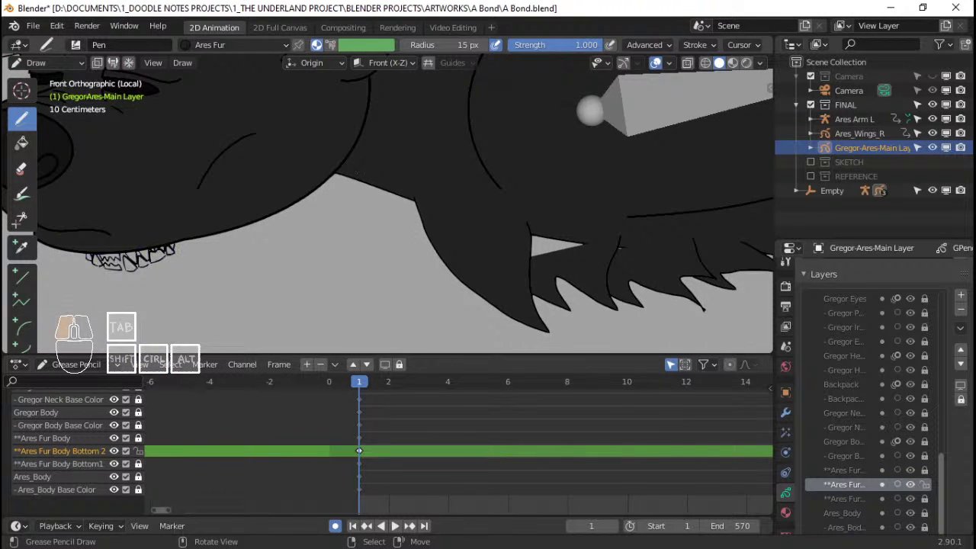
mouse_move(356, 174)
mouse_down()
mouse_move(388, 246)
mouse_move(442, 292)
mouse_move(444, 198)
mouse_move(418, 204)
mouse_up()
mouse_move(417, 204)
ctrl+middle_down()
mouse_move(404, 276)
mouse_move(431, 228)
mouse_move(483, 239)
mouse_move(413, 210)
mouse_move(479, 239)
ctrl+middle_up()
Step: Delete every fur stroke on the **Ares Fur Body Bottom 2 layer in Edit Mode
key(Tab)
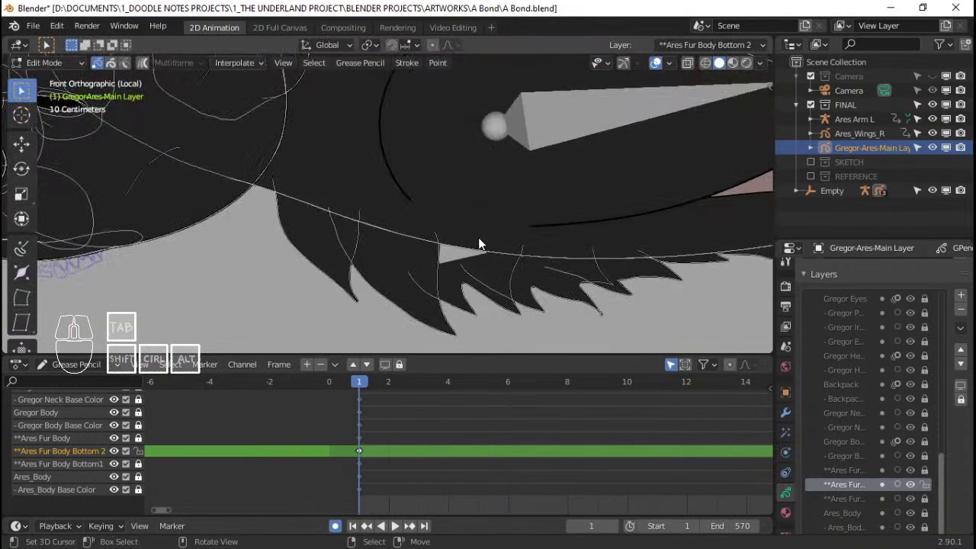
key(a)
key(x)
click(479, 238)
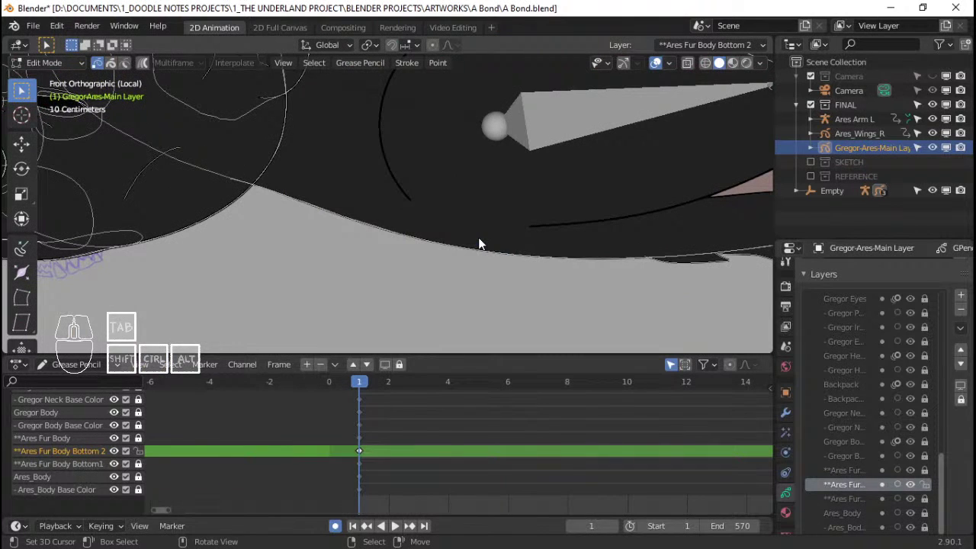
Step: Switch to Draw mode and draw a new jagged fur stroke along the belly edge below the arm
key(ctrl+Tab)
key(ctrl+Tab)
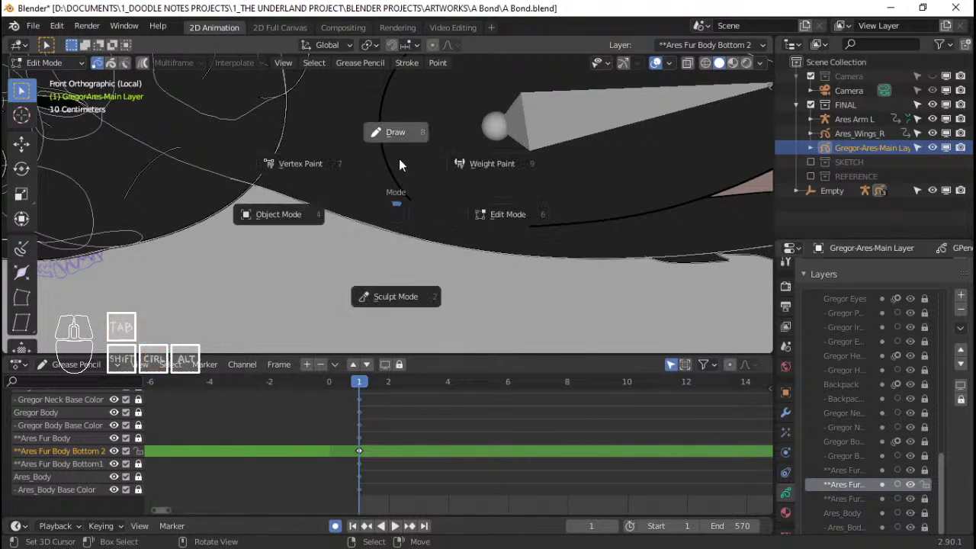
click(399, 159)
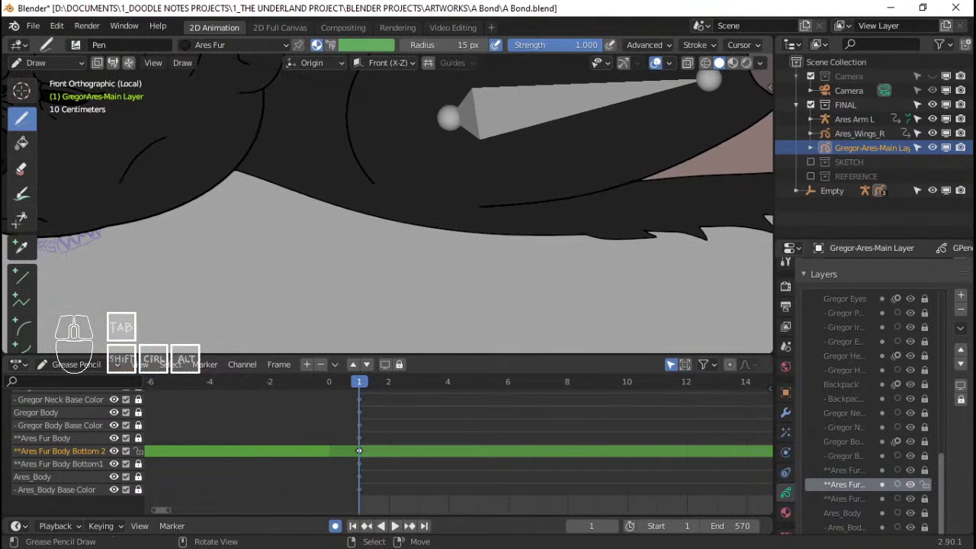
mouse_move(421, 227)
mouse_down()
mouse_move(488, 273)
mouse_move(476, 253)
mouse_move(539, 268)
mouse_move(535, 244)
mouse_move(597, 245)
mouse_move(595, 229)
mouse_up()
shift+middle_drag(412, 209, 437, 226)
mouse_move(437, 226)
ctrl+middle_down()
mouse_move(438, 289)
mouse_move(439, 270)
ctrl+middle_up()
Step: Check the belly fur in the camera view and undo the last fur stroke
key(KP_0)
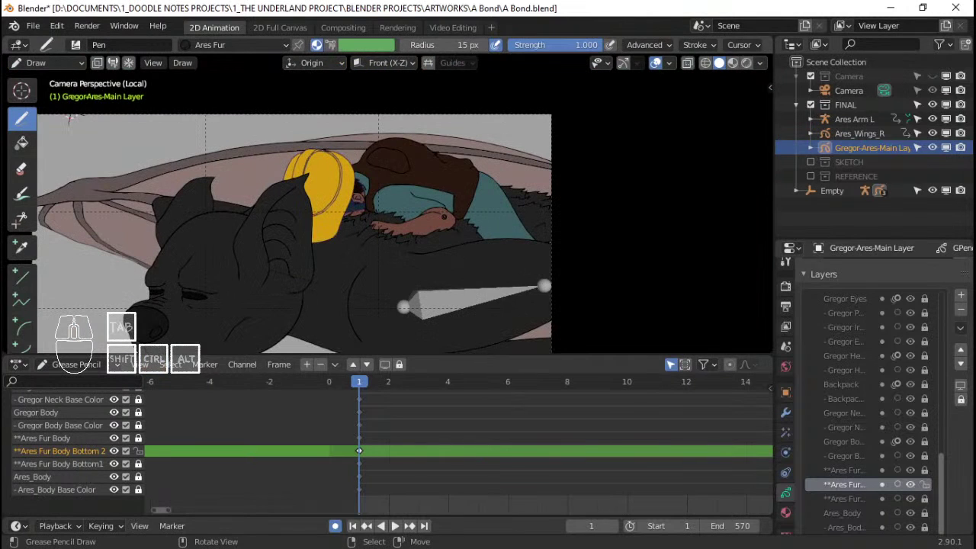
shift+middle_drag(508, 284, 452, 204)
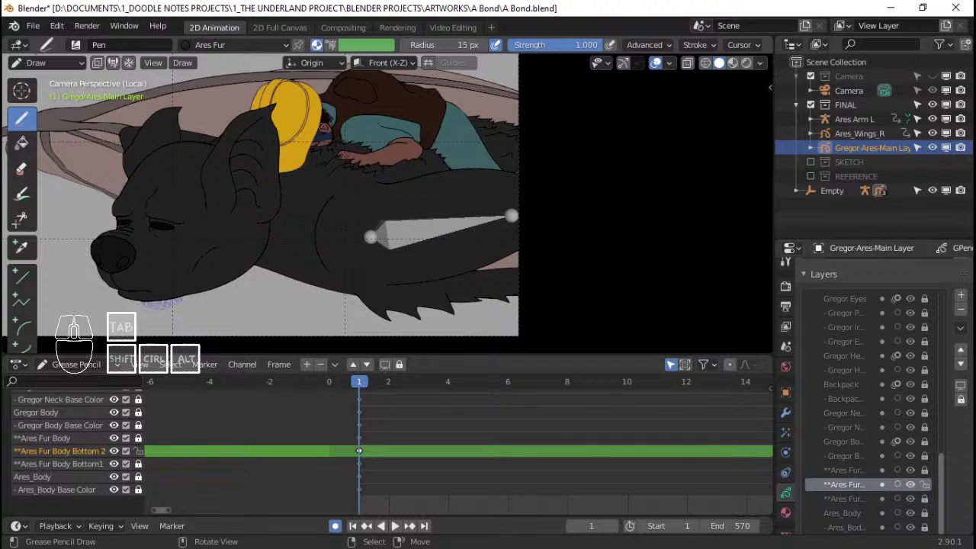
key(KP_0)
key(ctrl+z)
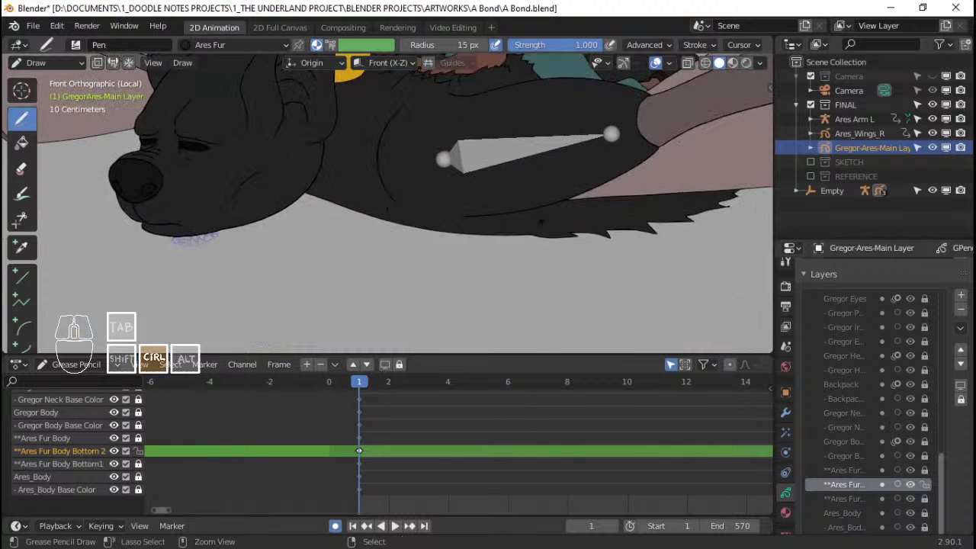
Step: Redraw short jagged fur along the belly edge below the arm and check it in the camera view
ctrl+middle_drag(356, 276, 356, 253)
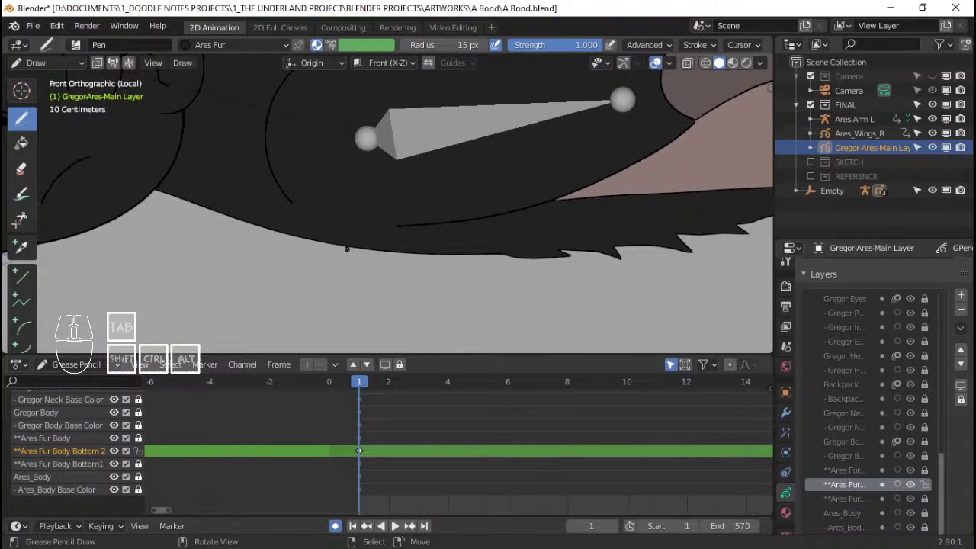
mouse_move(347, 248)
mouse_down()
mouse_move(403, 273)
mouse_move(524, 265)
mouse_move(503, 247)
mouse_up()
key(KP_0)
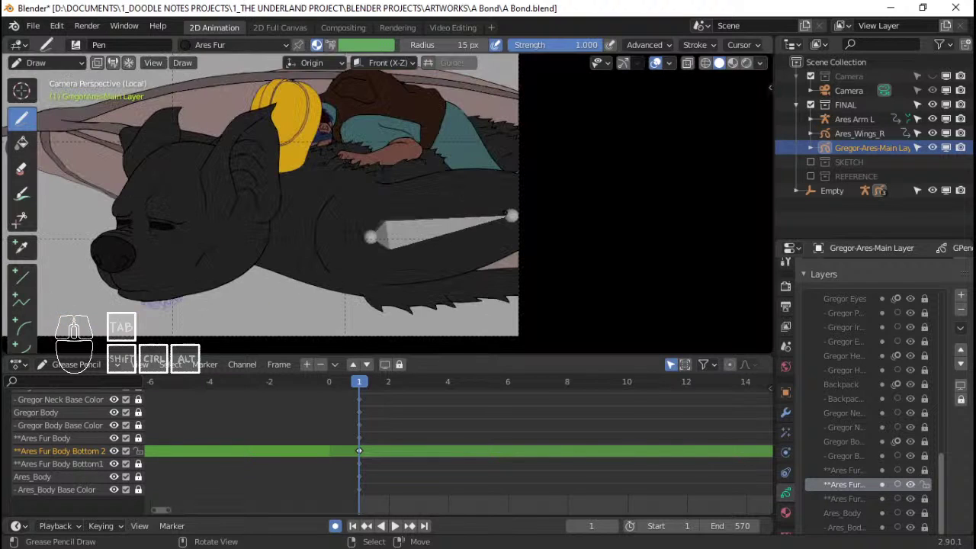
key(KP_0)
Step: Draw a longer filled fur stroke along the chest from the jaw to the belly fur and check it through the camera
scroll(387, 202, up, 4)
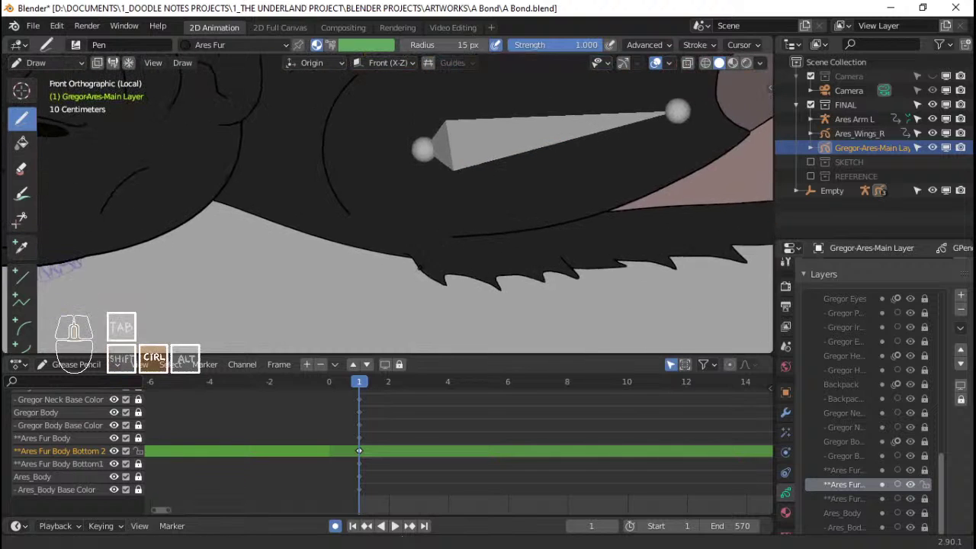
shift+middle_drag(388, 202, 397, 187)
shift+middle_drag(299, 233, 332, 216)
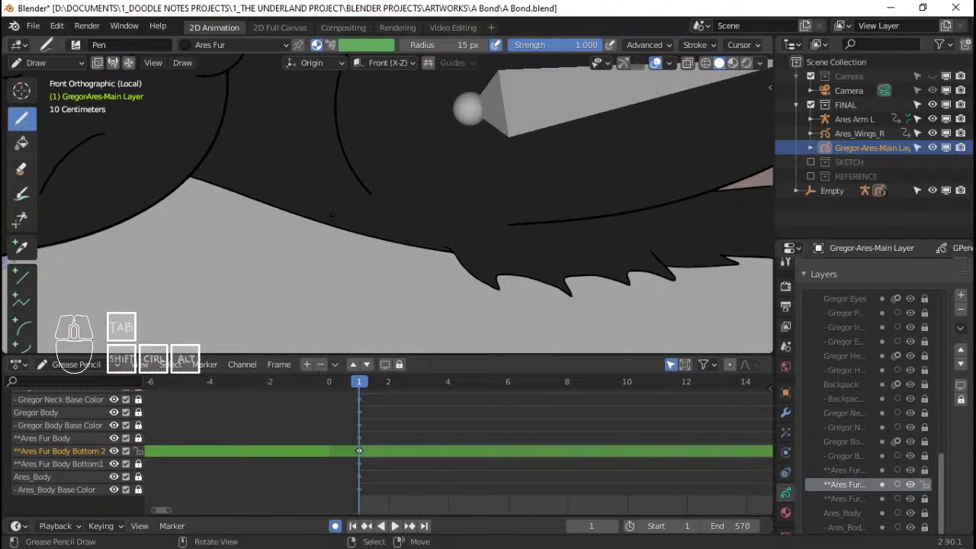
shift+middle_drag(263, 205, 266, 174)
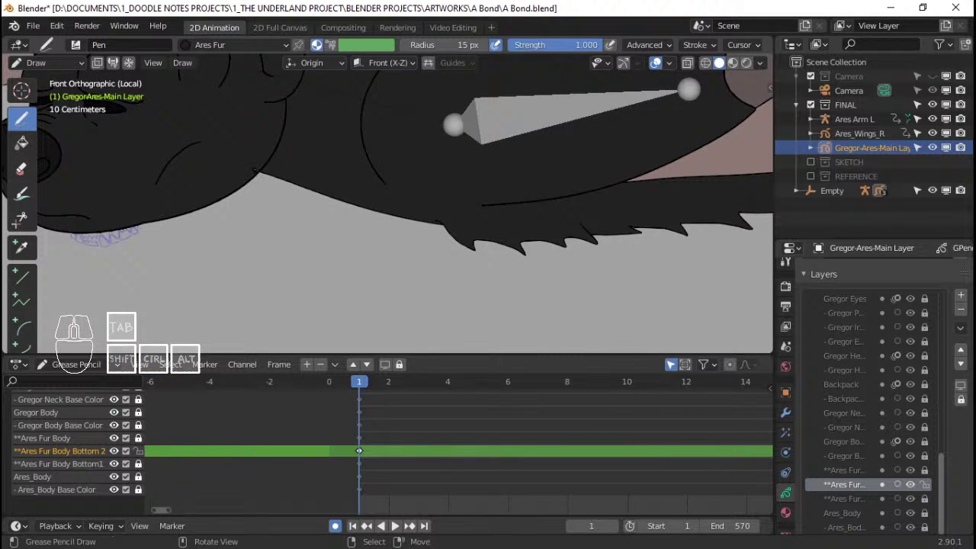
mouse_move(258, 174)
mouse_down()
mouse_move(300, 228)
mouse_move(381, 283)
mouse_move(373, 245)
mouse_move(378, 261)
mouse_move(406, 251)
mouse_move(412, 271)
mouse_move(462, 247)
mouse_move(440, 225)
mouse_up()
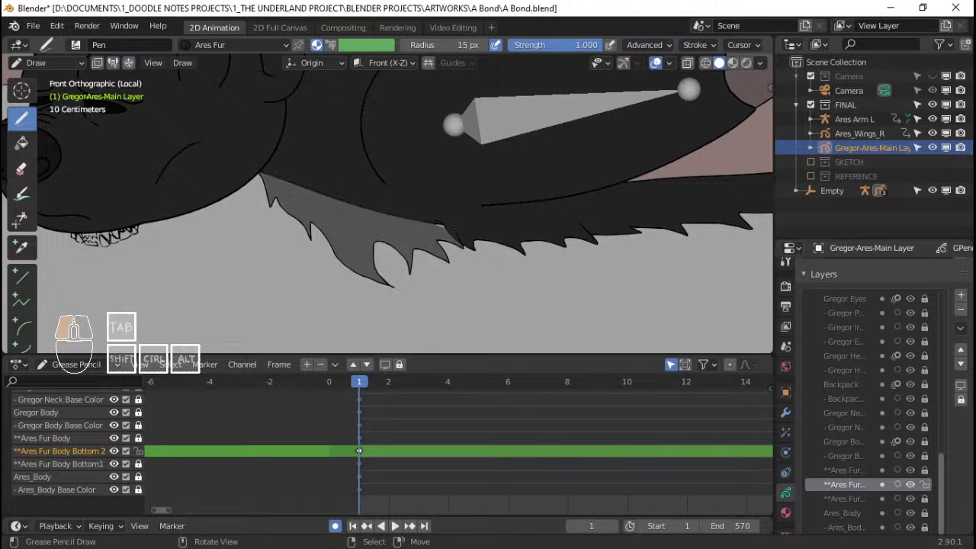
drag(264, 176, 259, 174)
mouse_move(414, 190)
ctrl+middle_down()
mouse_move(413, 267)
mouse_move(413, 183)
ctrl+middle_up()
key(Home)
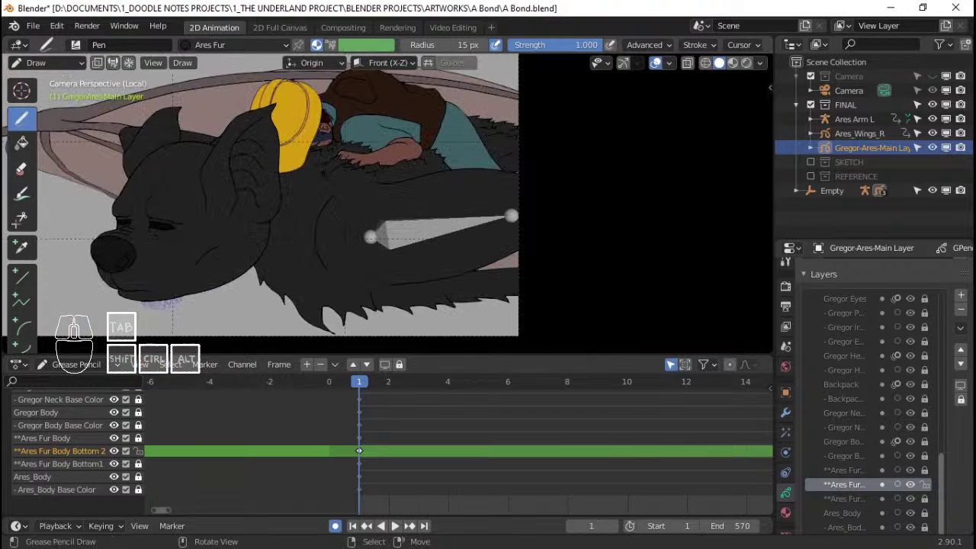
ctrl+middle_drag(327, 284, 364, 202)
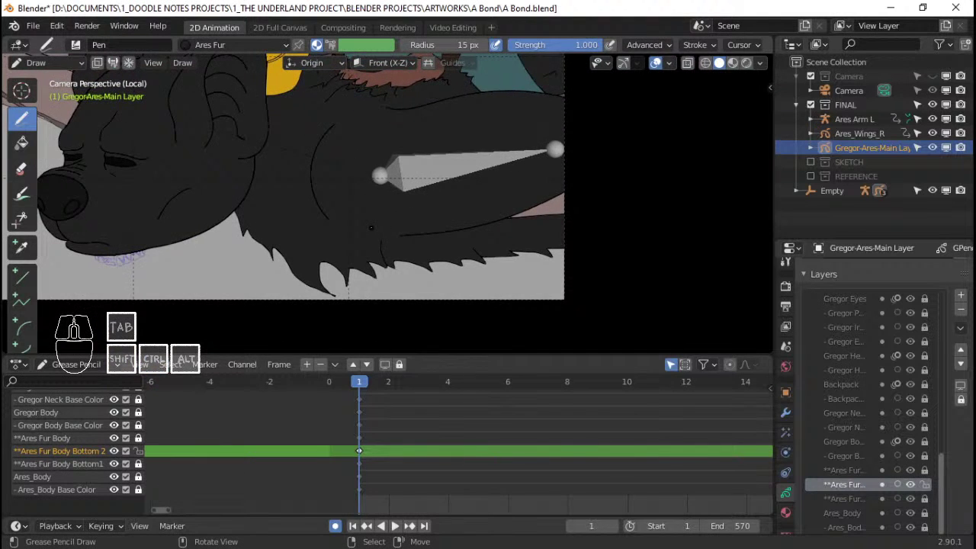
Step: Select the chest fur stroke in Edit Mode from the front view and turn off the Noise modifier's viewport display
key(KP_1)
scroll(367, 254, up, 2)
key(Tab)
right_click(404, 312)
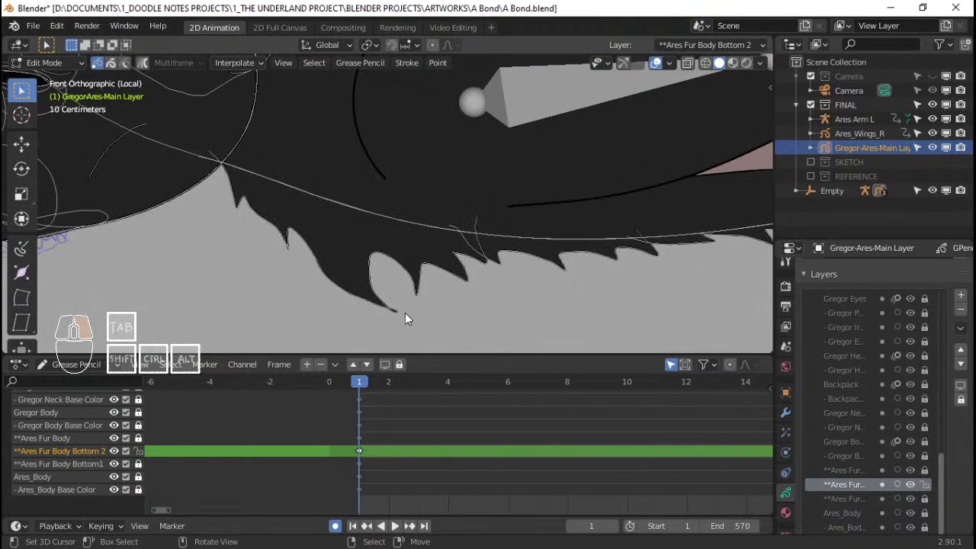
click(786, 411)
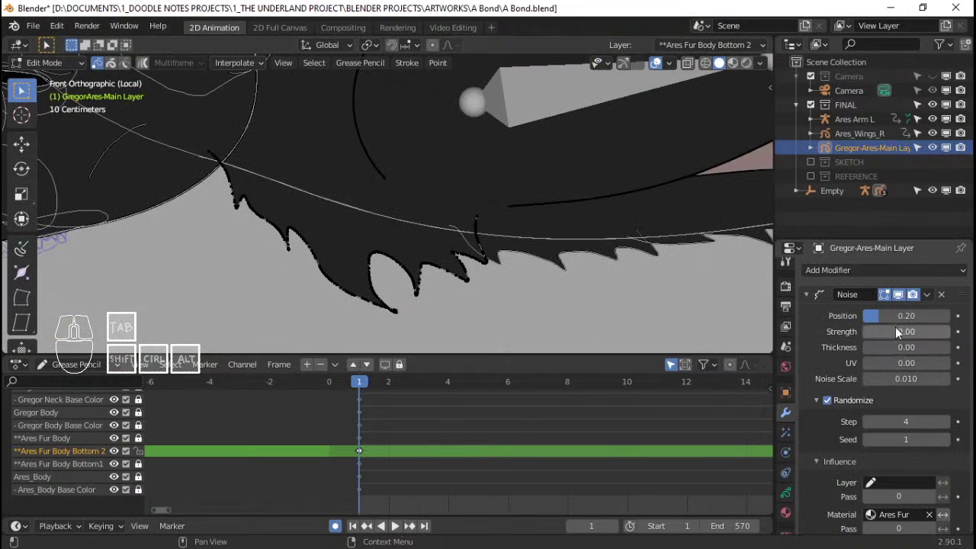
Step: Reposition the end point at the tip of the longest chest fur spike
scroll(409, 255, up, 2)
shift+middle_drag(408, 255, 460, 201)
key(g)
click(451, 291)
scroll(451, 292, up, 4)
key(g)
right_click(465, 246)
scroll(436, 229, up, 3)
key(g)
right_click(436, 144)
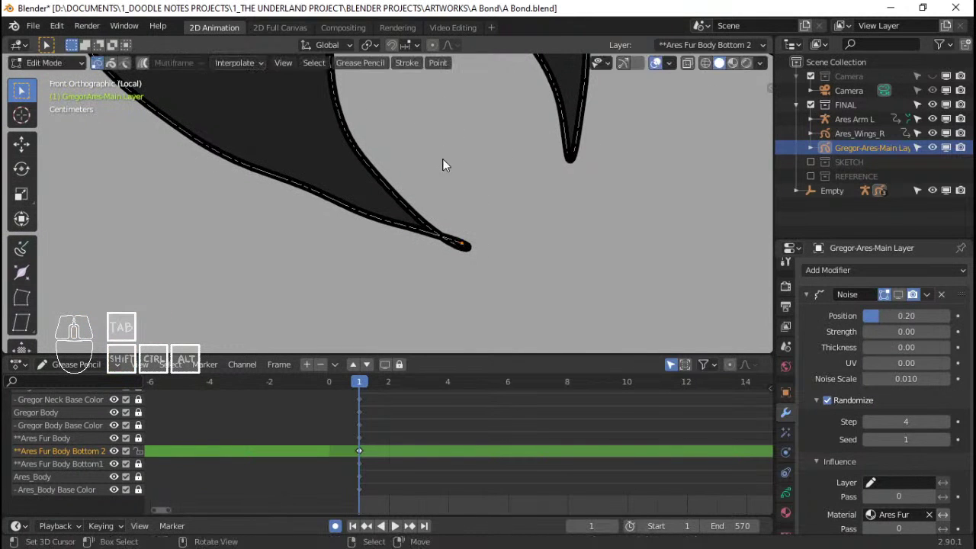
Step: Select the neighbouring points at the long fur spike's tip and try to move them together
scroll(461, 221, up, 2)
shift+middle_drag(465, 236, 435, 213)
right_click(432, 225)
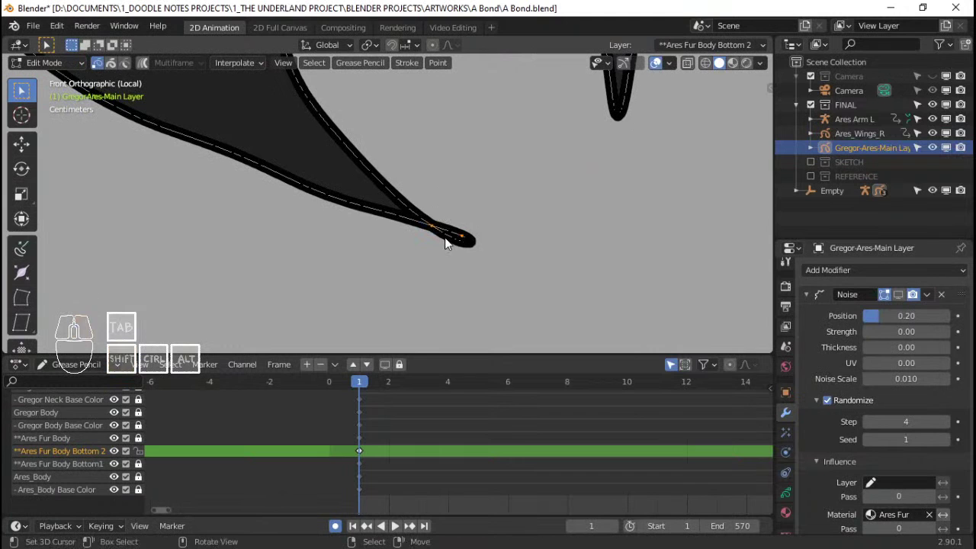
shift+right_click(449, 241)
shift+right_click(463, 243)
key(g)
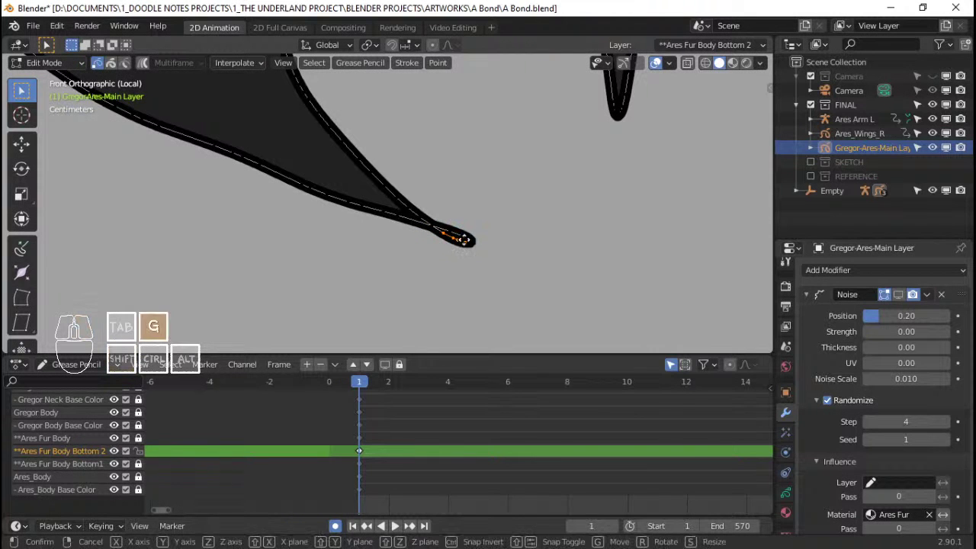
right_click(466, 227)
scroll(465, 226, down, 3)
scroll(465, 227, down, 4)
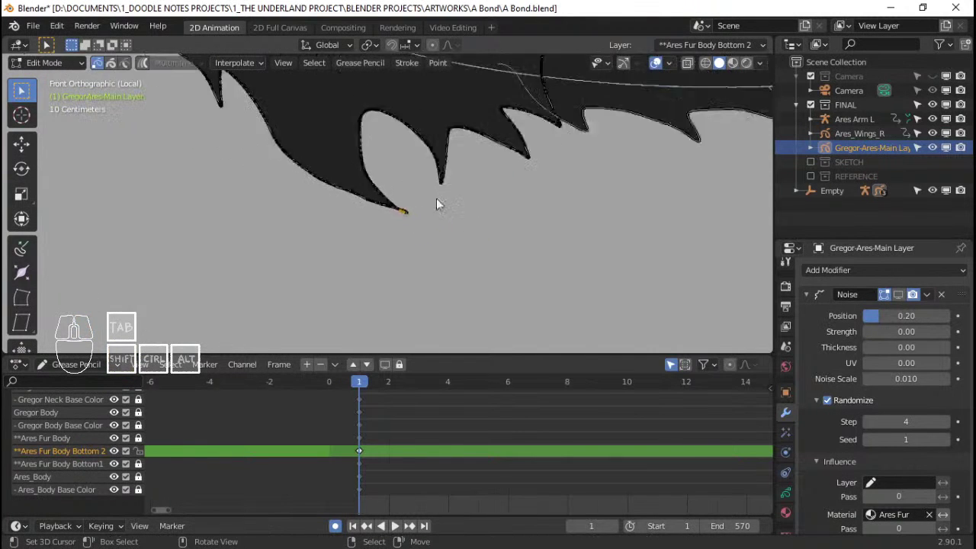
Step: Delete all points of the existing chest and belly fur strokes on the Ares Fur Body Bottom 2 layer and return to Draw mode
key(Tab)
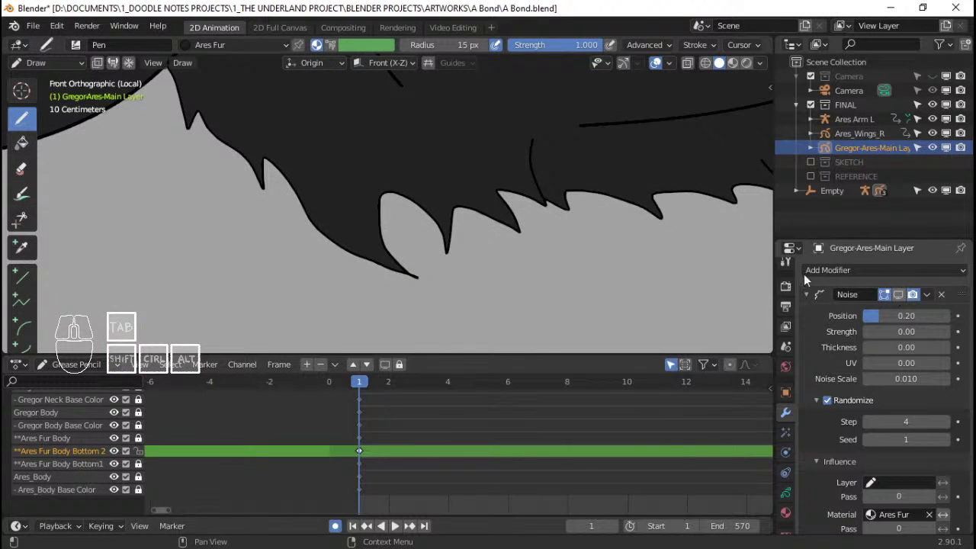
key(Tab)
scroll(379, 206, up, 2)
key(a)
key(x)
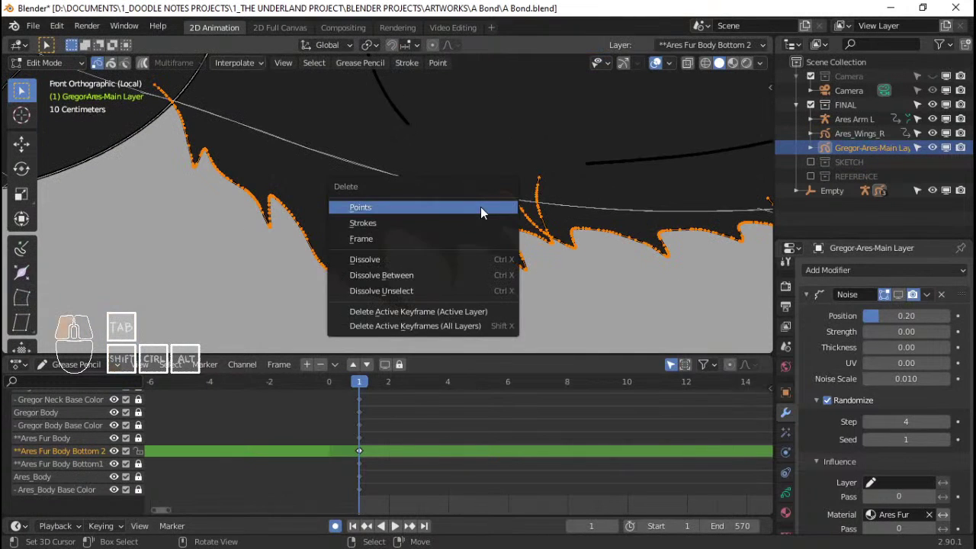
click(480, 207)
key(ctrl+Tab)
click(500, 131)
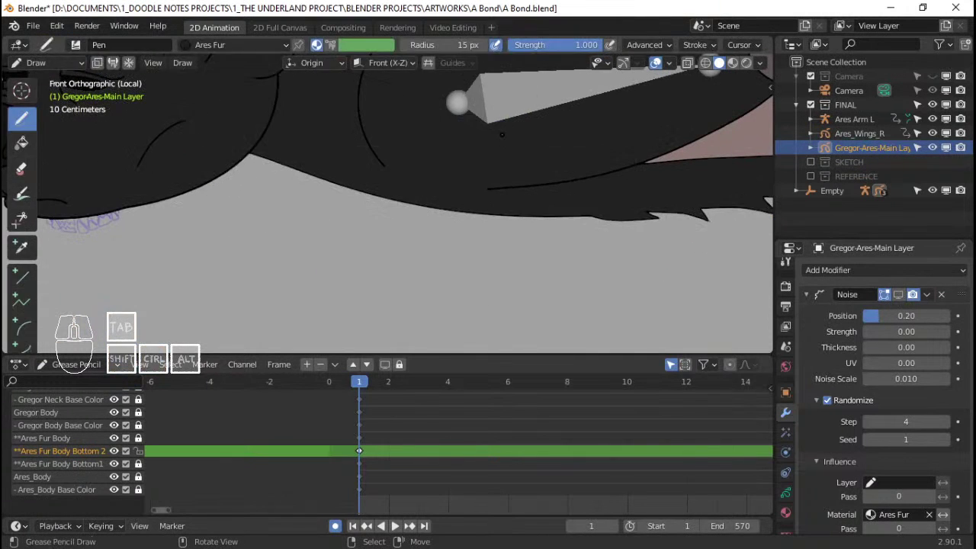
mouse_move(501, 222)
shift+middle_down()
mouse_move(444, 211)
mouse_move(457, 183)
mouse_move(410, 186)
shift+middle_up()
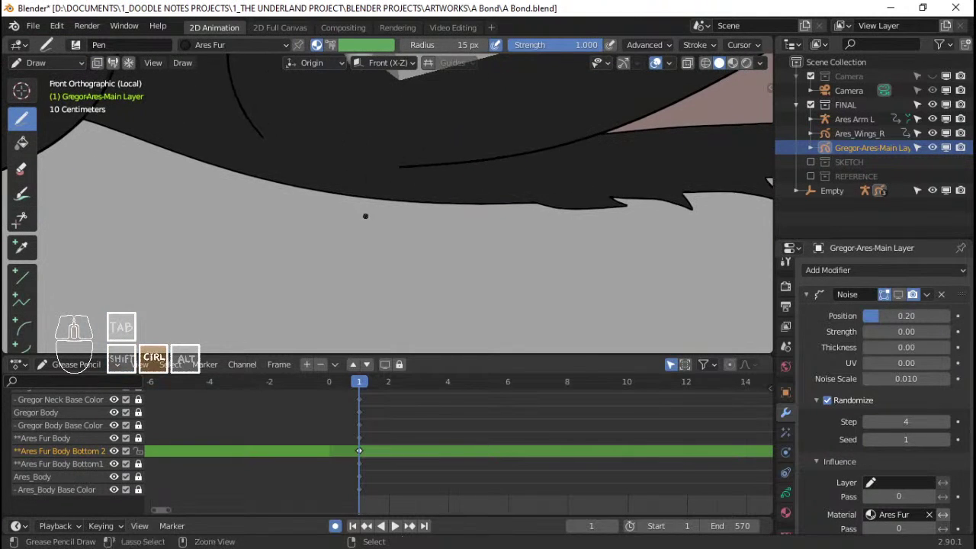
ctrl+middle_drag(365, 216, 350, 206)
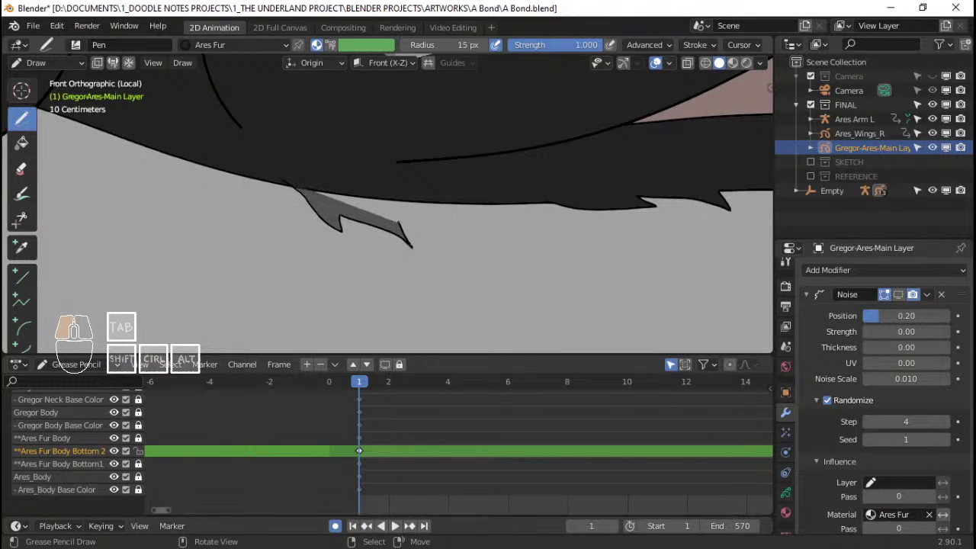
drag(456, 249, 456, 248)
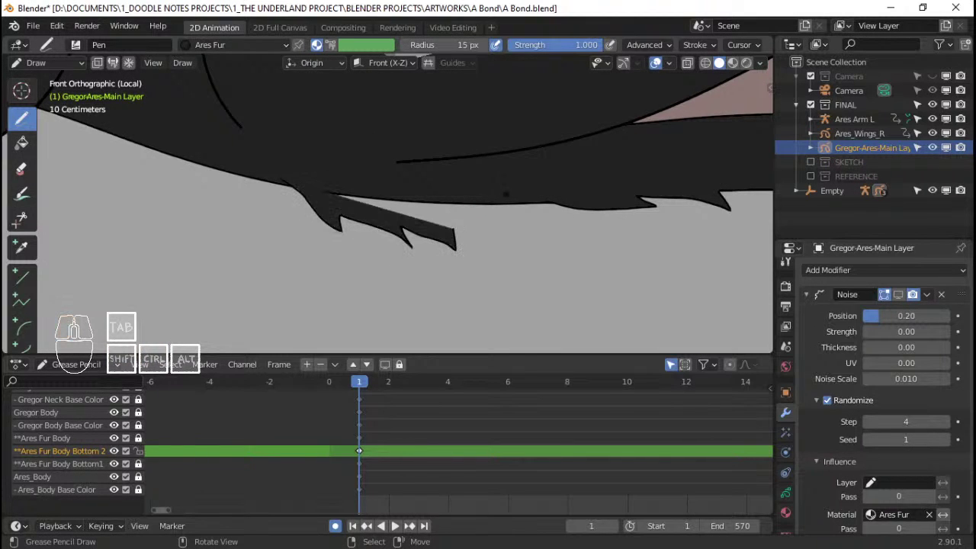
mouse_move(478, 232)
ctrl+middle_down()
mouse_move(453, 205)
mouse_move(420, 220)
ctrl+middle_up()
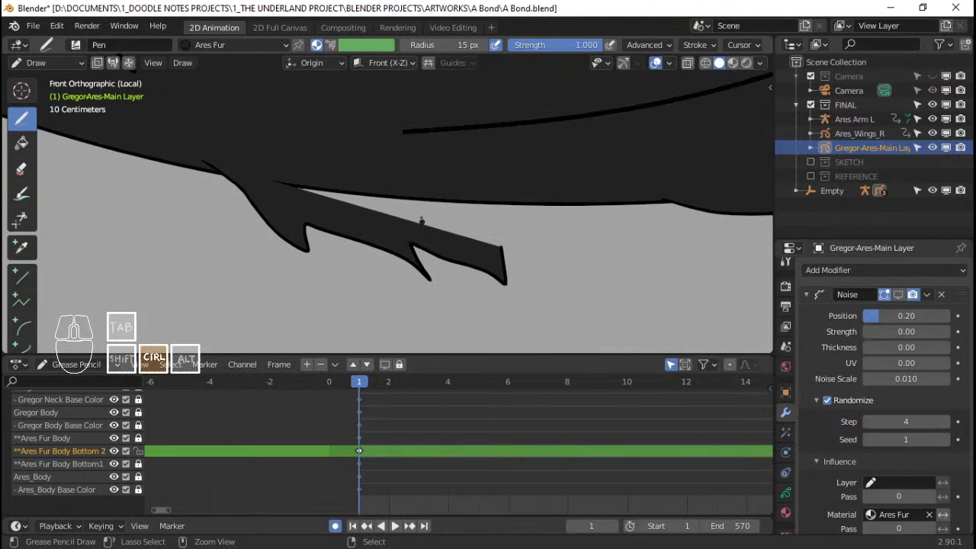
key(ctrl+z)
key(ctrl+z)
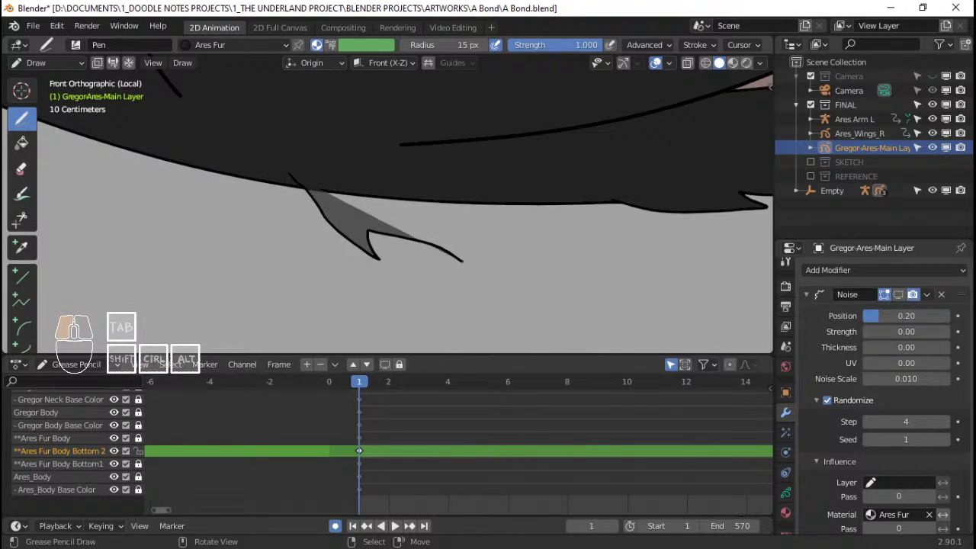
Step: Draw a filled jagged fur stroke with several spikes along the bat's belly and save the file
drag(459, 259, 449, 233)
drag(511, 262, 503, 226)
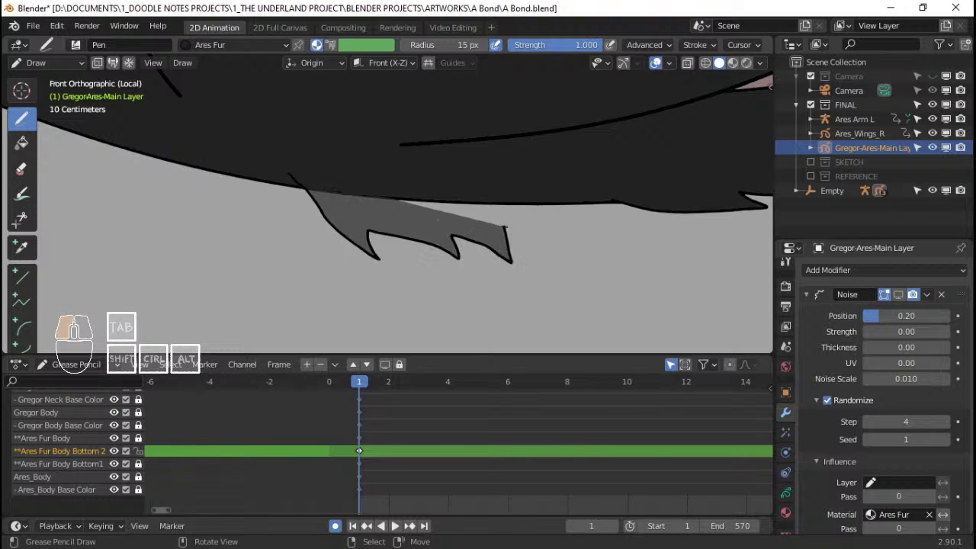
drag(612, 237, 593, 213)
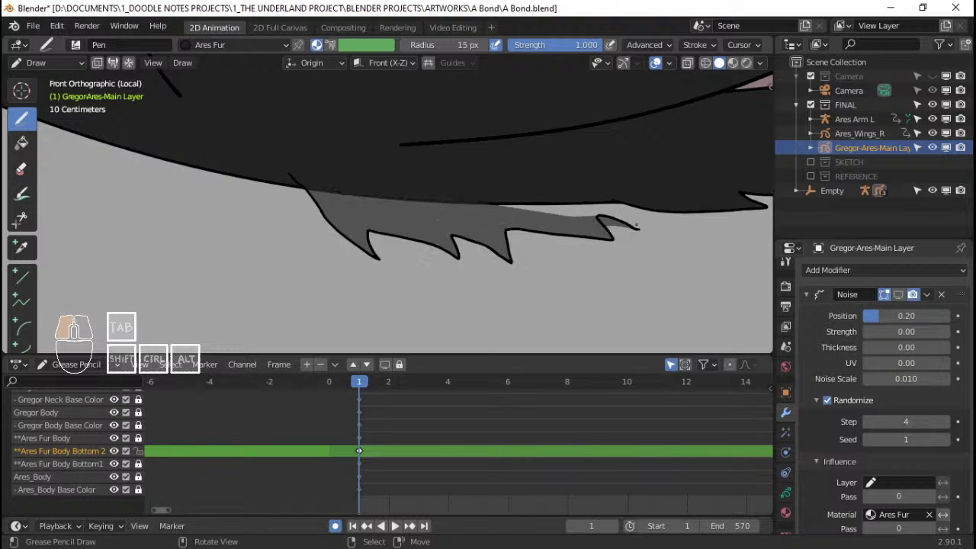
ctrl+middle_drag(637, 226, 333, 212)
key(ctrl+s)
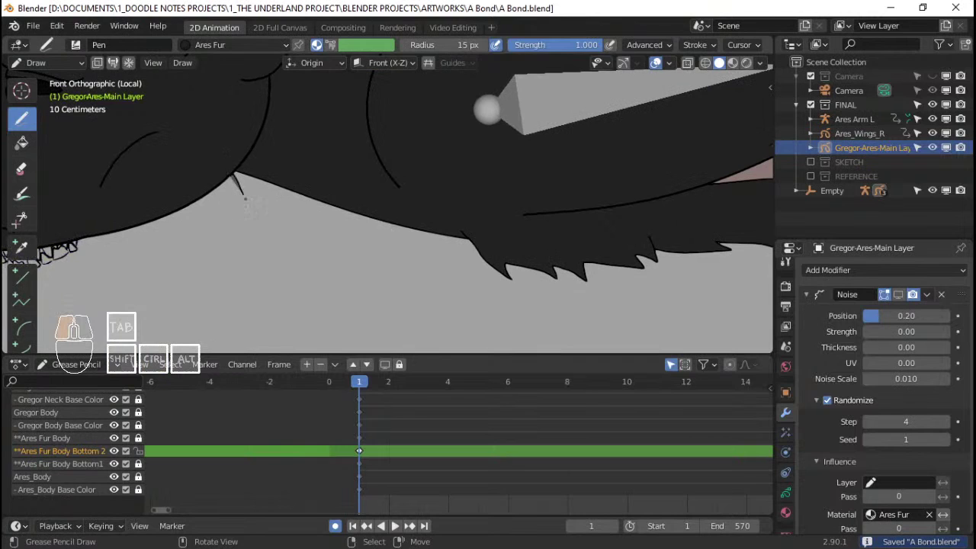
Step: Draw a filled fur stroke with a long spike from the jaw along the chest to the belly fur and view it through the camera
drag(238, 179, 268, 212)
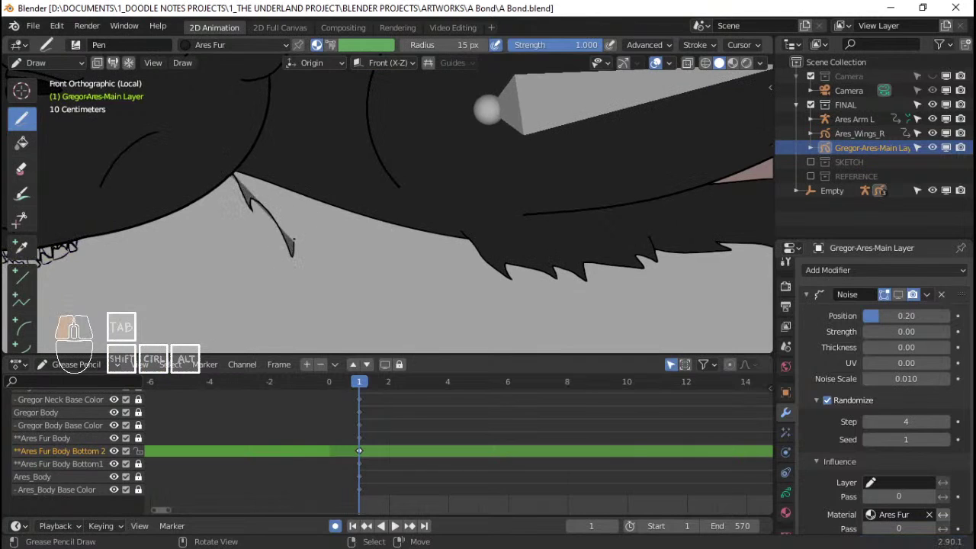
drag(332, 257, 402, 293)
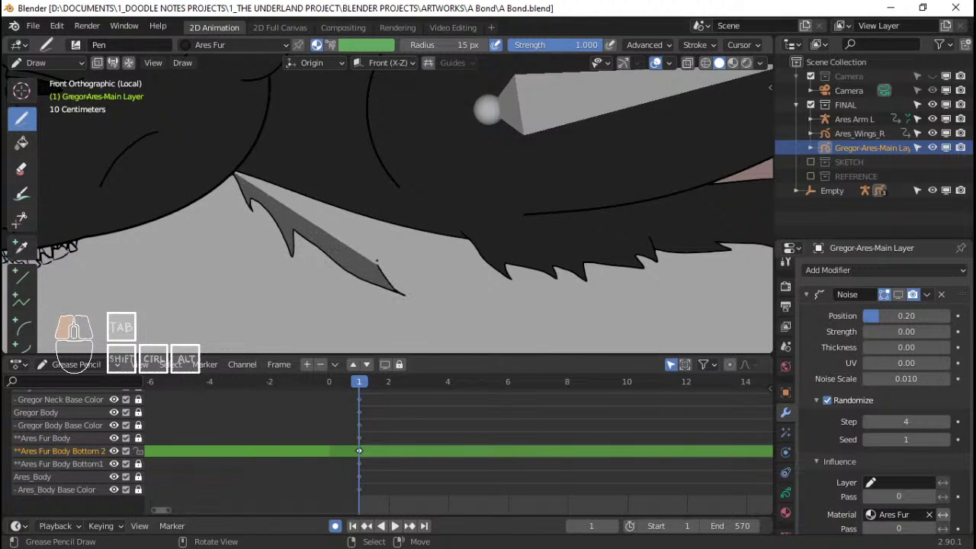
mouse_move(376, 261)
mouse_down()
mouse_move(478, 273)
mouse_move(470, 253)
mouse_move(482, 265)
mouse_move(484, 246)
mouse_up()
mouse_move(468, 199)
ctrl+middle_down()
mouse_move(466, 247)
mouse_move(465, 222)
ctrl+middle_up()
key(Home)
key(KP_0)
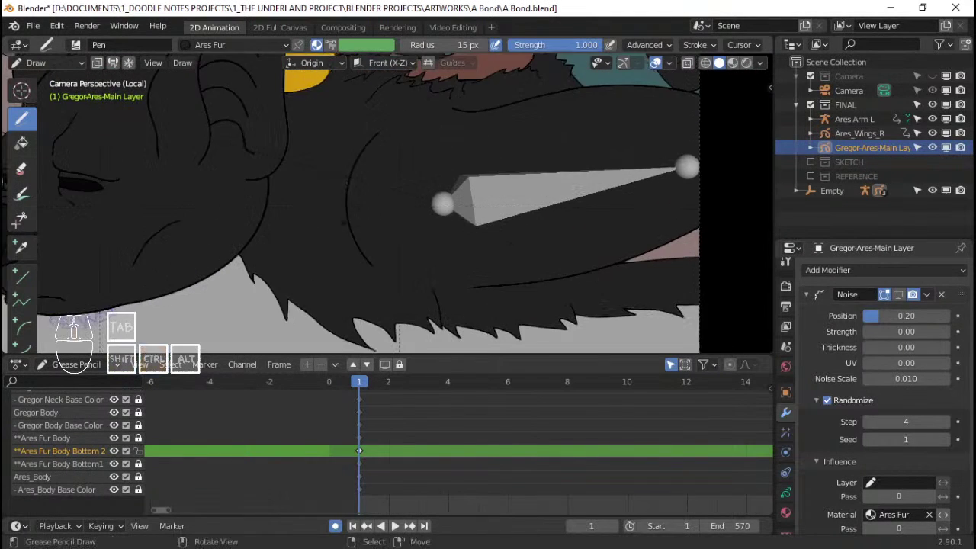
ctrl+middle_drag(343, 223, 250, 210)
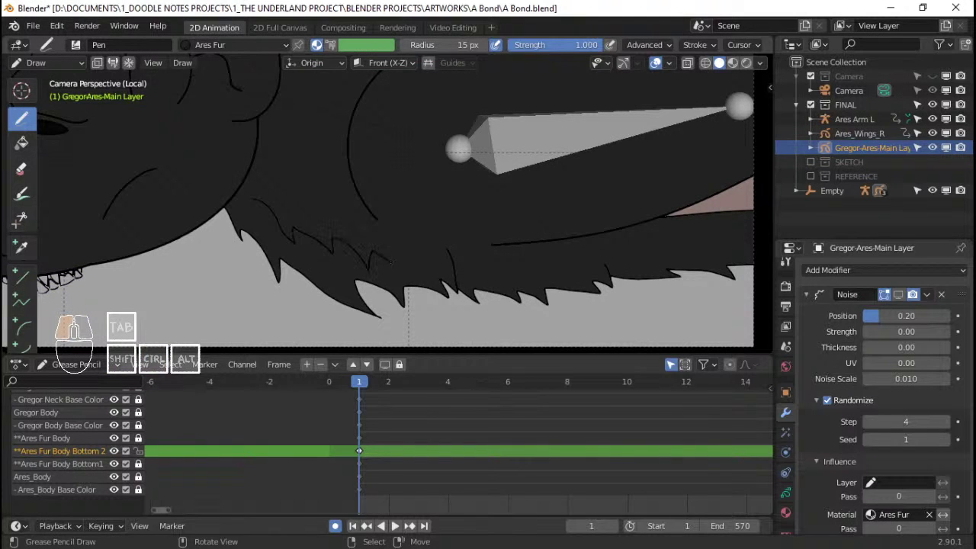
ctrl+middle_drag(456, 225, 418, 247)
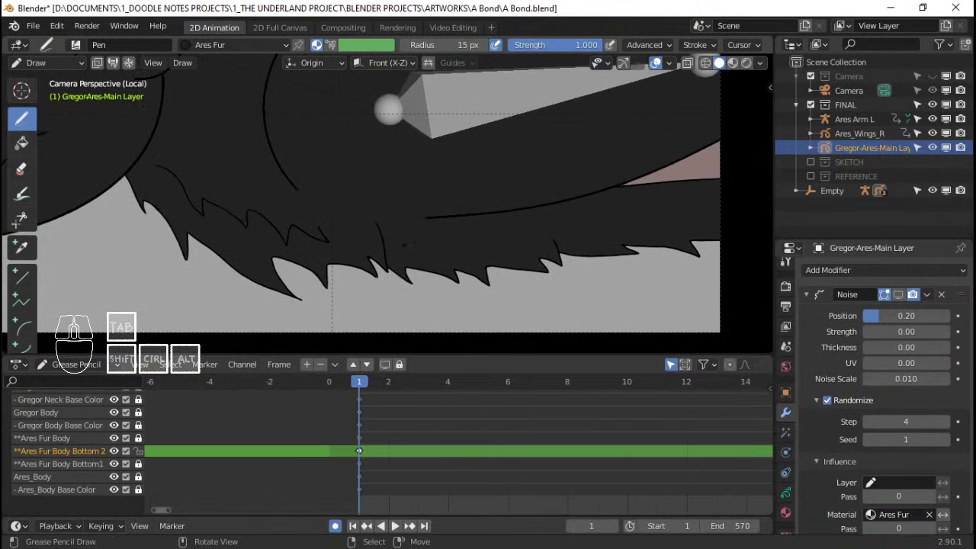
key(ctrl+z)
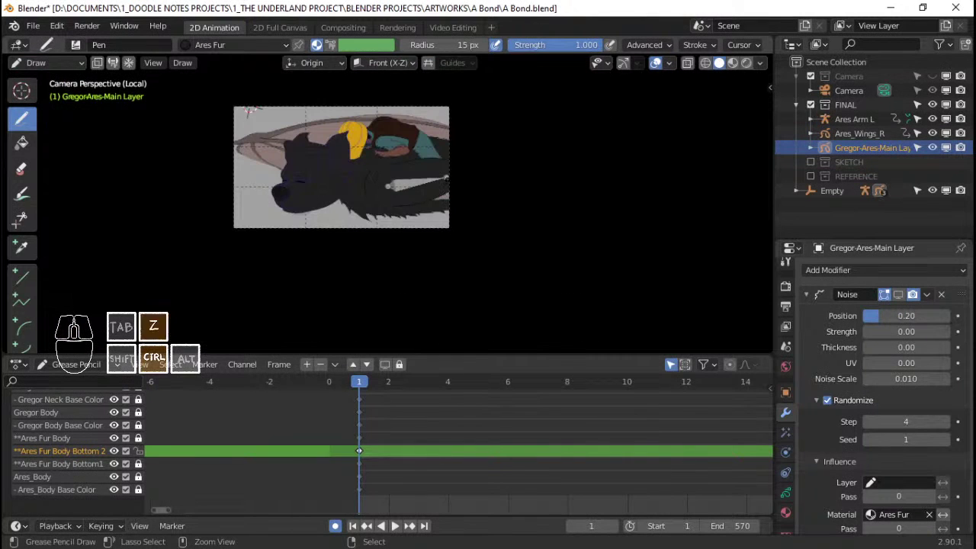
Step: Review the chest and belly fur through the camera and save the file
ctrl+middle_drag(389, 115, 389, 113)
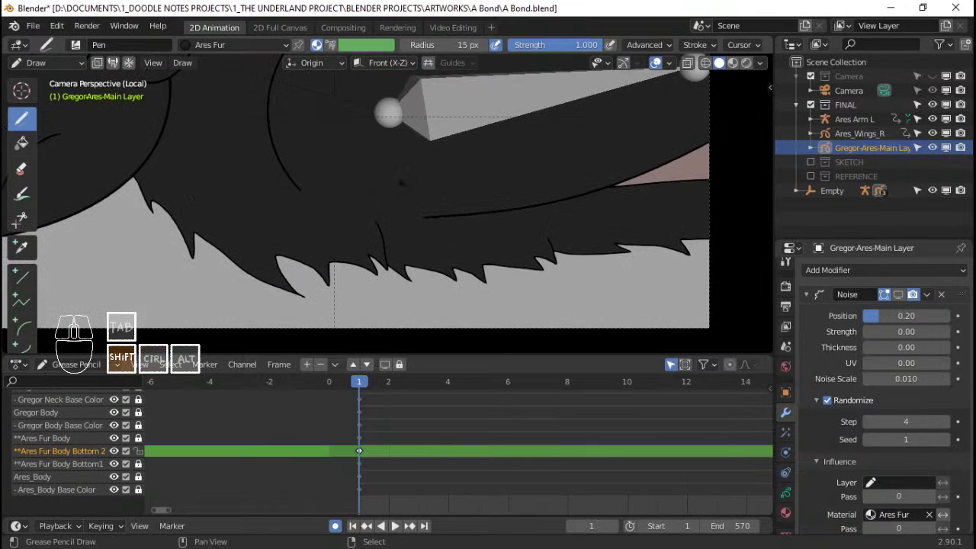
shift+middle_drag(400, 183, 432, 215)
scroll(373, 209, down, 2)
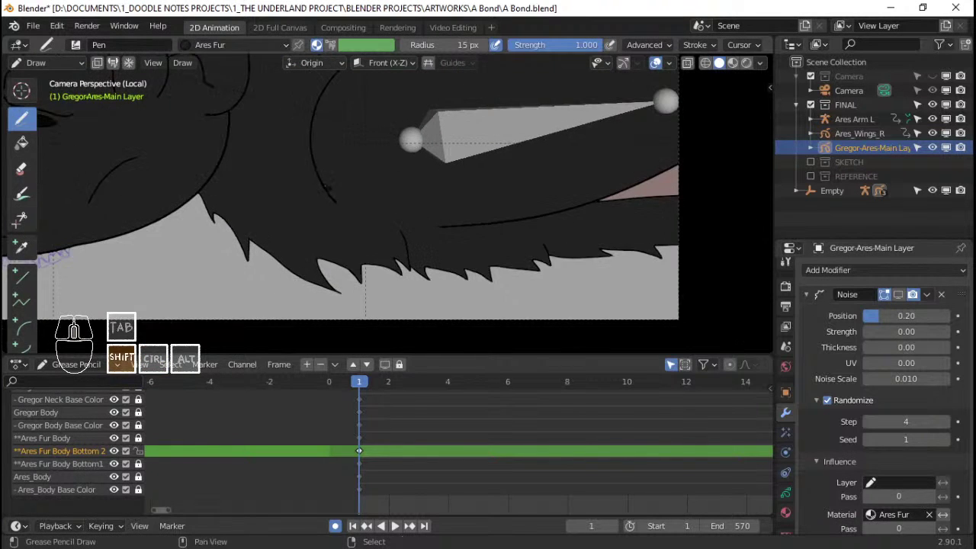
key(ctrl+s)
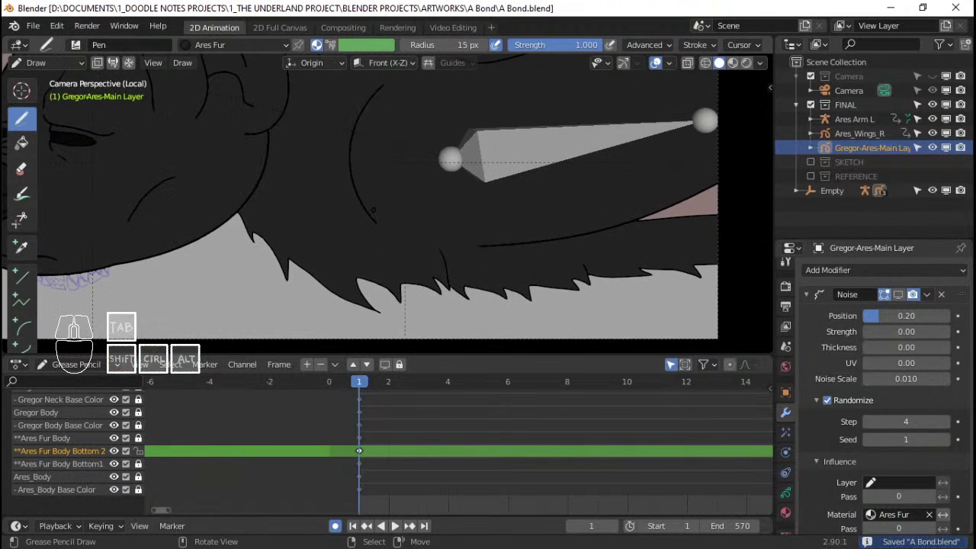
scroll(364, 216, down, 3)
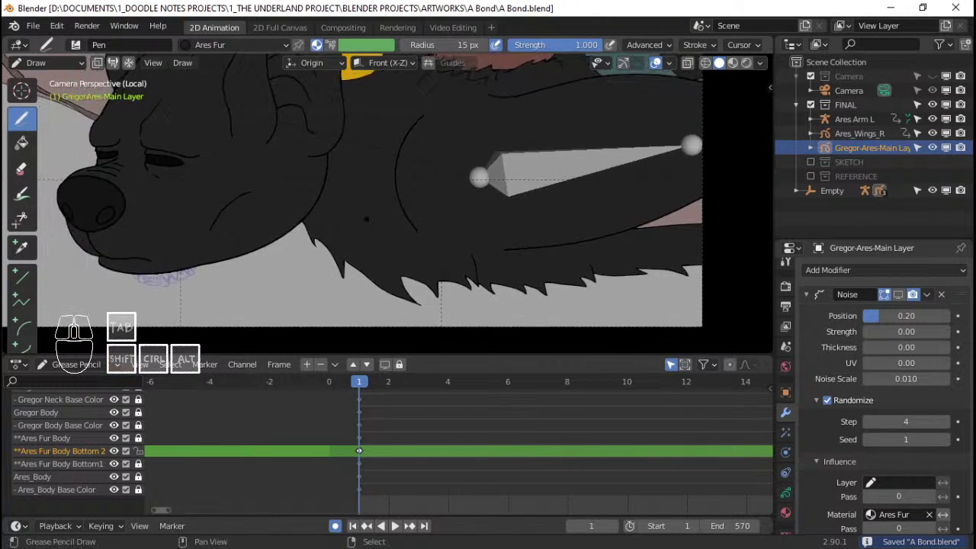
Step: Switch the fur drawing to Edit Mode and advance the timeline to frame 3
scroll(364, 216, up, 2)
key(ctrl+Tab)
scroll(396, 228, up, 3)
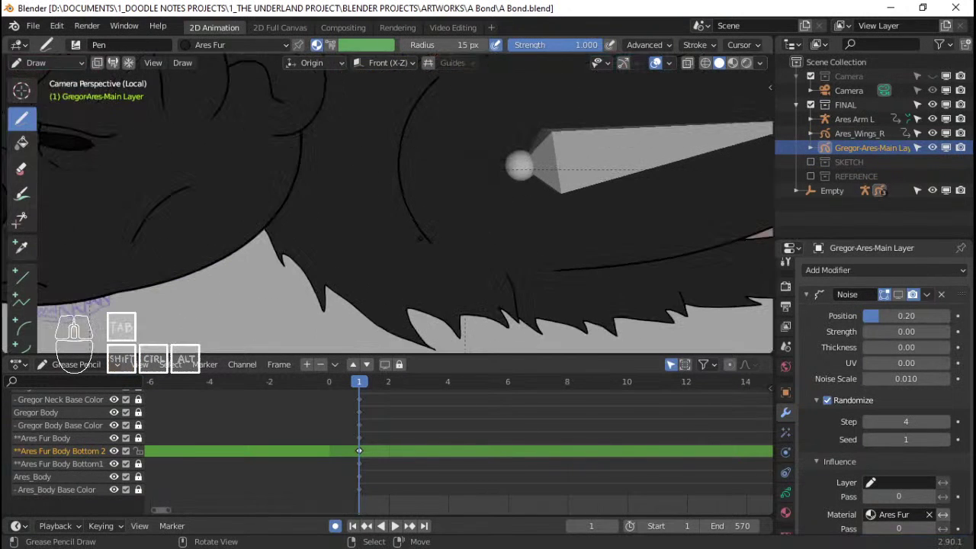
key(Tab)
shift+middle_drag(485, 296, 441, 237)
scroll(441, 237, up, 2)
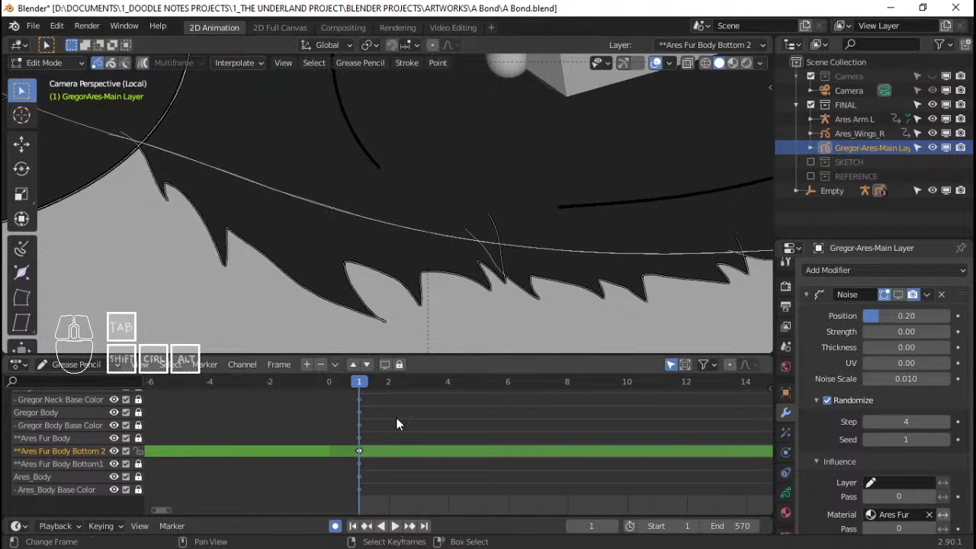
key(Right)
key(Right)
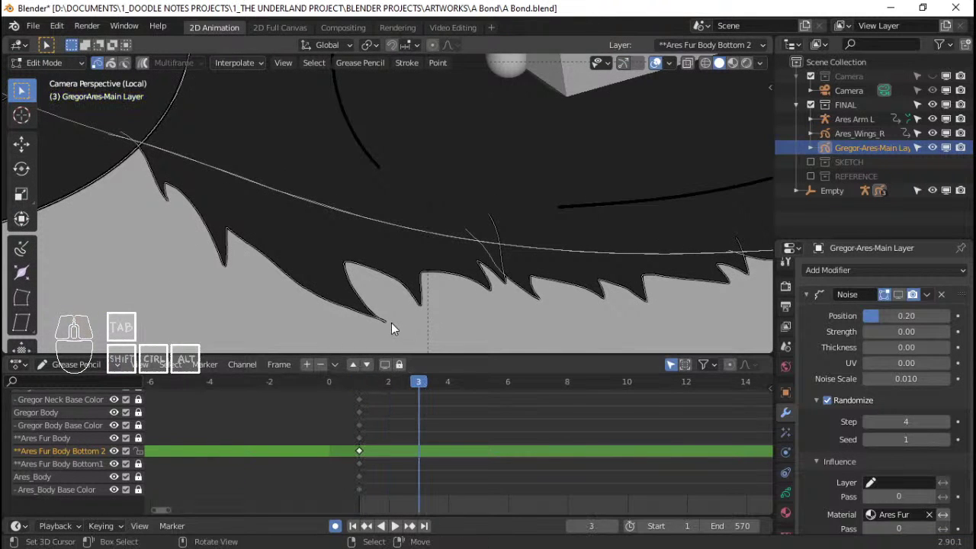
shift+middle_drag(391, 323, 437, 268)
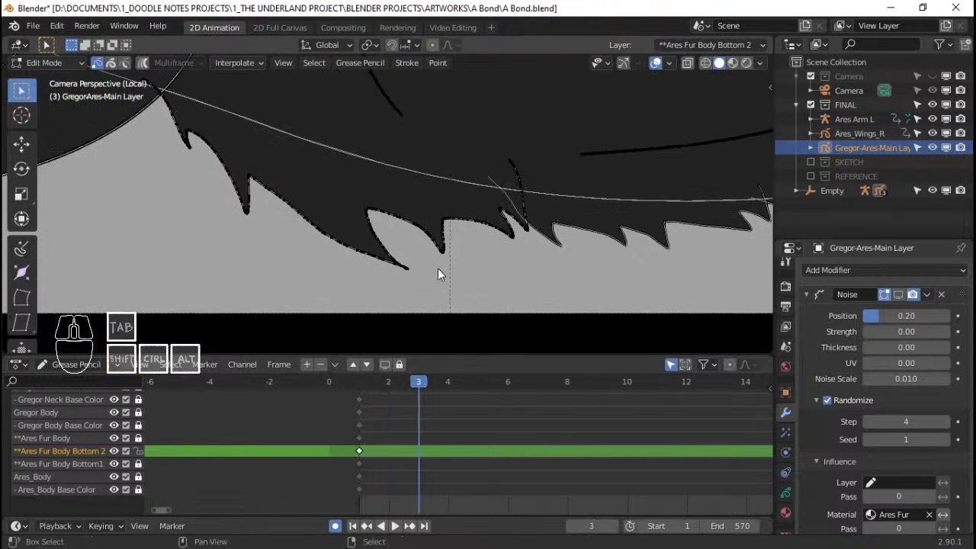
Step: Shift the tip of the longest chest fur spike slightly at frame 3 and turn on proportional editing with Smooth falloff
click(785, 492)
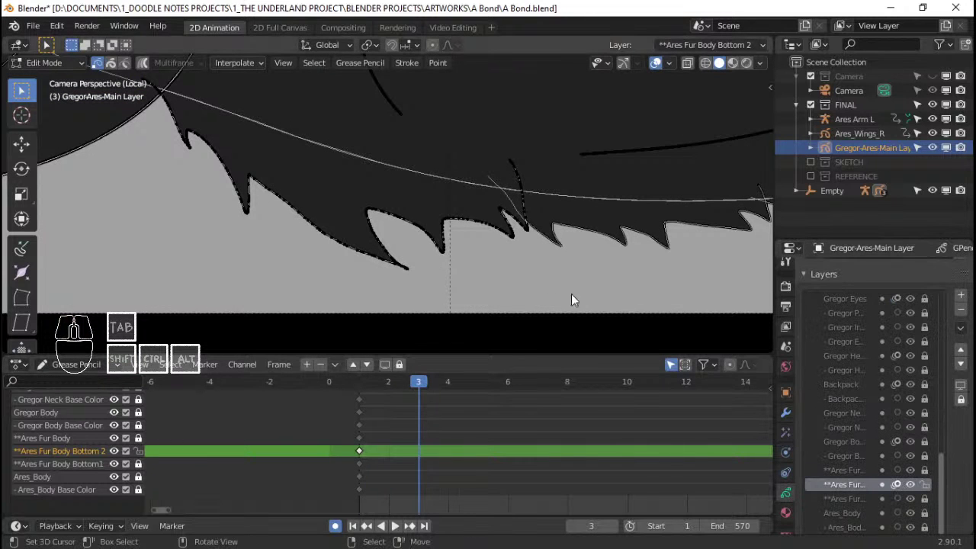
scroll(378, 247, up, 2)
scroll(429, 298, up, 1)
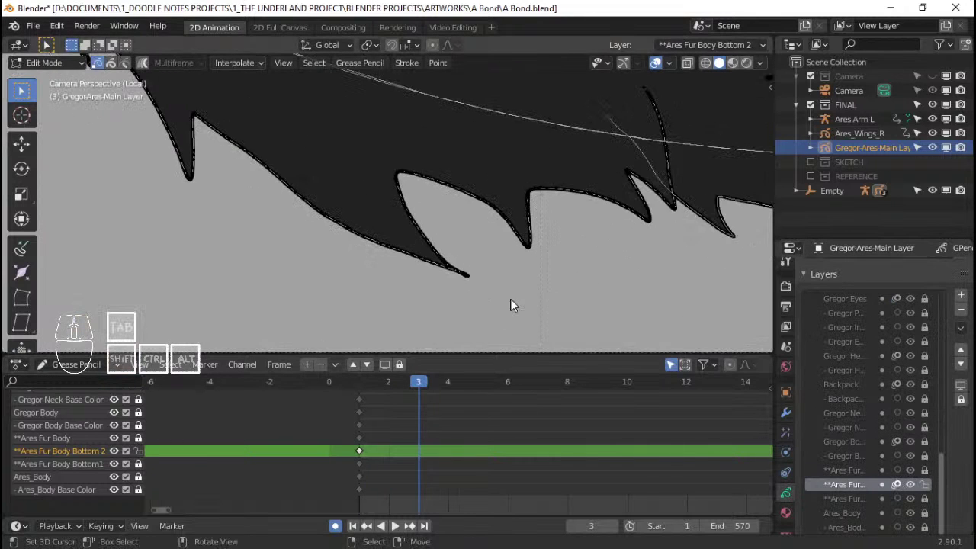
key(r)
click(545, 263)
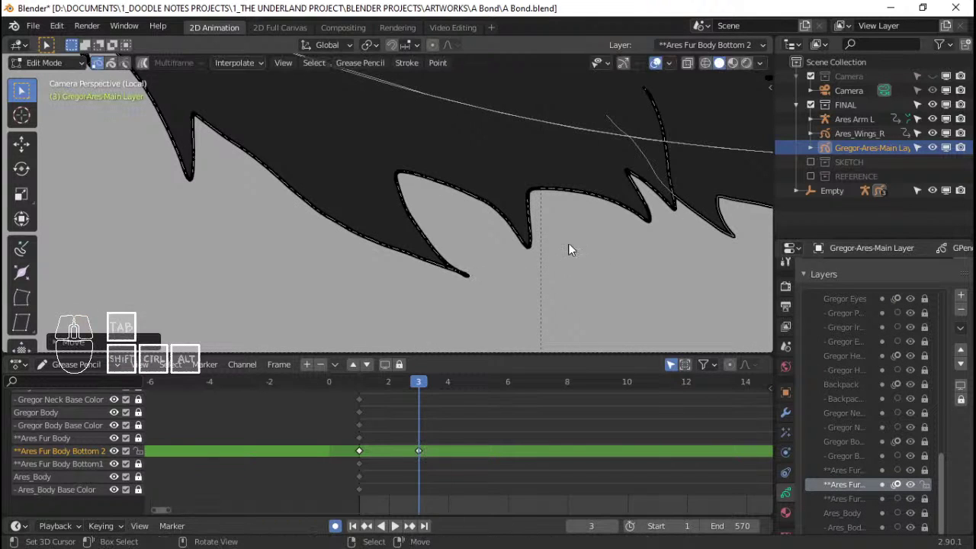
click(439, 45)
click(452, 45)
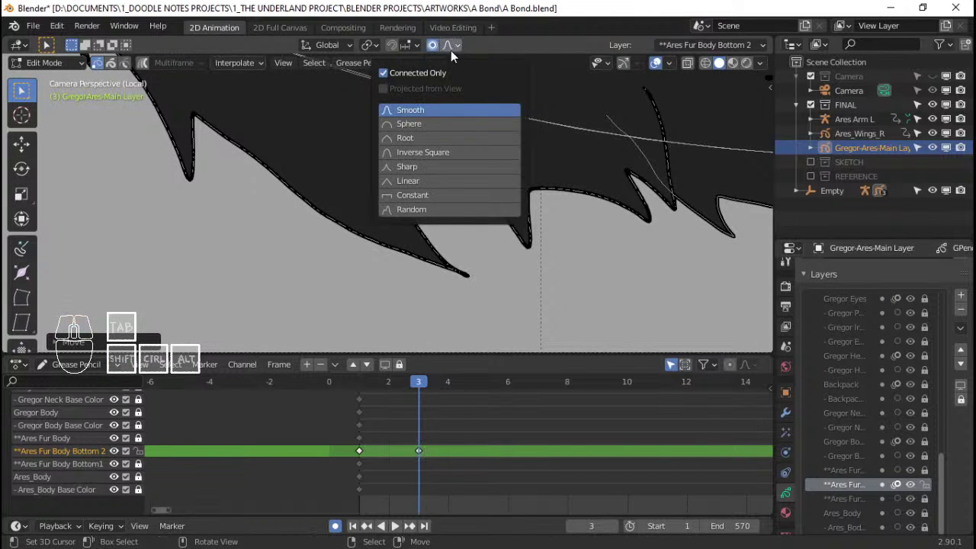
Step: Bend the longest chest fur spike by rotating and moving its tip slightly upward with a widened proportional influence
key(r)
scroll(602, 233, down, 6)
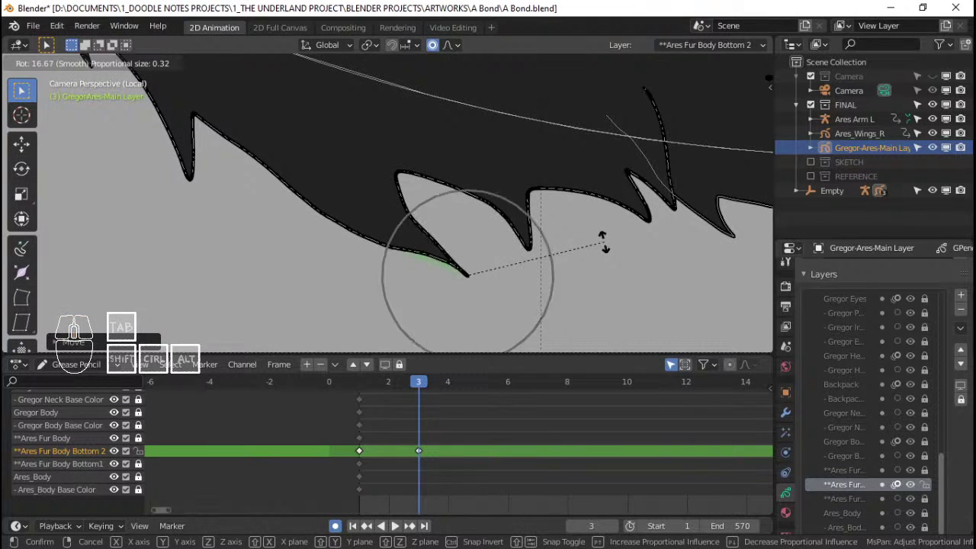
scroll(602, 243, down, 1)
click(605, 239)
key(r)
scroll(606, 238, down, 1)
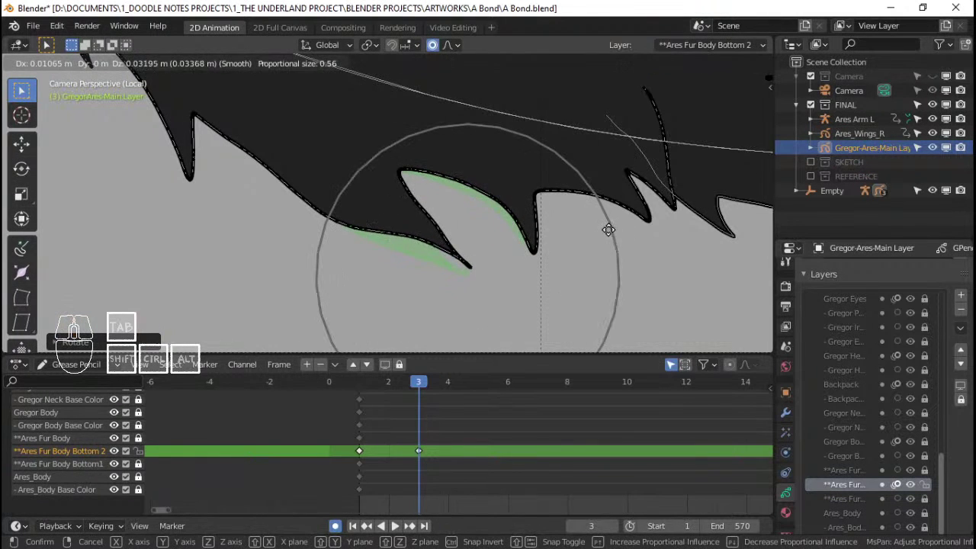
scroll(608, 236, down, 1)
click(608, 237)
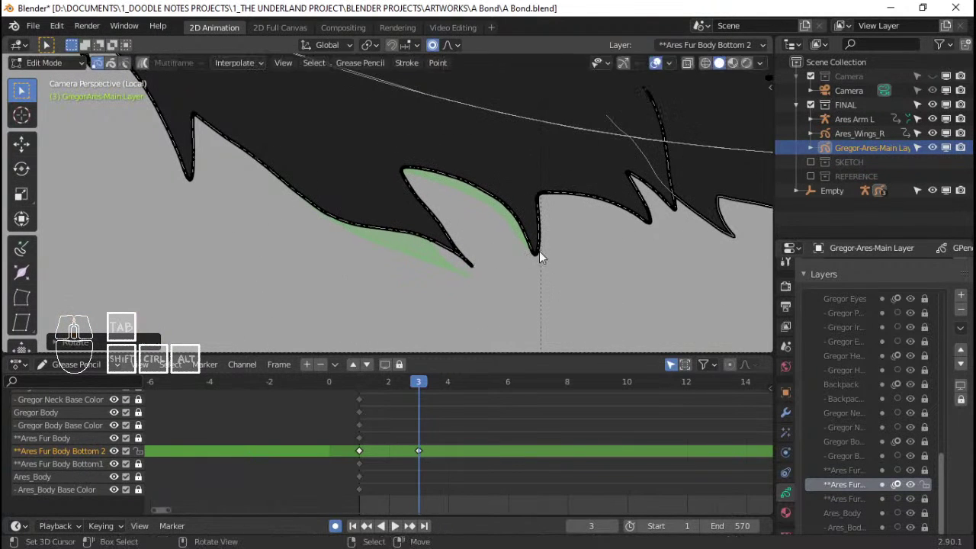
Step: Rotate the tip of the fur spike just behind the longest chest spike at frame 3, using a reduced proportional influence
key(r)
scroll(616, 224, up, 6)
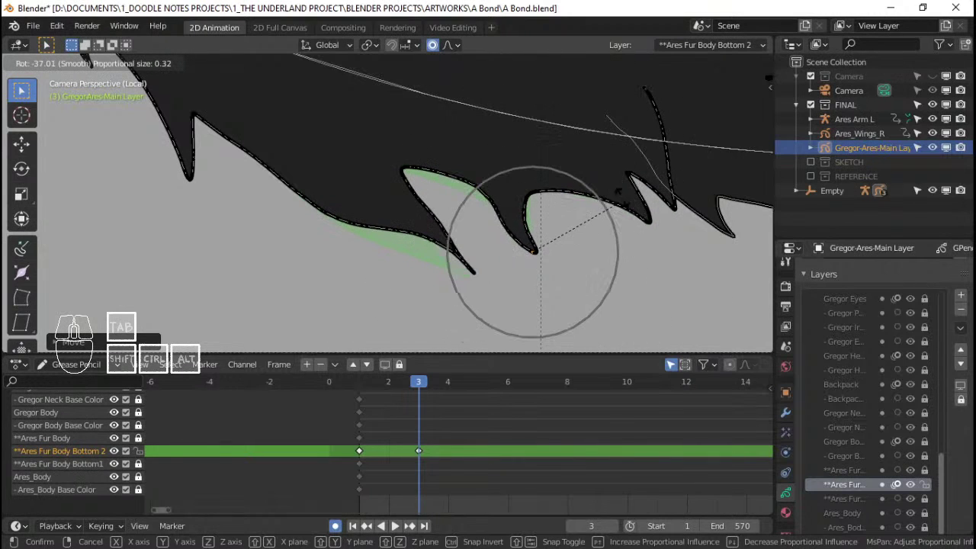
scroll(638, 172, up, 6)
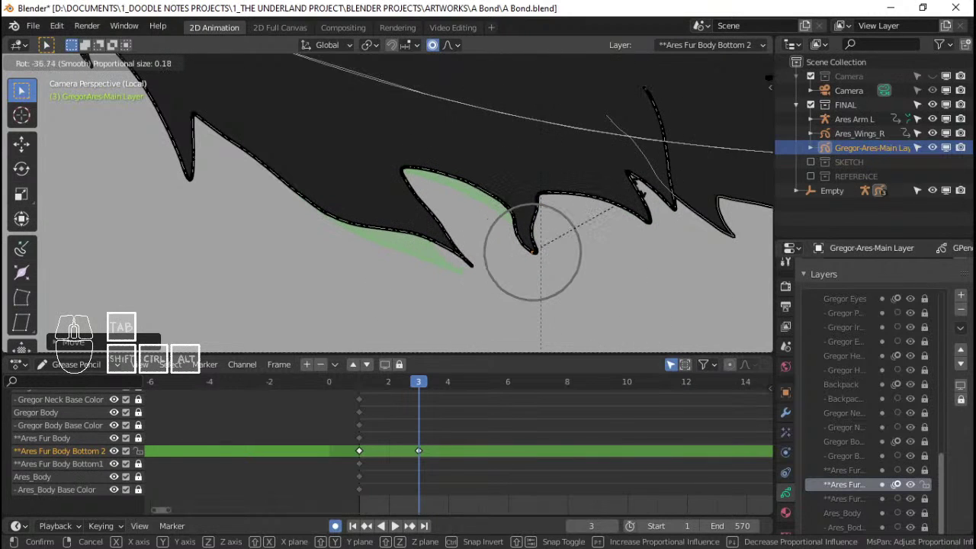
click(650, 181)
Step: Bend the next small spike toward the tail by rotating and moving its tip, widening the proportional size to 0.47
key(r)
scroll(645, 222, down, 4)
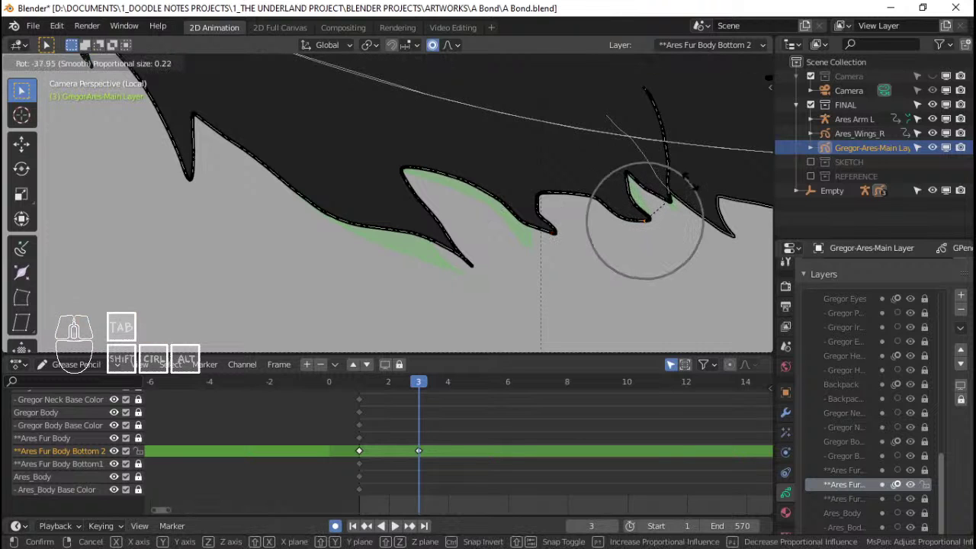
scroll(690, 166, down, 3)
key(g)
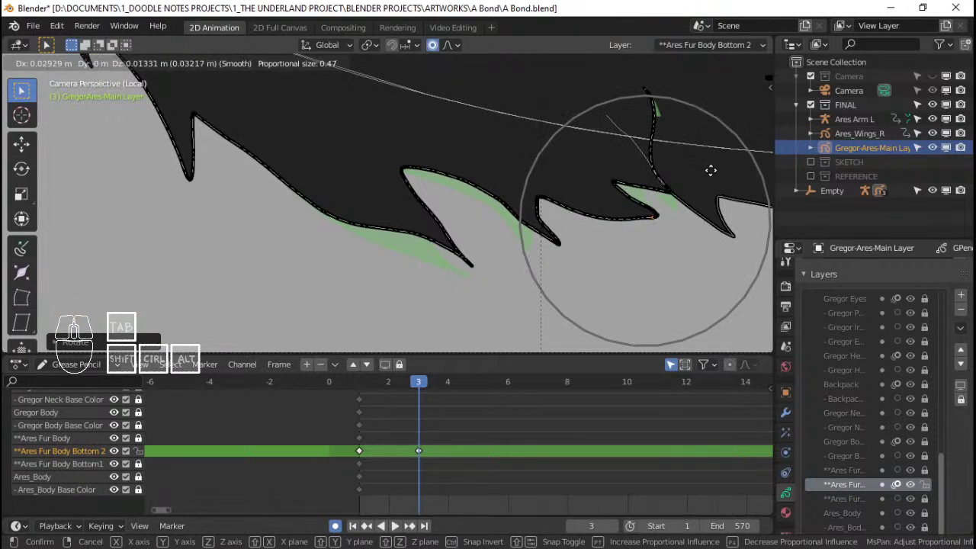
click(719, 165)
Step: Sway the two chest spikes nearest the neck toward the tail at frame 3 by rotating and moving their tips
scroll(436, 206, up, 5)
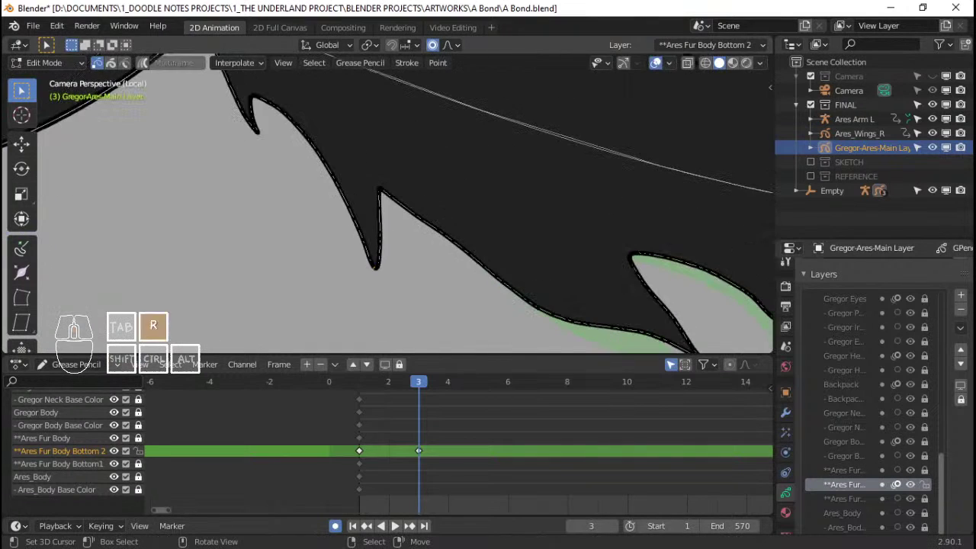
key(r)
key(g)
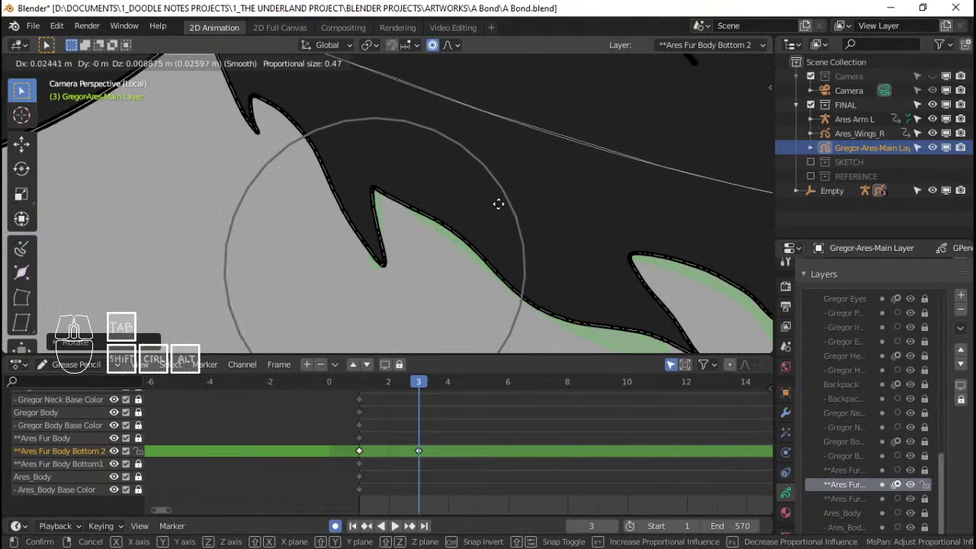
click(408, 190)
scroll(350, 217, down, 2)
key(g)
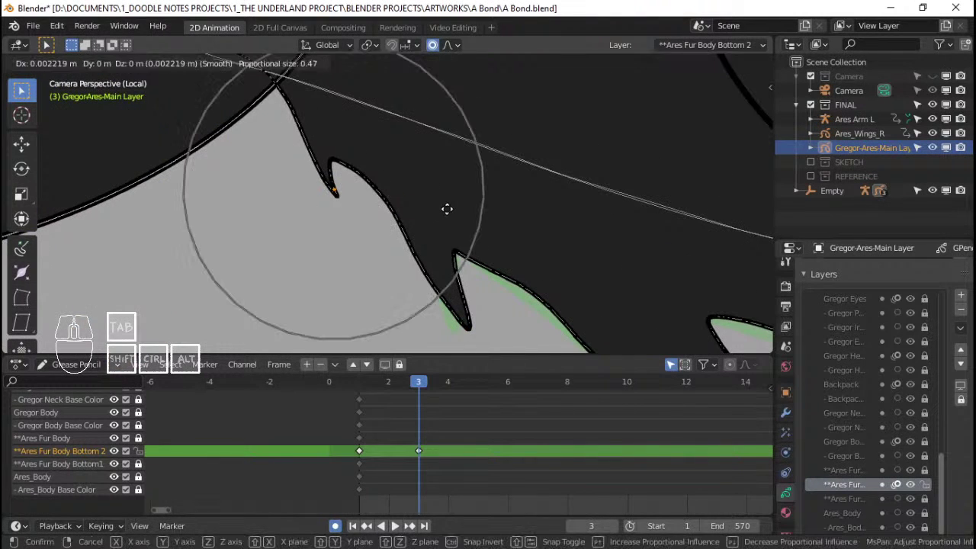
key(r)
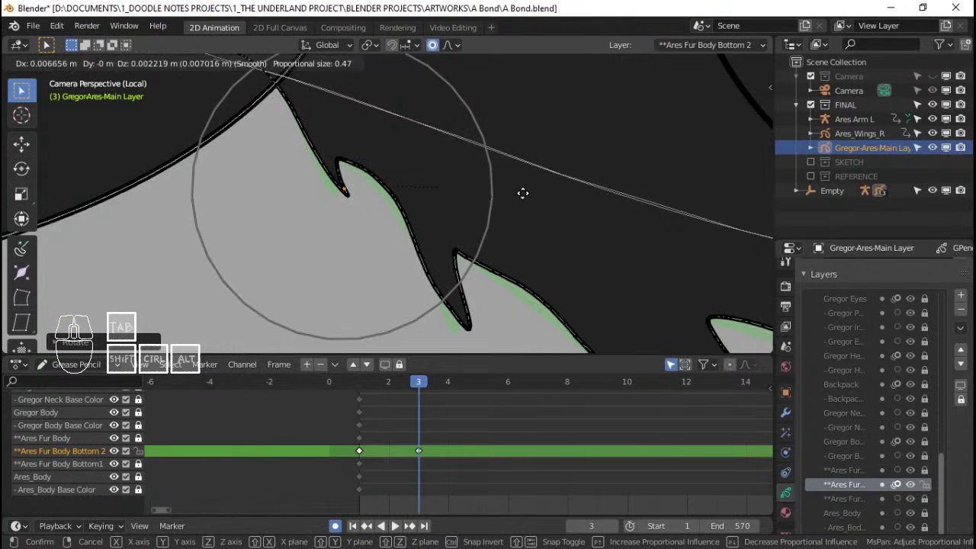
click(642, 191)
Step: Bend the first belly spikes behind the stroke overlap toward the tail at frame 3 by rotating and moving their tips
scroll(641, 258, down, 3)
right_click(503, 269)
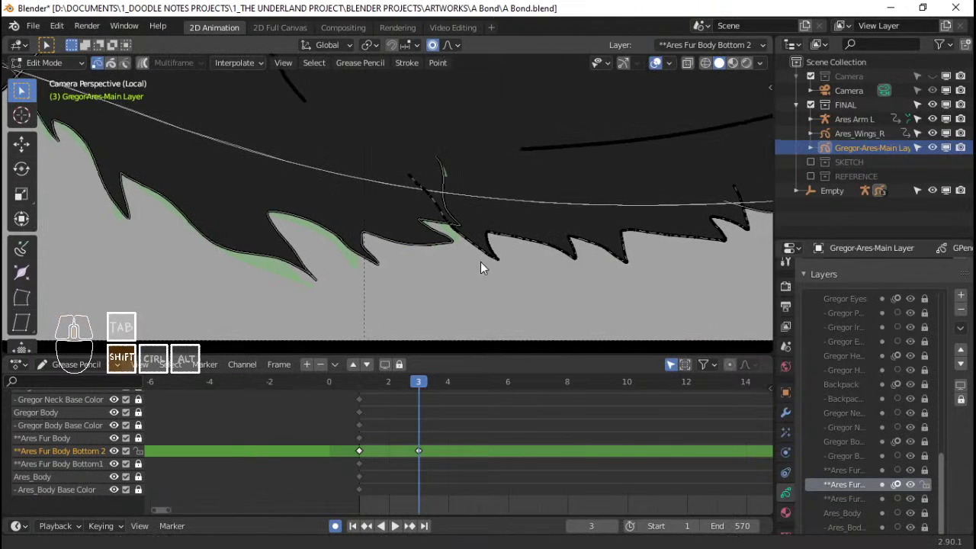
shift+middle_drag(480, 262, 419, 261)
key(g)
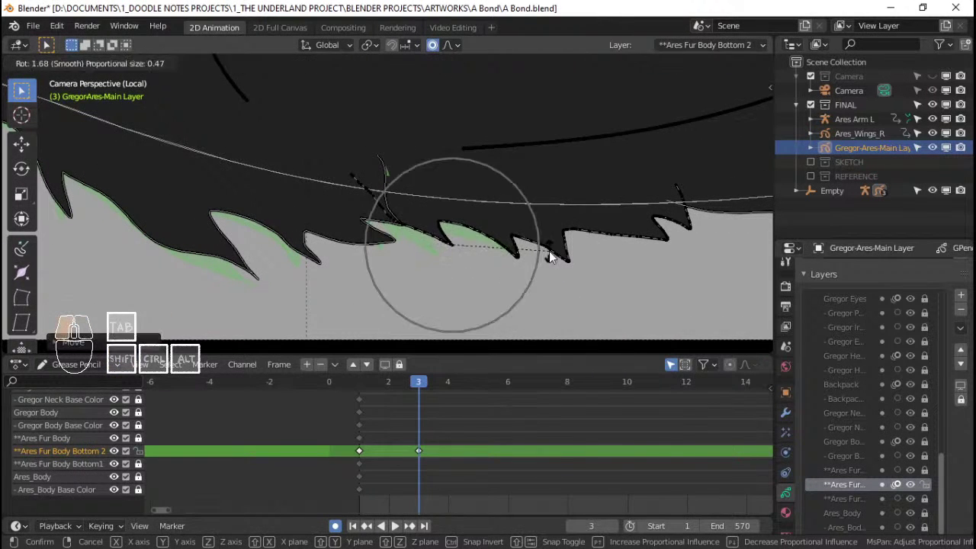
click(588, 261)
key(r)
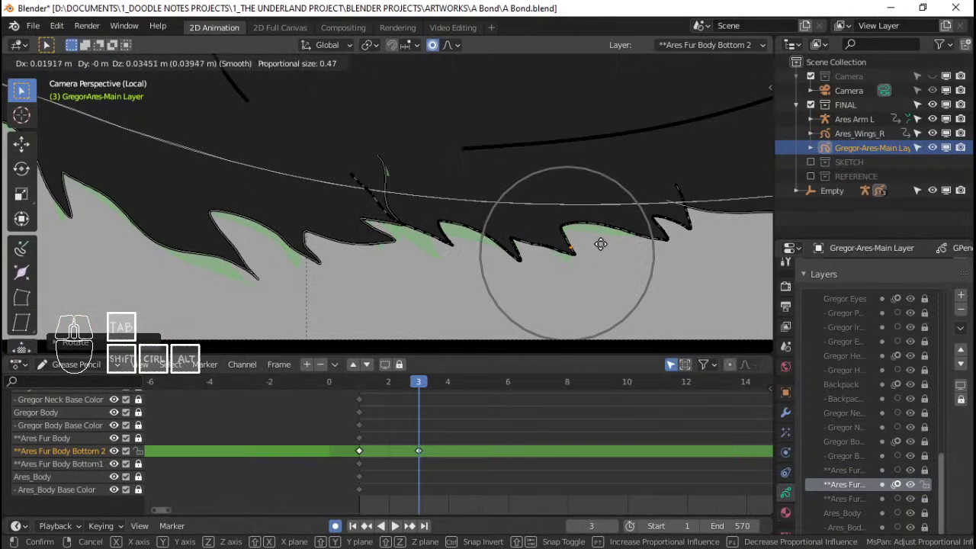
click(633, 242)
key(r)
click(718, 243)
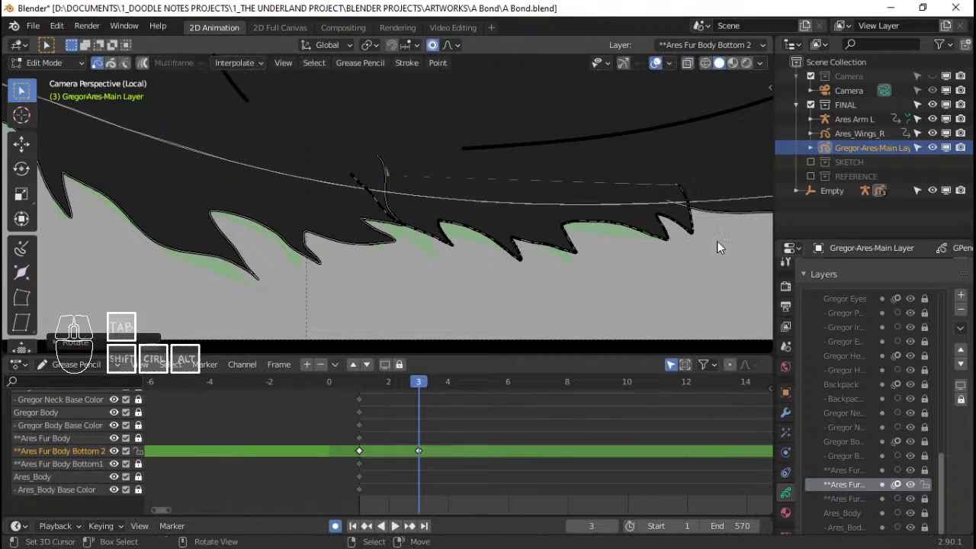
Step: Rotate the rearmost belly spikes of the fur stroke at frame 3 and move them slightly up toward the tail
key(r)
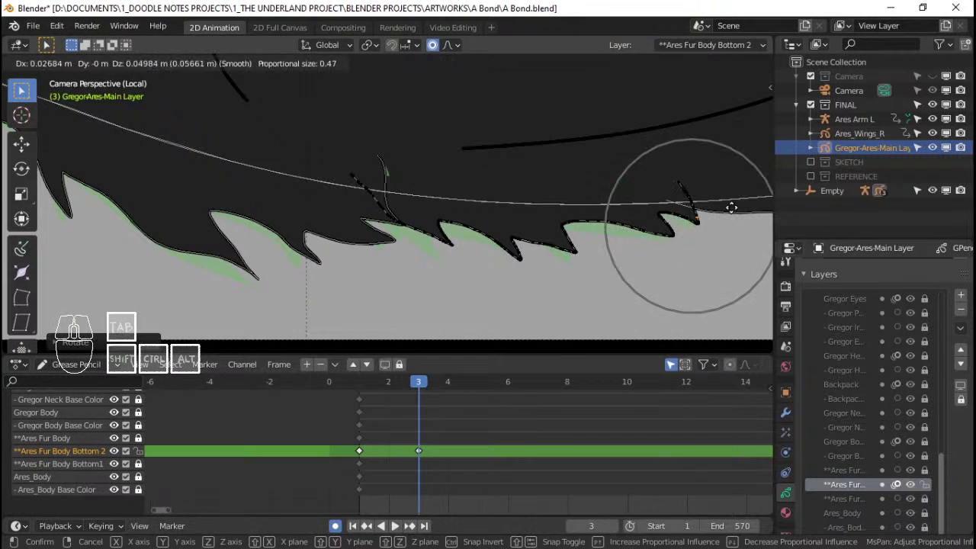
scroll(726, 214, up, 1)
click(728, 207)
key(r)
click(732, 206)
scroll(600, 209, down, 2)
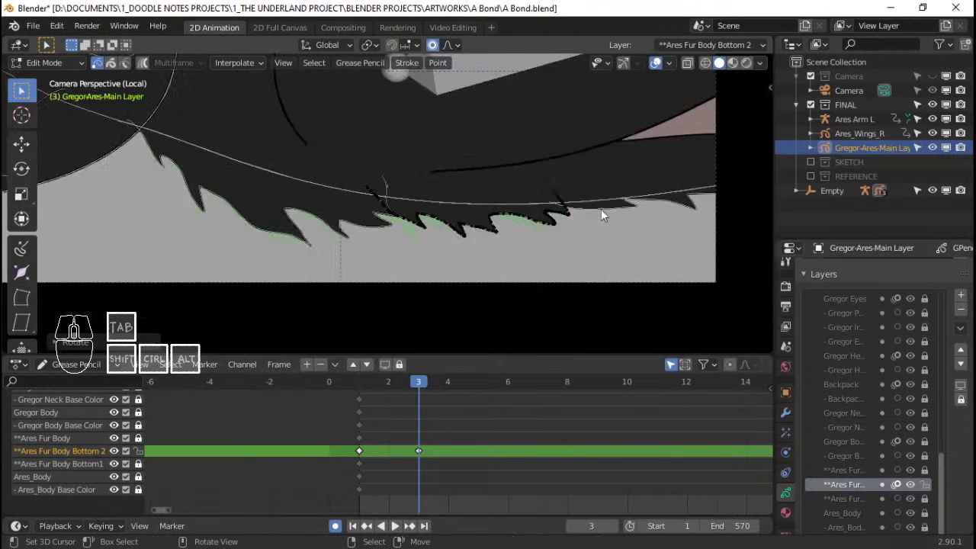
Step: Advance to frame 5 and rotate and move the tip of the spike nearest the neck, with proportional size 0.68
key(a)
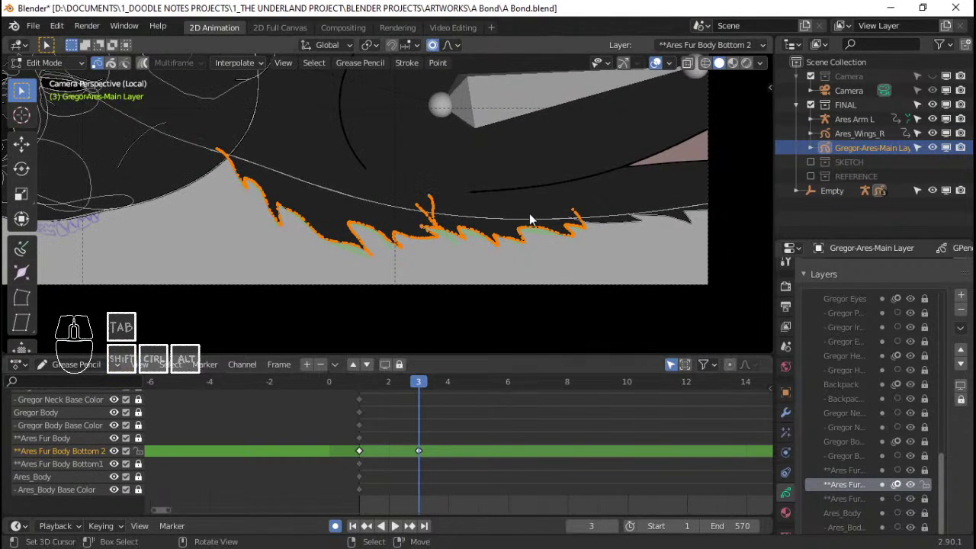
key(Right)
key(Right)
scroll(455, 204, up, 3)
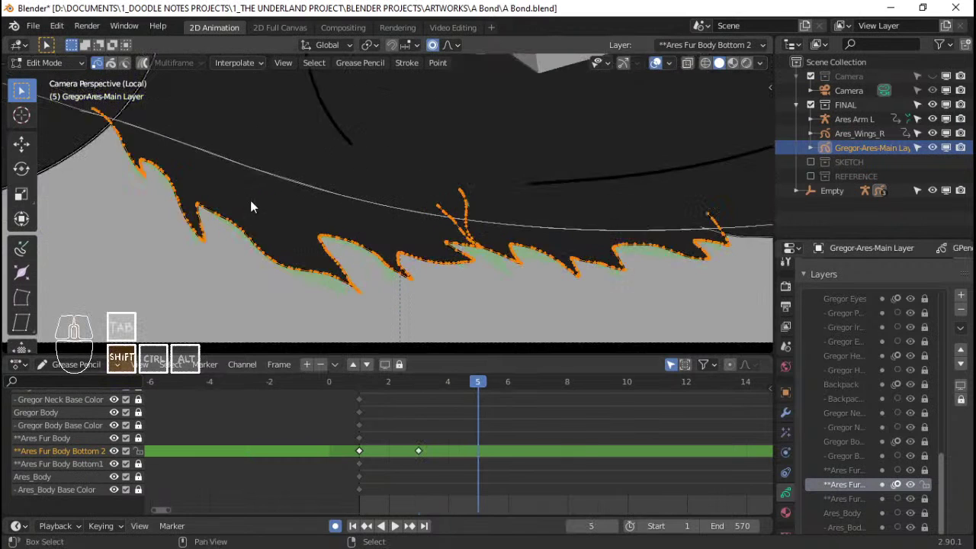
click(272, 204)
key(r)
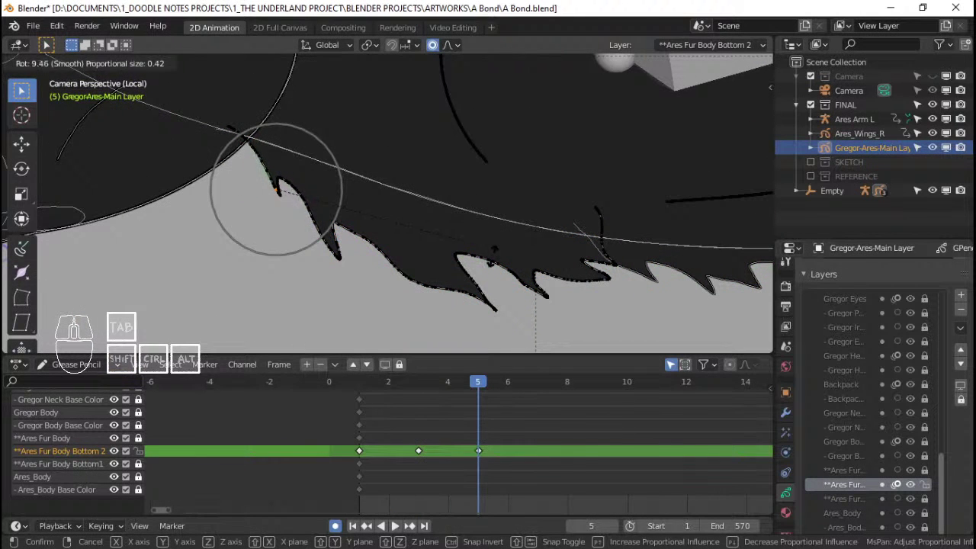
scroll(474, 263, down, 5)
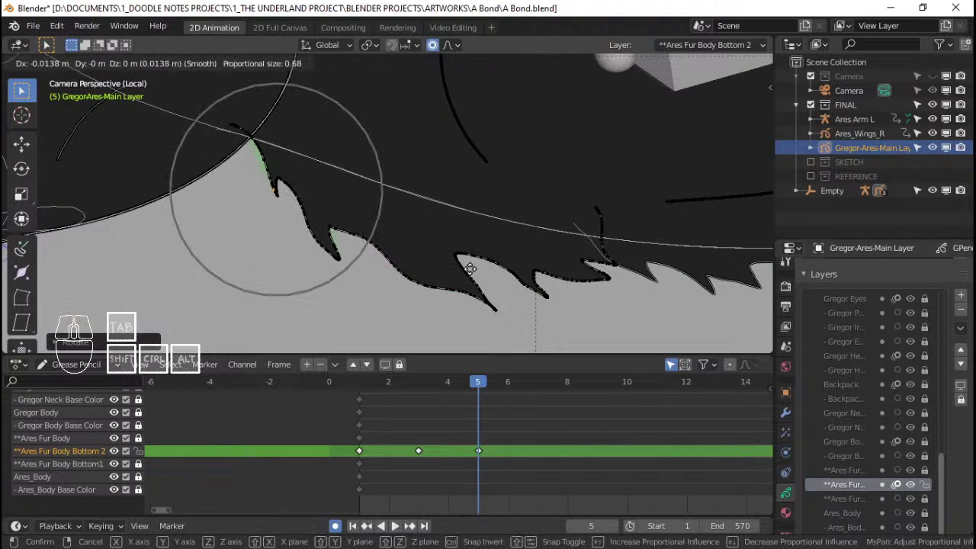
click(382, 273)
Step: Rotate the tip of the second chest spike from the neck at frame 5
click(343, 265)
key(r)
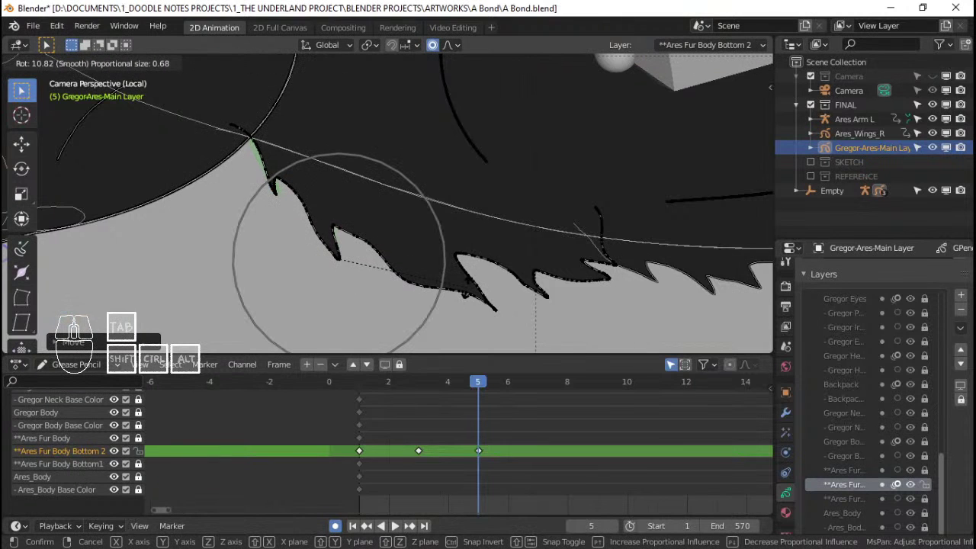
scroll(453, 305, up, 1)
click(429, 329)
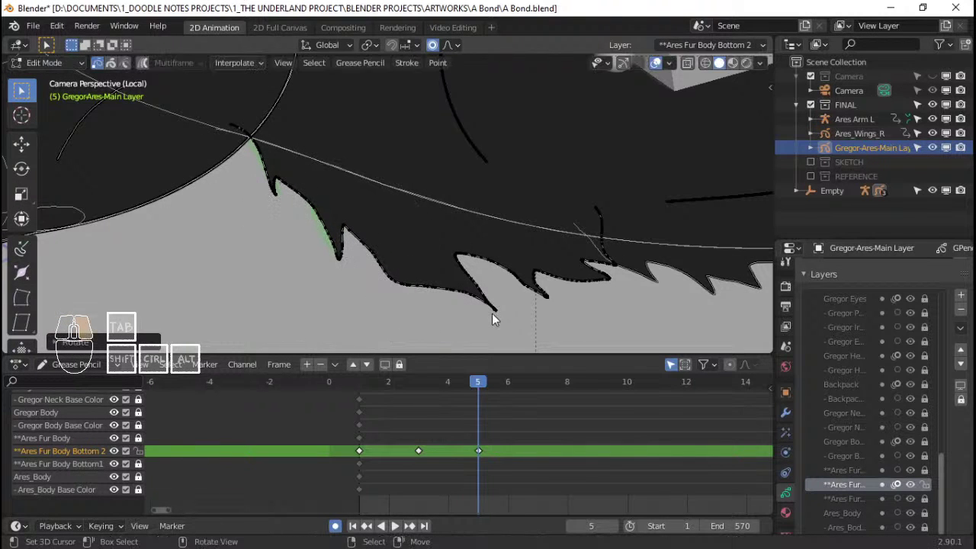
Step: Curl the longest chest spike strongly toward the tail at frame 5 by rotating its tip and moving it slightly up
click(496, 309)
key(r)
scroll(561, 305, down, 3)
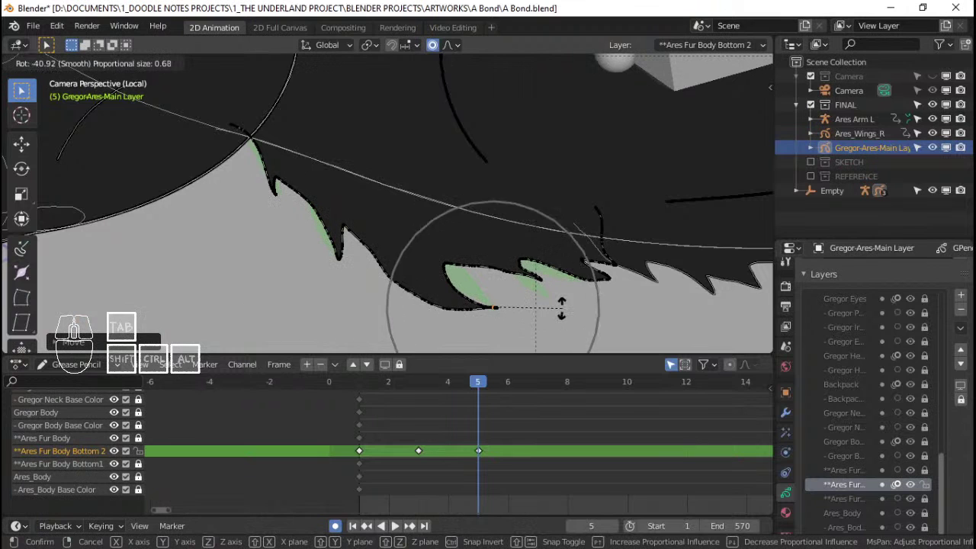
click(570, 301)
key(g)
click(576, 300)
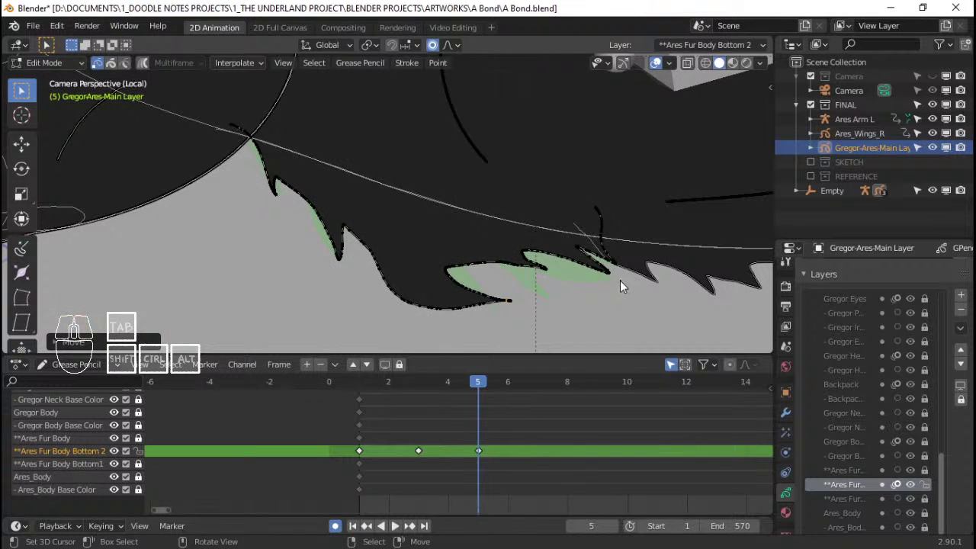
Step: Move the rear end of the chest fur stroke slightly at frame 5, near its overlap with the belly stroke
click(610, 255)
key(g)
click(612, 228)
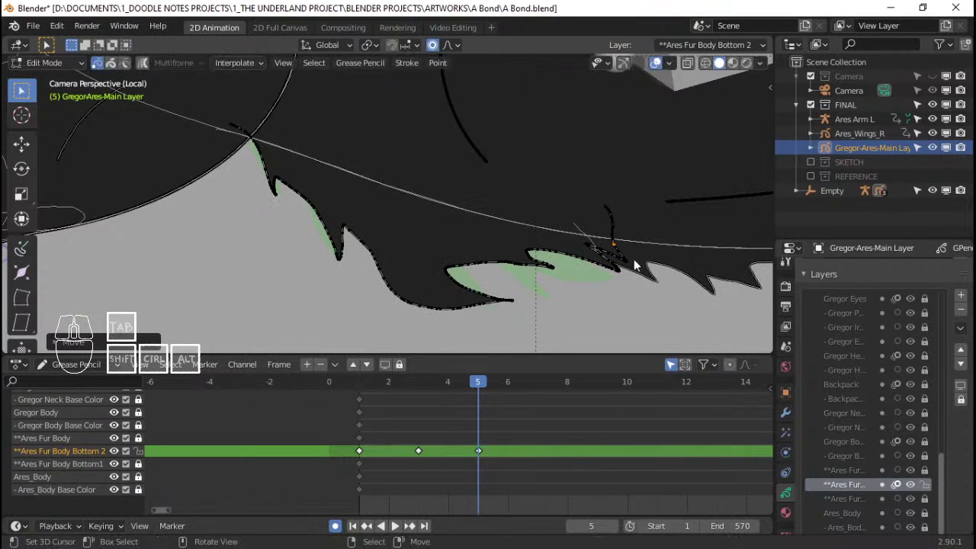
Step: Reshape the front three spikes of the belly fur stroke at frame 5 by moving and rotating their points
right_click(644, 276)
shift+middle_drag(679, 277, 585, 272)
key(g)
click(593, 265)
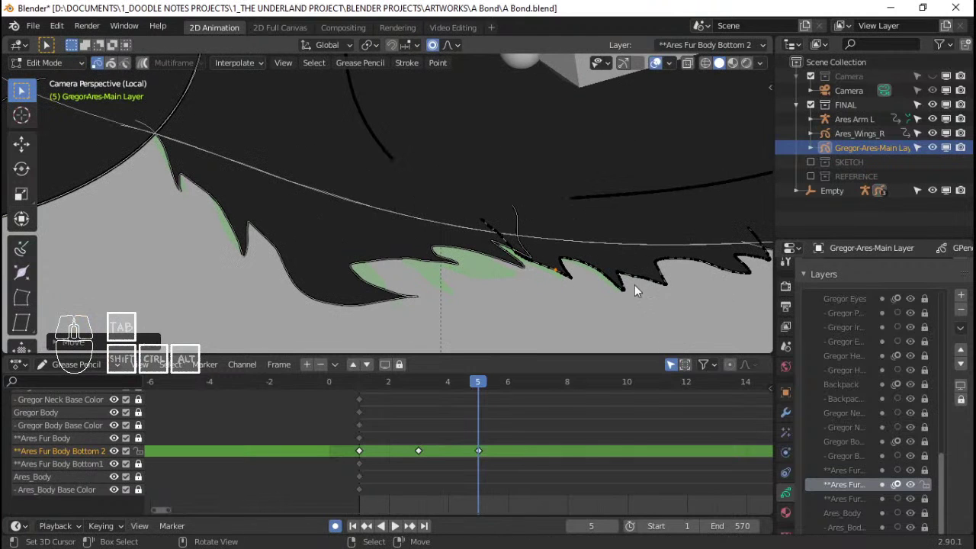
key(r)
click(659, 299)
click(663, 288)
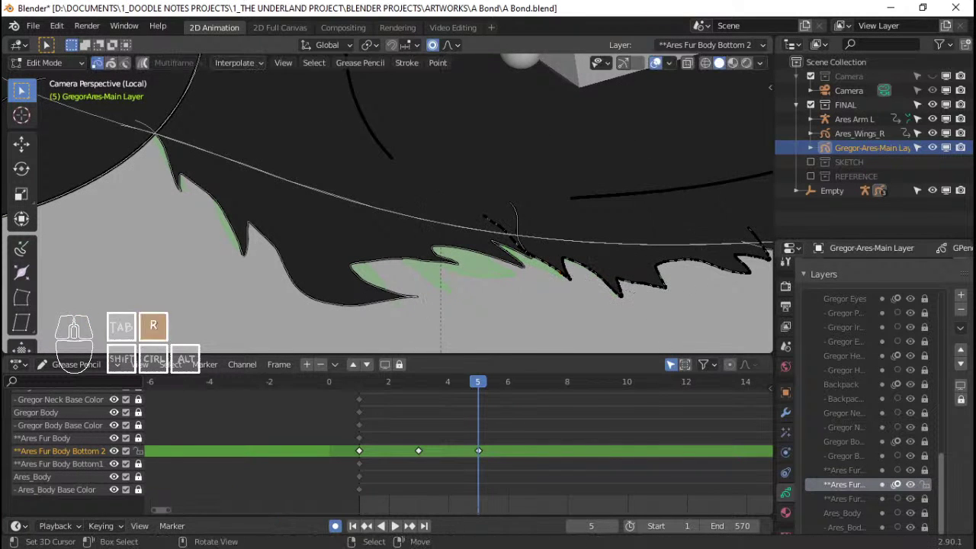
key(r)
click(686, 274)
Step: Rotate and move the last two spikes of the belly fur stroke at frame 5, with proportional size 0.75
shift+middle_drag(686, 274, 597, 269)
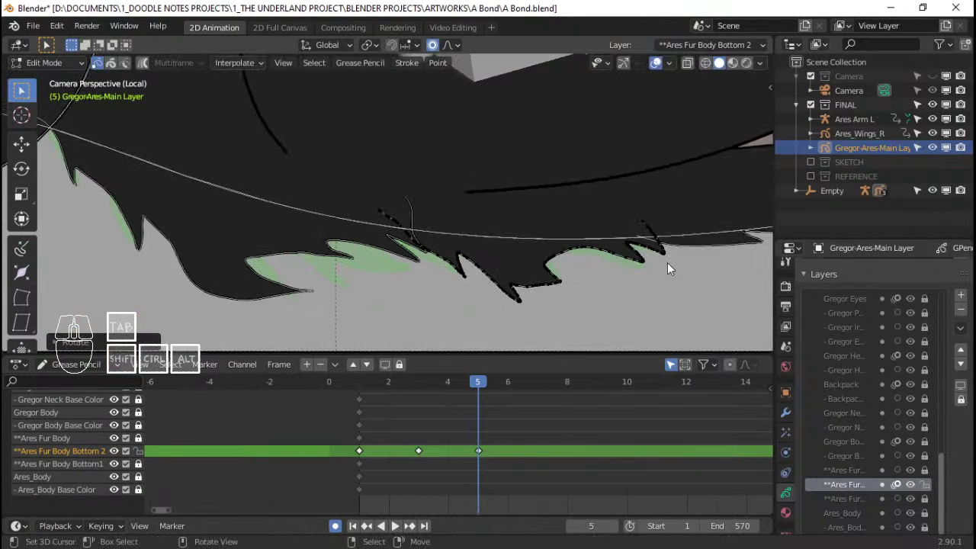
key(g)
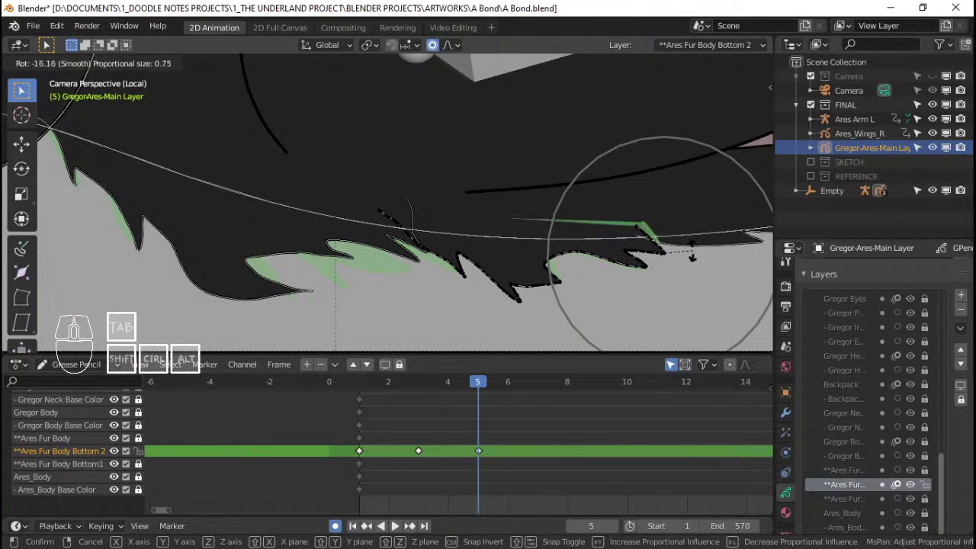
click(693, 249)
scroll(671, 253, down, 2)
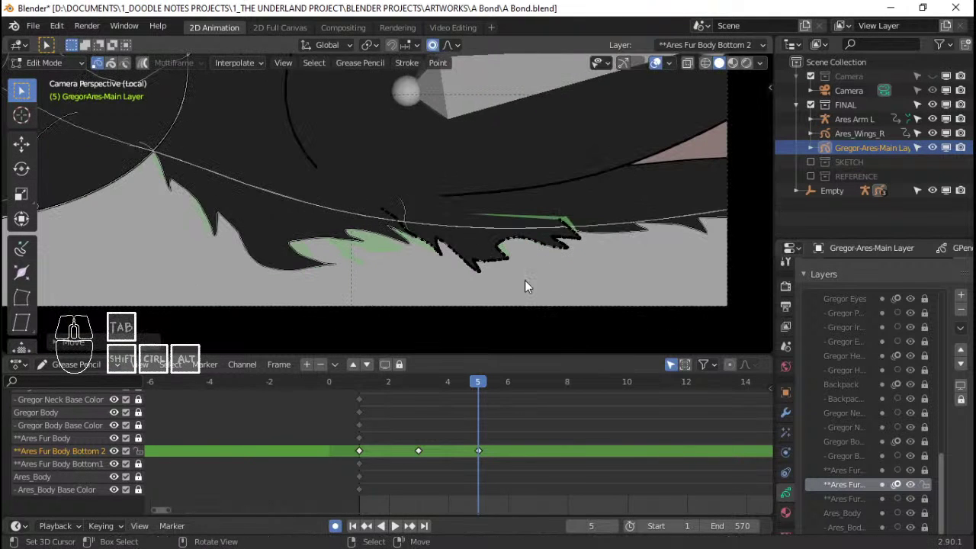
Step: Switch to Draw mode, then play and scrub the animation from frame 1 to check the sway of the fur spikes
key(Tab)
click(358, 408)
key(space)
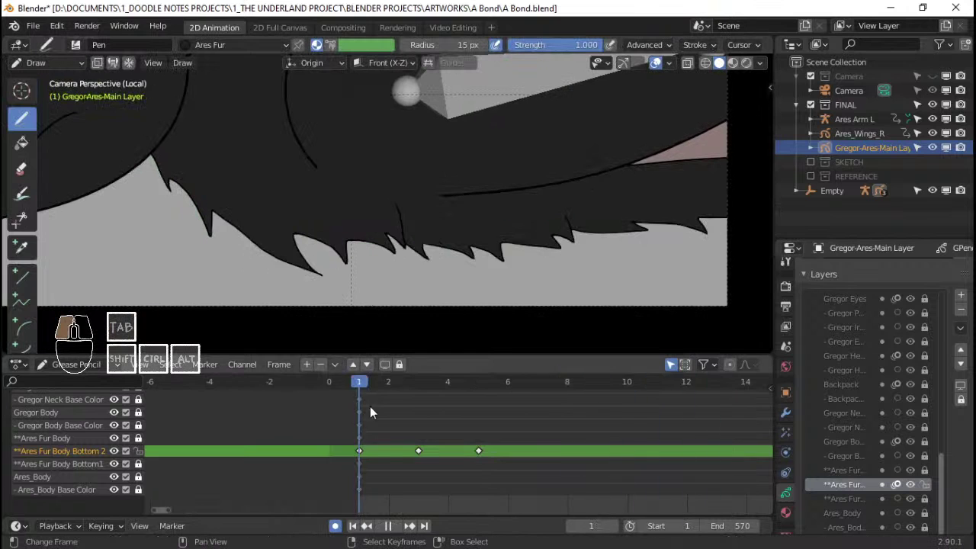
scroll(419, 189, down, 6)
shift+middle_drag(418, 190, 420, 252)
click(356, 419)
key(space)
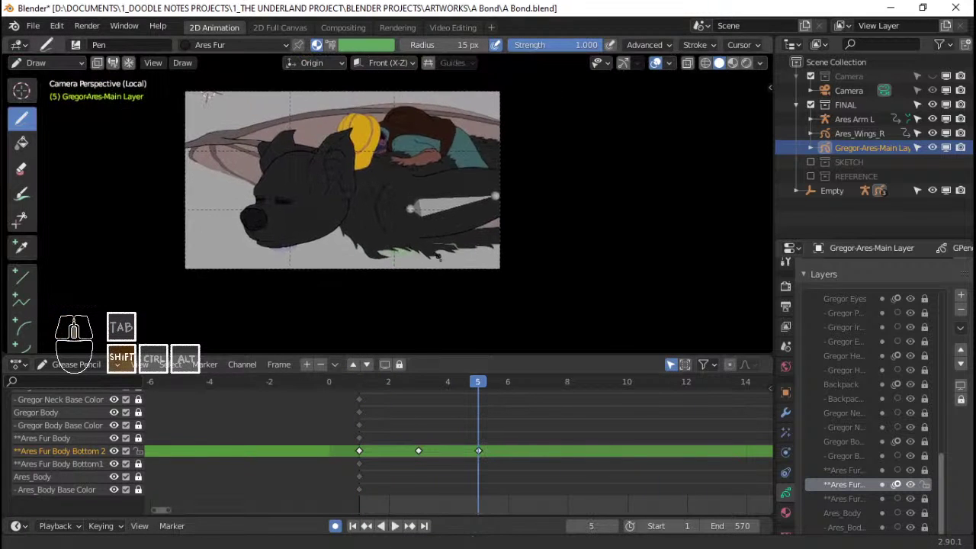
drag(356, 418, 479, 418)
key(space)
scroll(407, 285, up, 6)
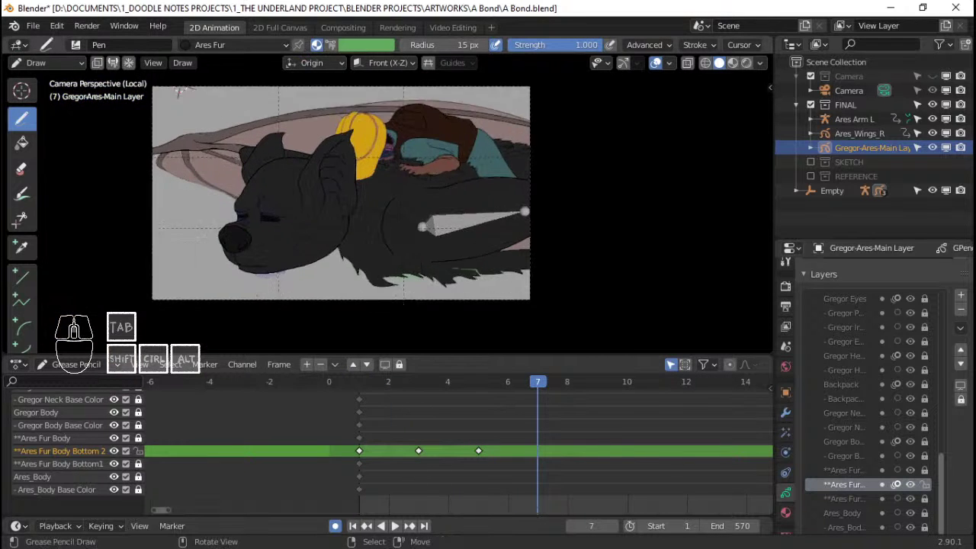
Step: Return to Edit Mode in front view and rotate and nudge the longest chest spike's tip at frame 7
key(Tab)
shift+middle_drag(407, 285, 405, 181)
scroll(405, 181, up, 3)
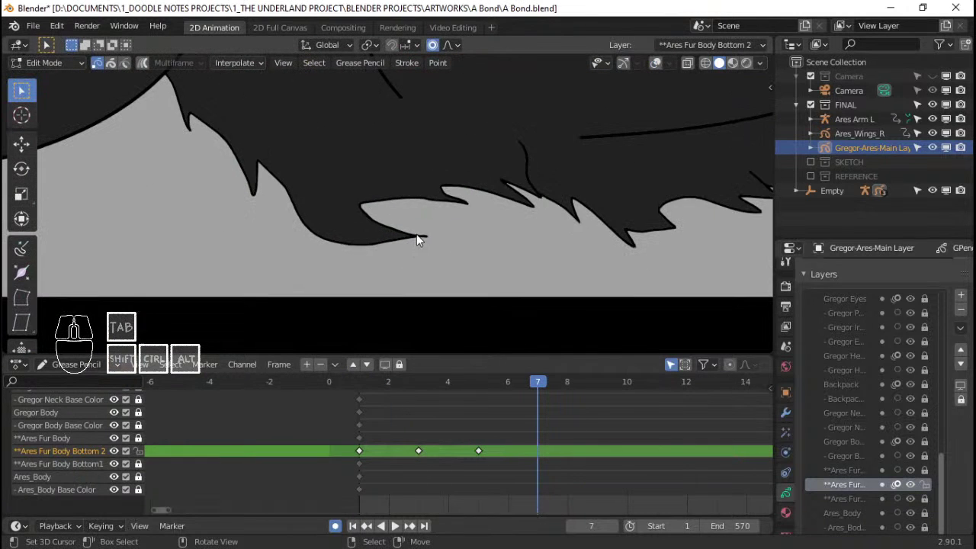
shift+middle_drag(419, 234, 573, 203)
key(KP_1)
scroll(446, 228, up, 5)
scroll(435, 245, up, 3)
key(r)
click(594, 226)
key(g)
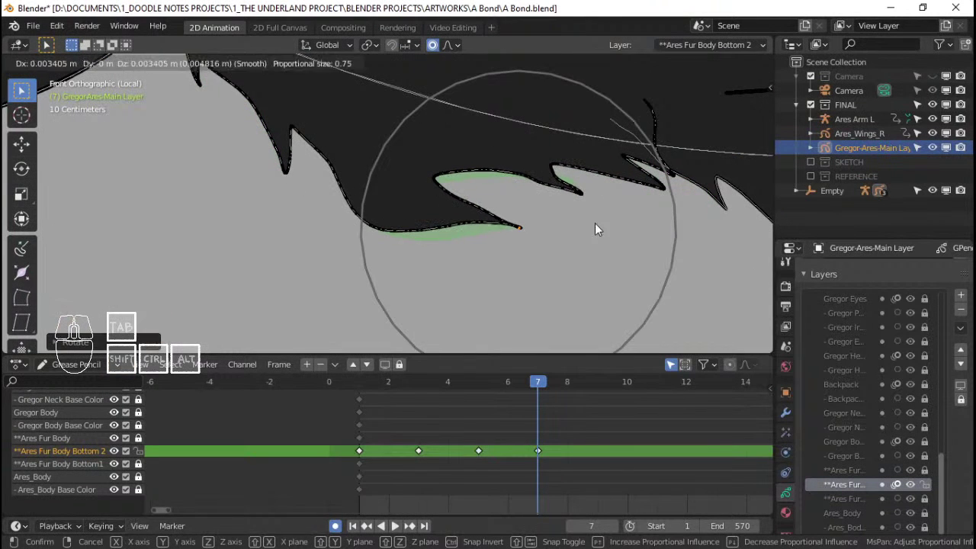
click(594, 223)
Step: Pull the front edge of the longest chest spike inward and up at frame 7, with proportional size 0.56
right_click(361, 199)
key(g)
scroll(375, 178, up, 7)
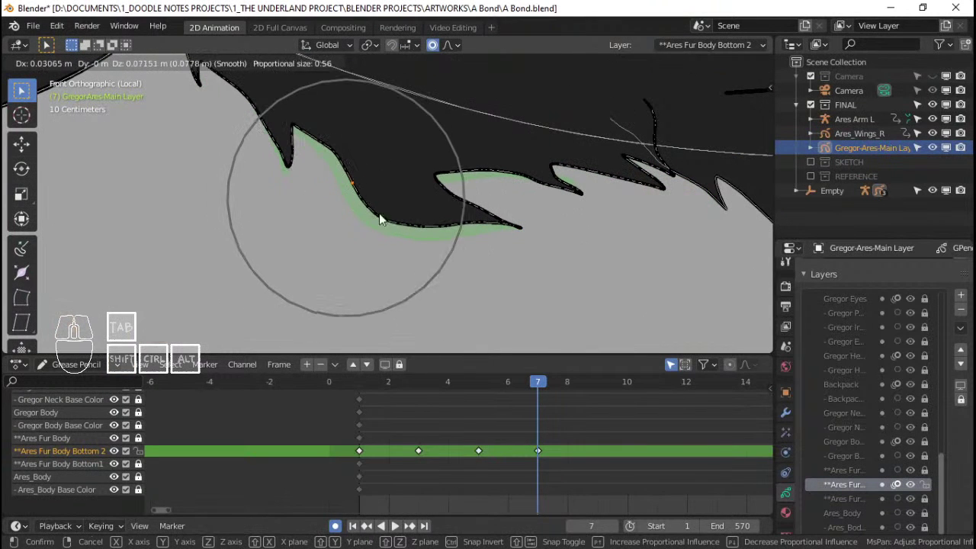
click(391, 209)
shift+middle_drag(336, 192, 389, 270)
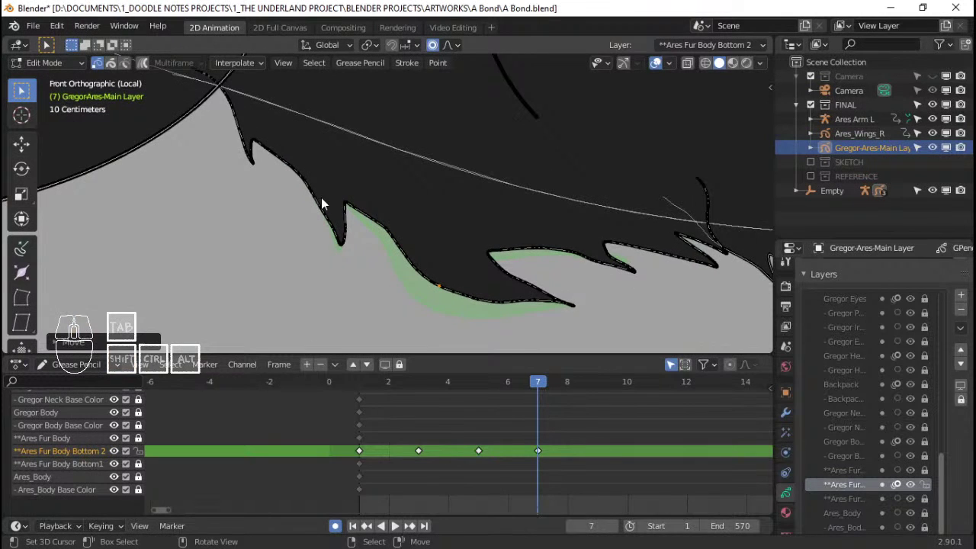
Step: Move the front edge of the second chest spike and rotate its tip backward at frame 7
right_click(320, 198)
key(g)
click(286, 181)
right_click(339, 263)
key(r)
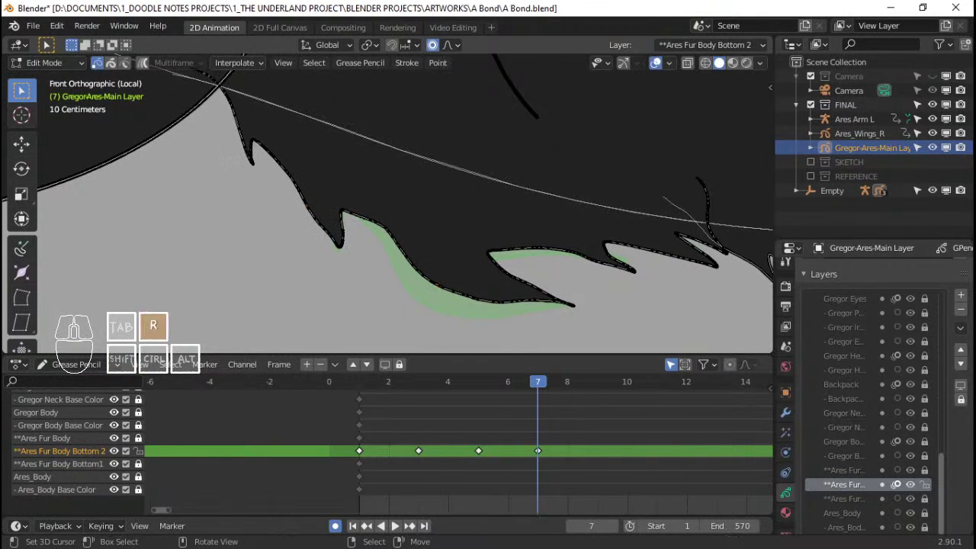
click(433, 225)
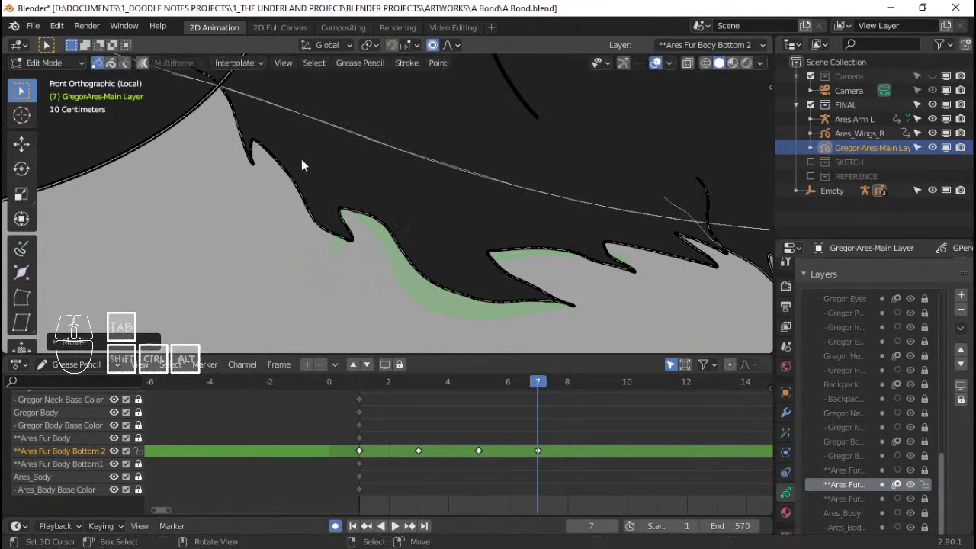
Step: Rotate the first small chest spike's tip and raise it at frame 7, ending with proportional size 0.39
shift+middle_drag(281, 160, 304, 218)
right_click(274, 221)
key(g)
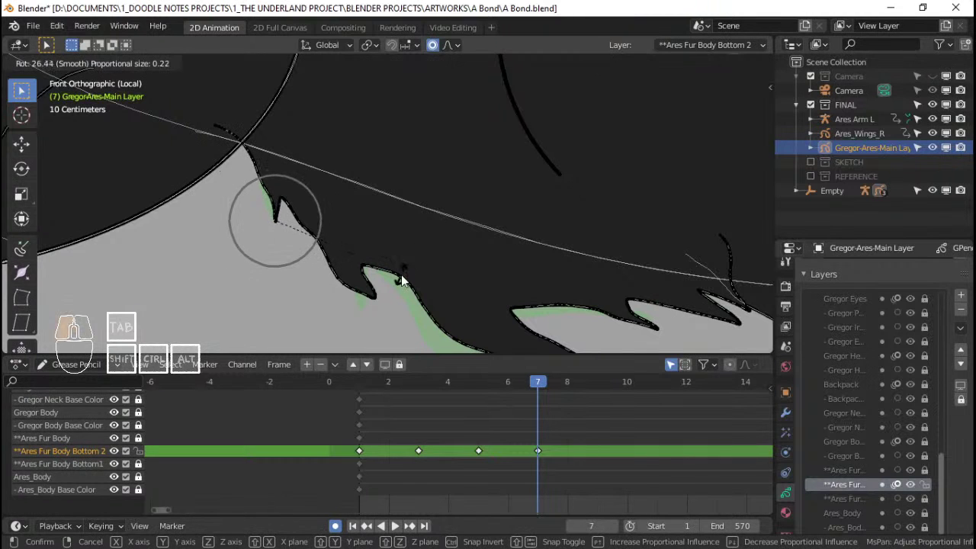
scroll(402, 253, down, 5)
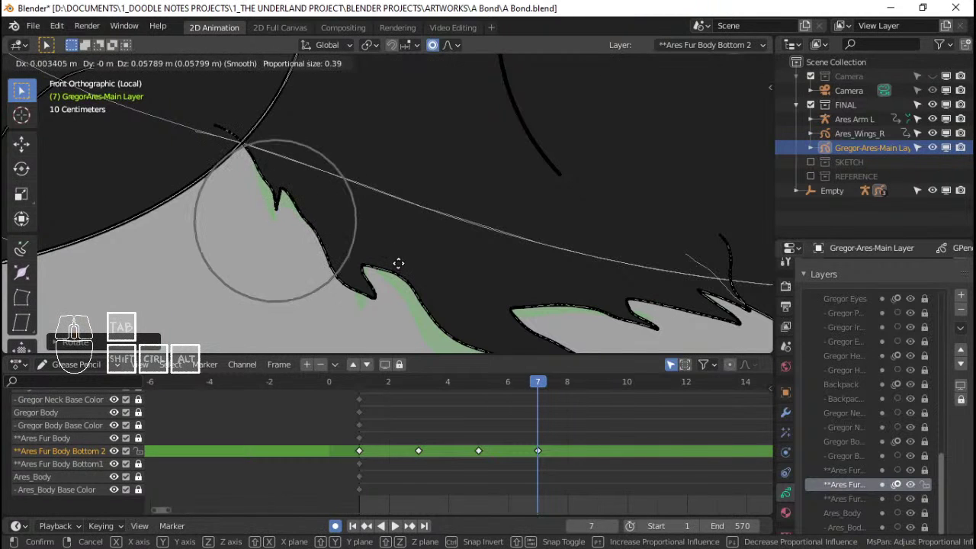
click(399, 263)
Step: Move the small spikes at the rear end of the chest fur stroke up at frame 7, with proportional size 0.39
scroll(457, 272, down, 4)
shift+middle_drag(584, 288, 455, 242)
scroll(455, 241, up, 4)
click(431, 221)
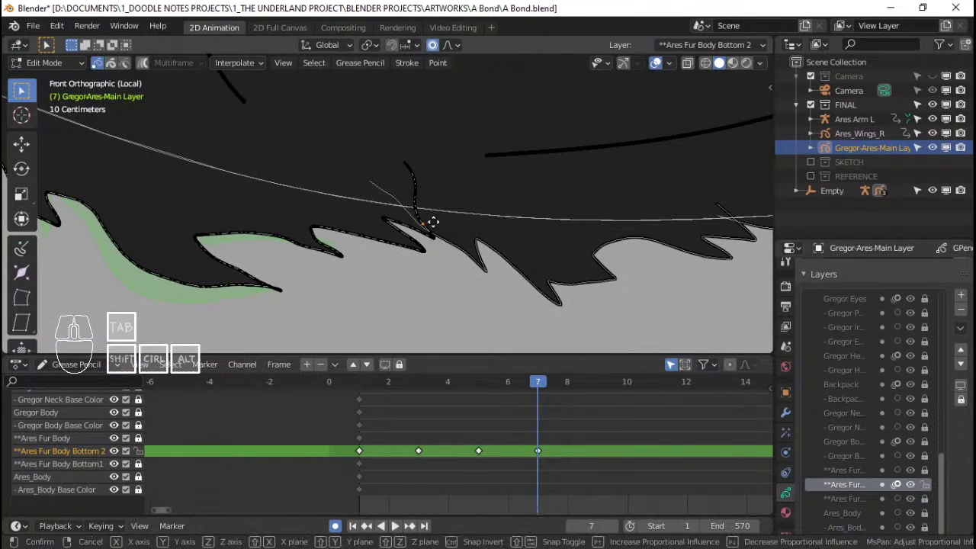
key(g)
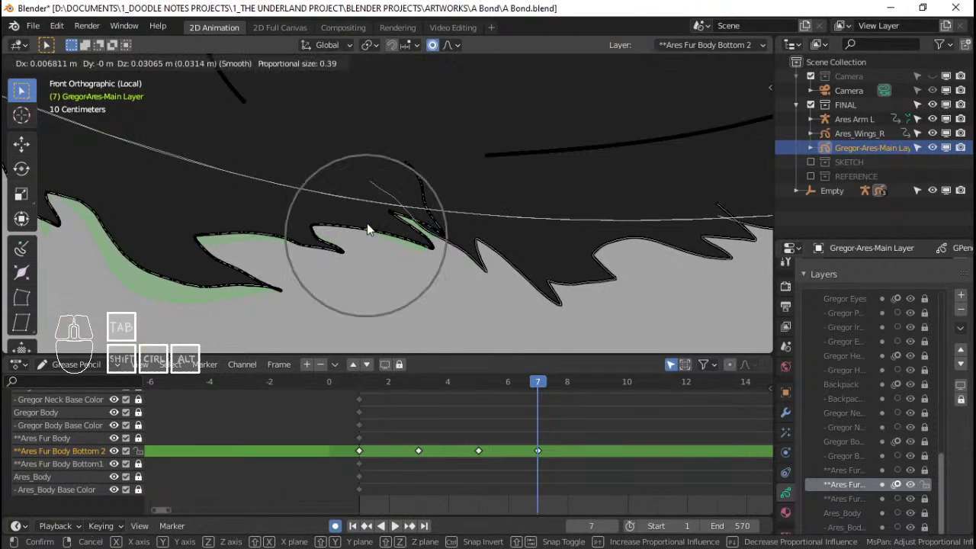
click(370, 225)
Step: Move the middle spike of the belly fur stroke up and back at frame 7, with proportional size 0.39
scroll(381, 232, down, 3)
scroll(418, 255, up, 3)
click(439, 261)
key(g)
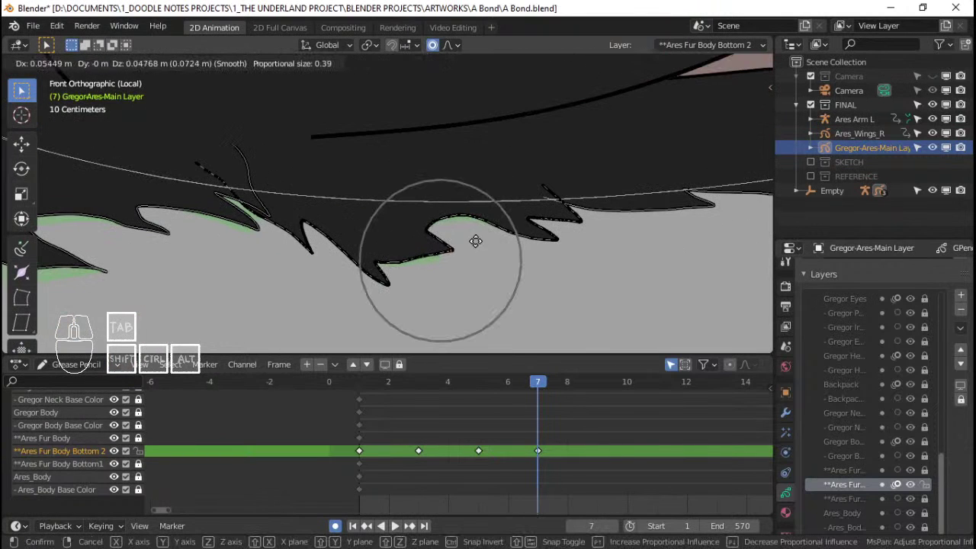
click(476, 242)
Step: Rotate and nudge the rear spikes of the belly fur stroke at frame 7, with proportional size 0.39
key(r)
click(599, 239)
key(r)
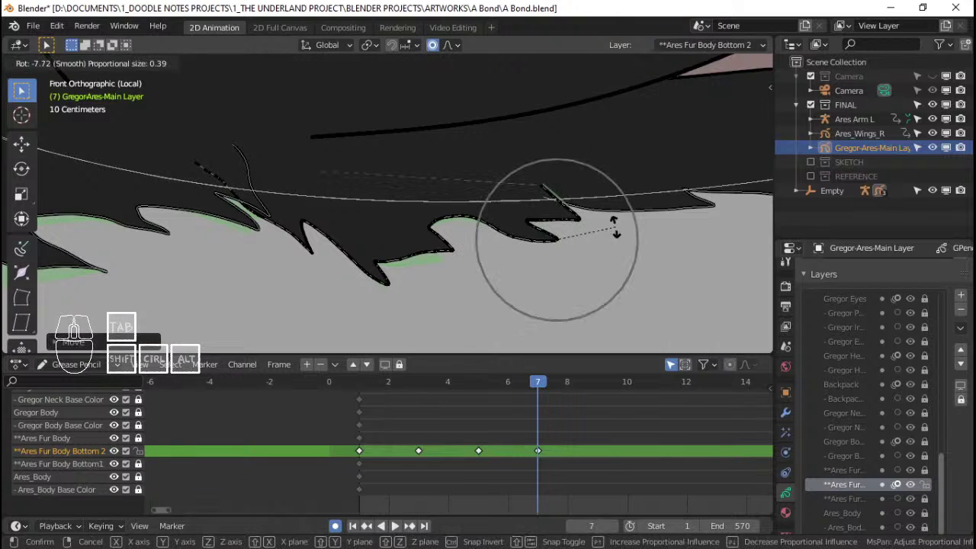
click(616, 222)
key(g)
click(621, 218)
Step: Move the two front spikes of the belly fur stroke back, and rotate the foremost one at frame 7 with proportional size 0.26
key(g)
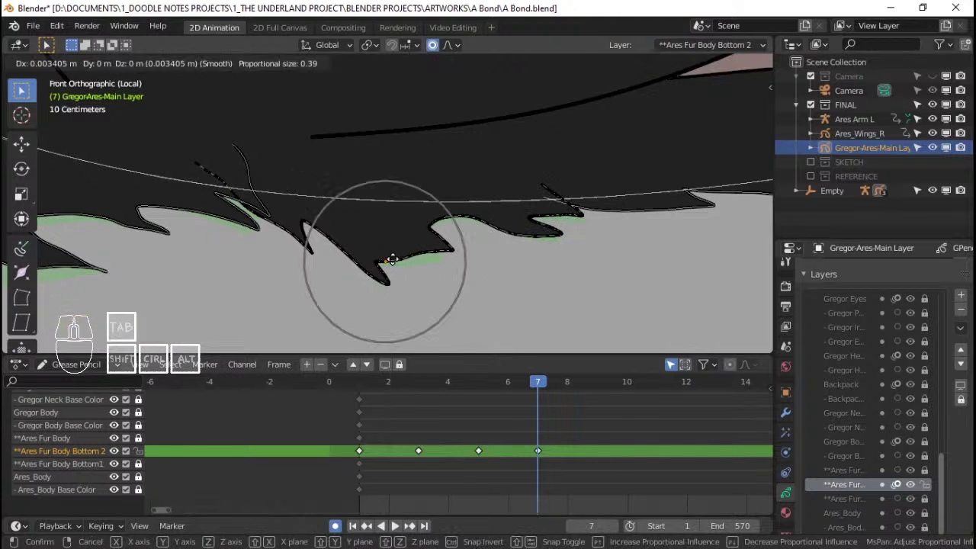
click(322, 249)
key(g)
key(g)
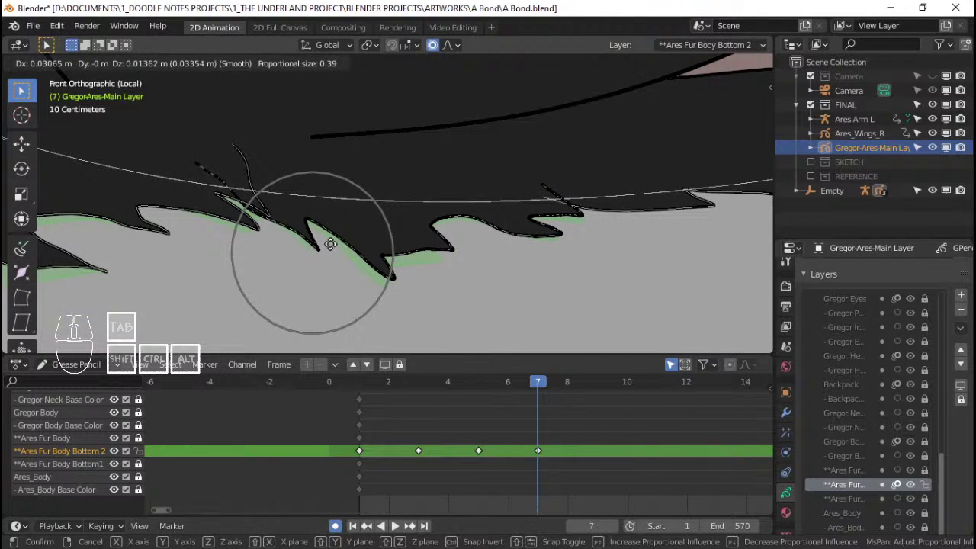
click(326, 241)
key(r)
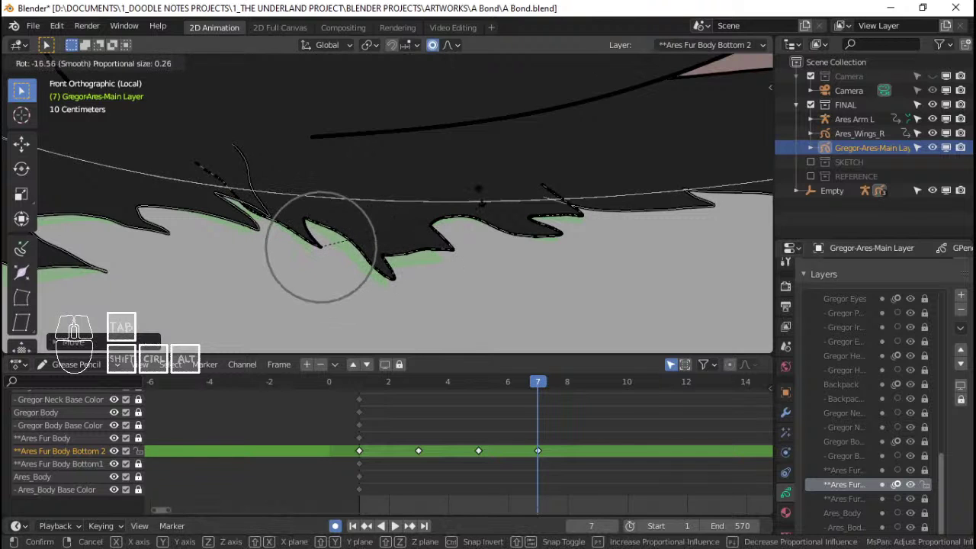
click(461, 301)
Step: Play and scrub the fur sway from frame 1 to 7, including in Draw mode with the whole bat in view
scroll(459, 308, up, 2)
click(365, 423)
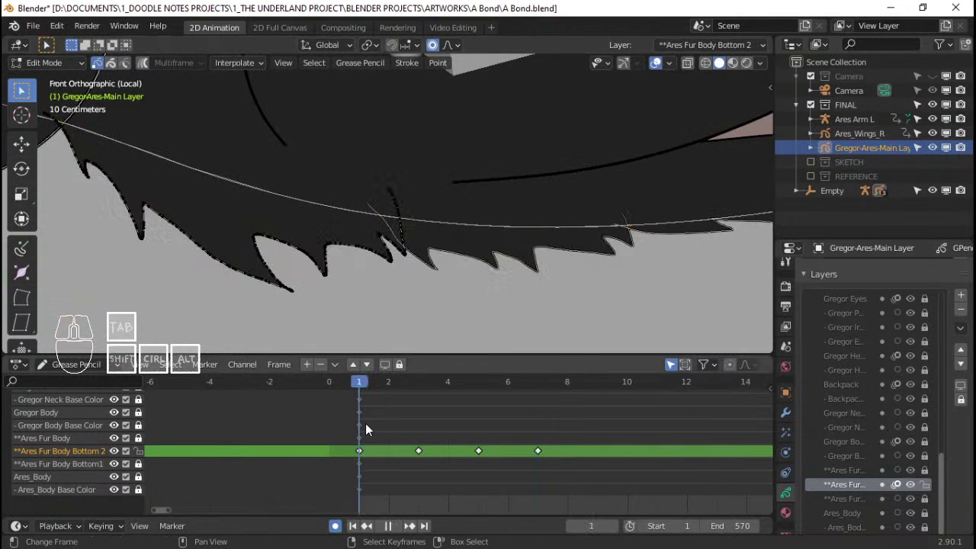
key(space)
drag(364, 422, 532, 397)
scroll(397, 218, down, 7)
key(Tab)
scroll(419, 248, up, 1)
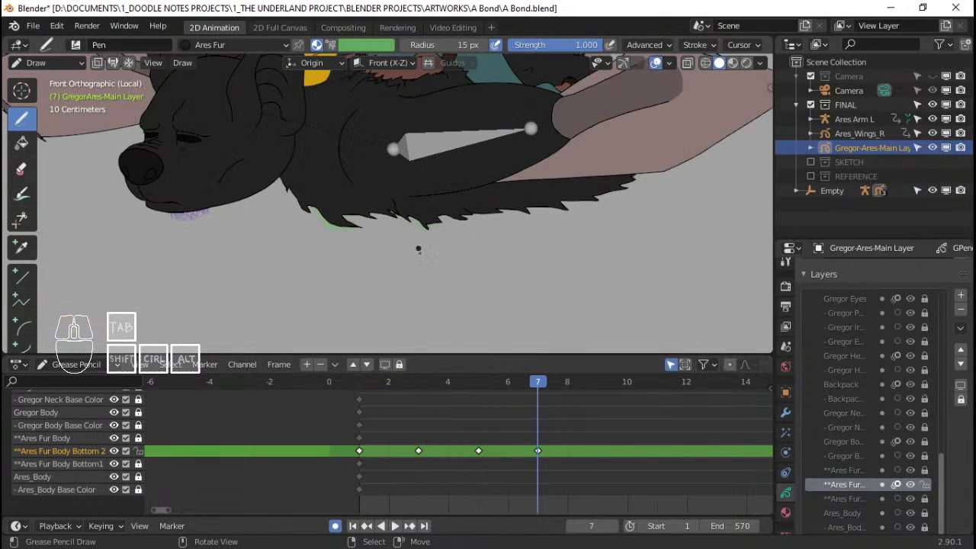
shift+middle_drag(419, 249, 429, 292)
click(369, 437)
key(space)
drag(370, 438, 372, 416)
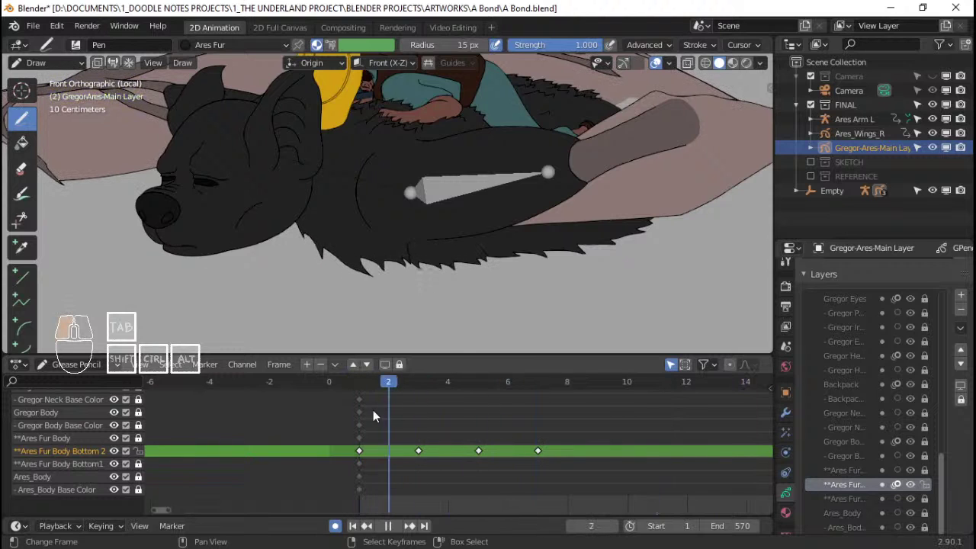
Step: Delete the Ares Fur Body Bottom 2 keyframes at frames 3, 5 and 7
right_click(416, 430)
right_click(420, 451)
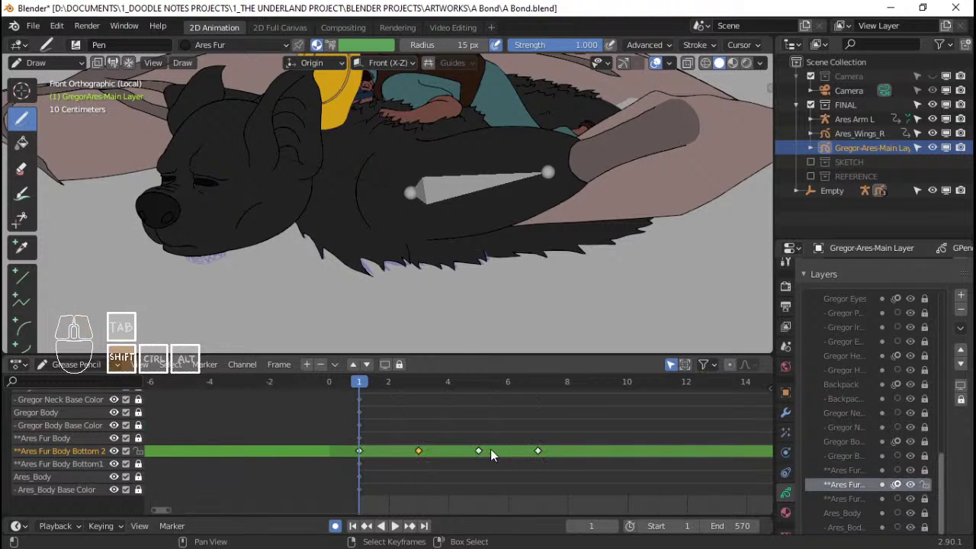
key(x)
click(535, 450)
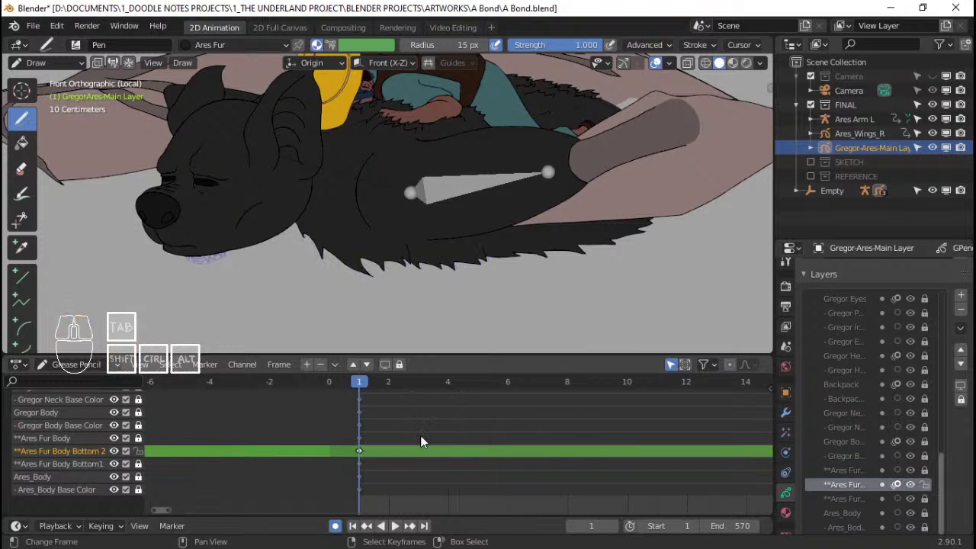
Step: Go to frame 3 and enter Edit Mode on the chest fur
scroll(411, 251, up, 5)
scroll(410, 271, up, 2)
shift+middle_drag(425, 214, 415, 271)
scroll(414, 271, down, 4)
shift+middle_drag(423, 213, 398, 271)
scroll(398, 272, up, 2)
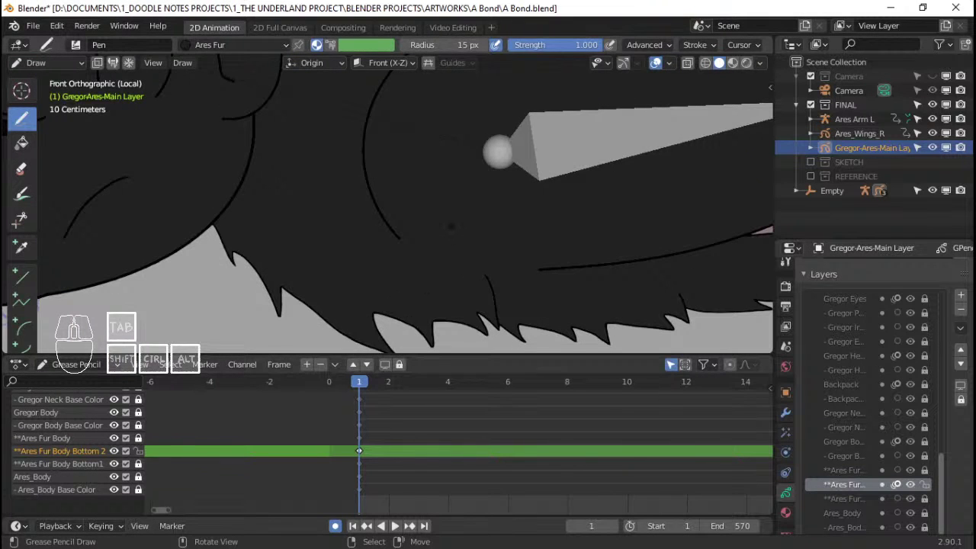
scroll(452, 226, up, 2)
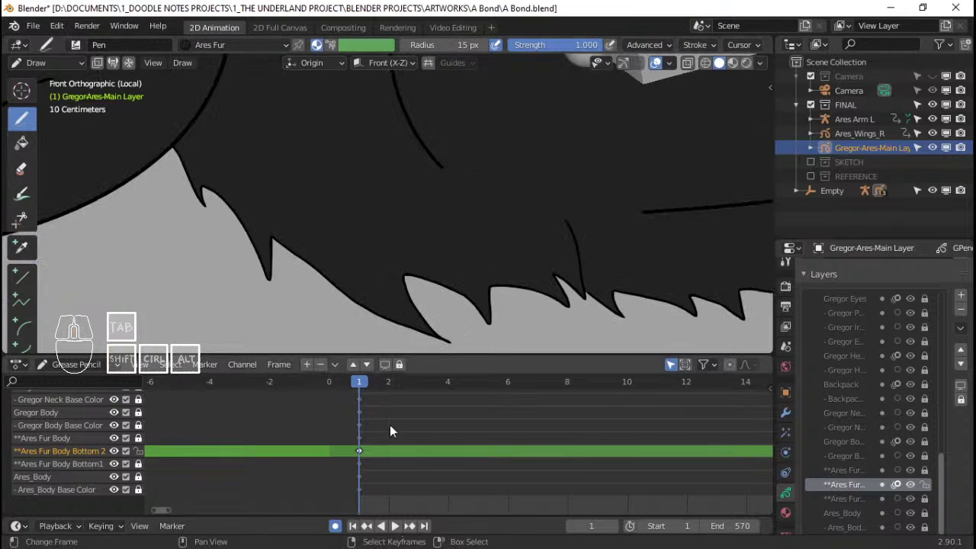
key(Right)
key(Right)
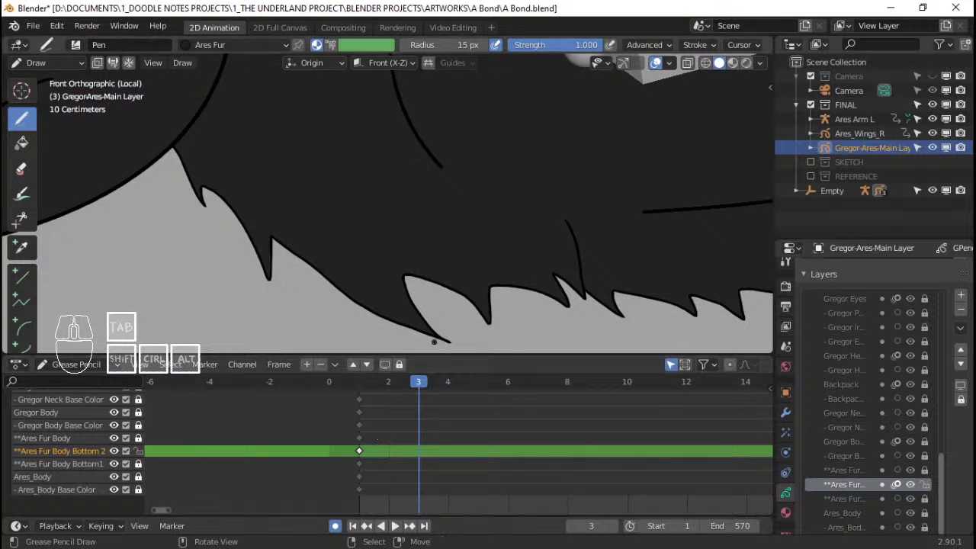
scroll(255, 221, up, 2)
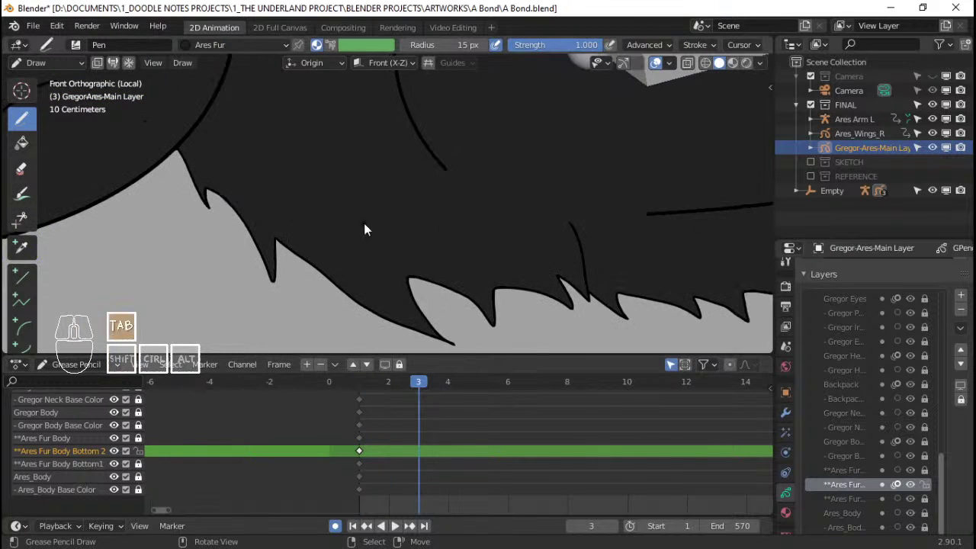
key(Tab)
Step: Rotate the longest chest spike's tip upward at frame 3, with proportional size 0.47
shift+scroll(442, 252, down, 2)
scroll(445, 258, up, 3)
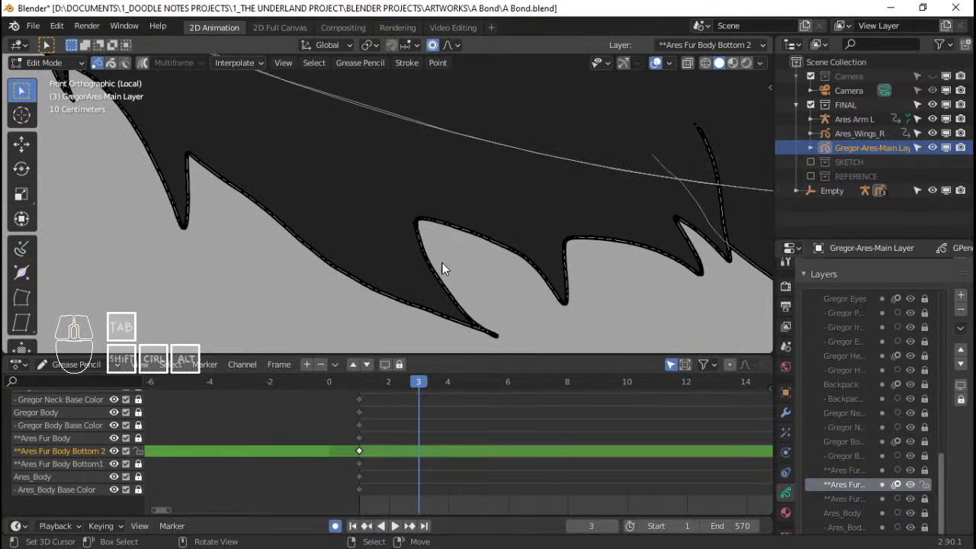
click(496, 336)
shift+scroll(518, 320, down, 1)
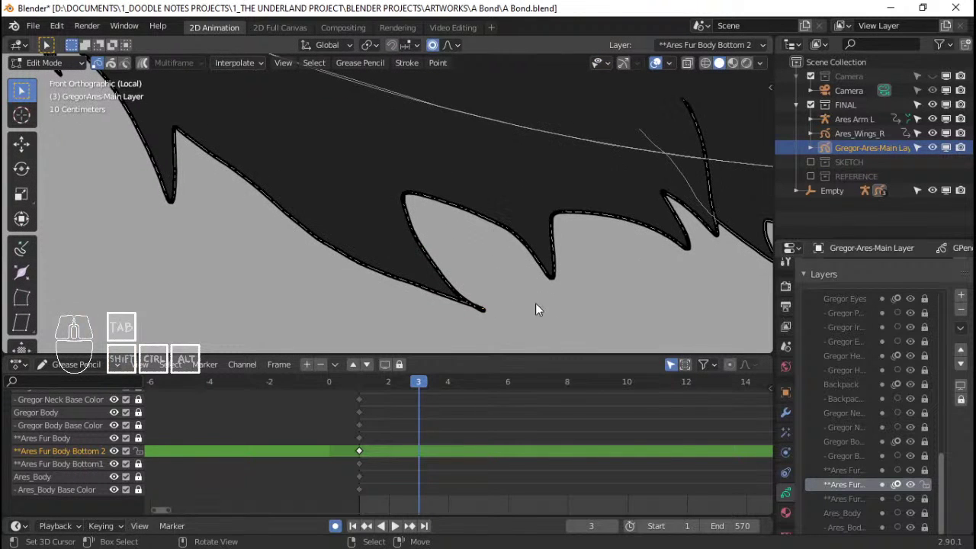
key(r)
scroll(562, 284, down, 2)
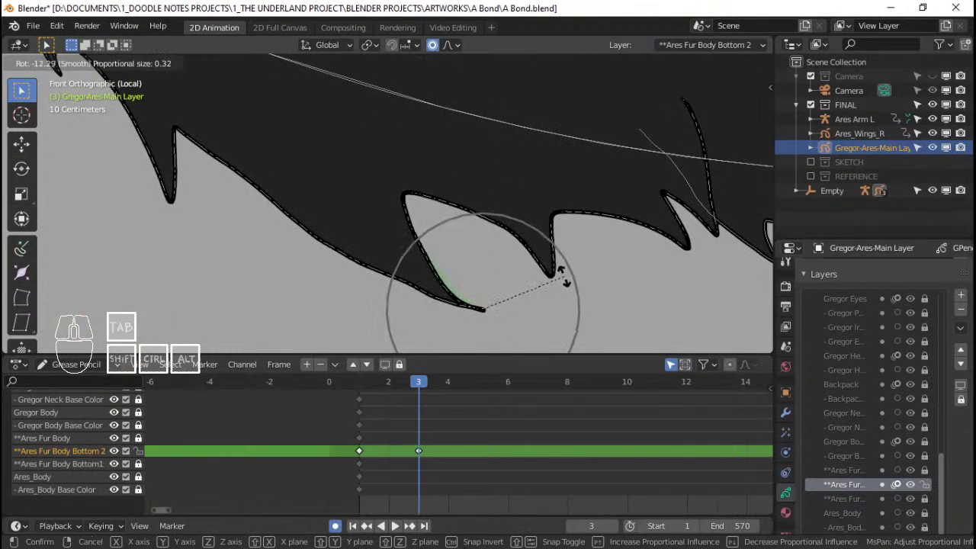
scroll(562, 278, down, 5)
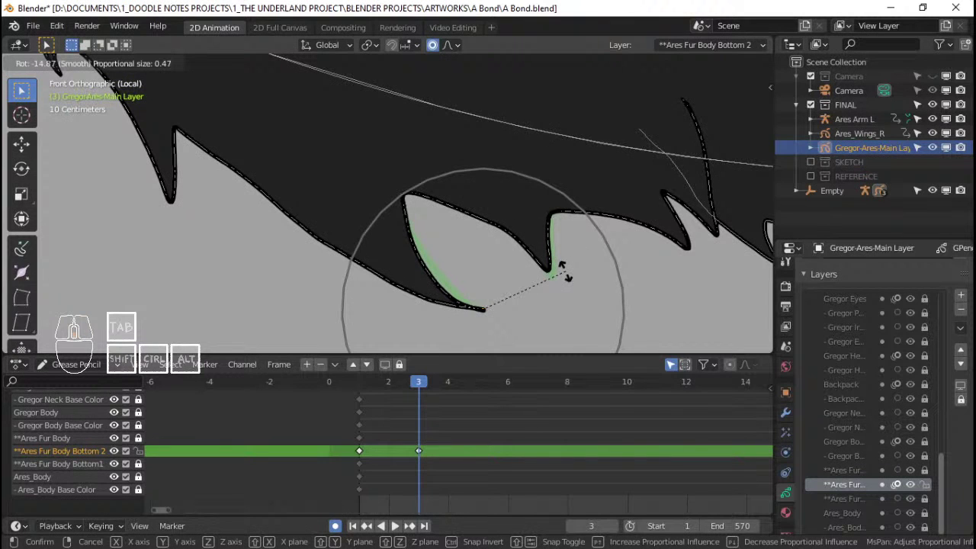
click(544, 266)
Step: Rotate the tip of the spike just behind the longest chest spike at frame 3
click(544, 266)
key(r)
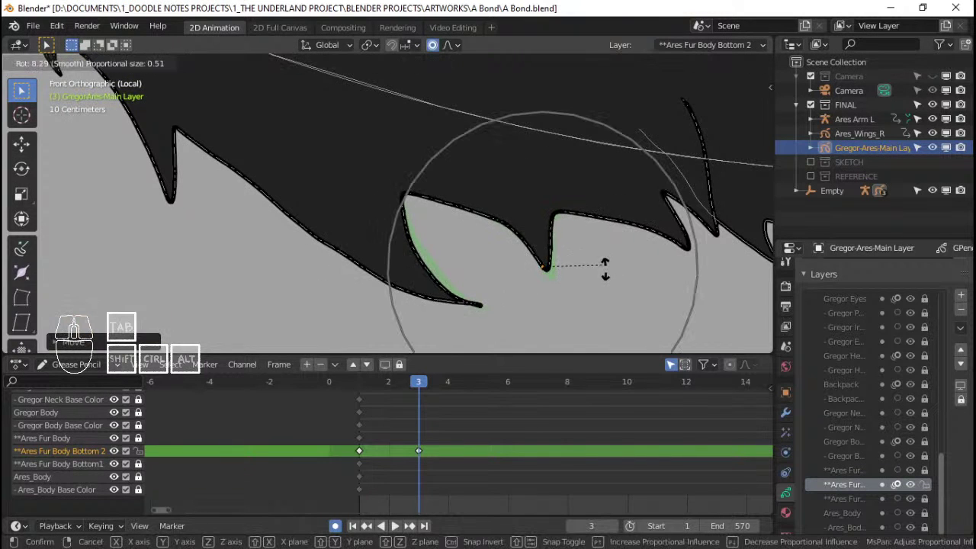
scroll(605, 267, down, 2)
click(612, 266)
Step: Rotate the second-to-last spike of the chest fur stroke at frame 3, with proportional size 0.35
click(701, 247)
shift+middle_drag(701, 247, 612, 269)
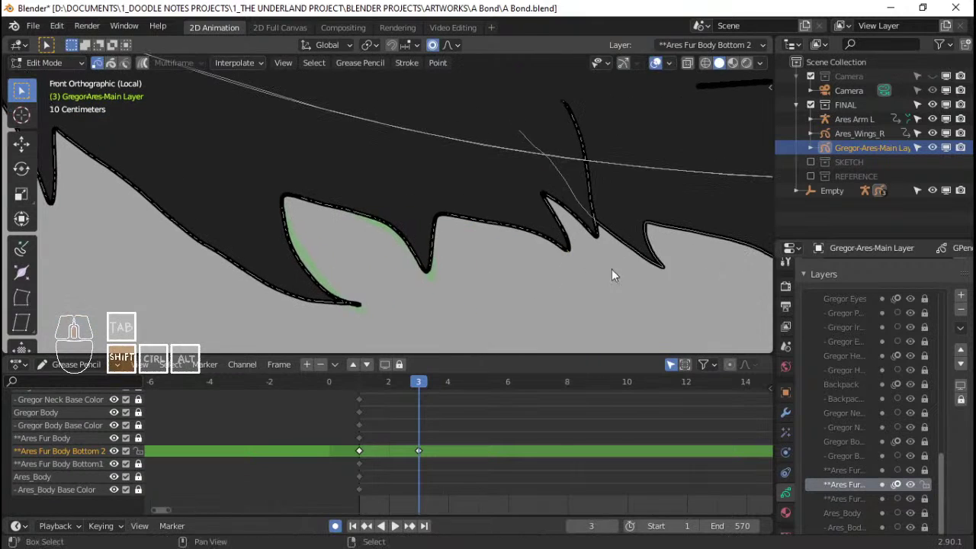
key(r)
scroll(684, 243, up, 3)
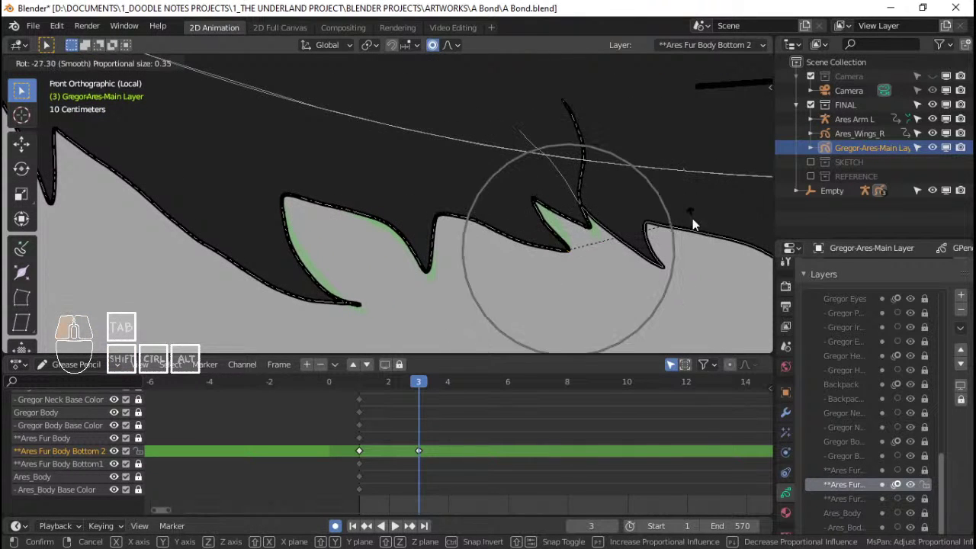
click(692, 218)
Step: Adjust the rear end of the chest fur stroke at frame 3, moving its upper part forward with proportional size 0.15
click(591, 227)
key(r)
click(588, 164)
click(584, 134)
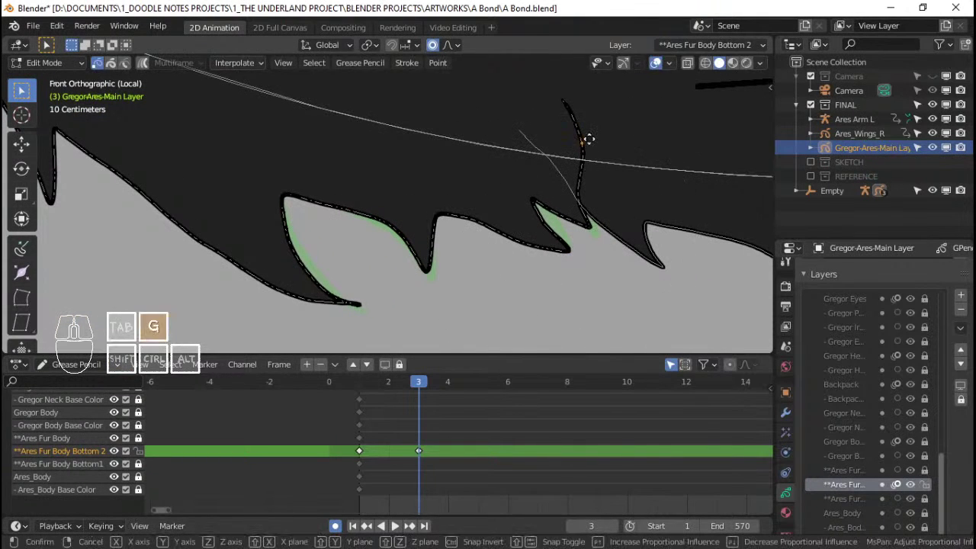
key(g)
scroll(579, 138, up, 2)
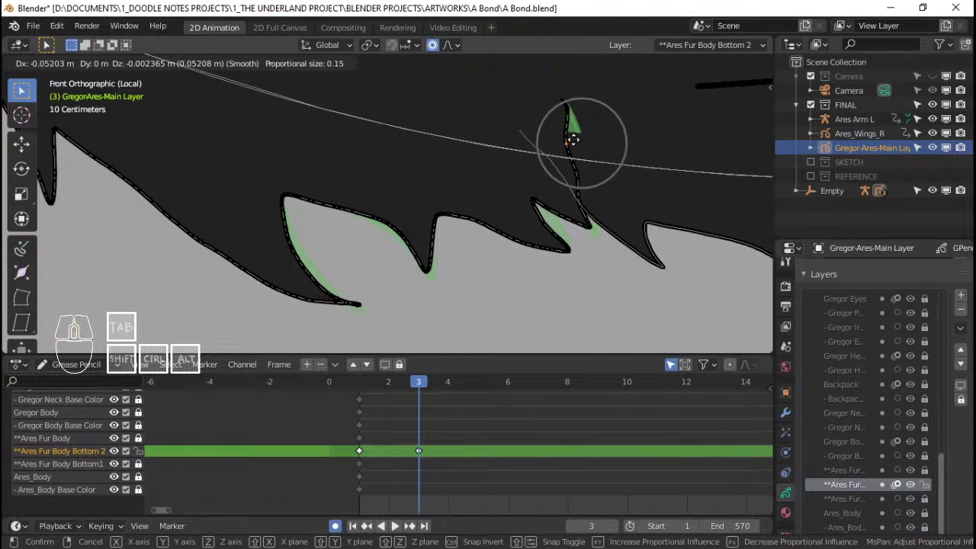
click(569, 142)
Step: Rotate the second chest spike's tip backward at frame 3, with proportional size 0.28
shift+middle_drag(543, 157, 375, 222)
shift+middle_drag(393, 292, 383, 207)
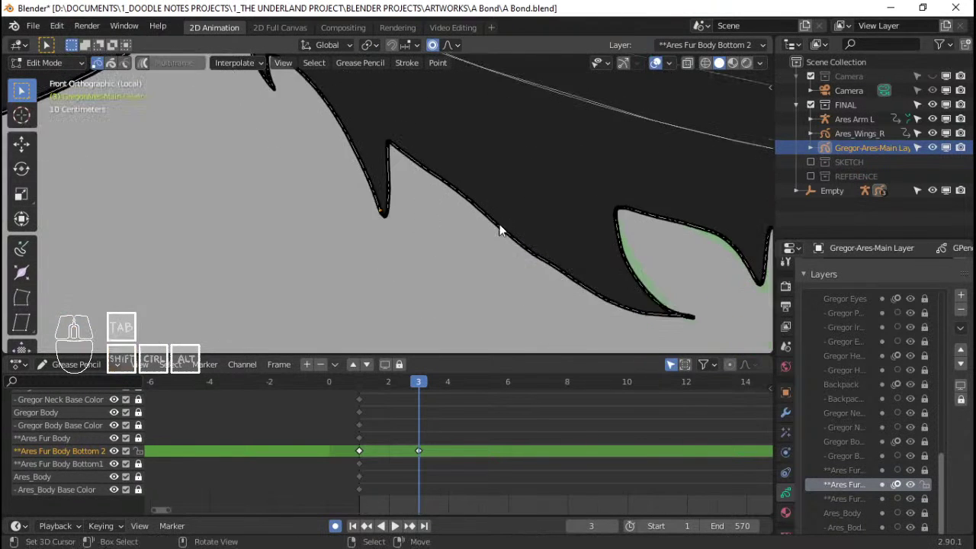
click(384, 210)
key(r)
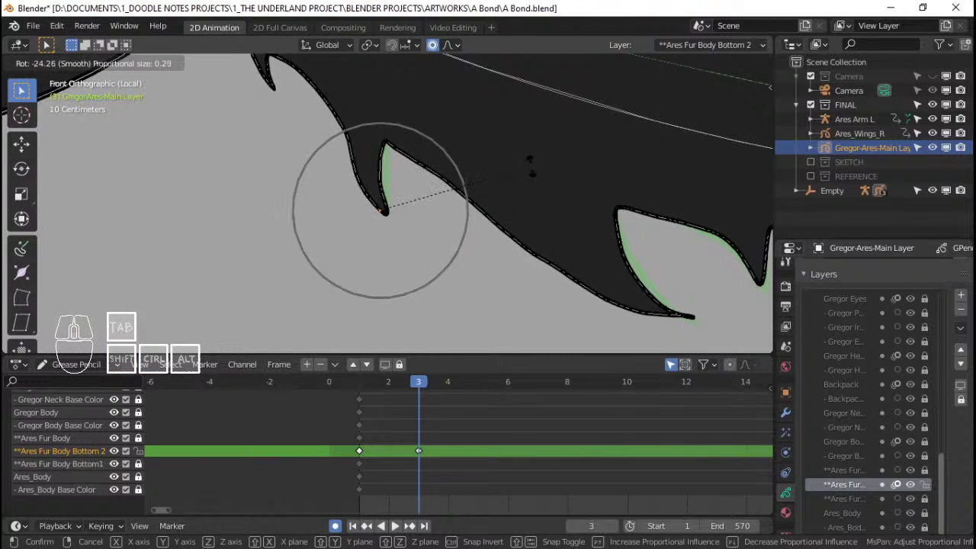
click(534, 170)
Step: Rotate the small first chest spike below the chin at frame 3, with proportional size 0.32
shift+middle_drag(367, 159, 416, 241)
click(321, 169)
key(r)
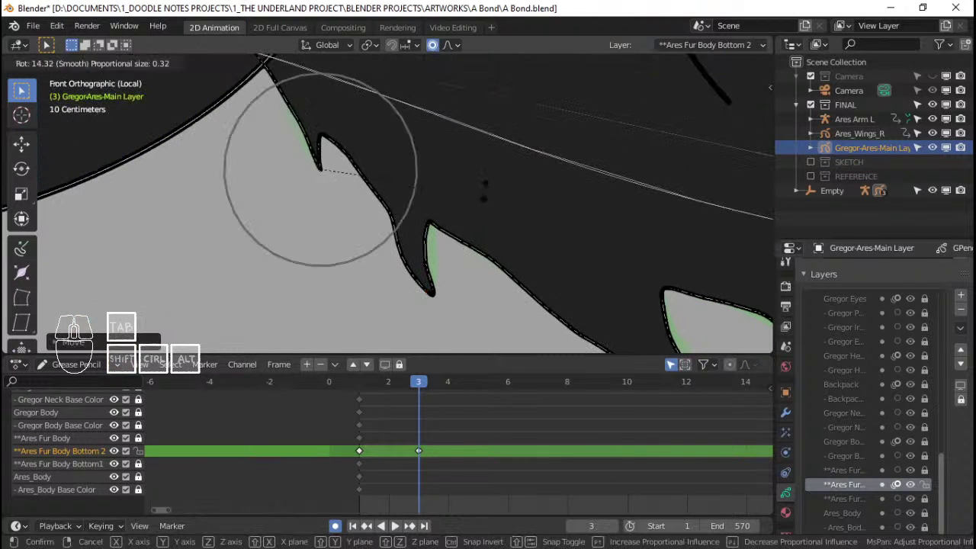
click(495, 139)
Step: Move the second chest spike's rear edge up and nudge the notch behind the first small spike at frame 3
click(432, 249)
key(g)
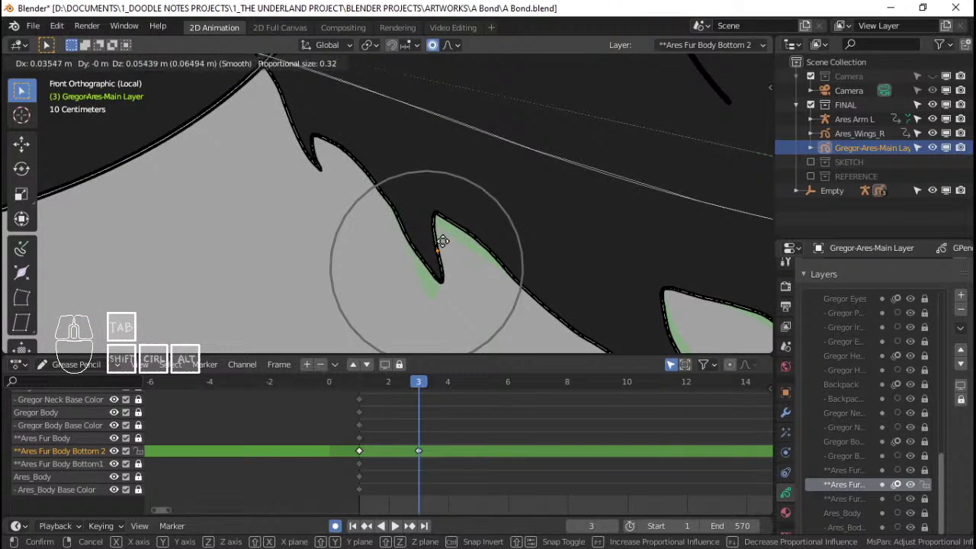
scroll(432, 249, down, 4)
click(435, 253)
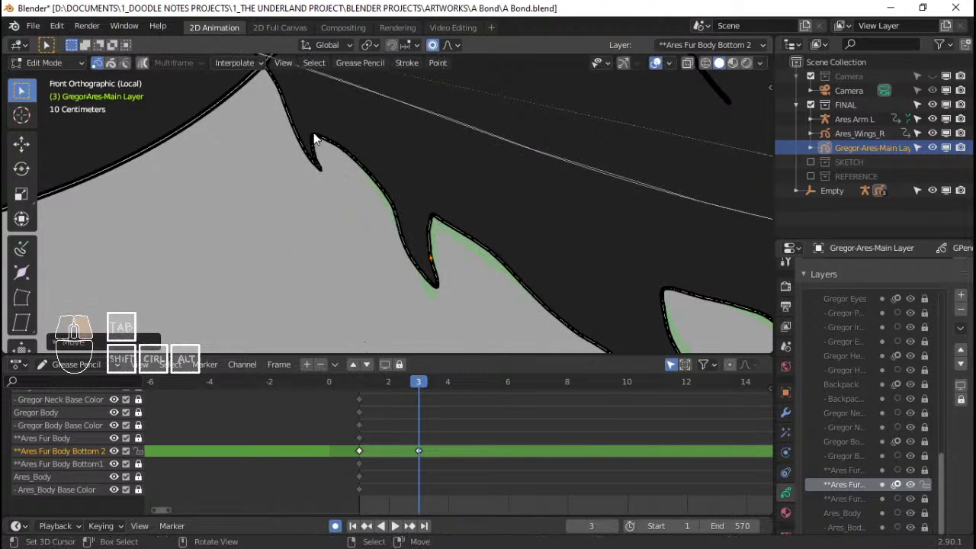
click(314, 137)
key(g)
click(313, 128)
Step: Nudge the upper rear edge of the large third chest spike at frame 3
scroll(315, 131, down, 4)
shift+middle_drag(583, 267, 452, 239)
scroll(450, 239, up, 2)
right_click(395, 244)
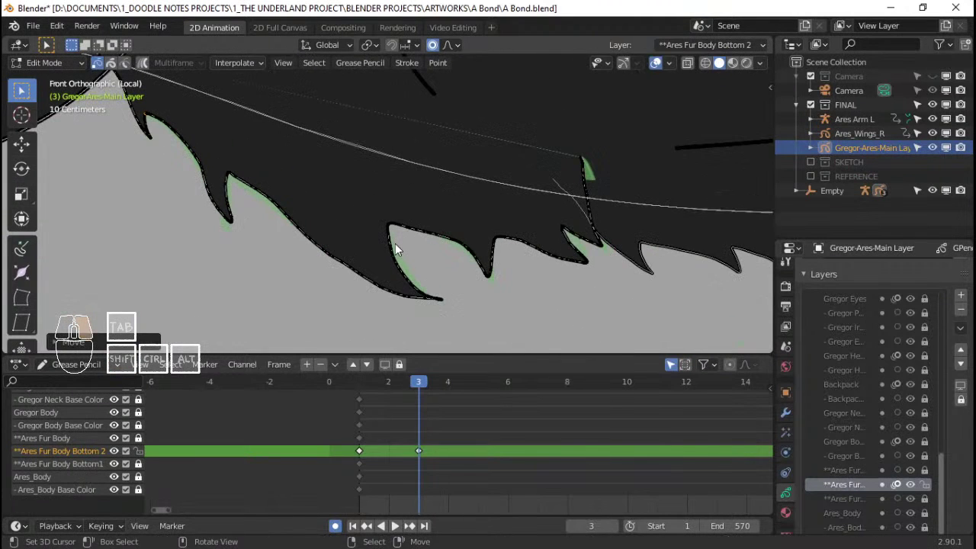
key(g)
click(393, 239)
Step: At frame 5, rotate the large third chest spike's tip slightly upward with proportional size 0.47
key(space)
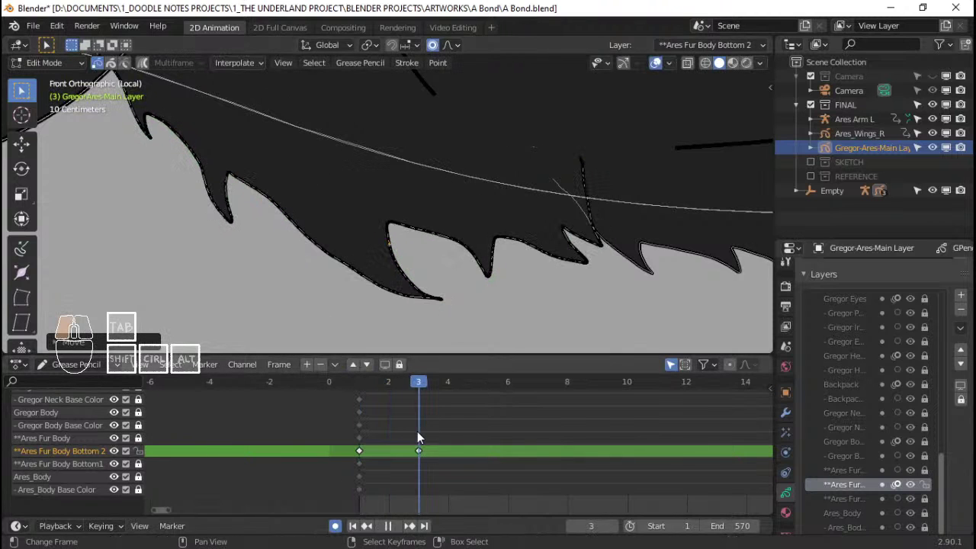
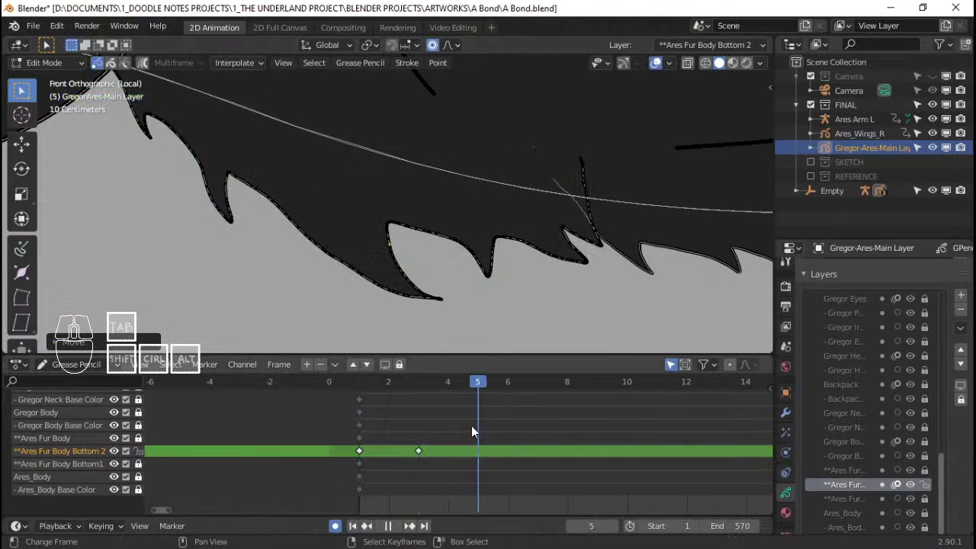
key(space)
key(r)
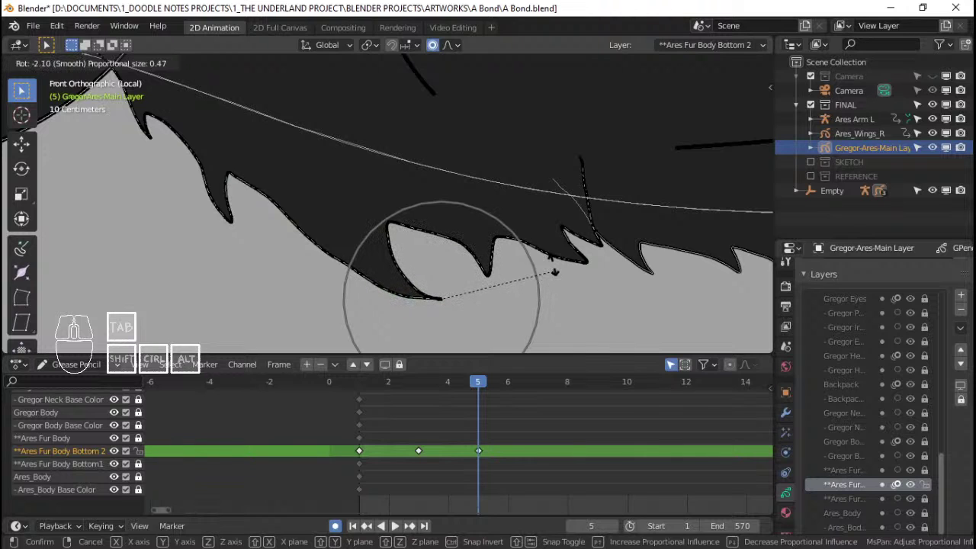
click(525, 264)
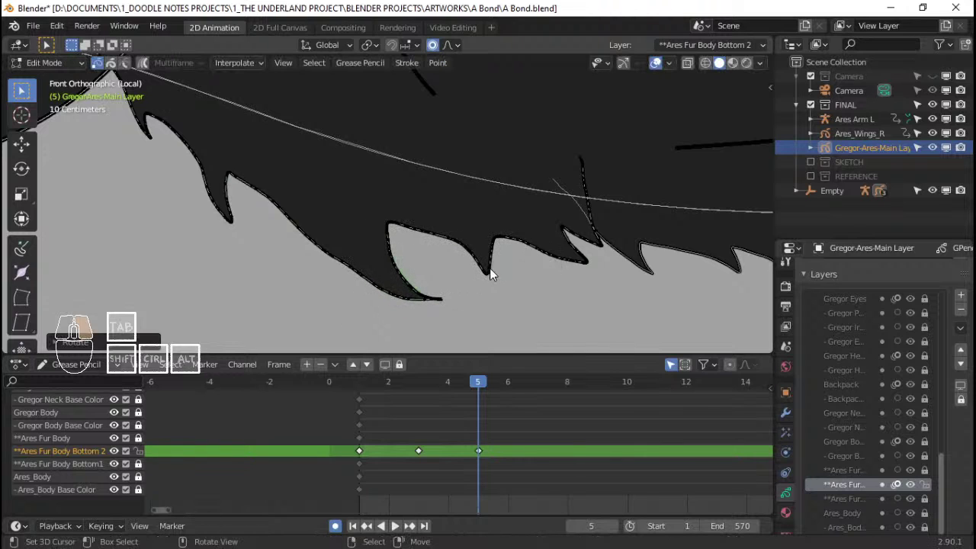
Step: Rotate the tips of the fourth and fifth fur spikes at frame 5, with proportional size 0.32
key(r)
click(573, 276)
key(r)
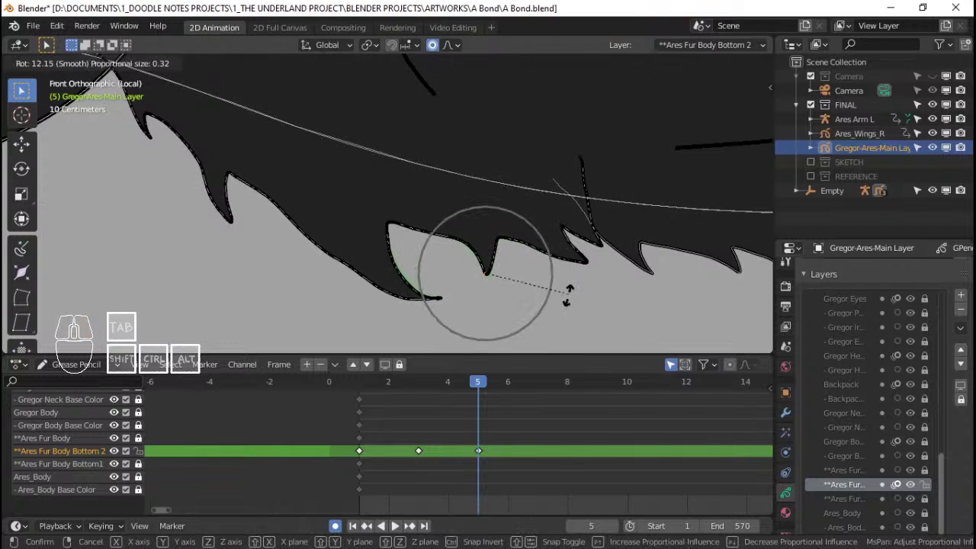
click(601, 282)
key(r)
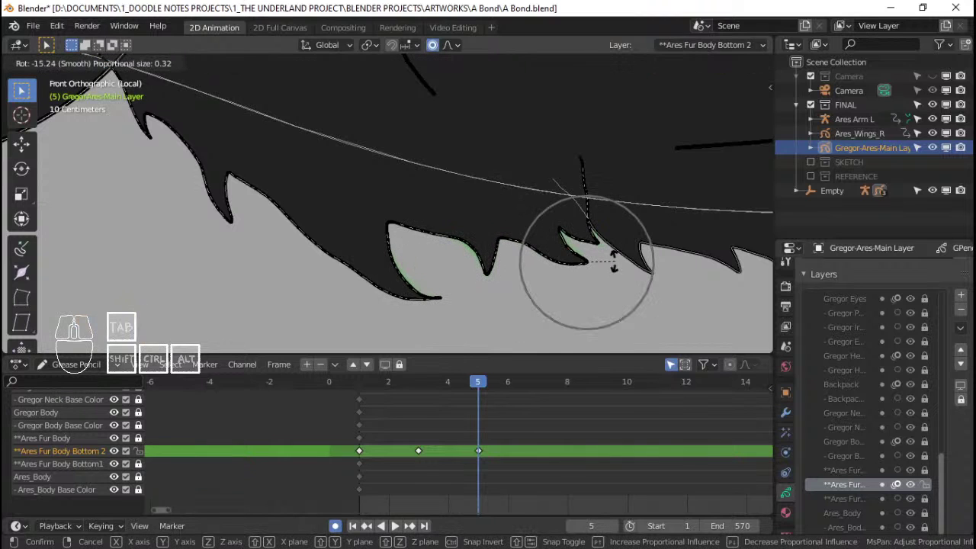
click(590, 204)
Step: Move the upper part of the fur stroke's rear end forward at frame 5, with proportional size 0.22
key(g)
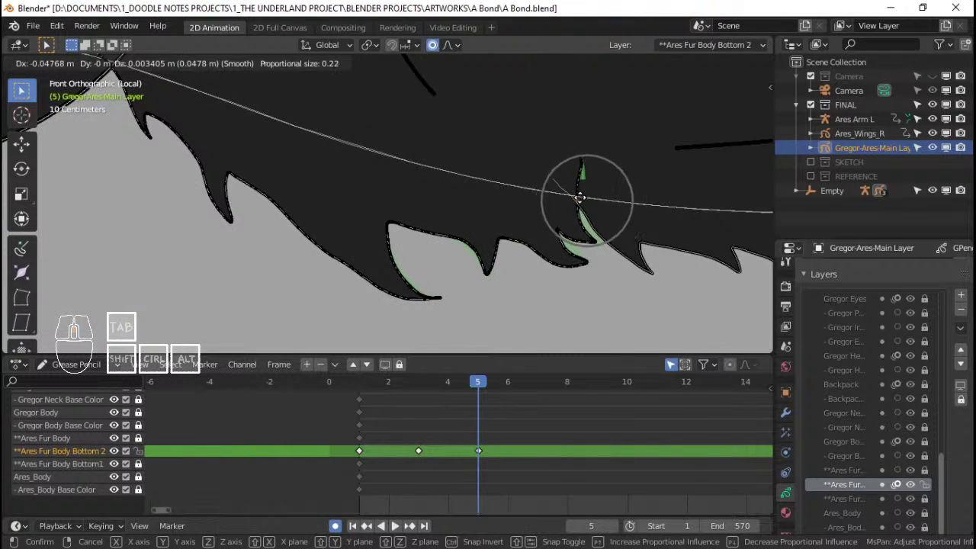
click(583, 199)
key(g)
click(580, 198)
Step: Rotate the second chest spike's tip at frame 5 with proportional size 0.26 and move it slightly up
shift+middle_drag(359, 218, 489, 264)
key(r)
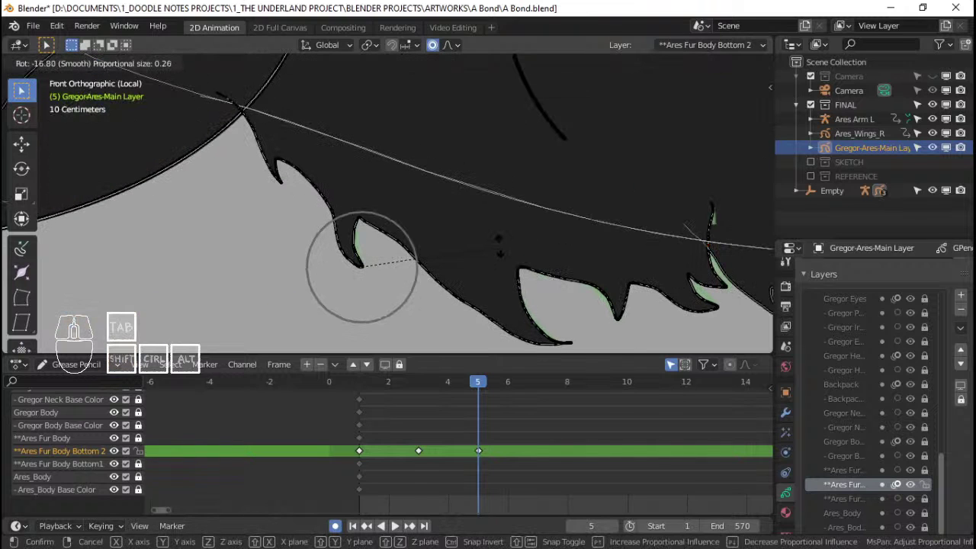
click(501, 242)
key(g)
right_click(501, 235)
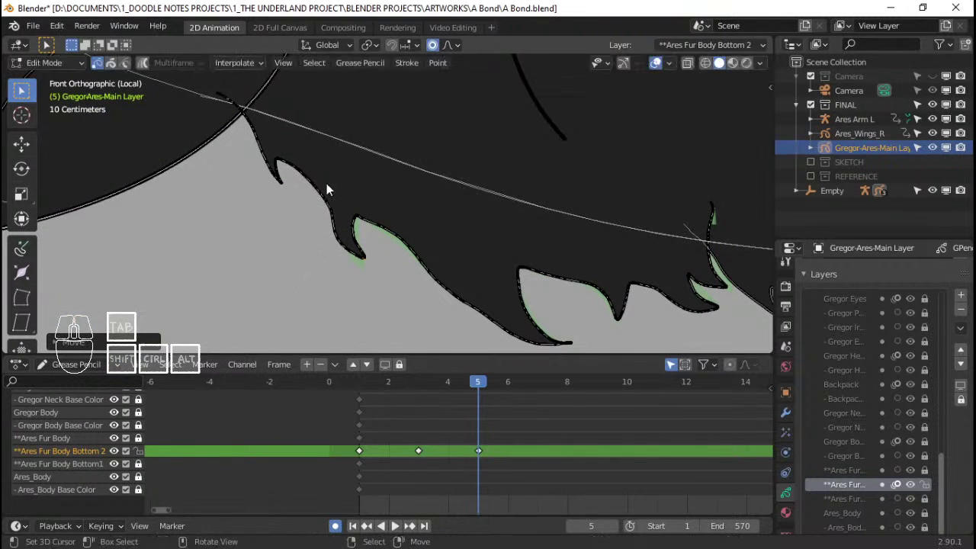
Step: Rotate the small first chest spike at frame 5 with proportional size 0.35 and shift it up
key(g)
key(r)
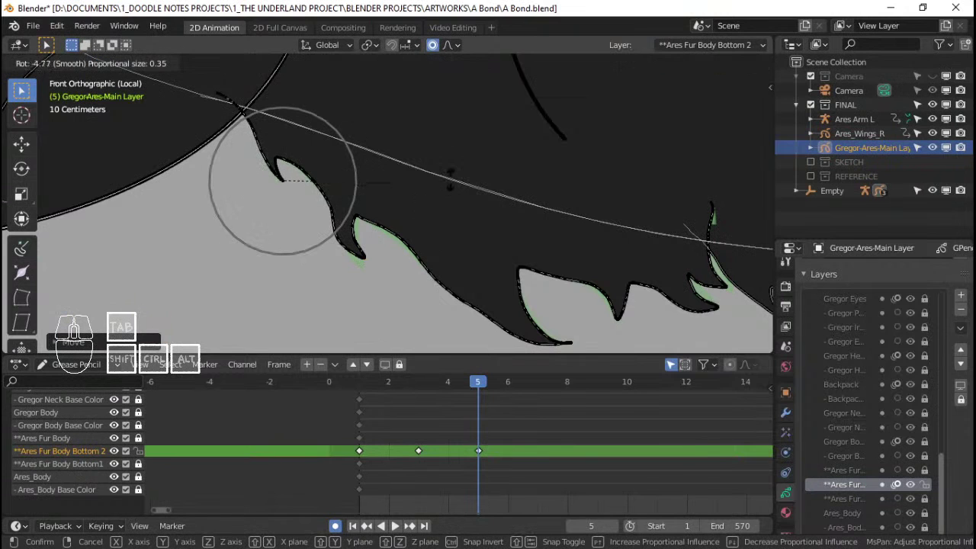
click(455, 178)
key(g)
click(461, 170)
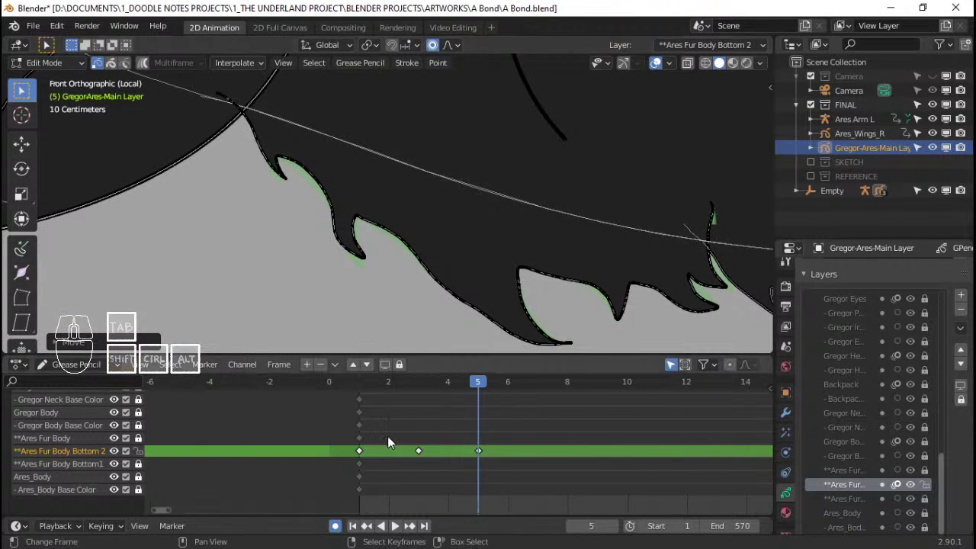
Step: Scrub between the poses, then raise the large third spike's tip at frame 5
drag(387, 436, 473, 423)
key(Escape)
shift+middle_drag(548, 338, 519, 290)
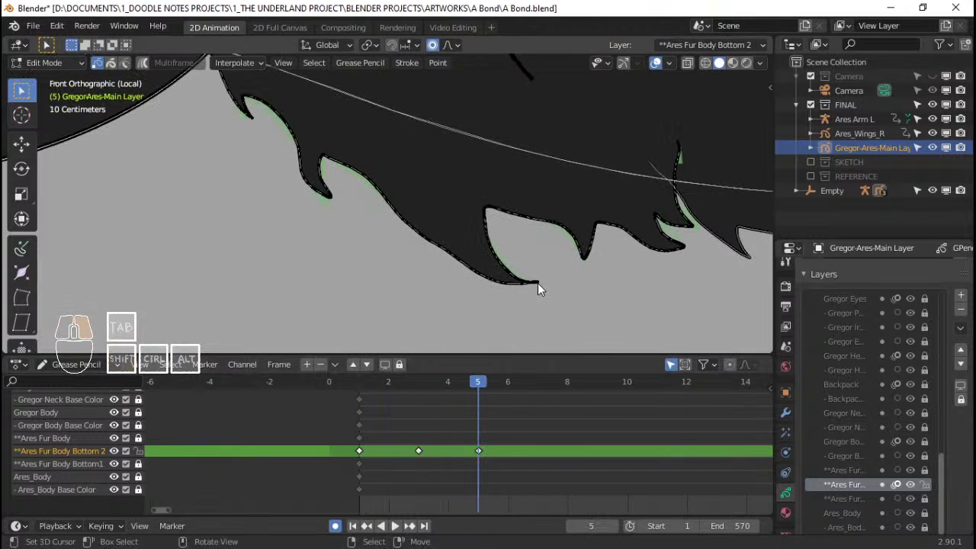
key(g)
click(538, 265)
Step: Adjust the lower edge of the large third spike at frame 5, rotating it with proportional size 0.35
click(455, 256)
key(g)
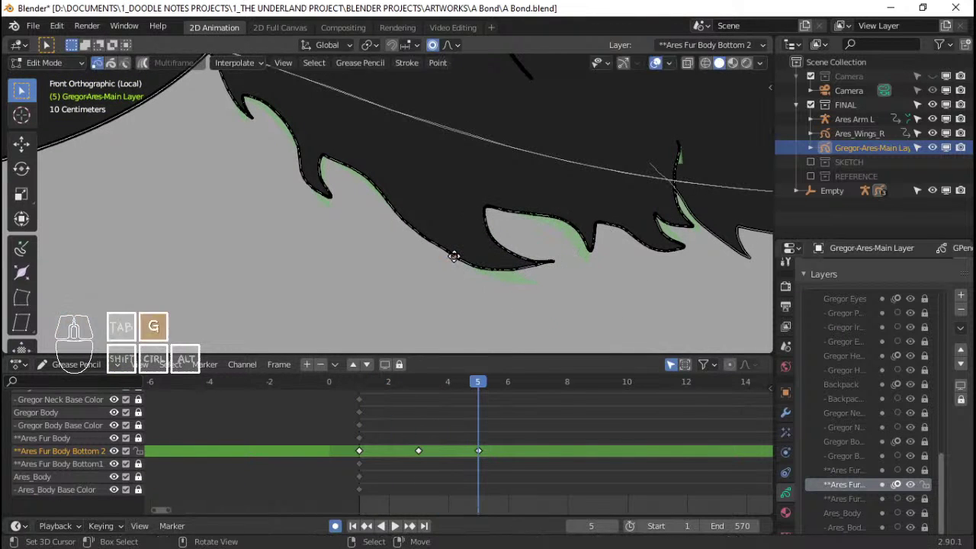
click(454, 255)
key(r)
scroll(595, 292, up, 1)
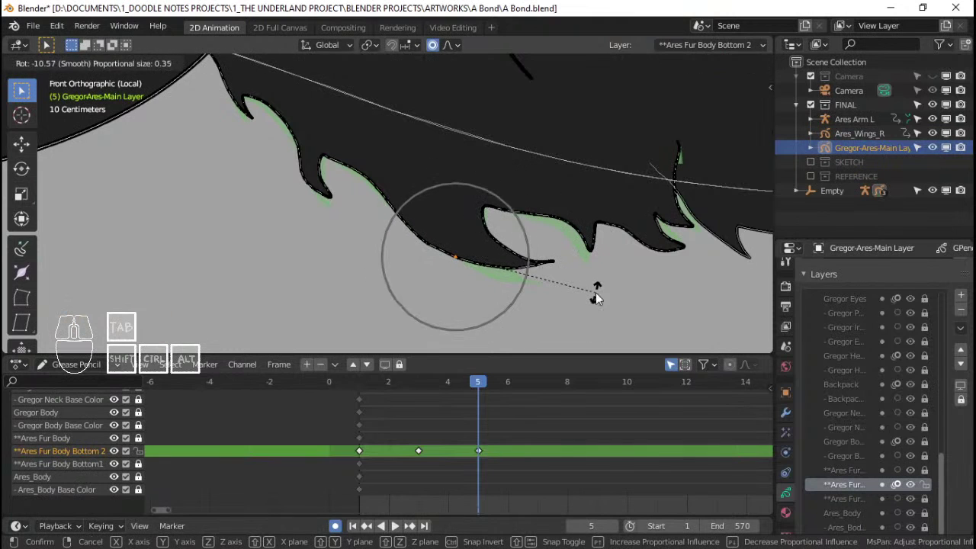
click(595, 292)
Step: Return to frame 3 and reshape the large third spike's lower edge upward, using proportional size 0.35
drag(476, 401, 418, 418)
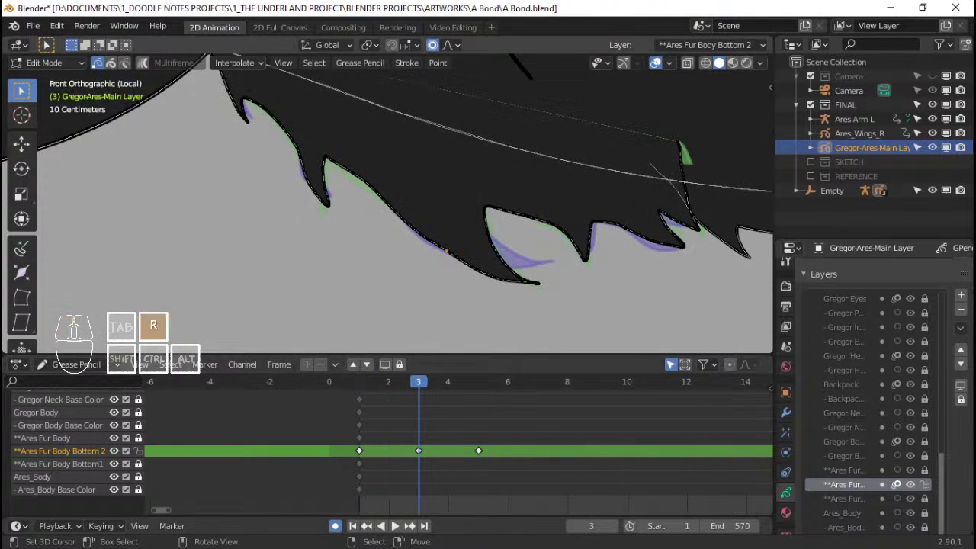
key(r)
click(564, 266)
key(g)
click(554, 280)
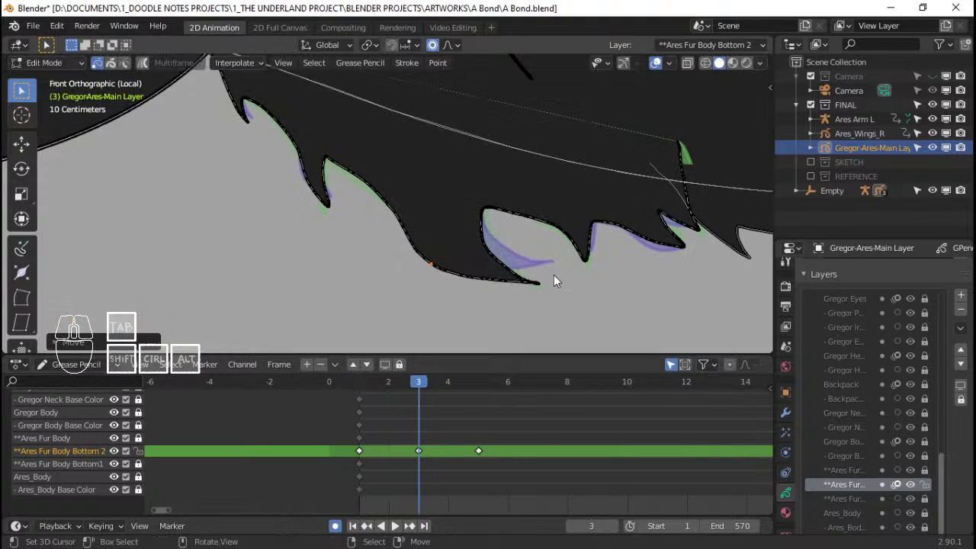
key(g)
click(503, 264)
key(g)
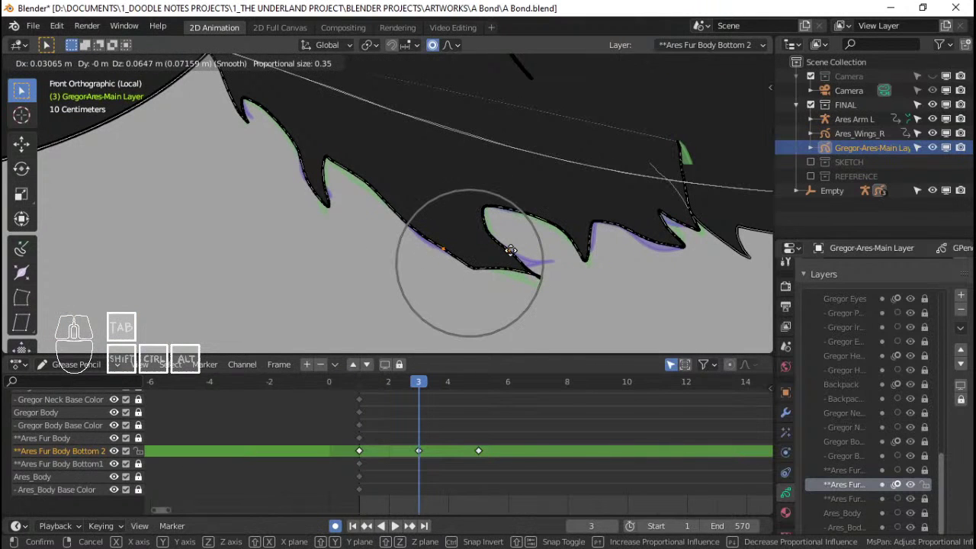
click(509, 250)
Step: Rotate the large third spike's tip at frame 3 with proportional size 0.51 and nudge it into place
key(r)
scroll(598, 251, down, 4)
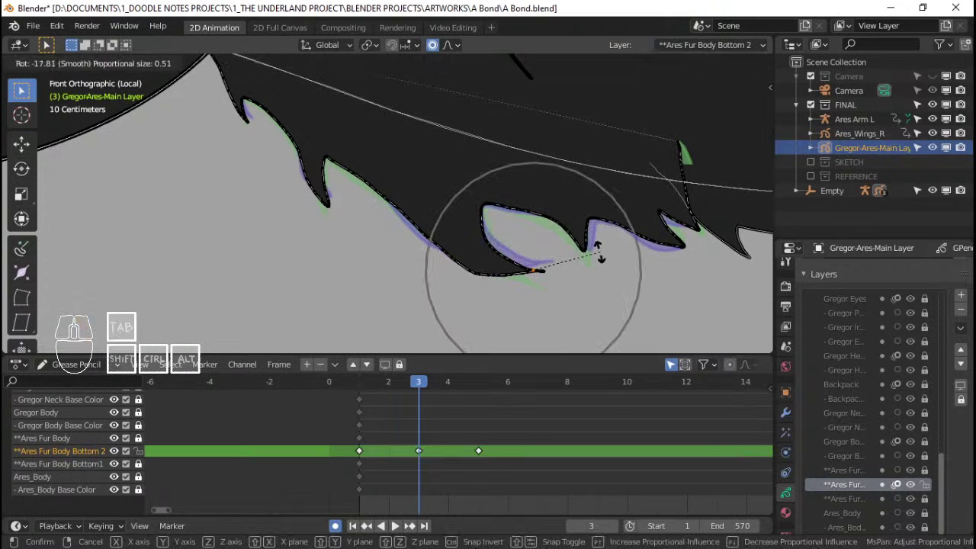
scroll(602, 262, up, 1)
click(603, 269)
key(g)
click(608, 266)
Step: Nudge the large third spike's lower edge up at frame 3 and check the motion through frame 5
right_click(482, 266)
key(g)
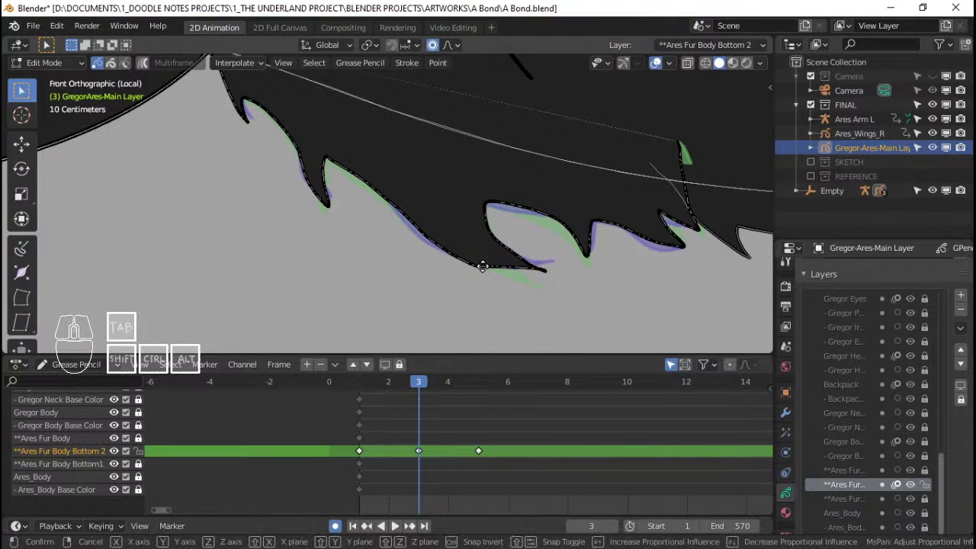
click(481, 263)
key(space)
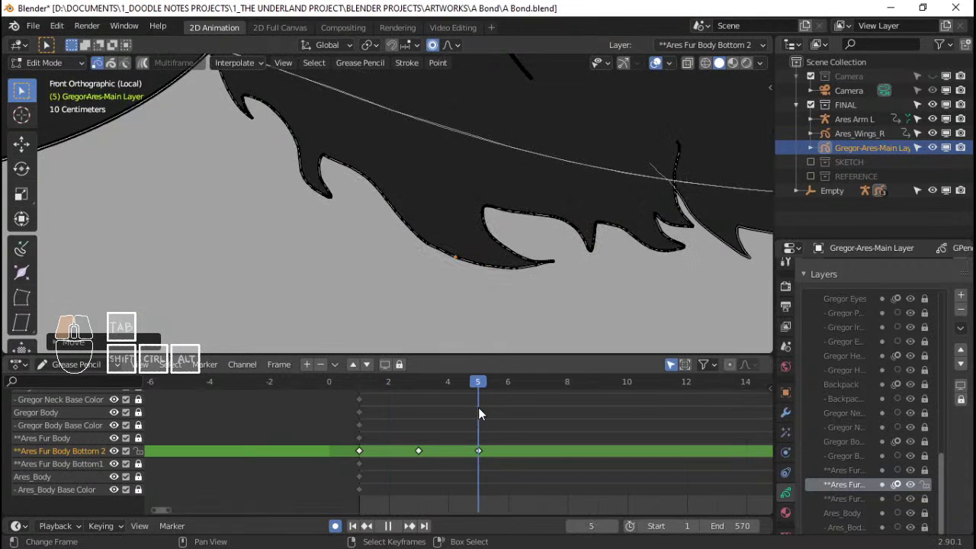
key(space)
drag(378, 401, 476, 400)
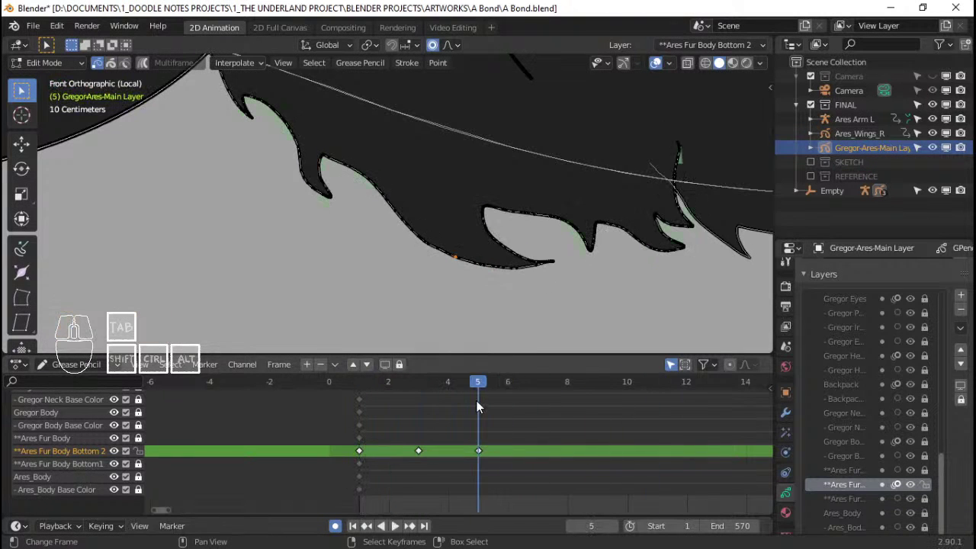
Step: At frame 7, rotate the middle of the large third spike with proportional size 0.39 and move it up
key(Right)
key(Right)
scroll(476, 406, up, 1)
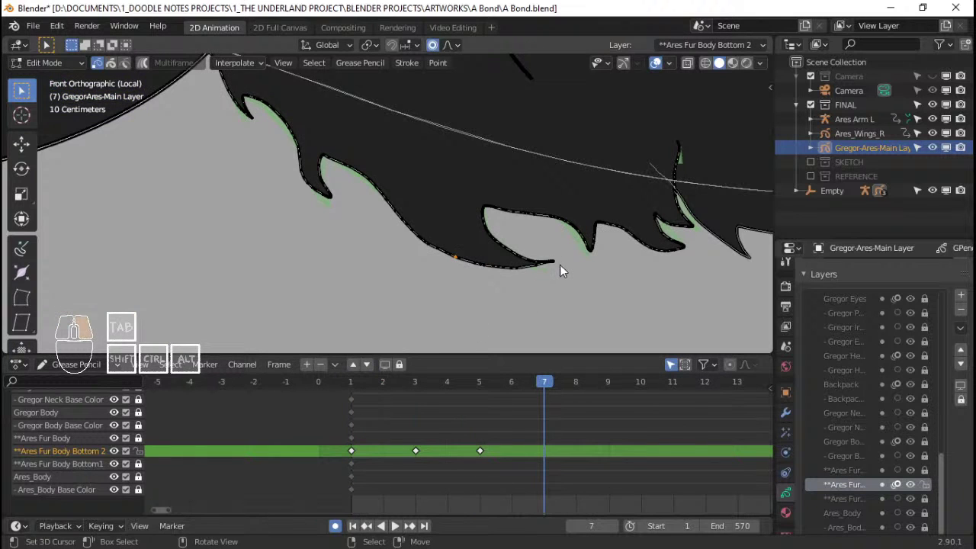
key(r)
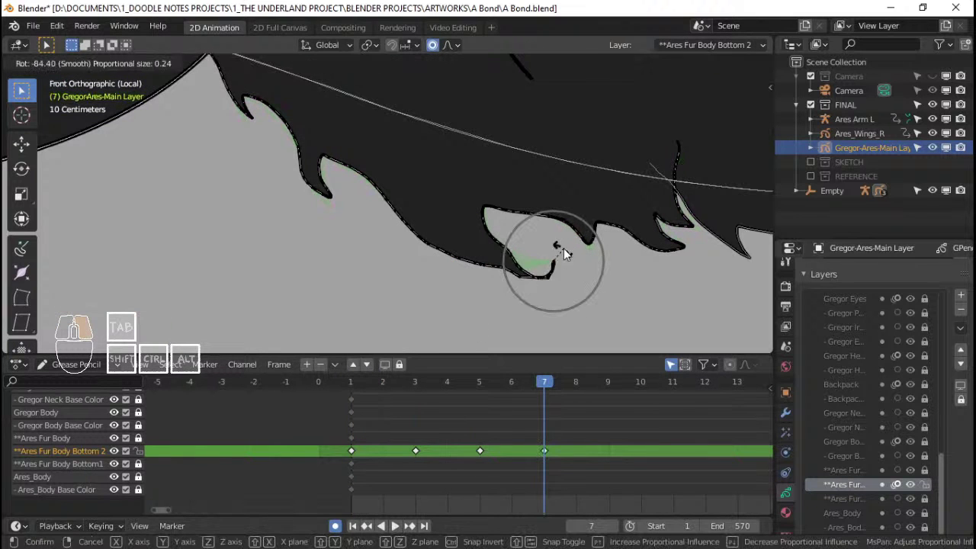
right_click(563, 248)
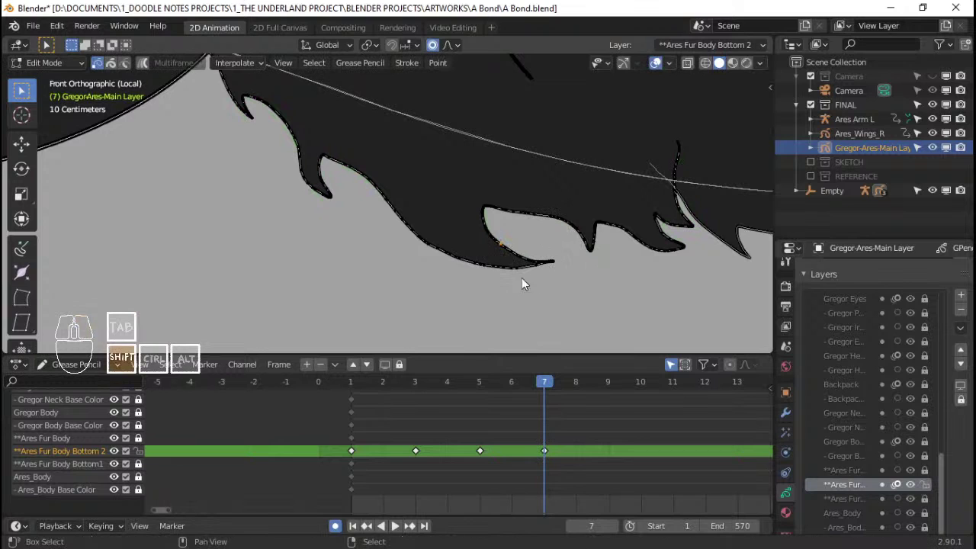
key(r)
scroll(603, 255, down, 2)
scroll(602, 255, down, 3)
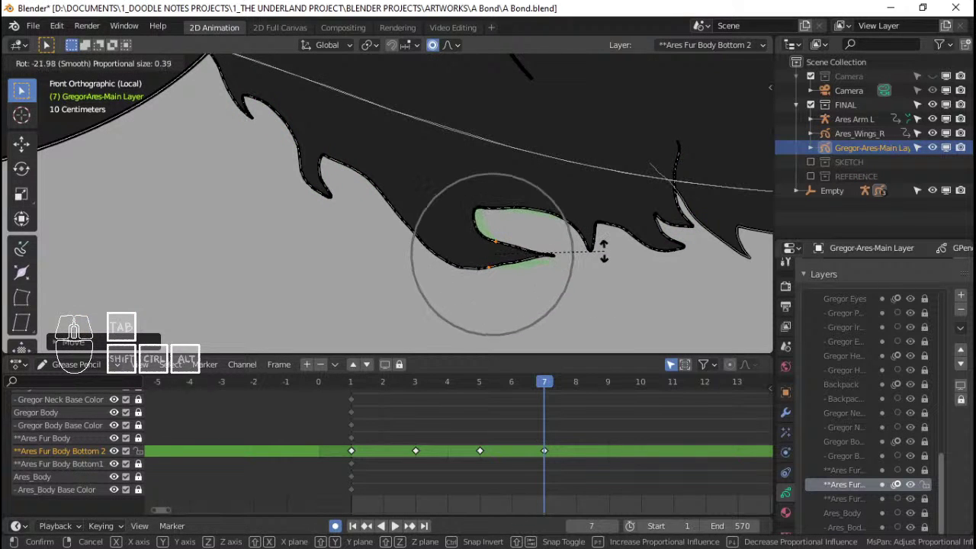
scroll(602, 232, down, 2)
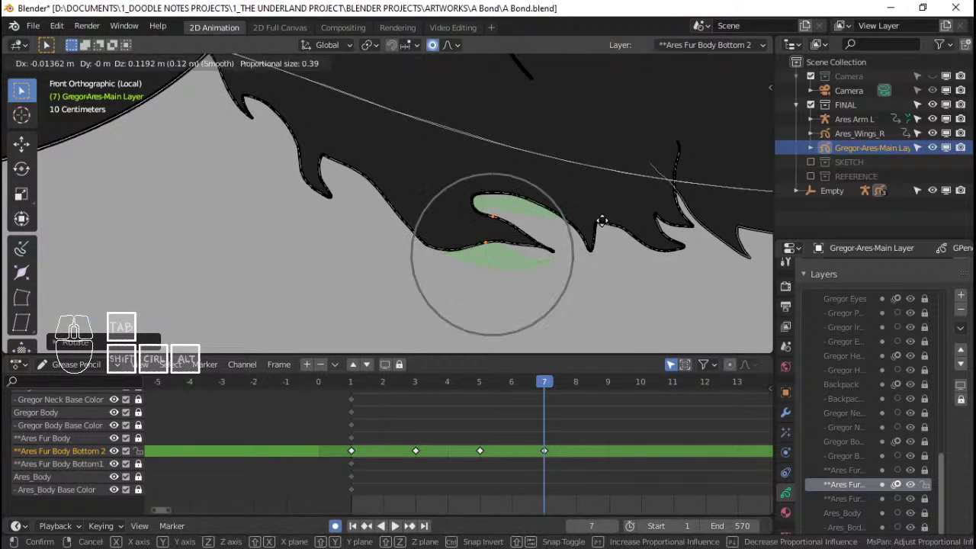
click(571, 244)
Step: Raise the second spike at frame 7, and rotate and move the small first spike with proportional size 0.47
shift+middle_drag(418, 194, 428, 236)
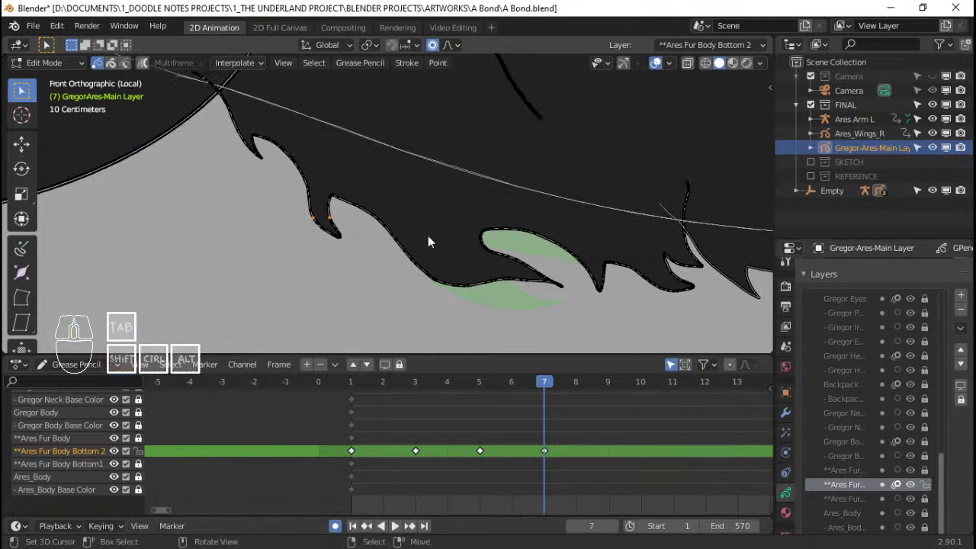
key(g)
click(446, 199)
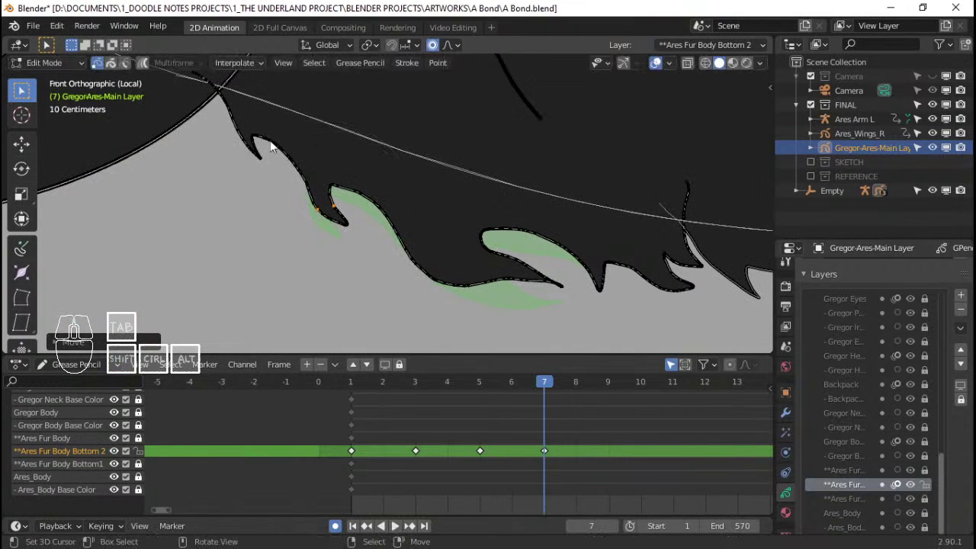
click(252, 147)
shift+middle_drag(299, 197, 337, 250)
key(r)
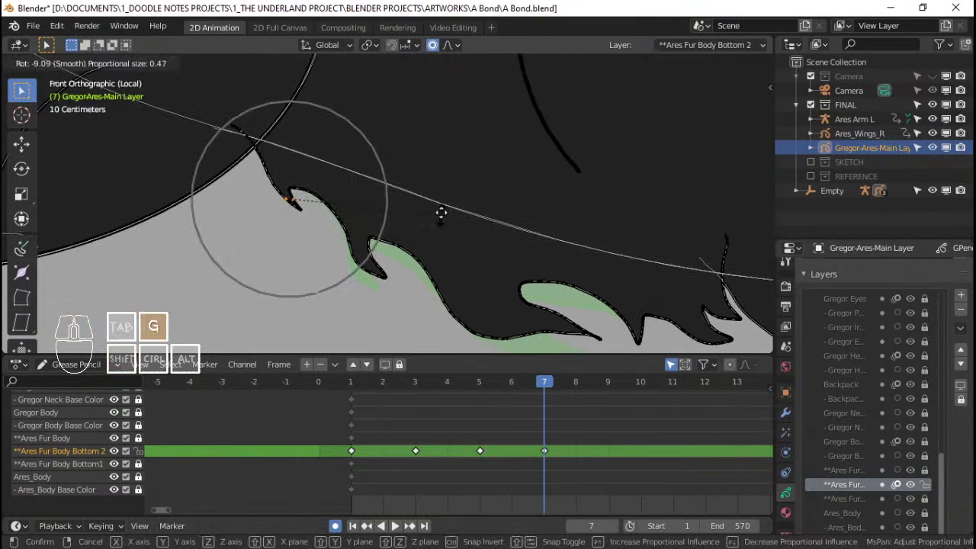
click(441, 213)
Step: Move the fourth and fifth fur spikes up at frame 7, with proportional size 0.47
shift+middle_drag(642, 328, 509, 266)
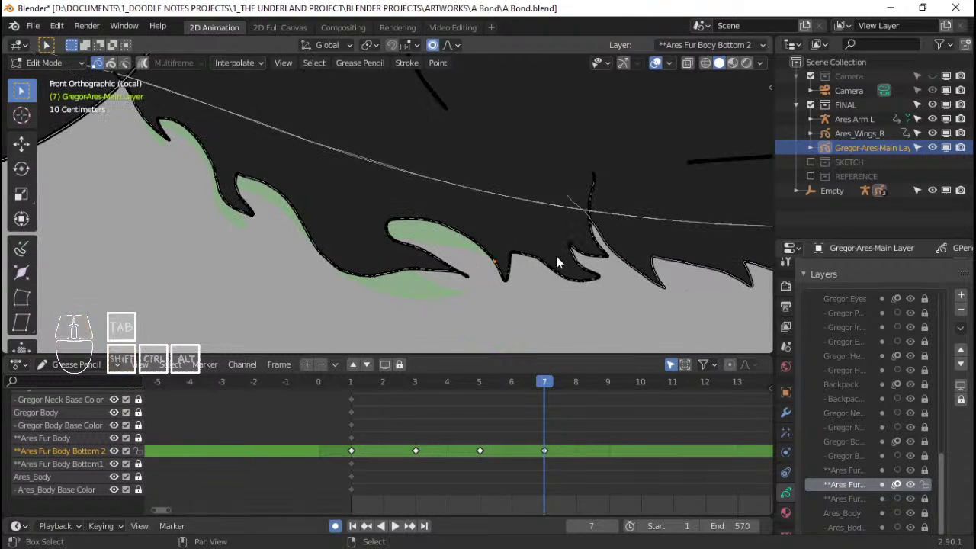
key(g)
click(572, 285)
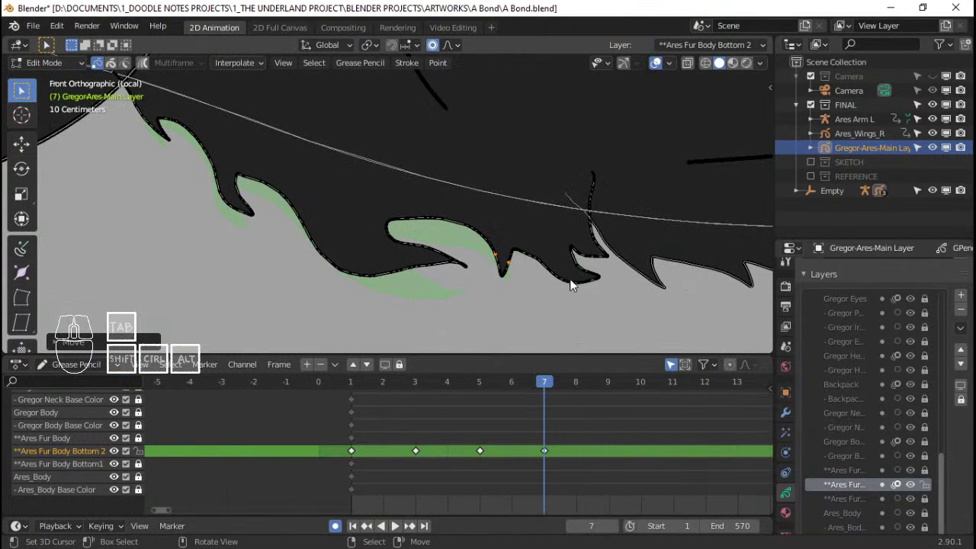
click(572, 284)
key(g)
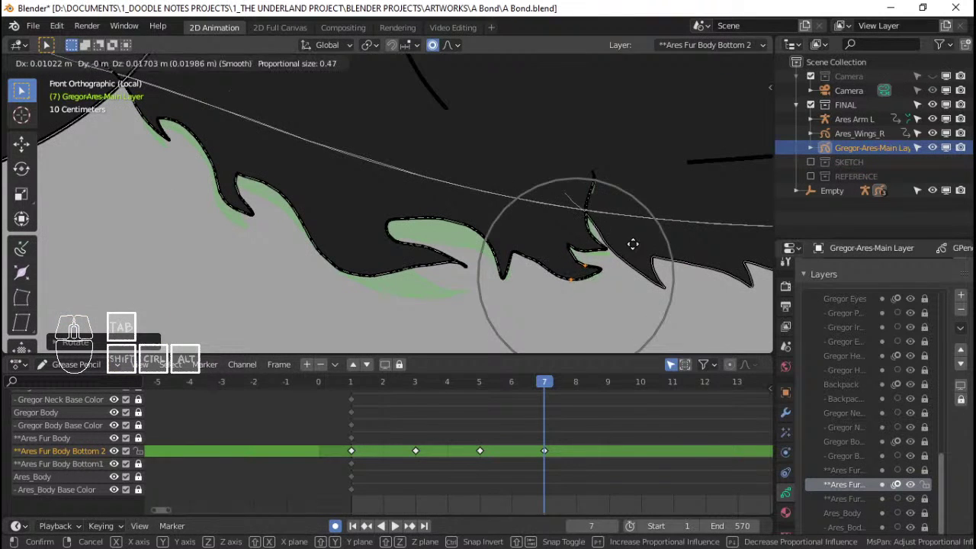
click(633, 242)
Step: Play and scrub the animation from frame 1 to review the fur sway across the four keyframes
click(362, 386)
key(space)
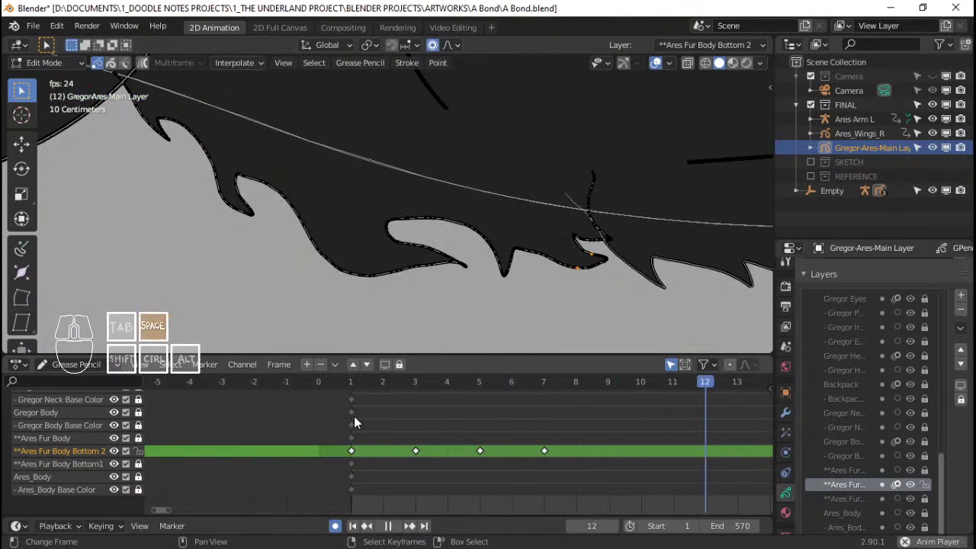
drag(354, 416, 498, 408)
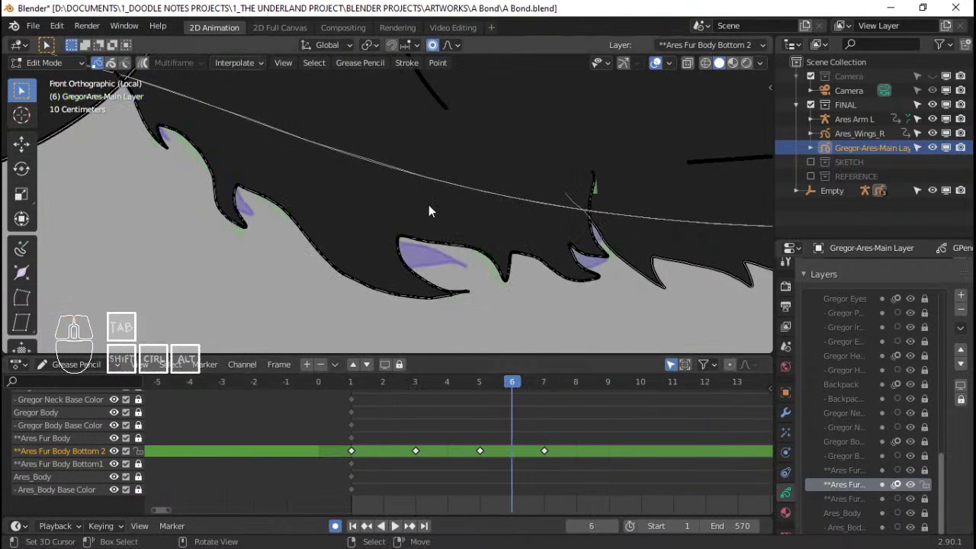
Step: At frame 9, select several points on the large third fur spike and rotate them with proportional editing
scroll(429, 205, down, 8)
shift+middle_drag(428, 194, 425, 214)
scroll(425, 214, up, 3)
drag(386, 421, 548, 404)
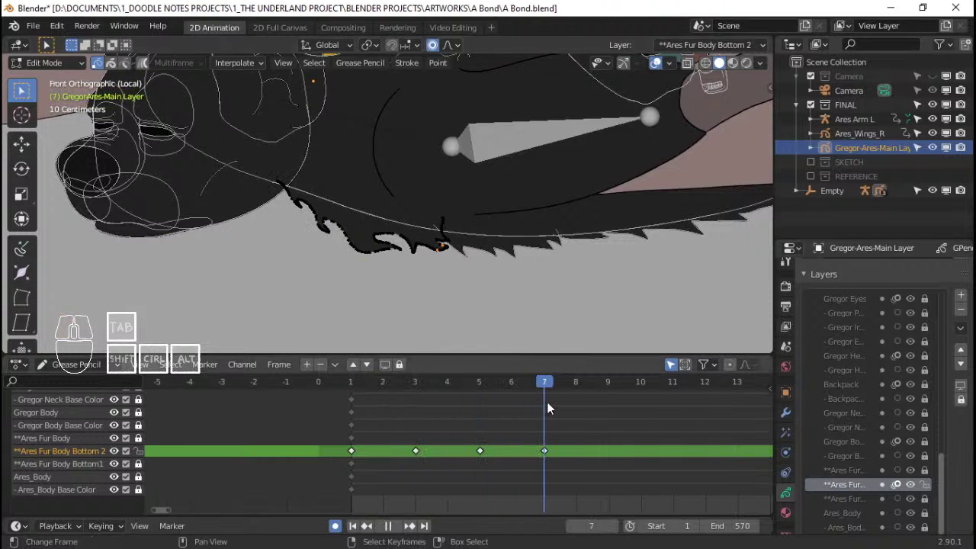
key(Right)
key(Right)
scroll(370, 275, up, 5)
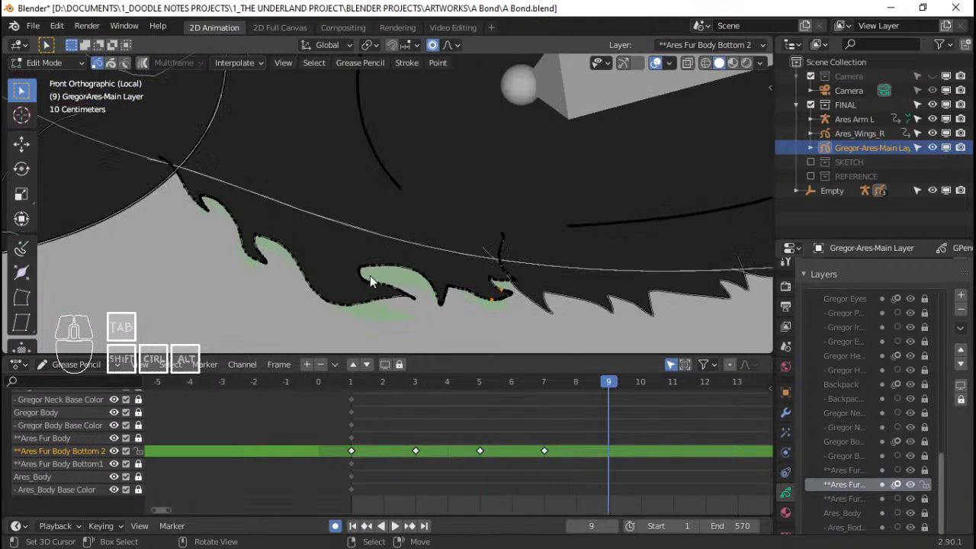
right_click(379, 283)
shift+right_click(350, 305)
shift+middle_drag(315, 298, 357, 283)
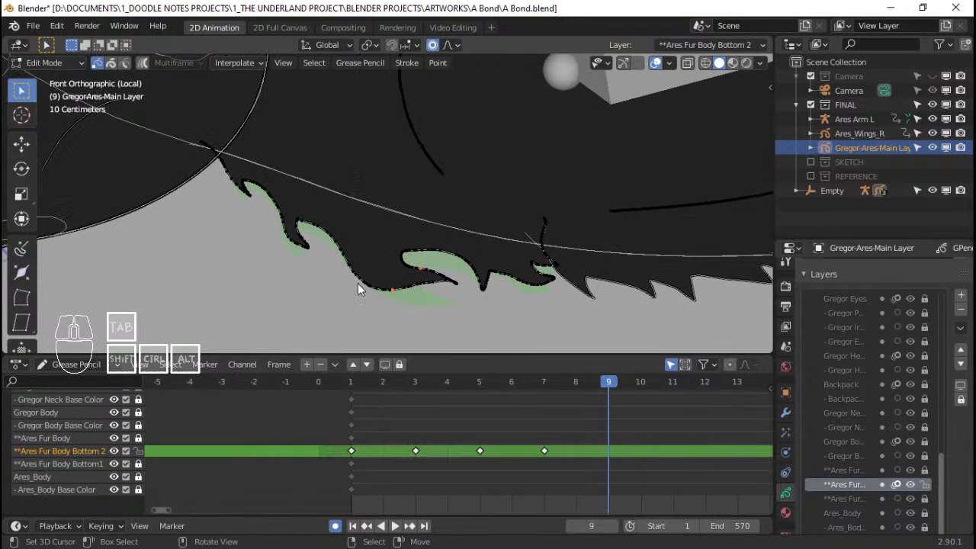
shift+right_click(393, 262)
key(r)
click(552, 268)
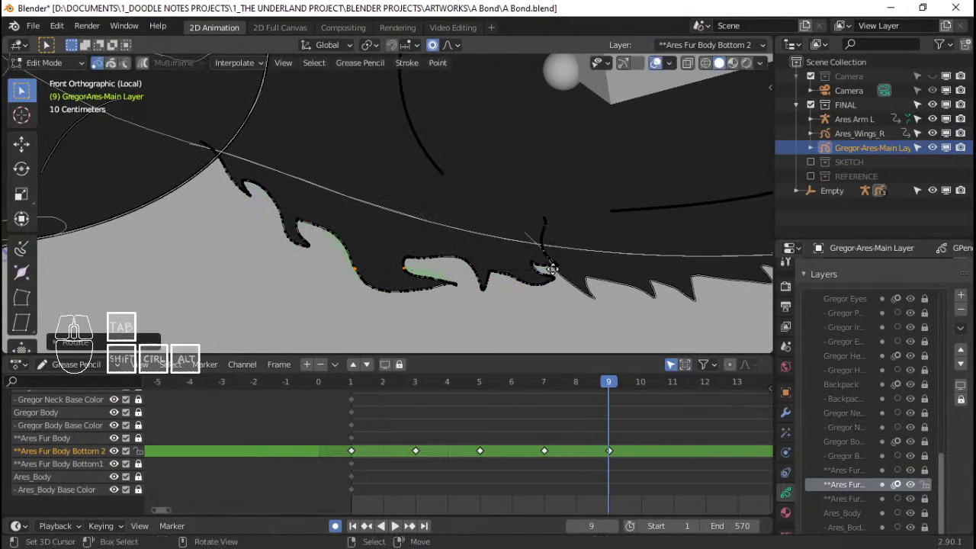
Step: Move the third spike's points at frame 9 with proportional size 0.47, and rotate its tip downward
key(g)
click(468, 288)
key(r)
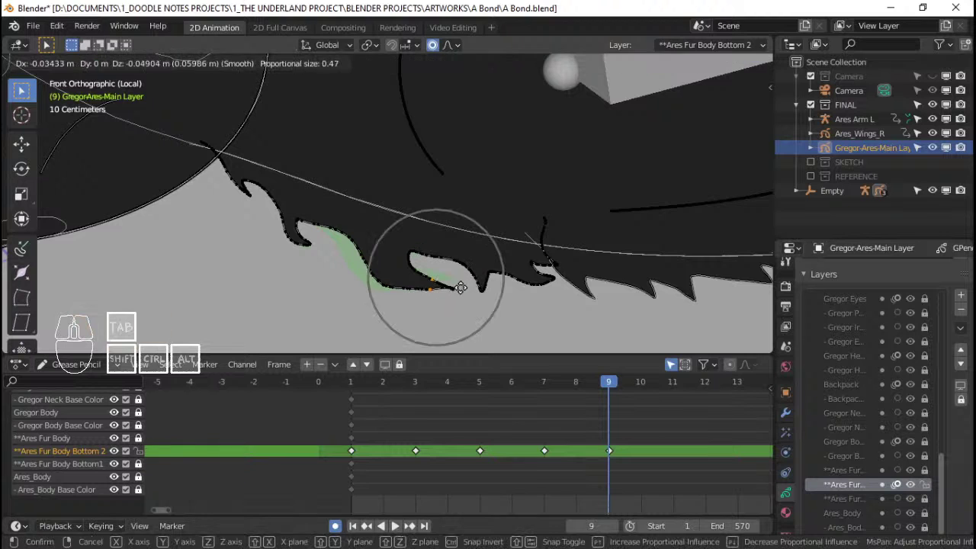
scroll(507, 317, up, 7)
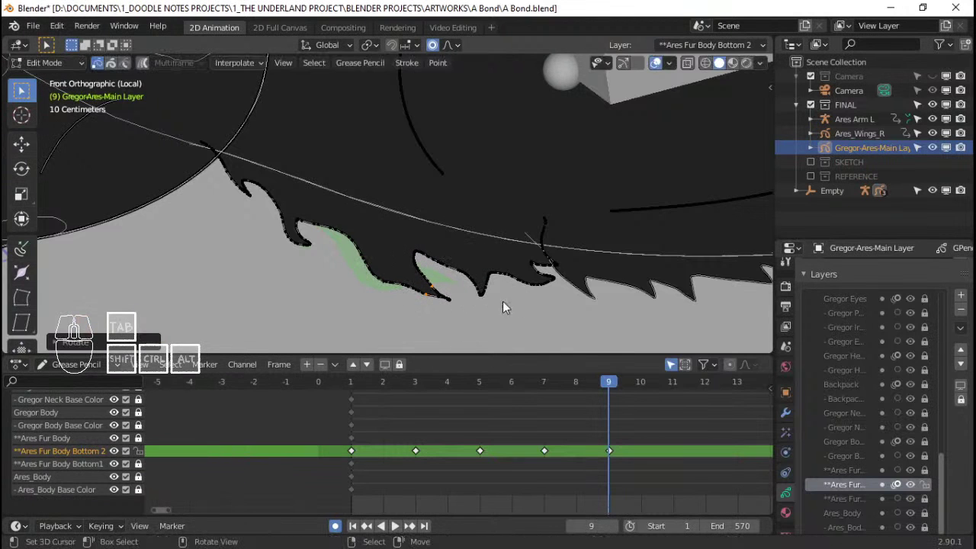
click(500, 324)
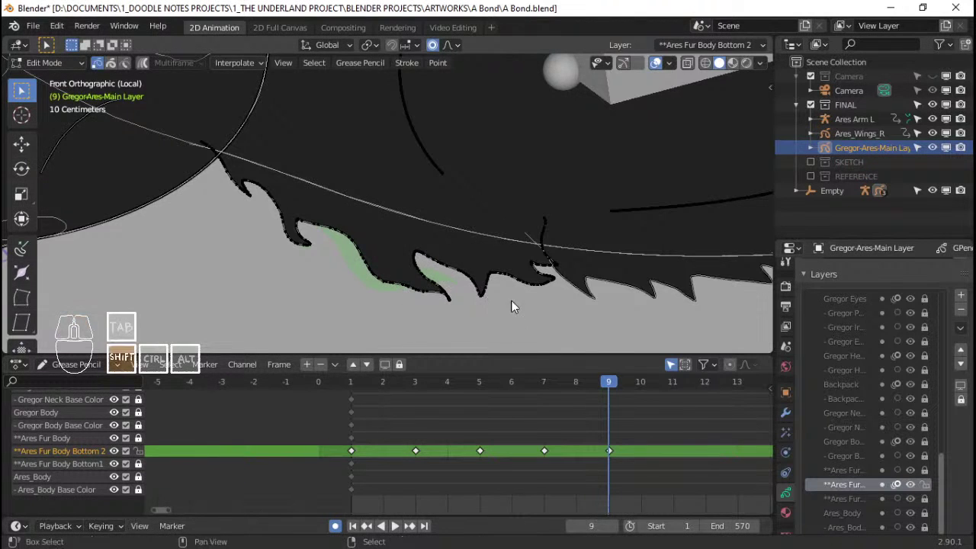
Step: Rotate the fourth spike's tip at frame 9 with proportional size 0.24 and nudge it into place
shift+middle_drag(511, 301, 491, 253)
scroll(489, 253, up, 2)
scroll(438, 242, up, 2)
click(443, 244)
key(r)
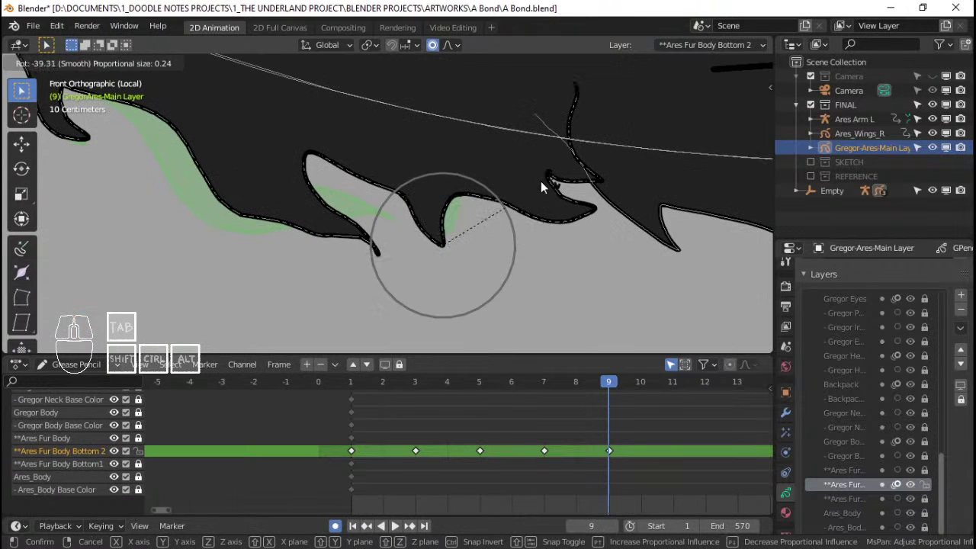
click(540, 181)
key(g)
click(587, 211)
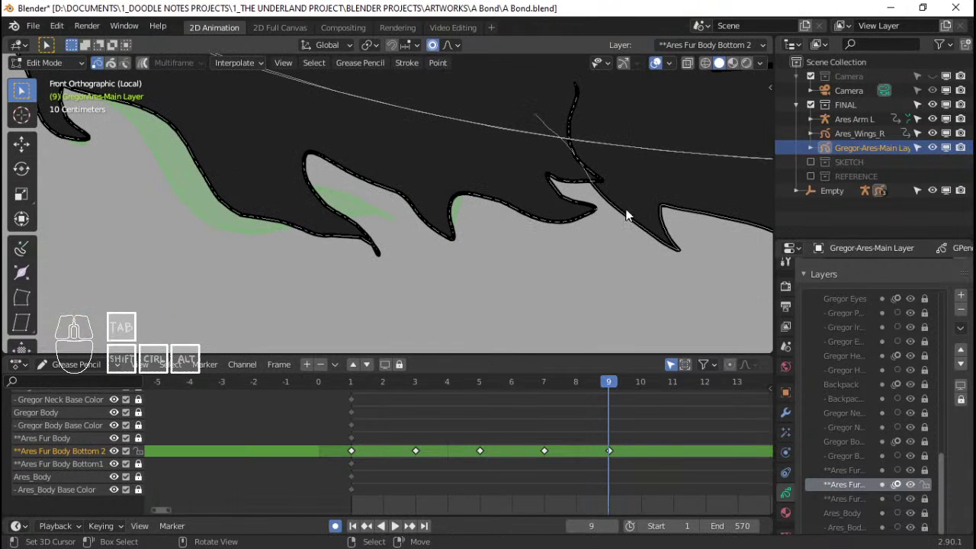
Step: Rotate the fifth spike at frame 9 and move its tip down with proportional size 0.35
key(r)
key(Escape)
key(r)
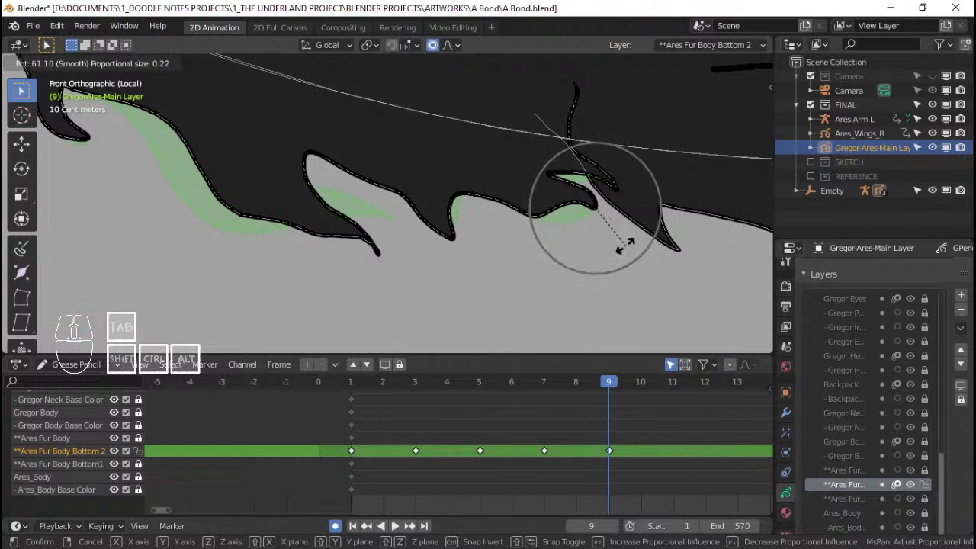
scroll(623, 243, down, 4)
click(623, 246)
key(g)
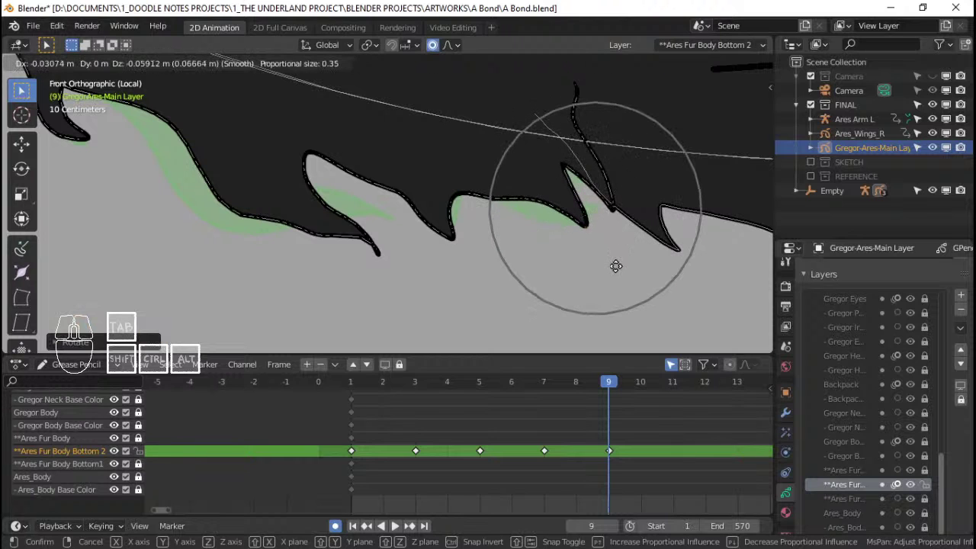
click(614, 270)
Step: Shift the stroke end above the fifth spike at frame 9, using proportional sizes 0.29 and 0.16
click(584, 128)
key(g)
scroll(591, 128, up, 7)
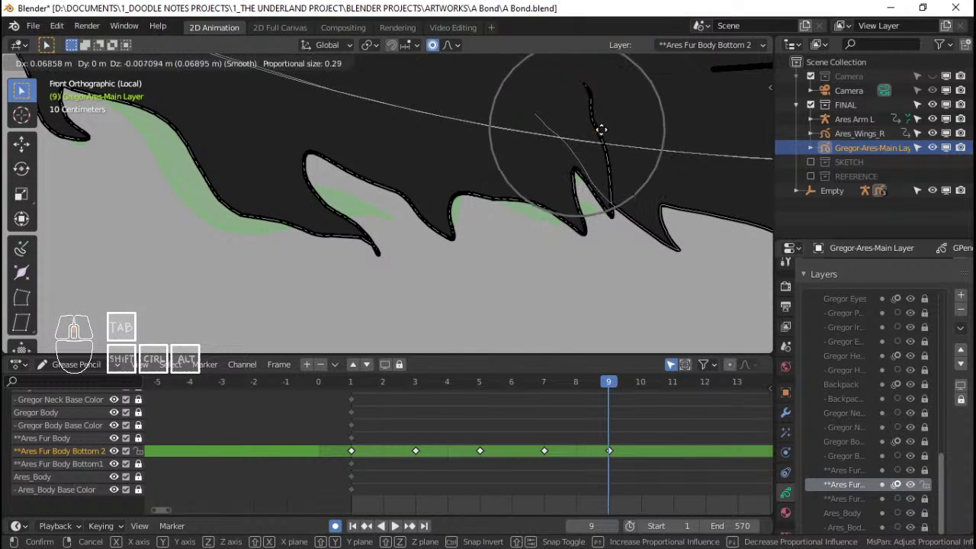
click(597, 117)
key(g)
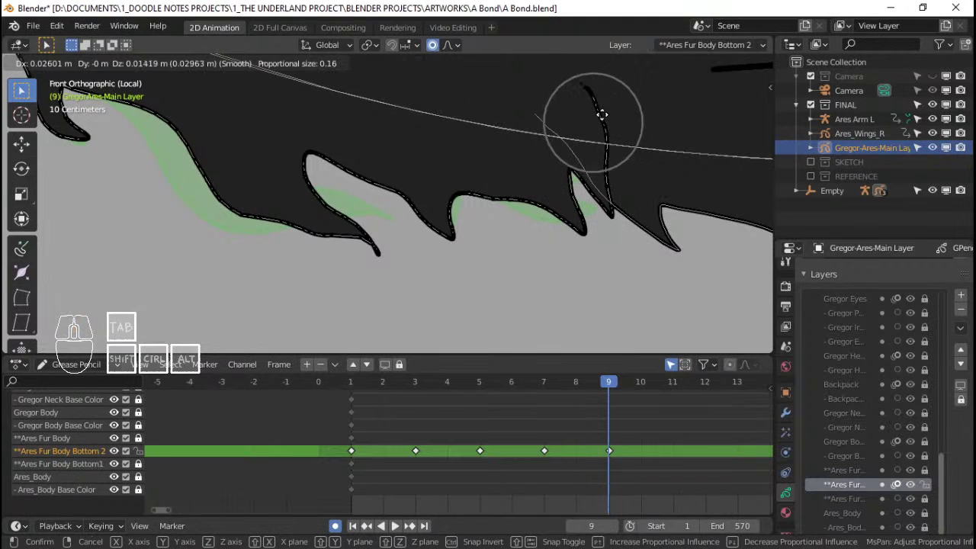
click(601, 109)
scroll(582, 129, up, 3)
Step: Rotate the second spike's tip about 50 degrees at frame 9 with proportional size 0.22
shift+middle_drag(582, 128, 382, 208)
click(345, 226)
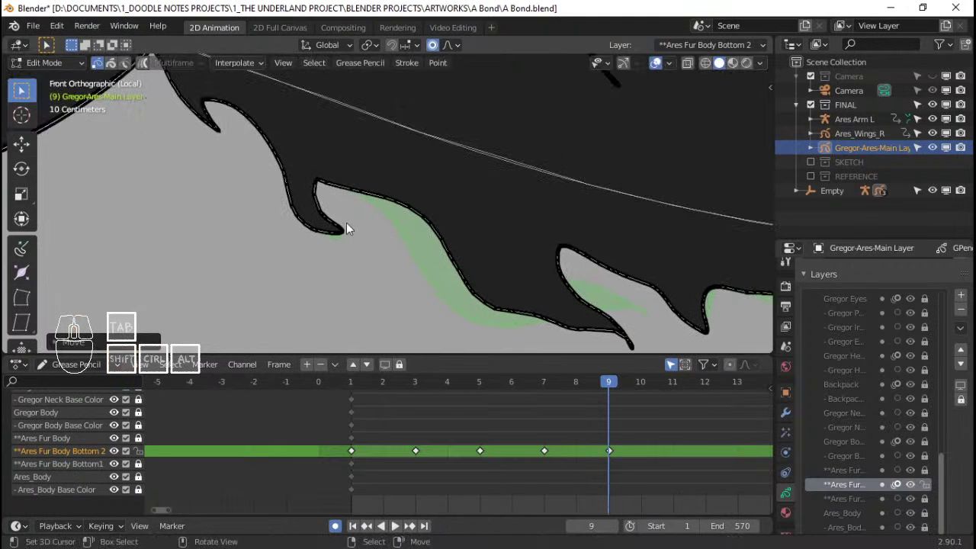
key(r)
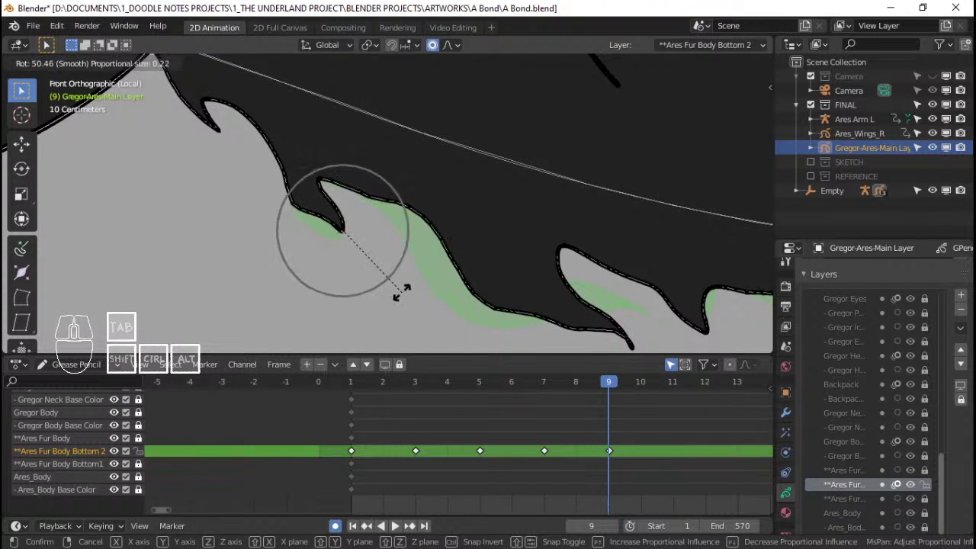
click(401, 292)
Step: Push the second spike's front edge inward at frame 9, using proportional sizes 0.24 and 0.15
right_click(293, 191)
key(g)
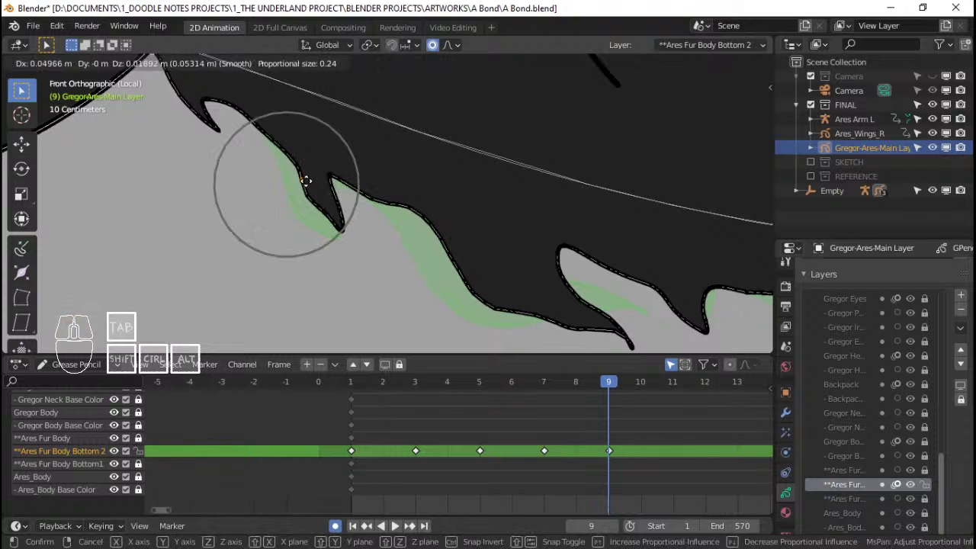
click(308, 181)
shift+middle_drag(342, 226, 409, 296)
right_click(369, 263)
key(g)
key(g)
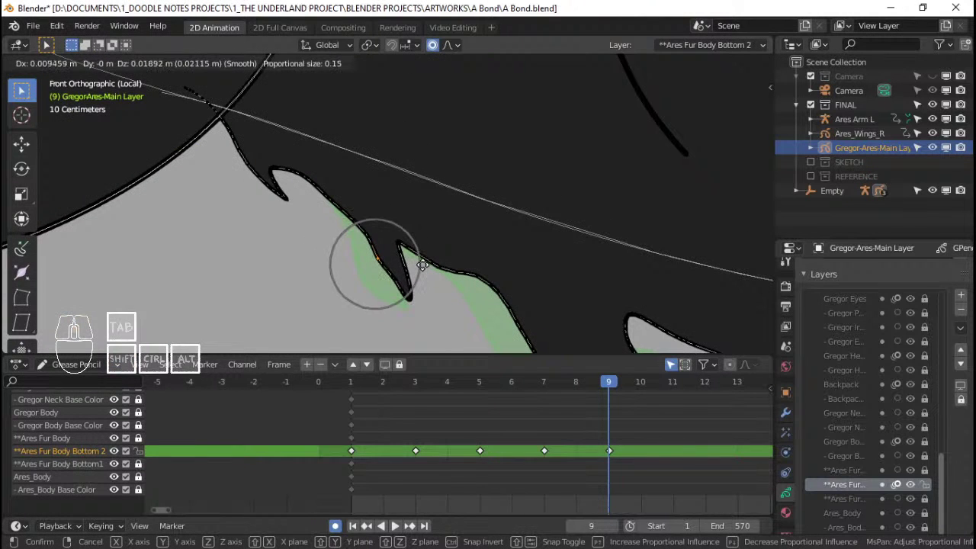
click(425, 265)
Step: Rotate the small first spike at frame 9 with proportional size 0.24, and move the second spike's tip
shift+middle_drag(281, 197, 296, 213)
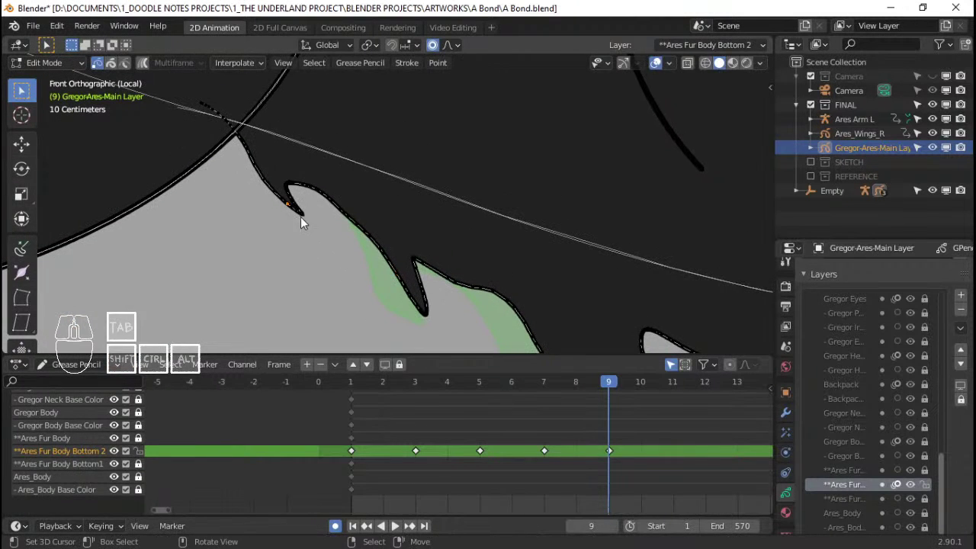
key(r)
scroll(381, 284, down, 10)
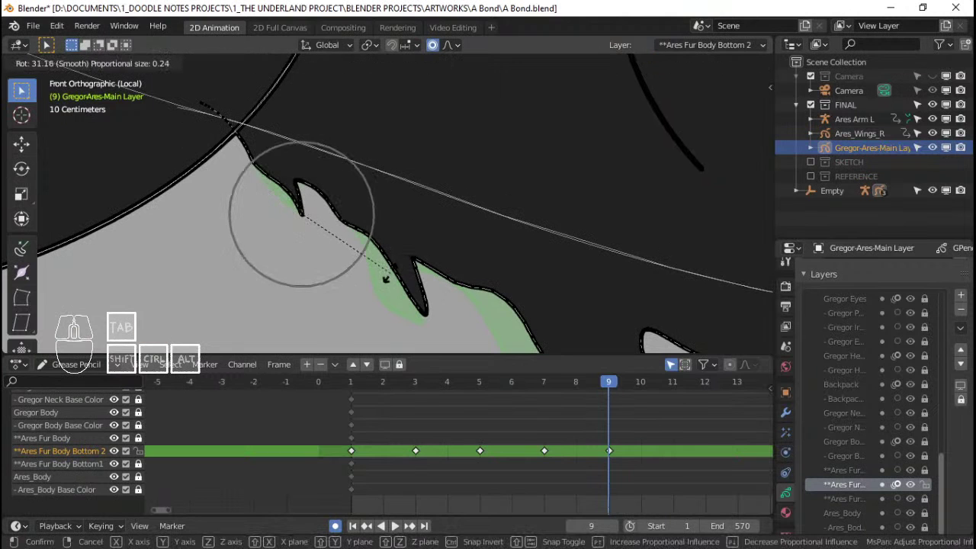
click(379, 288)
shift+middle_drag(430, 323, 431, 298)
key(g)
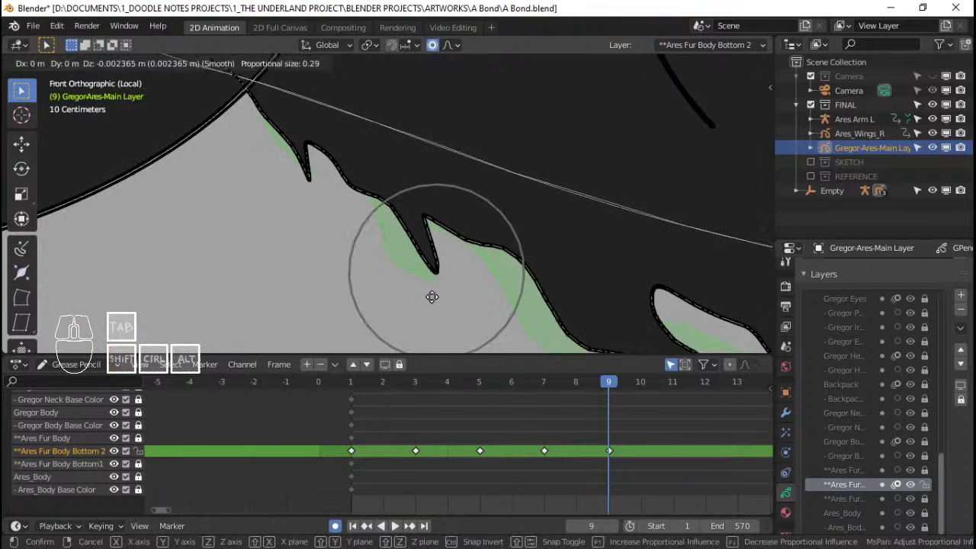
scroll(431, 297, down, 2)
scroll(436, 294, down, 3)
click(438, 289)
Step: Adjust the third spike's lower edge, the fourth spike and the stroke end at frame 9 with small moves
scroll(457, 279, down, 4)
mouse_move(495, 273)
shift+middle_down()
mouse_move(438, 239)
mouse_move(389, 232)
shift+middle_up()
right_click(403, 239)
key(g)
click(404, 244)
right_click(465, 221)
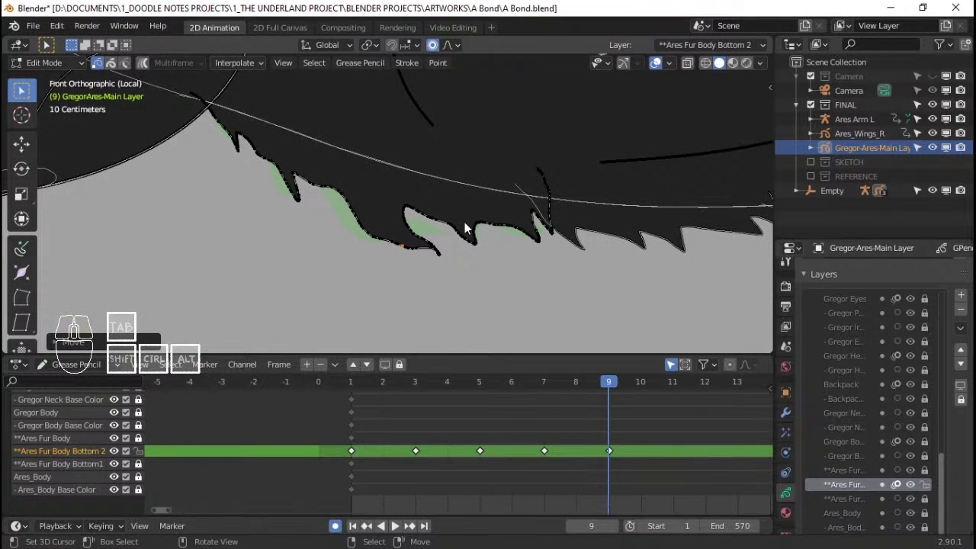
key(g)
click(465, 228)
right_click(544, 204)
key(g)
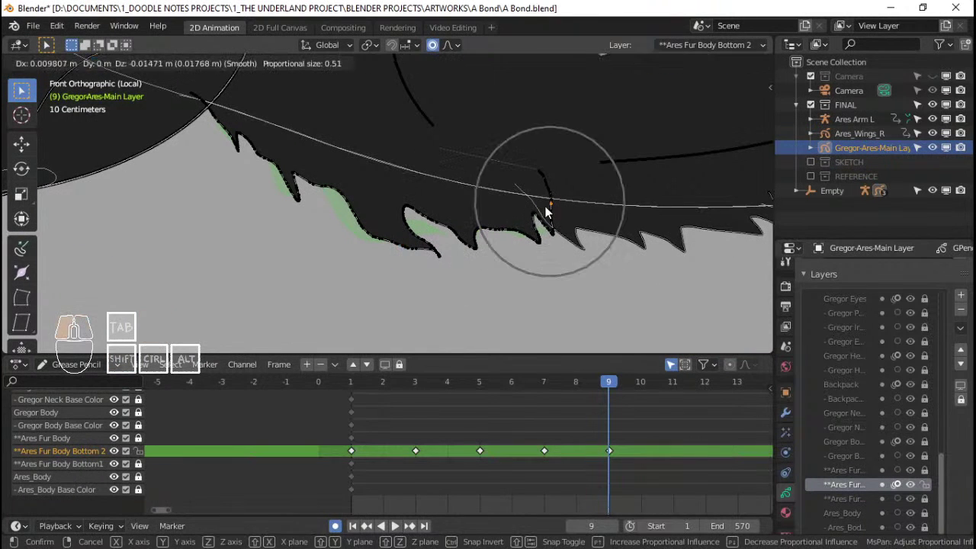
click(549, 208)
Step: At frame 3, move the first spike of the adjoining rear belly fur up
scroll(670, 278, down, 2)
shift+middle_drag(670, 278, 526, 273)
scroll(520, 250, up, 2)
right_click(525, 215)
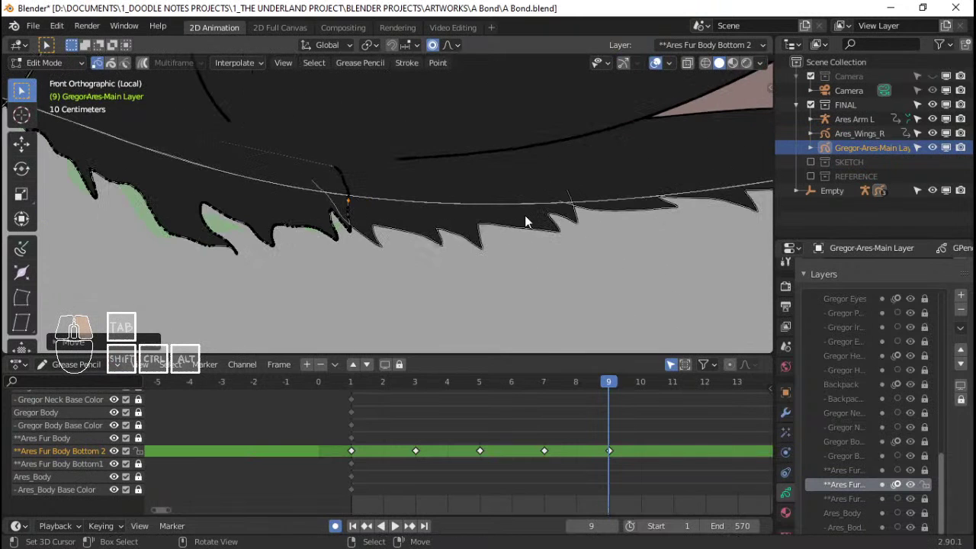
click(350, 430)
drag(350, 429, 409, 425)
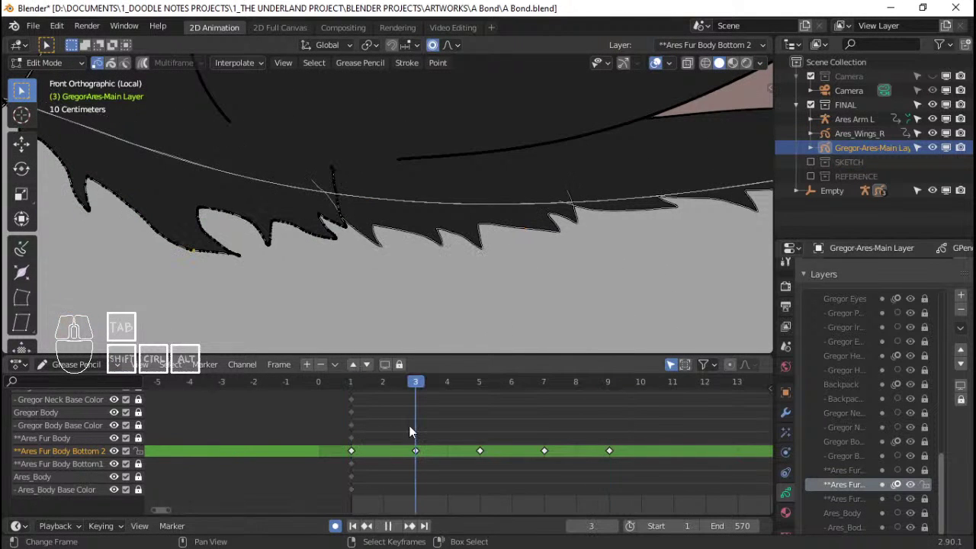
scroll(383, 249, up, 2)
scroll(423, 278, up, 1)
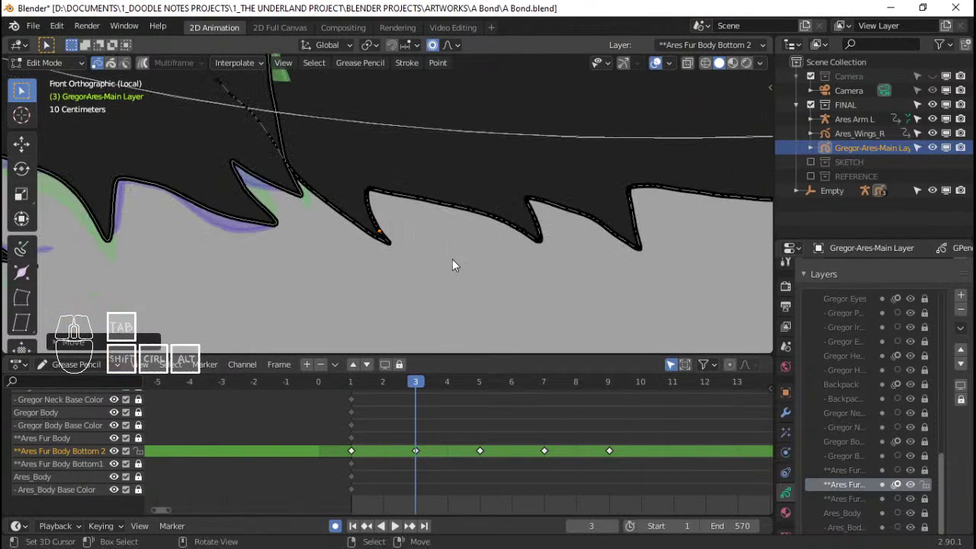
key(g)
click(481, 229)
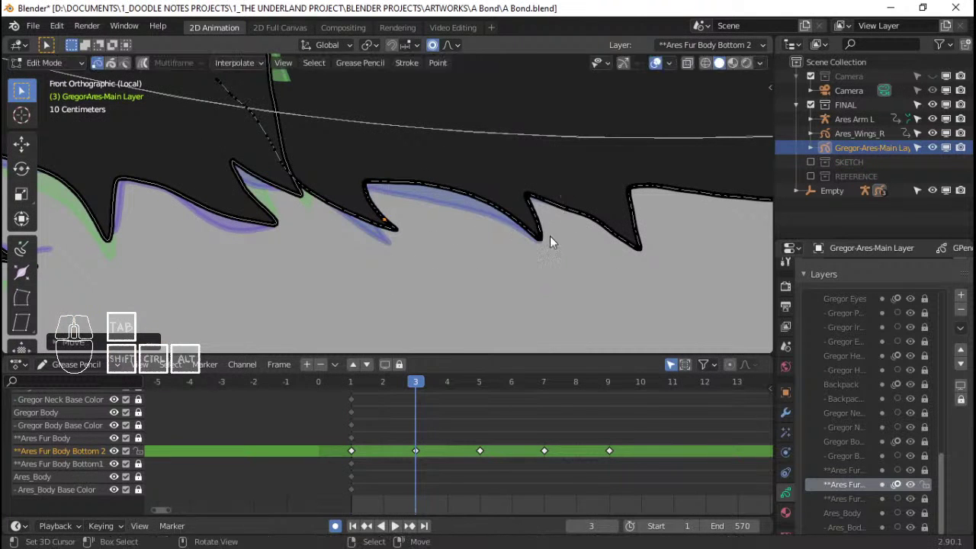
Step: Rotate the rear fur's second and third spikes at frame 3, and move the third up with proportional size 0.51
right_click(547, 235)
key(r)
click(563, 250)
right_click(645, 261)
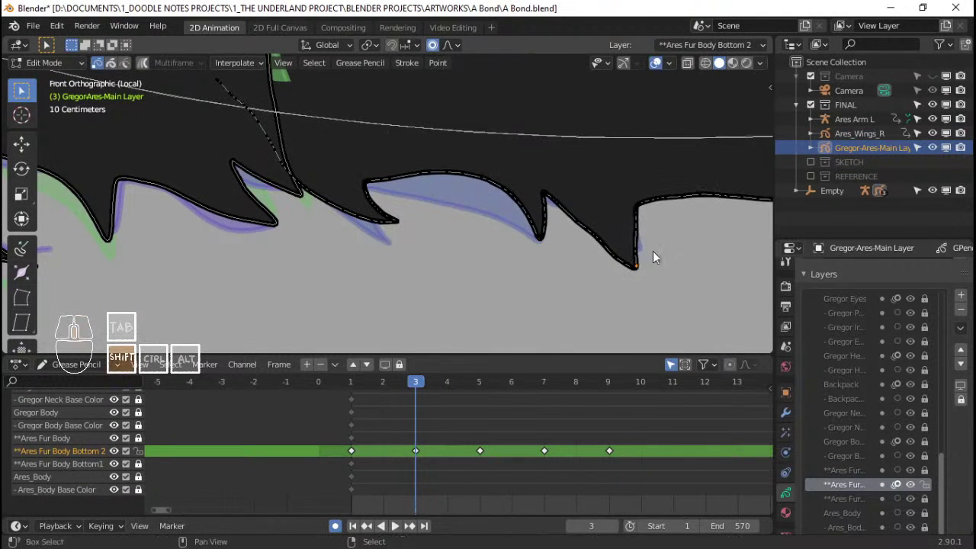
shift+middle_drag(653, 257, 561, 270)
key(r)
click(654, 202)
key(g)
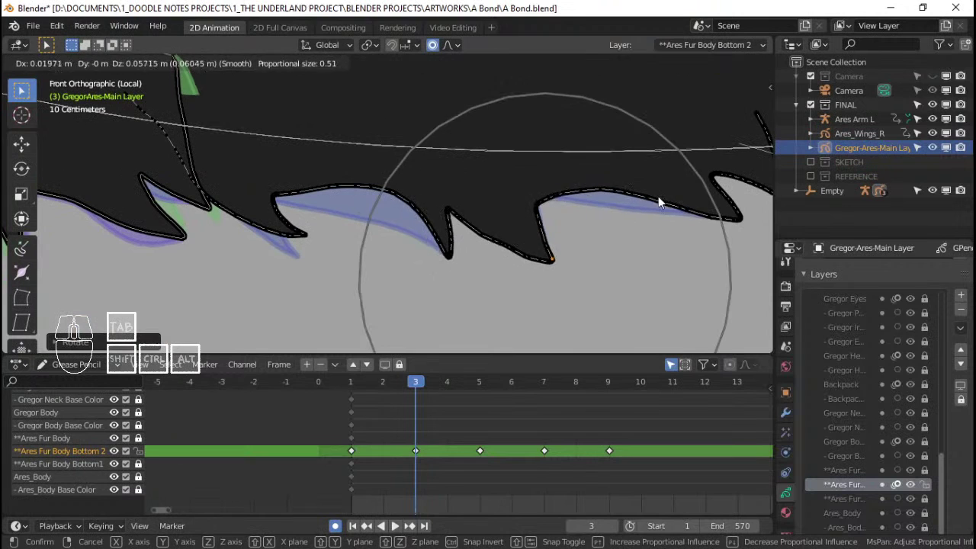
click(660, 199)
Step: Rotate the fourth spike of the rear fur at frame 3 with proportional size 0.51
shift+middle_drag(732, 218, 568, 249)
key(r)
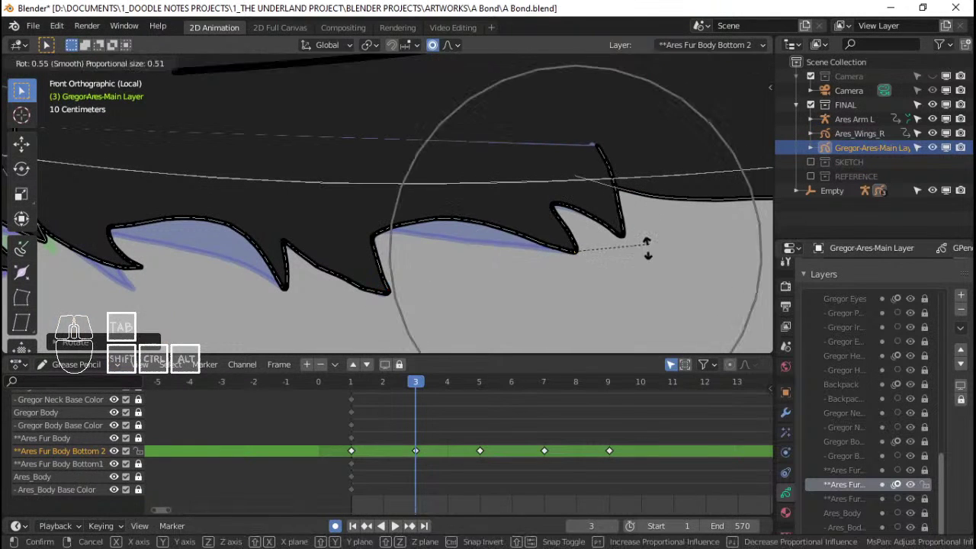
click(647, 244)
Step: At frame 5, rotate the rear fur's first spike and move it up with proportional size 0.51
click(395, 434)
mouse_move(396, 434)
mouse_down()
mouse_move(471, 427)
mouse_move(427, 420)
mouse_move(473, 412)
mouse_up()
shift+middle_drag(457, 246, 610, 247)
right_click(288, 285)
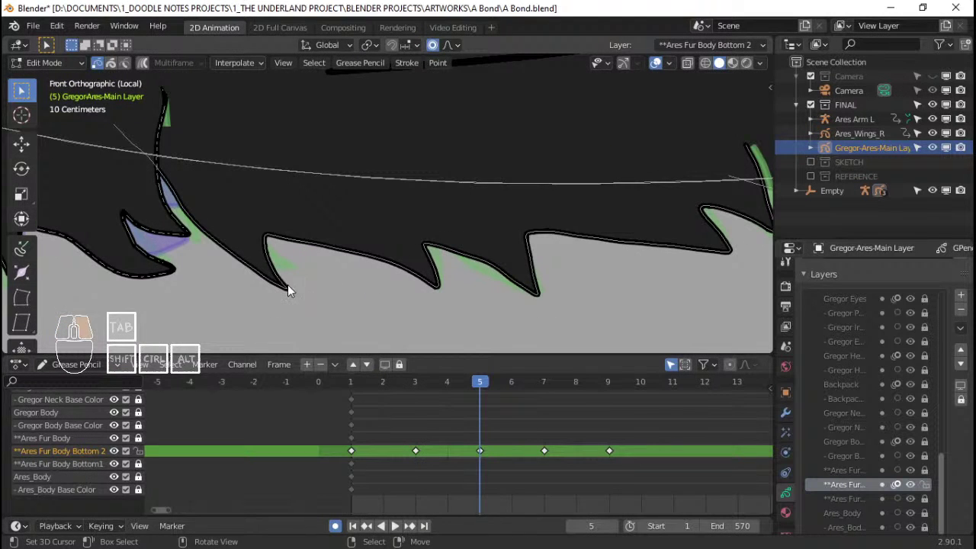
key(r)
click(368, 253)
key(g)
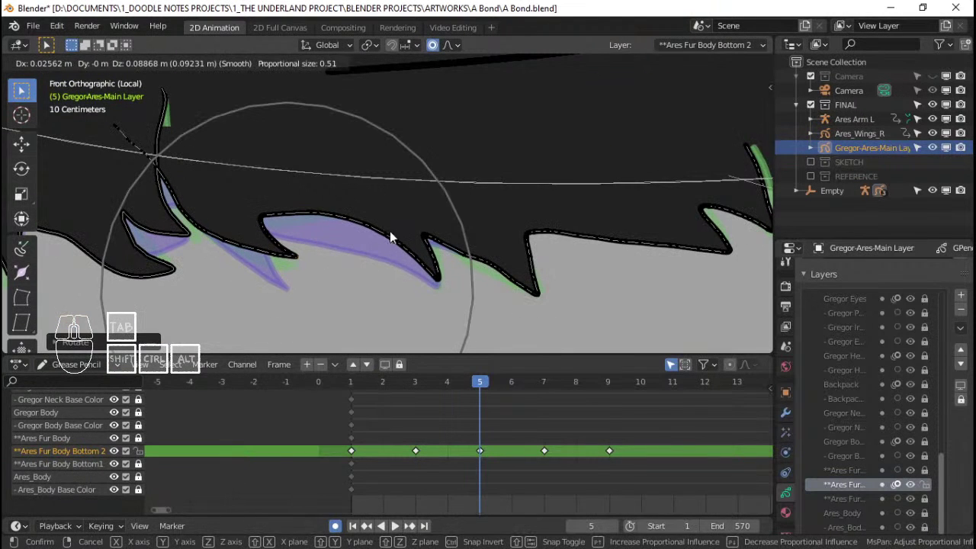
click(391, 233)
Step: Rotate and move the rear fur's second and third spikes at frame 5 with proportional size 0.51
right_click(442, 271)
key(r)
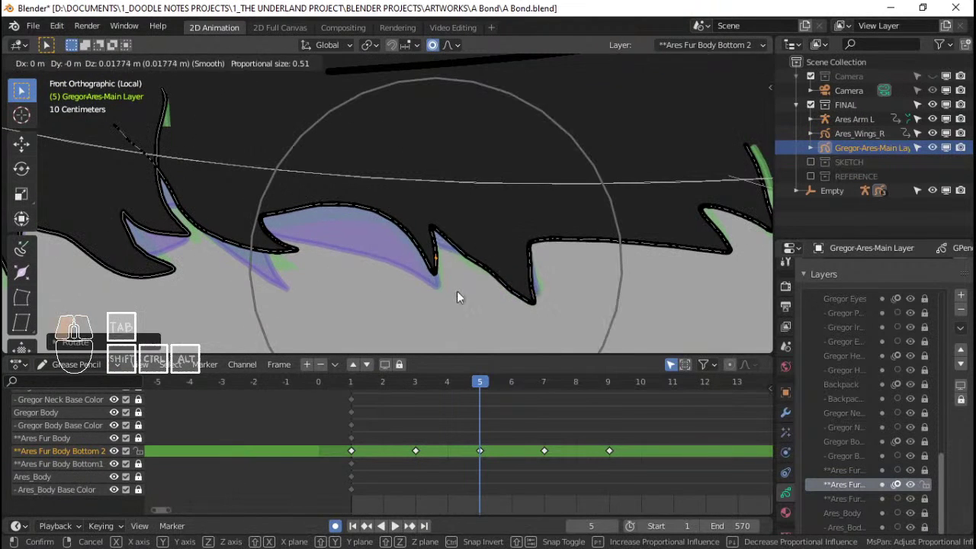
click(457, 291)
right_click(530, 301)
key(r)
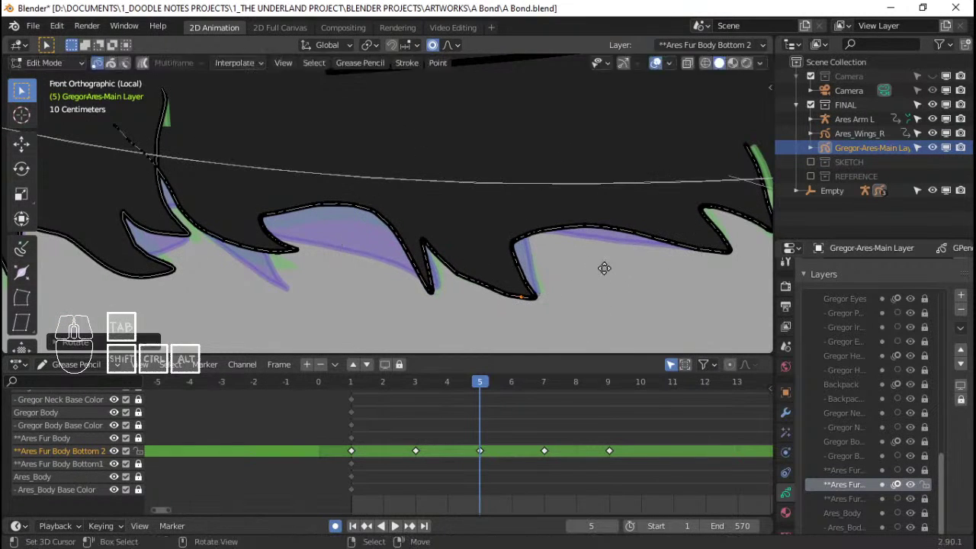
click(602, 252)
Step: Rotate the fourth spike of the rear fur at frame 5 with proportional size 0.51
shift+middle_drag(507, 257, 396, 261)
right_click(624, 245)
key(r)
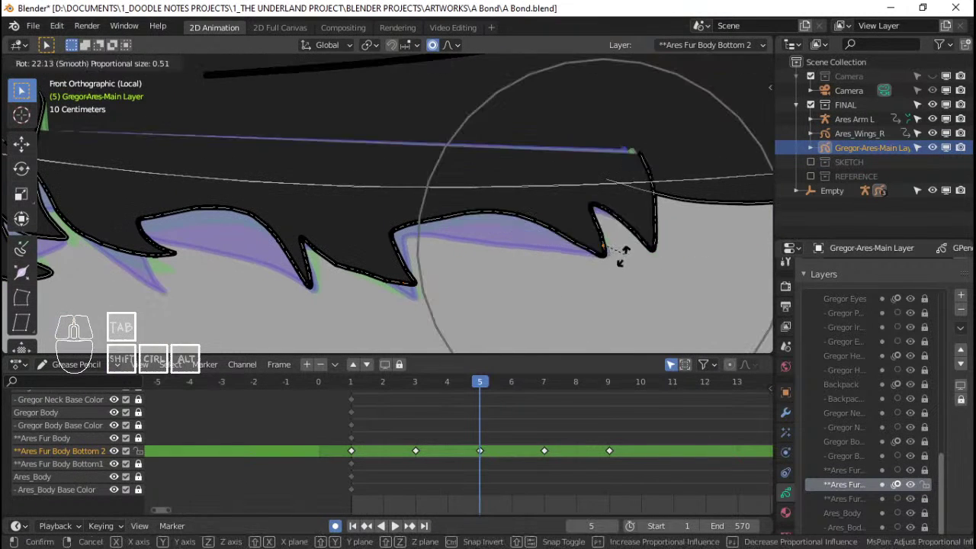
right_click(627, 245)
Step: Rotate the rear fur's last spike at frame 5 and move it up with proportional size 0.56
key(r)
scroll(674, 248, up, 4)
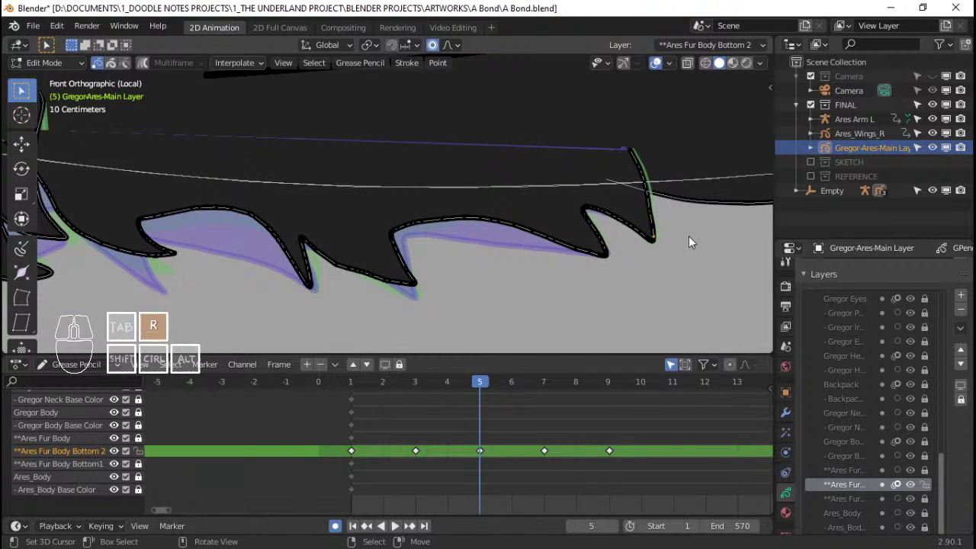
key(g)
scroll(684, 222, down, 5)
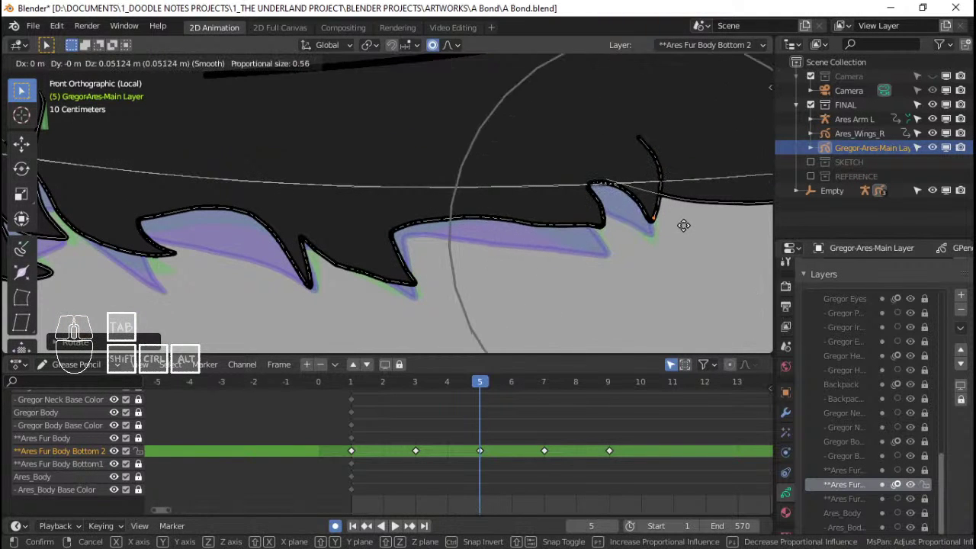
click(683, 225)
scroll(621, 263, down, 3)
Step: At frame 7, rotate the rear fur's first spike with proportional size 0.35 and move it up with size 0.29
click(545, 417)
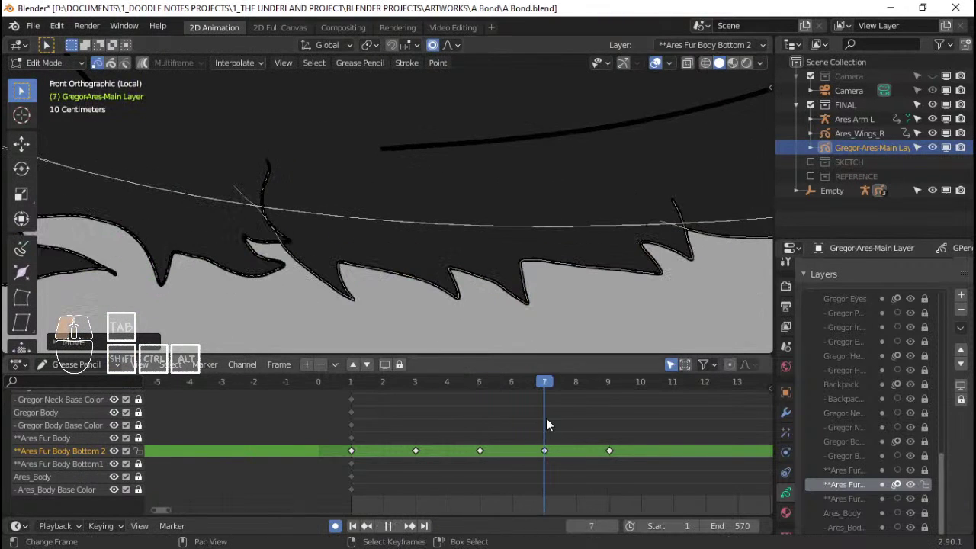
key(r)
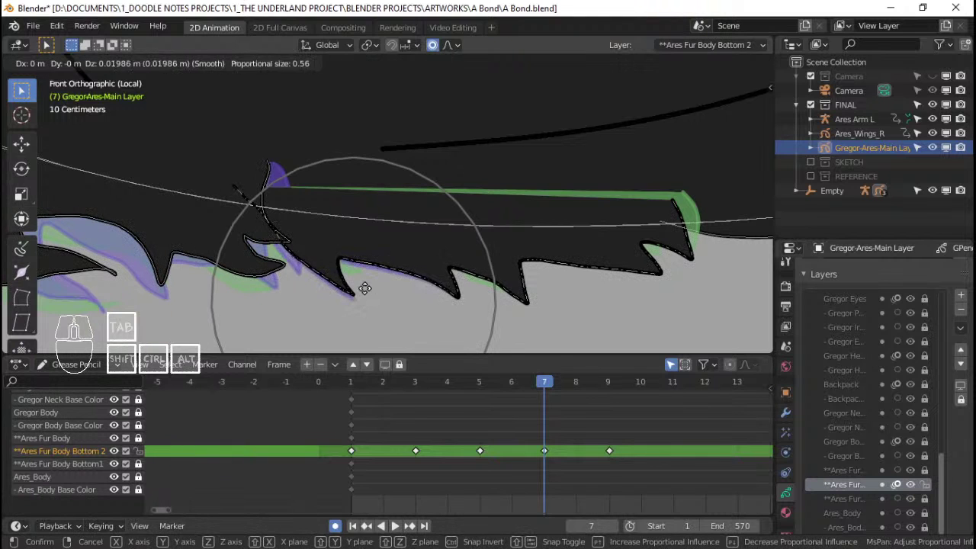
scroll(482, 263, up, 5)
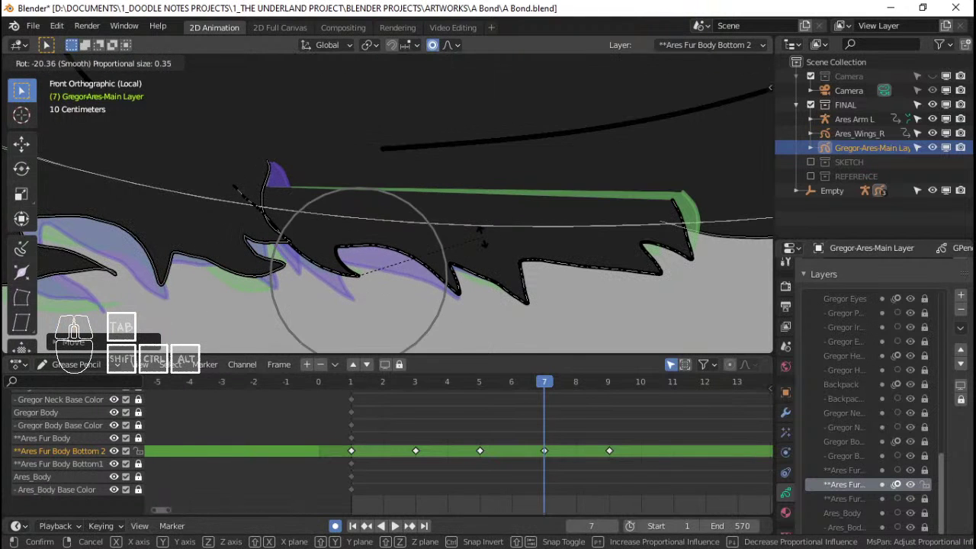
key(g)
scroll(482, 213, up, 2)
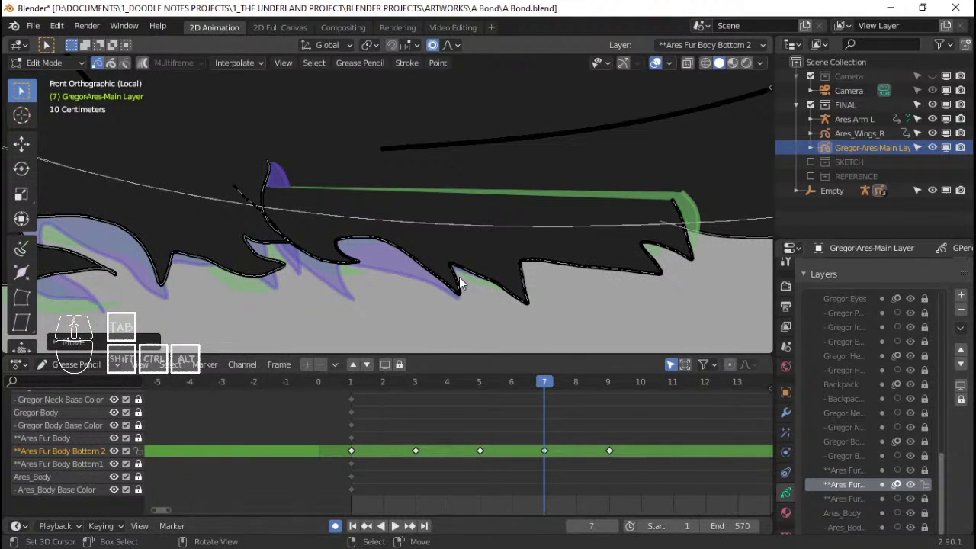
Step: Rotate and move up the rear fur's second and third spikes at frame 7 with proportional size 0.29
key(r)
click(525, 302)
key(g)
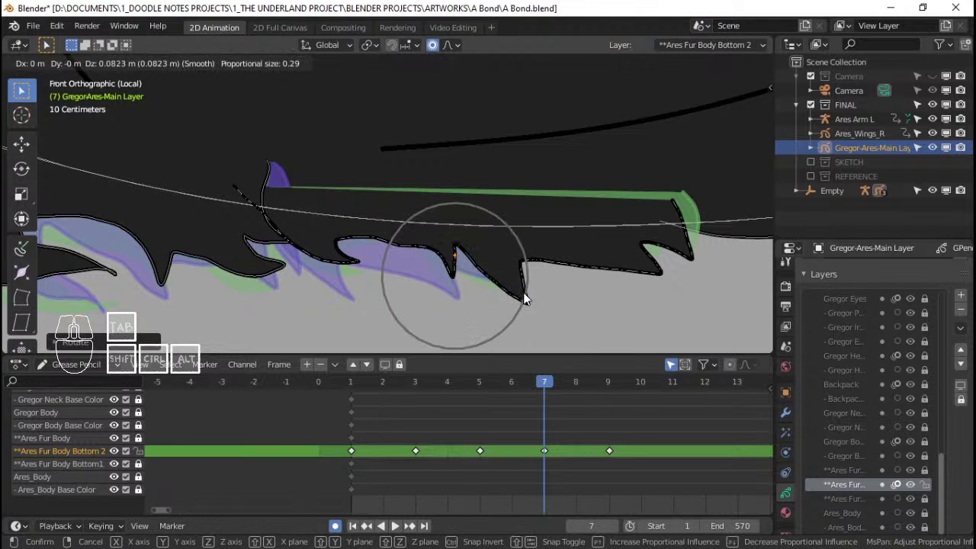
click(526, 300)
click(528, 303)
key(r)
key(g)
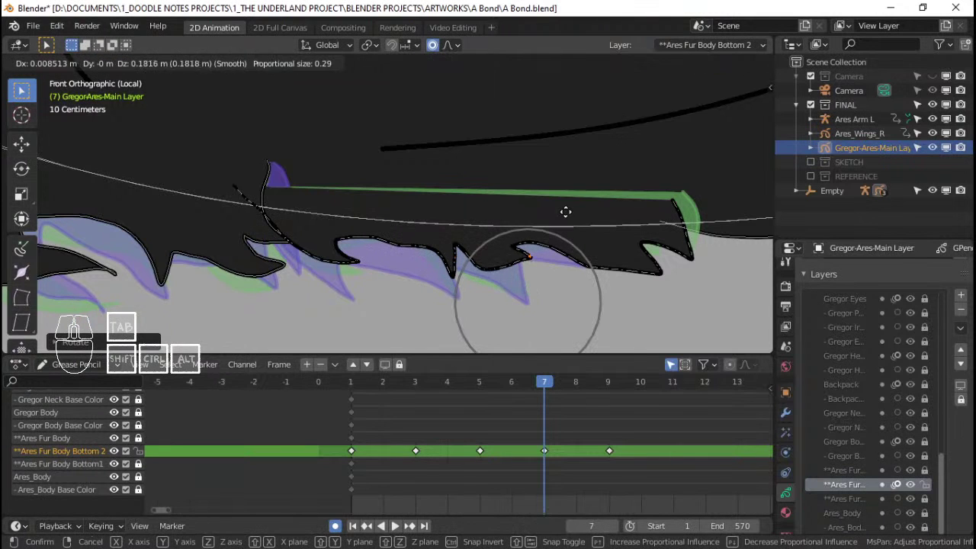
click(565, 226)
Step: Rotate and move up the rear fur's fourth spike at frame 7, and raise the dip in the outline before it
shift+middle_drag(671, 274, 588, 282)
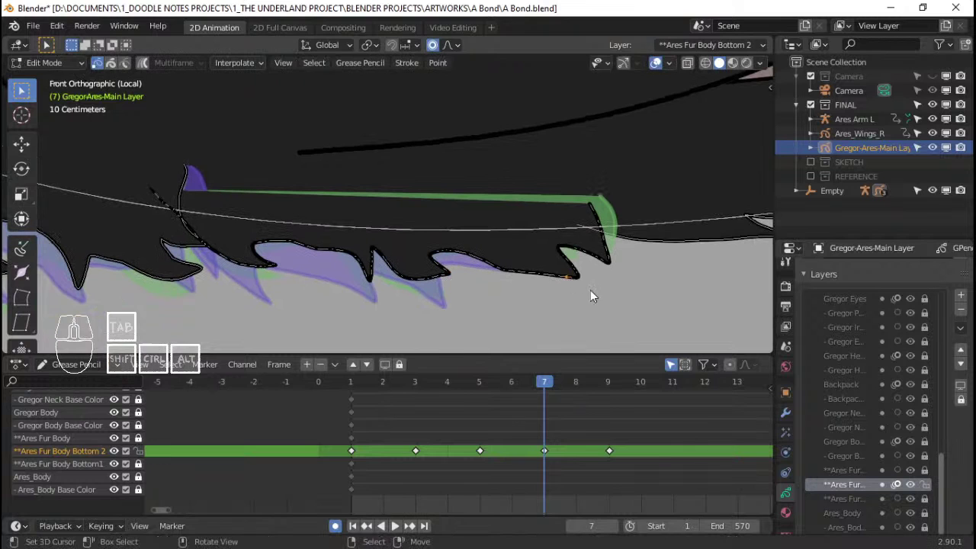
key(r)
key(g)
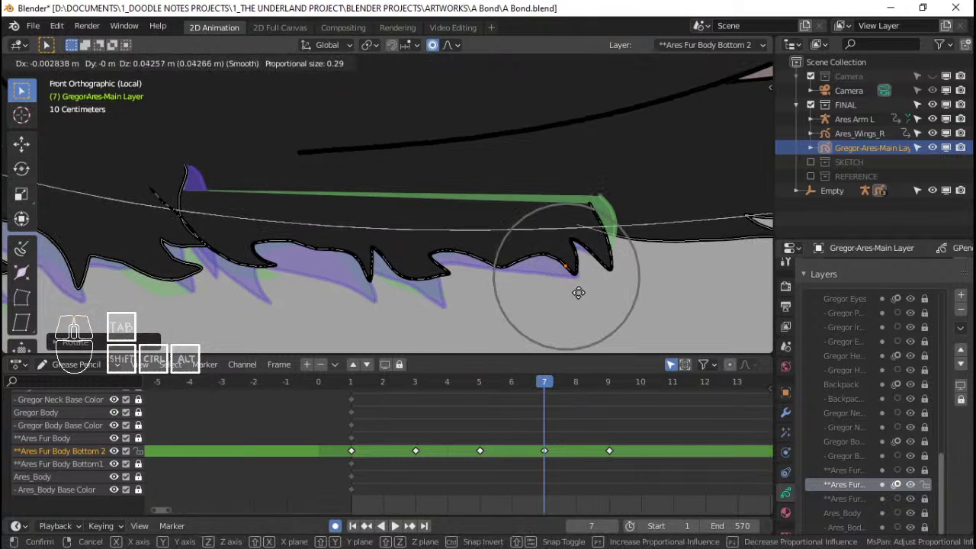
click(564, 244)
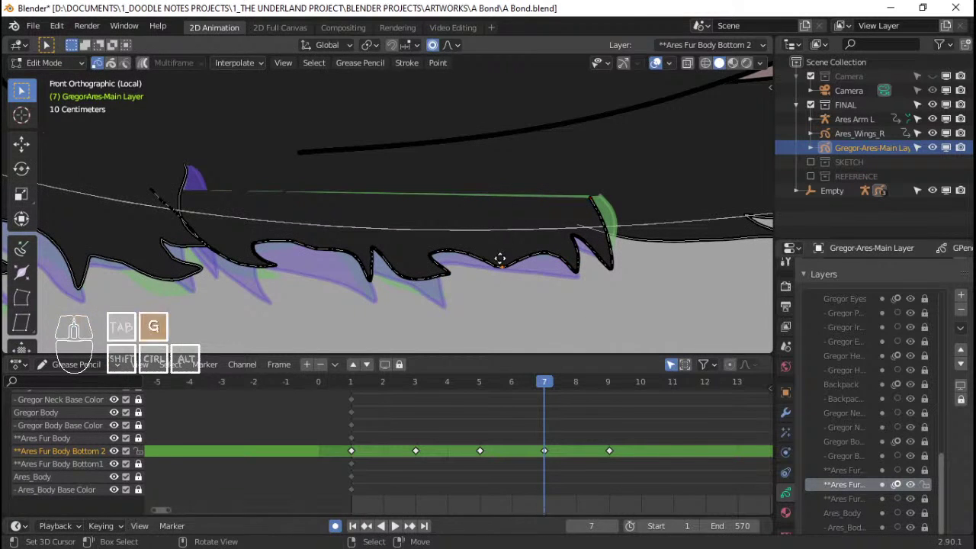
key(g)
scroll(501, 251, down, 2)
right_click(495, 305)
Step: At frame 9, move the rear fur's first spike up with proportional size 0.51
key(space)
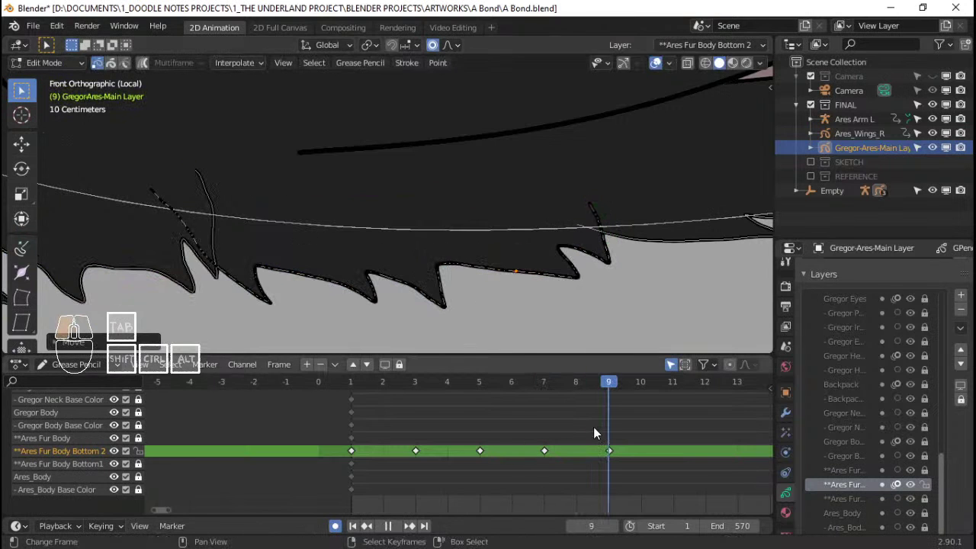
key(space)
shift+middle_drag(281, 307, 293, 297)
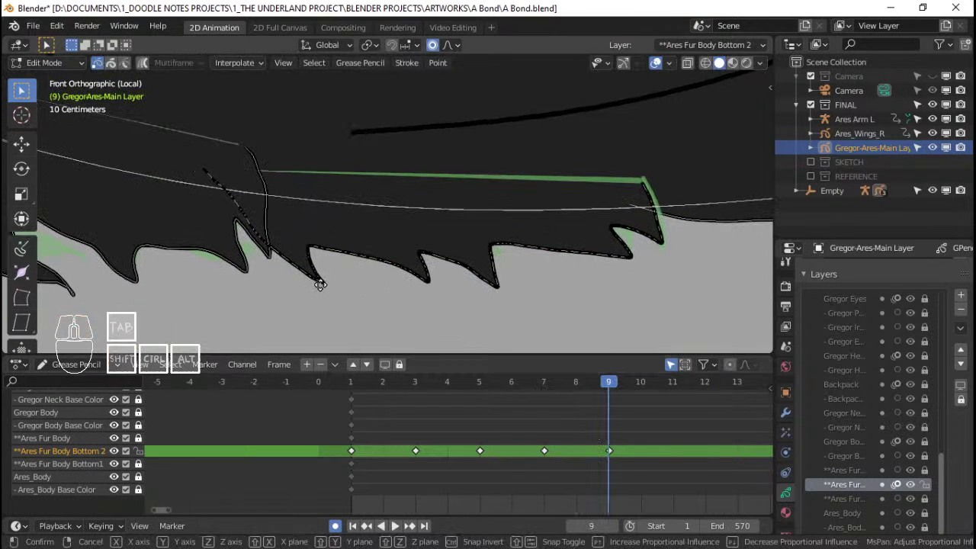
key(g)
scroll(320, 261, down, 4)
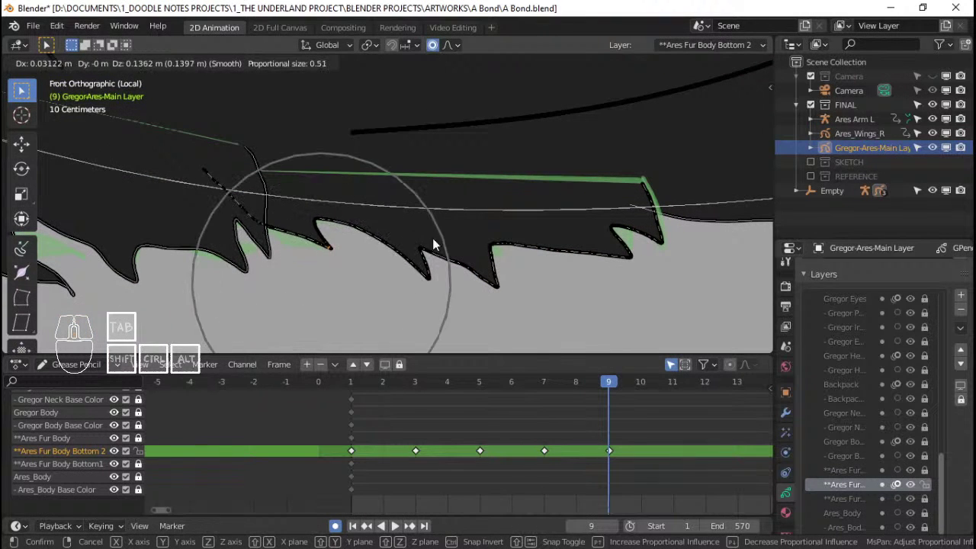
Step: Rotate the rear fur's second spike at frame 9 and move it up with proportional size 0.51
click(422, 283)
key(r)
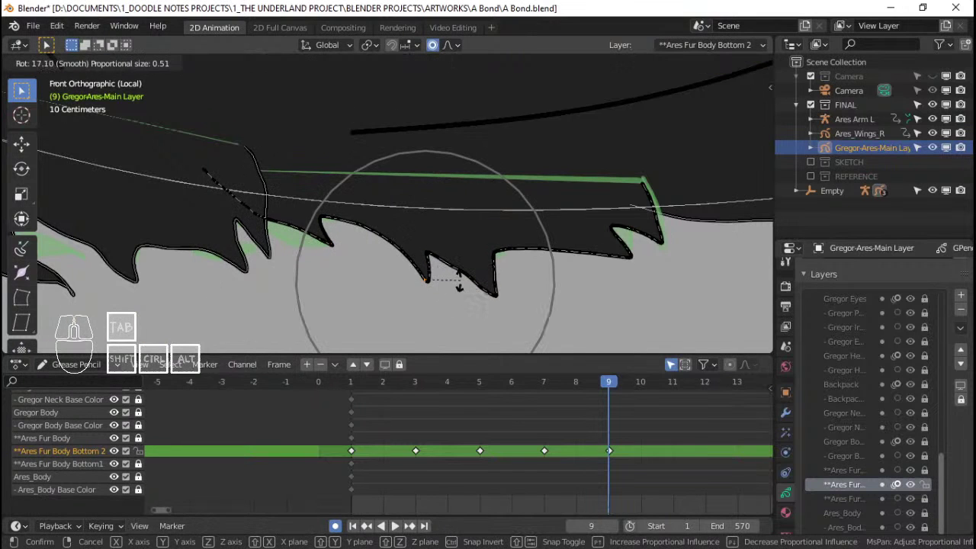
click(461, 281)
key(g)
click(521, 263)
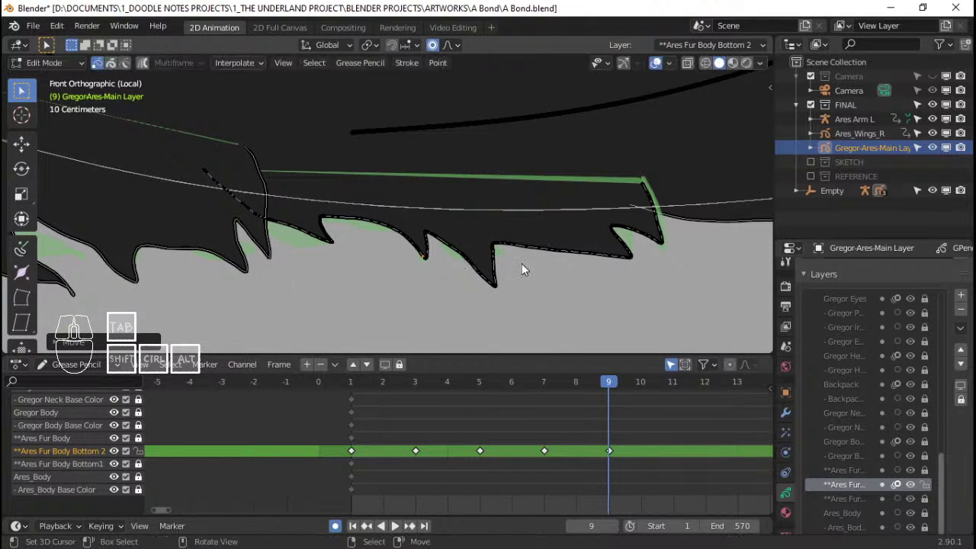
Step: Move the rear fur's third spike up at frame 9 and adjust its rotation
key(g)
click(496, 256)
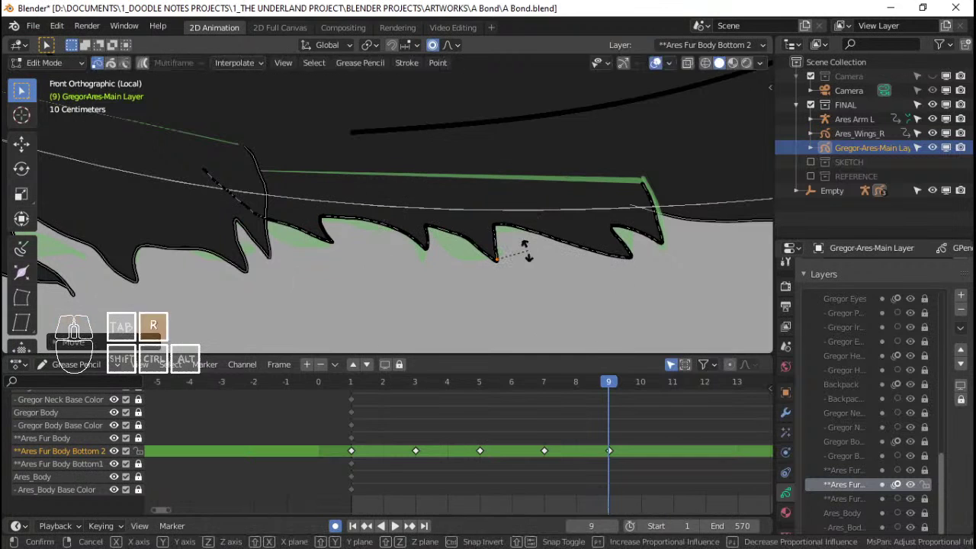
key(g)
click(547, 256)
Step: Rotate the rear fur's fourth spike at frame 9, then rotate and move the last spike with proportional size 0.42
click(626, 257)
key(r)
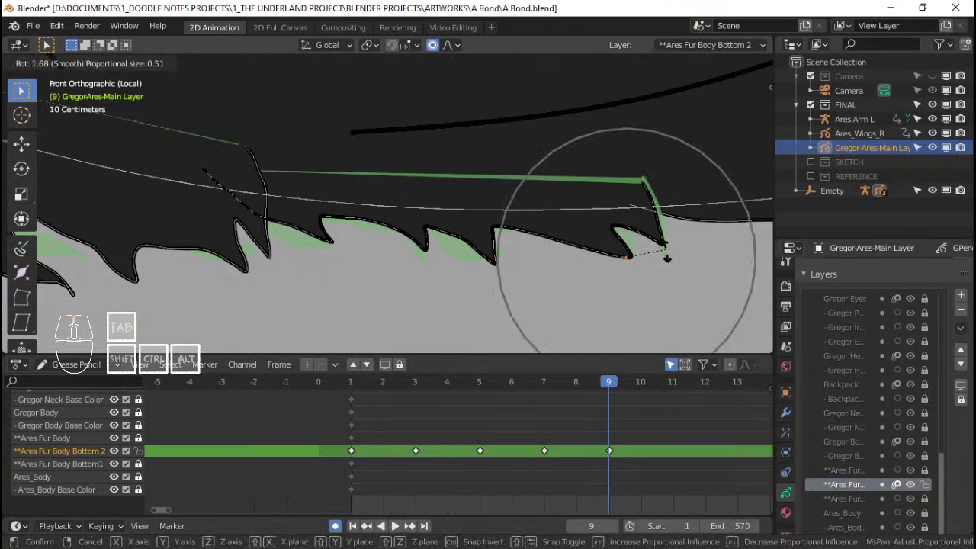
click(690, 209)
key(r)
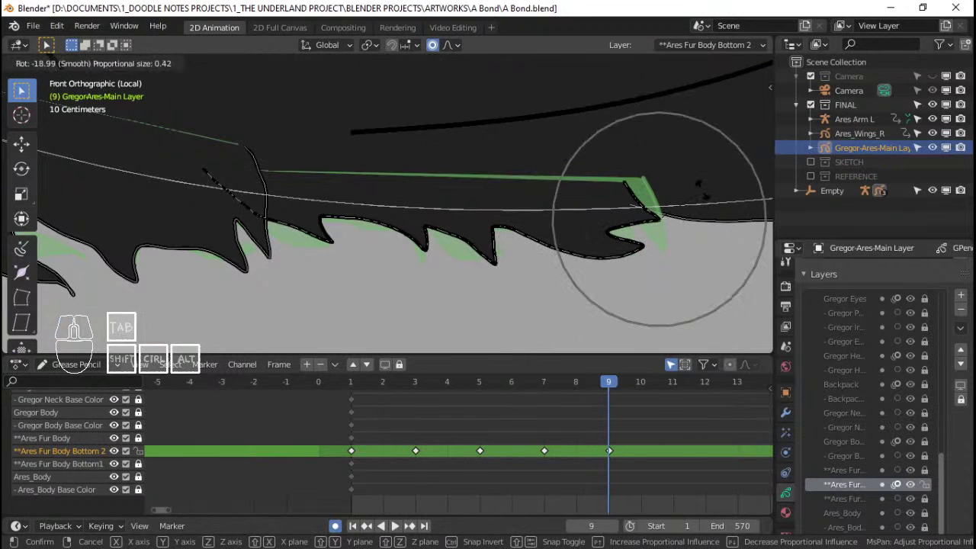
click(708, 189)
key(g)
click(566, 204)
Step: Scrub through the frames to review the fur's sway, ending at frame 11
key(a)
mouse_move(419, 214)
shift+middle_down()
mouse_move(458, 216)
mouse_move(520, 246)
shift+middle_up()
scroll(520, 246, up, 1)
drag(376, 427, 521, 408)
key(space)
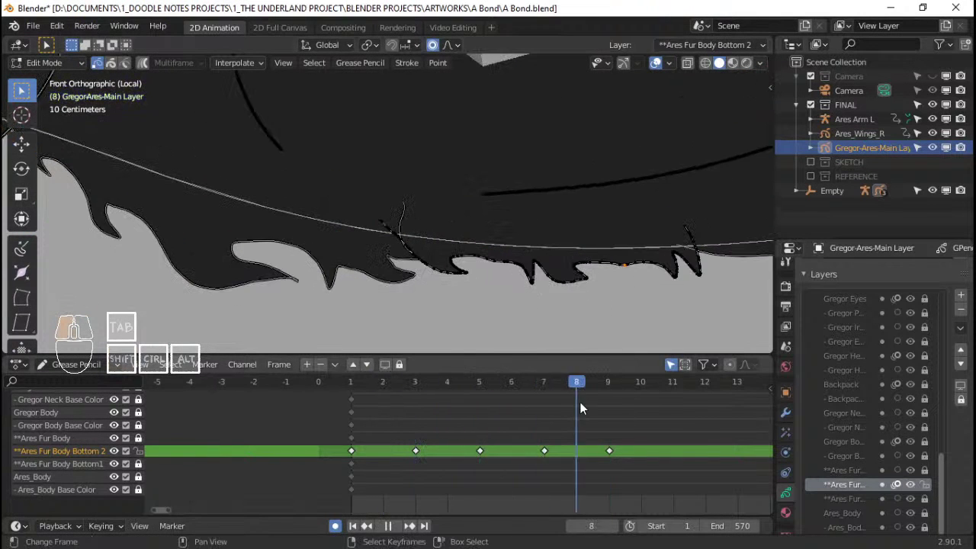
drag(351, 428, 661, 408)
Step: At frame 11, rotate the front fur's first spike and move it down
shift+middle_drag(466, 254, 595, 276)
scroll(328, 223, up, 1)
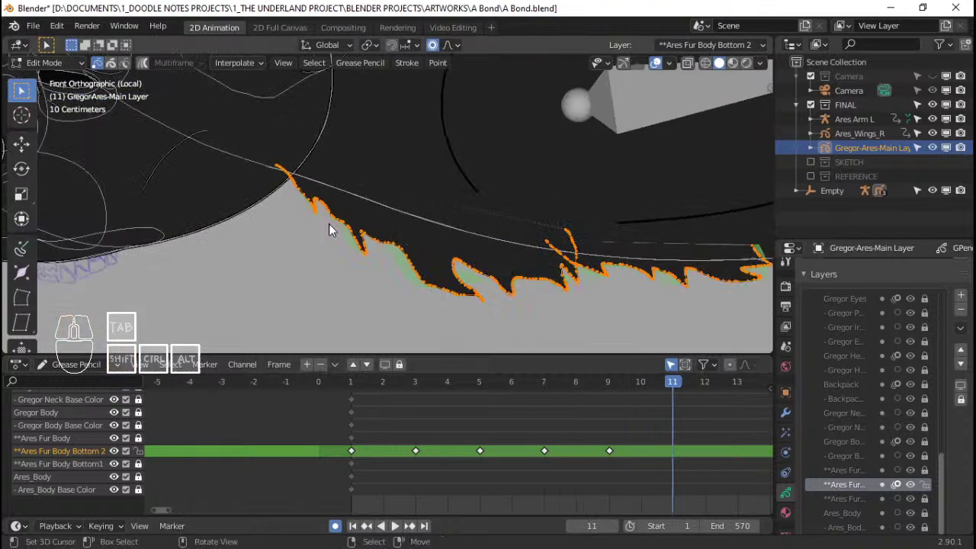
scroll(328, 223, up, 2)
key(g)
click(436, 223)
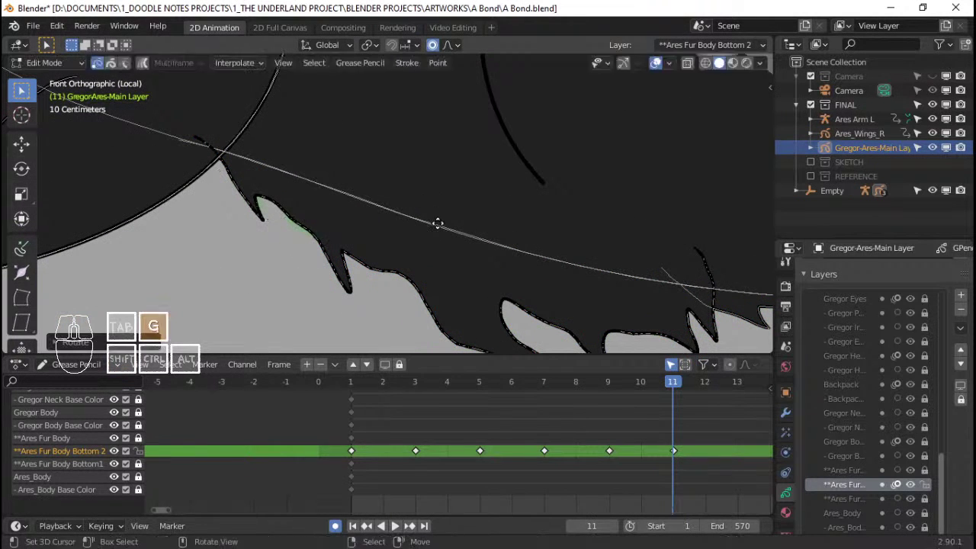
key(g)
click(441, 216)
Step: Rotate the front fur's second spike at frame 11 with proportional size 0.32 and move it down
click(349, 298)
key(r)
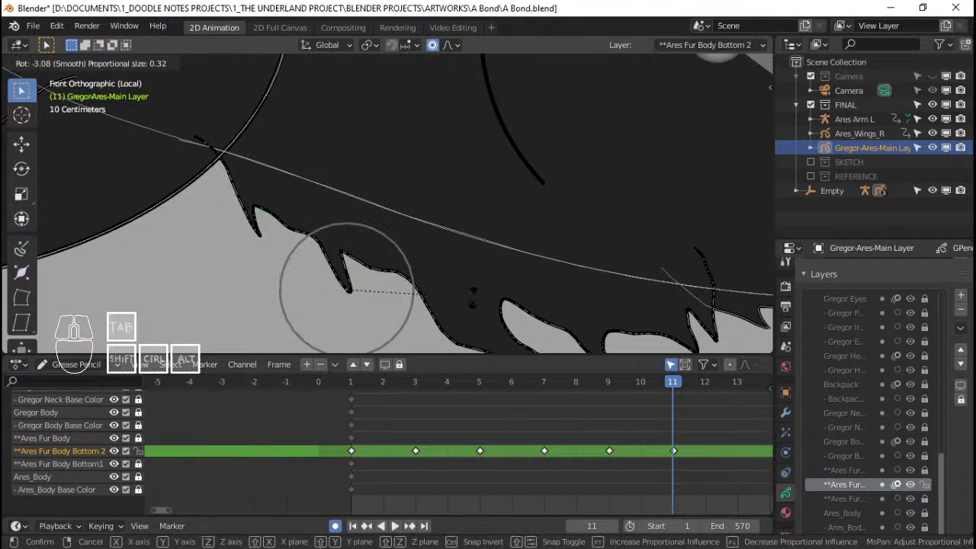
click(480, 294)
shift+middle_drag(480, 294, 499, 256)
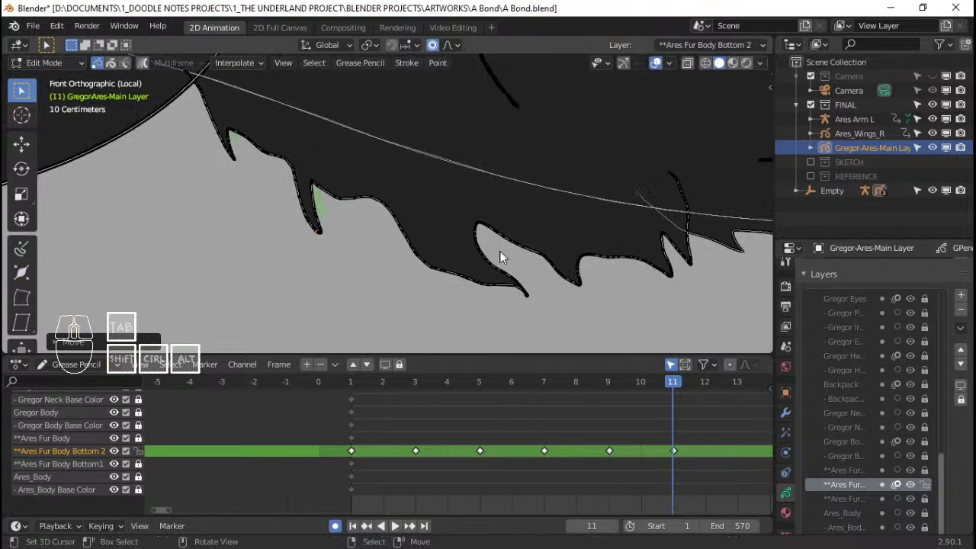
key(g)
click(522, 283)
Step: Adjust the outline beside the front fur's second spike at frame 11 with proportional size 0.20
click(294, 166)
key(g)
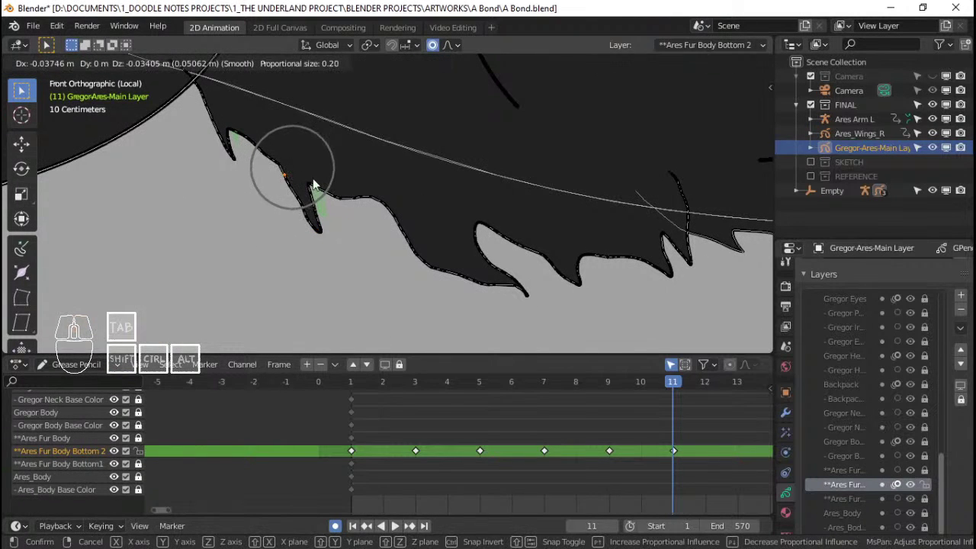
click(368, 213)
Step: Enlarge the proportional size, rotate the front fur's large third spike at frame 11 and move it down
key(r)
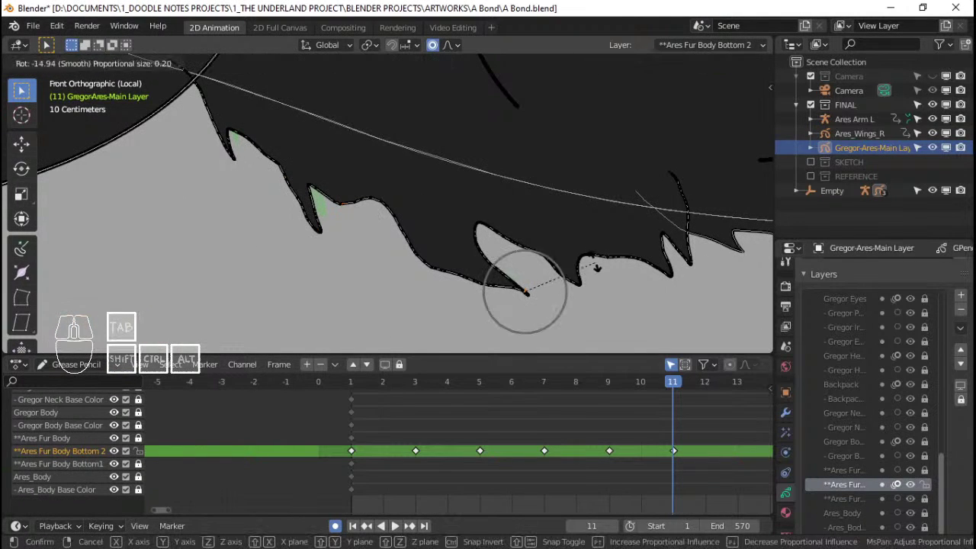
scroll(591, 236, down, 3)
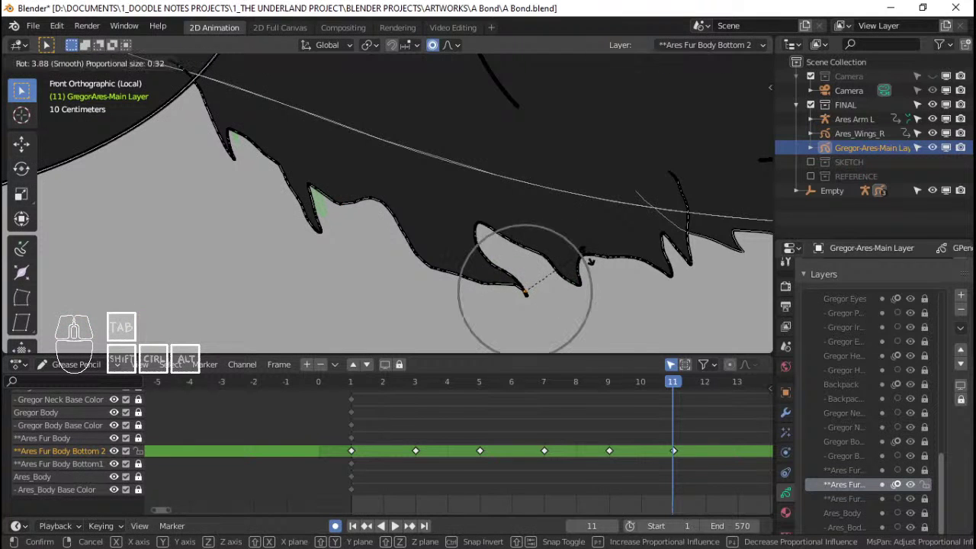
scroll(587, 264, down, 2)
click(582, 278)
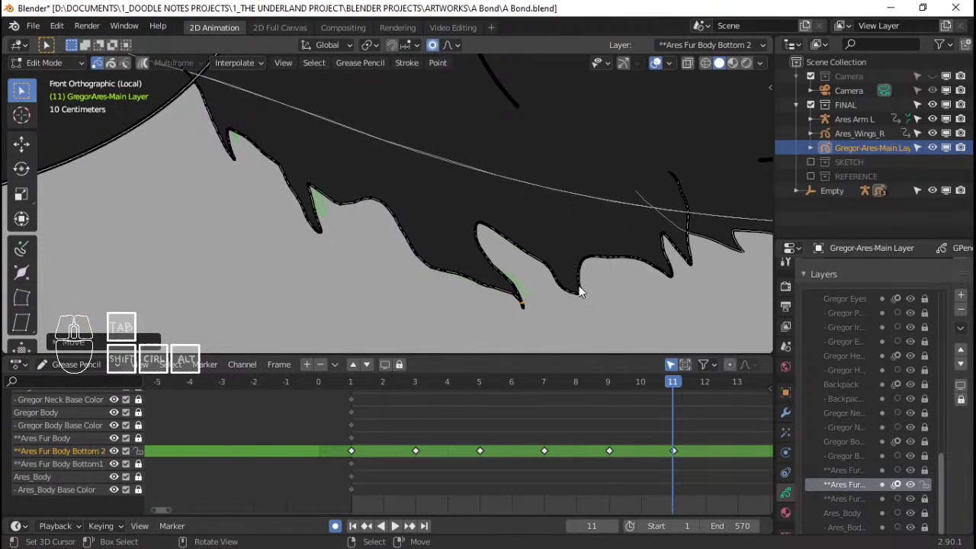
Step: Rotate the front fur's fourth spike at frame 11 and move it down with proportional size 0.56
click(582, 288)
key(r)
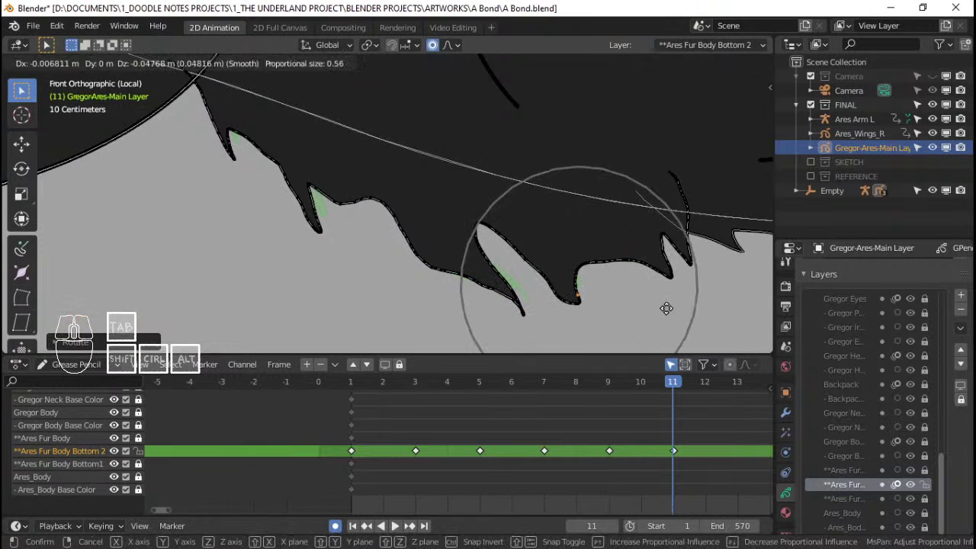
click(665, 303)
key(g)
click(490, 235)
Step: Rotate and move the front fur's last two spikes at frame 11 with proportional size 0.56
shift+middle_drag(621, 262, 516, 273)
click(572, 290)
key(r)
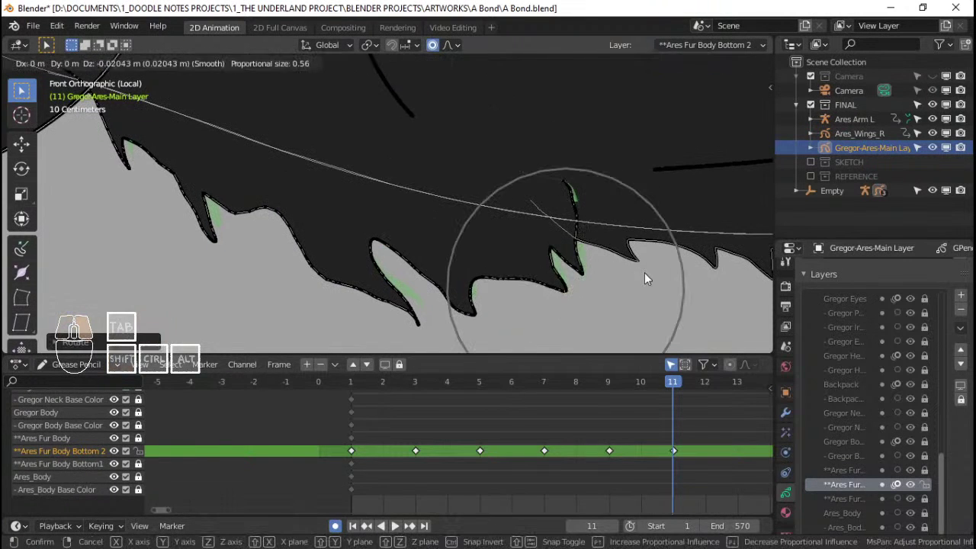
click(629, 304)
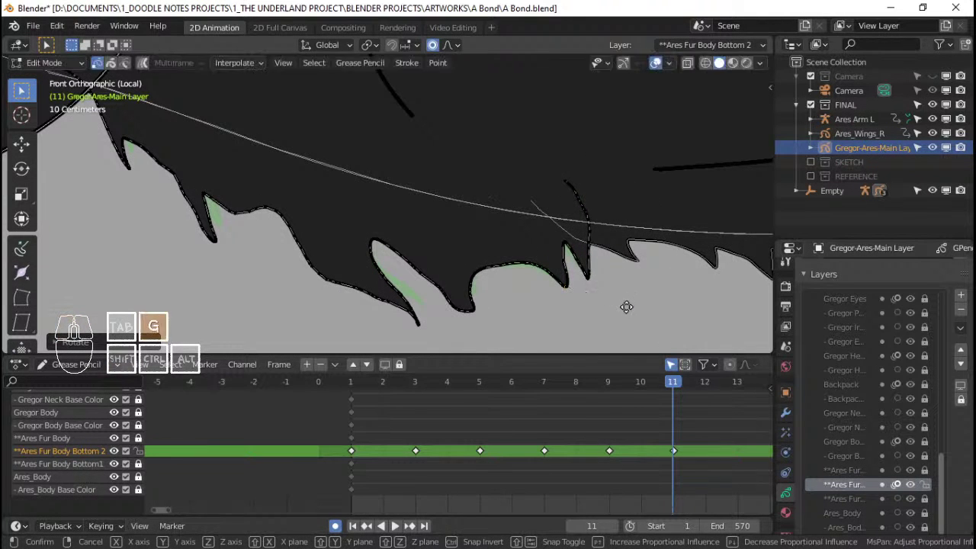
key(g)
click(590, 216)
Step: Rotate and move the rear fur's first two spikes at frame 11 with proportional size 0.56
shift+middle_drag(591, 216, 566, 238)
scroll(566, 237, up, 4)
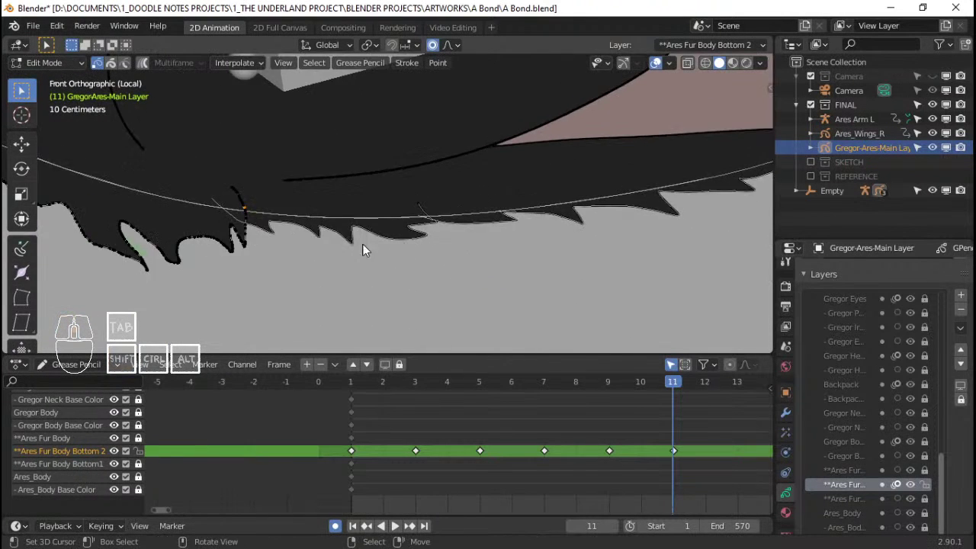
scroll(430, 278, up, 2)
key(g)
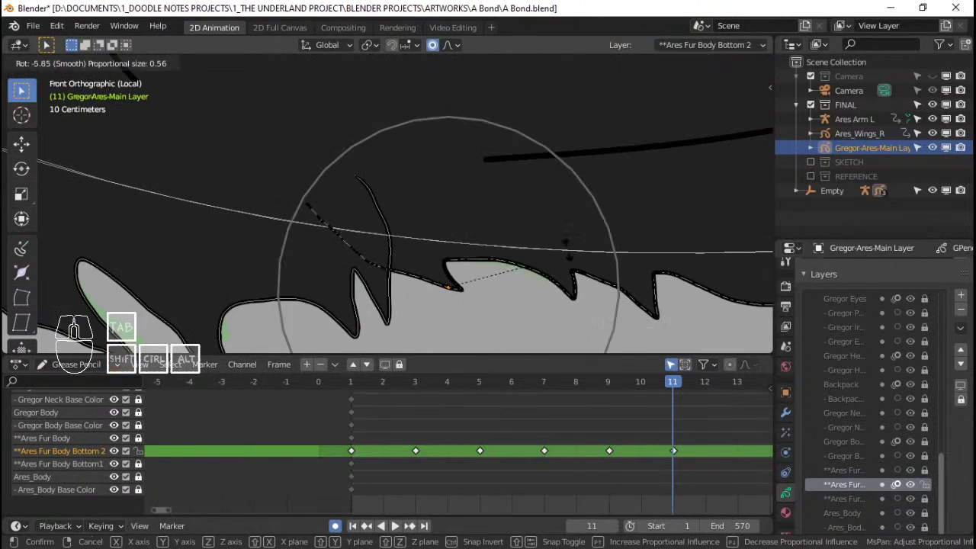
click(561, 292)
key(r)
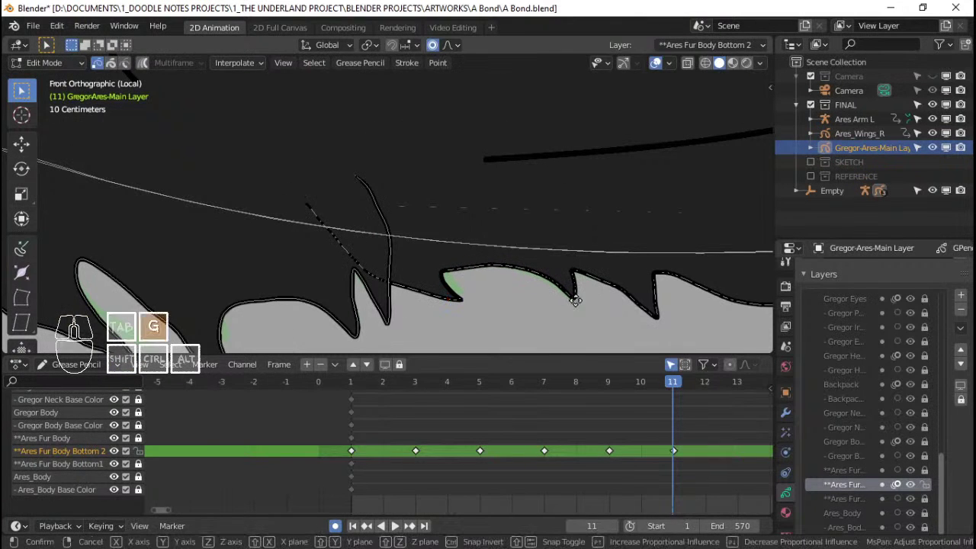
click(572, 310)
Step: Move and rotate the rear fur's third spike at frame 11 and lower it with proportional size 0.56
click(648, 325)
shift+middle_drag(647, 325, 596, 274)
key(g)
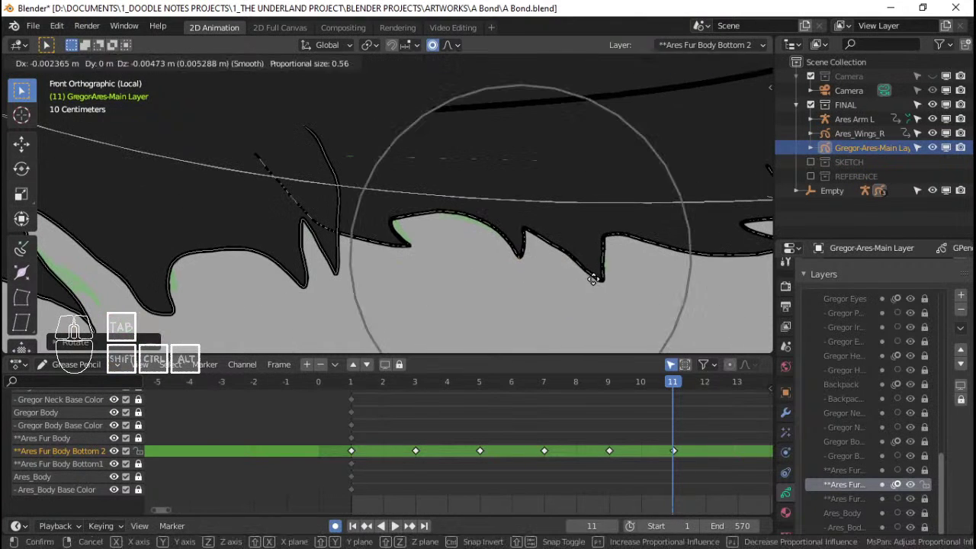
click(593, 290)
click(607, 282)
key(r)
click(643, 271)
key(g)
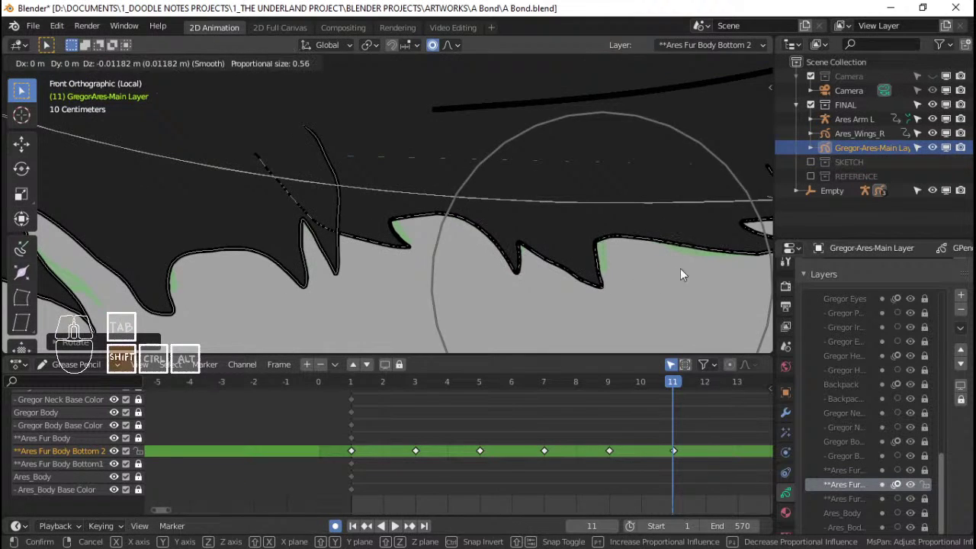
click(680, 268)
Step: Move the rear fur's fourth, wide spike at frame 11 and rotate it with proportional size 0.56
shift+middle_drag(679, 268, 653, 246)
key(g)
click(650, 262)
key(r)
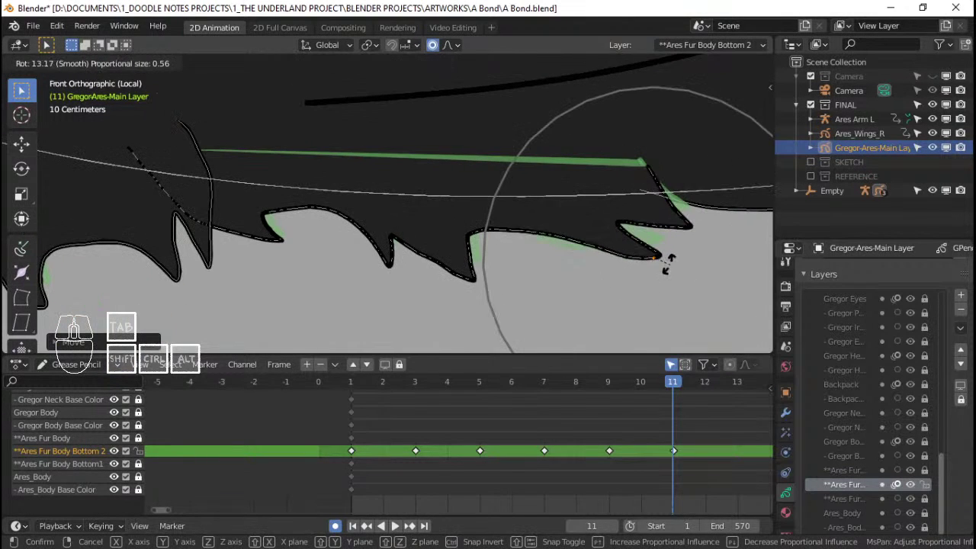
click(698, 257)
key(r)
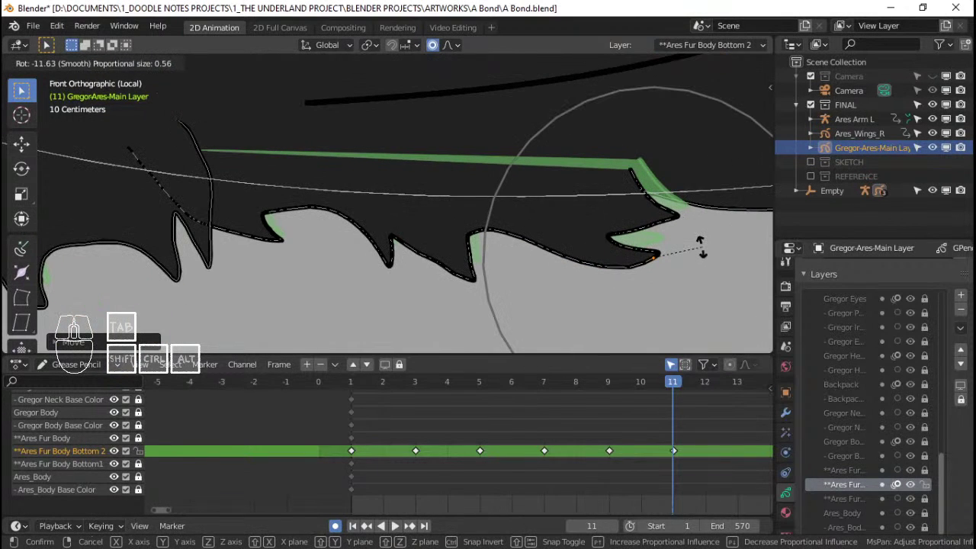
click(700, 247)
right_drag(623, 160, 639, 162)
Step: Review the poses up to frame 11 and duplicate the Ares Fur Body Bottom 2 keyframe from frame 1 to frame 13
scroll(602, 175, down, 3)
key(a)
mouse_move(385, 432)
mouse_down()
mouse_move(511, 431)
mouse_move(344, 428)
mouse_move(667, 418)
mouse_up()
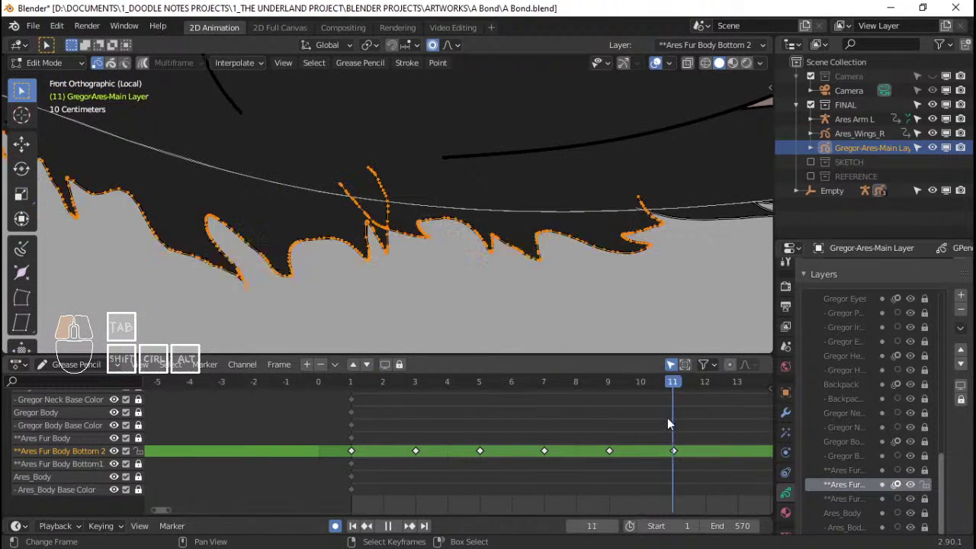
click(351, 451)
scroll(352, 451, down, 2)
key(shift+d)
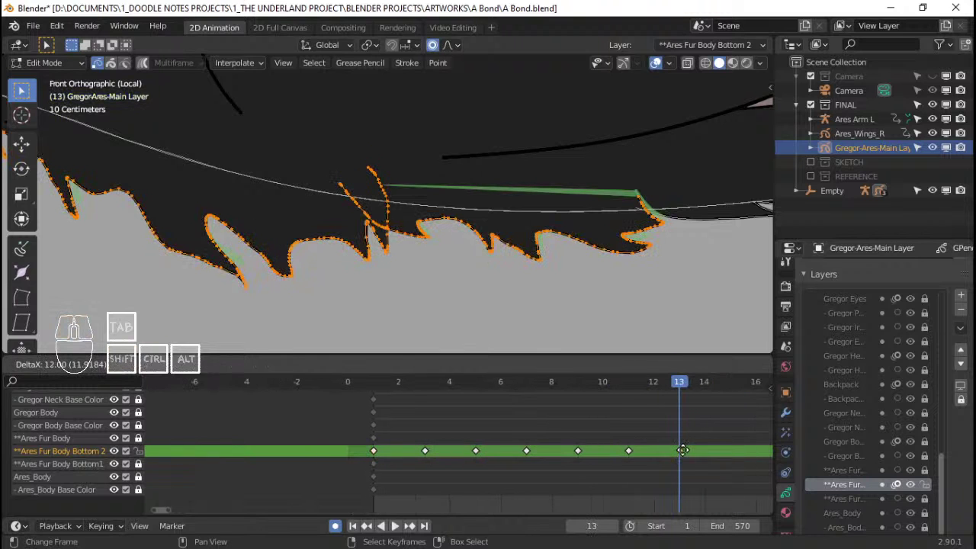
click(525, 451)
Step: Switch to Object Mode, play the fur sway from frame 1 and scrub through to frame 15
click(350, 452)
key(space)
key(space)
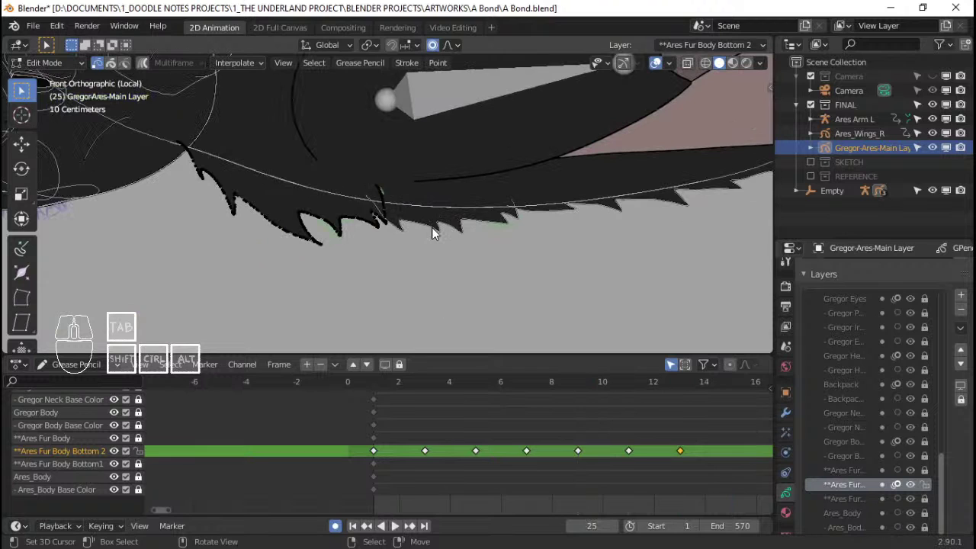
key(Tab)
click(369, 435)
key(space)
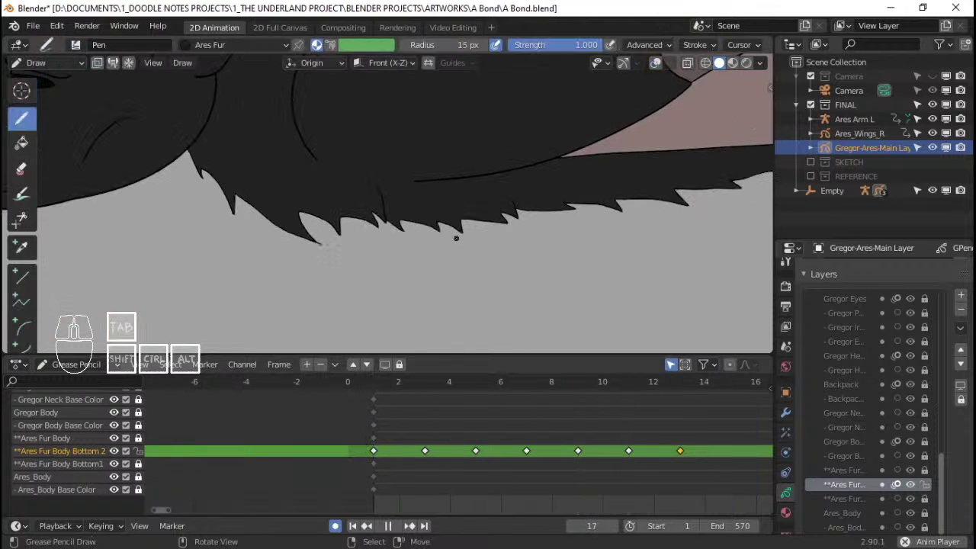
key(ctrl+Tab)
click(465, 292)
click(380, 425)
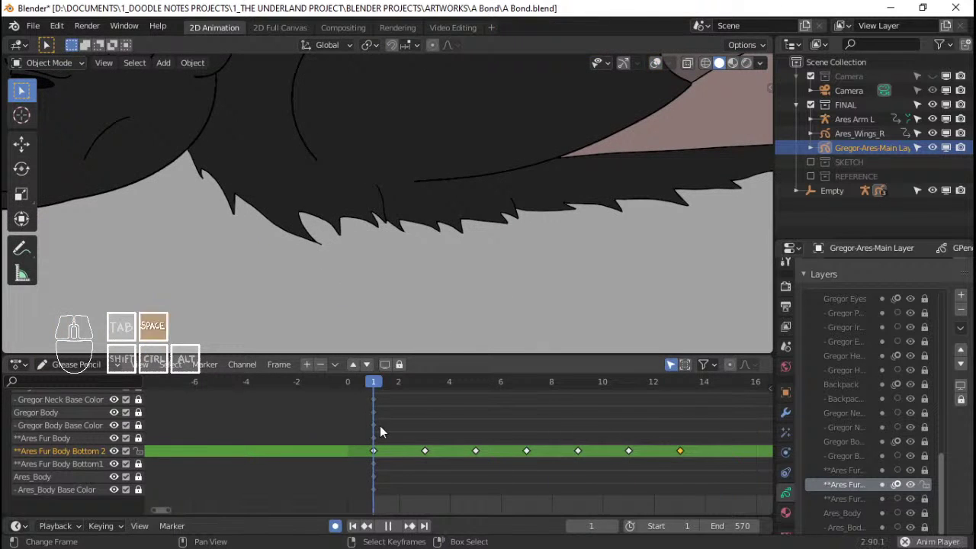
key(space)
drag(411, 418, 734, 420)
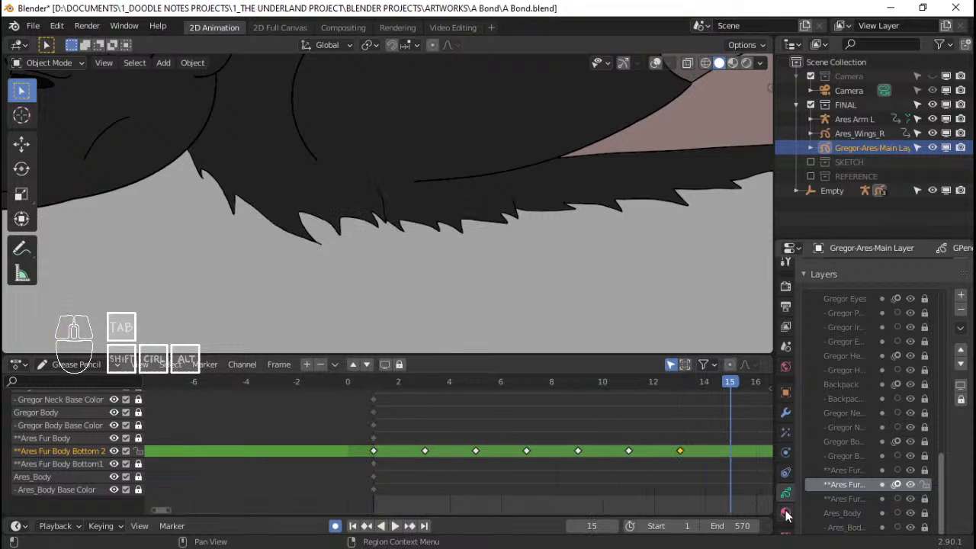
Step: Turn on the Noise modifier's viewport display, collapse its settings and scrub the fur sway up to frame 13
click(785, 413)
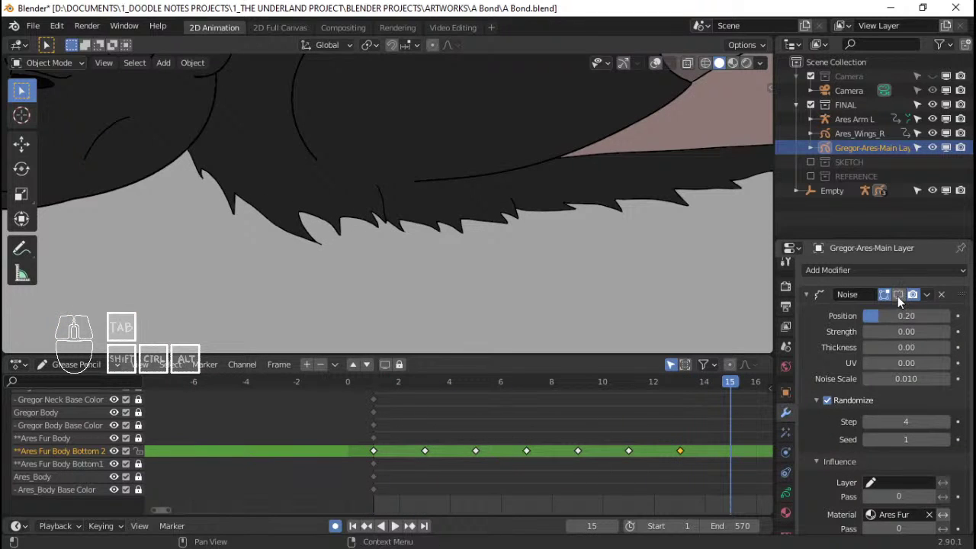
click(807, 294)
click(400, 411)
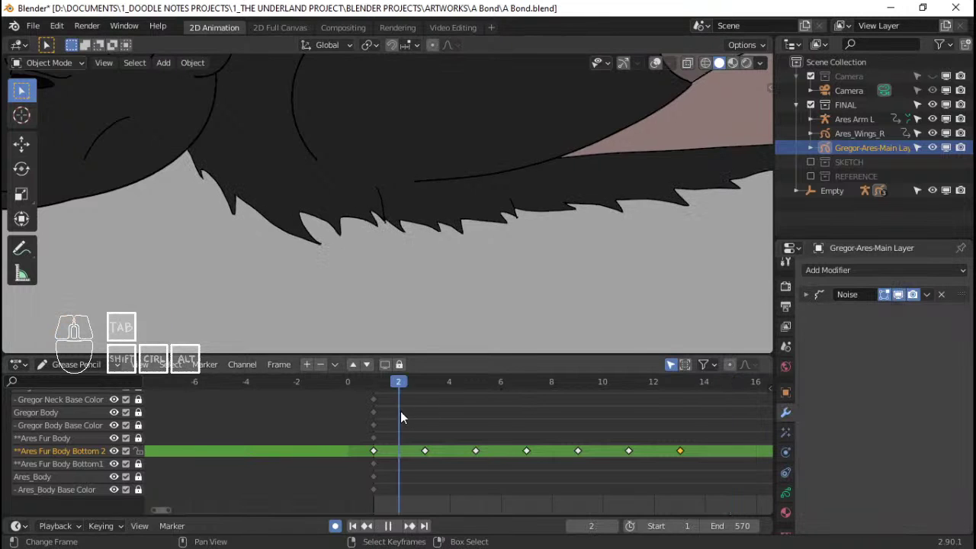
key(space)
drag(400, 409, 676, 423)
Step: Add a Time Offset modifier and limit its influence to the Ares Fur Body Bottom 2 layer
click(856, 263)
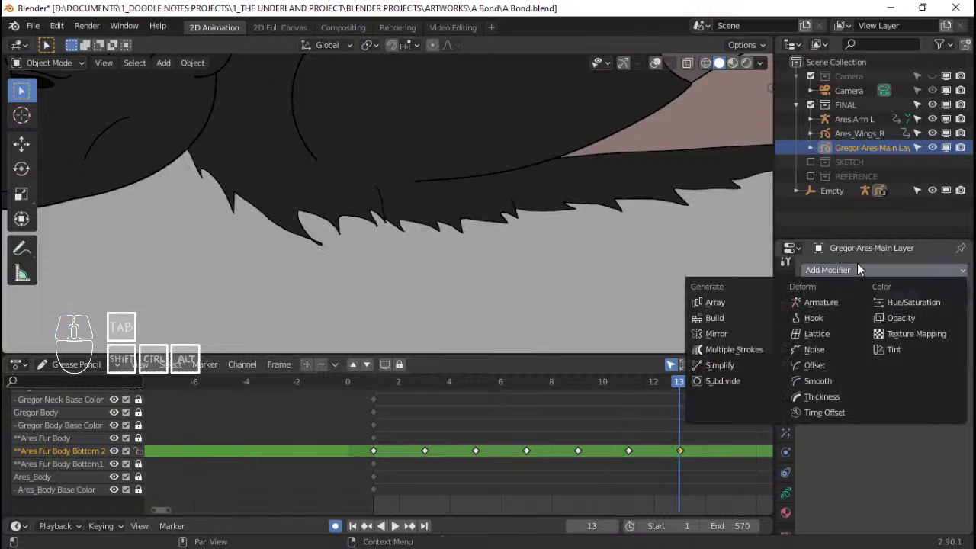
click(826, 411)
click(836, 426)
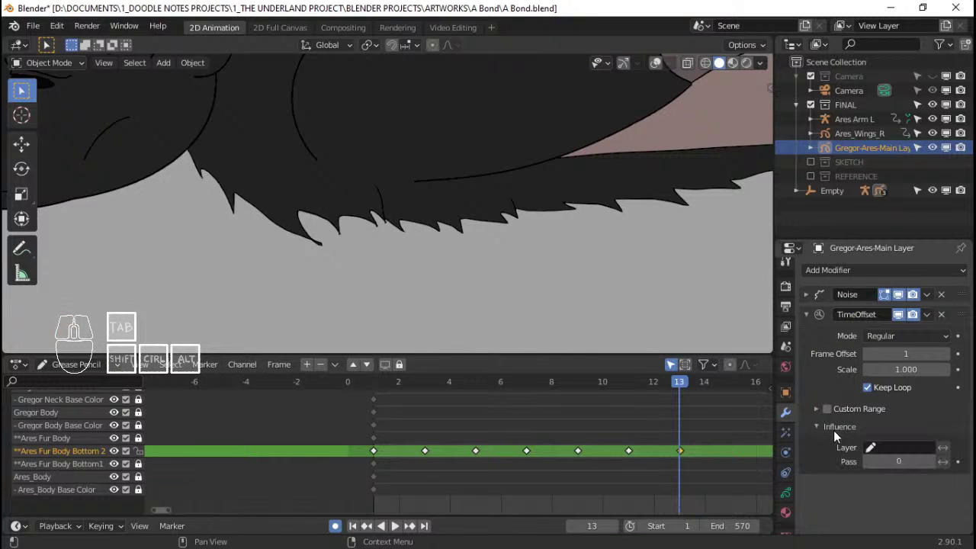
click(888, 450)
scroll(884, 427, down, 16)
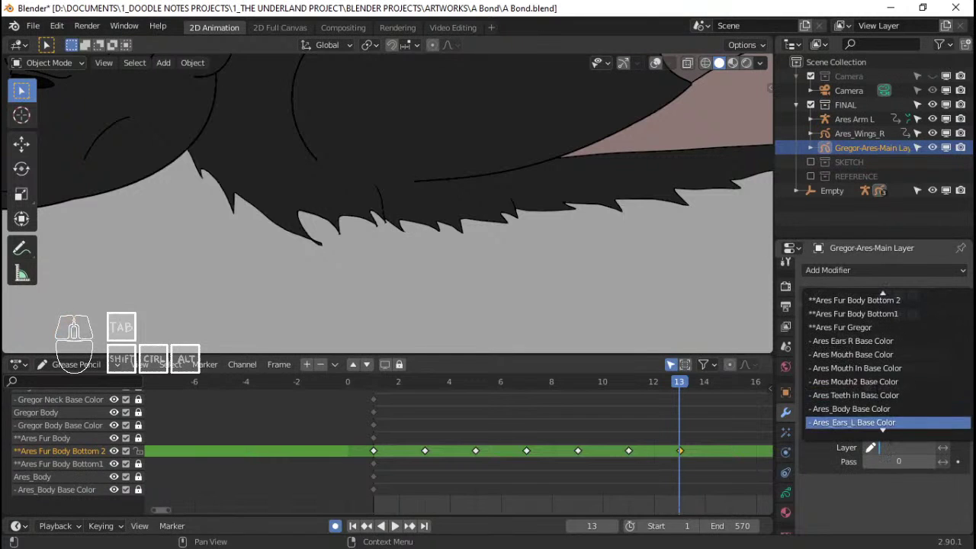
scroll(881, 409, down, 9)
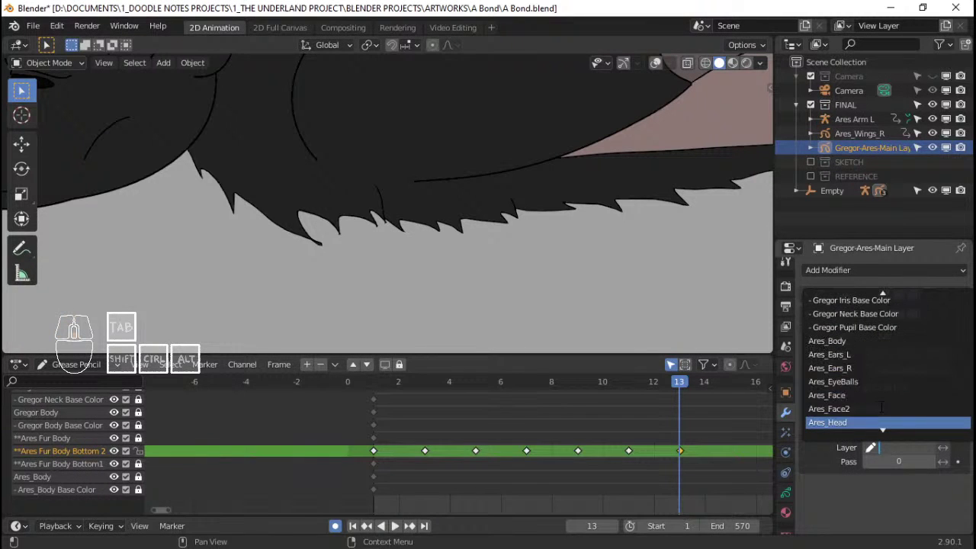
scroll(882, 397, up, 10)
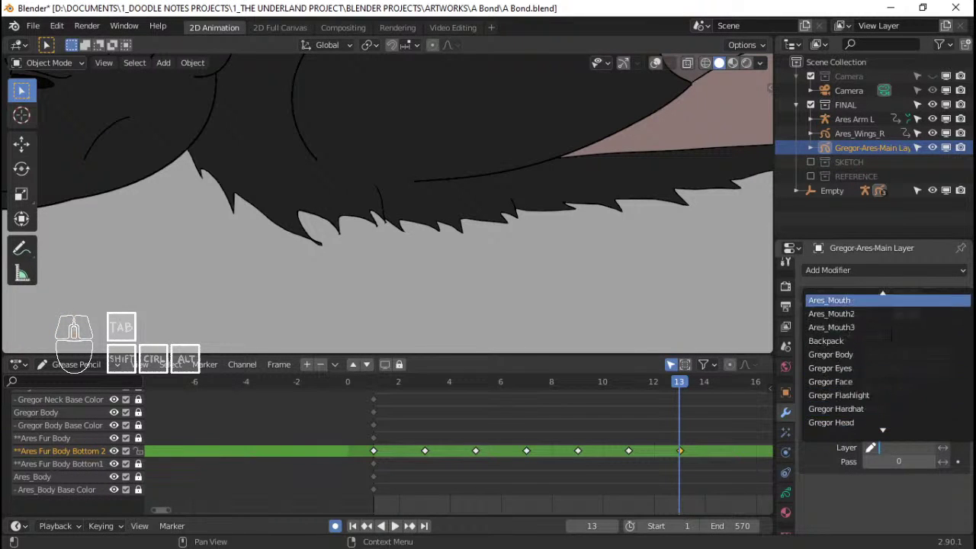
scroll(882, 289, up, 15)
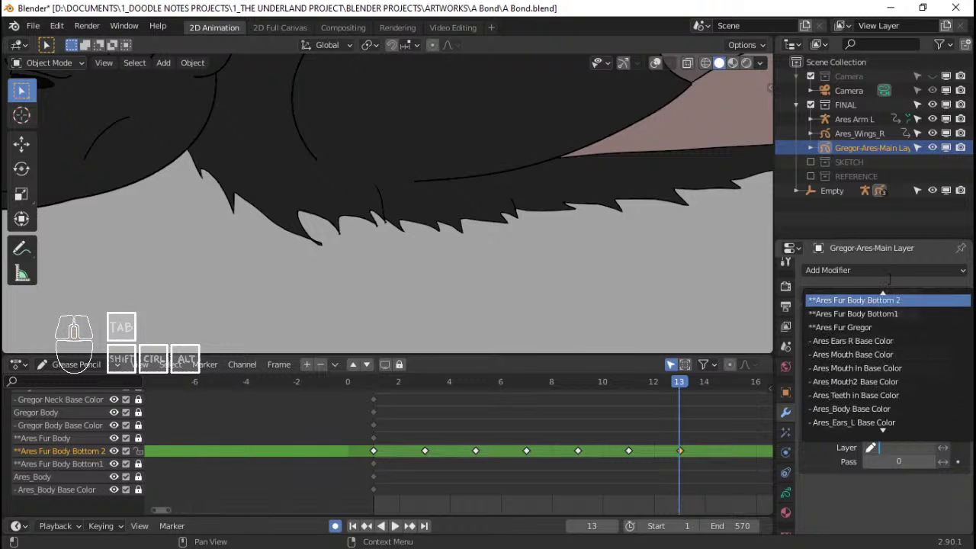
click(900, 313)
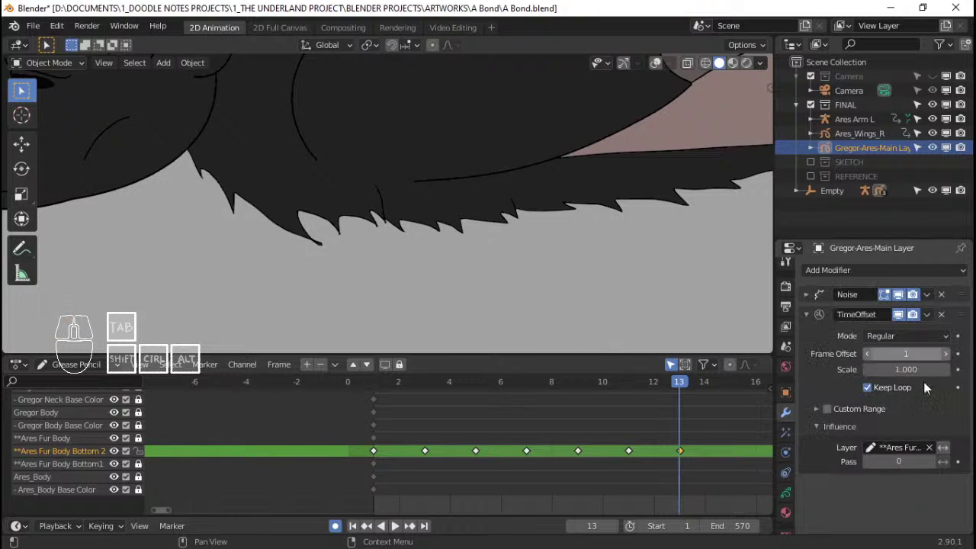
Step: Enable the Time Offset modifier's custom range, set its end to frame 12 and play the animation
click(829, 410)
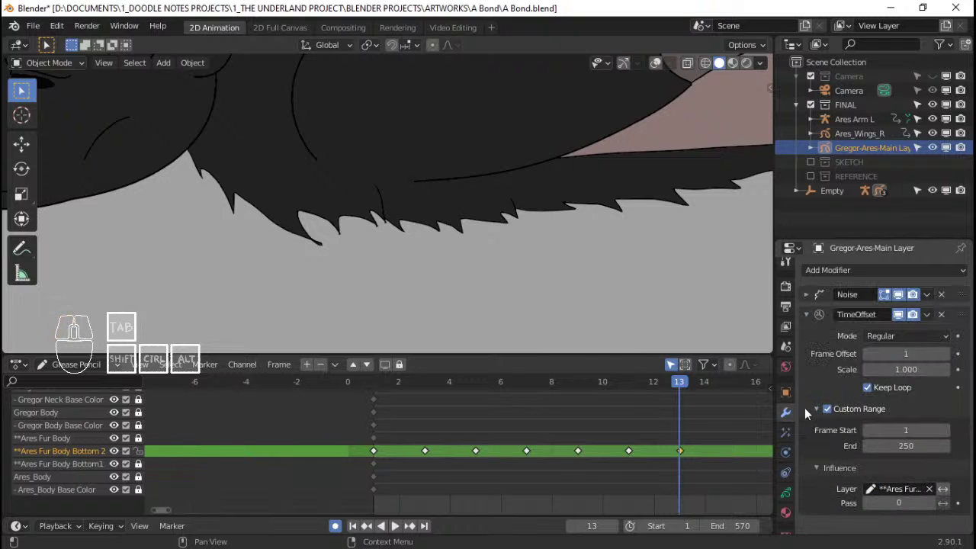
click(909, 446)
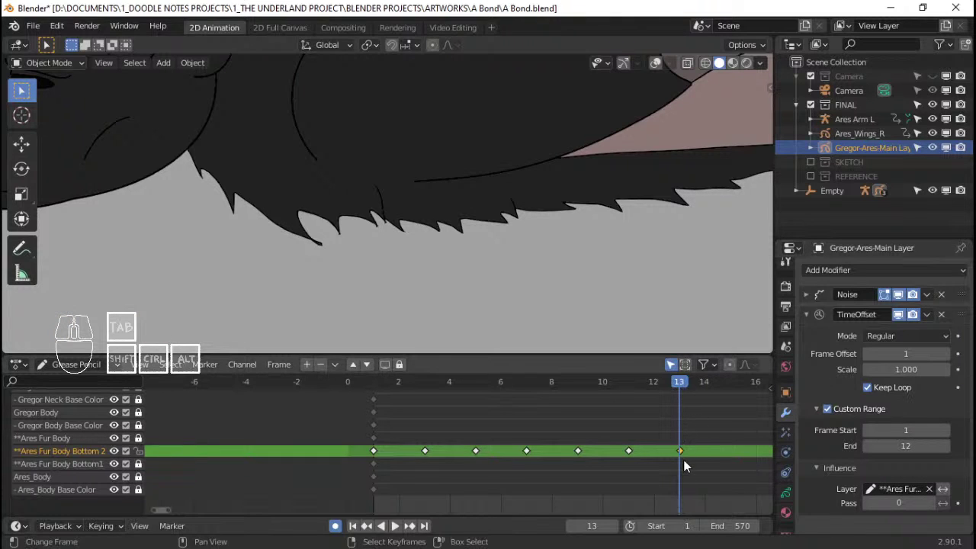
drag(678, 442, 387, 430)
key(space)
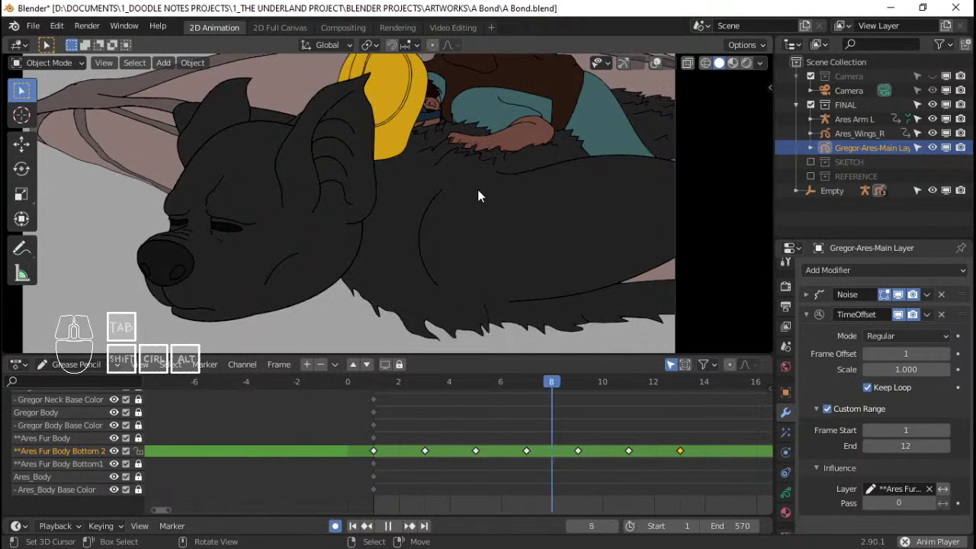
scroll(511, 244, down, 3)
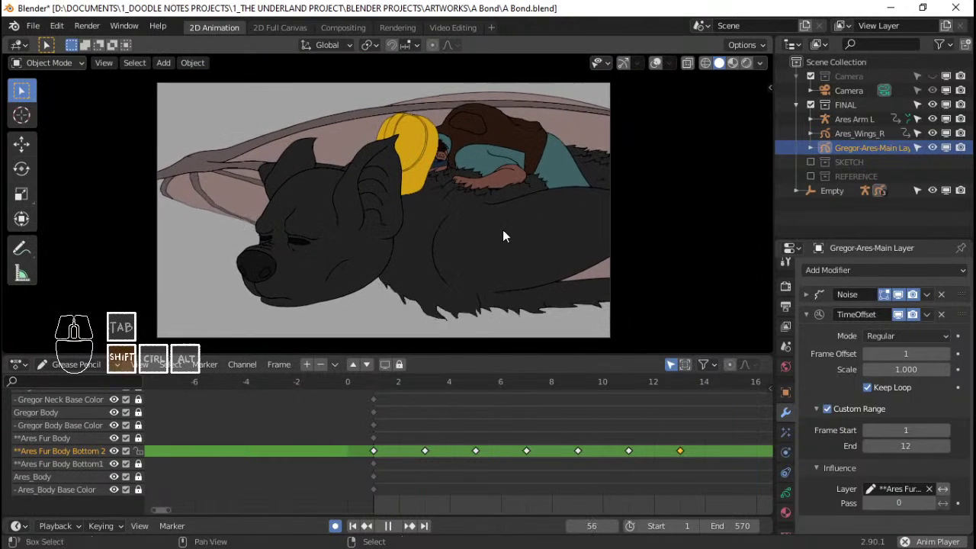
shift+middle_drag(502, 229, 475, 226)
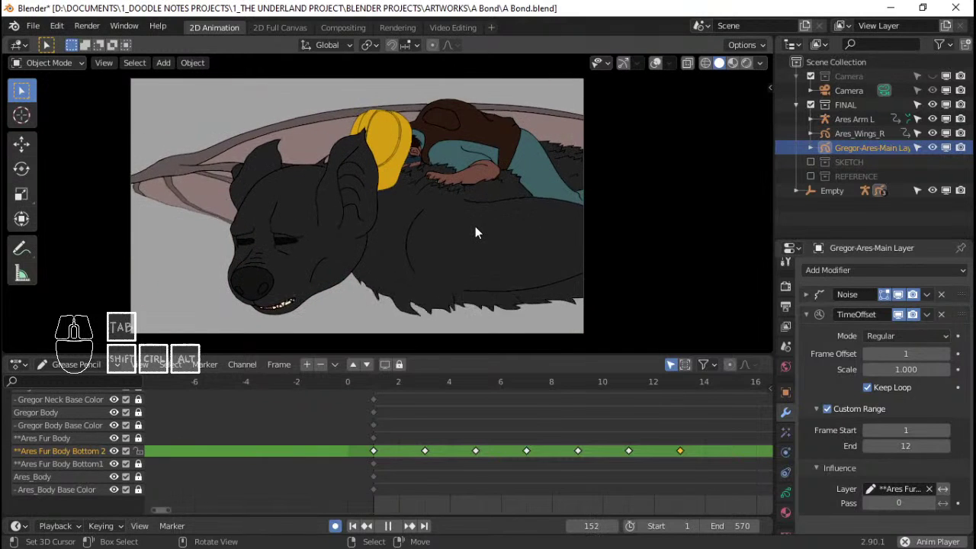
Step: Try an influence pass of 2 on the Time Offset modifier and reset it to 0
click(930, 505)
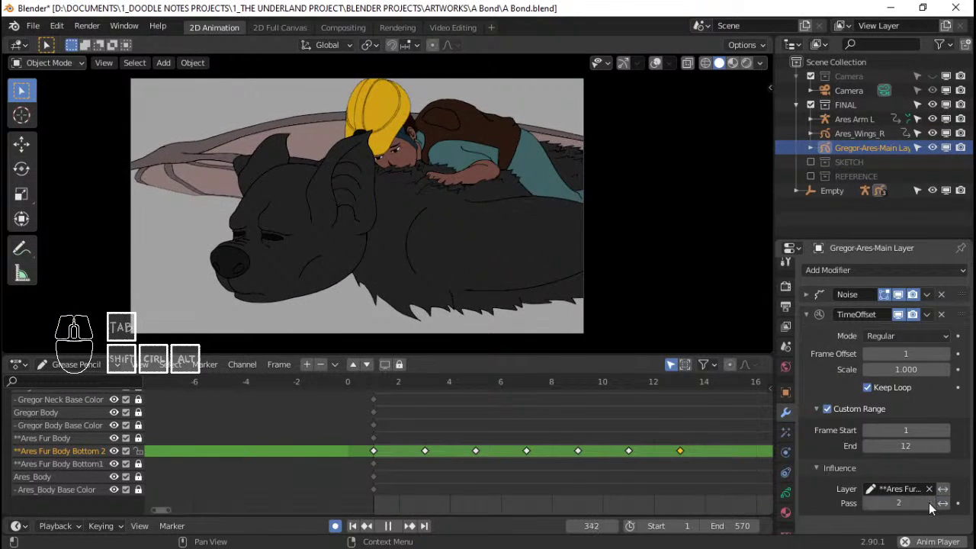
click(928, 502)
click(867, 502)
click(866, 502)
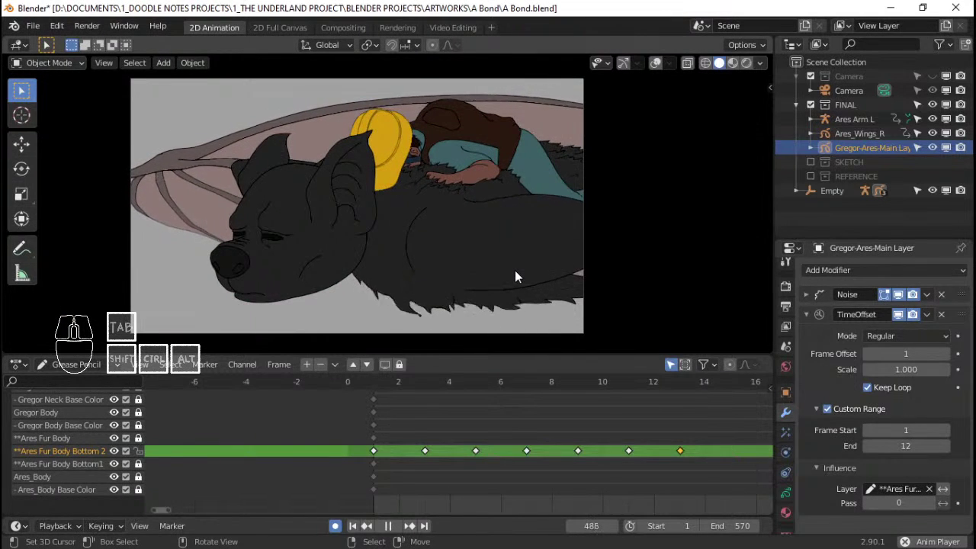
Step: Expand the Noise modifier and try a Position value of 0.5, checking the fur during playback
click(810, 295)
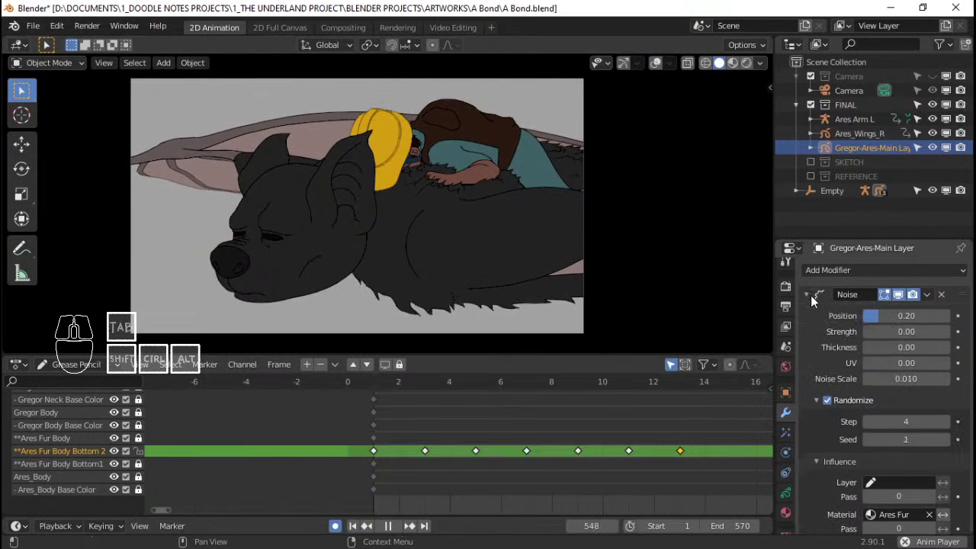
click(898, 319)
text(.5)
key(Return)
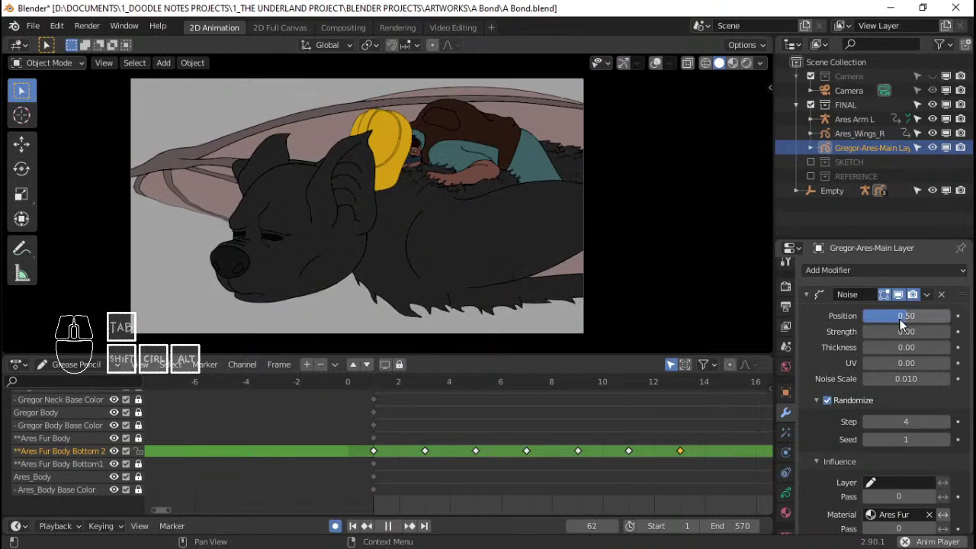
scroll(508, 125, up, 4)
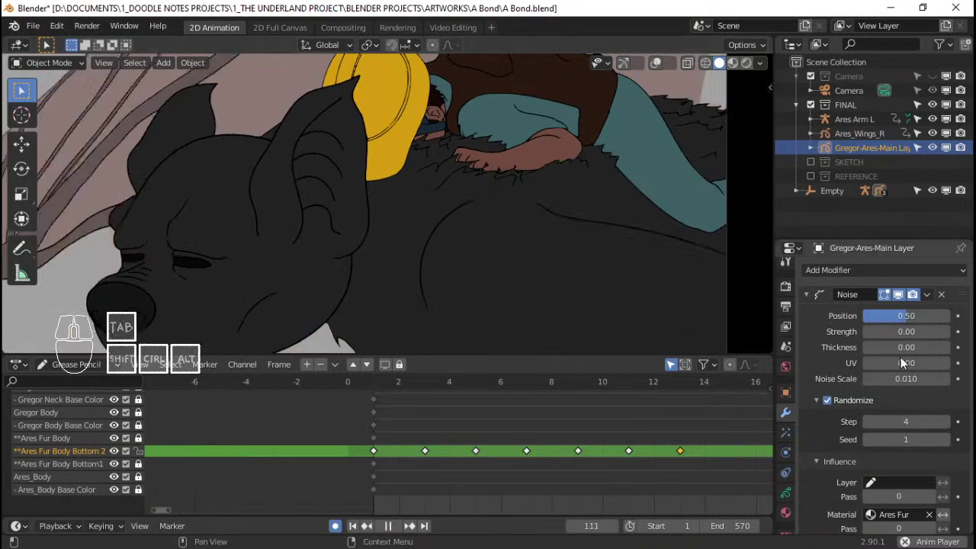
Step: Set the Noise modifier's Position back to 0.2 and check the whole scene during playback
click(901, 315)
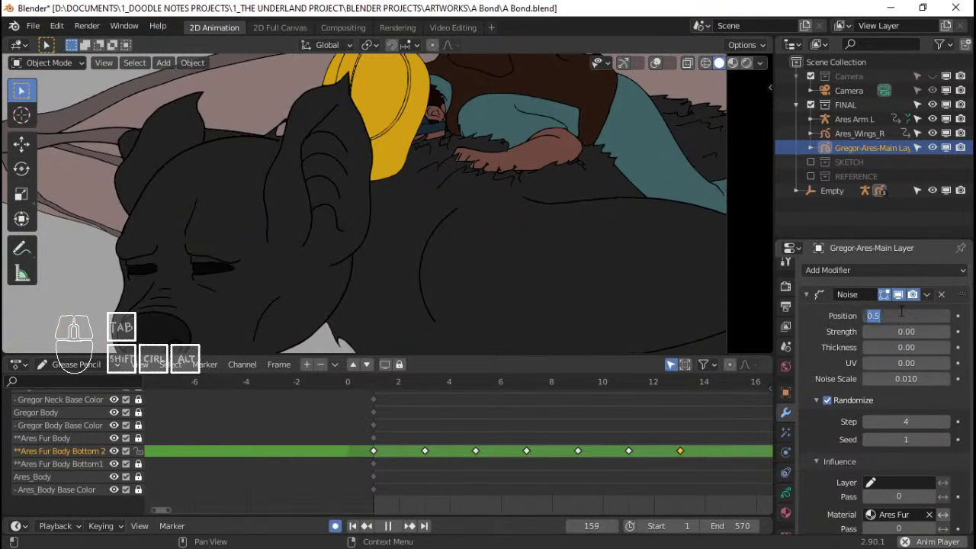
text(.2)
key(Return)
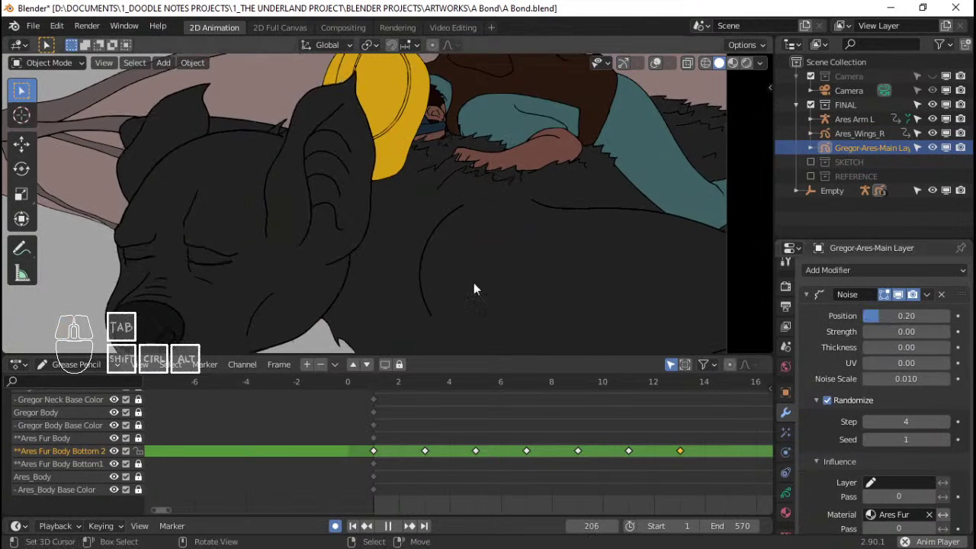
scroll(472, 277, down, 5)
scroll(471, 267, up, 1)
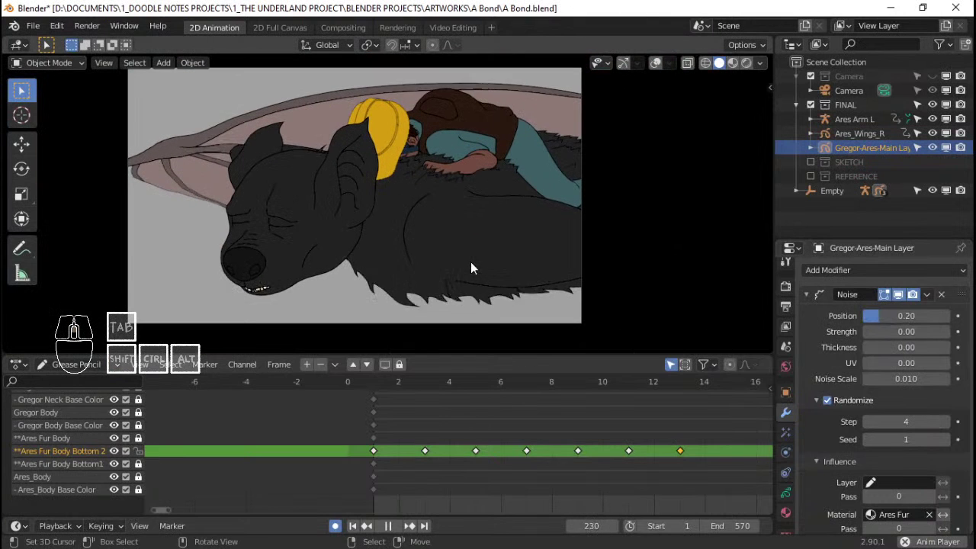
Step: Examine Ares's bottom fur up close and at full-frame size while the whole scene plays
click(827, 461)
drag(968, 345, 965, 295)
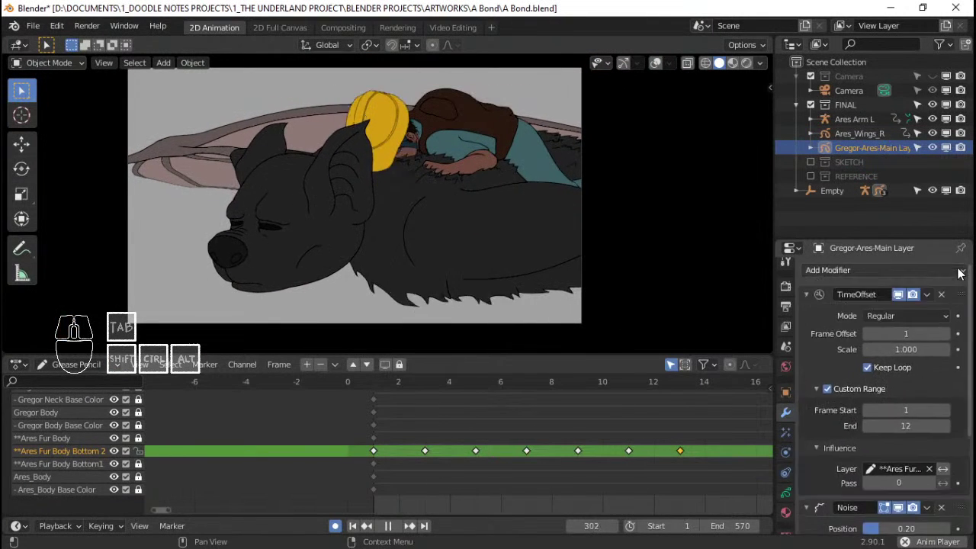
scroll(391, 217, up, 2)
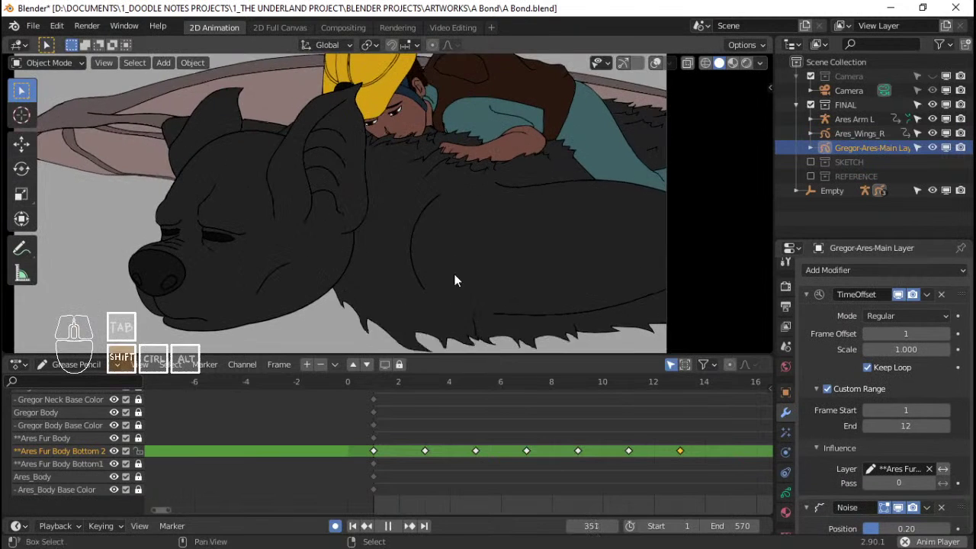
mouse_move(455, 279)
shift+middle_down()
mouse_move(420, 167)
mouse_move(438, 196)
mouse_move(472, 206)
shift+middle_up()
scroll(421, 166, down, 2)
scroll(439, 195, up, 1)
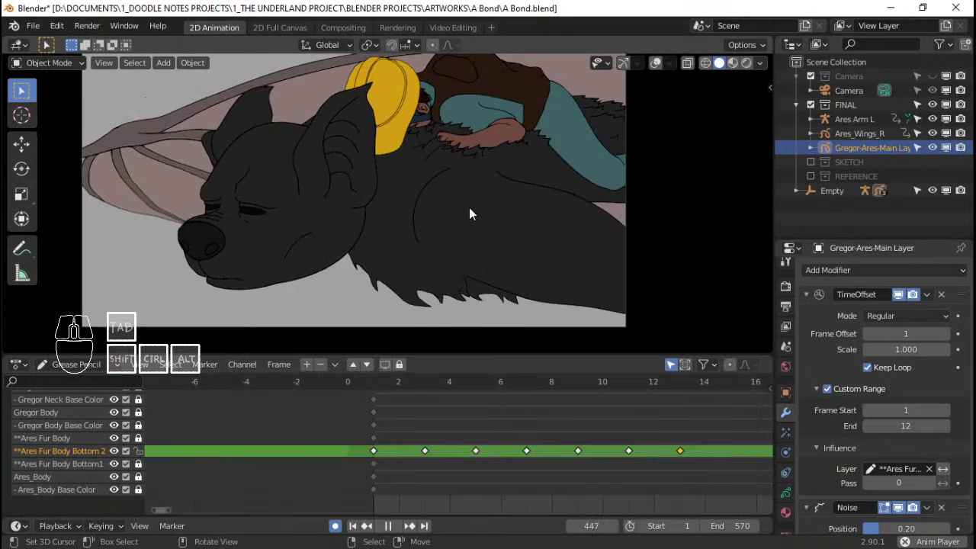
scroll(468, 208, down, 1)
scroll(454, 222, up, 1)
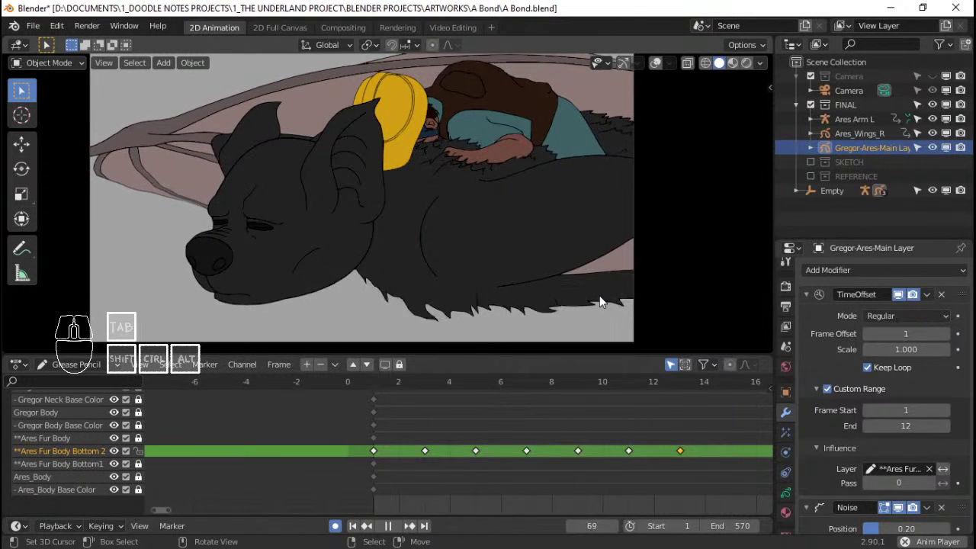
scroll(499, 244, down, 1)
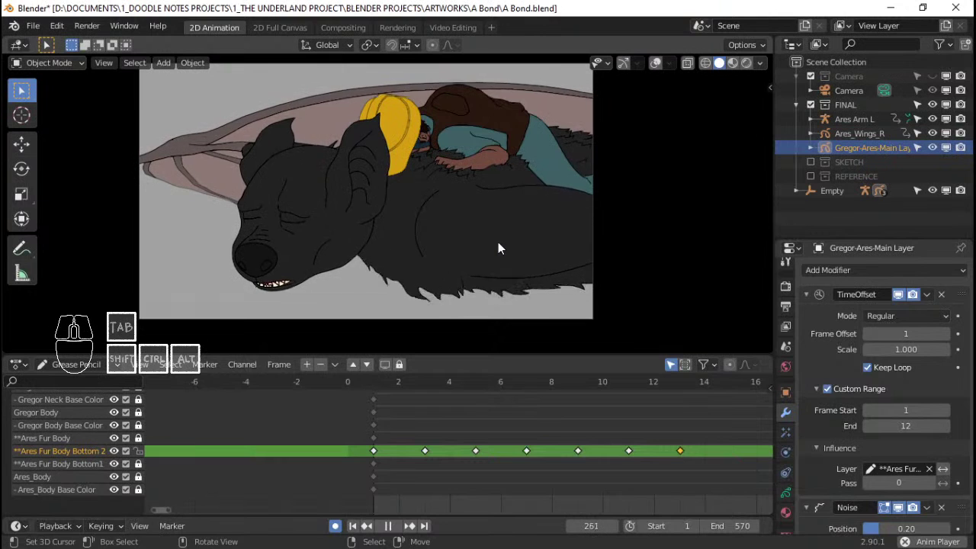
key(space)
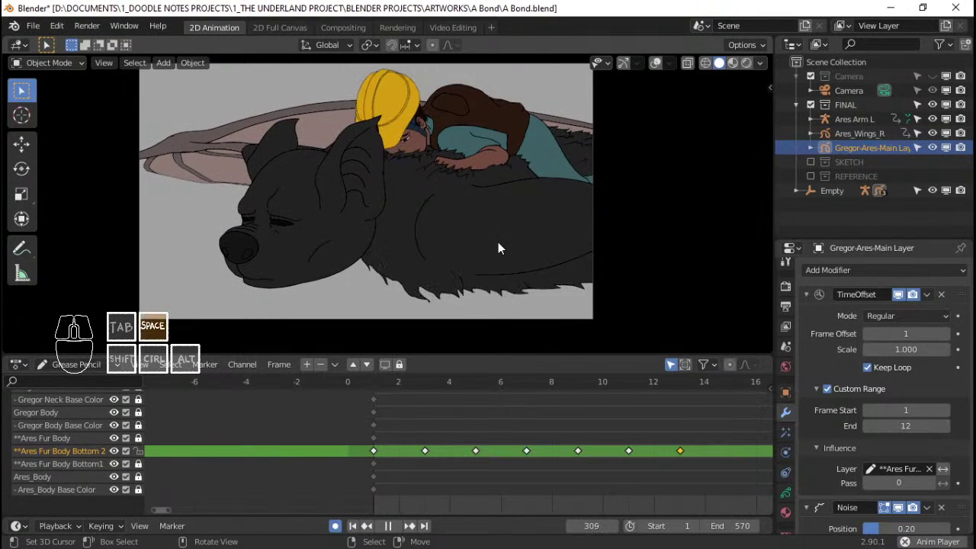
Step: Replay the animation from frame 1 and check the looping bottom fur against the rest of the scene
click(374, 442)
key(space)
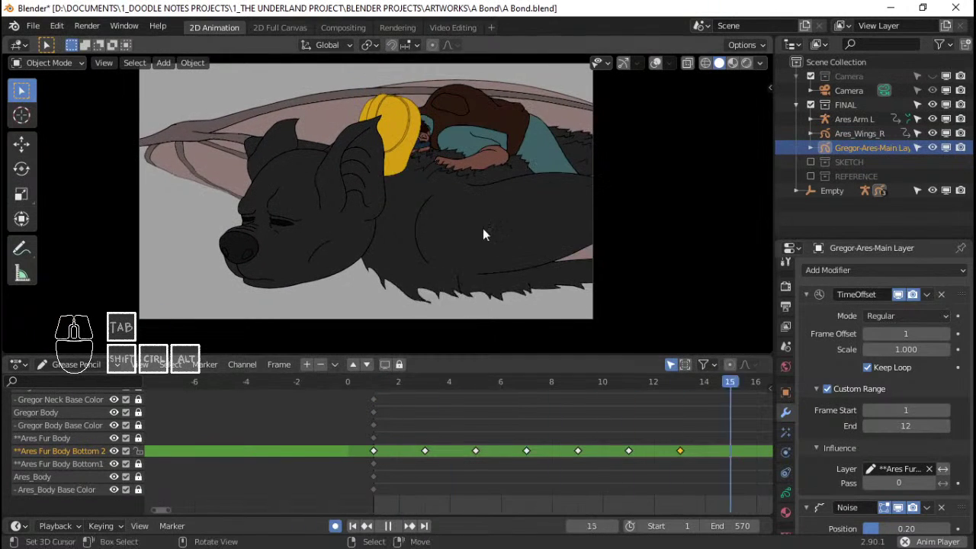
click(378, 429)
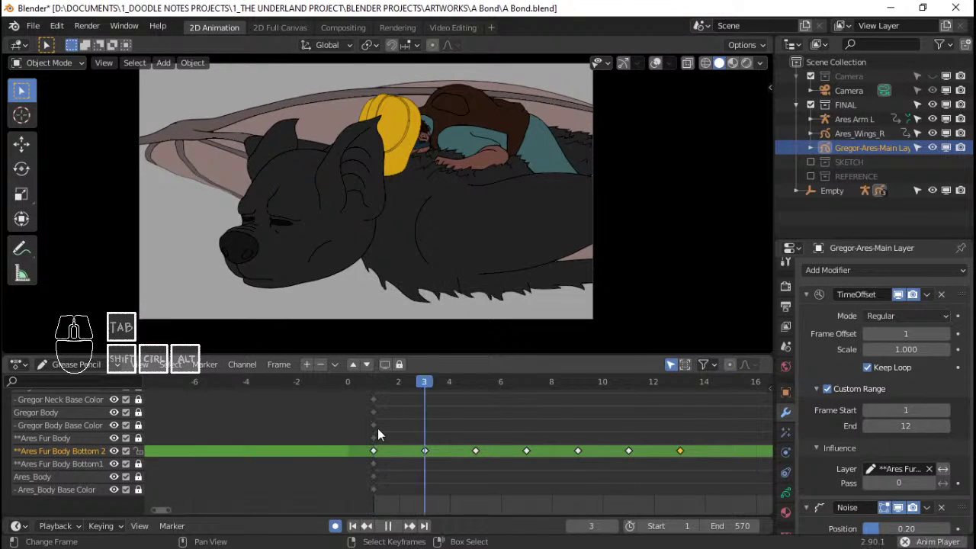
click(377, 425)
click(377, 421)
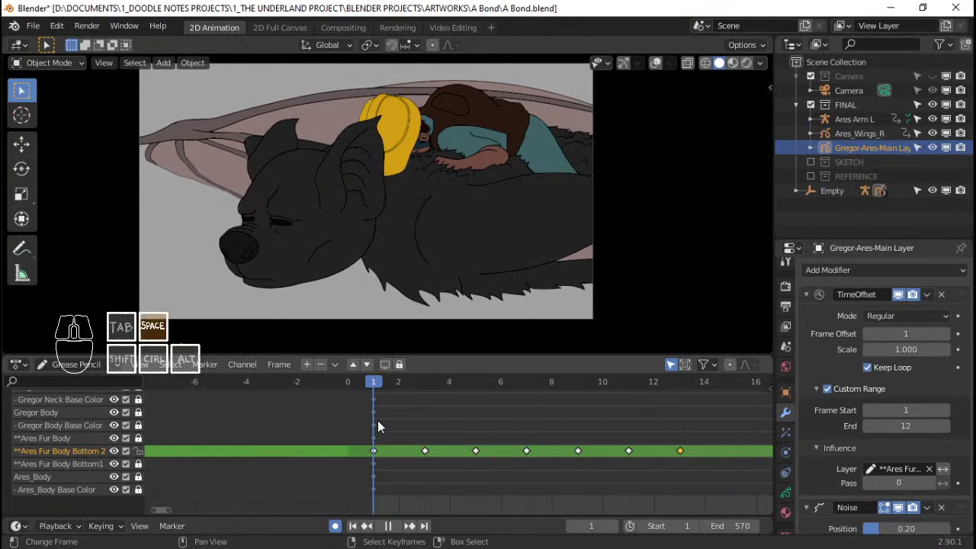
click(377, 420)
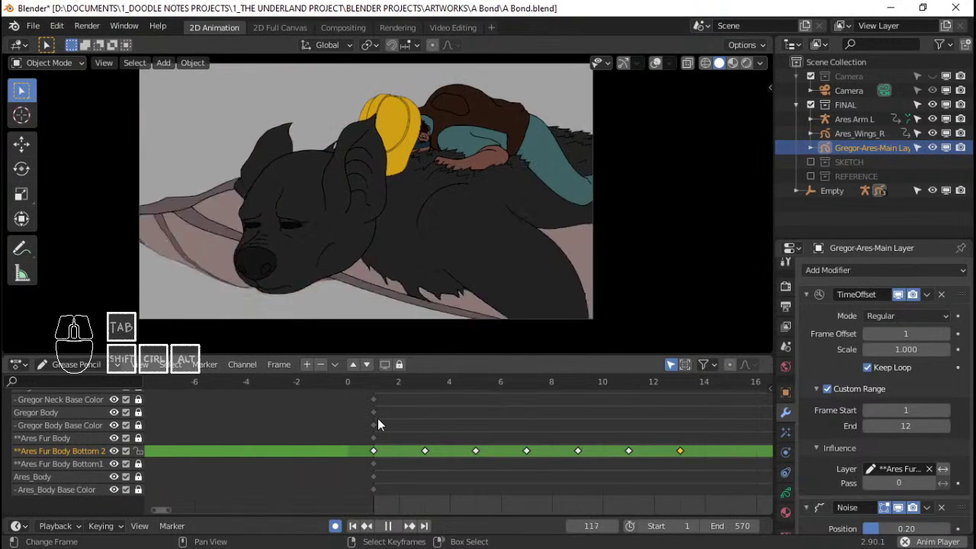
key(space)
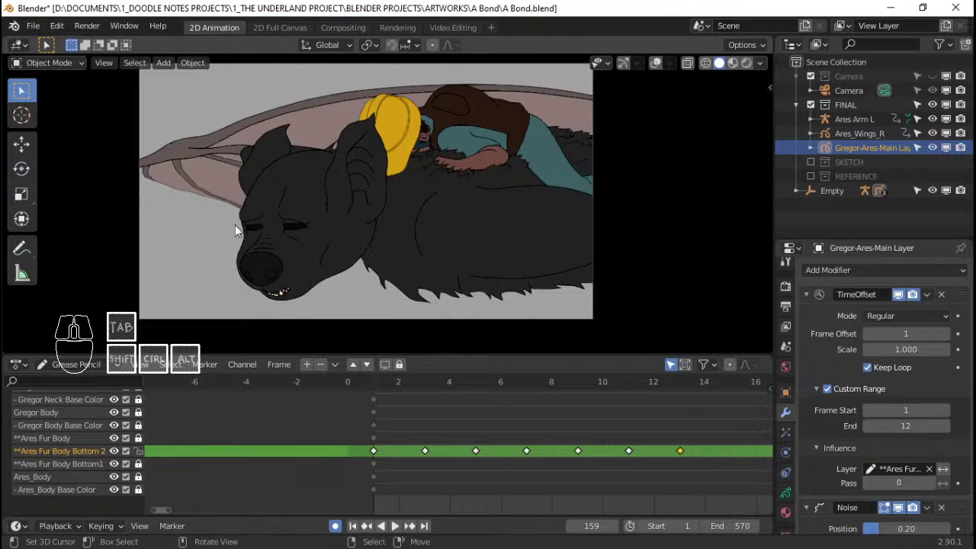
Step: Play from frame 1 with a wider frame range in view to check the fur loop beyond its last keyframe
click(372, 399)
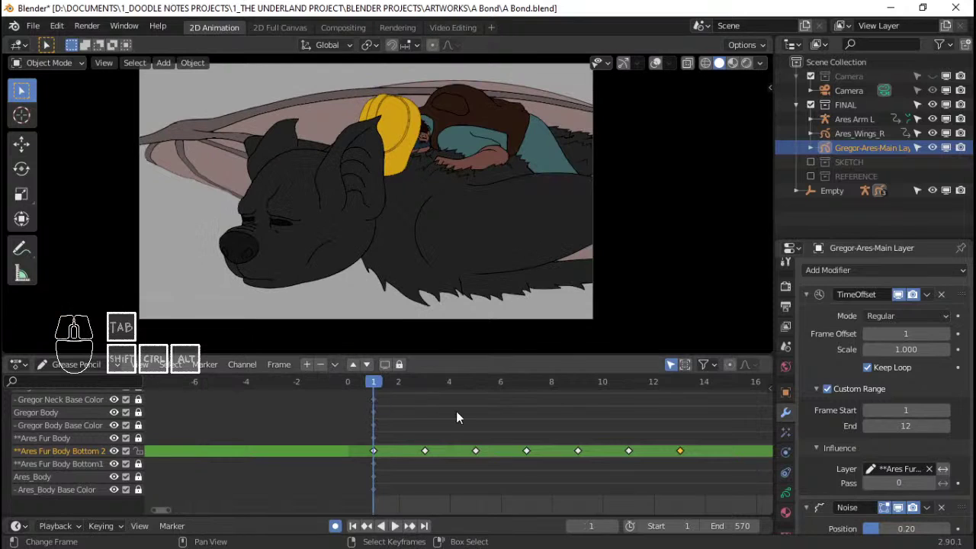
key(space)
key(shift)
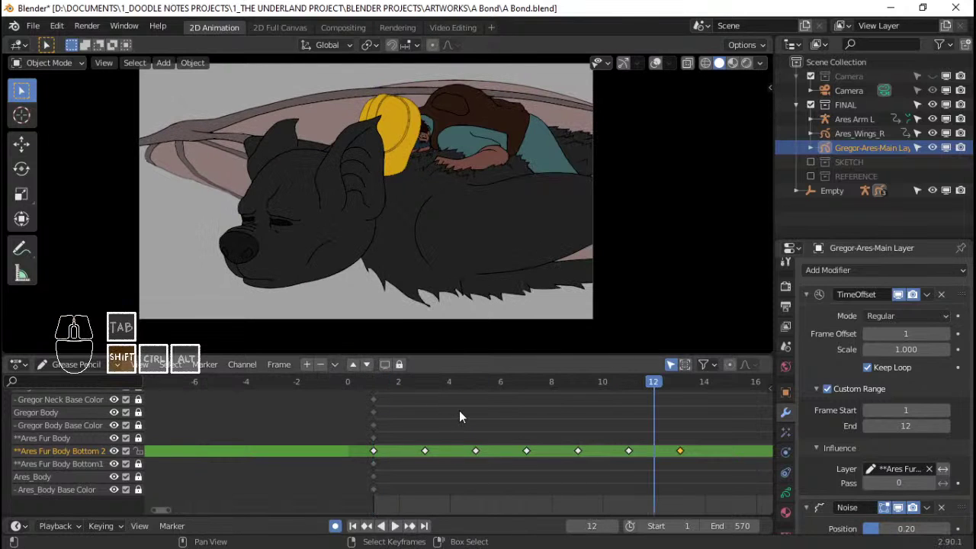
scroll(459, 410, down, 3)
key(space)
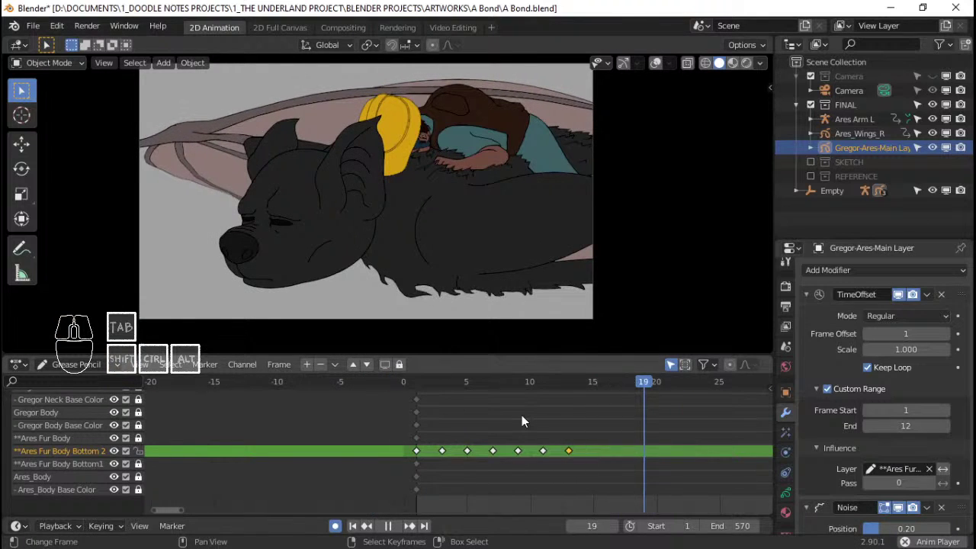
scroll(491, 415, down, 3)
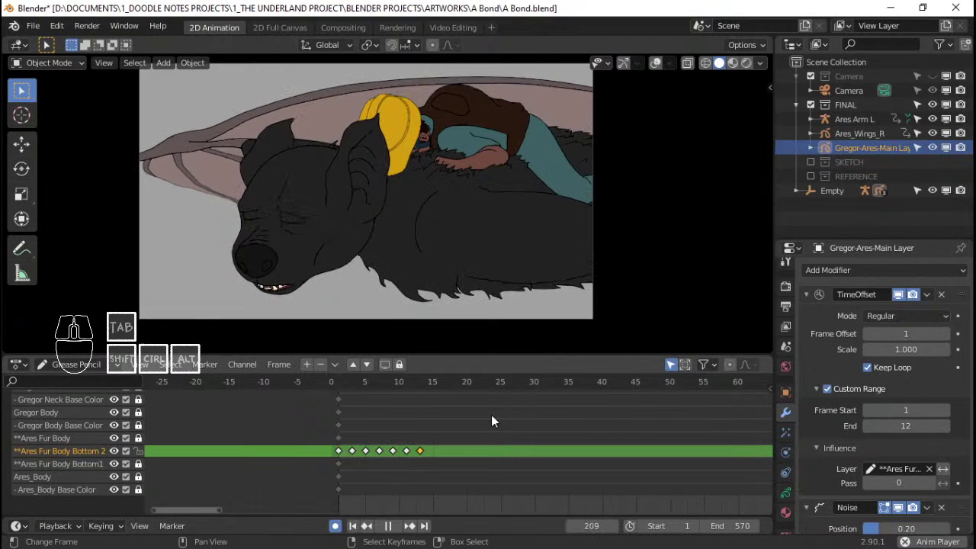
key(space)
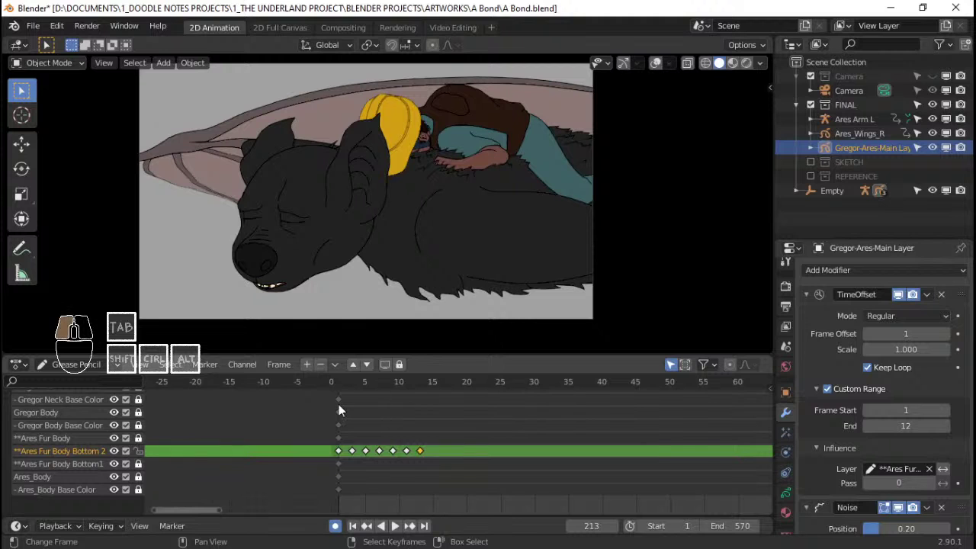
Step: Review the fur sway during playback with the full camera frame in view, restarting near the beginning of the animation
key(space)
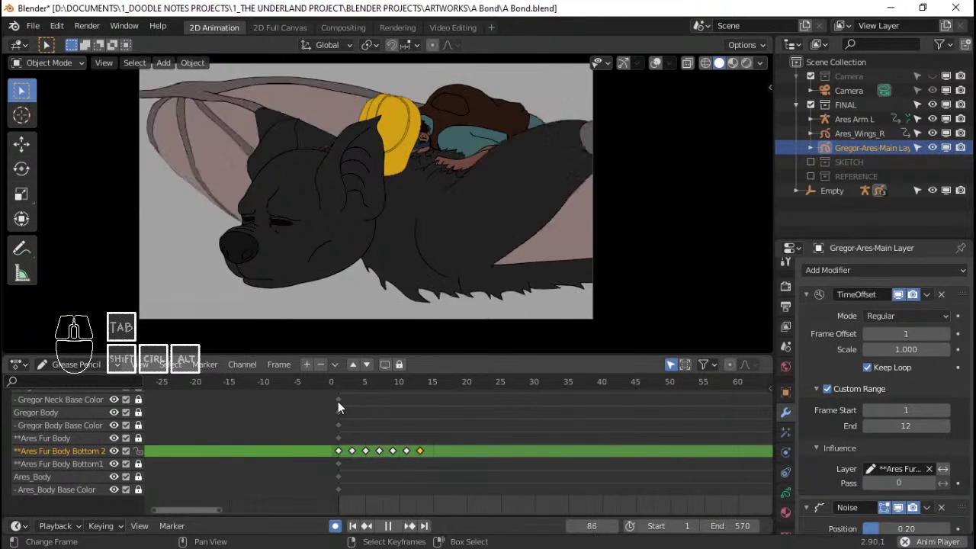
key(space)
key(space)
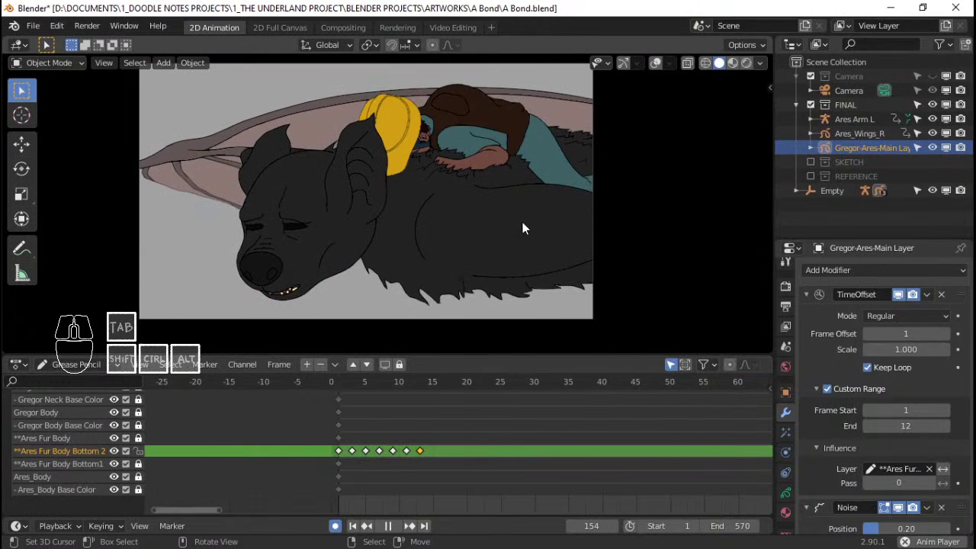
scroll(522, 228, down, 2)
click(345, 417)
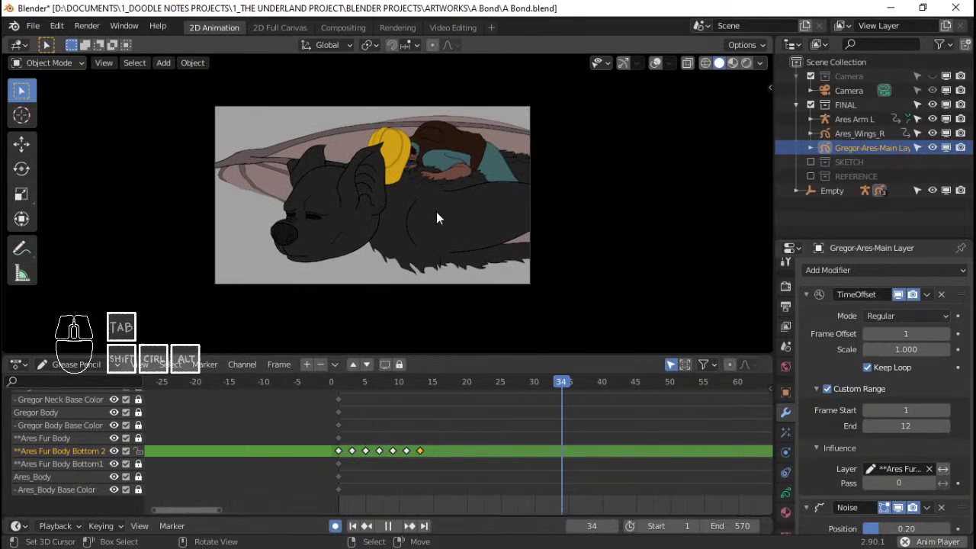
scroll(436, 218, up, 2)
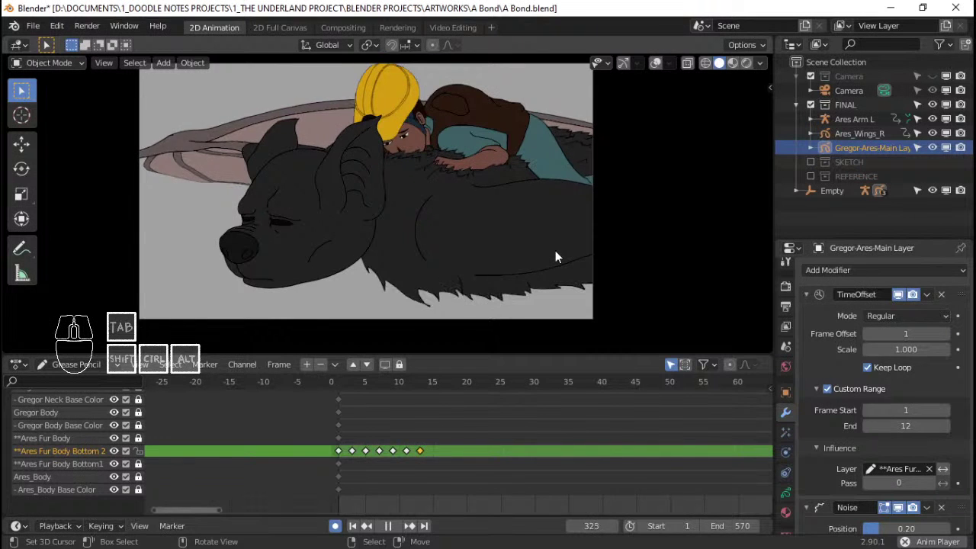
key(space)
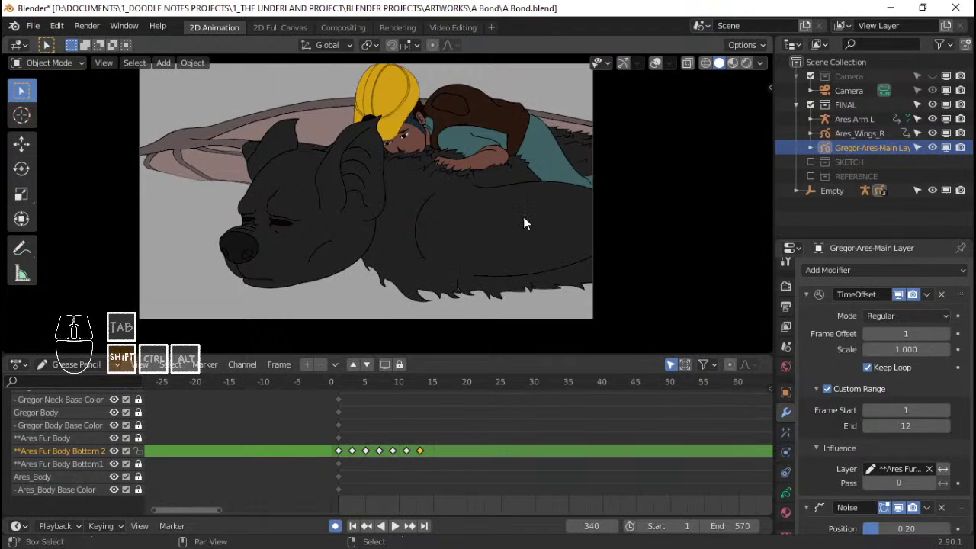
Step: Play the scene once more from the first frame and stop playback back at frame 1
key(shift+Left)
key(space)
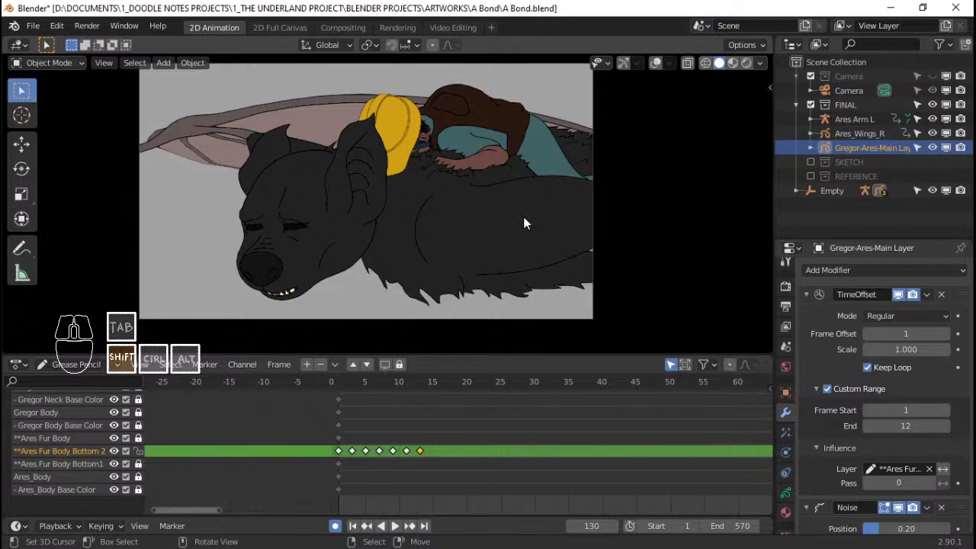
key(Escape)
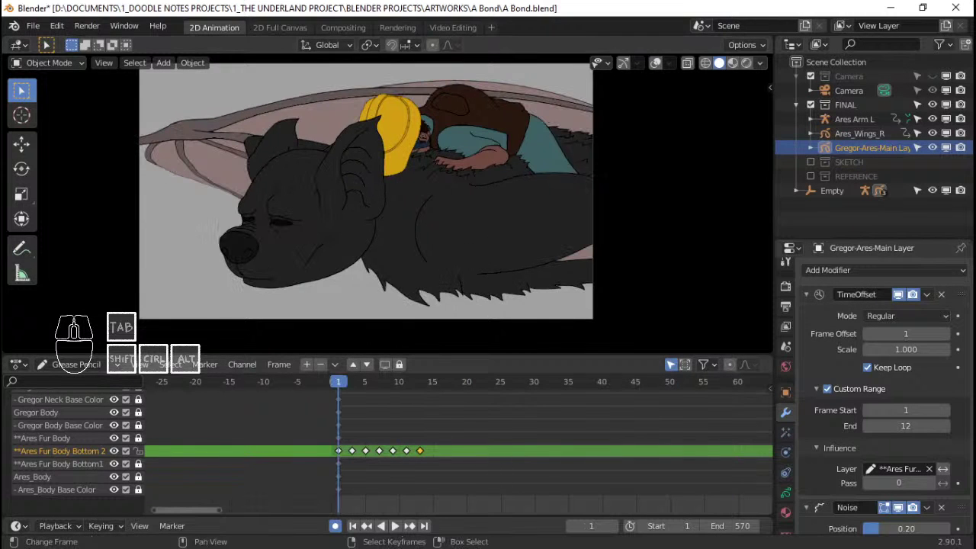